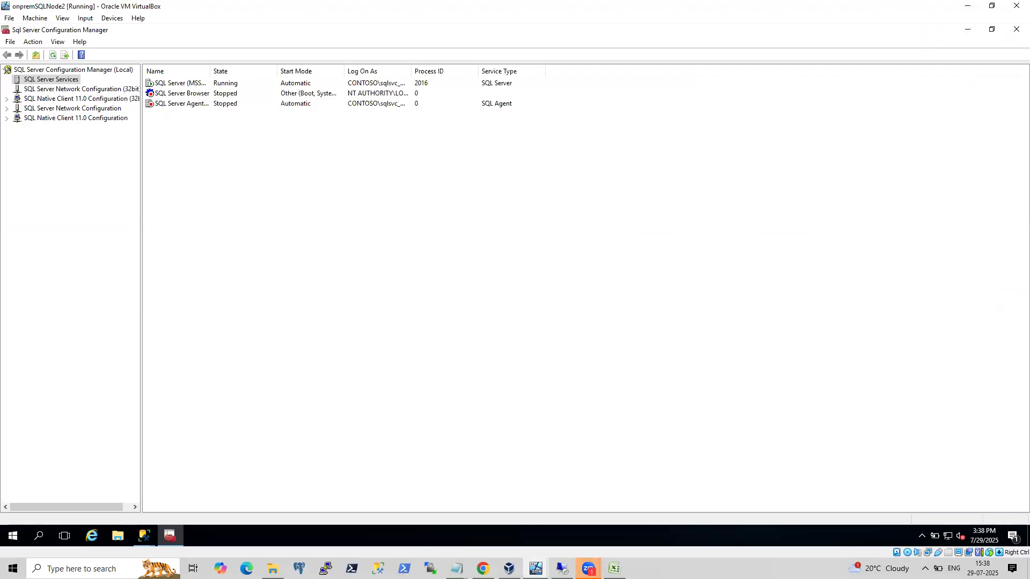
# Switch from the VM window to the VirtualBox Manager.
pyautogui.click(509, 568)
pyautogui.click(450, 513)
pyautogui.click(509, 568)
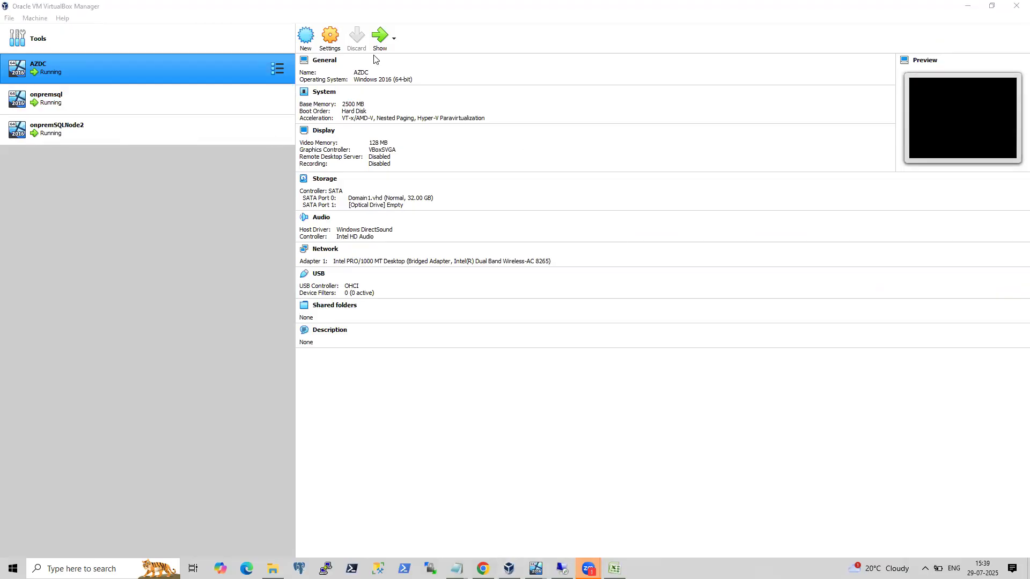
# Open the onpremsql VM's settings and inspect its network adapter's attachment type.
pyautogui.rightClick(70, 101)
pyautogui.press('Escape')
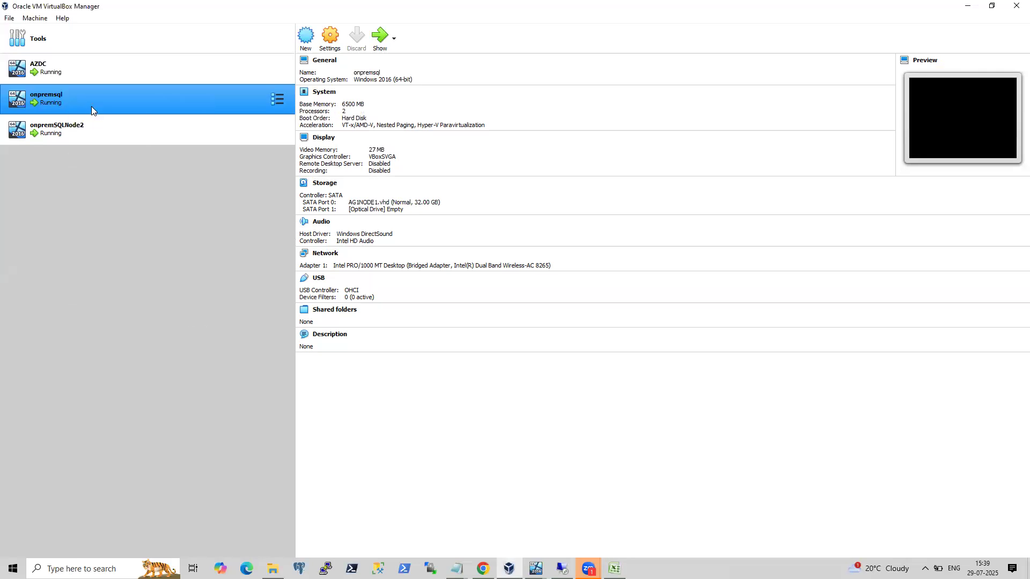
pyautogui.hotkey('ctrl', 's')
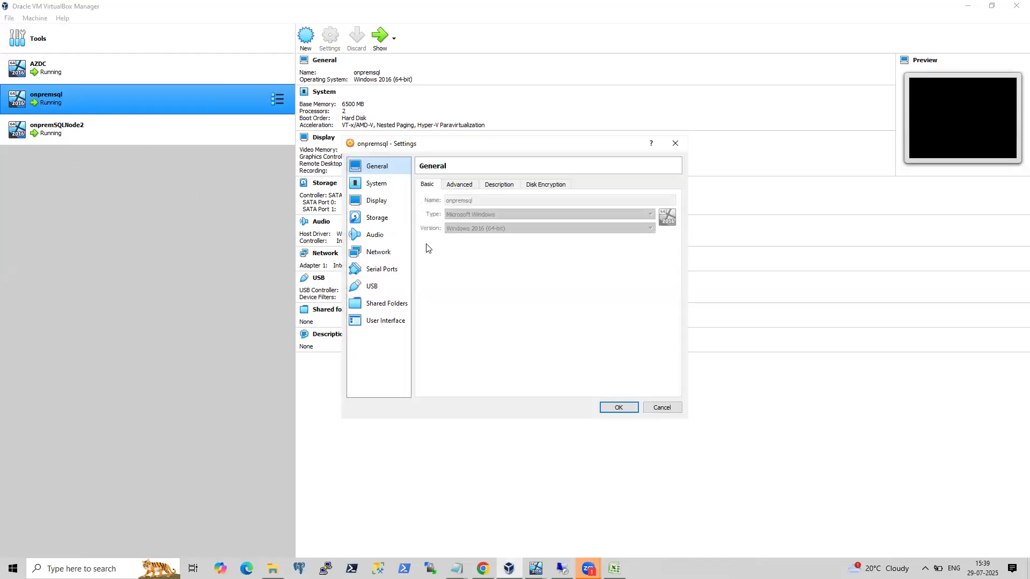
pyautogui.click(377, 252)
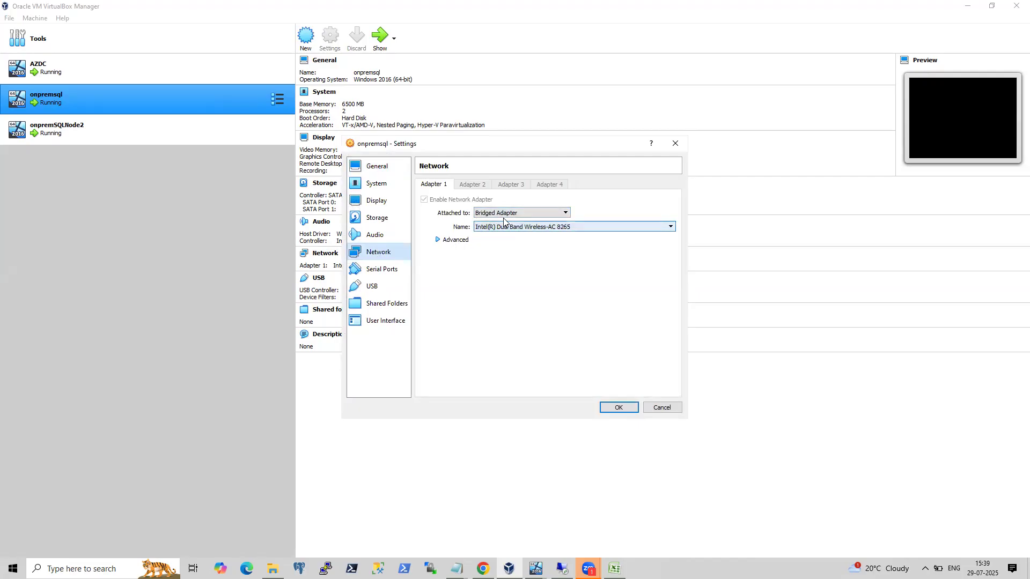
pyautogui.click(567, 212)
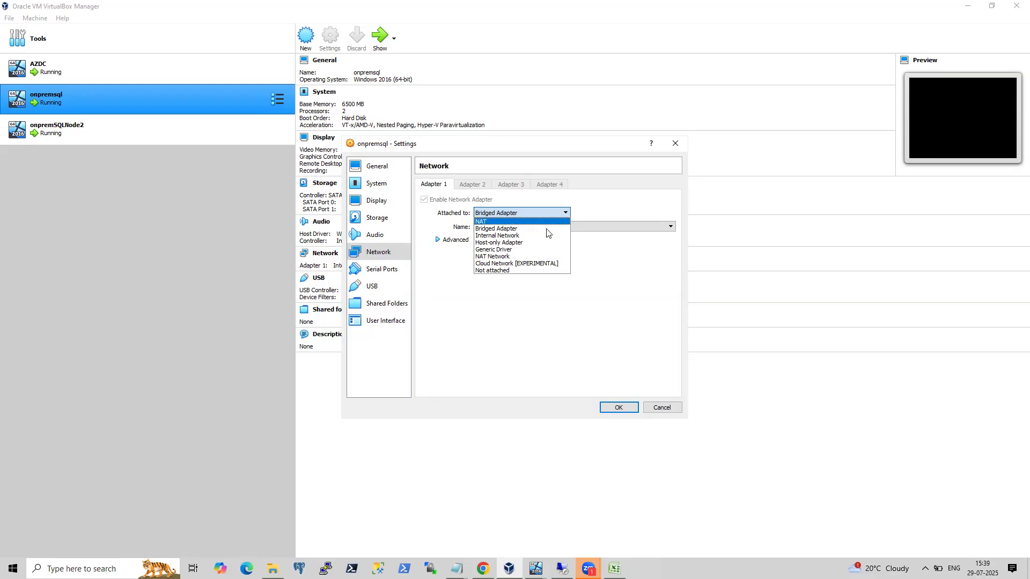
pyautogui.click(609, 206)
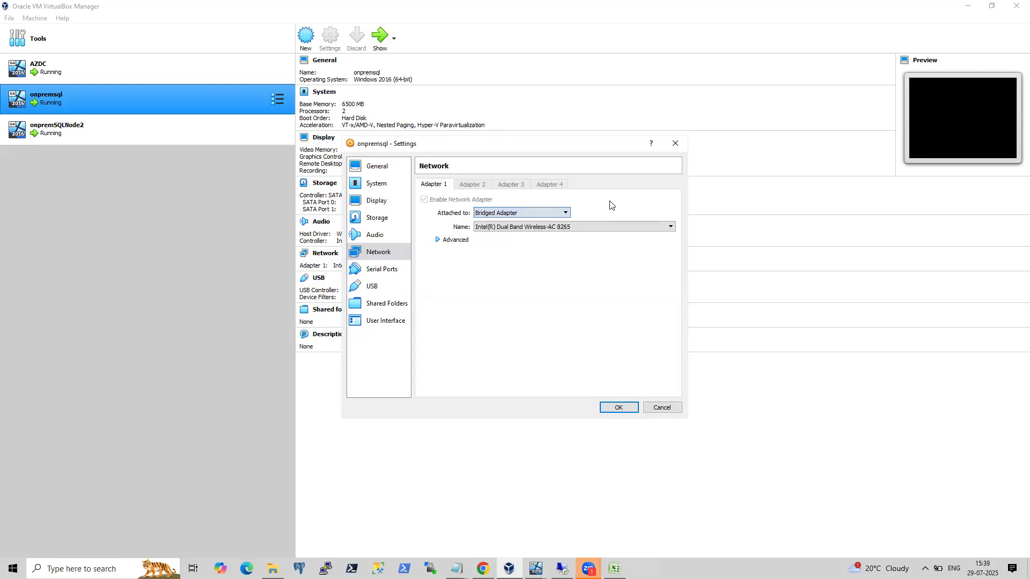
# Expand the adapter's advanced options, check its promiscuous mode, and cancel the settings dialog.
pyautogui.click(456, 241)
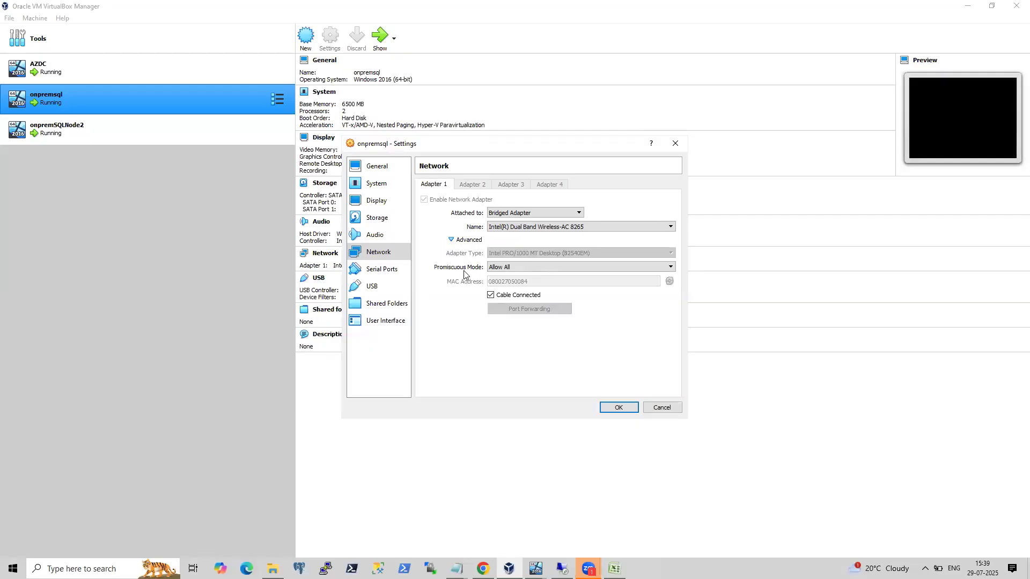
pyautogui.click(567, 271)
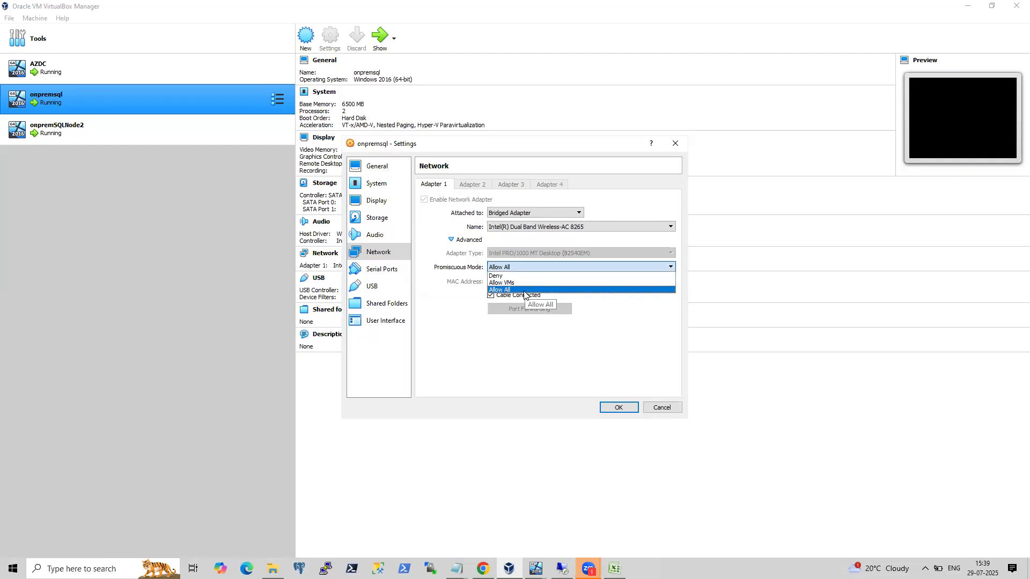
pyautogui.click(498, 354)
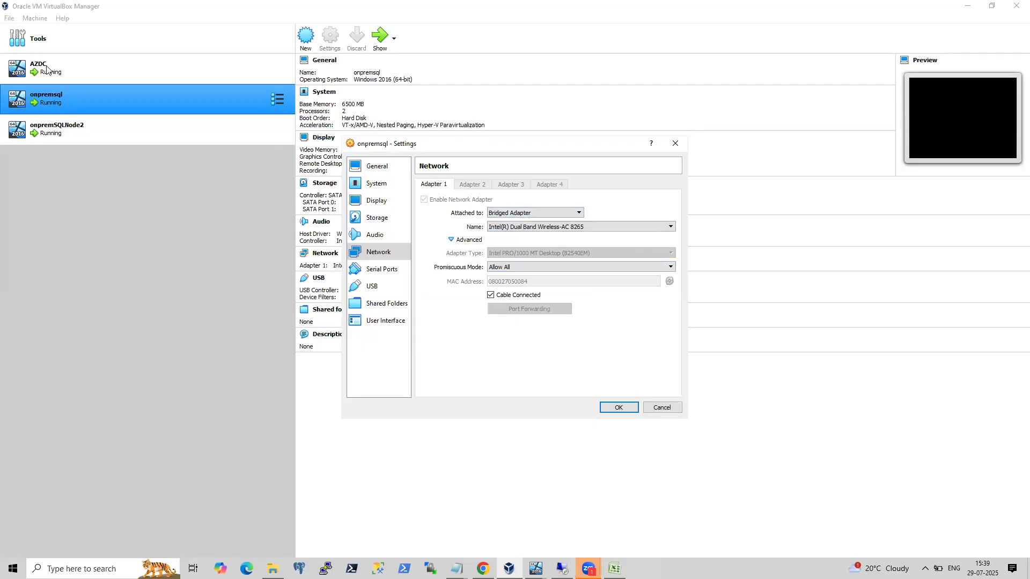
pyautogui.click(653, 414)
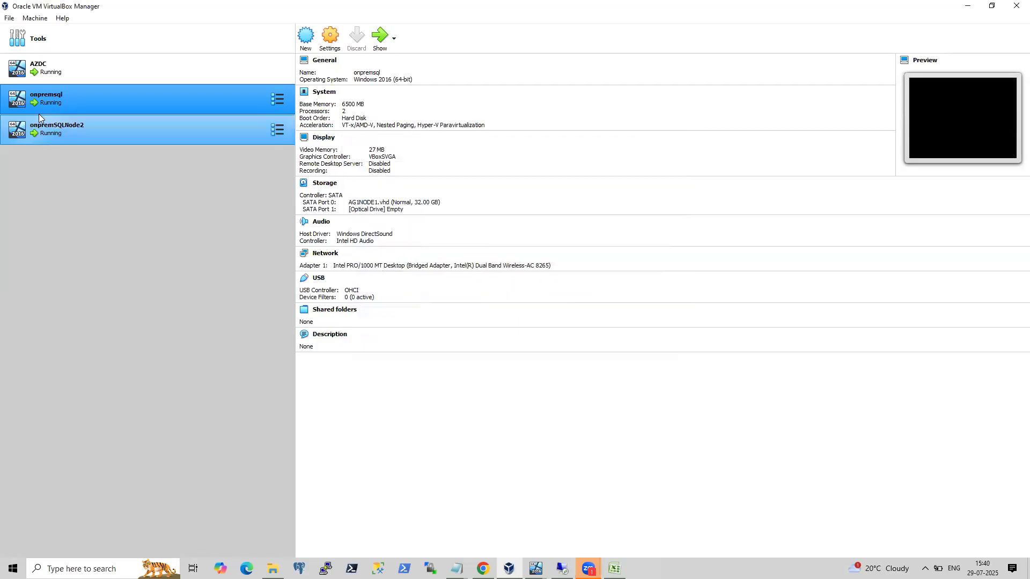
# Open the AZDC VM's network settings, review its advanced adapter options, and cancel the dialog.
pyautogui.click(61, 66)
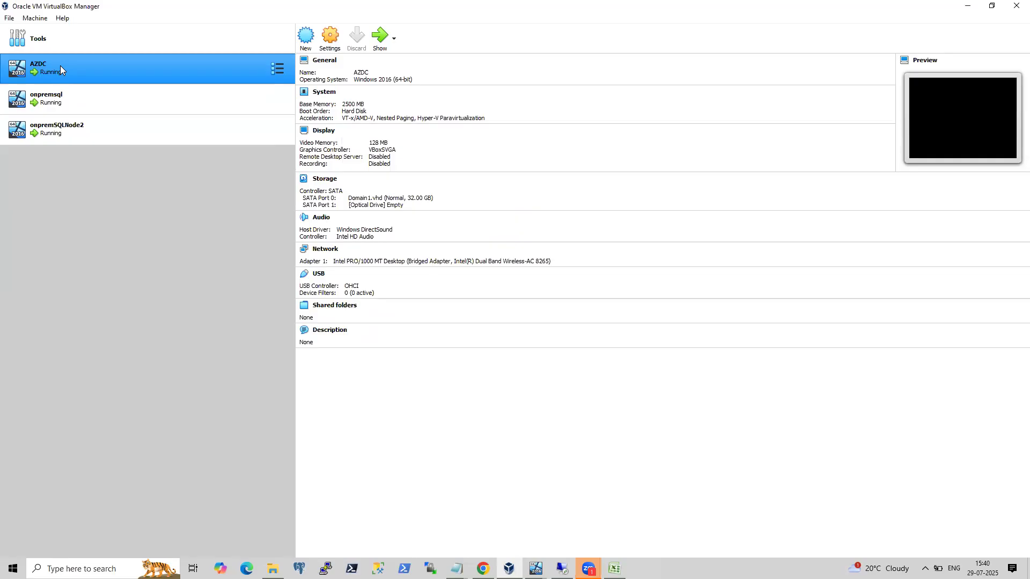
pyautogui.rightClick(62, 67)
pyautogui.click(94, 72)
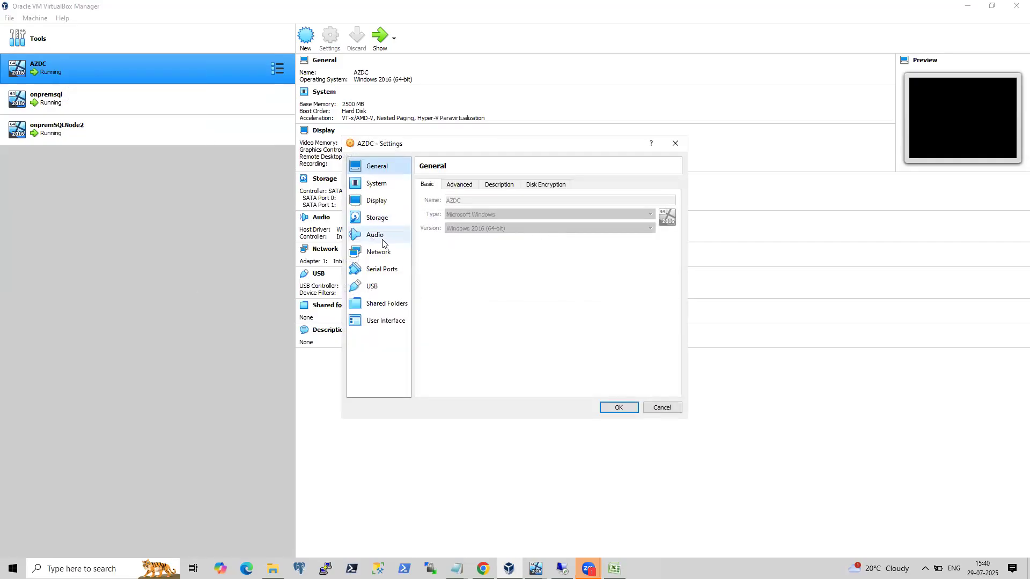
pyautogui.click(378, 251)
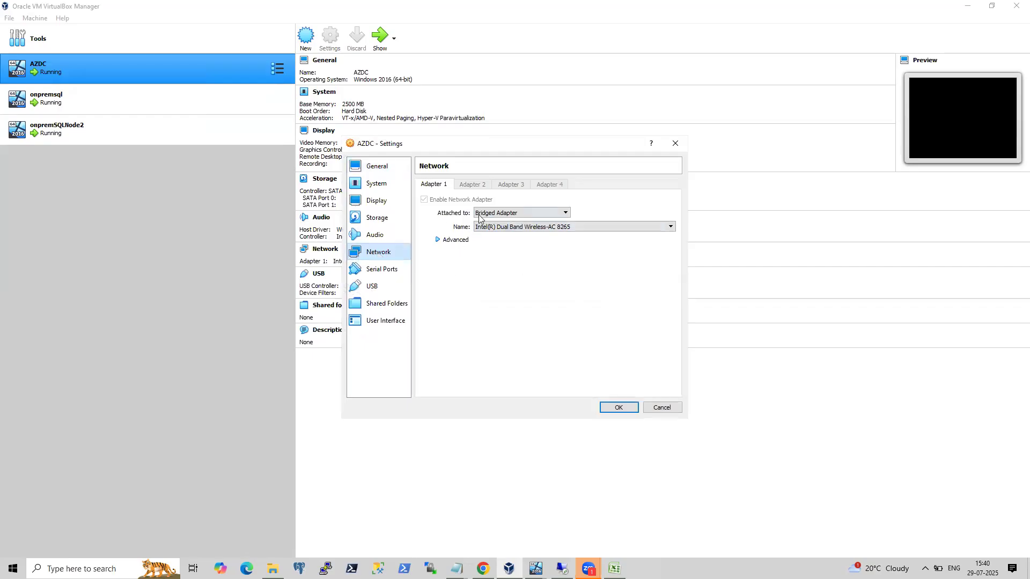
pyautogui.click(439, 240)
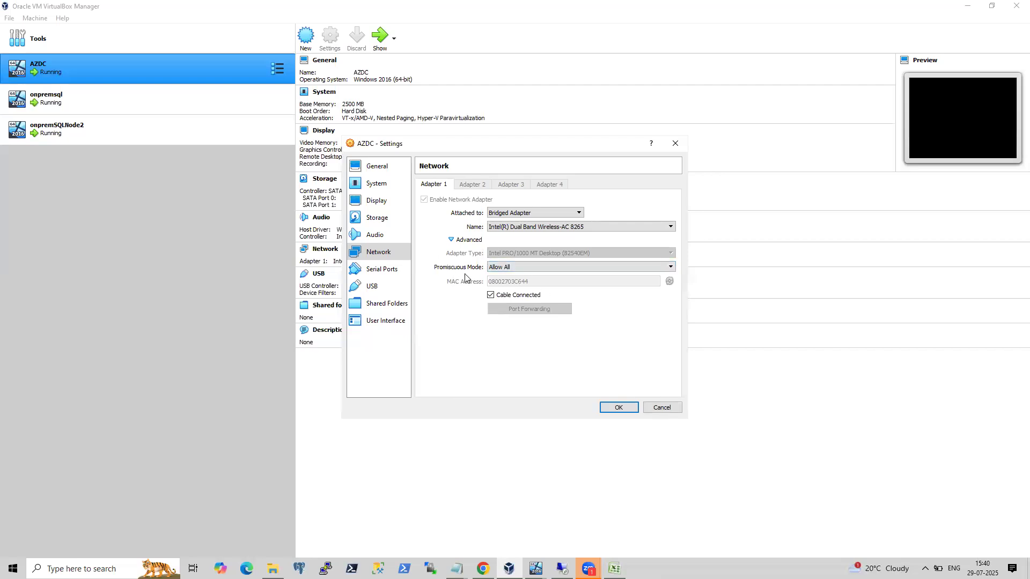
pyautogui.click(661, 407)
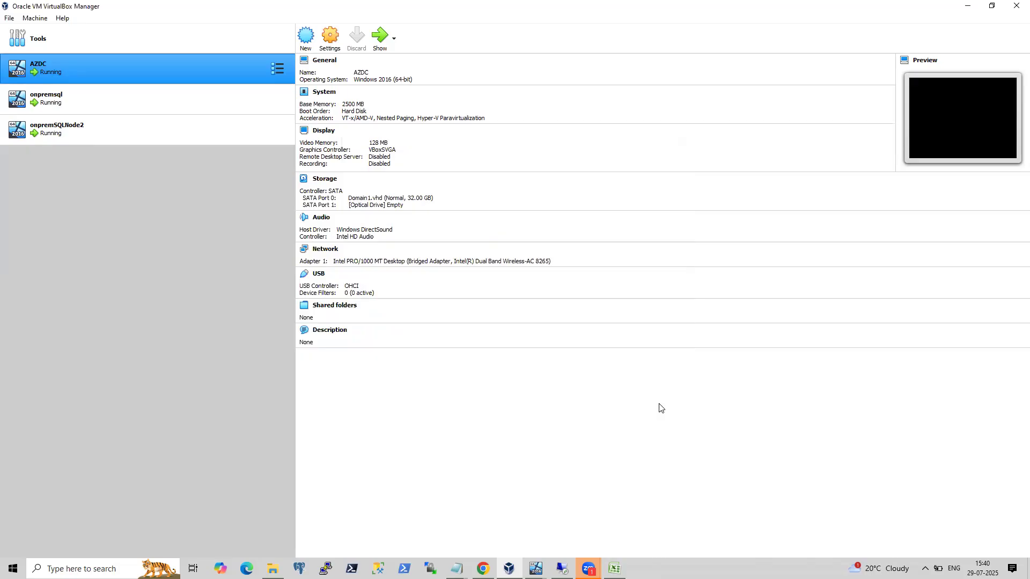
# Open the onpremSQLNode2 VM's network settings, review its advanced adapter options, and close the dialog.
pyautogui.click(97, 130)
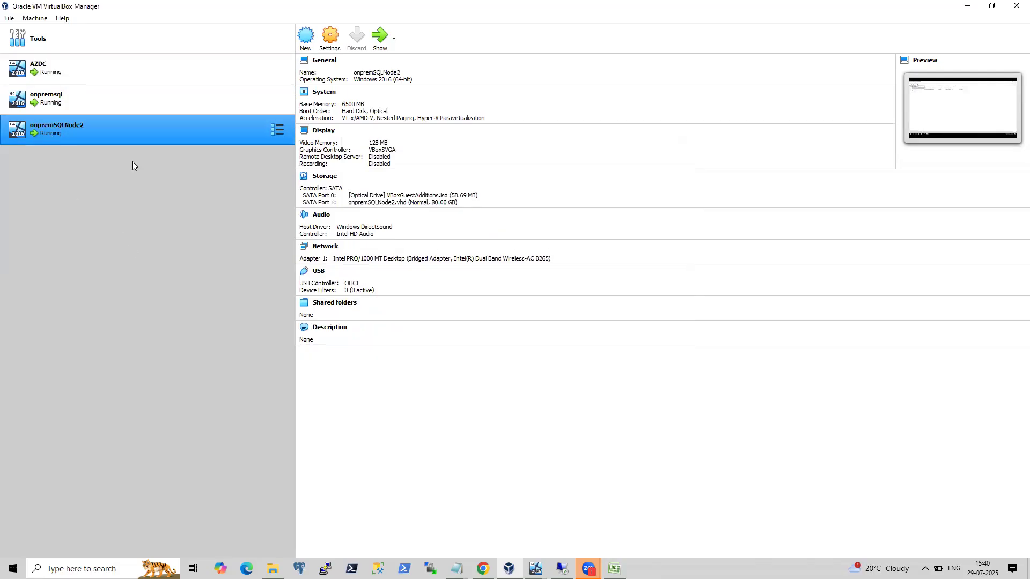
pyautogui.rightClick(105, 131)
pyautogui.click(122, 140)
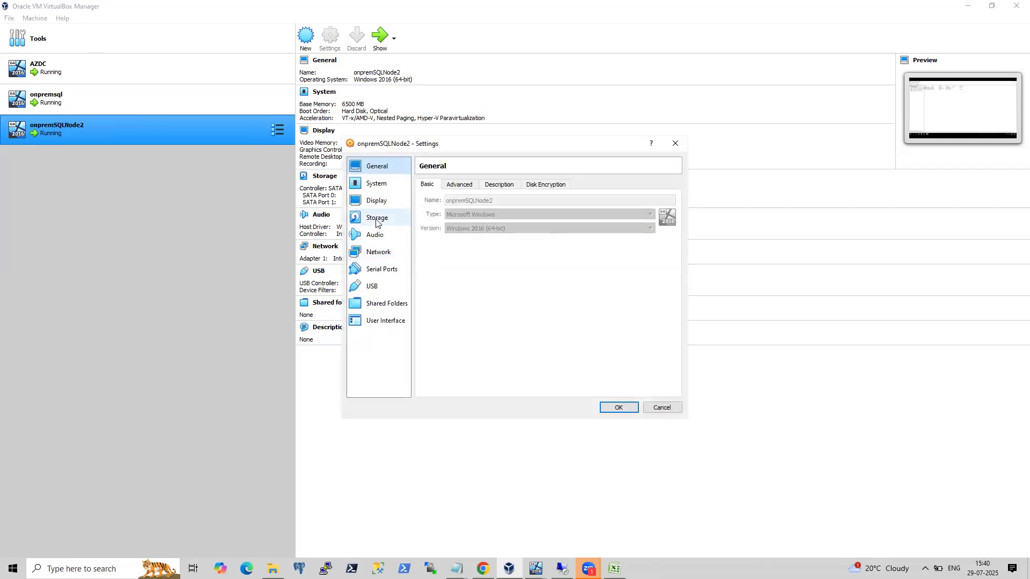
pyautogui.click(377, 252)
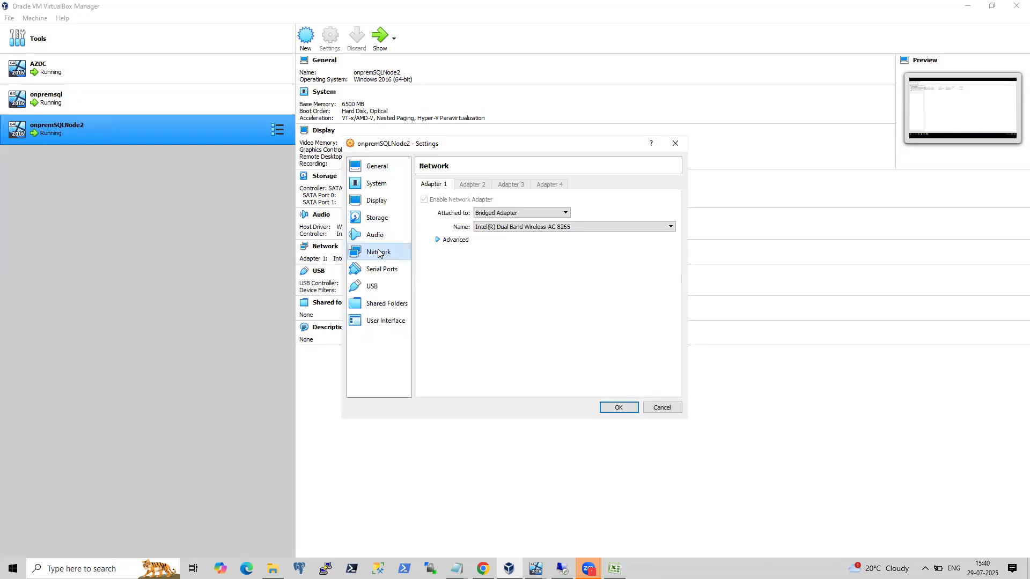
pyautogui.click(438, 240)
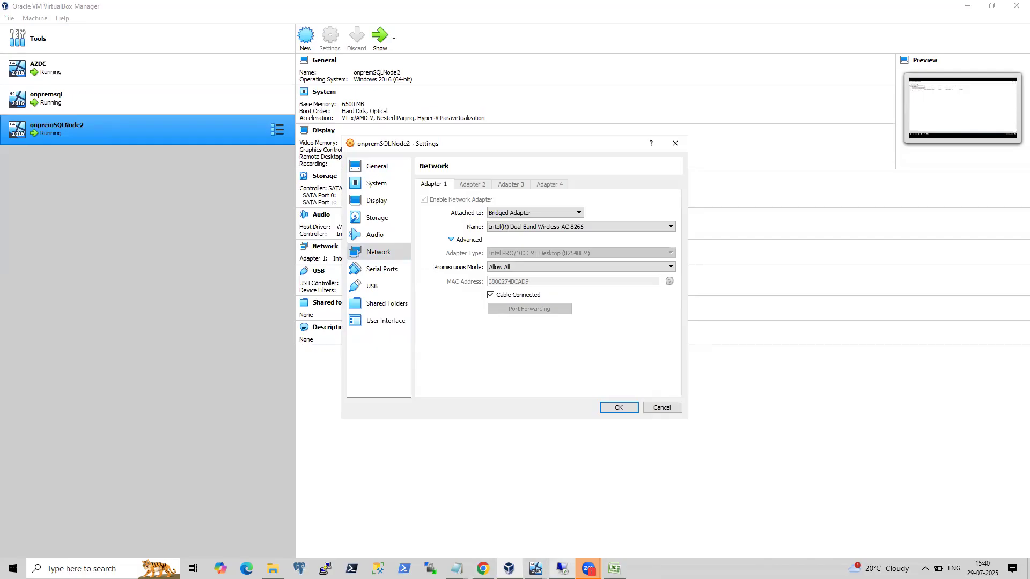
pyautogui.click(673, 407)
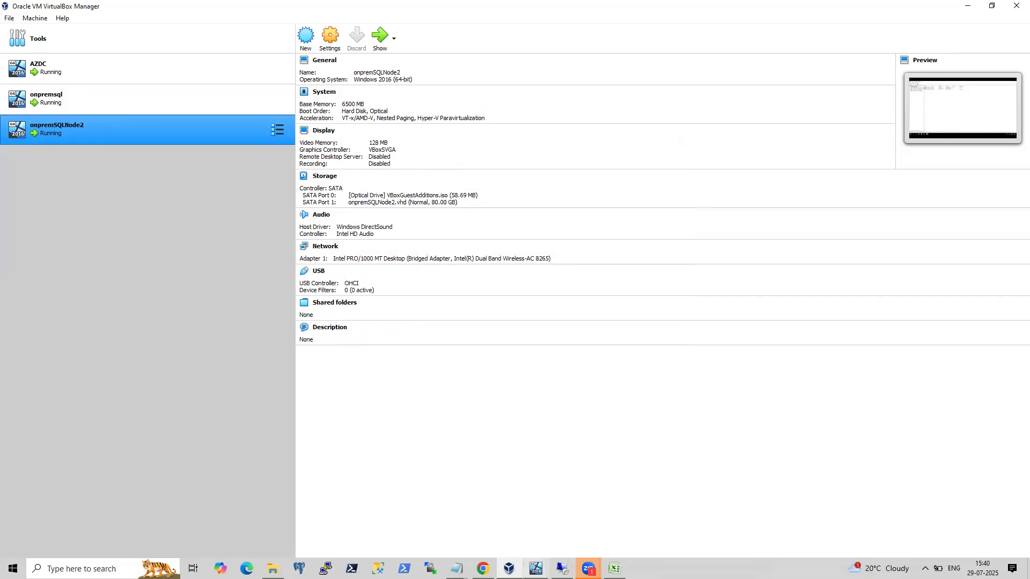
pyautogui.moveTo(527, 560)
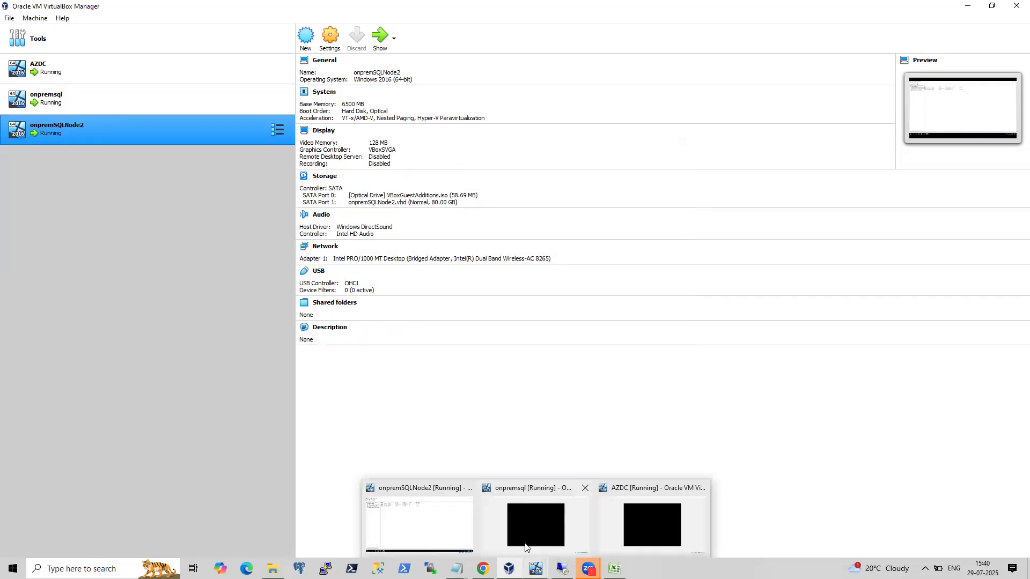
pyautogui.click(421, 526)
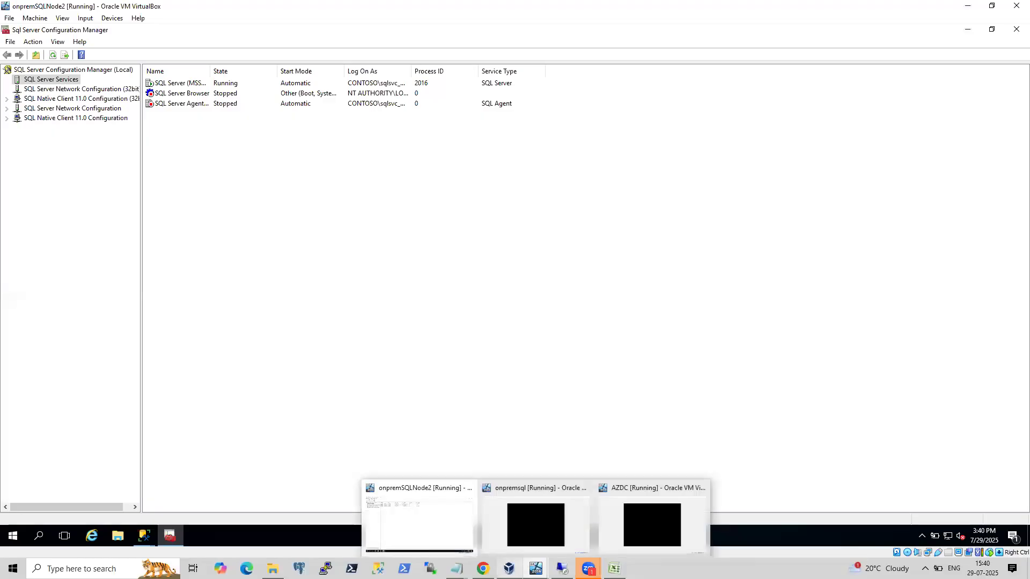
pyautogui.moveTo(508, 568)
pyautogui.click(468, 526)
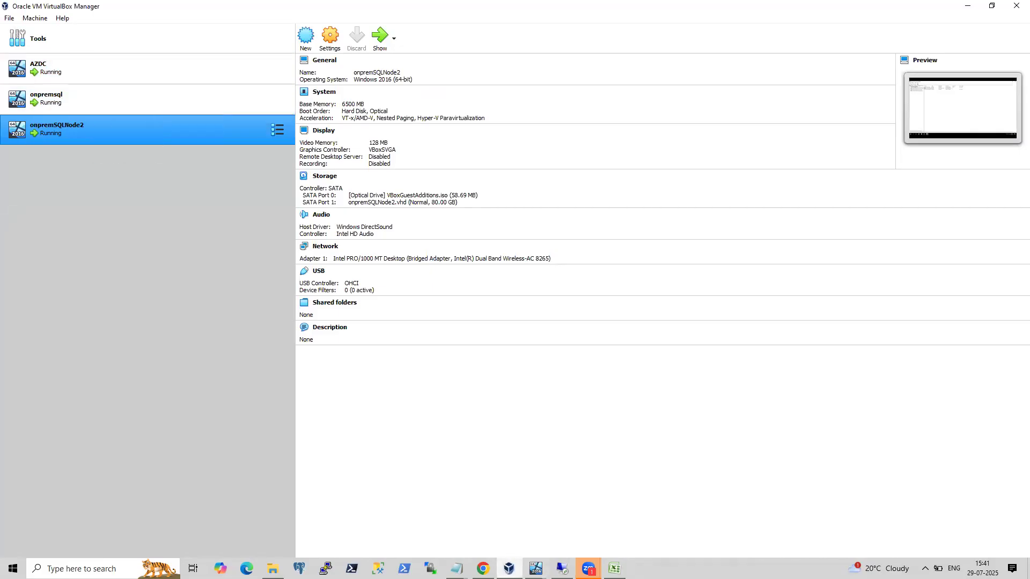
pyautogui.click(482, 569)
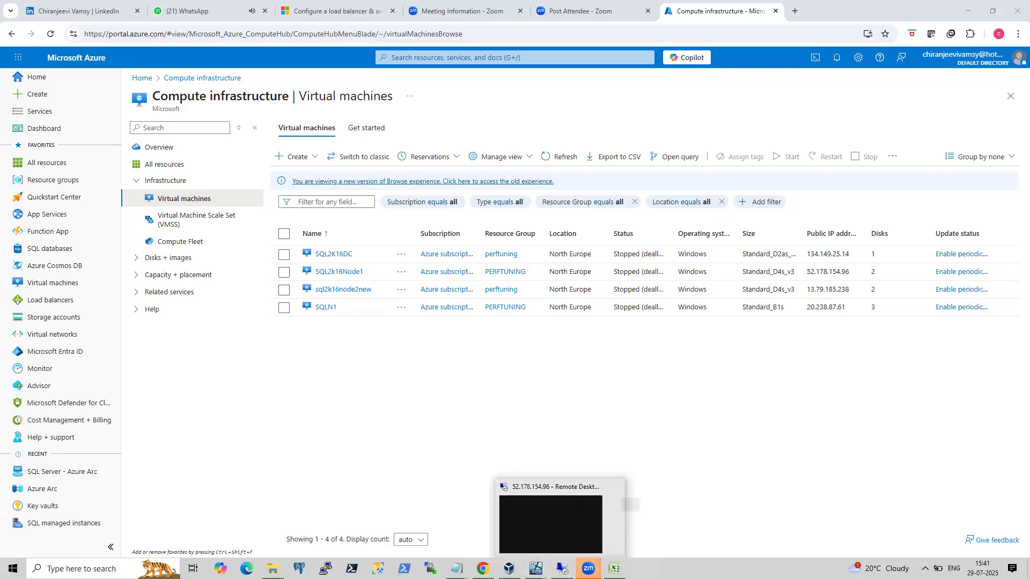
pyautogui.moveTo(589, 568)
pyautogui.moveTo(509, 568)
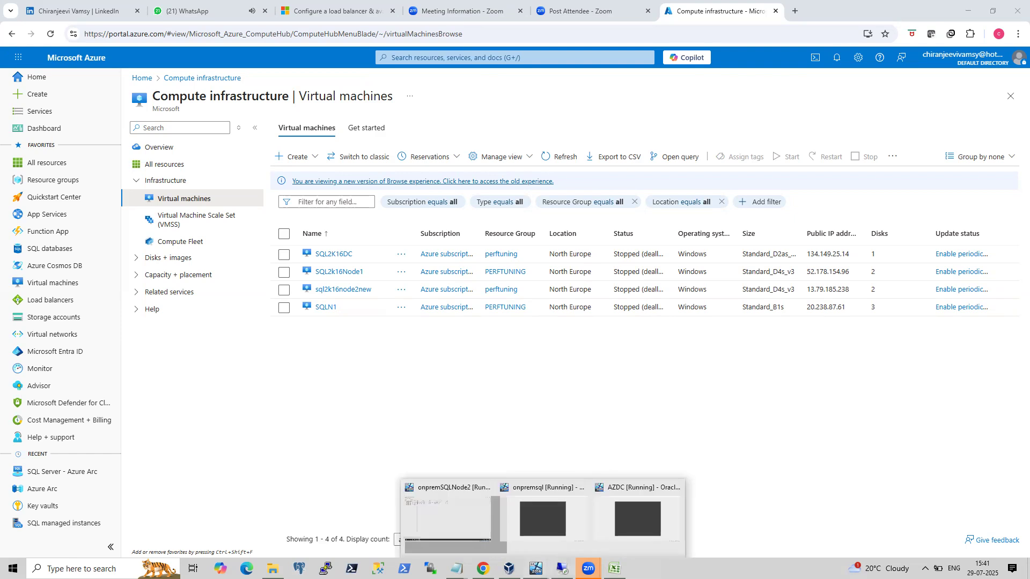
pyautogui.click(460, 529)
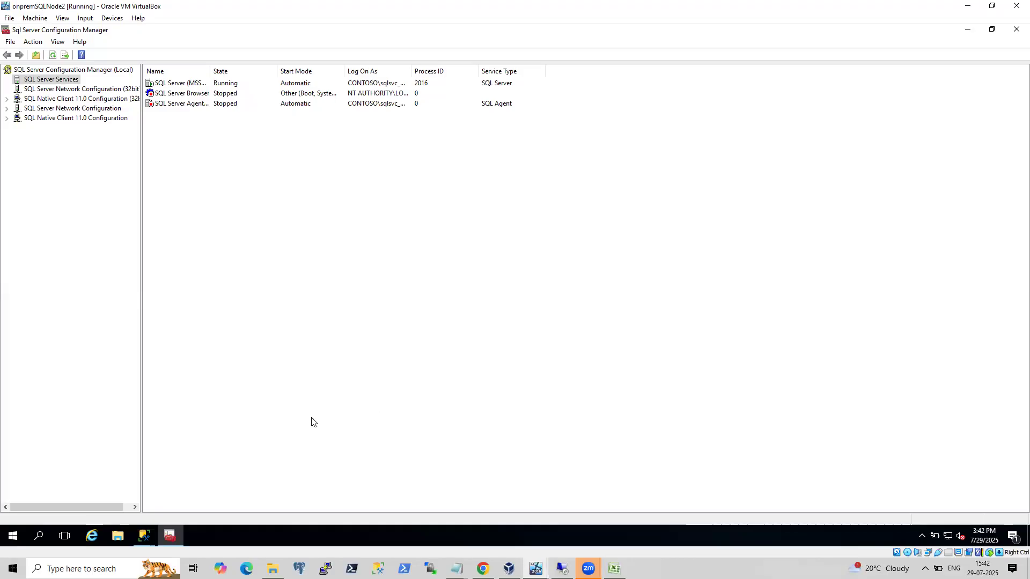
pyautogui.click(968, 7)
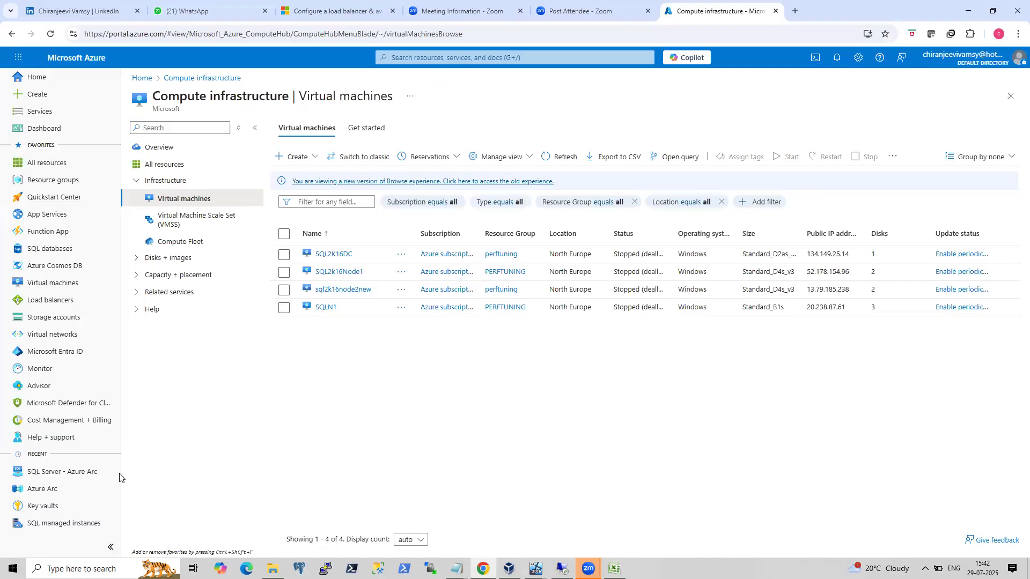
# Launch draw.io from the Start search, dismiss the saved draft, and create a new blank diagram.
pyautogui.click(86, 568)
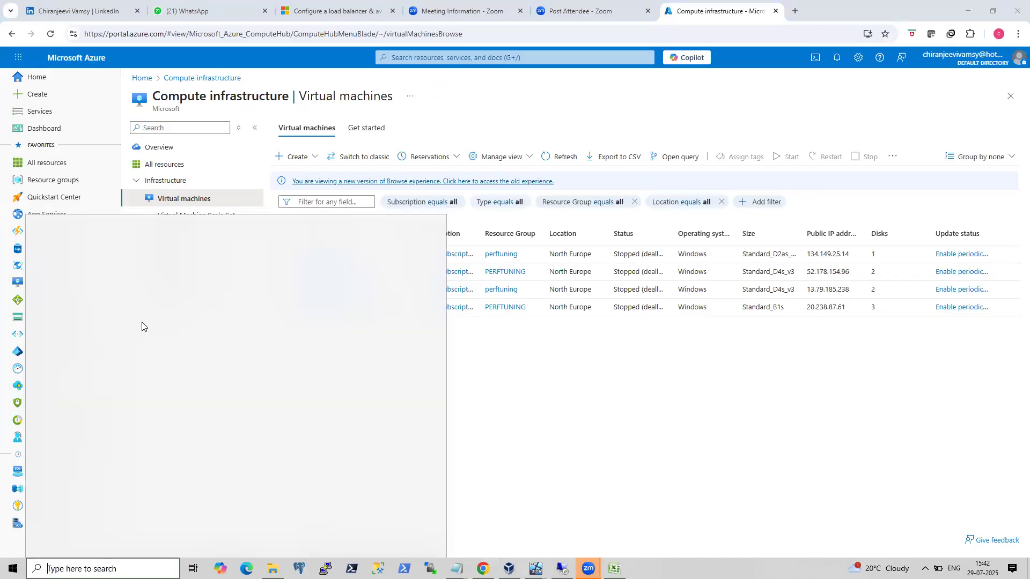
pyautogui.click(100, 392)
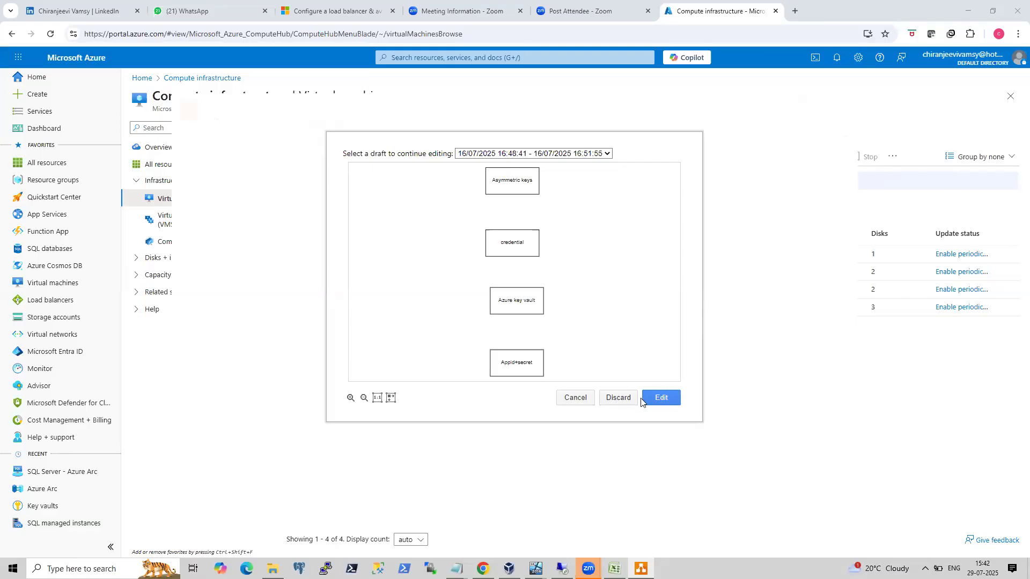
pyautogui.click(589, 399)
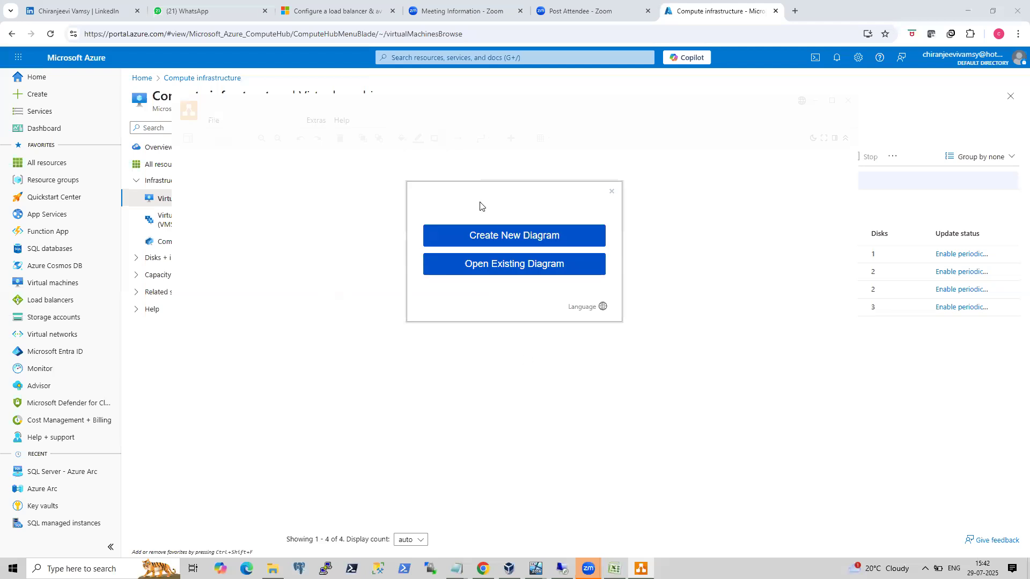
pyautogui.click(487, 235)
pyautogui.click(456, 224)
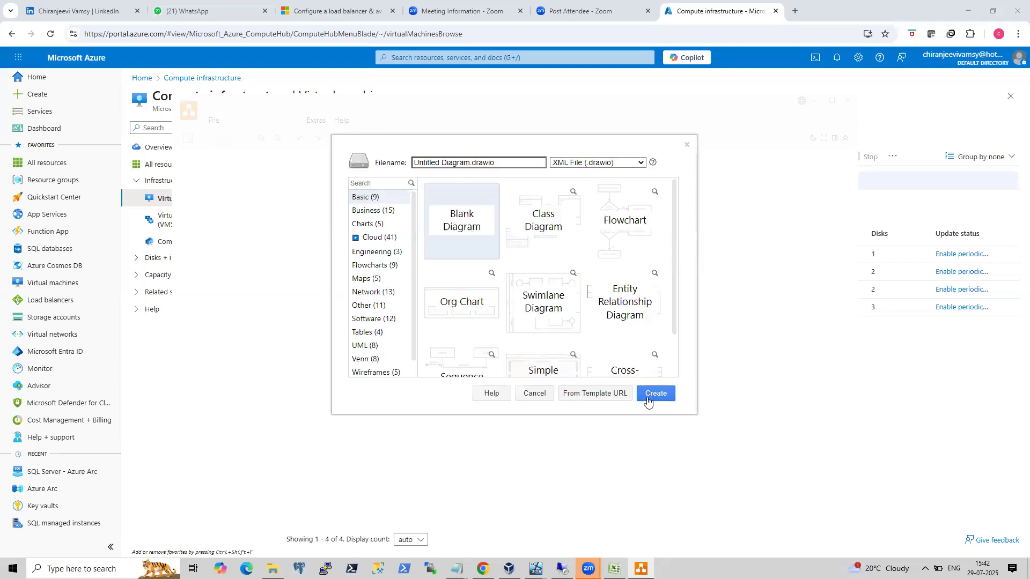
pyautogui.click(647, 394)
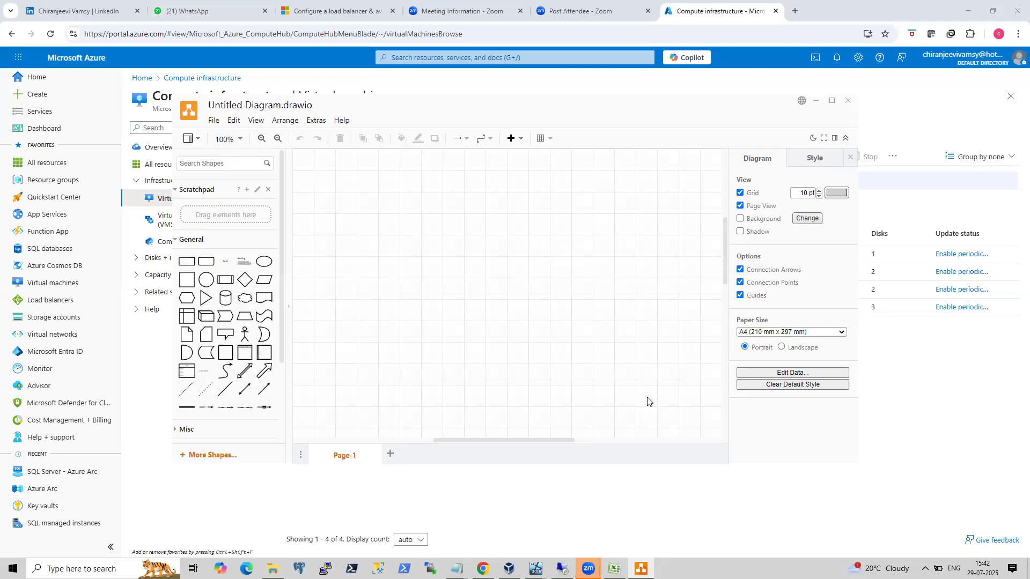
# Arrange two square shapes side by side near the top of the canvas.
pyautogui.click(193, 279)
pyautogui.moveTo(499, 286); pyautogui.dragTo(370, 225)
pyautogui.moveTo(186, 279); pyautogui.dragTo(425, 229)
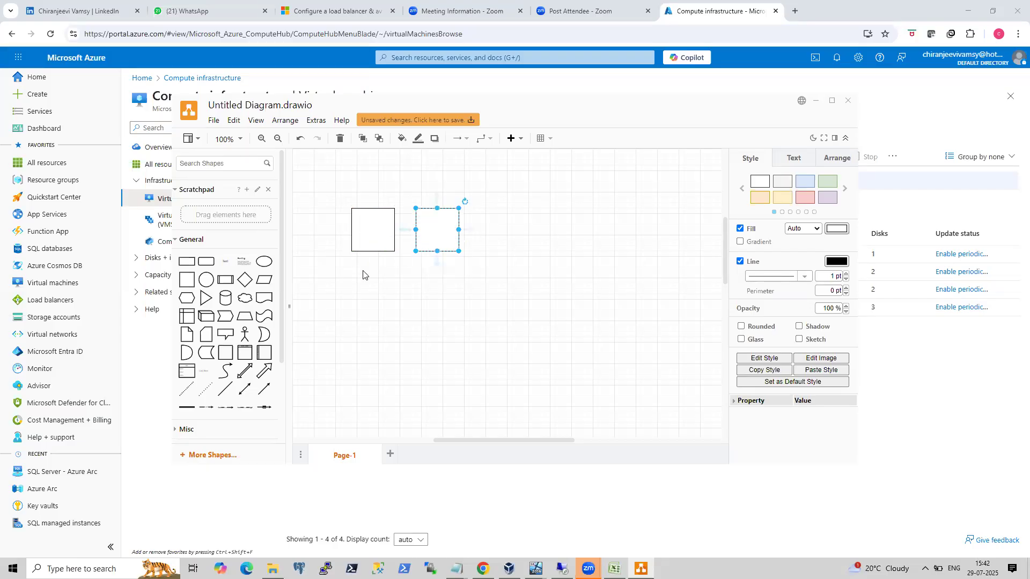
# Add a third square and place it below the first two.
pyautogui.click(188, 279)
pyautogui.moveTo(486, 306); pyautogui.dragTo(380, 326)
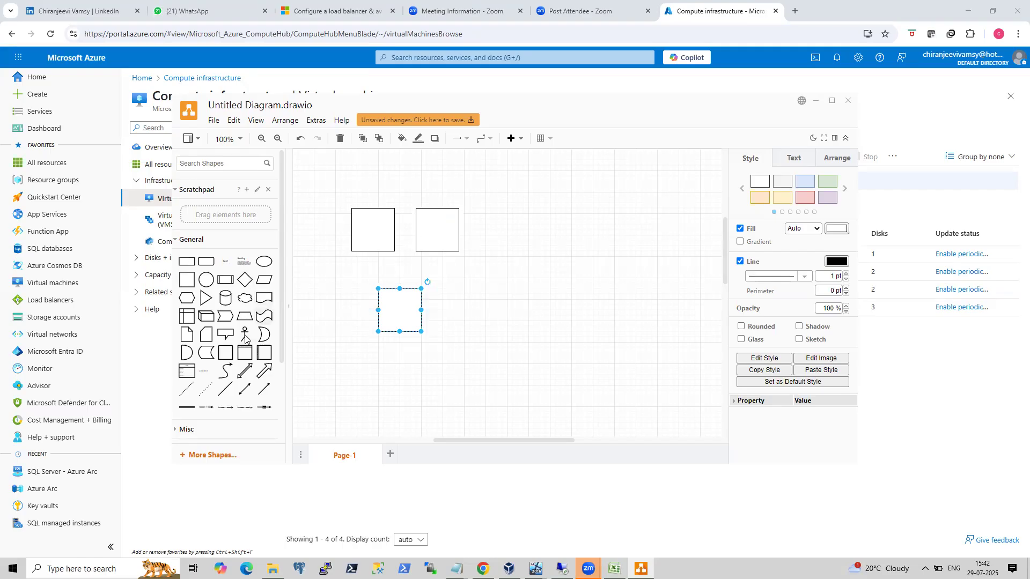
# Draw a vertical divider line to the right of the squares and move a new square beside it.
pyautogui.click(227, 391)
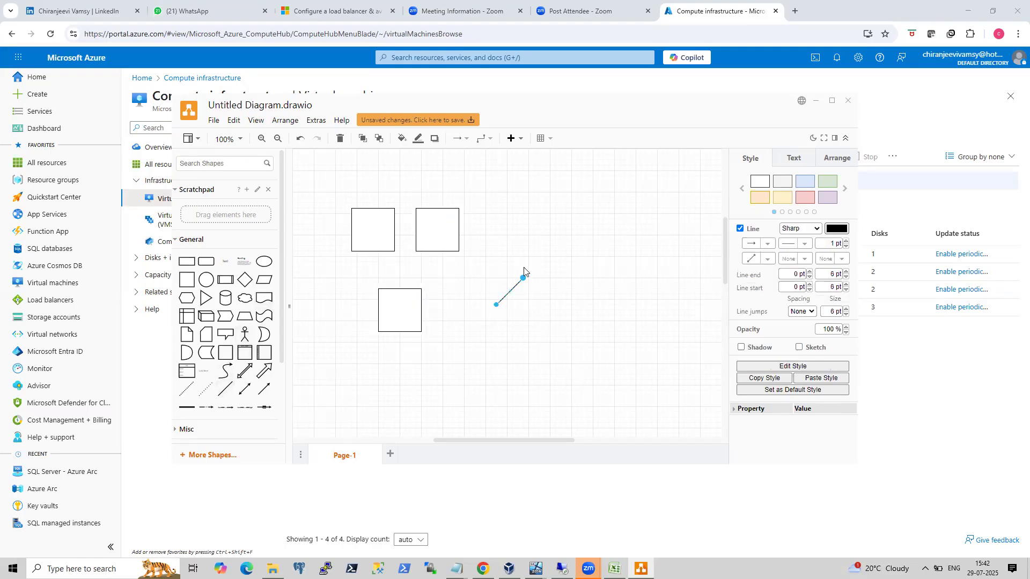
pyautogui.moveTo(523, 279); pyautogui.dragTo(496, 208)
pyautogui.click(187, 280)
pyautogui.moveTo(498, 212); pyautogui.dragTo(502, 201)
pyautogui.rightClick(502, 200)
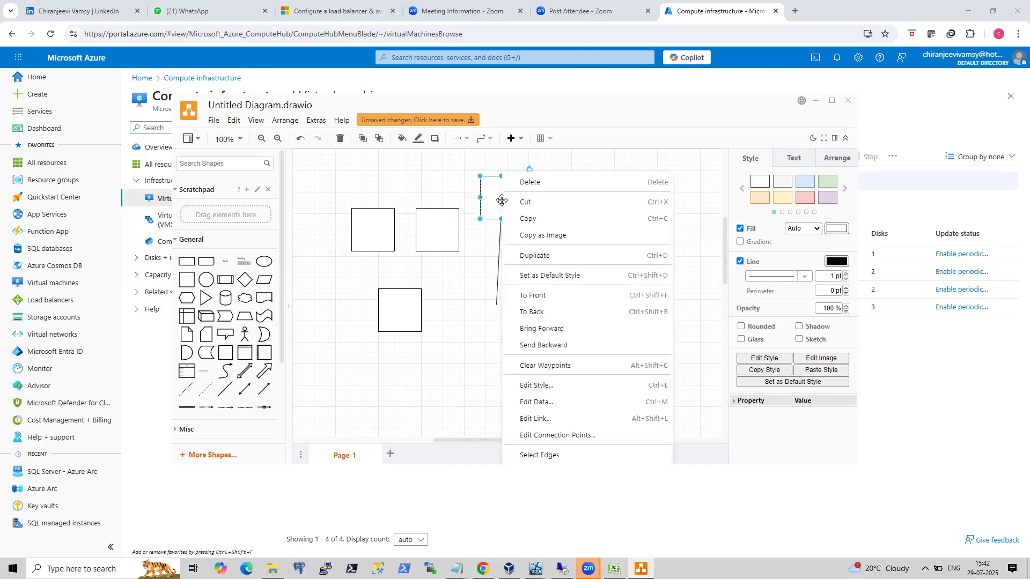
pyautogui.click(531, 202)
pyautogui.rightClick(543, 242)
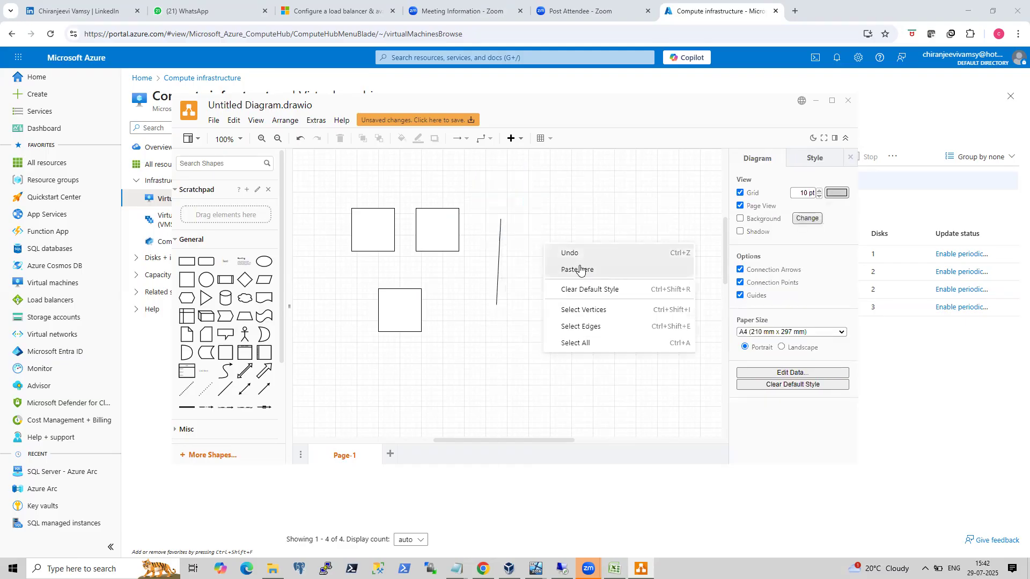
pyautogui.click(579, 270)
pyautogui.click(500, 221)
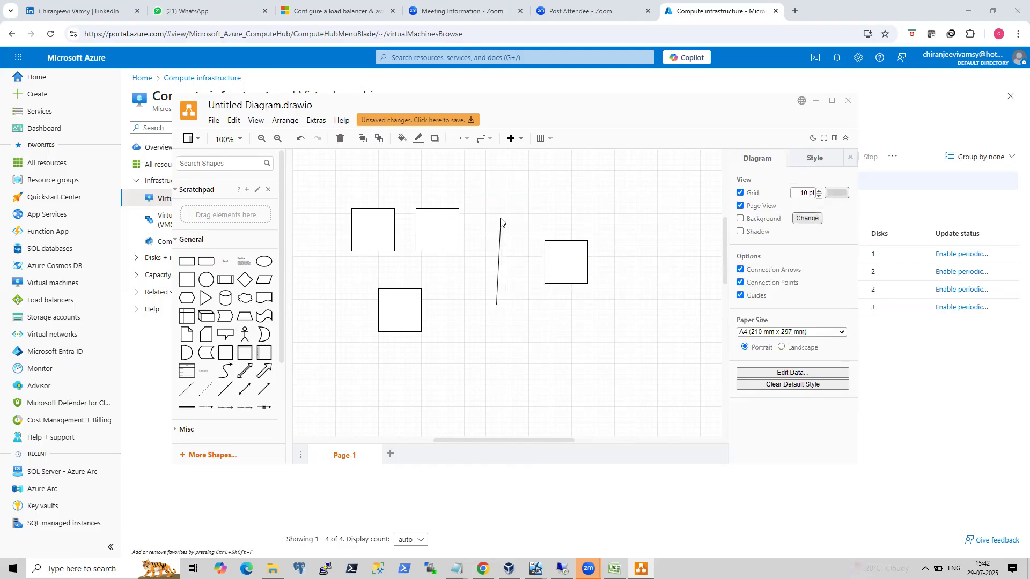
# Adjust the divider line's top end and reposition the square right of the divider.
pyautogui.click(500, 221)
pyautogui.moveTo(502, 220); pyautogui.dragTo(497, 215)
pyautogui.moveTo(560, 254); pyautogui.dragTo(538, 240)
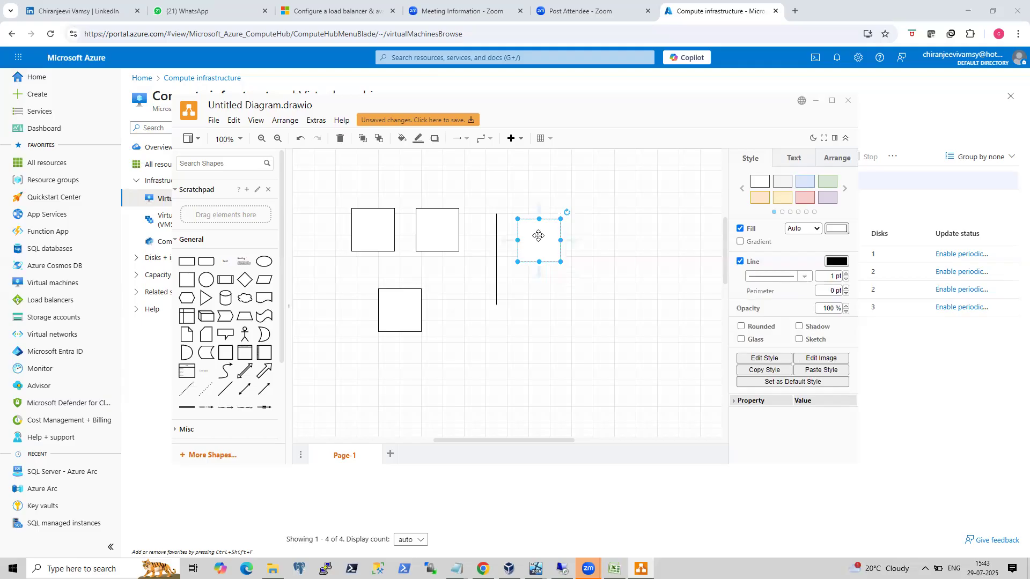
# Add two more squares on the right side, one in the top row and one lower down.
pyautogui.click(187, 280)
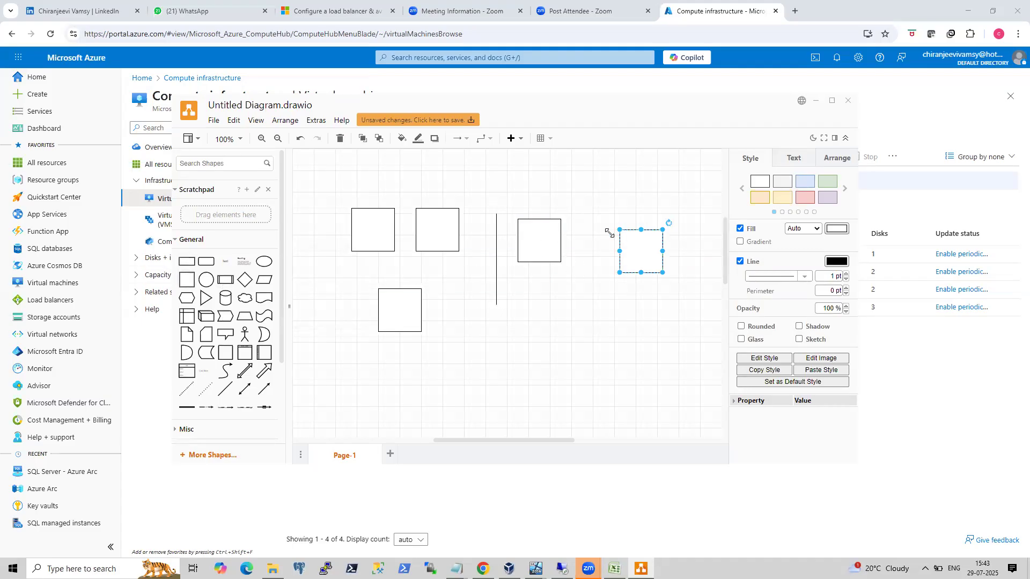
pyautogui.moveTo(187, 279); pyautogui.dragTo(603, 320)
pyautogui.moveTo(631, 252); pyautogui.dragTo(621, 230)
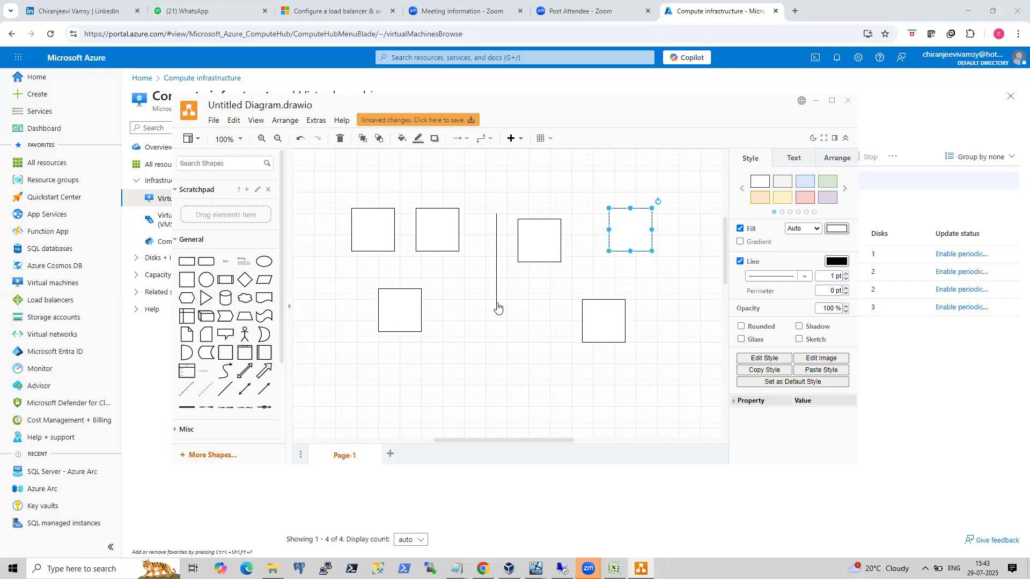
# Extend the divider line downward and realign the squares on both sides of it.
pyautogui.click(497, 305)
pyautogui.moveTo(496, 305)
pyautogui.mouseDown()
pyautogui.moveTo(494, 349)
pyautogui.moveTo(495, 320)
pyautogui.mouseUp()
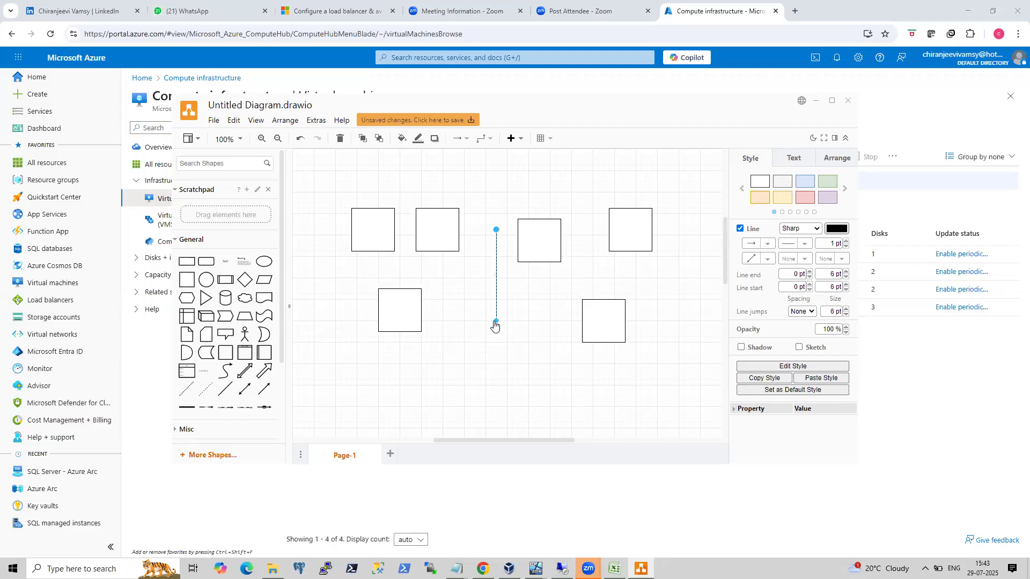
pyautogui.moveTo(552, 252); pyautogui.dragTo(548, 242)
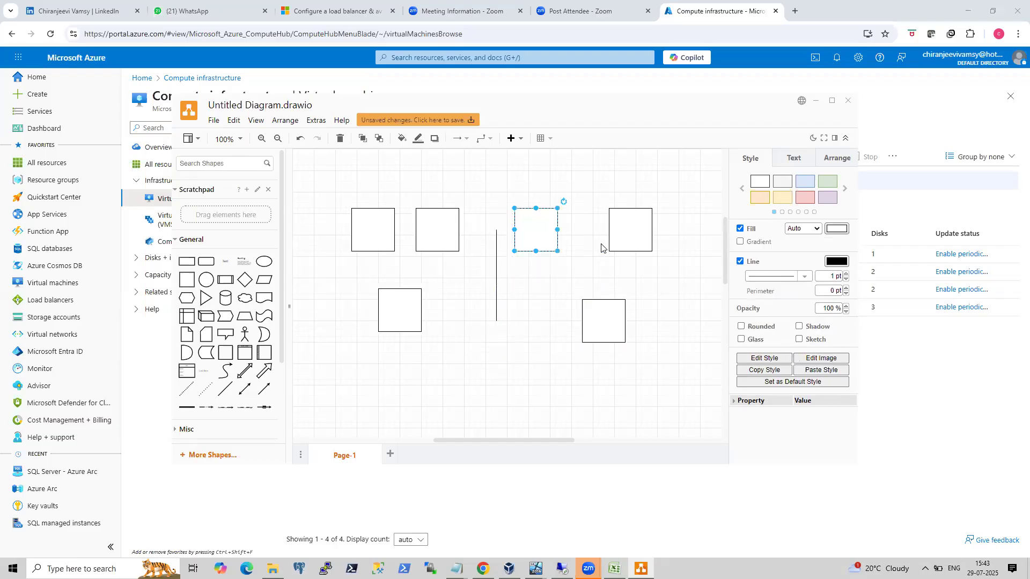
pyautogui.moveTo(603, 307); pyautogui.dragTo(596, 284)
pyautogui.click(403, 300)
pyautogui.moveTo(404, 299); pyautogui.dragTo(409, 284)
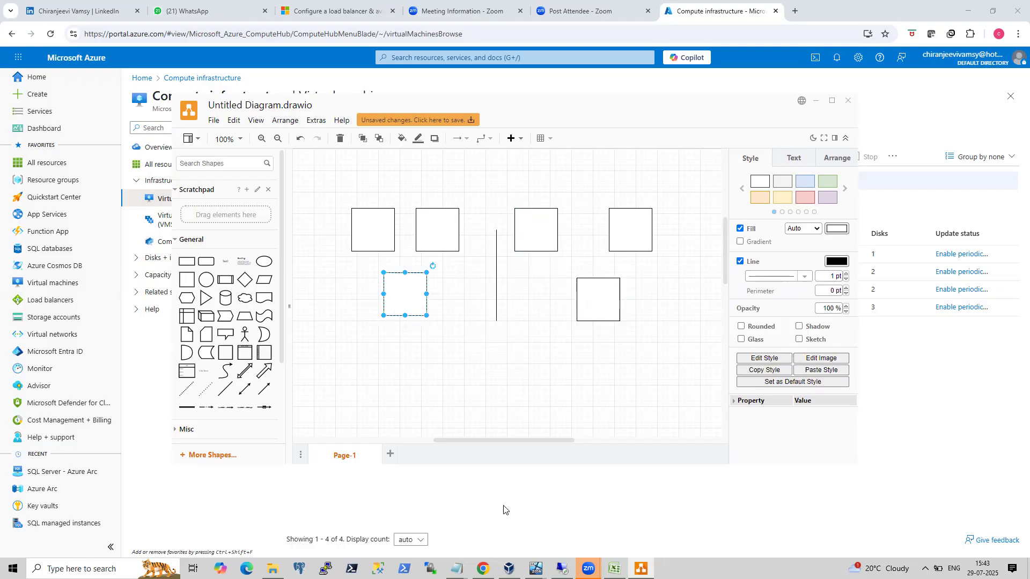
# Switch to the running onpremSQLNode2 virtual machine window.
pyautogui.moveTo(536, 568)
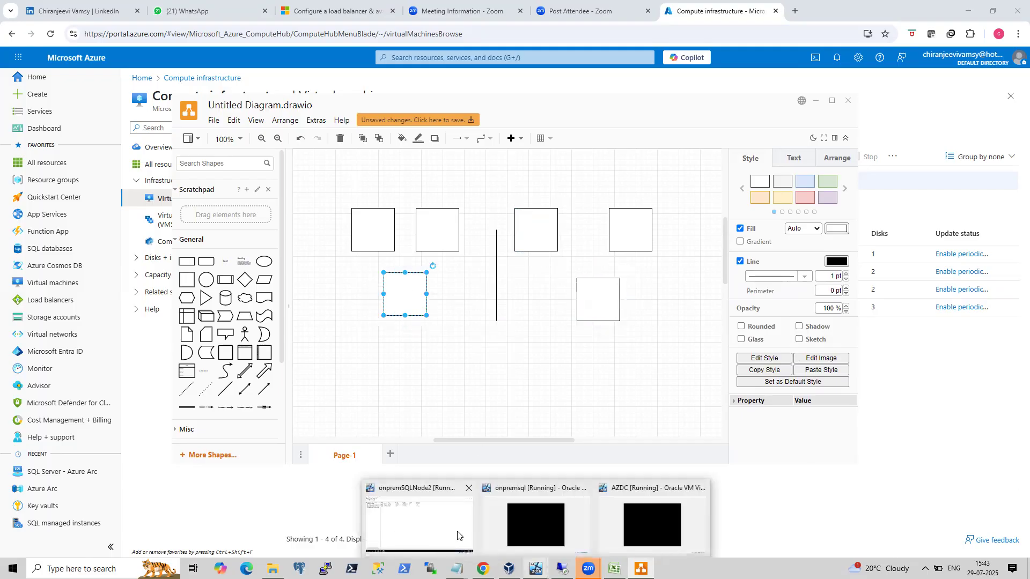
pyautogui.click(460, 536)
pyautogui.click(509, 569)
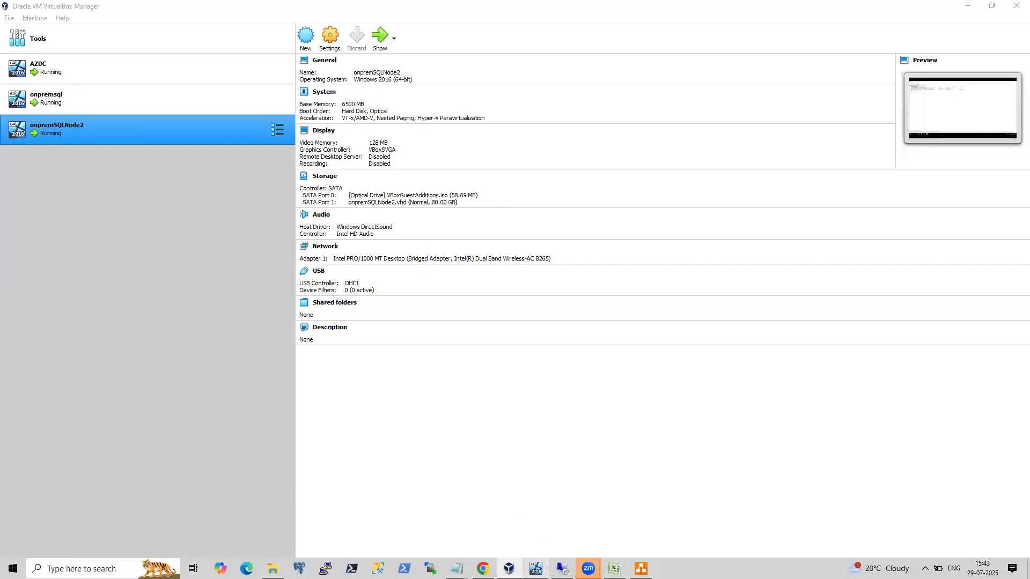
pyautogui.moveTo(535, 568)
pyautogui.click(416, 523)
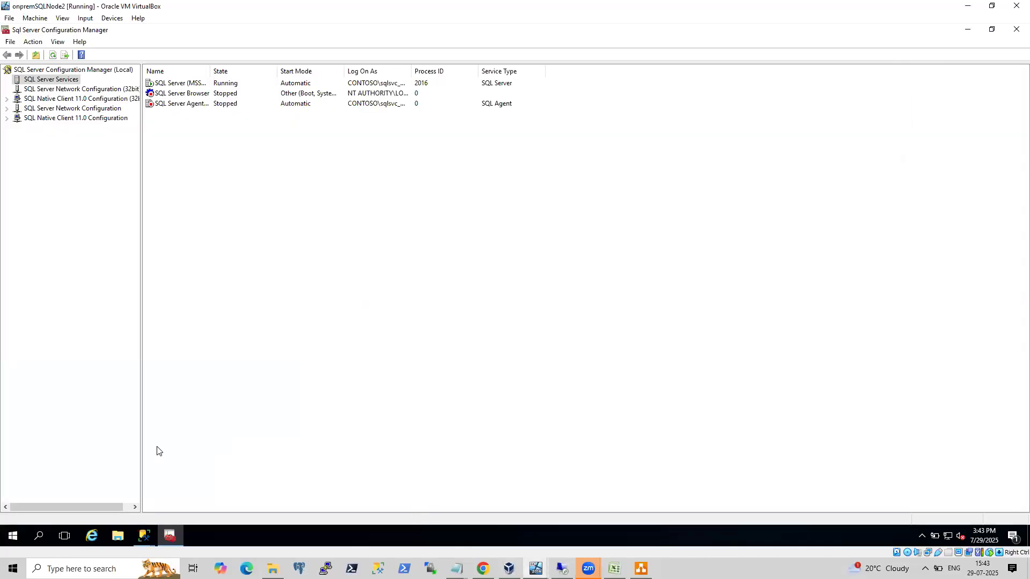
# Open a Command Prompt from the Run dialog and run ipconfig inside the VM.
pyautogui.rightClick(13, 536)
pyautogui.click(54, 483)
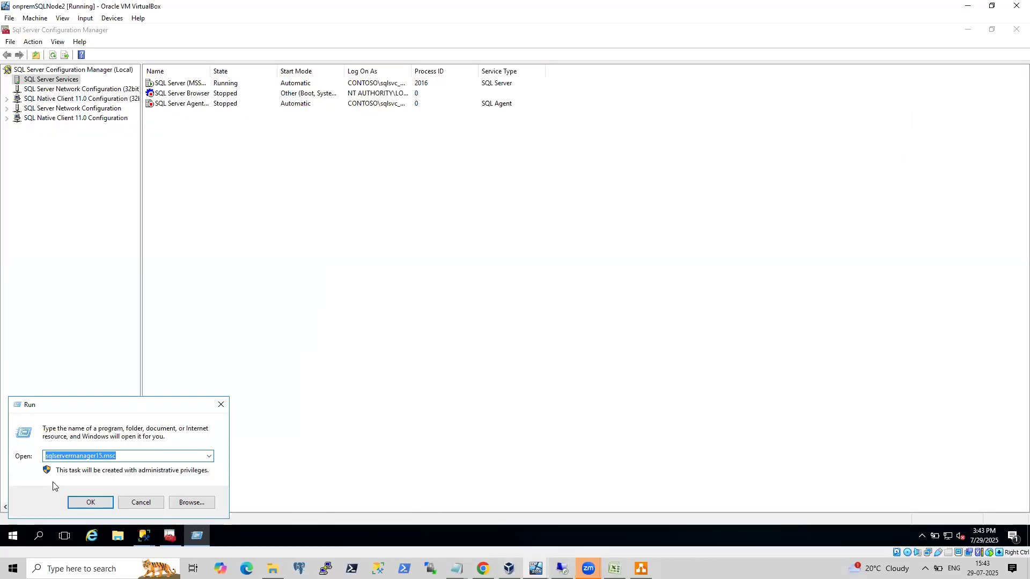
pyautogui.write('cmd')
pyautogui.press('Return')
pyautogui.write('ipcon')
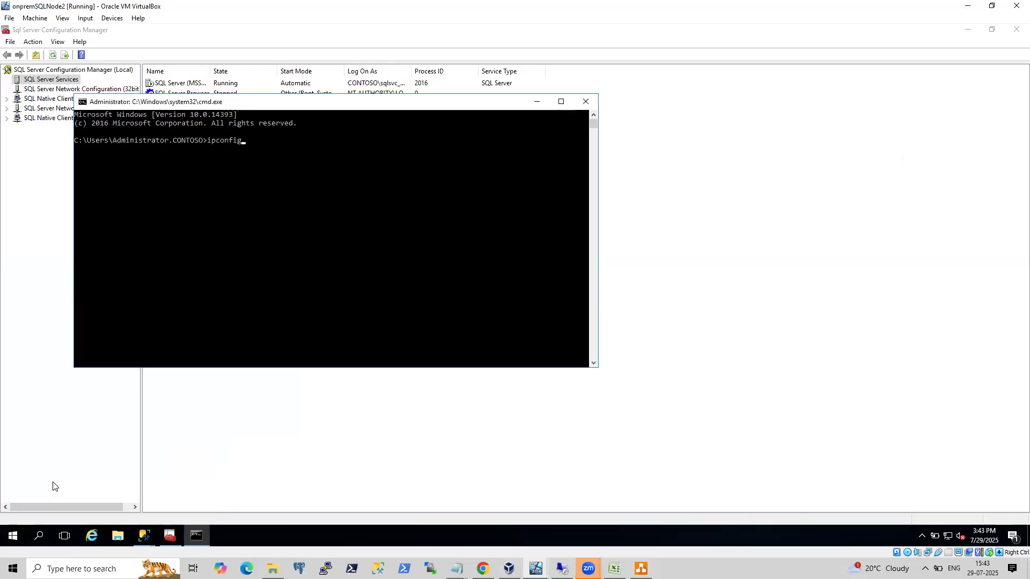
pyautogui.write('fig')
pyautogui.press('Return')
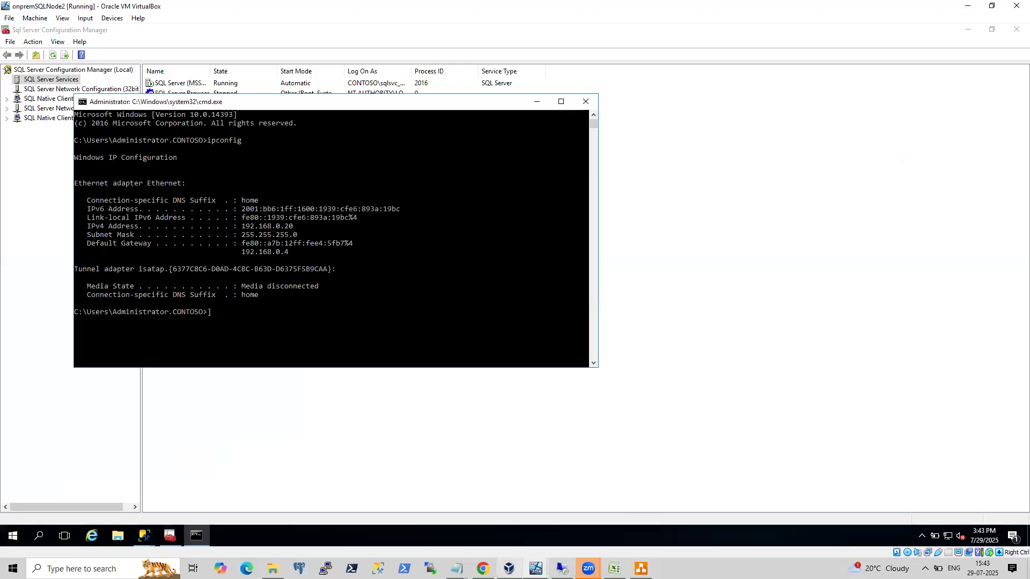
# Return to draw.io and label the top-left square 192.168.0.20.
pyautogui.click(641, 569)
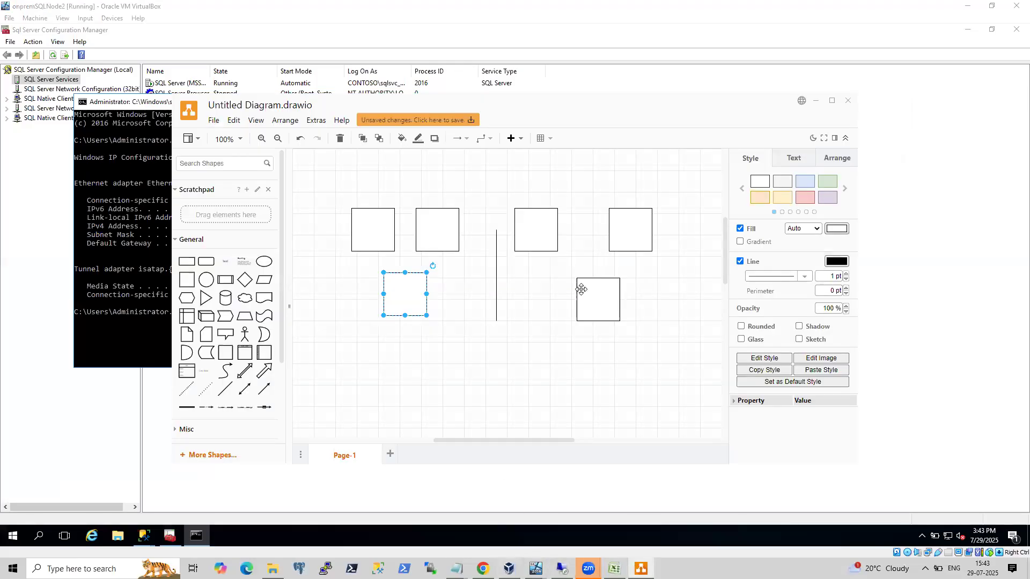
pyautogui.click(374, 238)
pyautogui.doubleClick(370, 235)
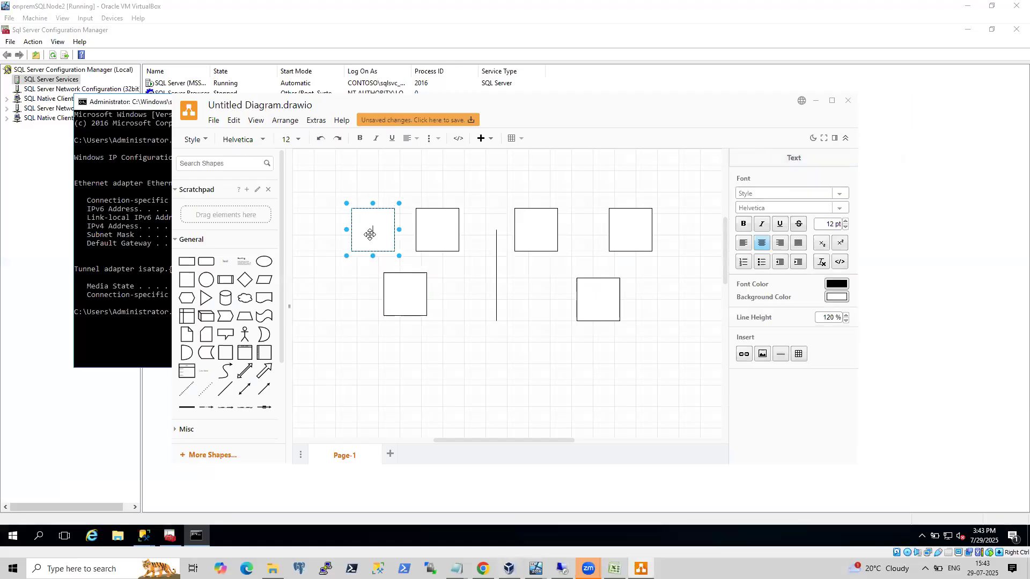
pyautogui.write('192.168.0.20')
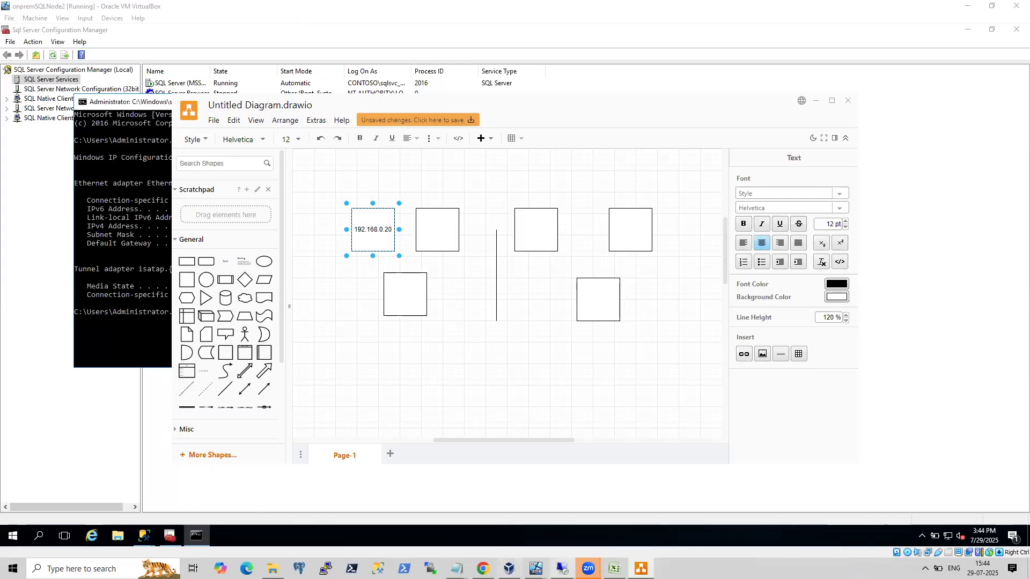
# Switch to the onpremsql VM and unlock it with the administrator password.
pyautogui.moveTo(535, 567)
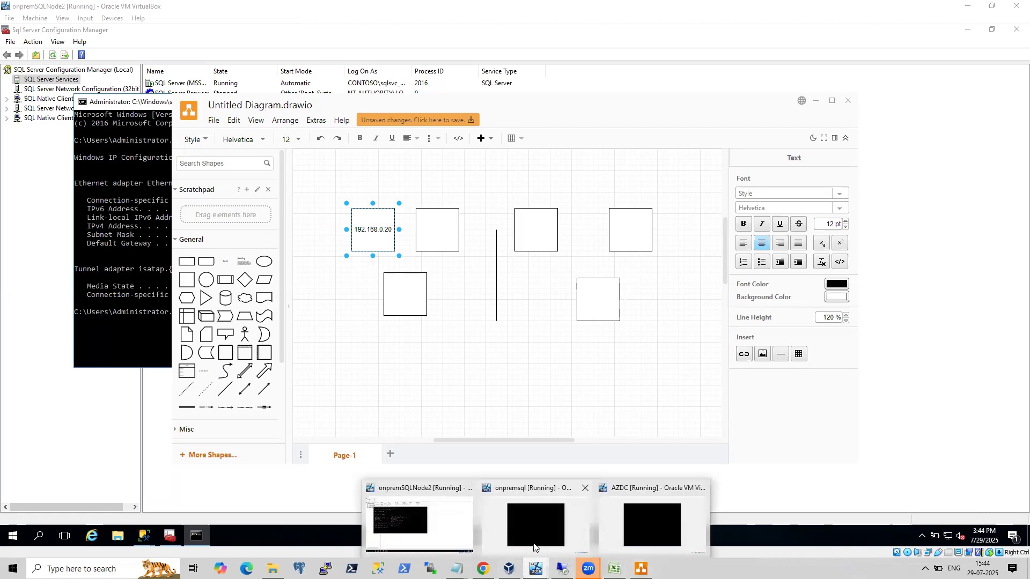
pyautogui.click(549, 523)
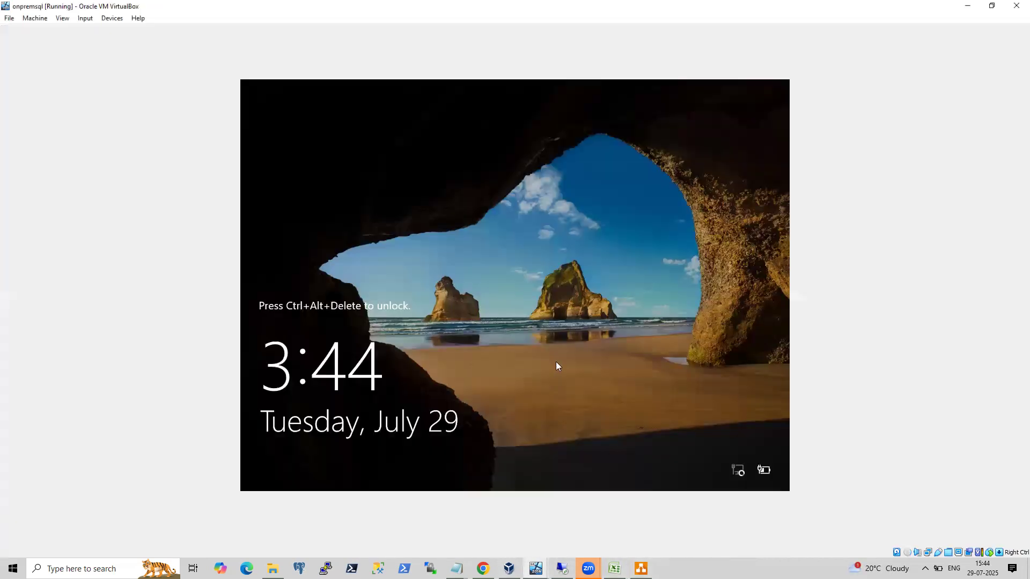
pyautogui.hotkey('ctrl', 'alt', 'Delete')
pyautogui.write('***********')
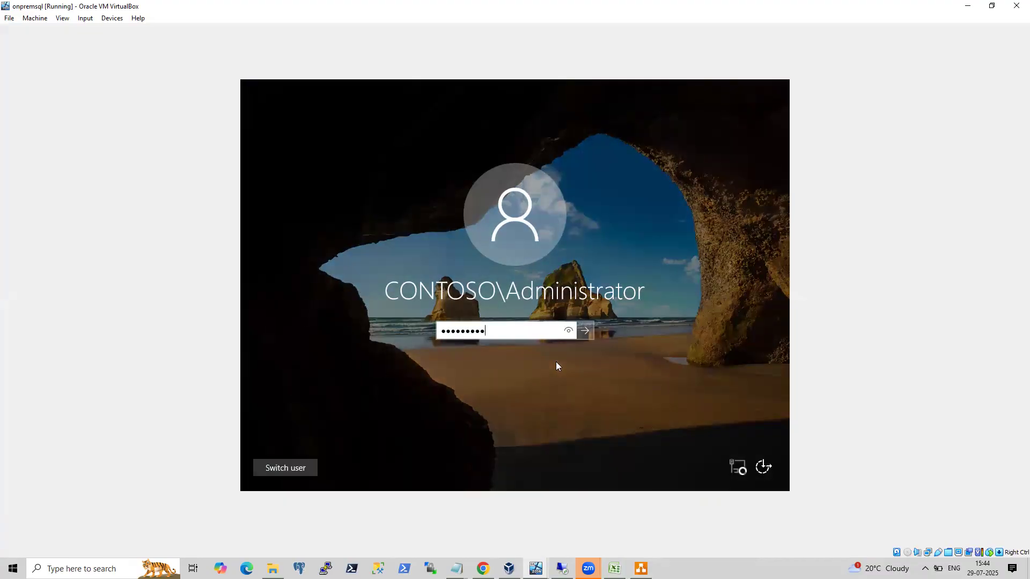
pyautogui.press('Return')
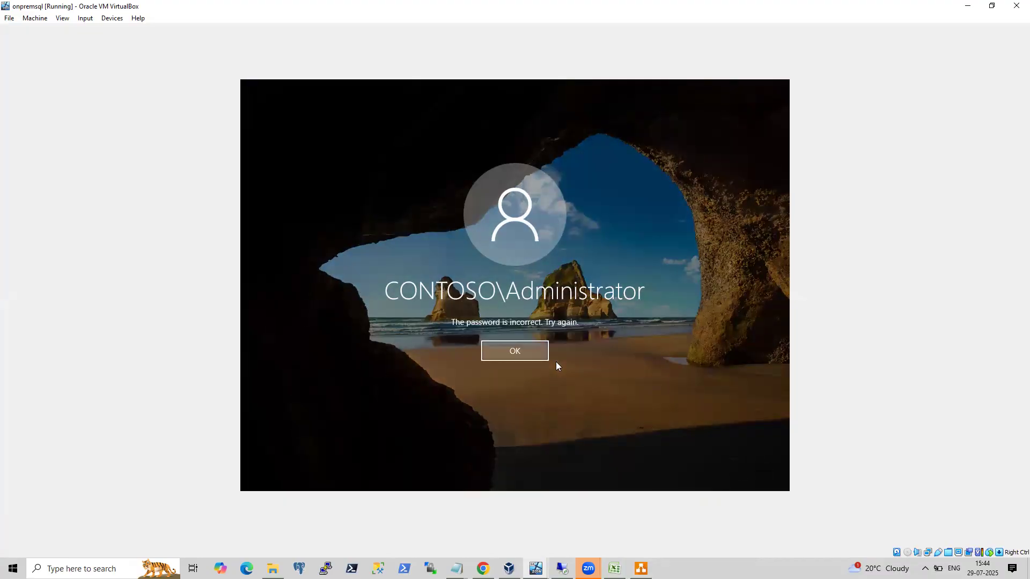
pyautogui.press('Return')
pyautogui.write('*********')
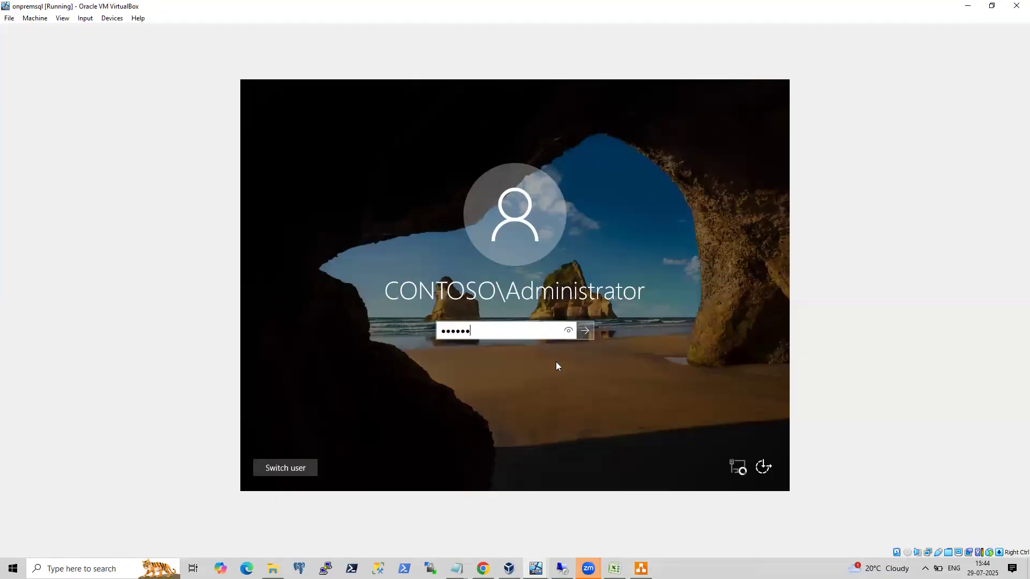
pyautogui.write('**')
pyautogui.press('Return')
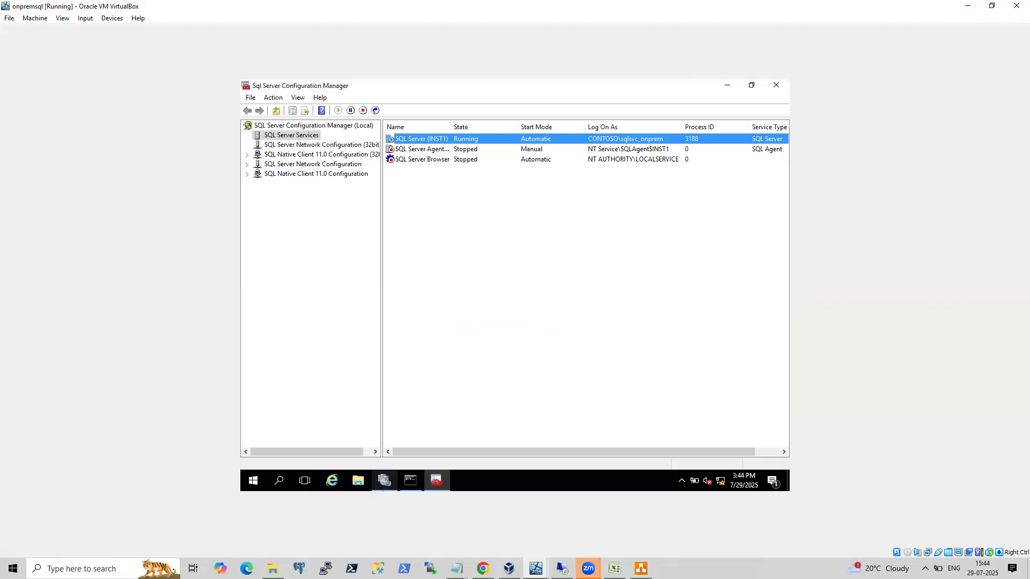
# Run ipconfig in the onpremsql VM's Command Prompt.
pyautogui.click(410, 480)
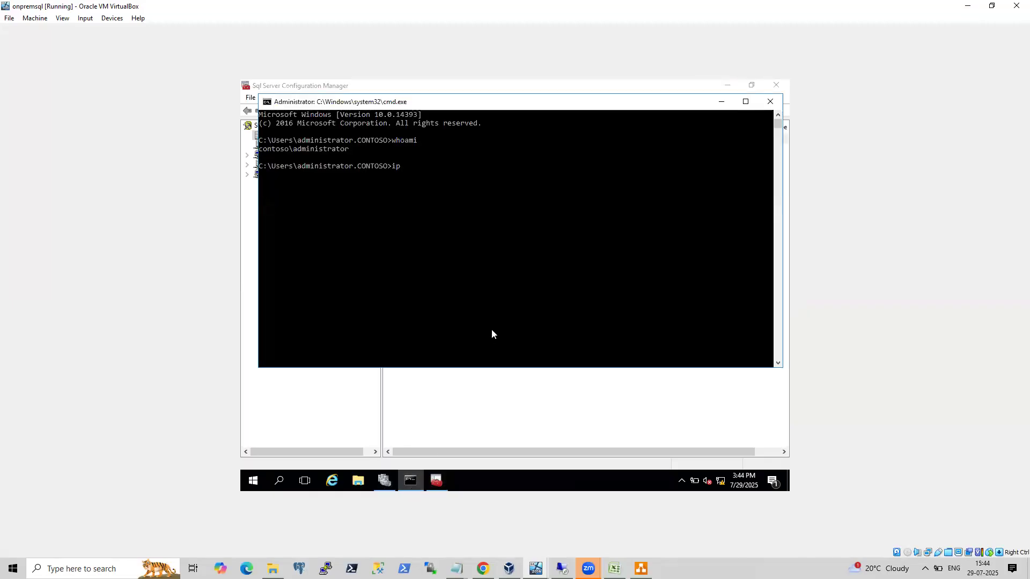
pyautogui.write('ipconfig')
pyautogui.press('Return')
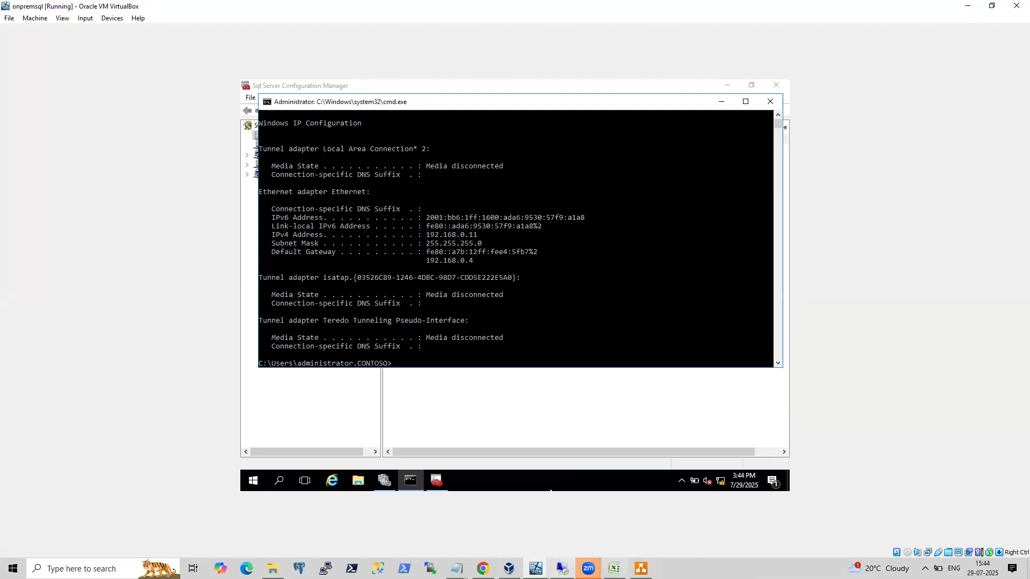
# Return to draw.io and label the second top square 192.168.0.11.
pyautogui.click(641, 568)
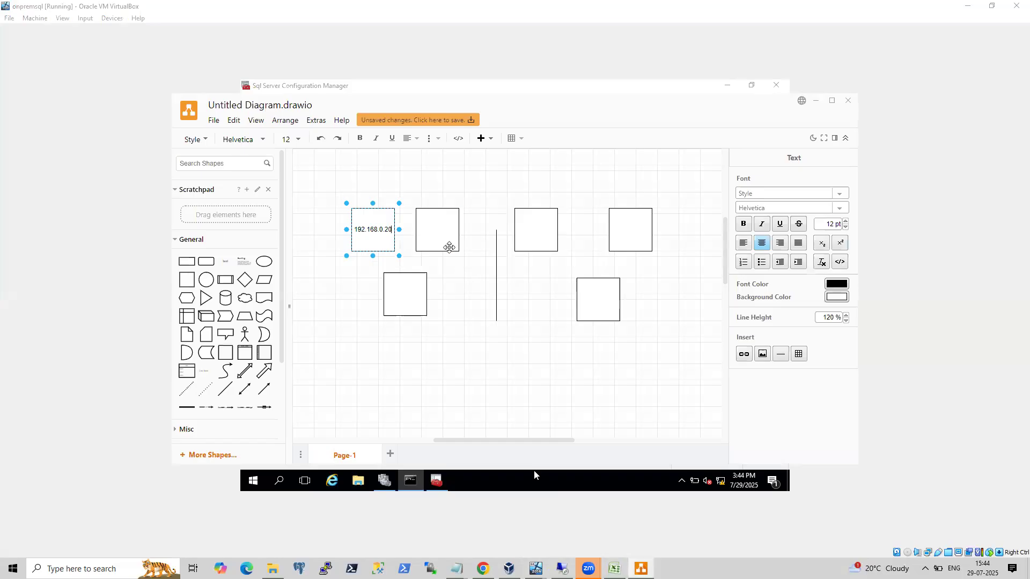
pyautogui.click(435, 232)
pyautogui.write('1')
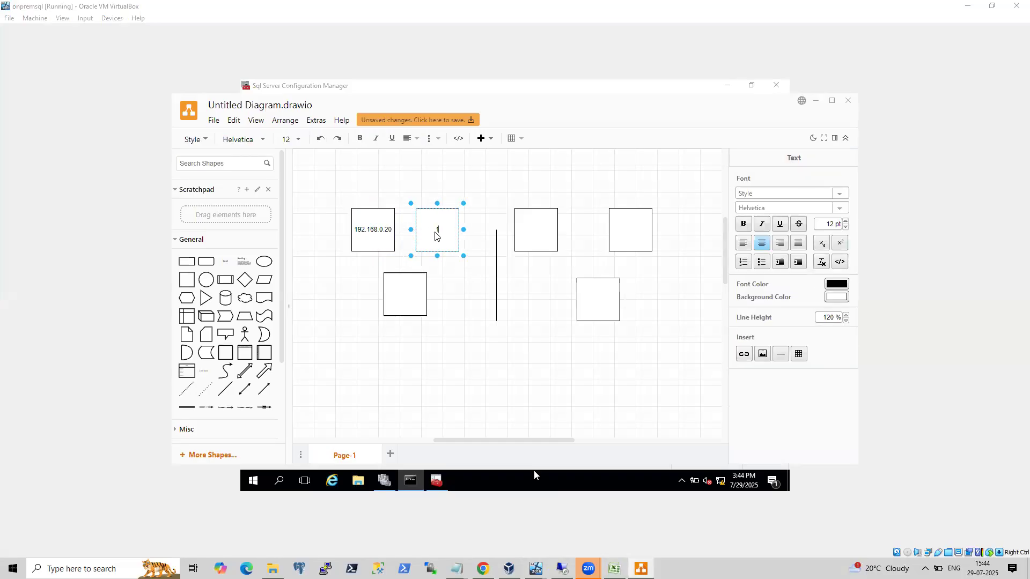
pyautogui.write('92.168.0.11')
# Label the lower-left square DC.
pyautogui.click(406, 285)
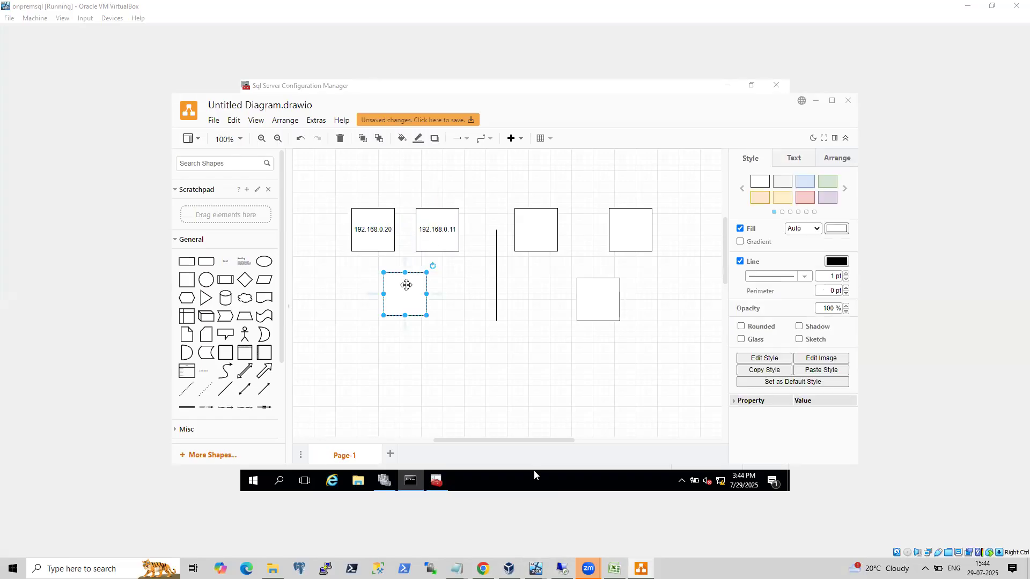
pyautogui.doubleClick(401, 297)
pyautogui.write('DC')
pyautogui.click(454, 359)
# Nudge the 192.168.0.11 square slightly left and enlarge it a little.
pyautogui.click(443, 236)
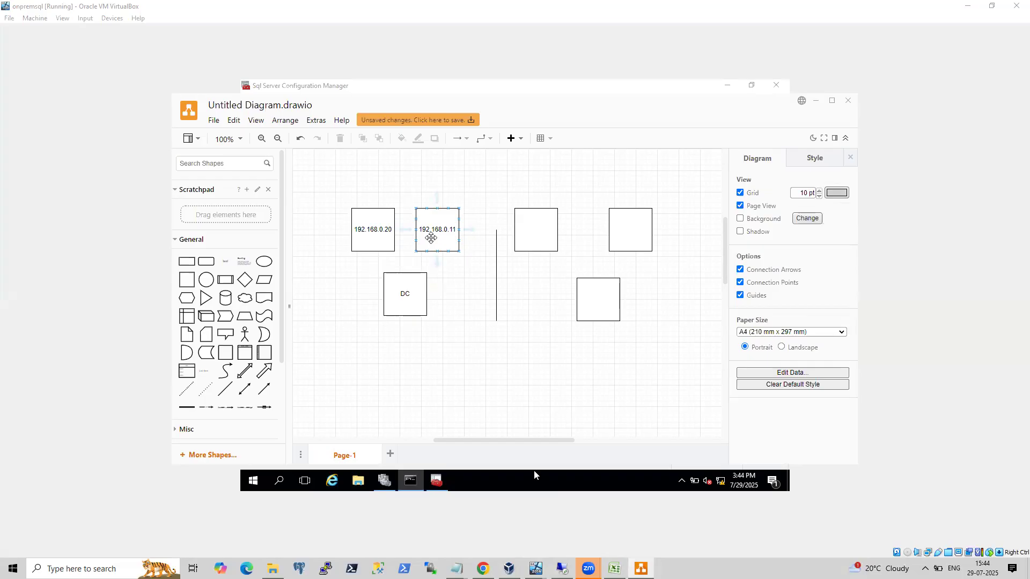
pyautogui.moveTo(431, 238); pyautogui.dragTo(425, 238)
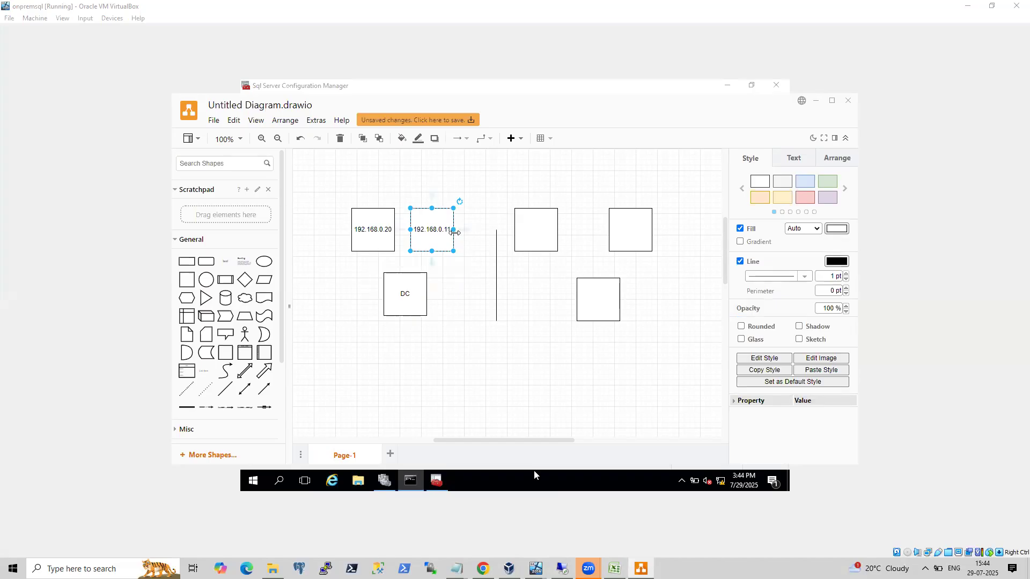
pyautogui.moveTo(454, 229); pyautogui.dragTo(475, 214)
pyautogui.moveTo(443, 272); pyautogui.dragTo(440, 256)
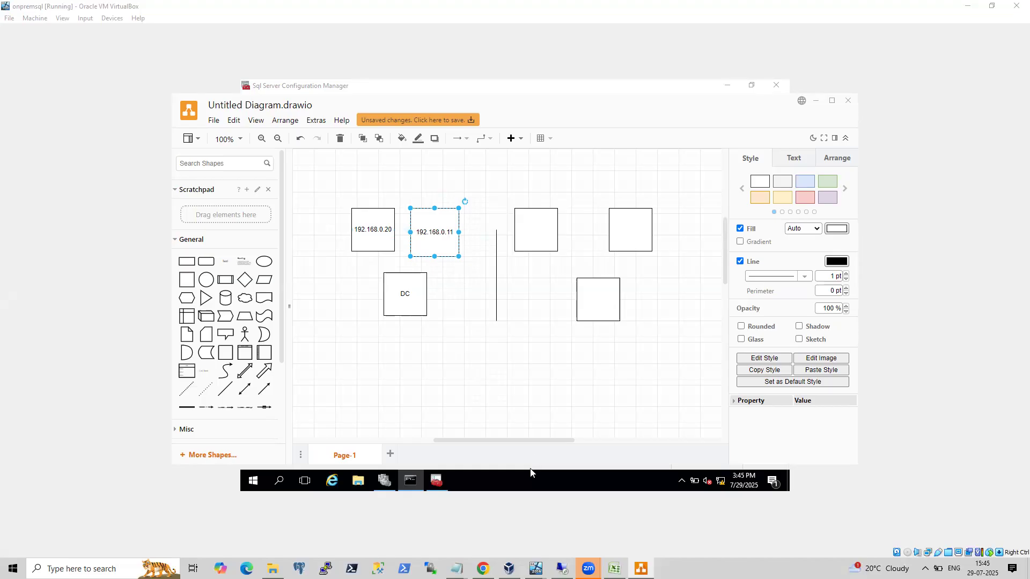
# Open Notepad in the VM and write the heading OCTET.
pyautogui.press('super+r')
pyautogui.write('no')
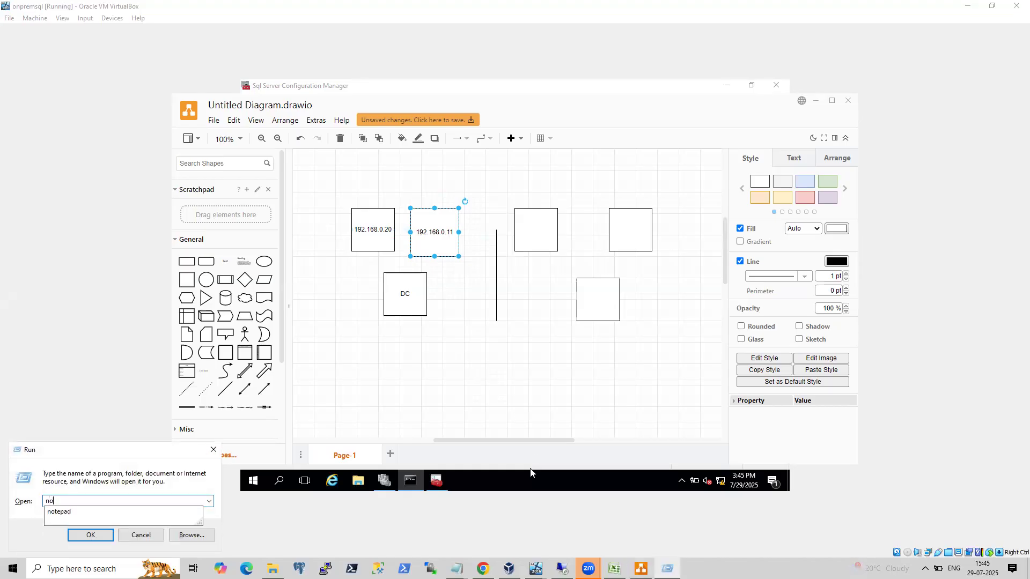
pyautogui.press('Down')
pyautogui.press('Return')
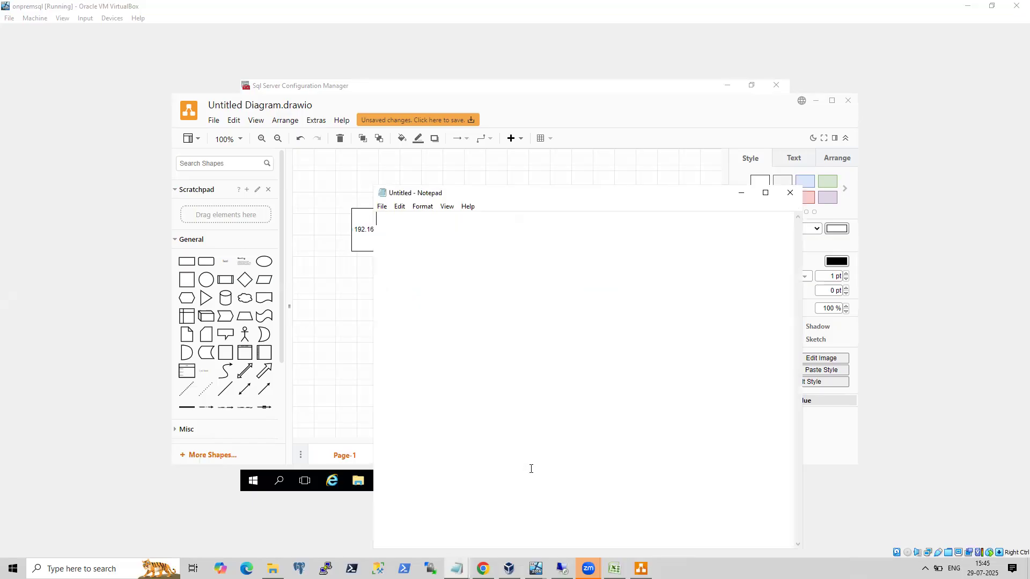
pyautogui.write('OCTET')
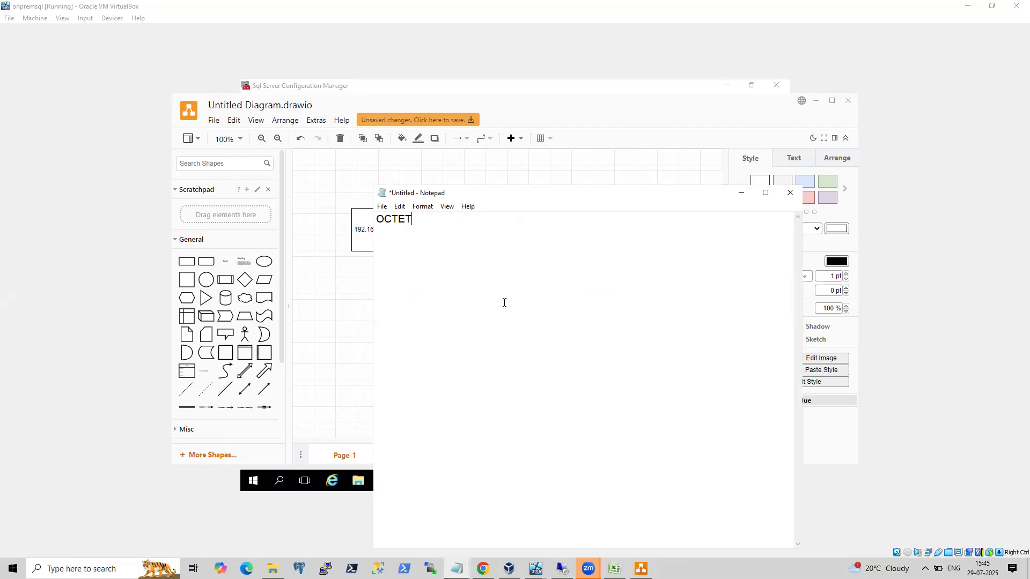
# List the addresses 192.168.0.20 and 192.168.0.11 on separate lines in Notepad.
pyautogui.moveTo(499, 195); pyautogui.dragTo(507, 275)
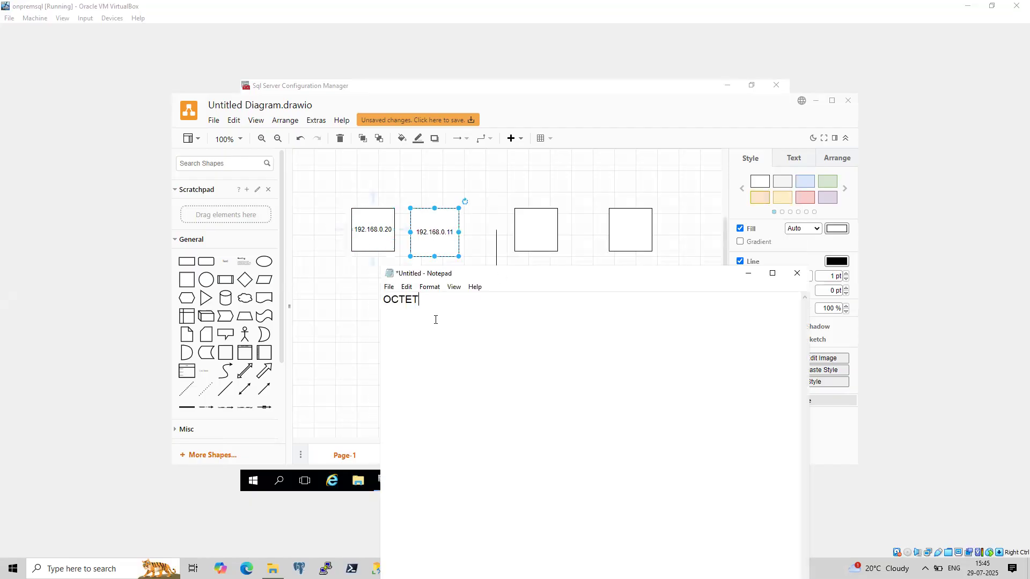
pyautogui.write('92.168.0.20')
pyautogui.press('Left')
pyautogui.press('Left')
pyautogui.press('Left')
pyautogui.press('Left')
pyautogui.press('Left')
pyautogui.press('Left')
pyautogui.press('Left')
pyautogui.press('Left')
pyautogui.press('Left')
pyautogui.write('192.')
pyautogui.press('Home')
pyautogui.press('Delete')
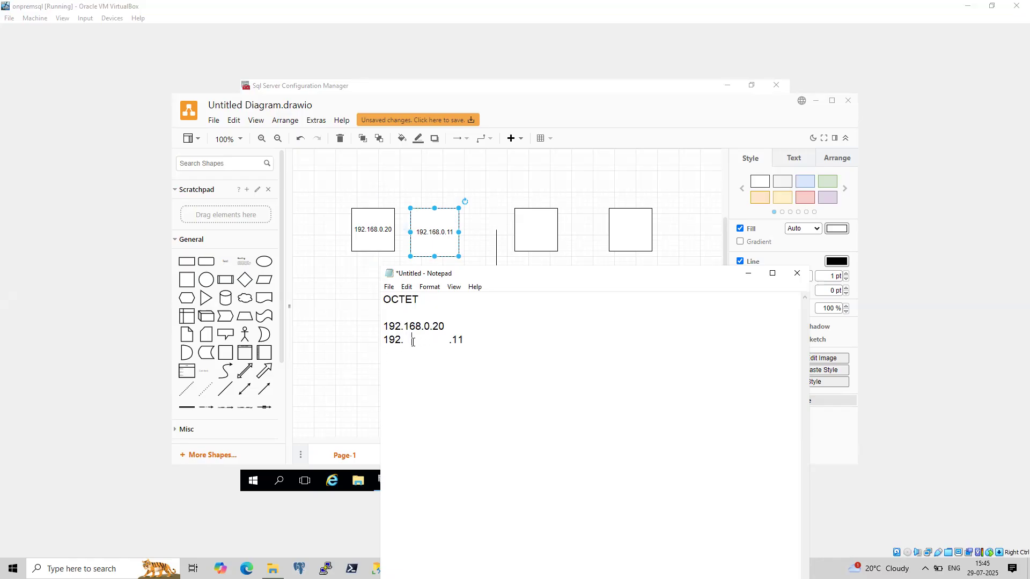
pyautogui.press('BackSpace')
pyautogui.press('BackSpace')
pyautogui.write('168.0.')
pyautogui.press('BackSpace')
pyautogui.press('BackSpace')
pyautogui.press('BackSpace')
pyautogui.press('BackSpace')
pyautogui.press('BackSpace')
pyautogui.press('BackSpace')
pyautogui.press('BackSpace')
pyautogui.press('BackSpace')
pyautogui.press('BackSpace')
pyautogui.press('BackSpace')
pyautogui.press('BackSpace')
pyautogui.press('BackSpace')
pyautogui.press('BackSpace')
pyautogui.press('BackSpace')
# Add the note single subnet below the two addresses.
pyautogui.click(445, 326)
pyautogui.press('Return')
pyautogui.write('single subnet')
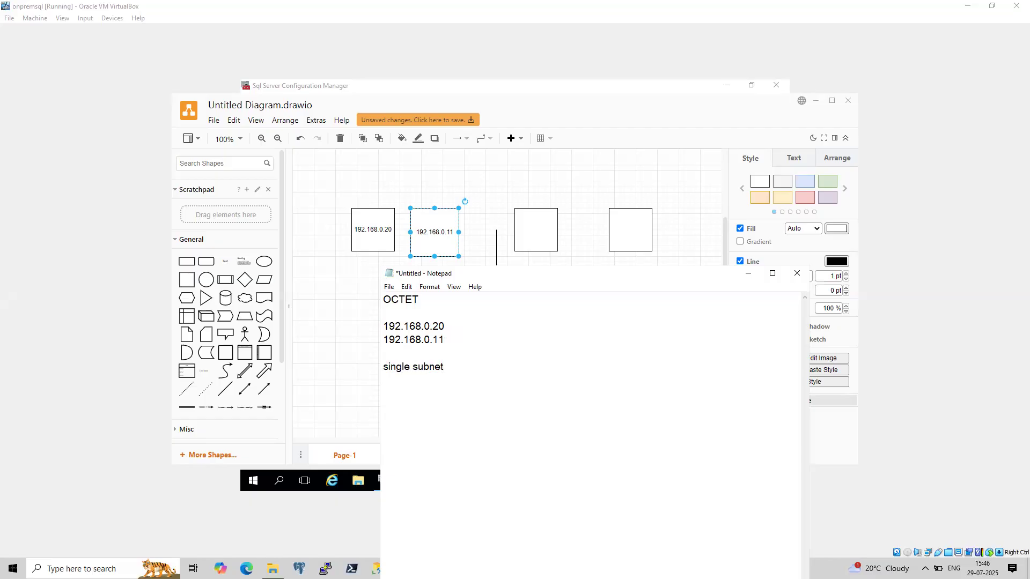
# Add the addresses 192.168.1.11 and 192.168.2.11 on new lines, correcting the first one's separator.
pyautogui.press('Return')
pyautogui.write('192/168.1.11')
pyautogui.press('Return')
pyautogui.write('192.168.2.11')
pyautogui.moveTo(444, 407); pyautogui.dragTo(368, 396)
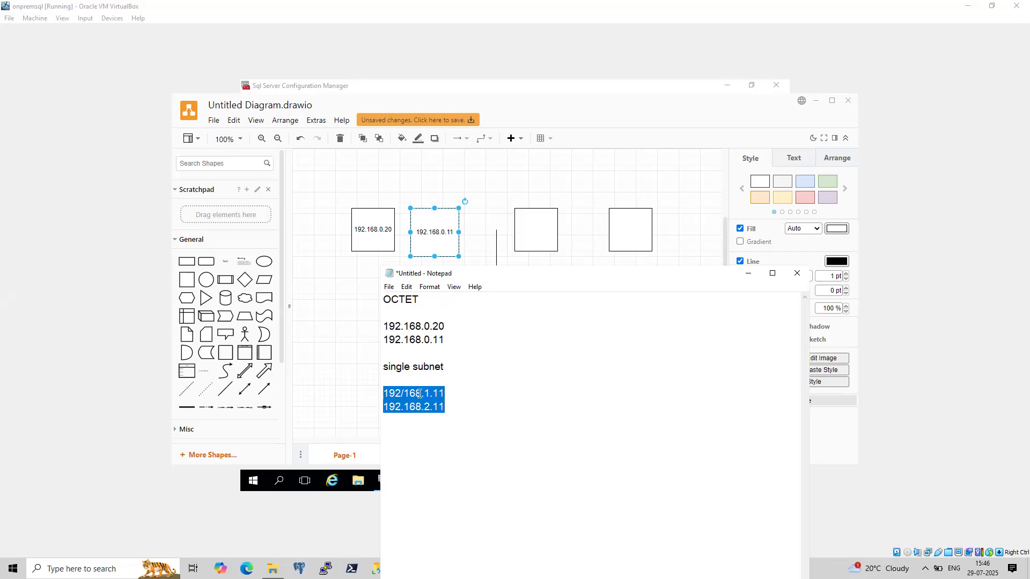
pyautogui.click(403, 394)
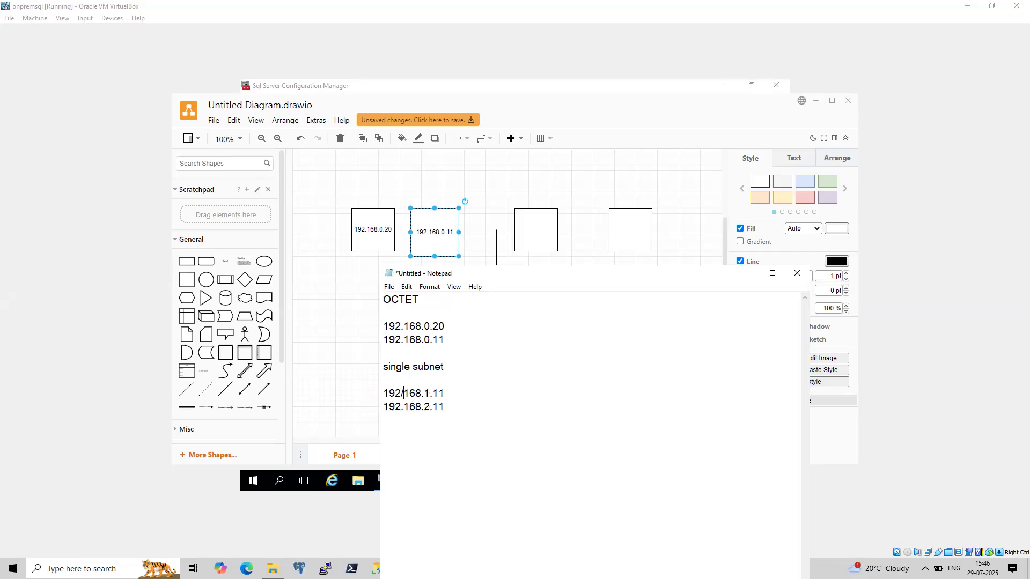
pyautogui.press('BackSpace')
pyautogui.write('.')
# Annotate the 192.168.2.11 line with (multisubnet).
pyautogui.doubleClick(426, 407)
pyautogui.doubleClick(427, 393)
pyautogui.click(447, 402)
pyautogui.write('(multisubnet)')
# Add another pair of addresses, 10.1.0.11 and 192.168.0.20, and highlight the address groups.
pyautogui.press('Return')
pyautogui.press('Return')
pyautogui.write('10.1.0')
pyautogui.write('.11 ')
pyautogui.write('192.168')
pyautogui.write('.0.20')
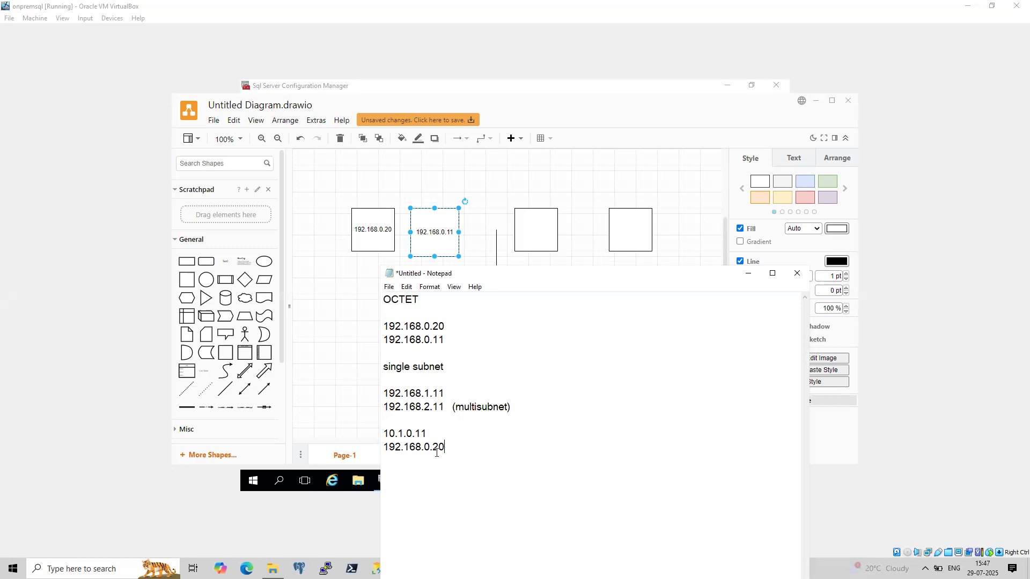
pyautogui.keyDown('shift'); pyautogui.click(384, 435); pyautogui.keyUp('shift')
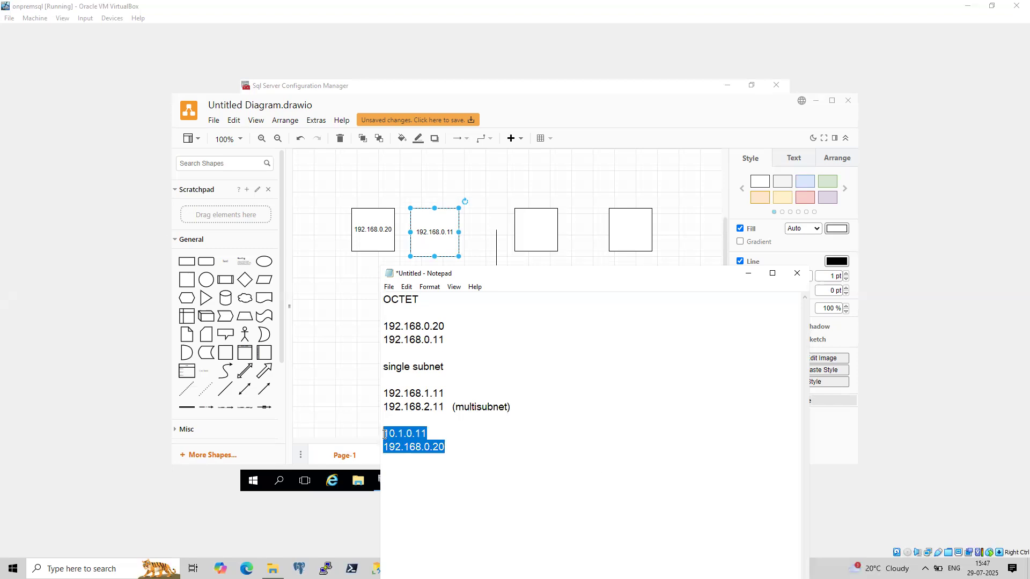
pyautogui.click(447, 408)
pyautogui.moveTo(516, 408); pyautogui.dragTo(372, 395)
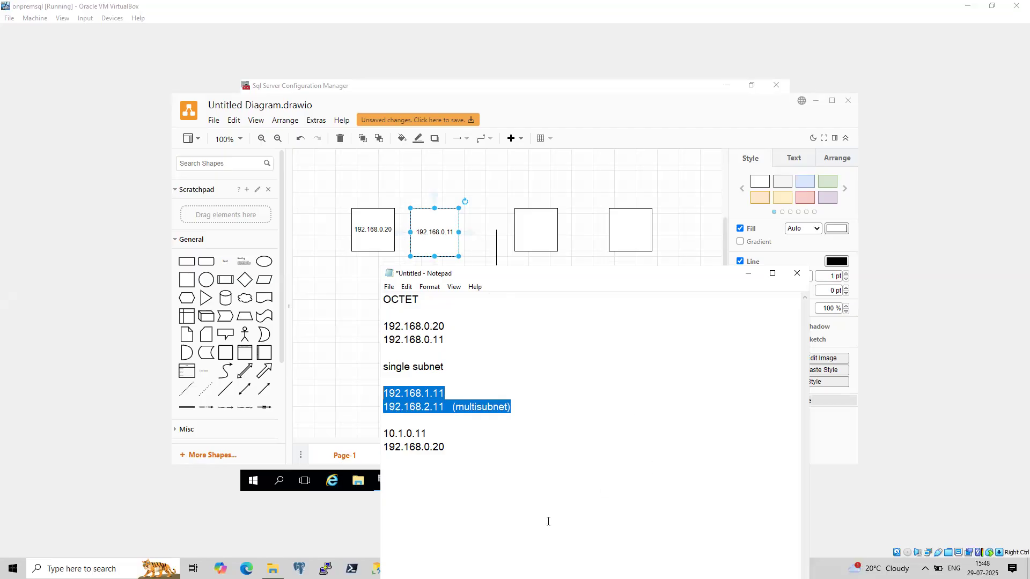
# Minimize Notepad, switch to the onpremSQLNode2 VM and minimize its Command Prompt.
pyautogui.click(748, 273)
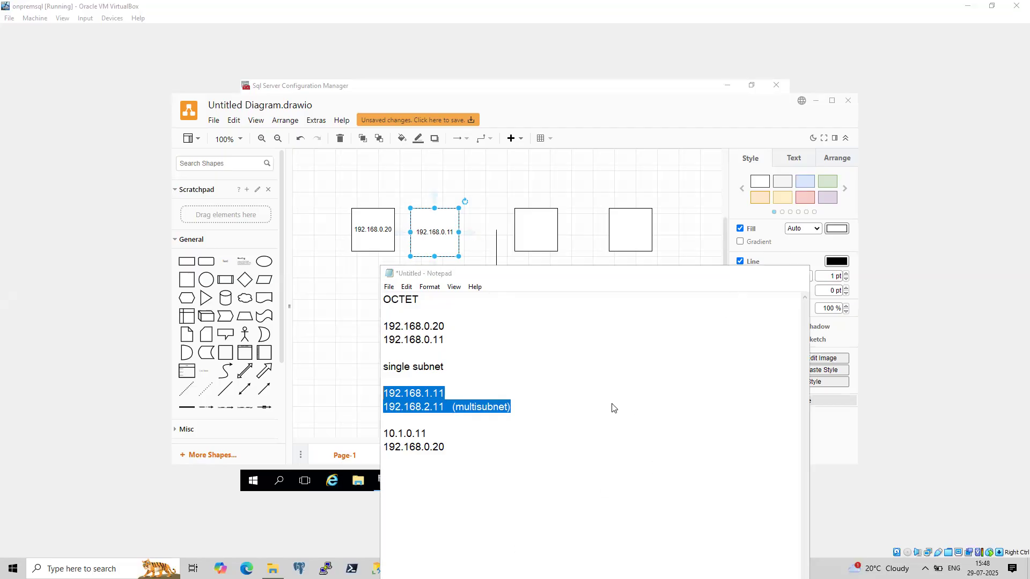
pyautogui.moveTo(536, 569)
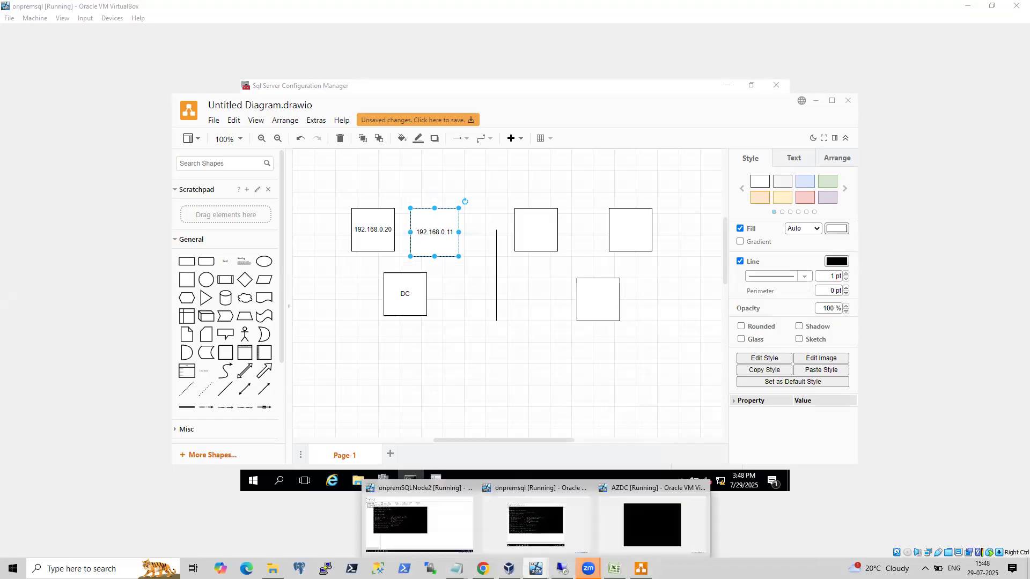
pyautogui.click(458, 536)
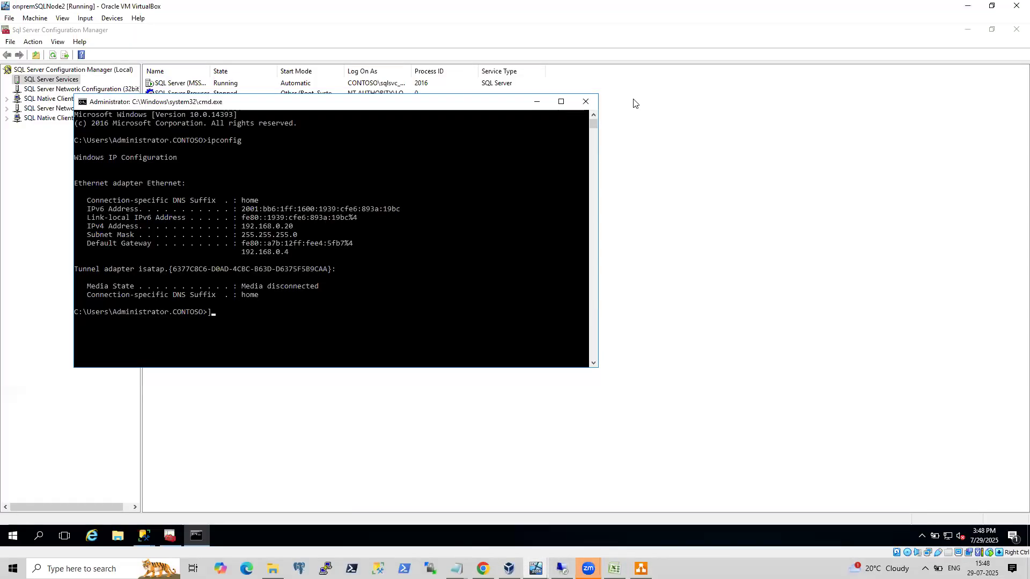
pyautogui.click(537, 102)
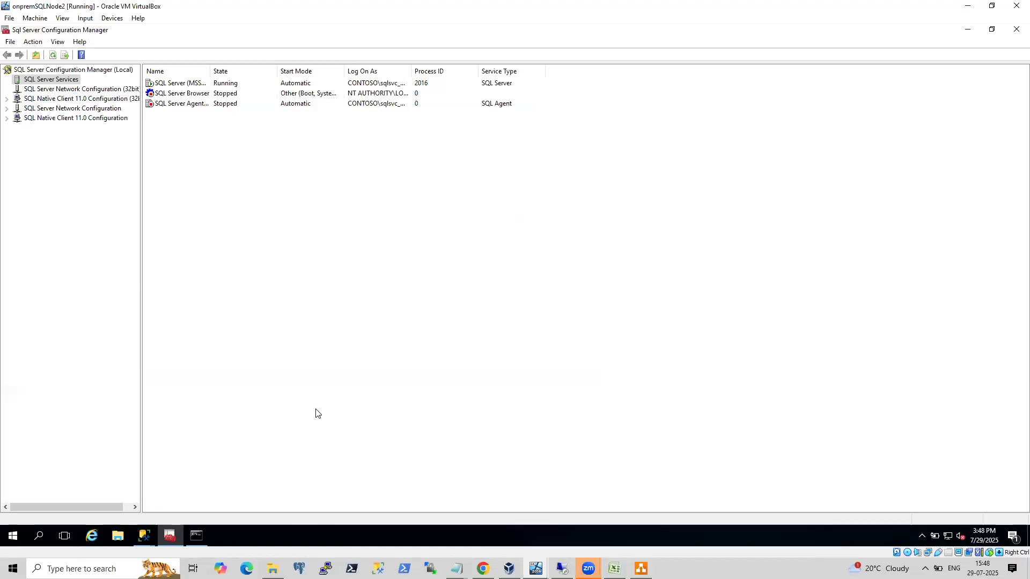
# Try to launch cluadmin.msc from the Run dialog in the onpremSQLNode2 VM.
pyautogui.click(535, 568)
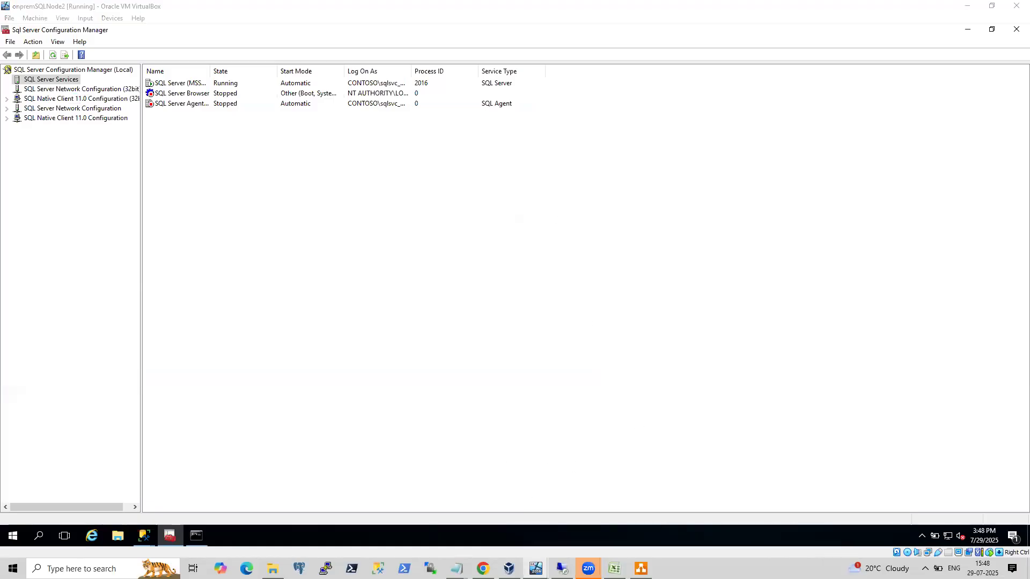
pyautogui.click(303, 358)
pyautogui.rightClick(12, 536)
pyautogui.click(47, 495)
pyautogui.write('cluadmin.msc')
pyautogui.press('Return')
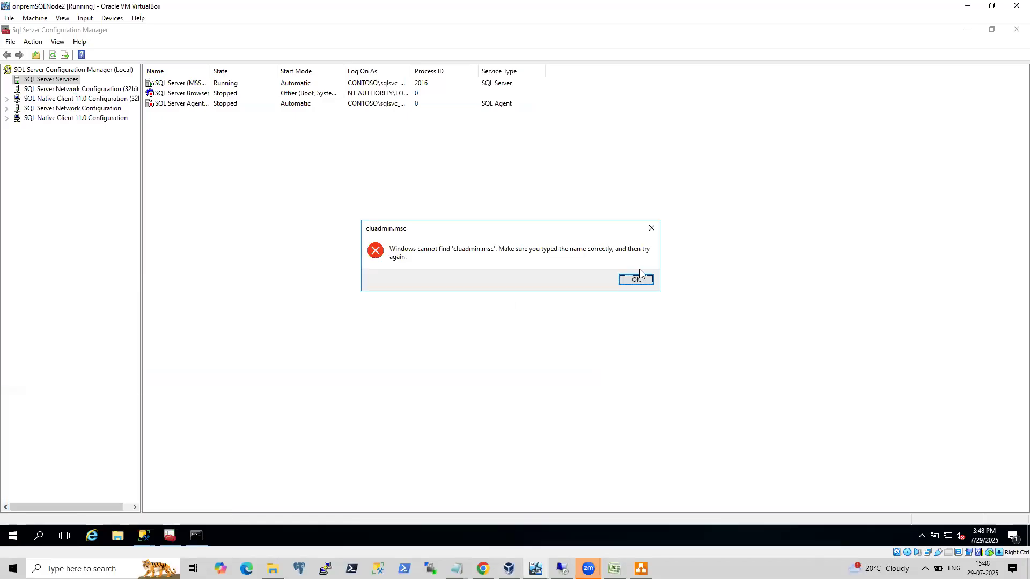
pyautogui.click(636, 279)
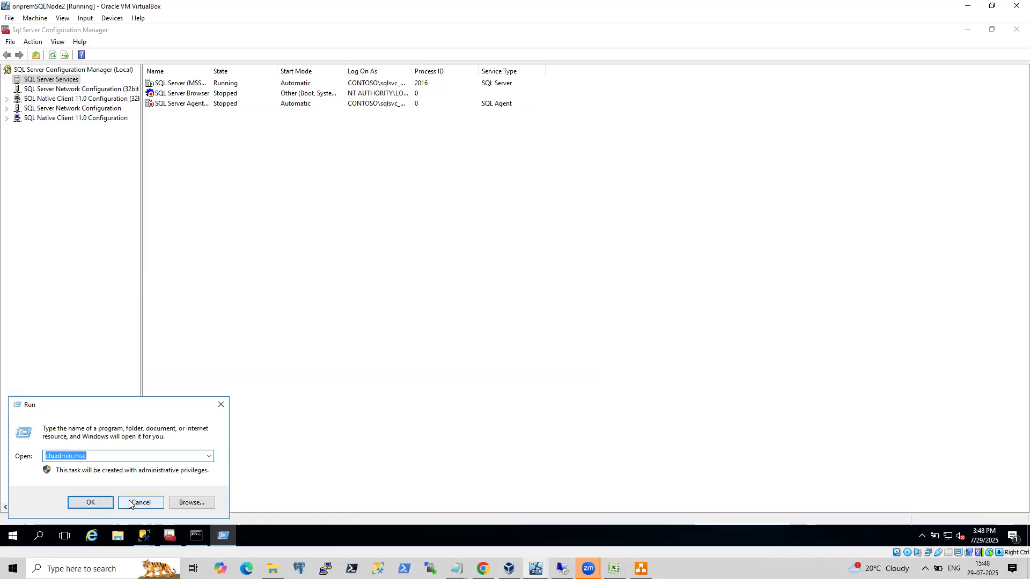
pyautogui.click(130, 502)
# Open Server Manager, maximize it, and start the Add Roles and Features wizard.
pyautogui.click(13, 536)
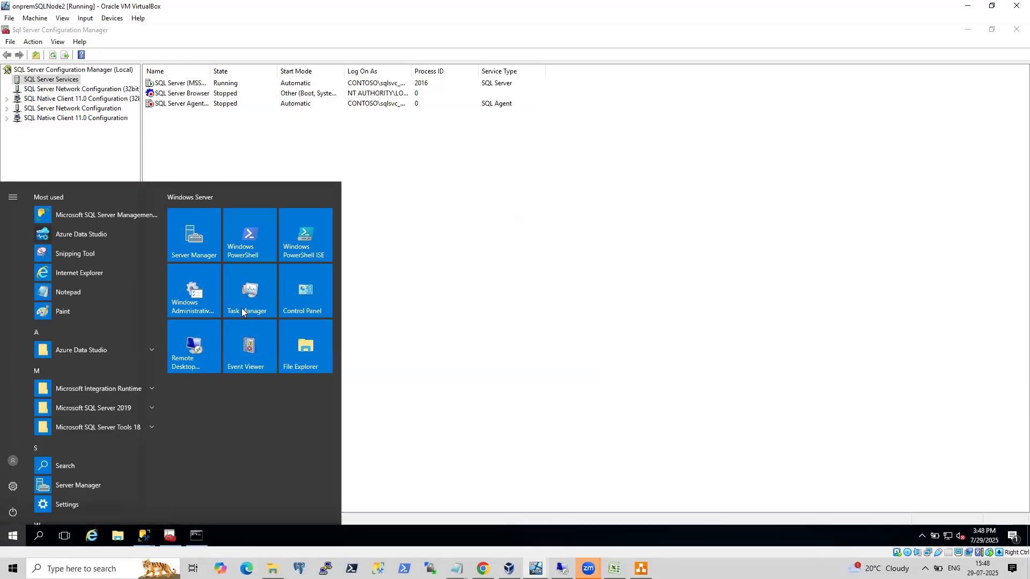
pyautogui.click(198, 244)
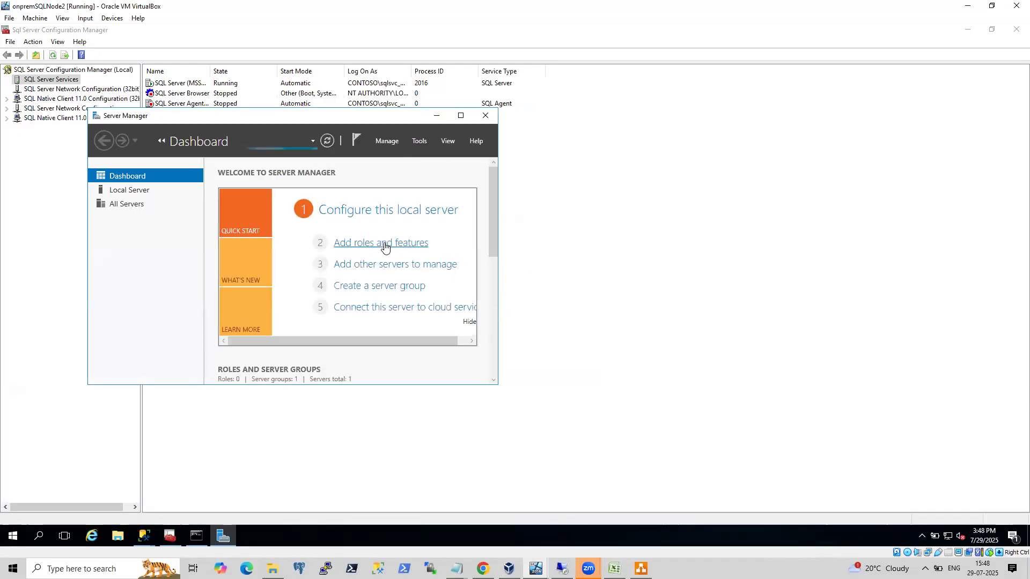
pyautogui.click(385, 244)
pyautogui.click(593, 317)
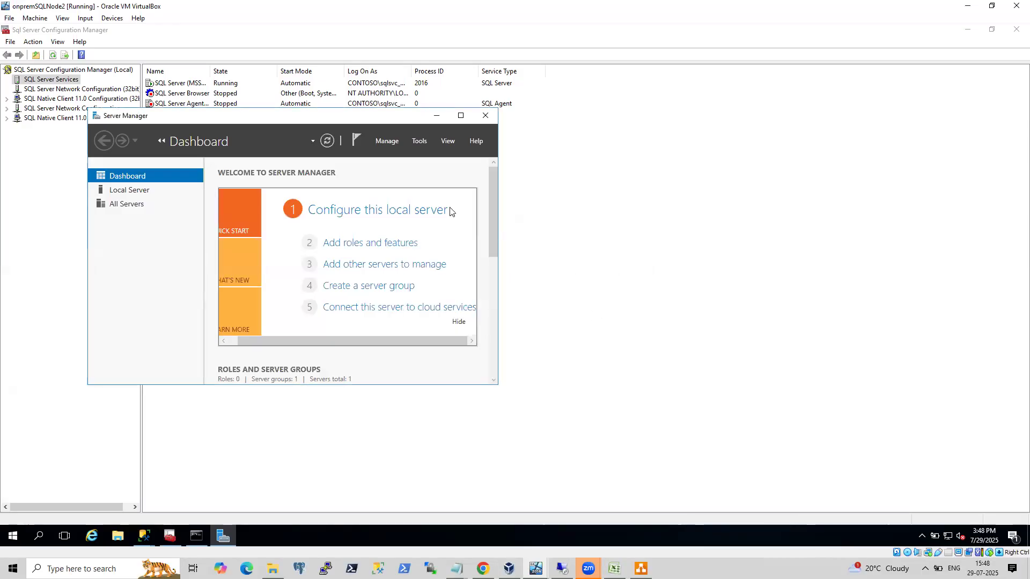
pyautogui.click(462, 117)
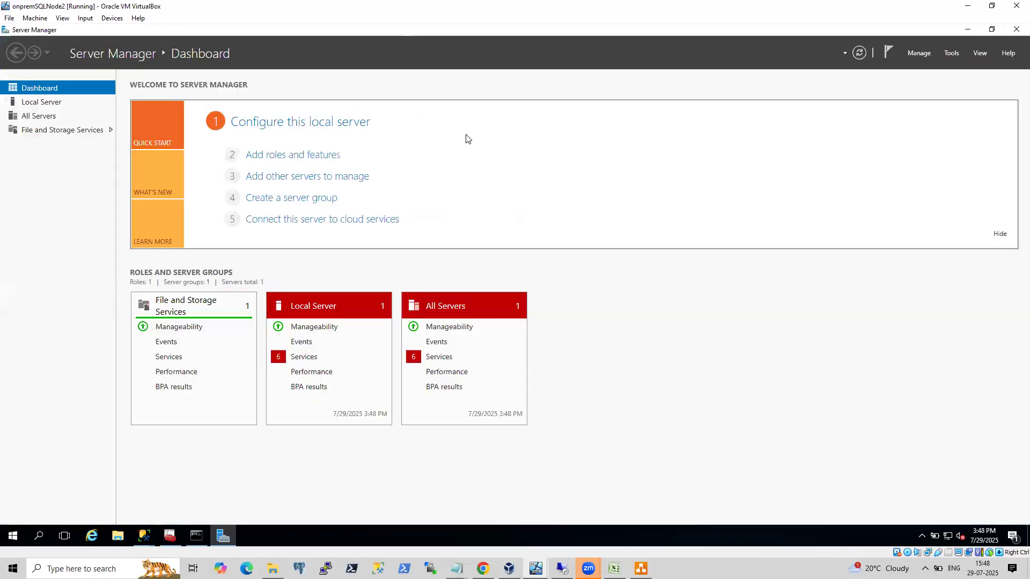
pyautogui.click(317, 157)
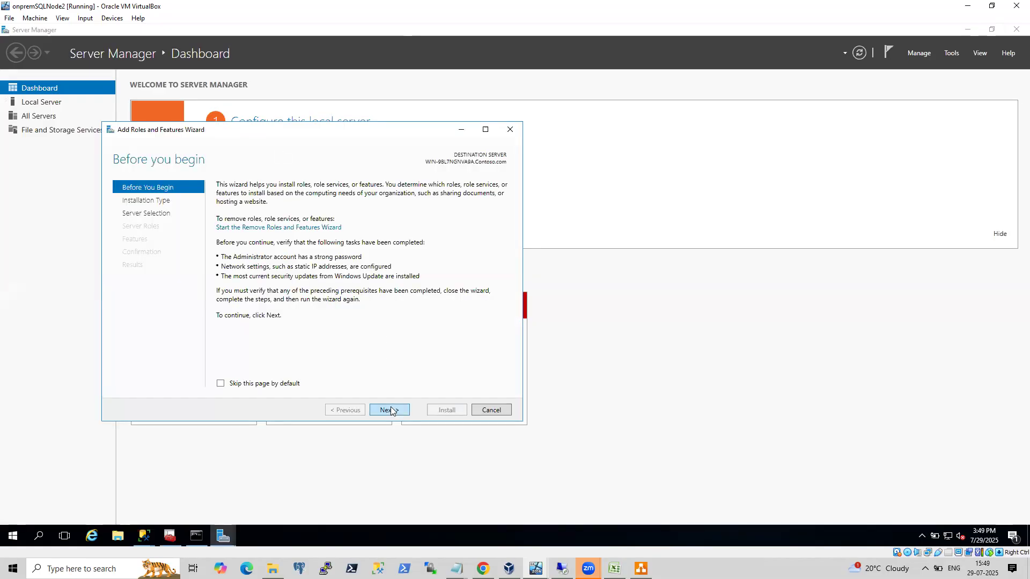
# Install the Failover Clustering feature on the local server through the wizard.
pyautogui.click(390, 410)
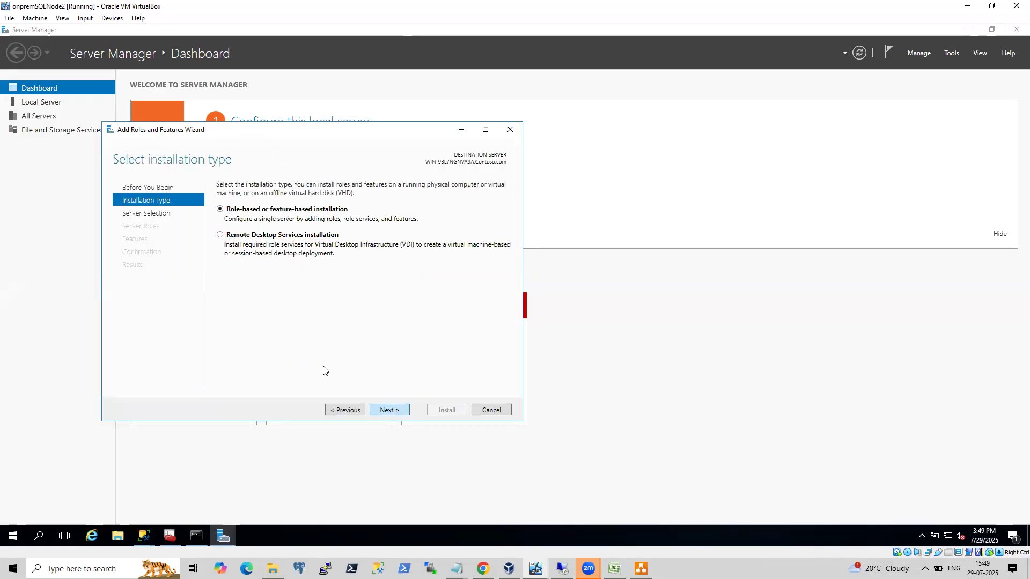
pyautogui.click(394, 410)
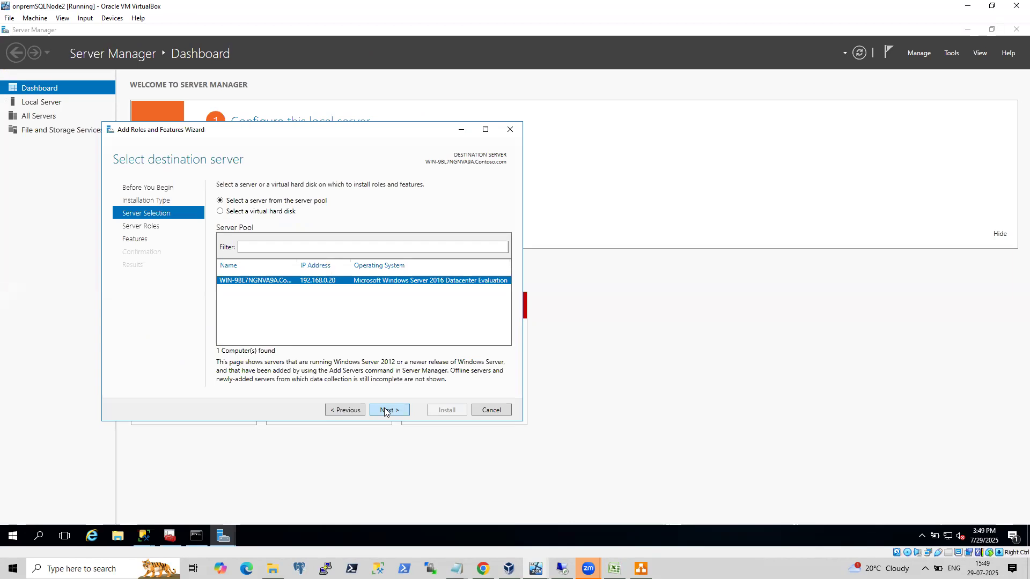
pyautogui.click(384, 411)
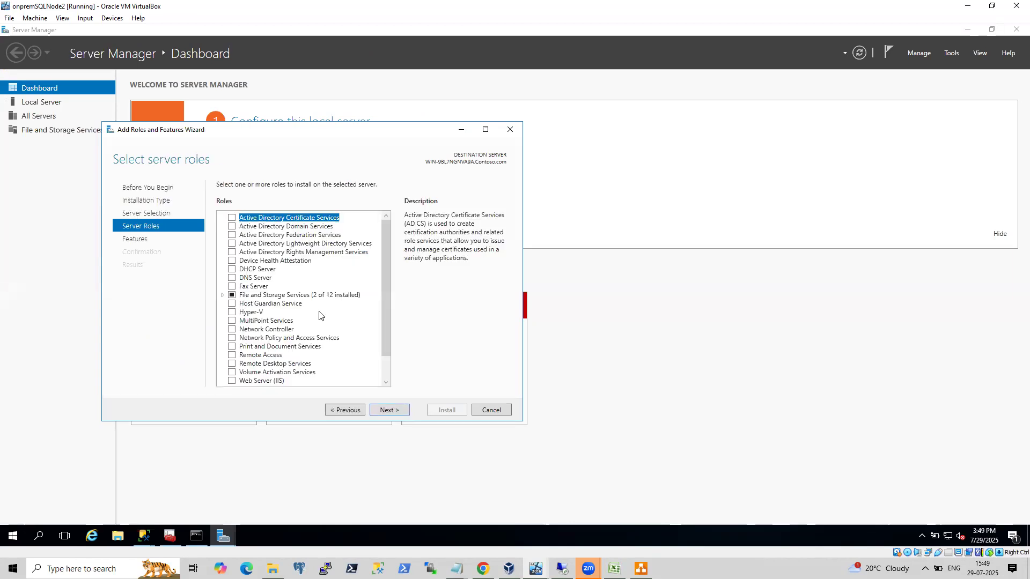
pyautogui.click(391, 411)
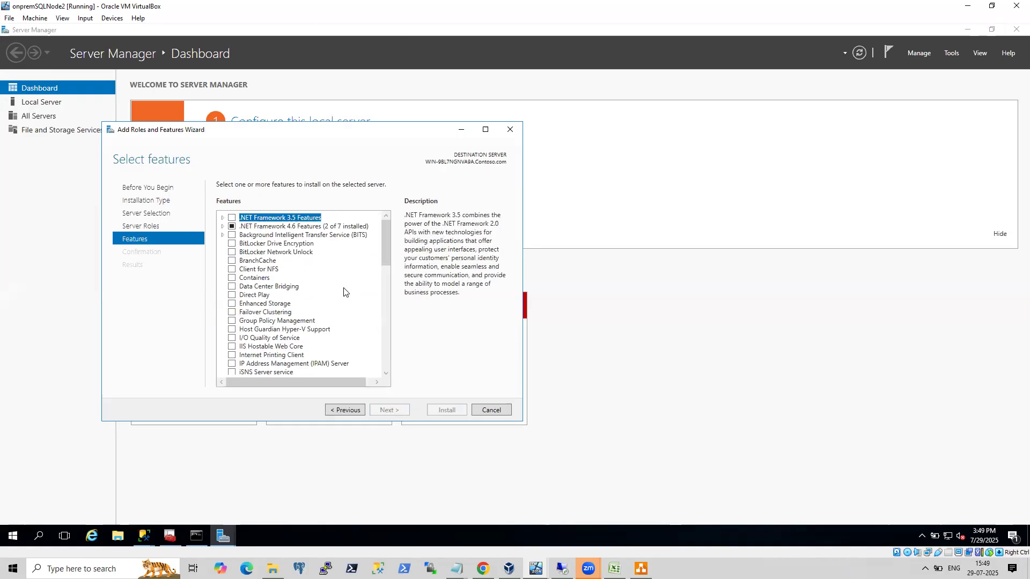
pyautogui.click(228, 312)
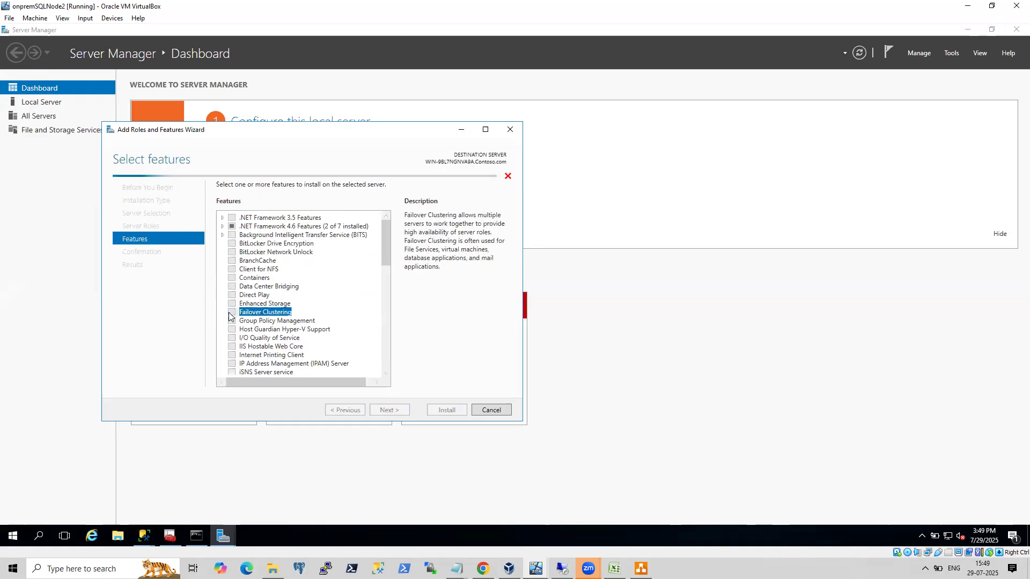
pyautogui.click(346, 362)
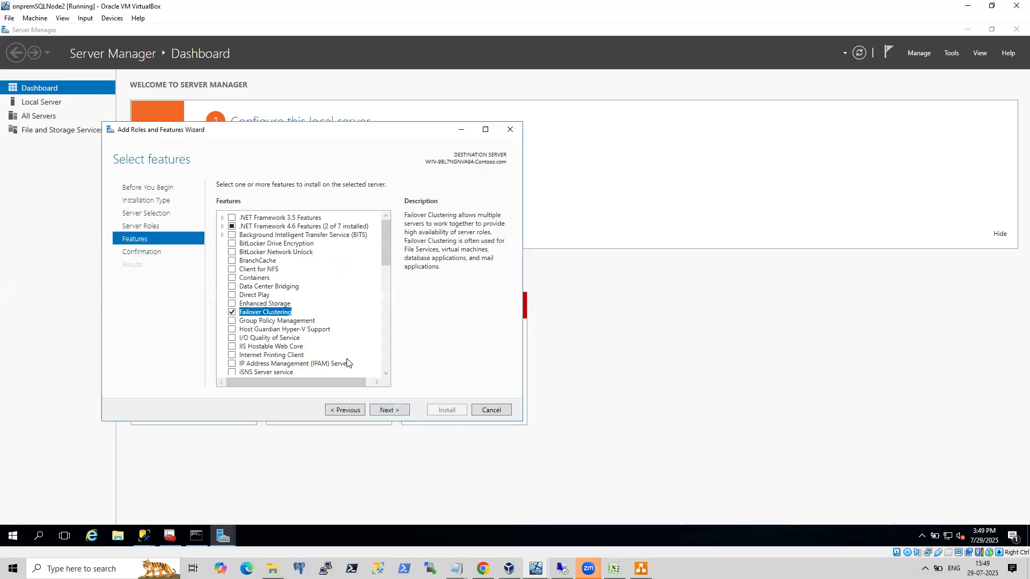
pyautogui.click(387, 410)
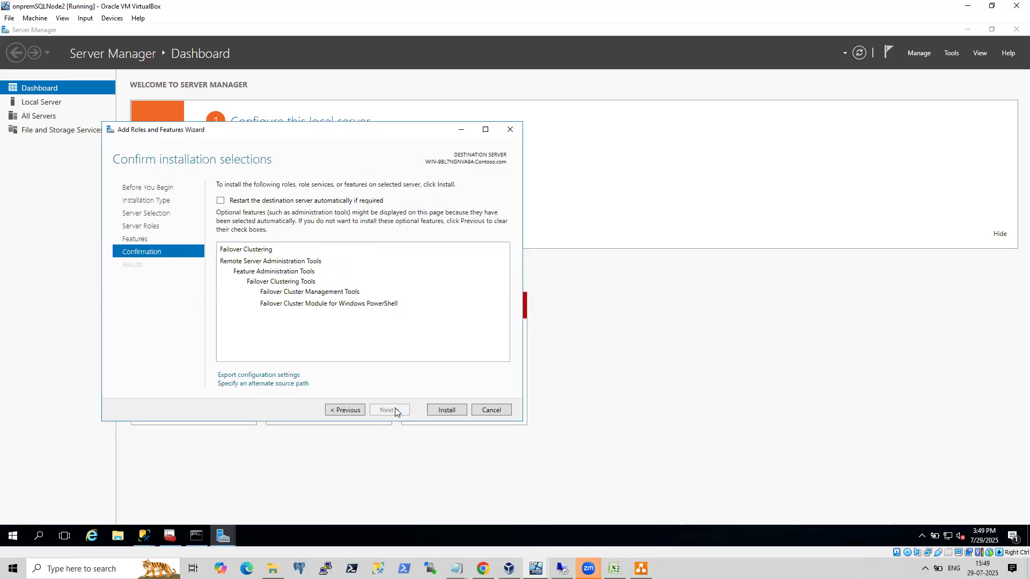
pyautogui.click(446, 410)
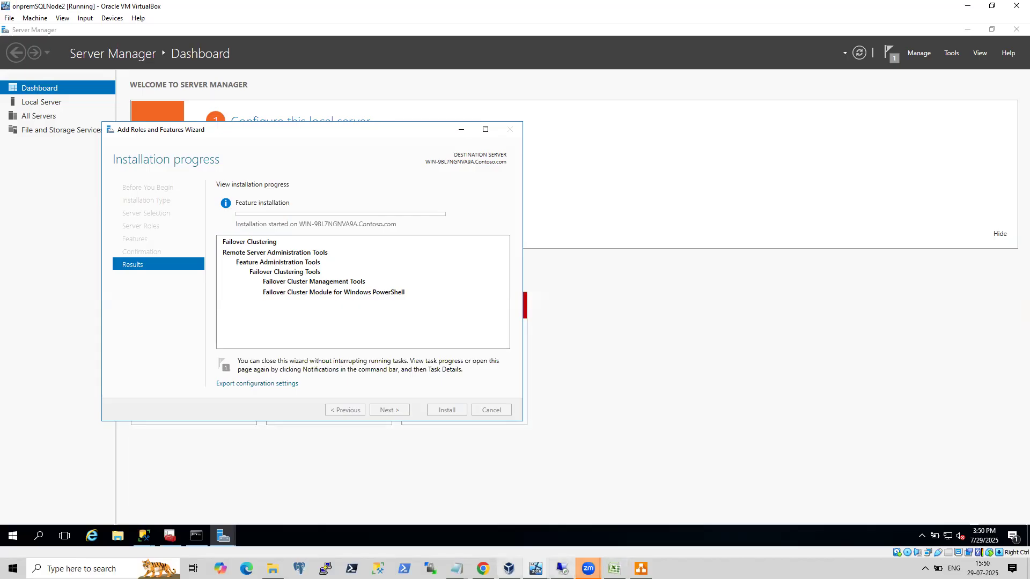
# Switch to the host desktop and launch Remote Desktop Connection with mstsc.
pyautogui.moveTo(482, 568)
pyautogui.click(516, 547)
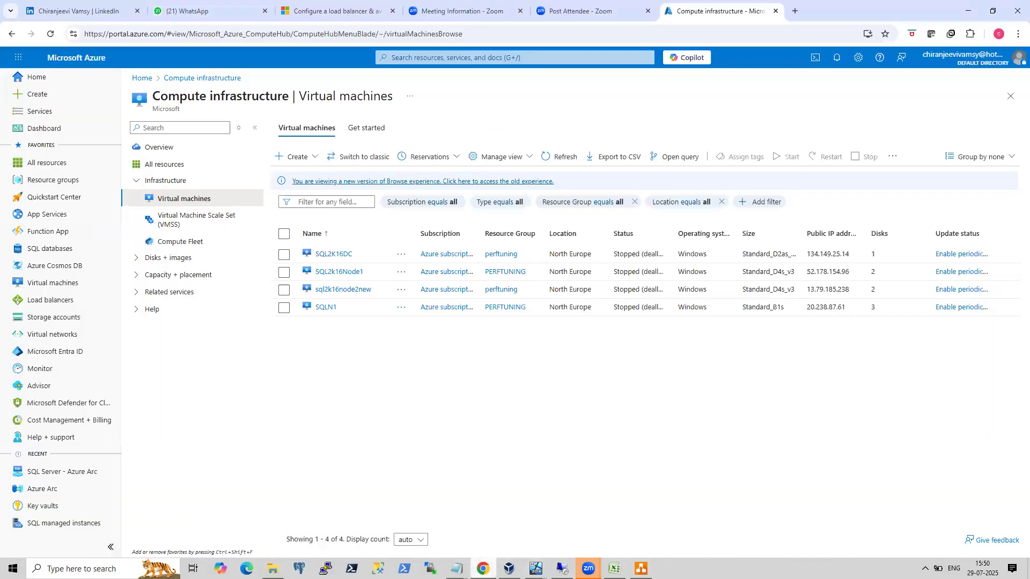
pyautogui.press('super+r')
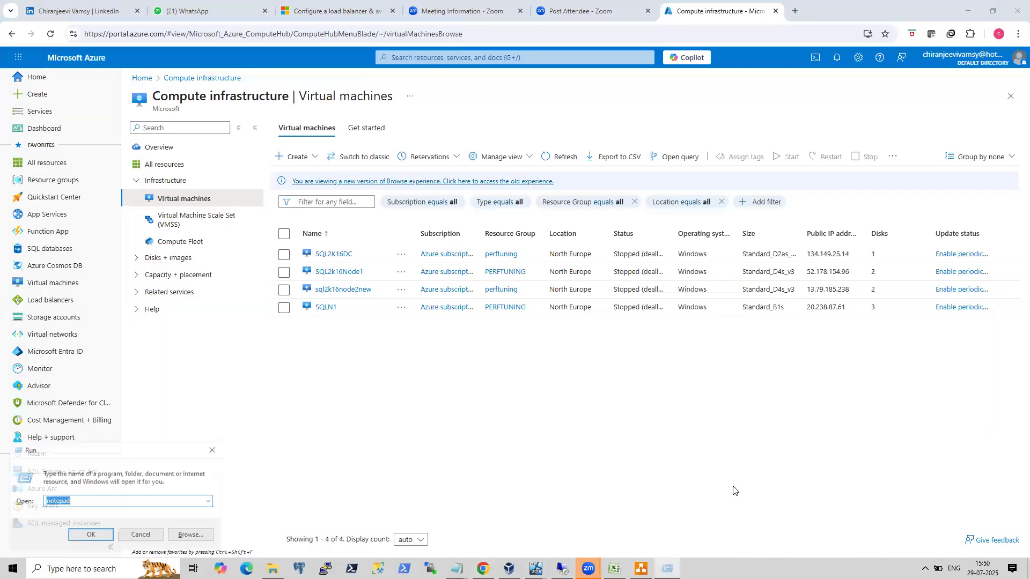
pyautogui.write('mstsc')
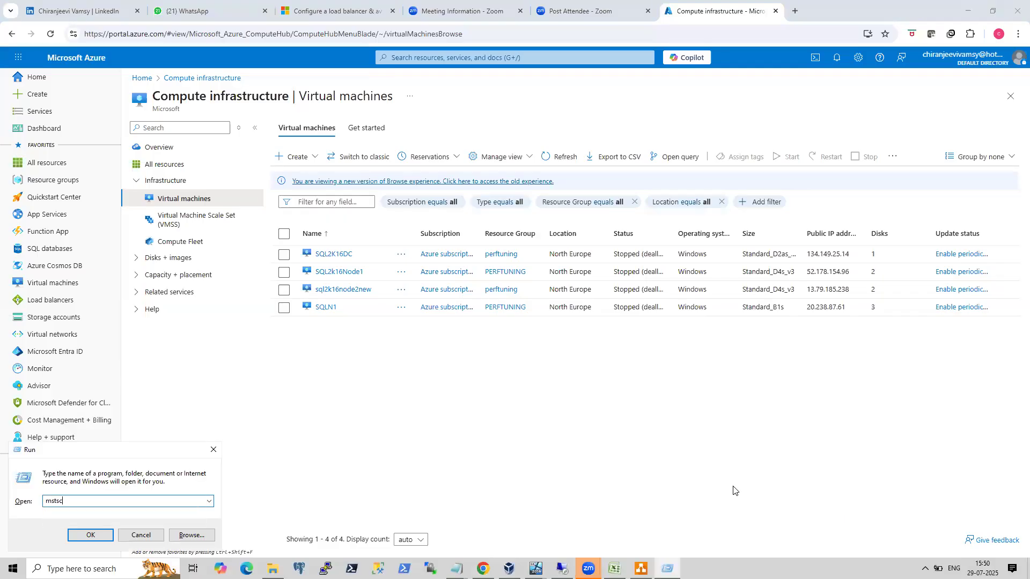
pyautogui.press('Return')
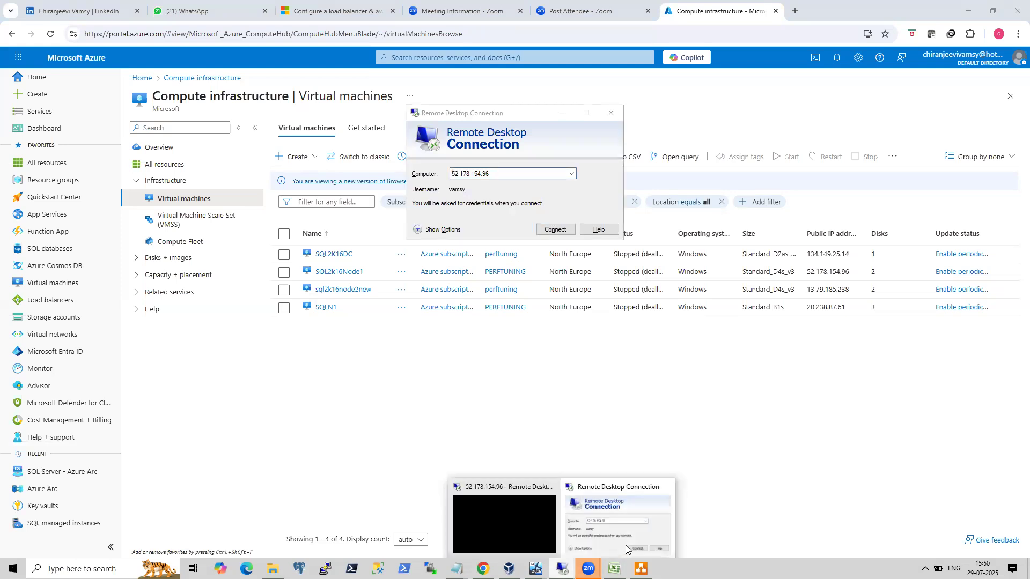
# Connect to the Azure VM at 52.178.154.96 over Remote Desktop, entering the account password.
pyautogui.click(549, 230)
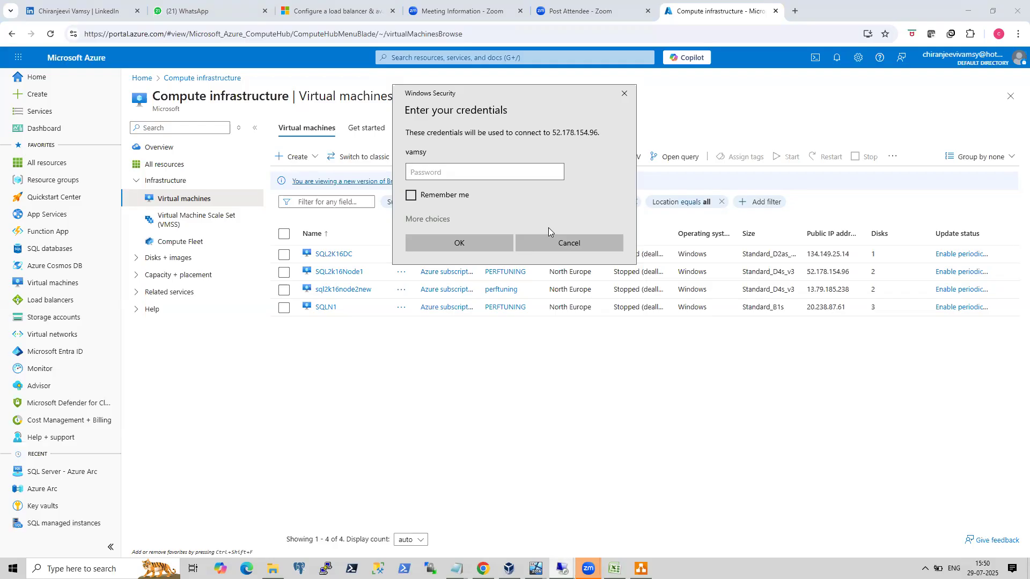
pyautogui.write('************')
pyautogui.press('Return')
pyautogui.click(547, 266)
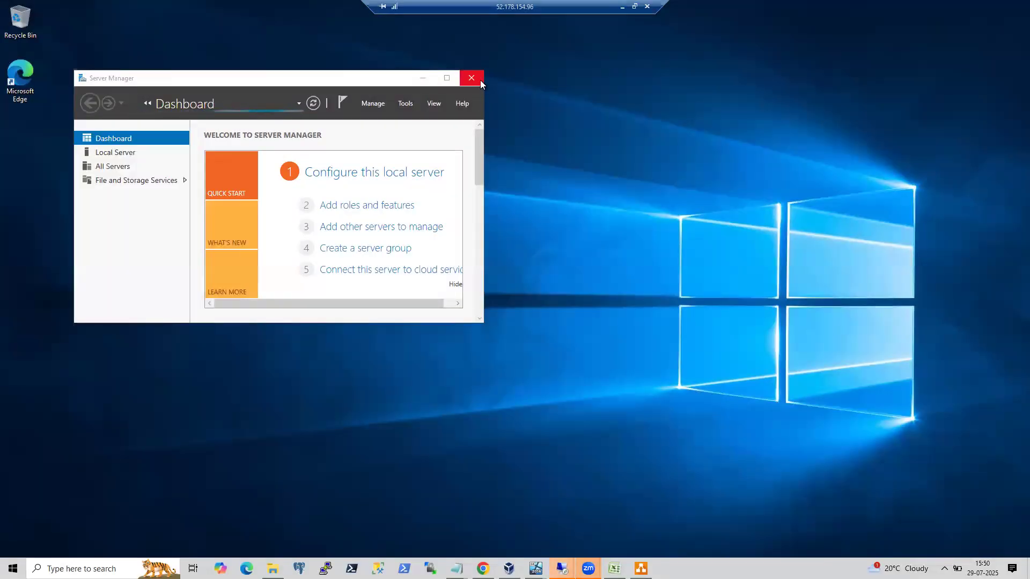
# Close Server Manager in the remote session and launch cluadmin.msc from the Run dialog.
pyautogui.click(477, 77)
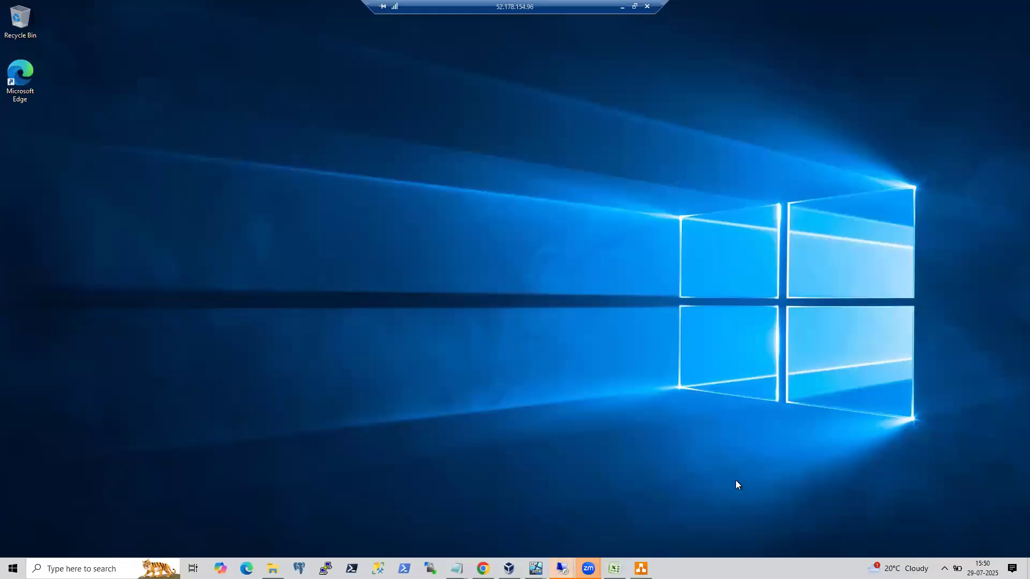
pyautogui.click(43, 529)
pyautogui.press('super+x')
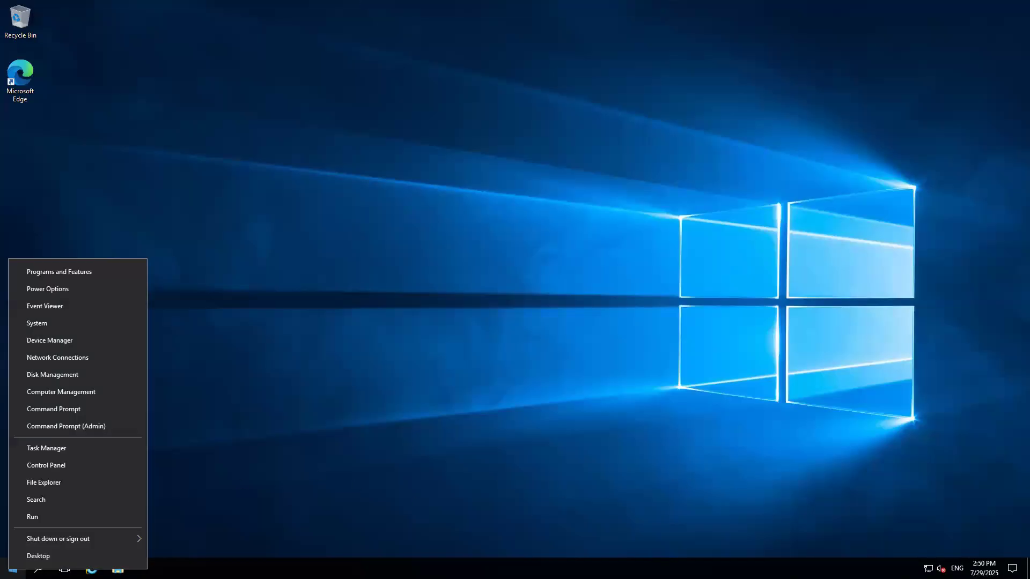
pyautogui.click(49, 516)
pyautogui.write('clua')
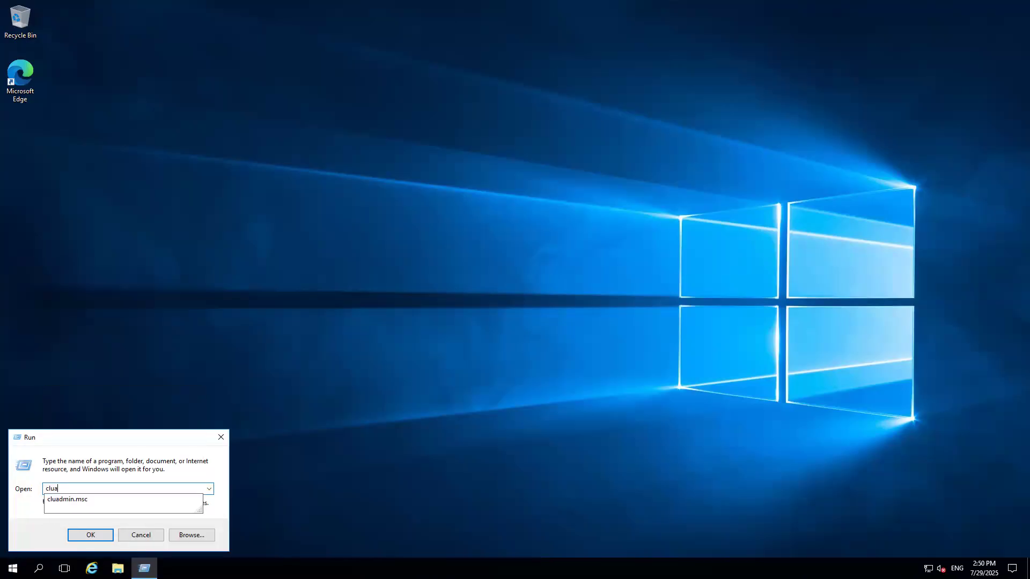
pyautogui.press('Down')
pyautogui.press('Return')
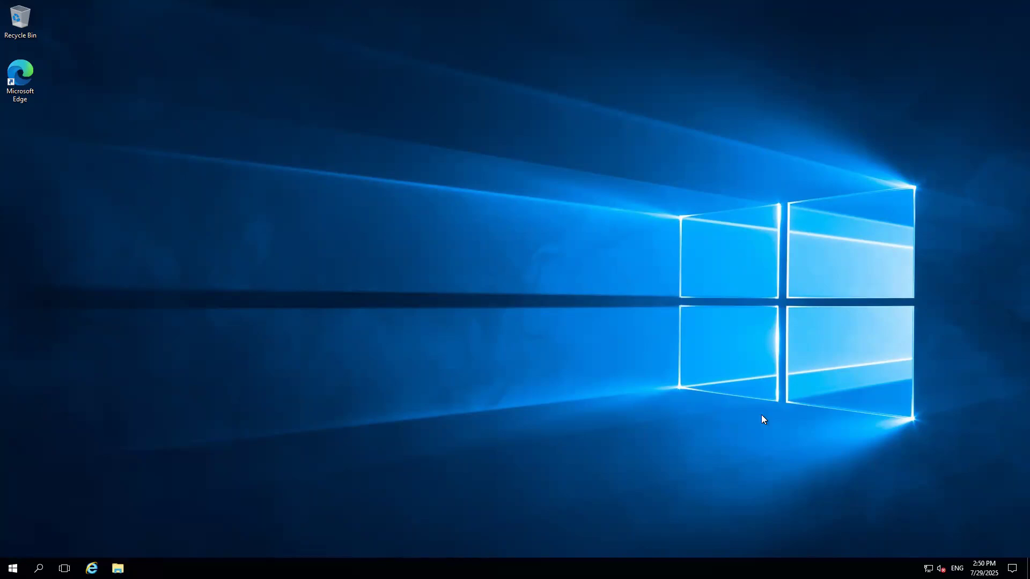
# Check the Failover Clustering installation progress in the onpremSQLNode2 VM, then return to the remote session.
pyautogui.click(619, 2)
pyautogui.click(561, 568)
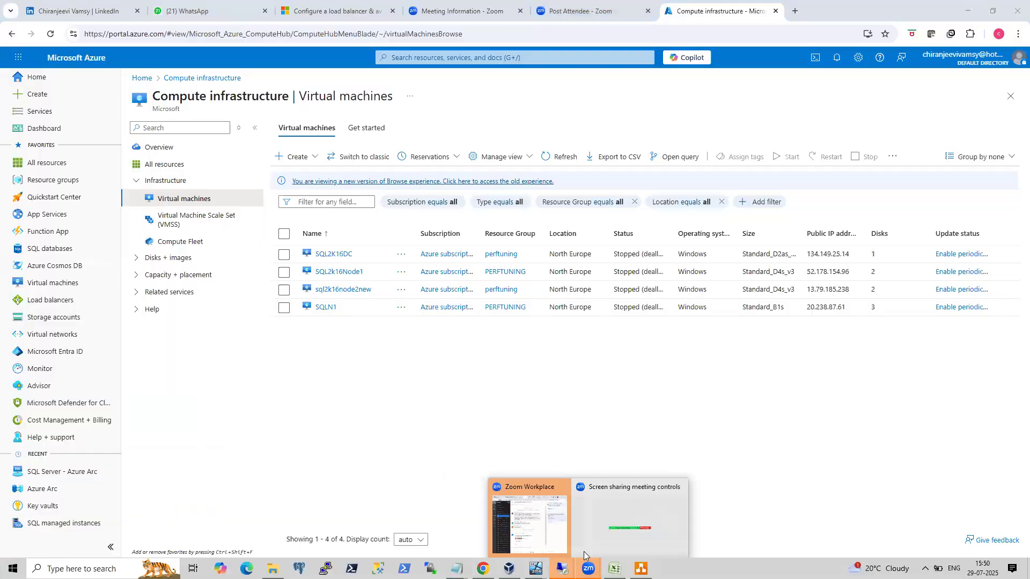
pyautogui.moveTo(536, 568)
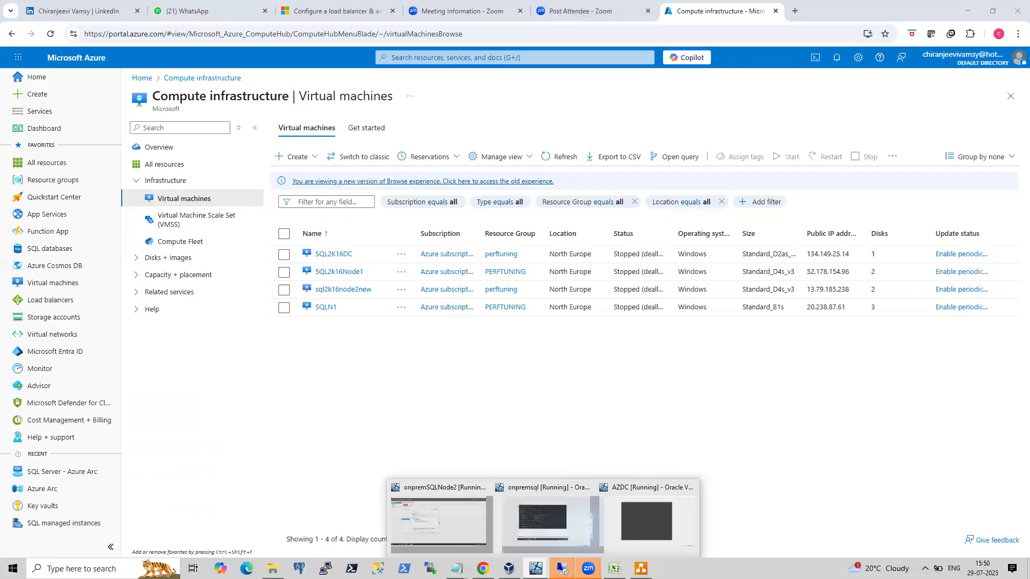
pyautogui.click(418, 515)
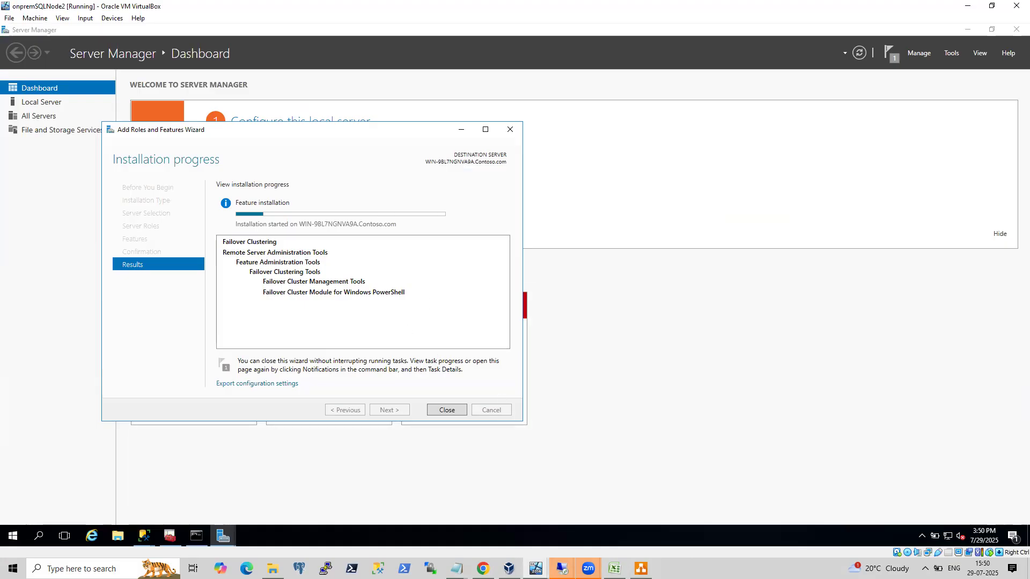
pyautogui.moveTo(562, 568)
pyautogui.click(597, 533)
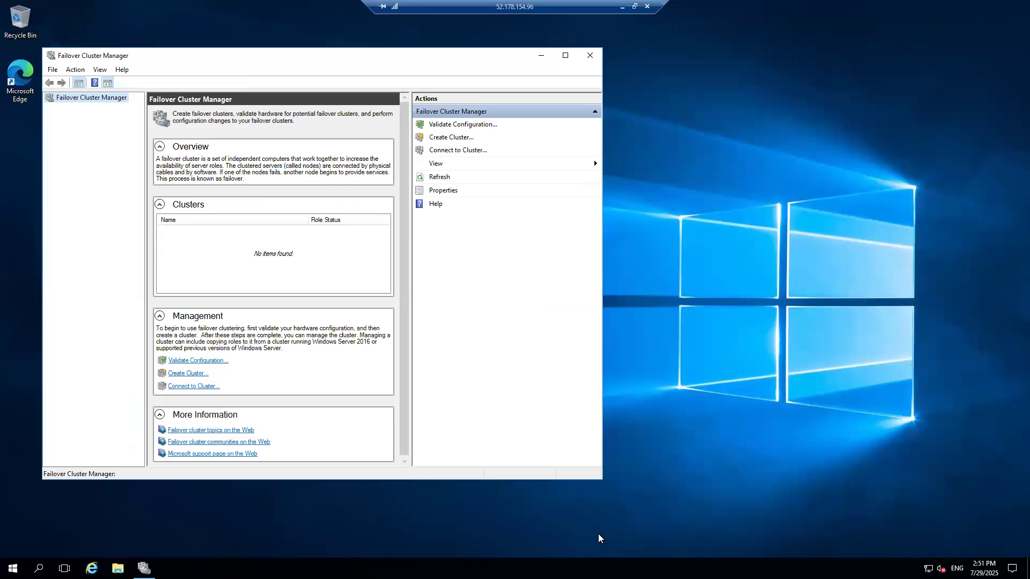
# Connect Failover Cluster Manager to the cluster on SQL2K16NODE1 and expand it in the tree.
pyautogui.click(436, 137)
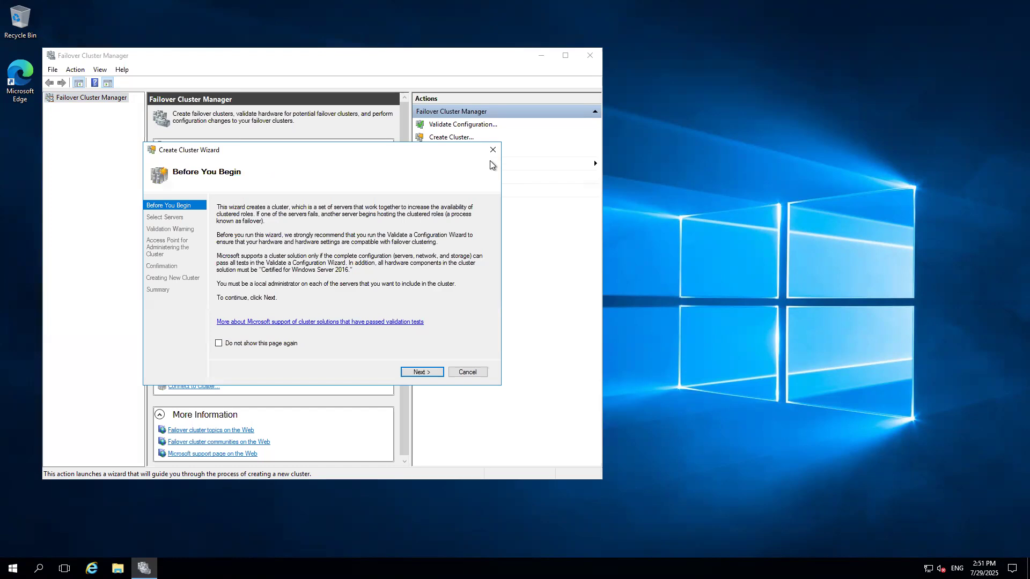
pyautogui.click(466, 372)
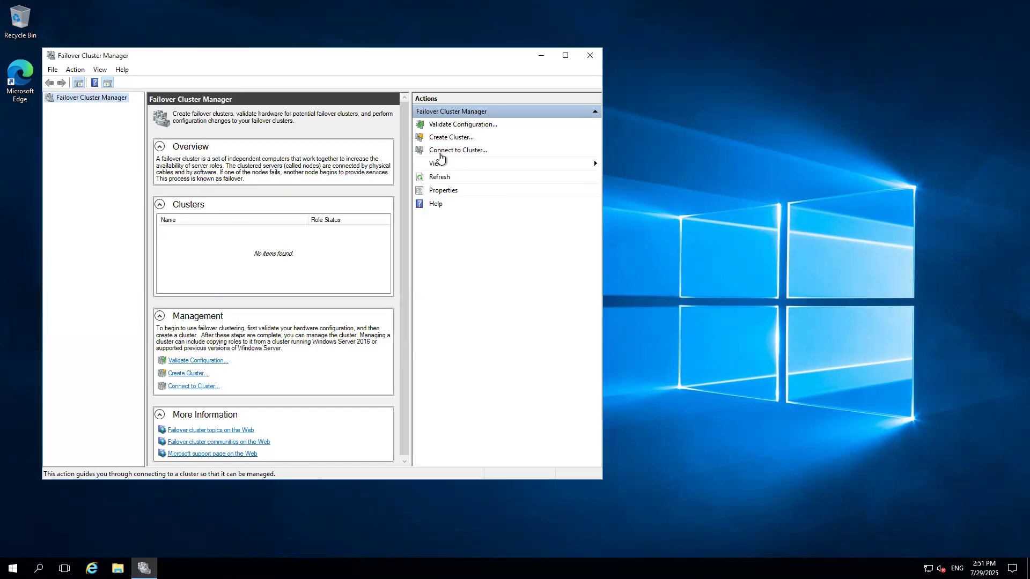
pyautogui.click(440, 155)
pyautogui.click(328, 299)
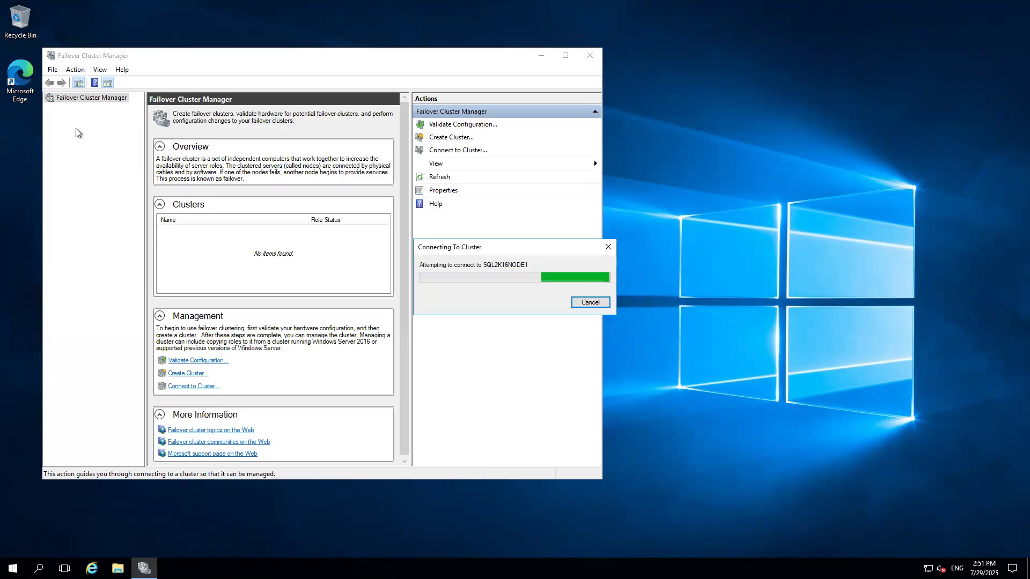
pyautogui.click(63, 111)
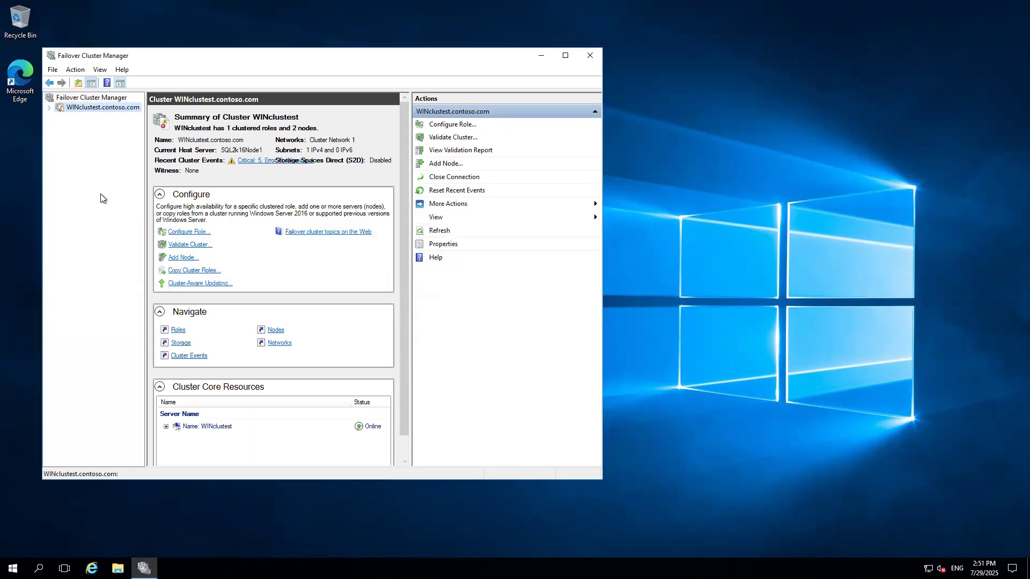
# Inspect the cluster's additional actions and the Agtest role under Roles.
pyautogui.rightClick(98, 108)
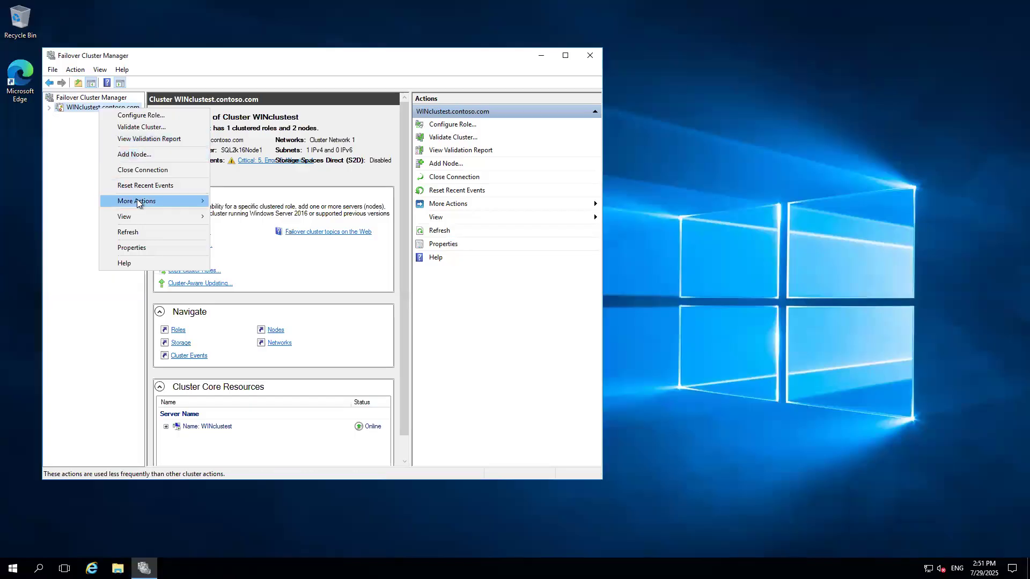
pyautogui.moveTo(136, 200)
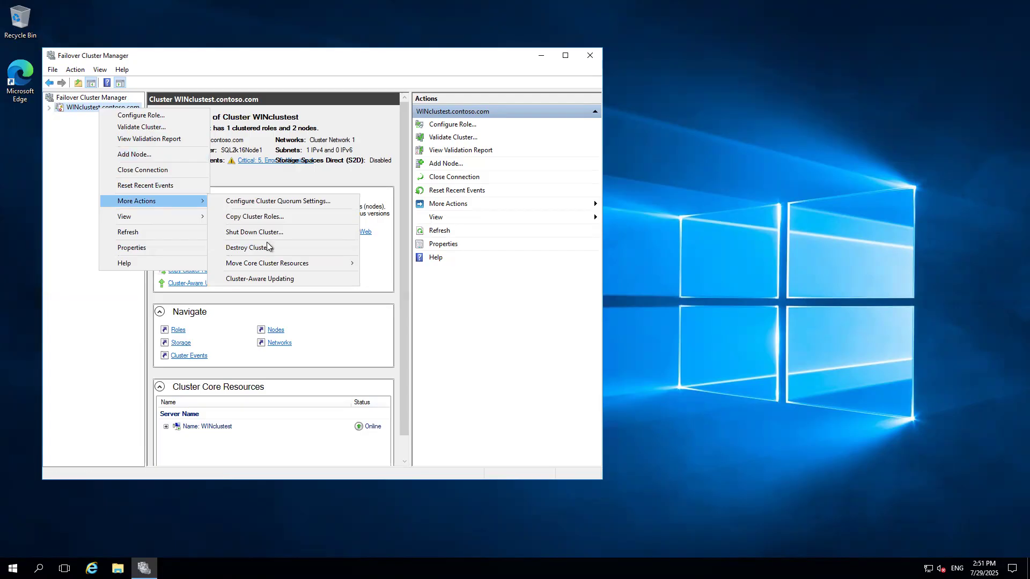
pyautogui.click(48, 108)
pyautogui.click(72, 118)
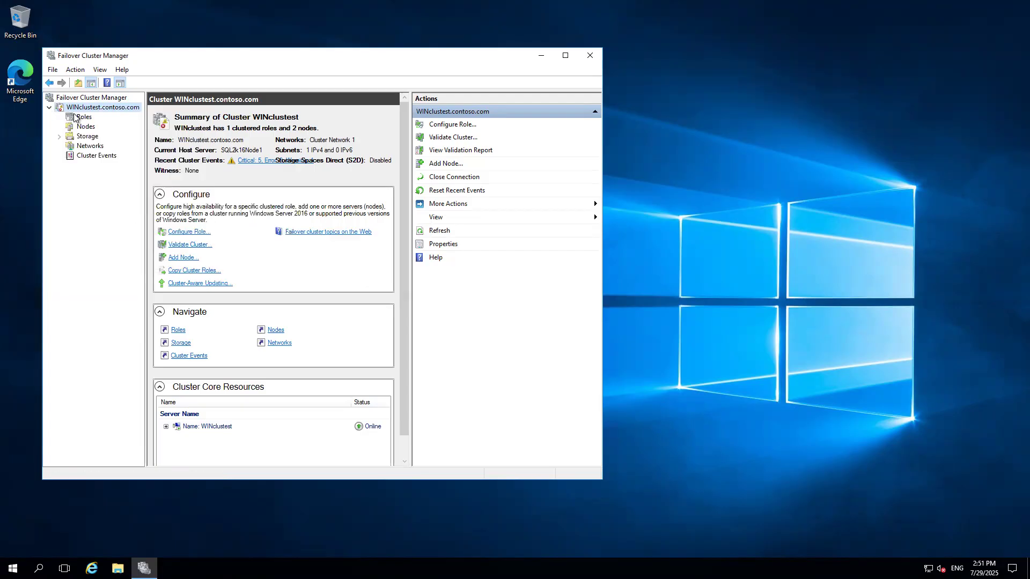
pyautogui.click(179, 140)
pyautogui.rightClick(178, 139)
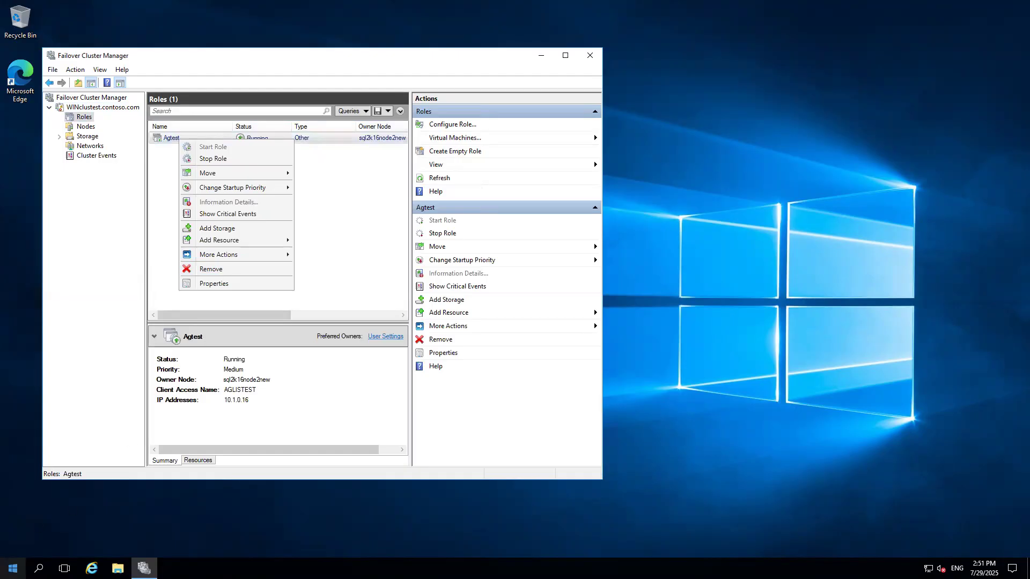
# Launch SQL Server Management Studio and minimize Failover Cluster Manager.
pyautogui.click(13, 568)
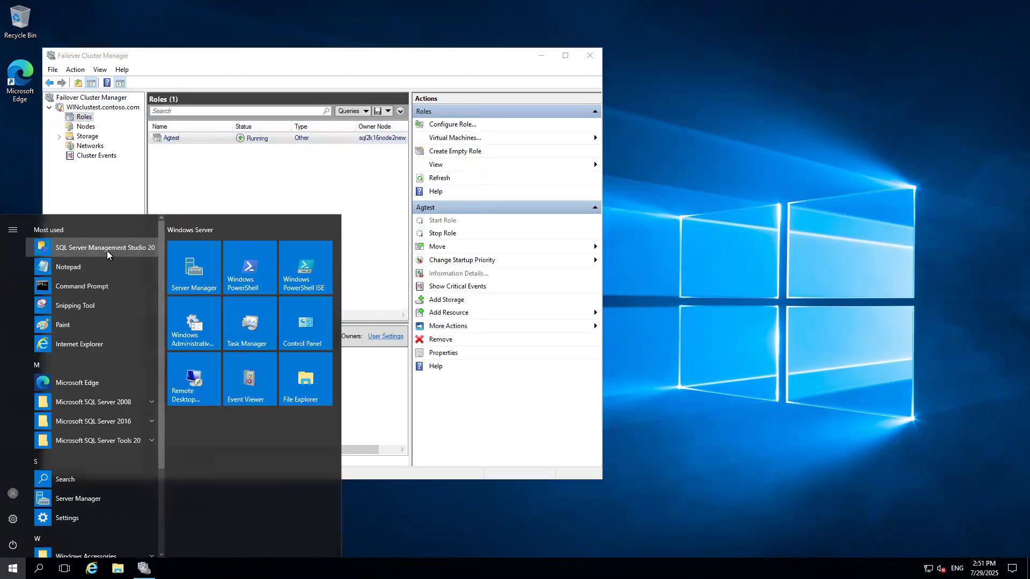
pyautogui.click(107, 249)
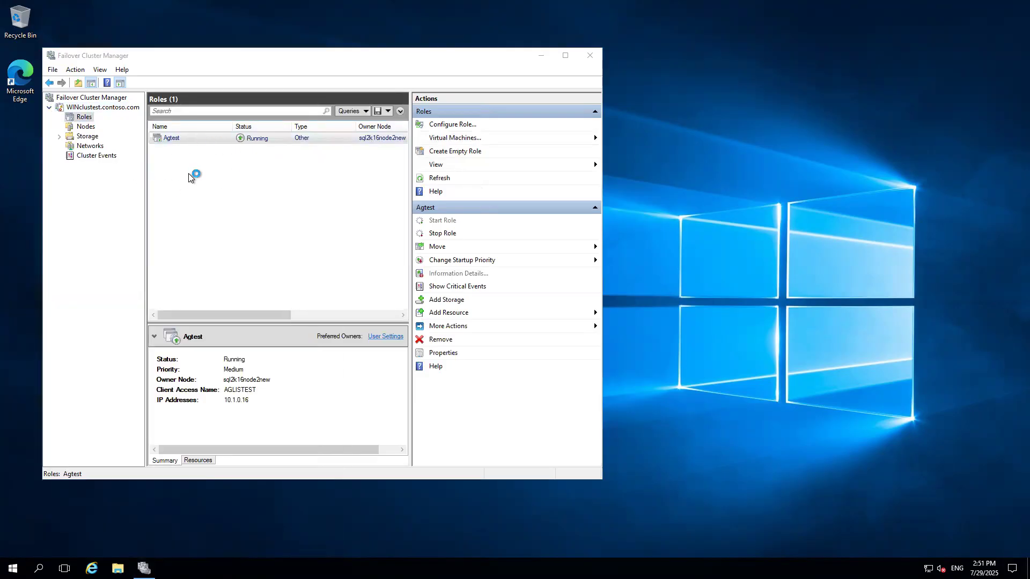
pyautogui.click(541, 55)
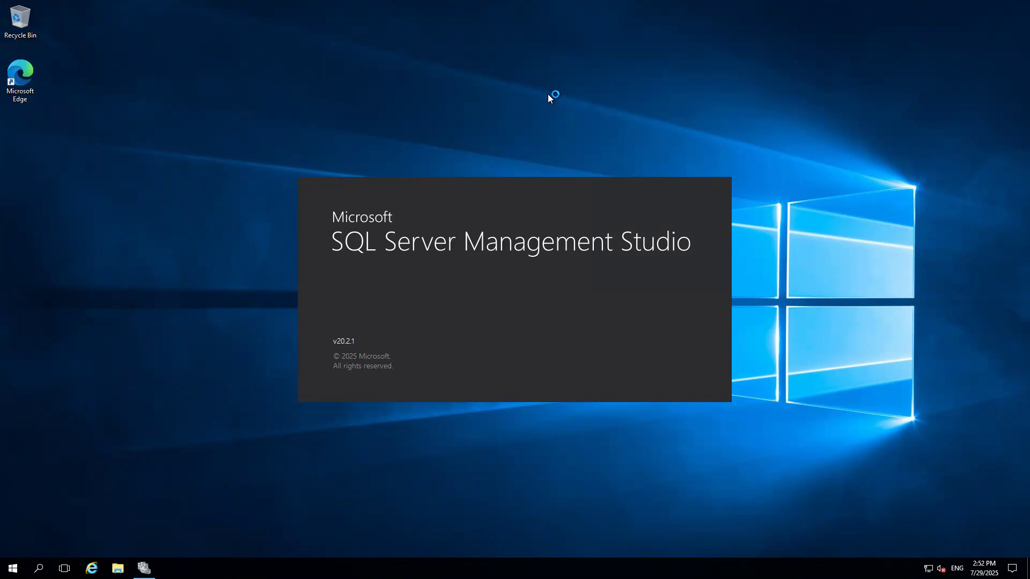
# Check the feature installation progress in the onpremSQLNode2 VM again, then return to the remote session.
pyautogui.moveTo(628, 6)
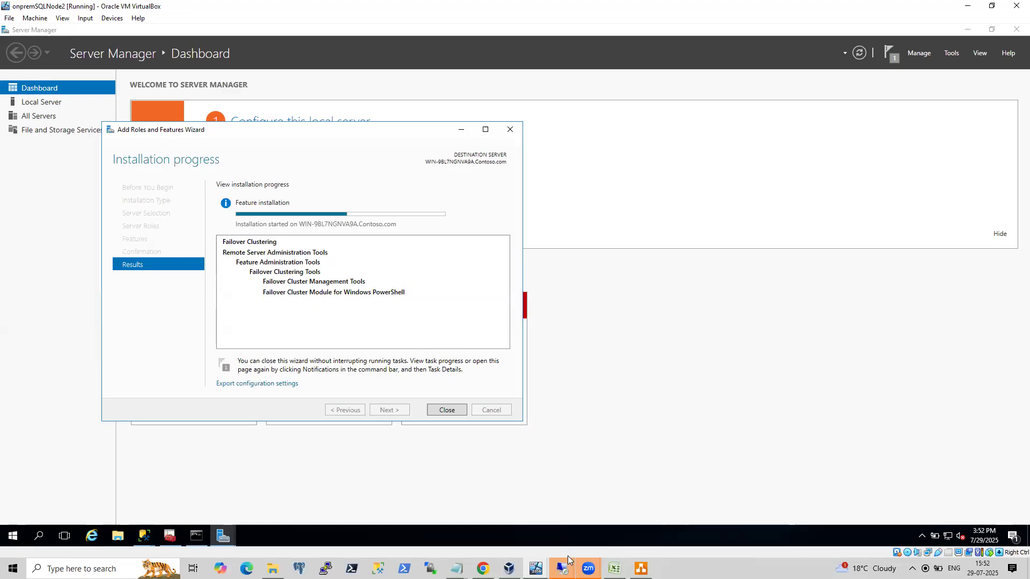
pyautogui.moveTo(588, 567)
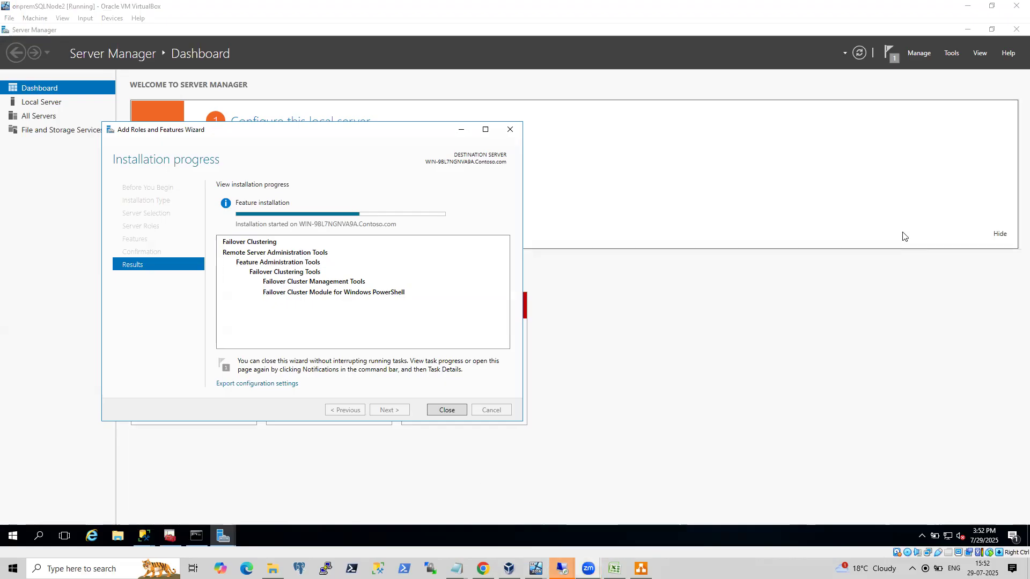
pyautogui.click(56, 381)
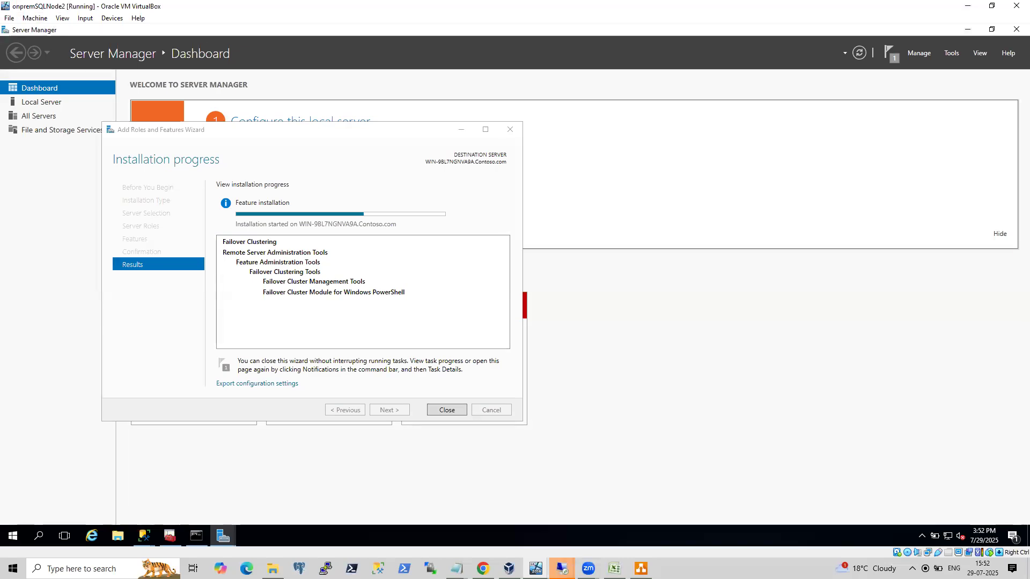
pyautogui.click(561, 568)
pyautogui.click(506, 523)
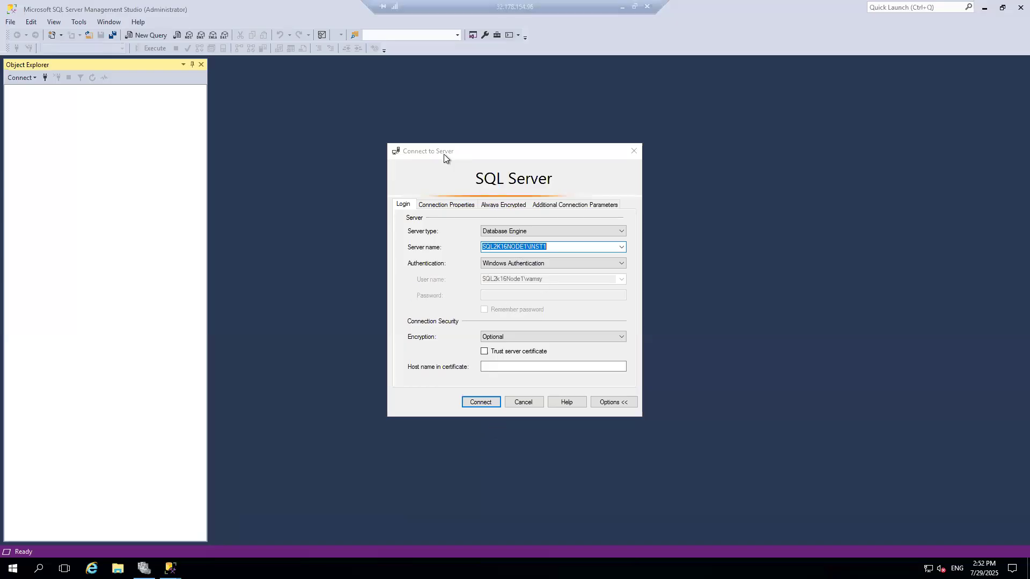
# Connect to SQL2K16NODE1\INST1 using Windows Authentication.
pyautogui.moveTo(538, 1)
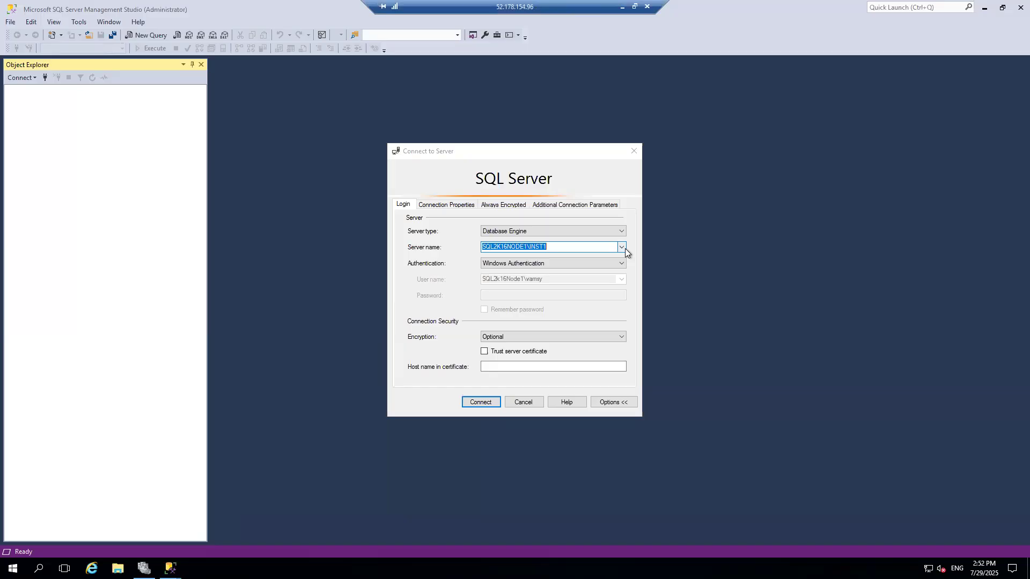
pyautogui.click(497, 401)
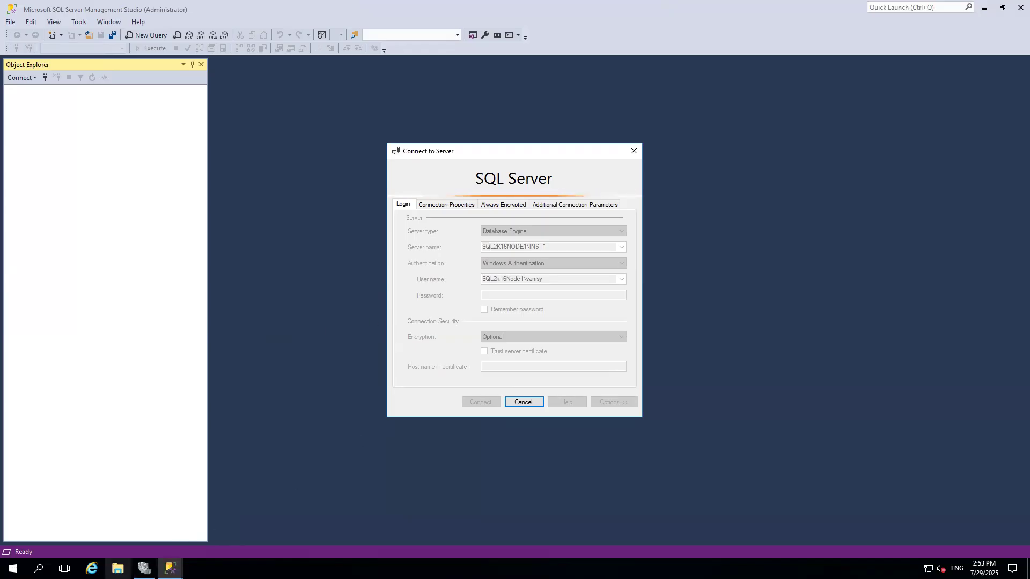
pyautogui.click(117, 568)
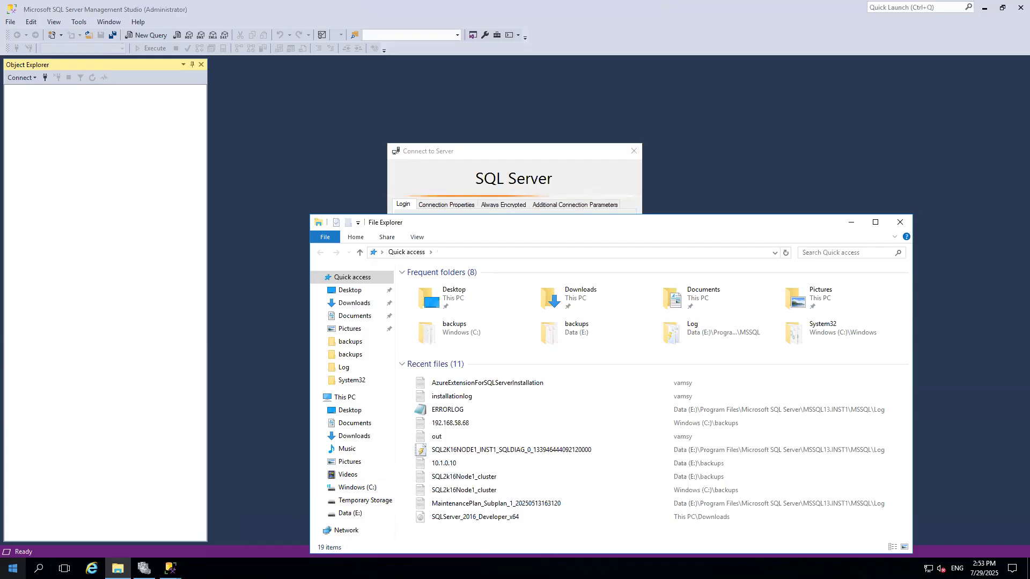
pyautogui.click(851, 222)
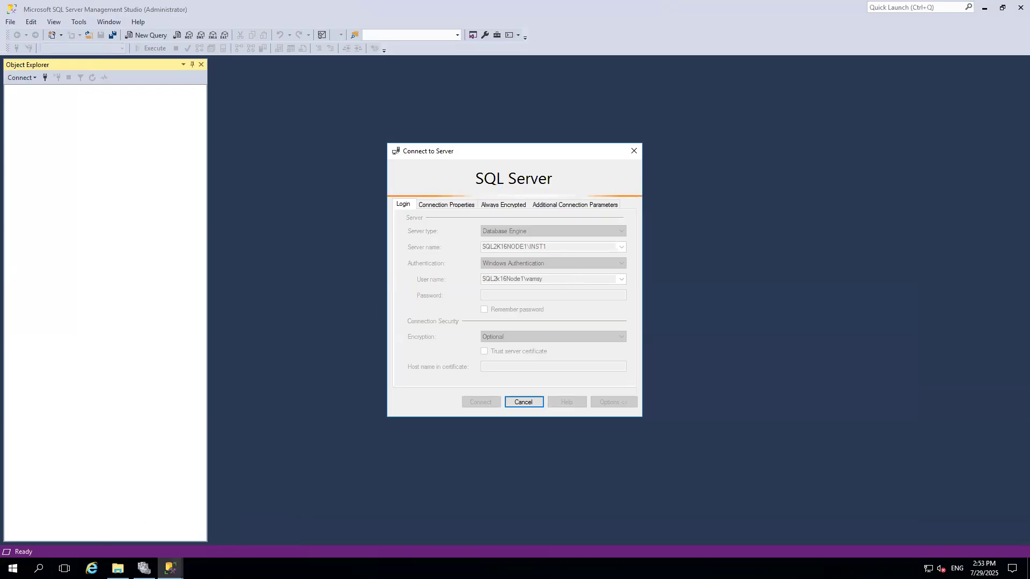
# Search for and open Event Viewer.
pyautogui.press('super+x')
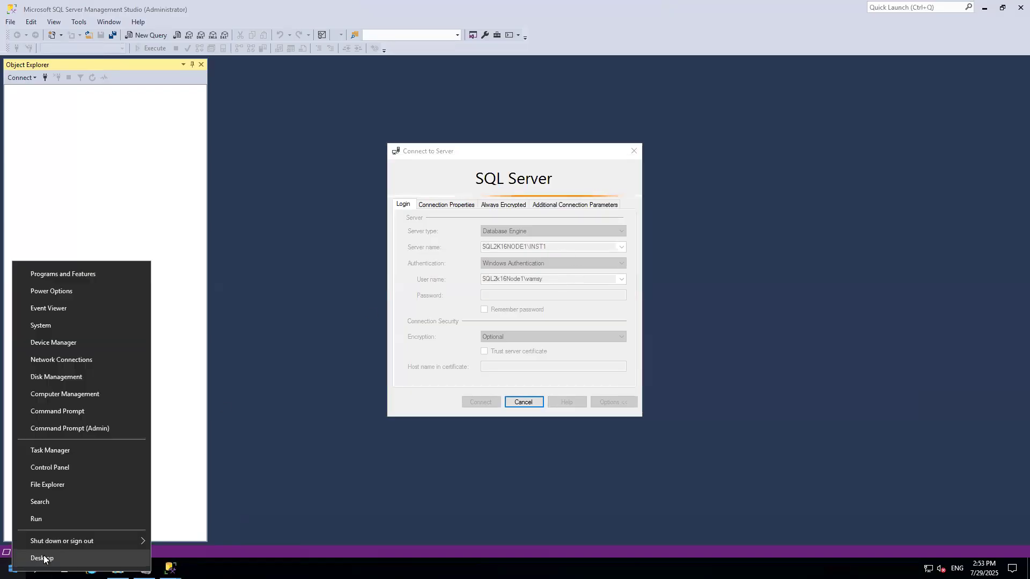
pyautogui.click(56, 497)
pyautogui.write('e')
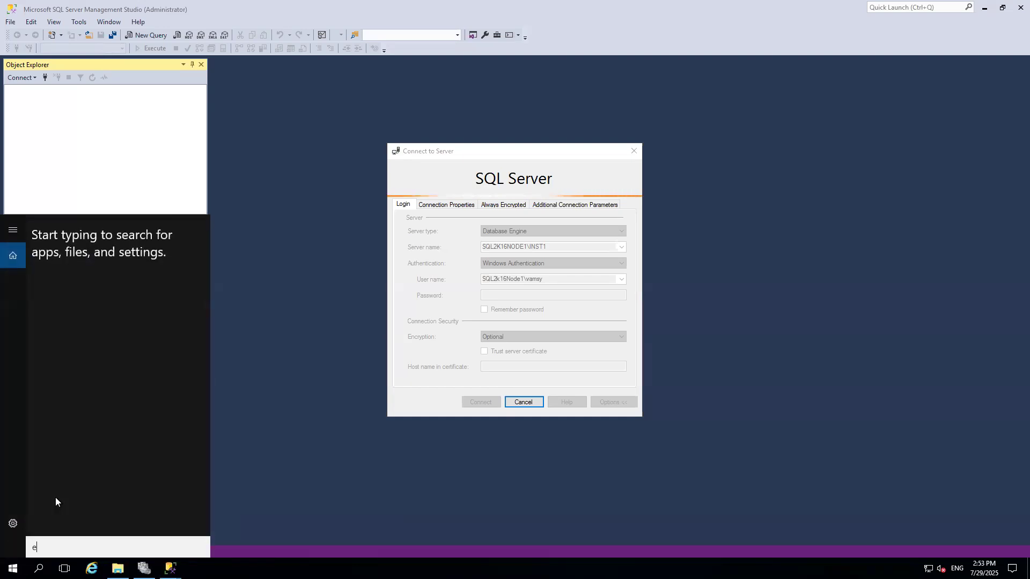
pyautogui.press('BackSpace')
pyautogui.write('e')
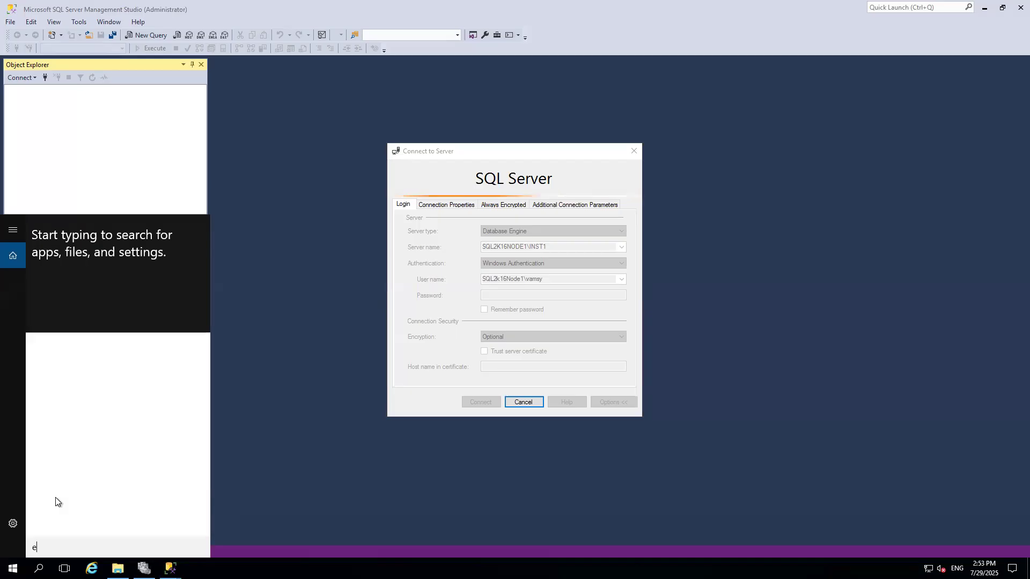
pyautogui.write('ve')
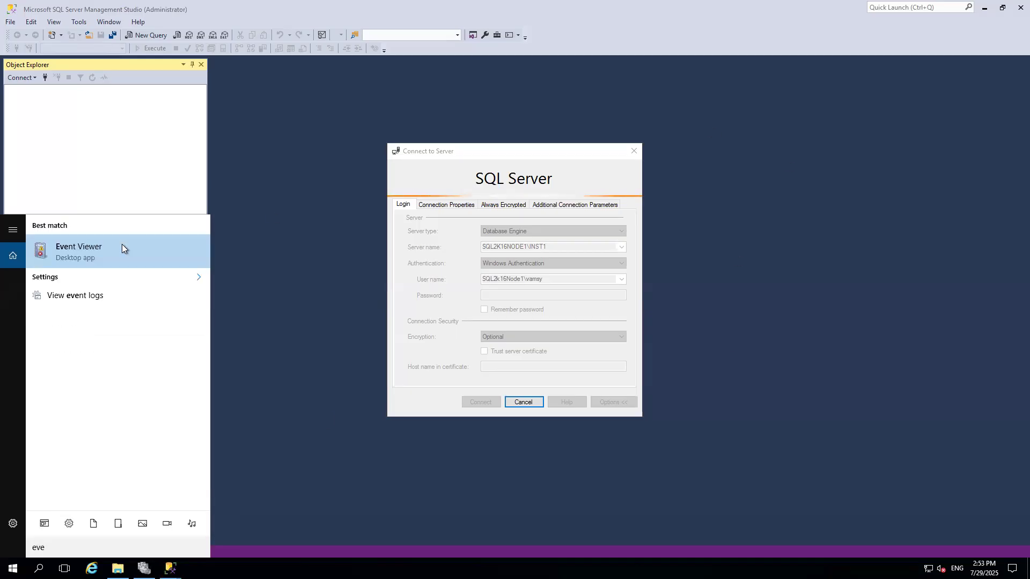
pyautogui.click(121, 246)
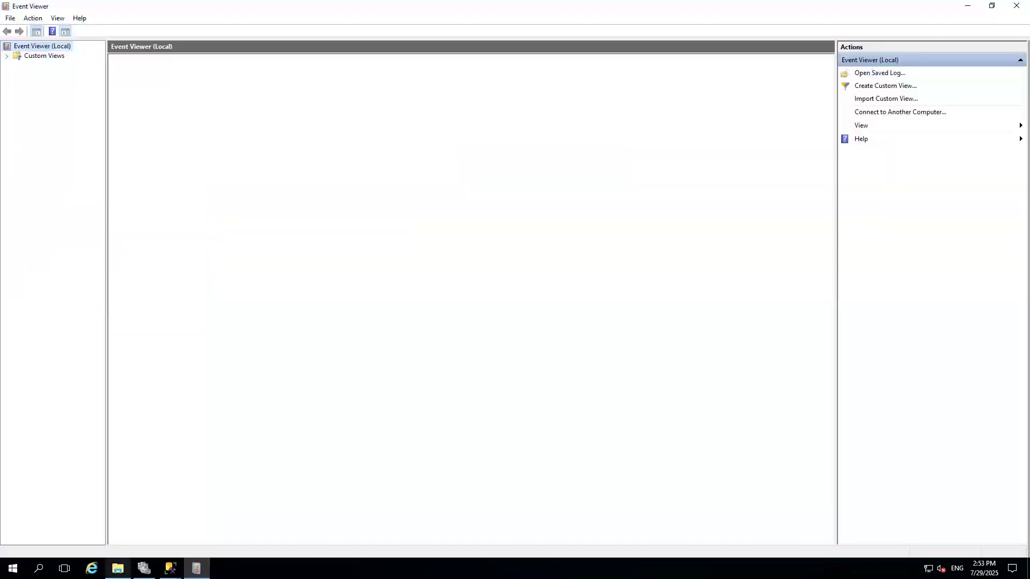
# Search for and open SQL Server Configuration Manager using sqlservermanager13.msc.
pyautogui.press('super+x')
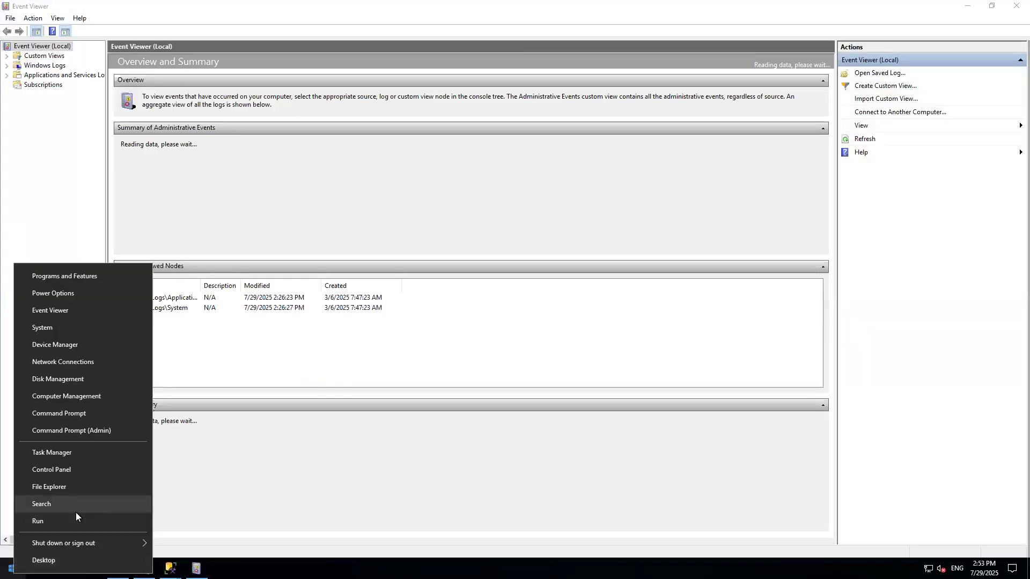
pyautogui.click(76, 509)
pyautogui.write('s')
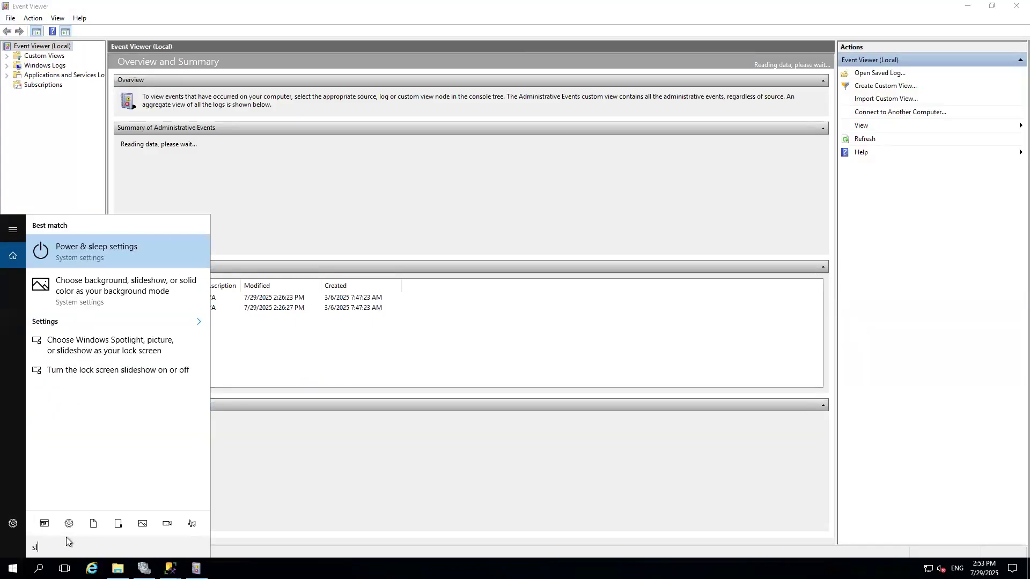
pyautogui.press('BackSpace')
pyautogui.write('sqlserverma')
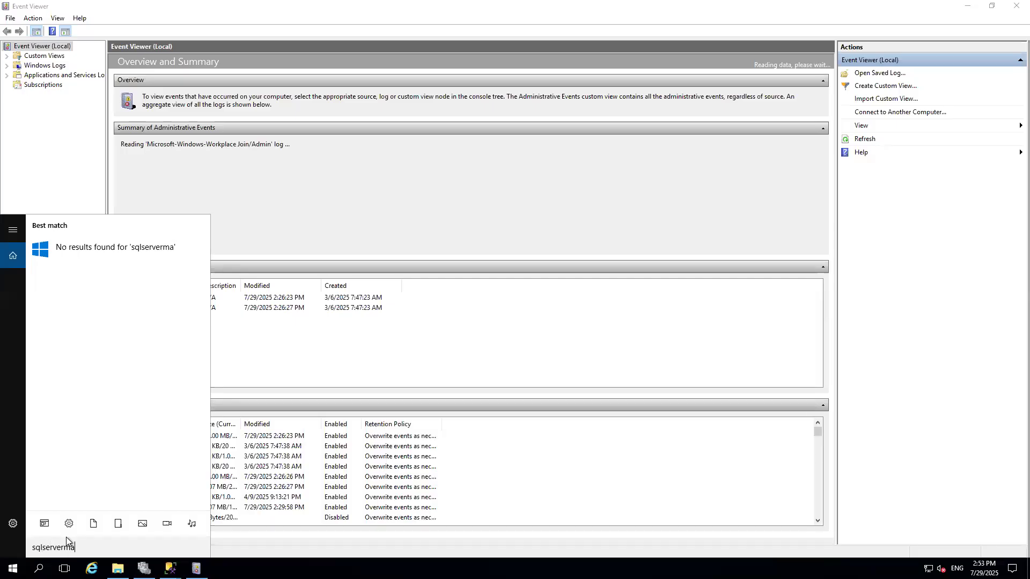
pyautogui.write('nager13.msc')
pyautogui.press('Return')
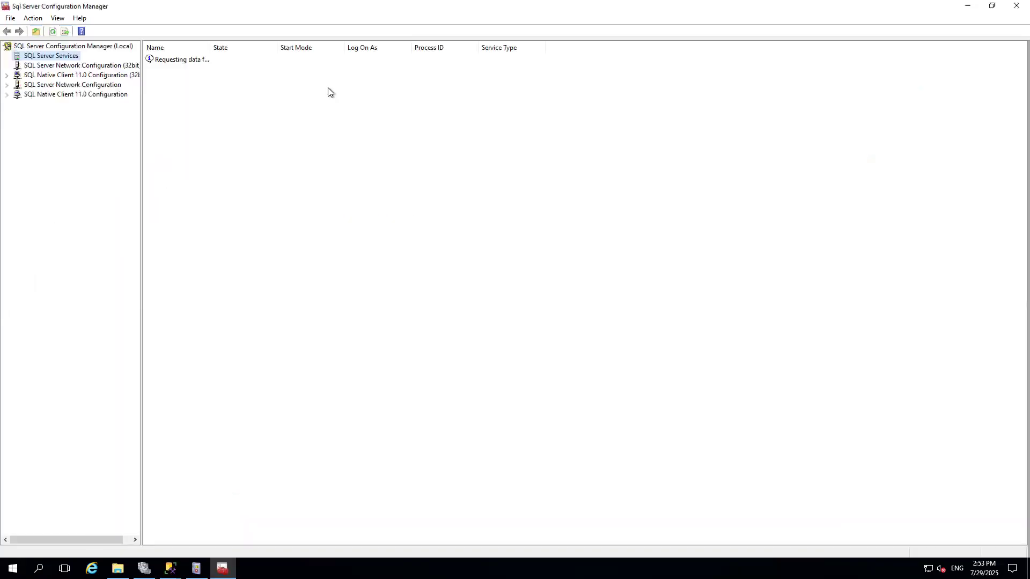
# Try to start the SQL Server (INST1) service.
pyautogui.click(188, 79)
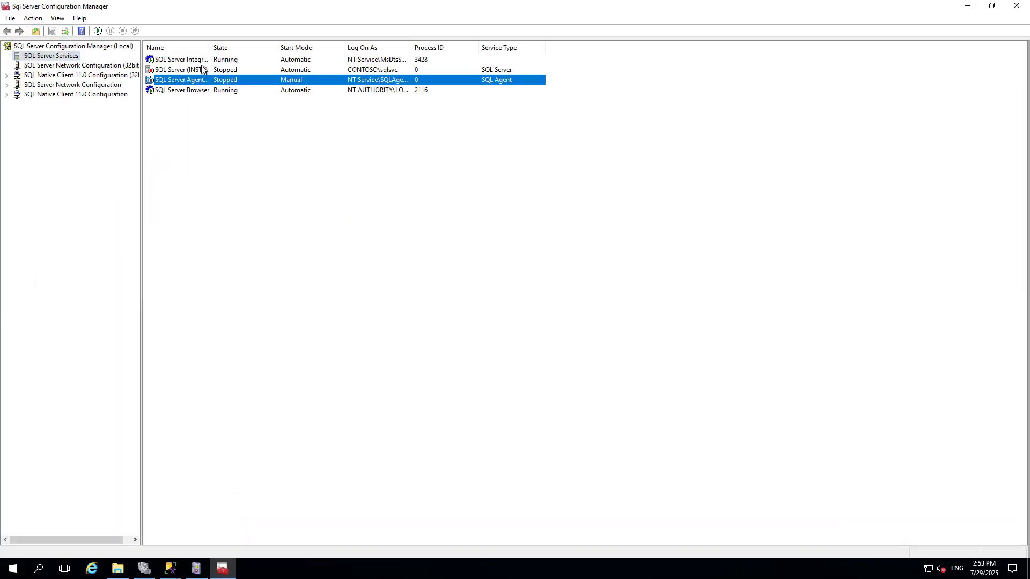
pyautogui.click(202, 69)
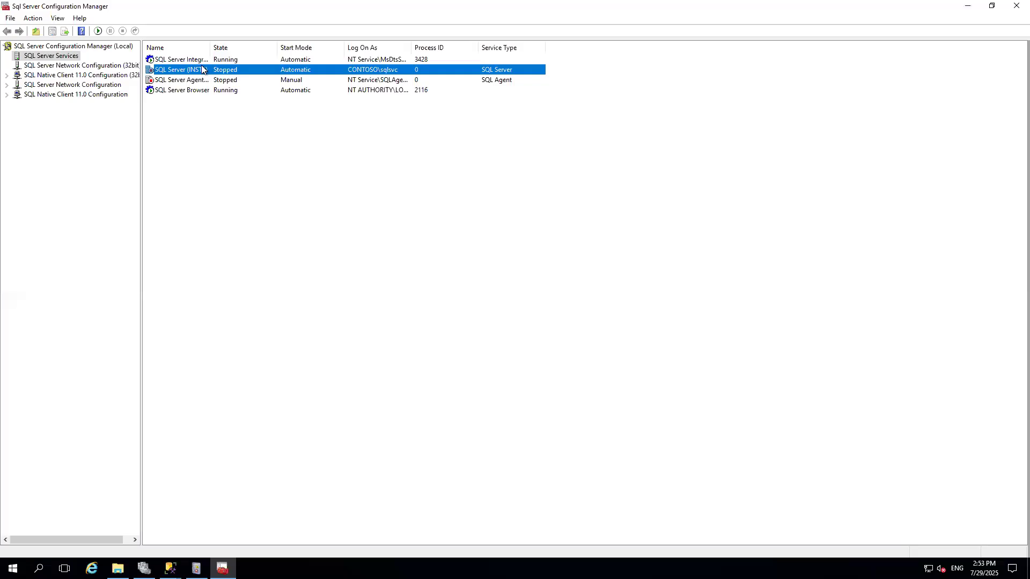
pyautogui.rightClick(201, 69)
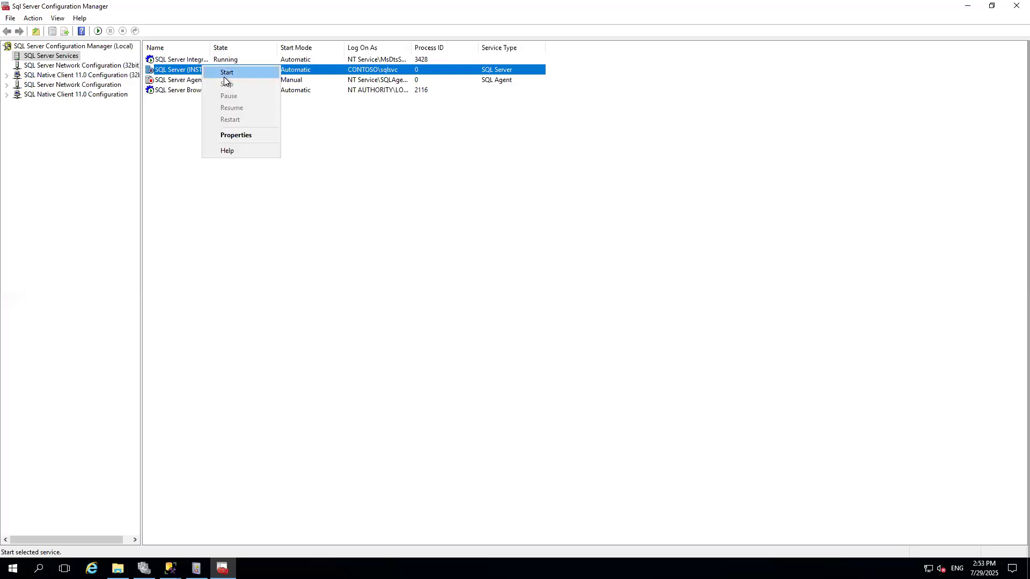
pyautogui.click(224, 76)
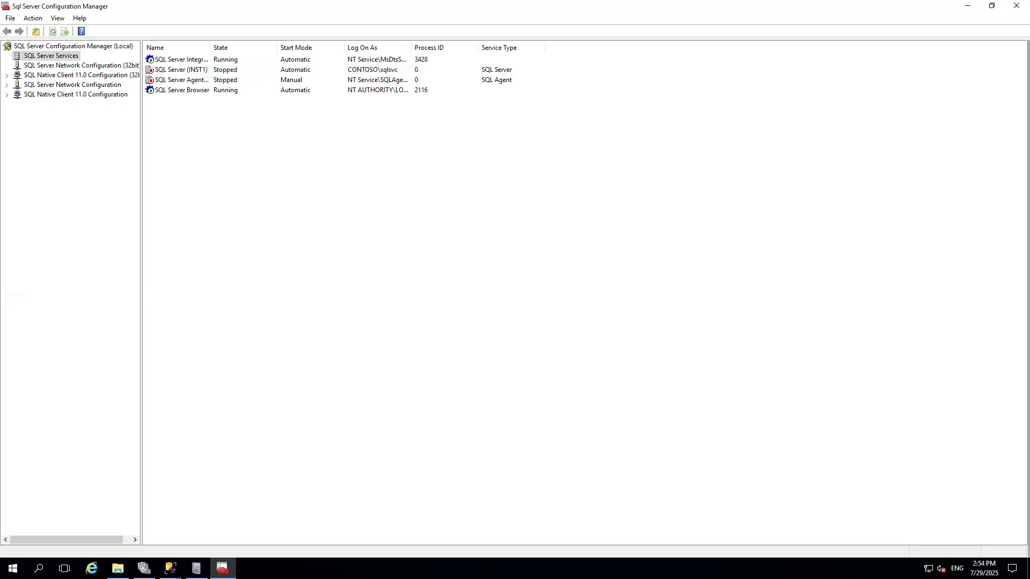
# Open the Temporary Storage (D:) drive in File Explorer.
pyautogui.click(196, 568)
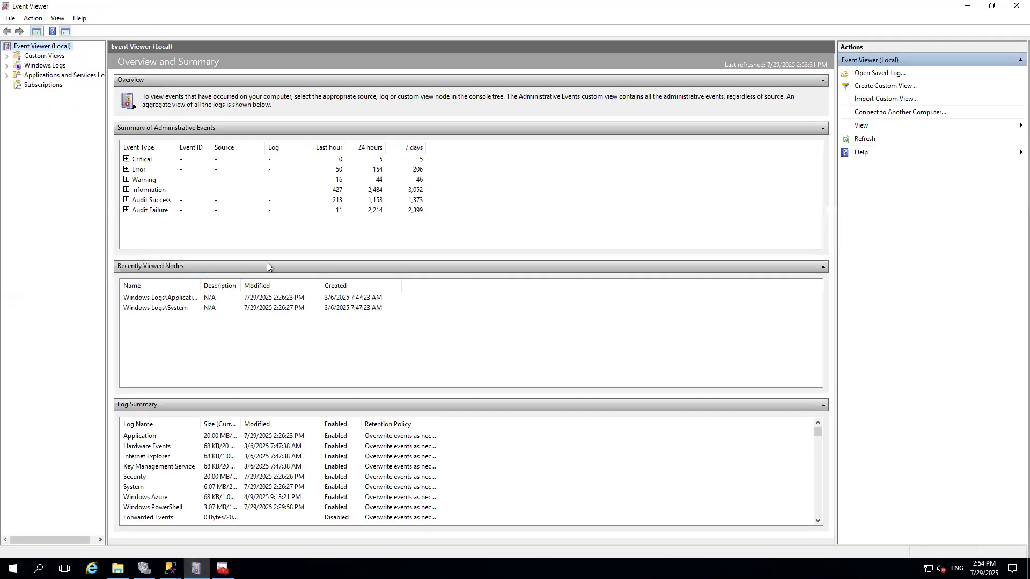
pyautogui.click(117, 569)
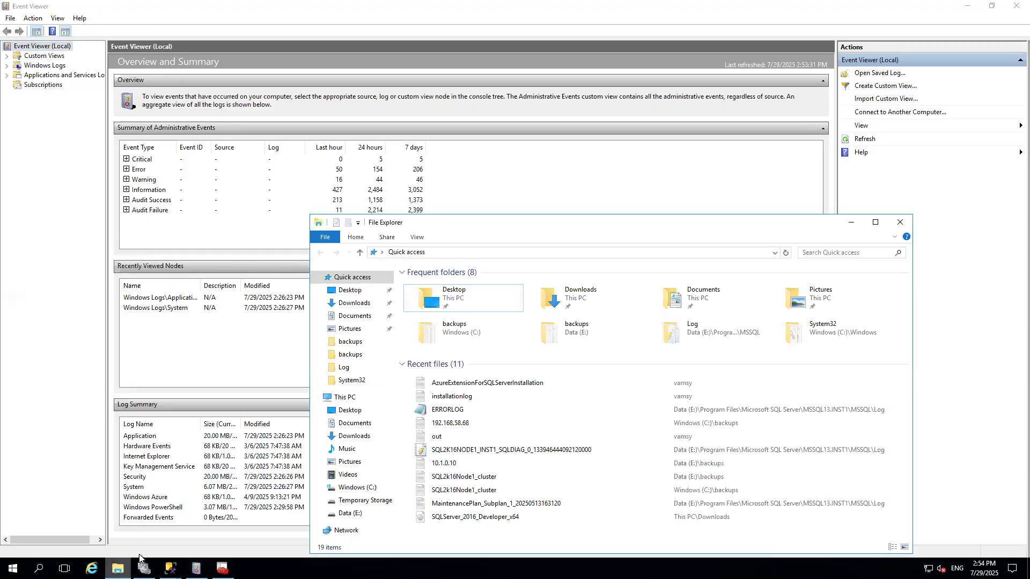
pyautogui.click(554, 165)
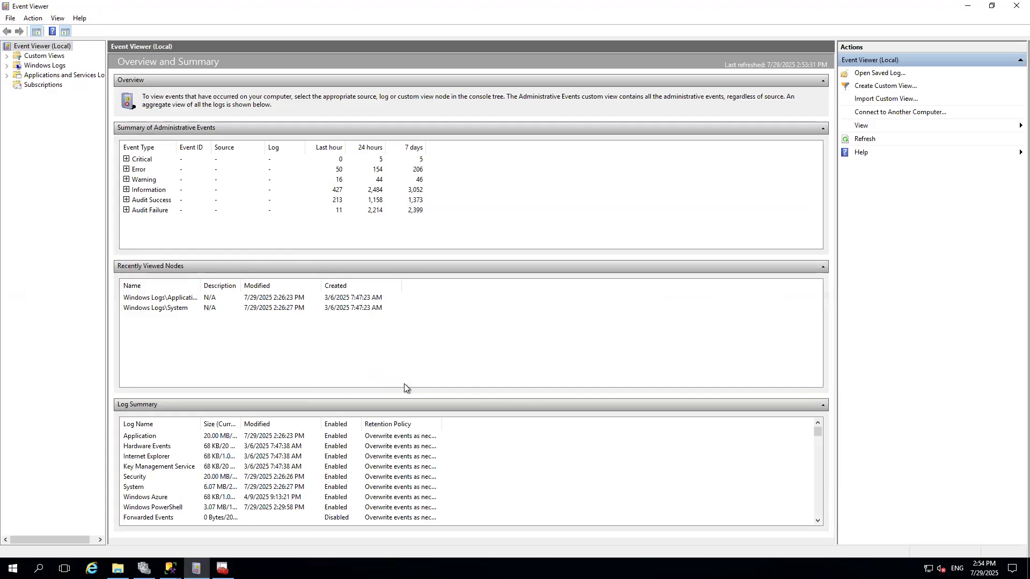
pyautogui.hotkey('alt', 'Tab')
pyautogui.click(337, 398)
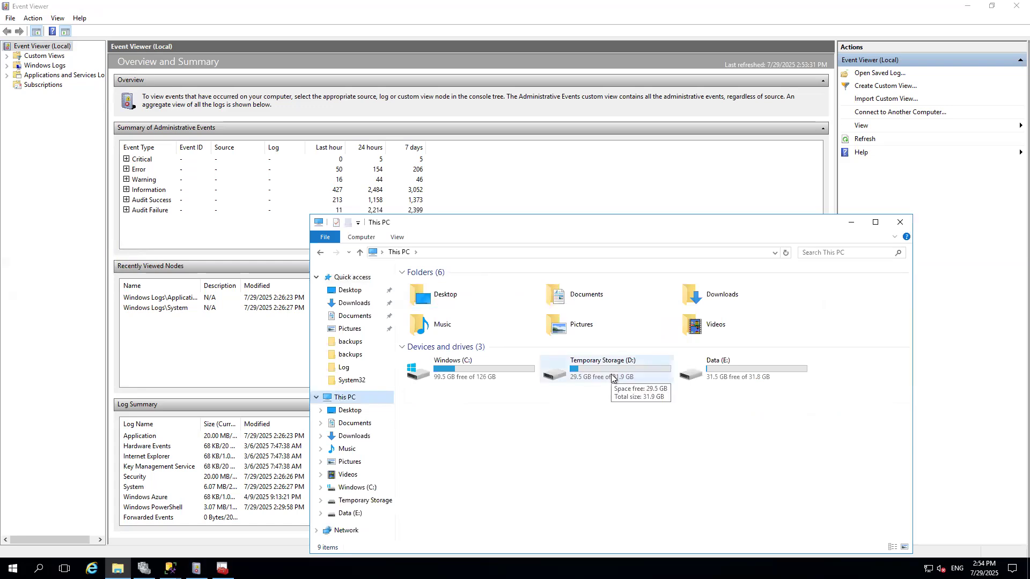
pyautogui.doubleClick(610, 374)
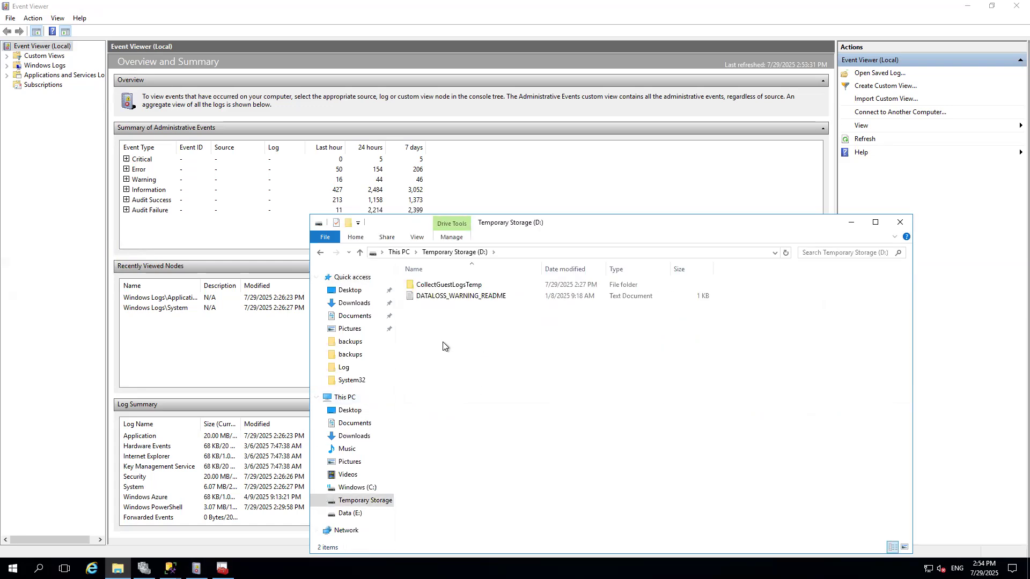
# Create a new folder named MSSQL on the D: drive.
pyautogui.rightClick(444, 343)
pyautogui.moveTo(543, 461)
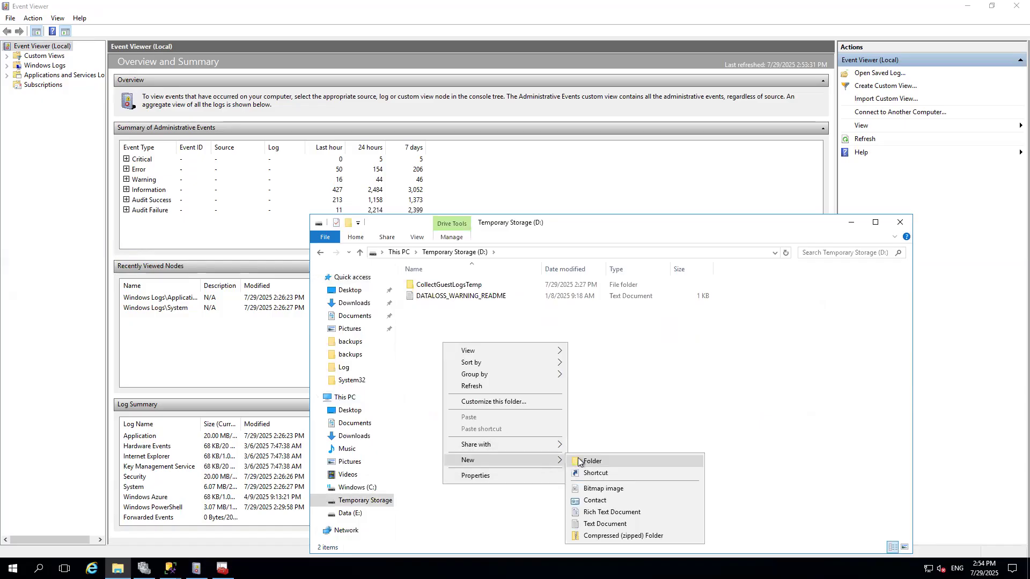
pyautogui.click(579, 461)
pyautogui.write('MSSQL')
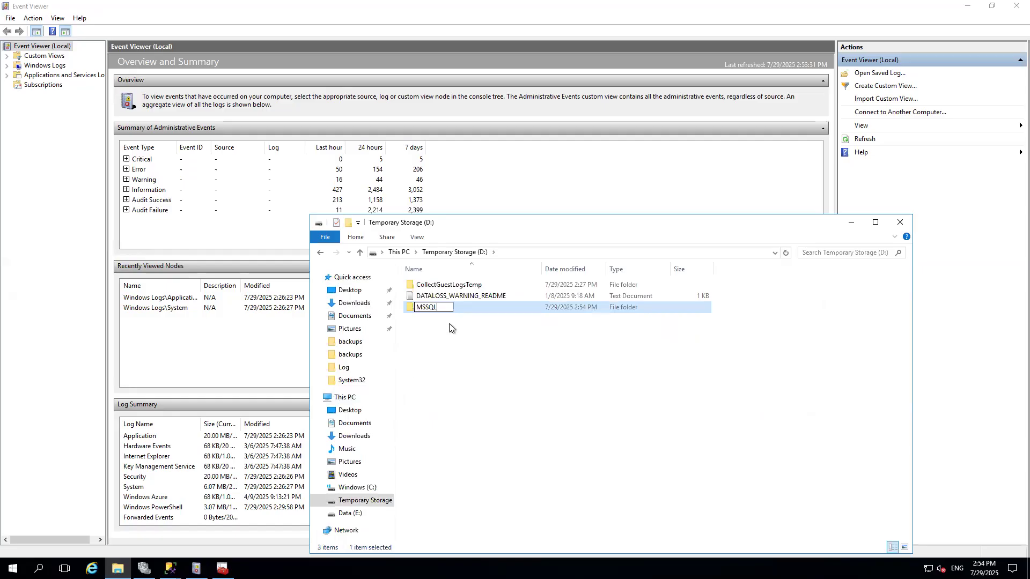
pyautogui.click(429, 323)
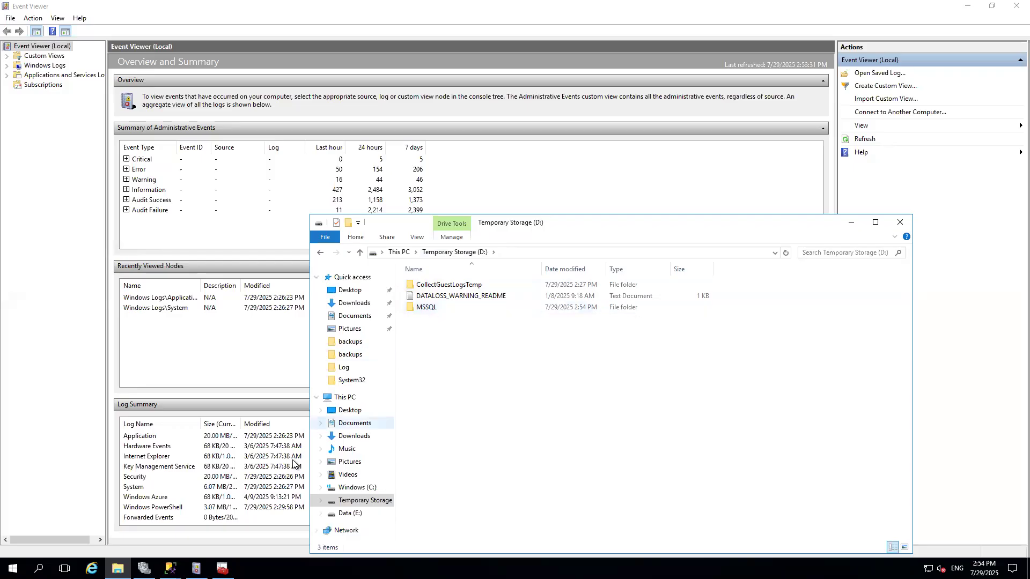
# Browse back to the D: drive and open the MSSQL folder to check its contents.
pyautogui.click(222, 568)
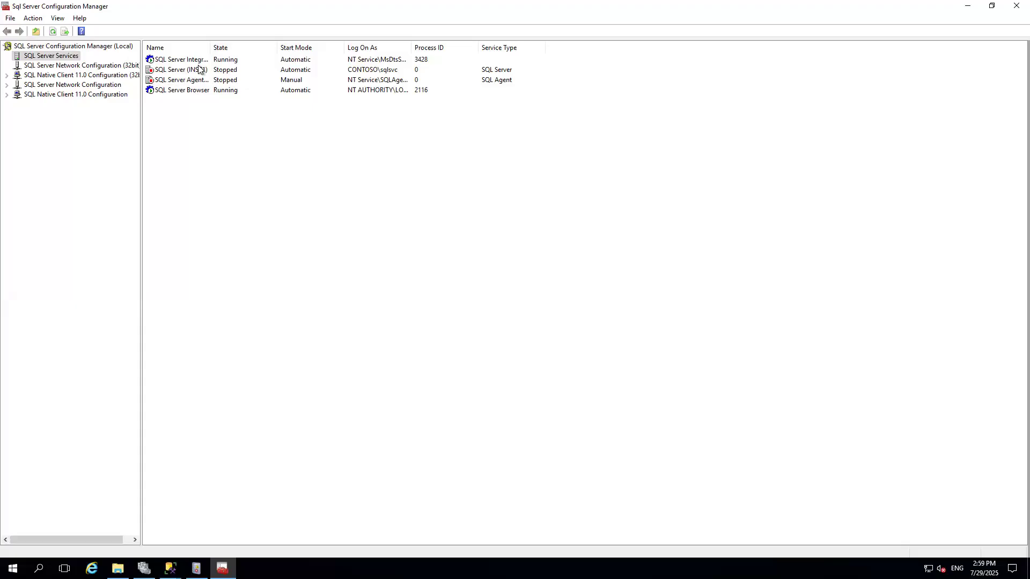
pyautogui.click(117, 567)
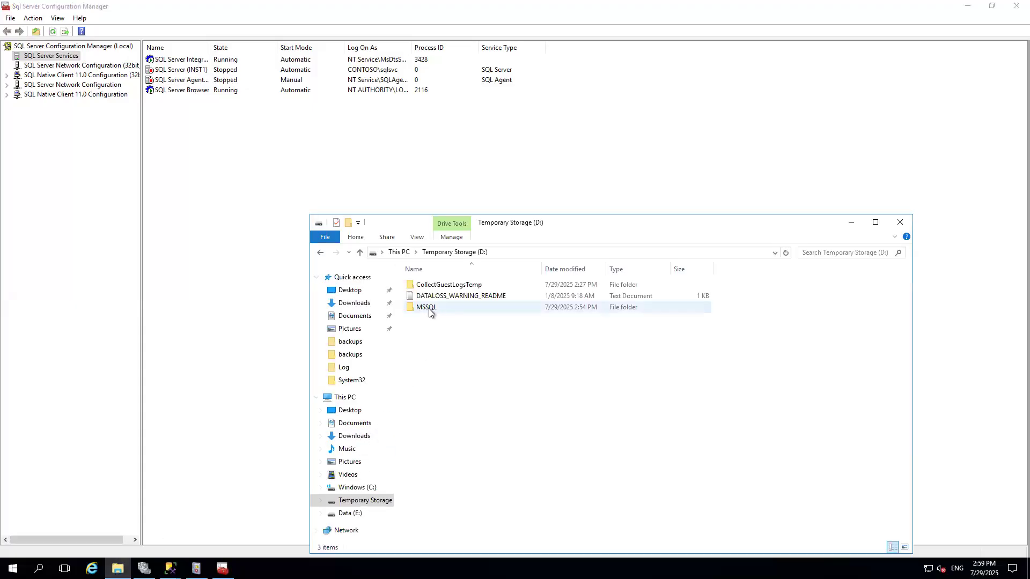
pyautogui.moveTo(423, 313)
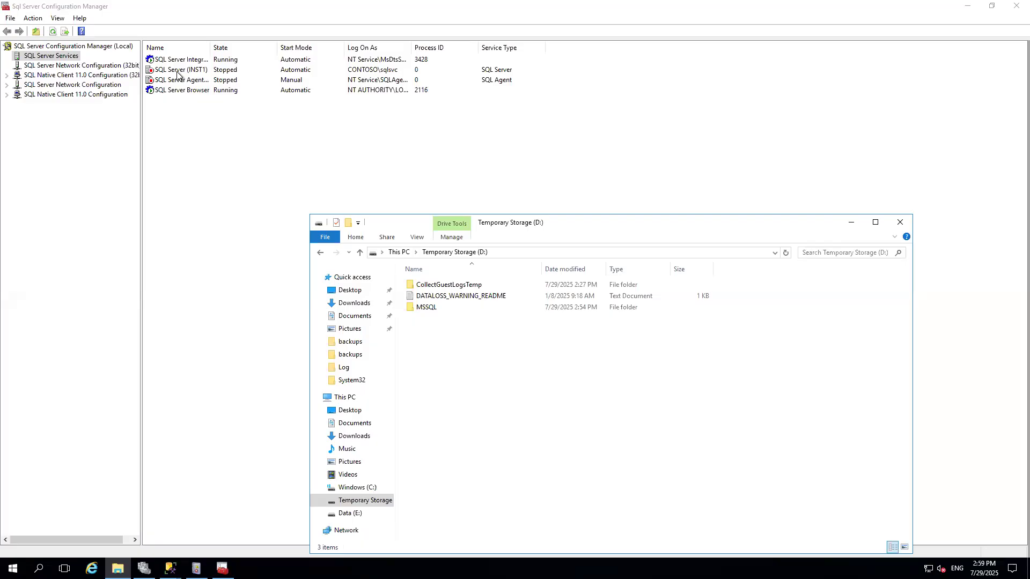
pyautogui.click(355, 402)
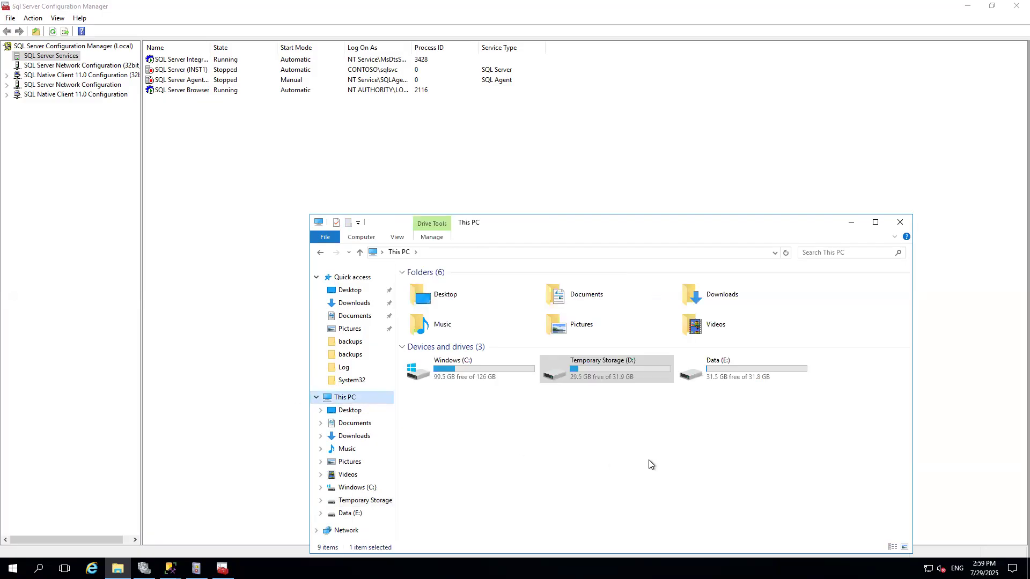
pyautogui.doubleClick(629, 381)
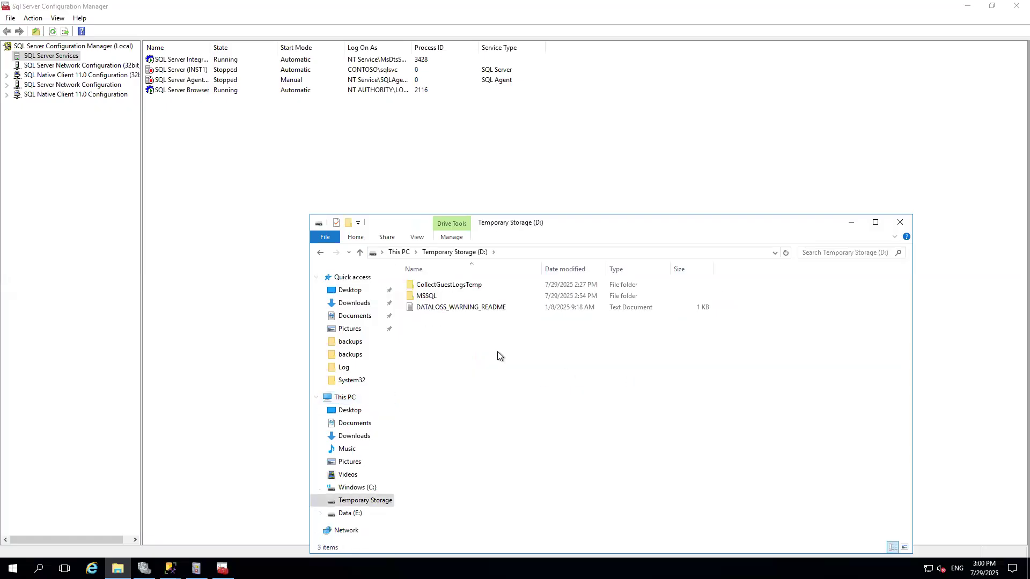
pyautogui.click(434, 298)
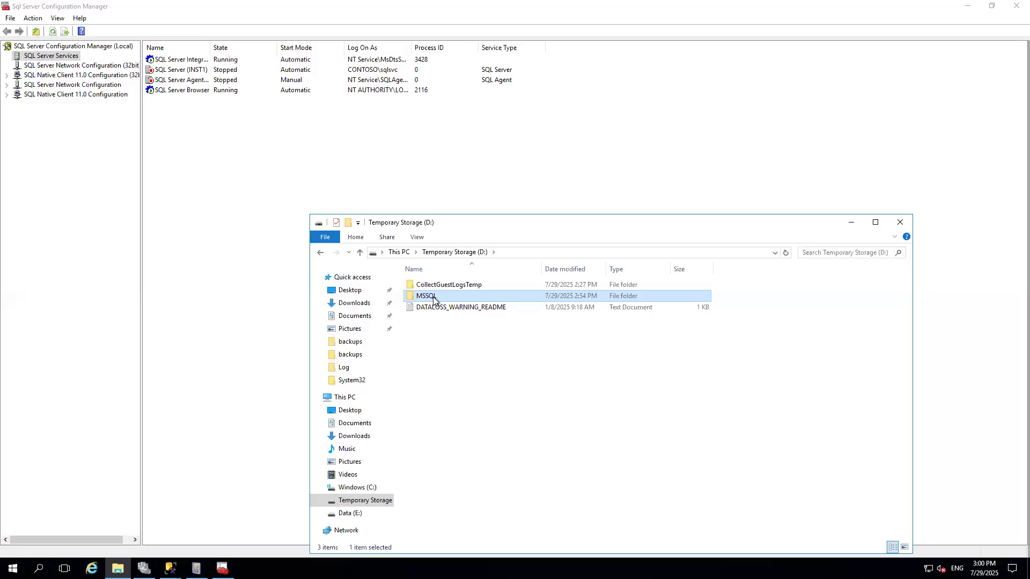
pyautogui.doubleClick(434, 298)
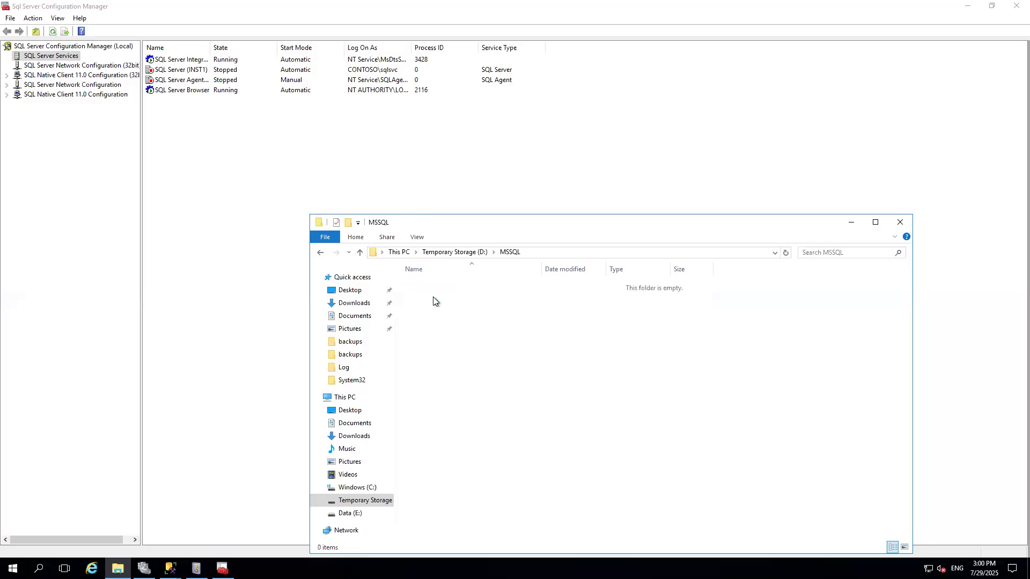
pyautogui.click(481, 256)
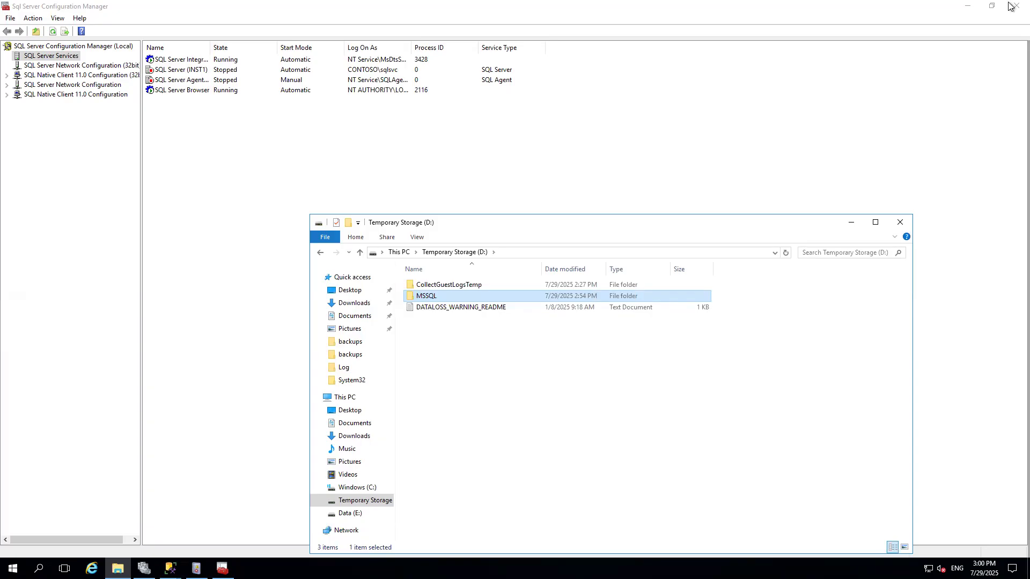
# Close the completed Add Roles and Features wizard in the onpremSQLNode2 VM and return to the remote session.
pyautogui.click(625, 4)
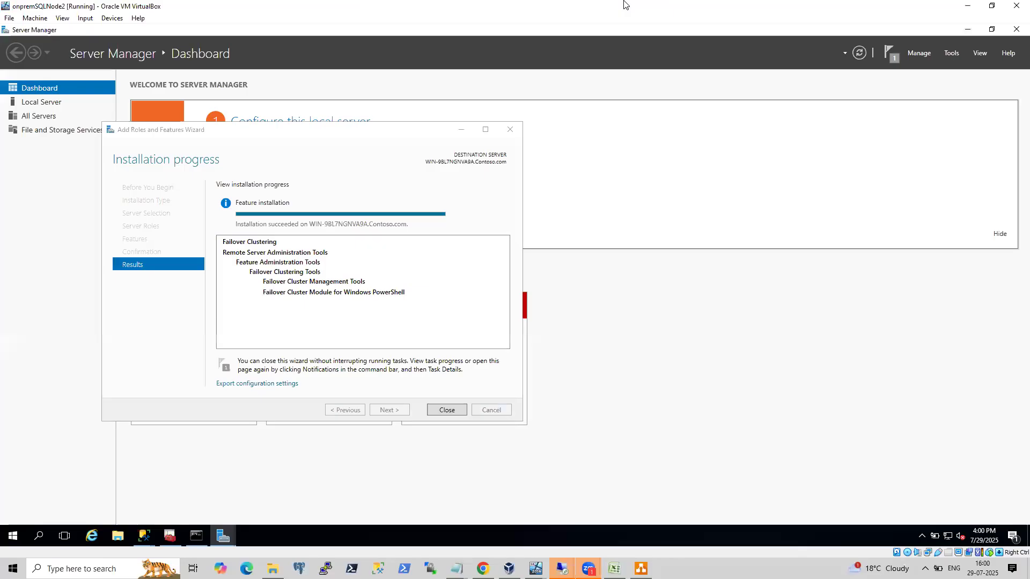
pyautogui.click(450, 412)
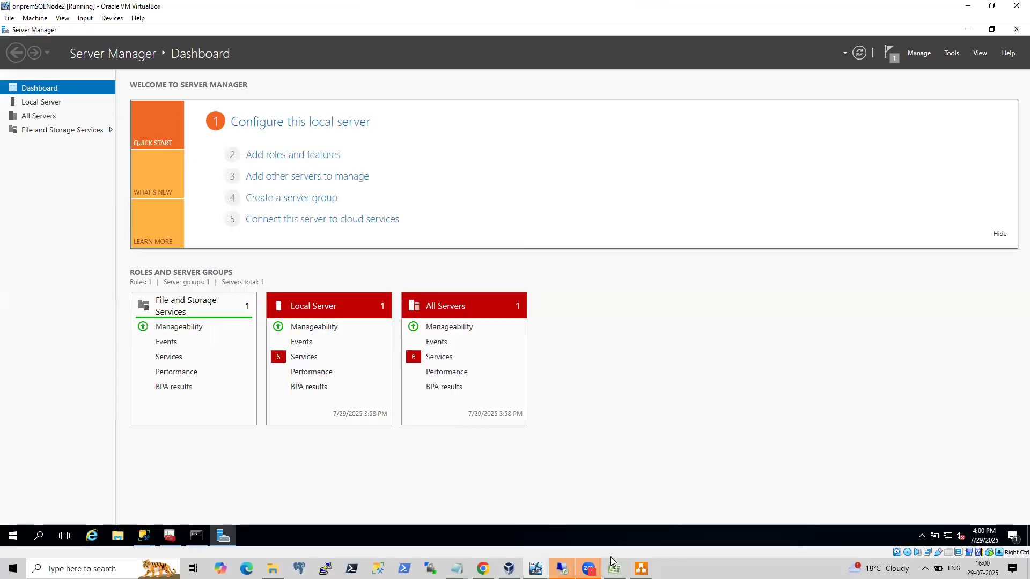
pyautogui.moveTo(588, 568)
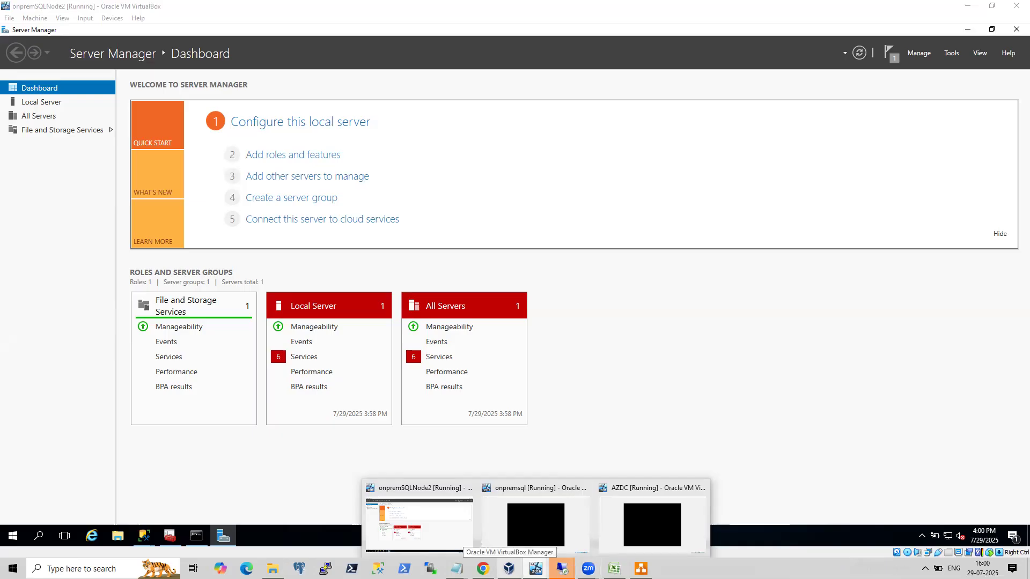
pyautogui.click(561, 538)
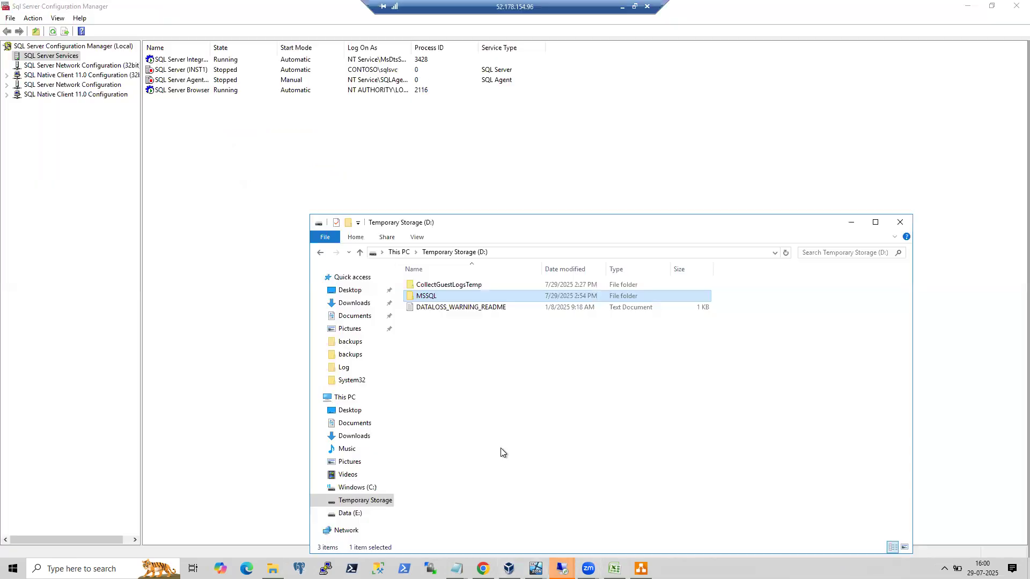
# Create a new folder named test on the D: drive.
pyautogui.click(492, 364)
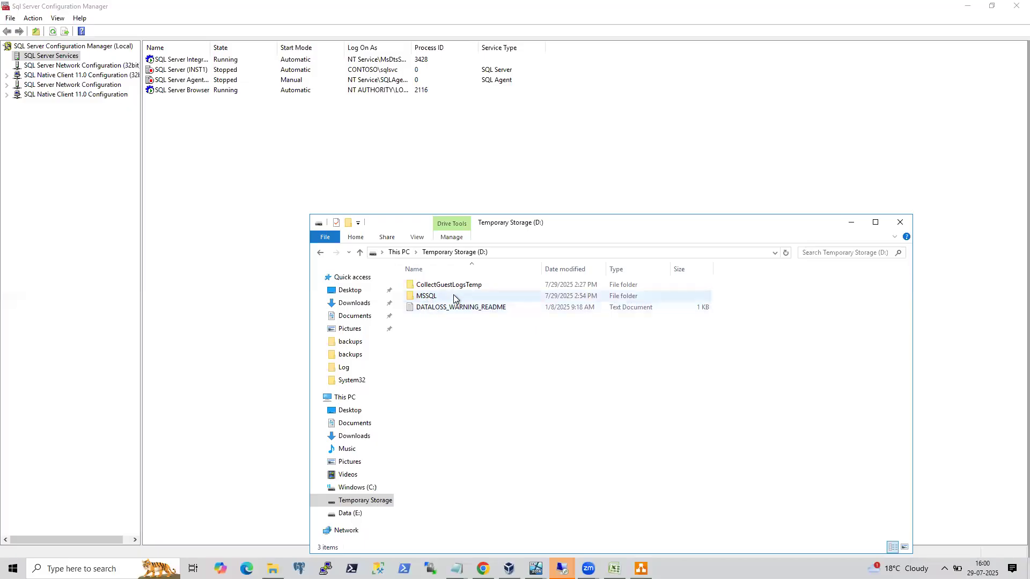
pyautogui.rightClick(430, 340)
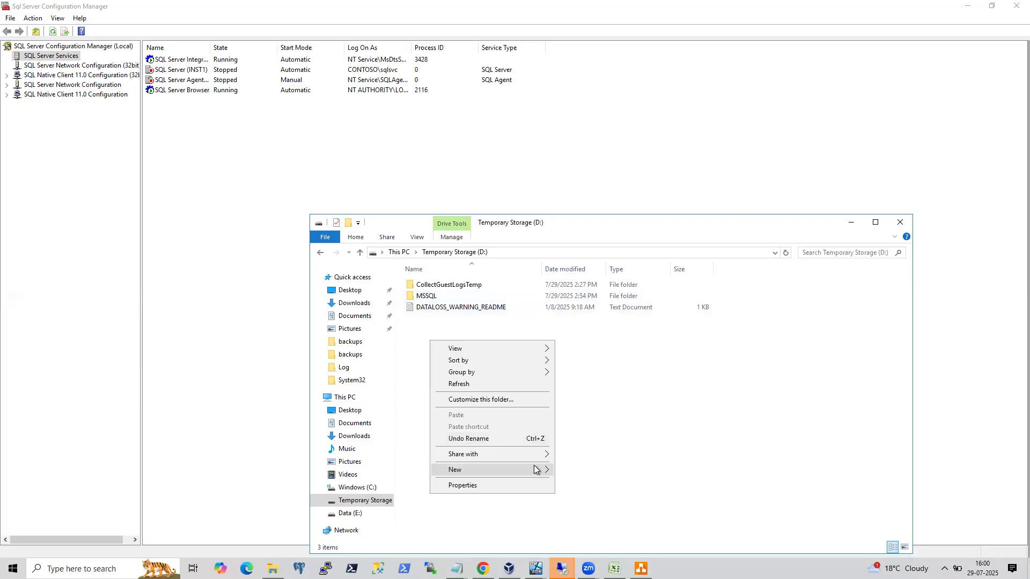
pyautogui.click(563, 470)
pyautogui.write('test')
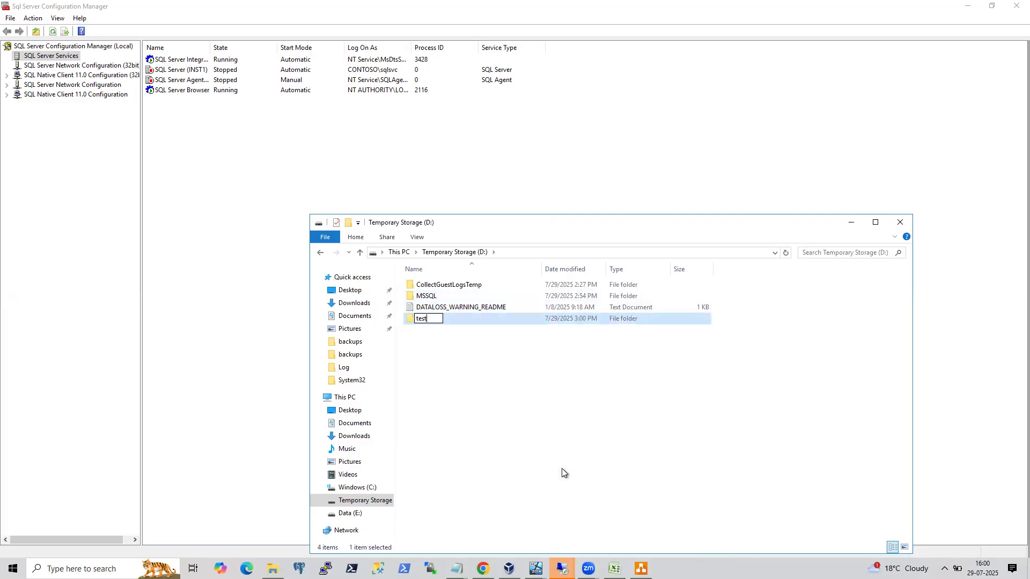
pyautogui.click(410, 326)
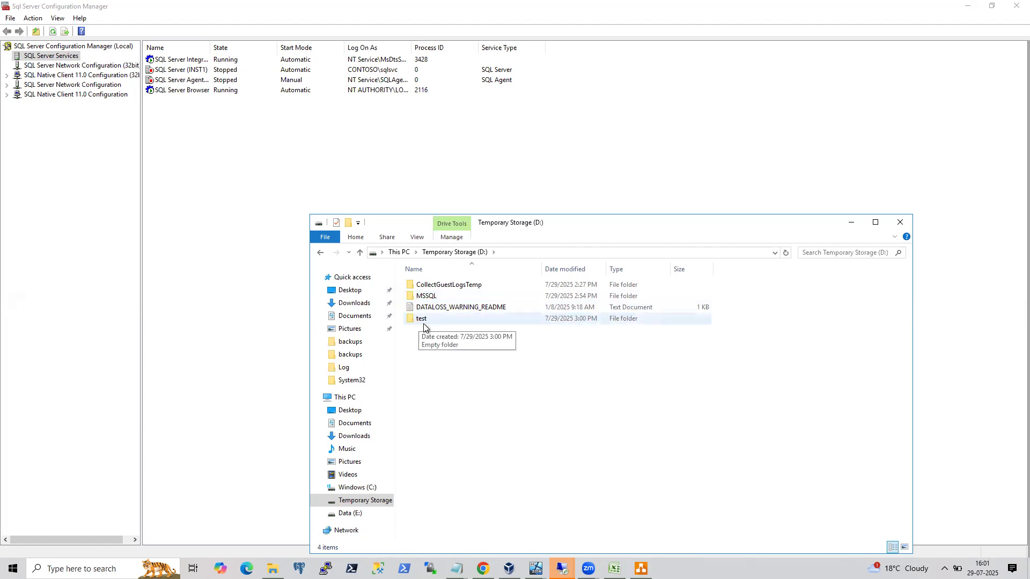
pyautogui.click(432, 295)
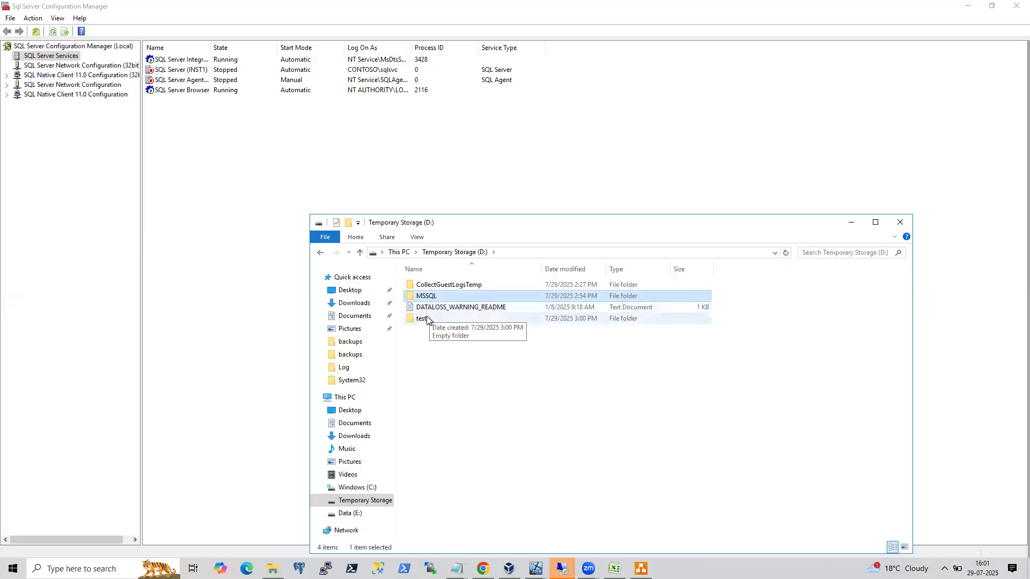
pyautogui.click(426, 320)
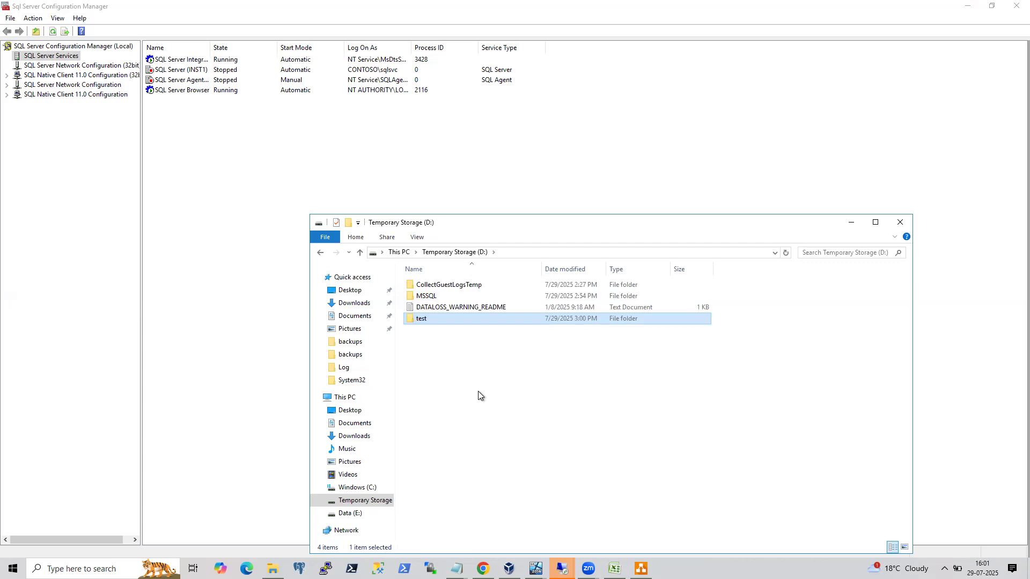
pyautogui.click(454, 287)
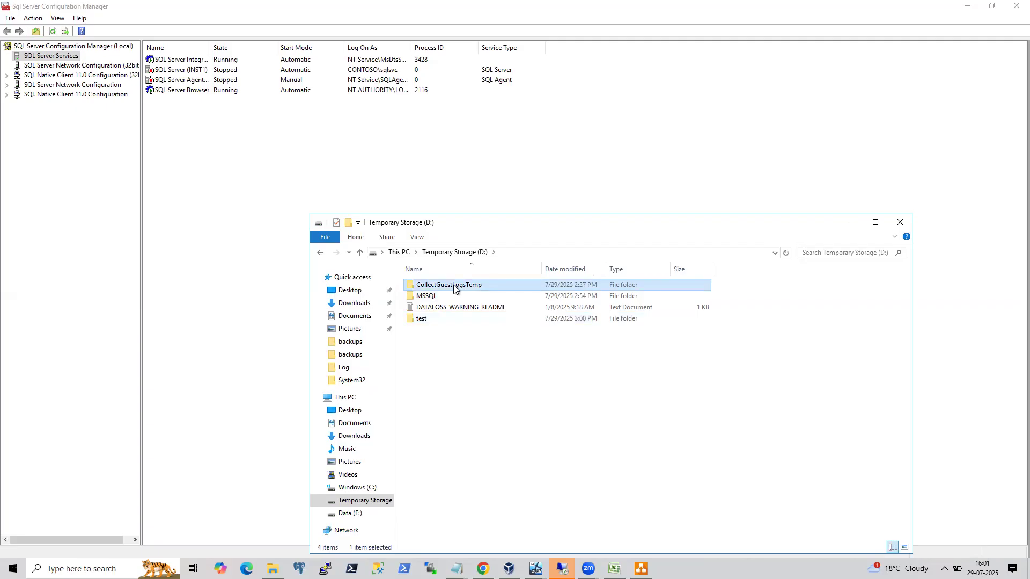
# Create a new folder named test1 on the D: drive.
pyautogui.rightClick(430, 337)
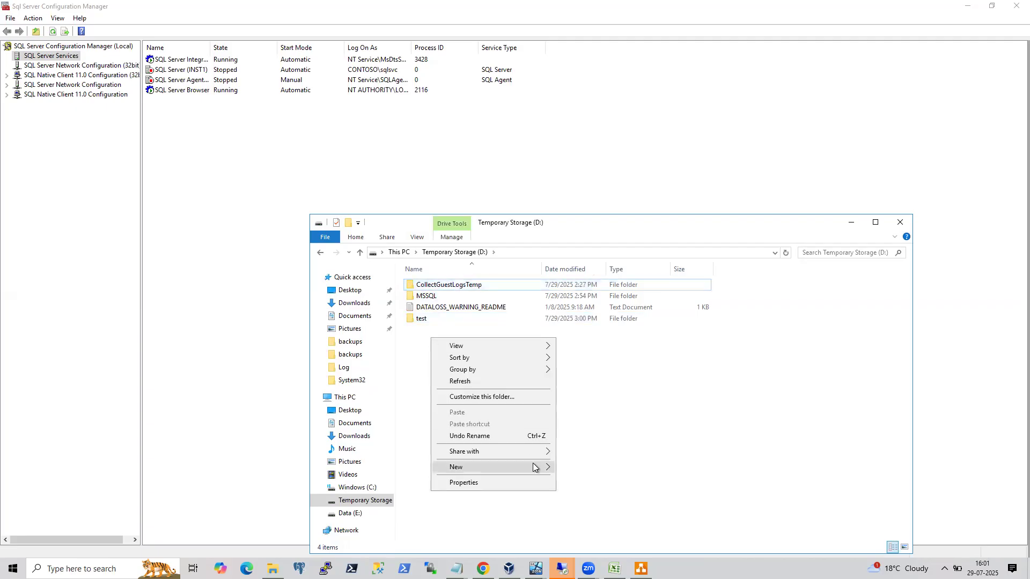
pyautogui.moveTo(533, 467)
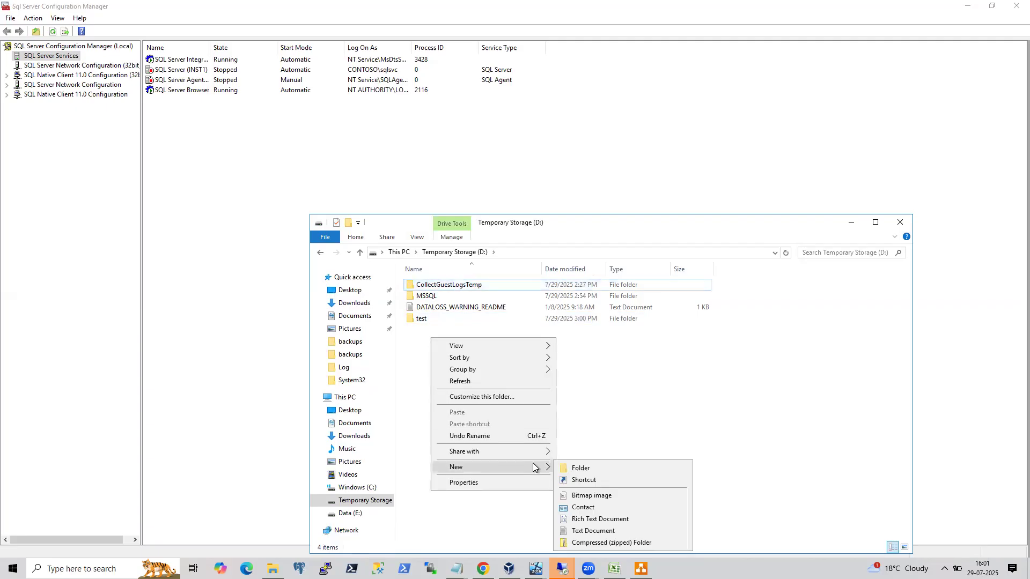
pyautogui.click(564, 473)
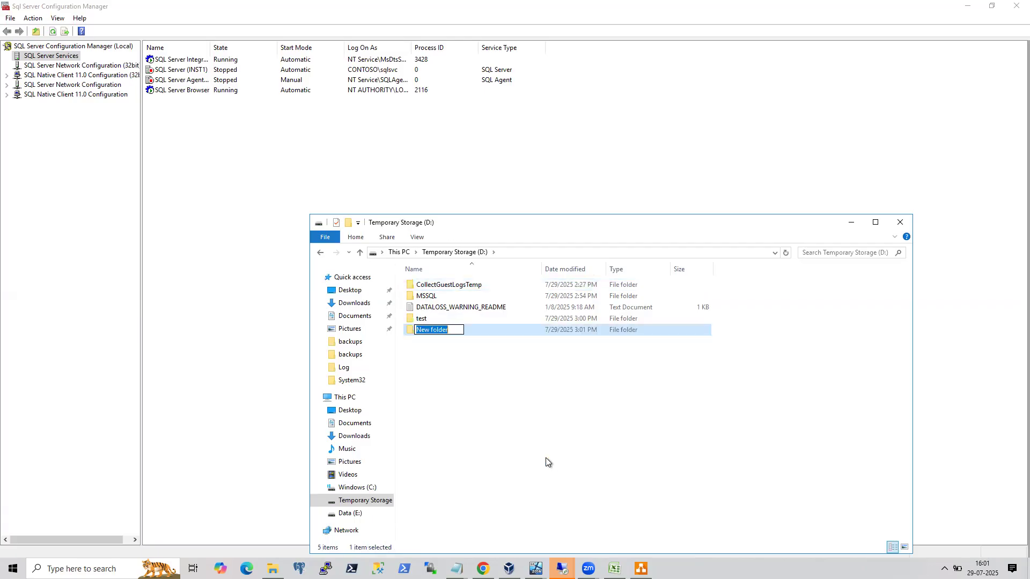
pyautogui.write('test1')
pyautogui.press('Return')
# Create another new folder named test2 on the D: drive.
pyautogui.rightClick(504, 396)
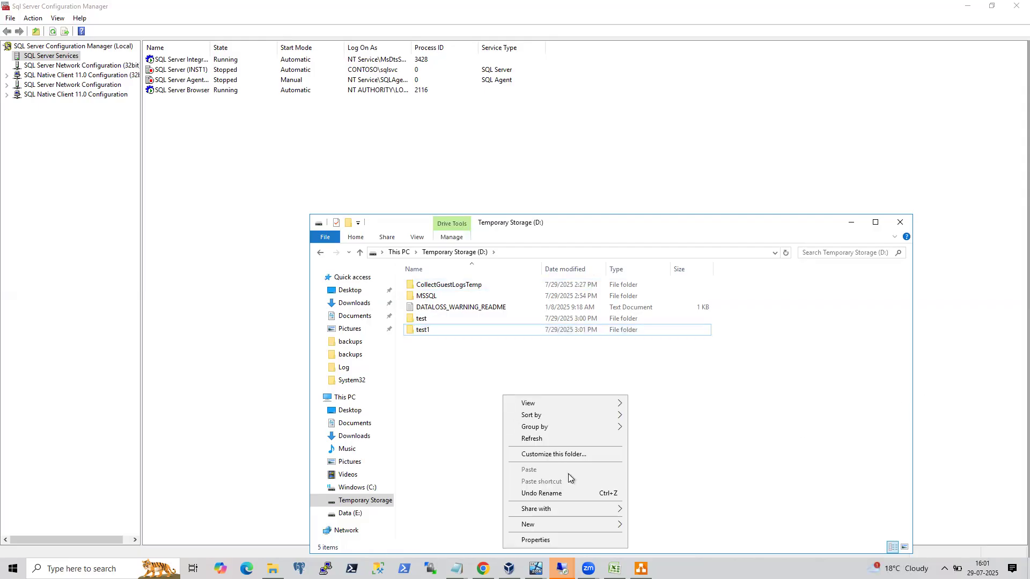
pyautogui.moveTo(598, 524)
pyautogui.click(661, 450)
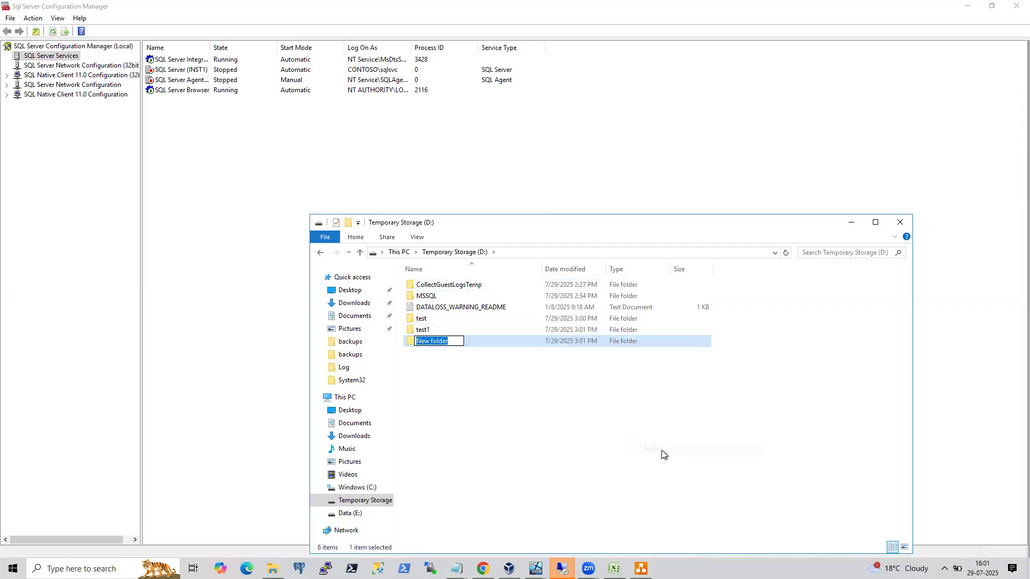
pyautogui.write('test2')
pyautogui.press('Return')
# Switch to the Azure portal's virtual machines list and restart the SQL2k16Node1 virtual machine.
pyautogui.click(457, 453)
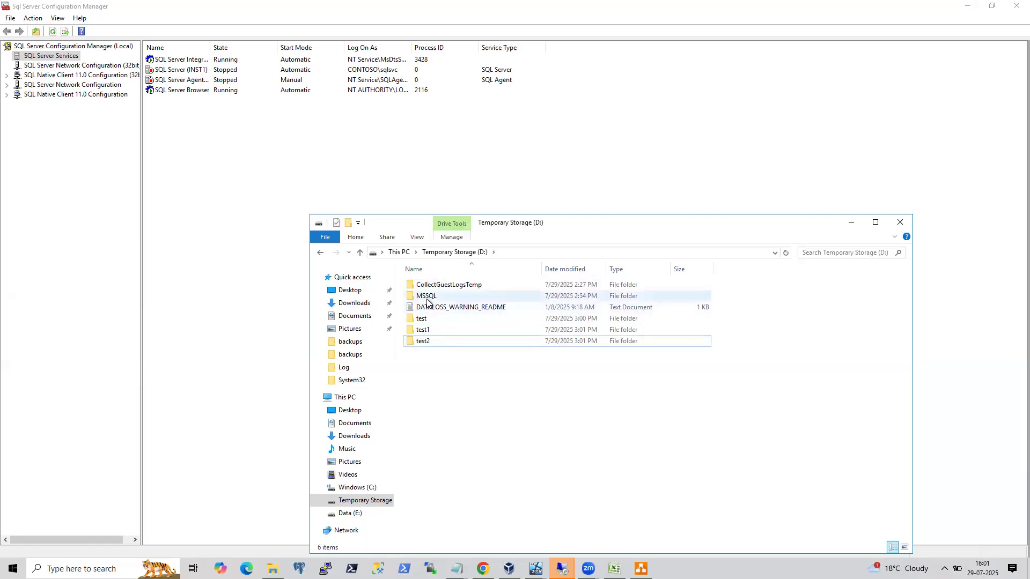
pyautogui.click(230, 308)
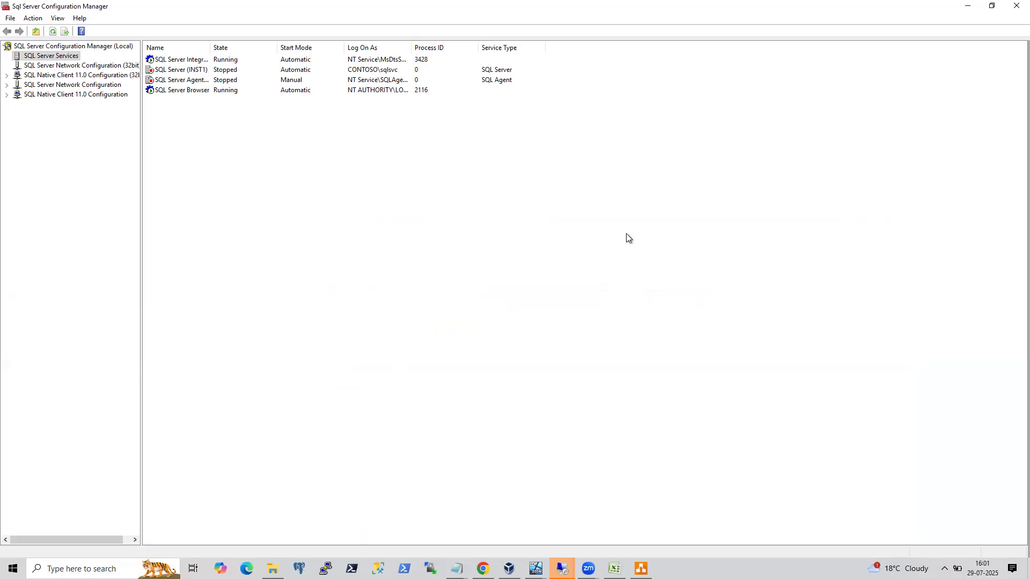
pyautogui.click(624, 4)
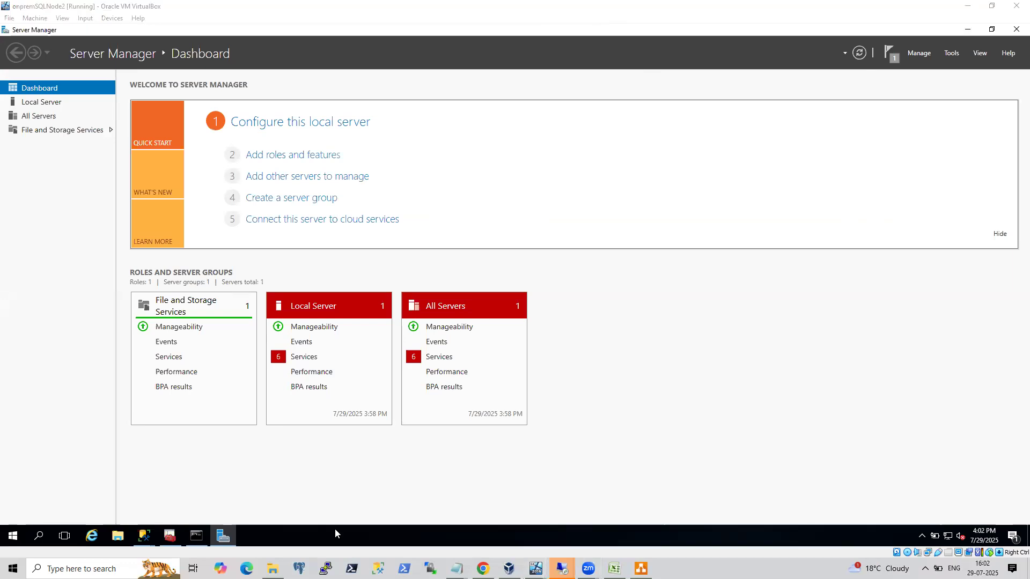
pyautogui.click(483, 568)
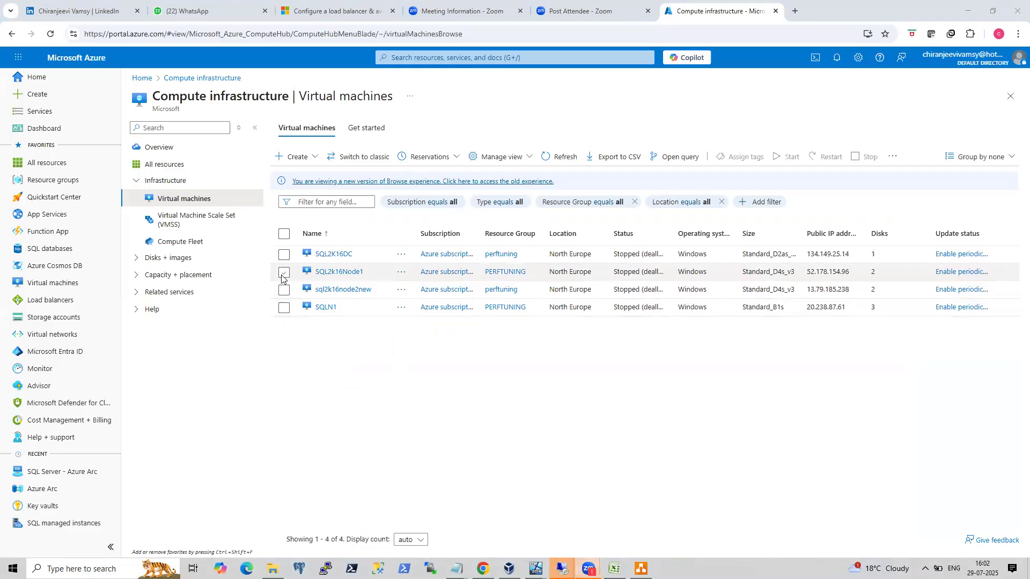
pyautogui.click(283, 273)
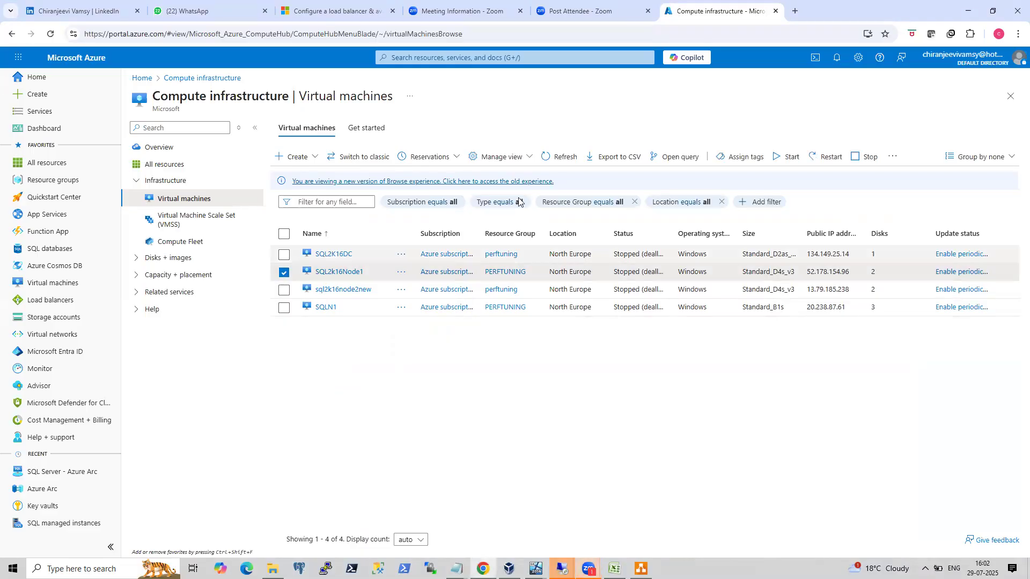
pyautogui.click(818, 160)
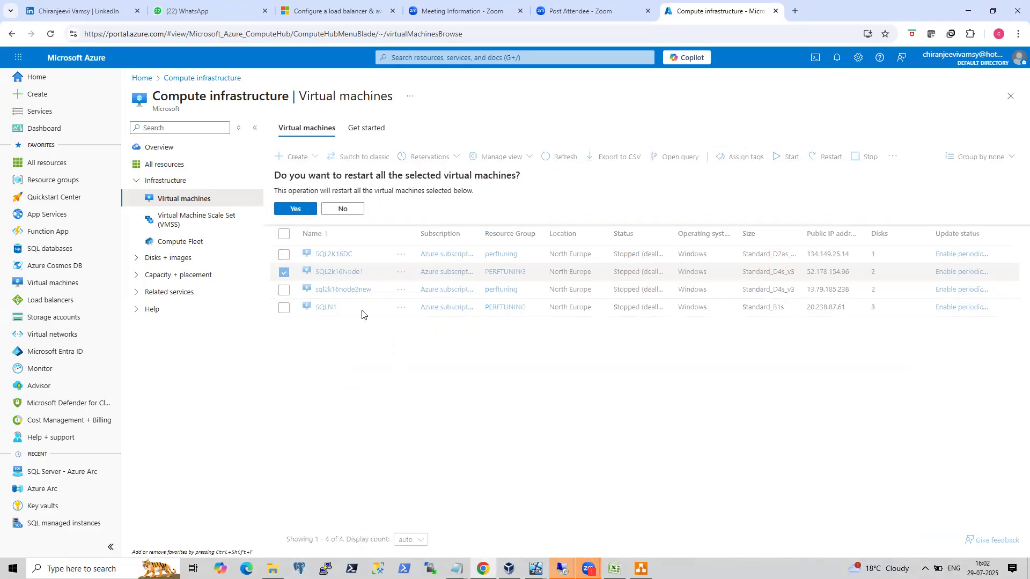
pyautogui.click(299, 209)
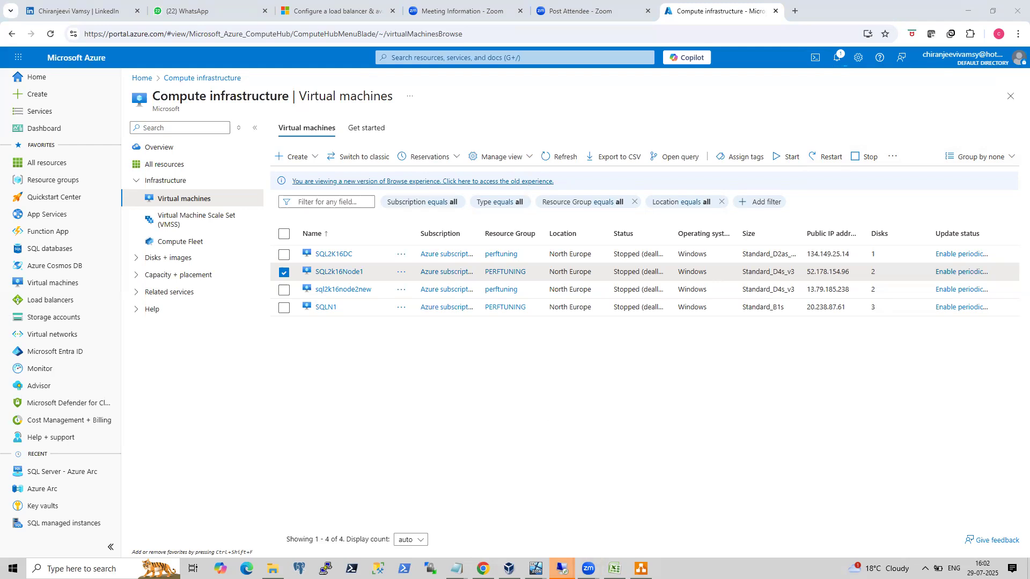
# Dismiss the disconnected remote desktop session and close the Remote Desktop Connection window.
pyautogui.moveTo(561, 568)
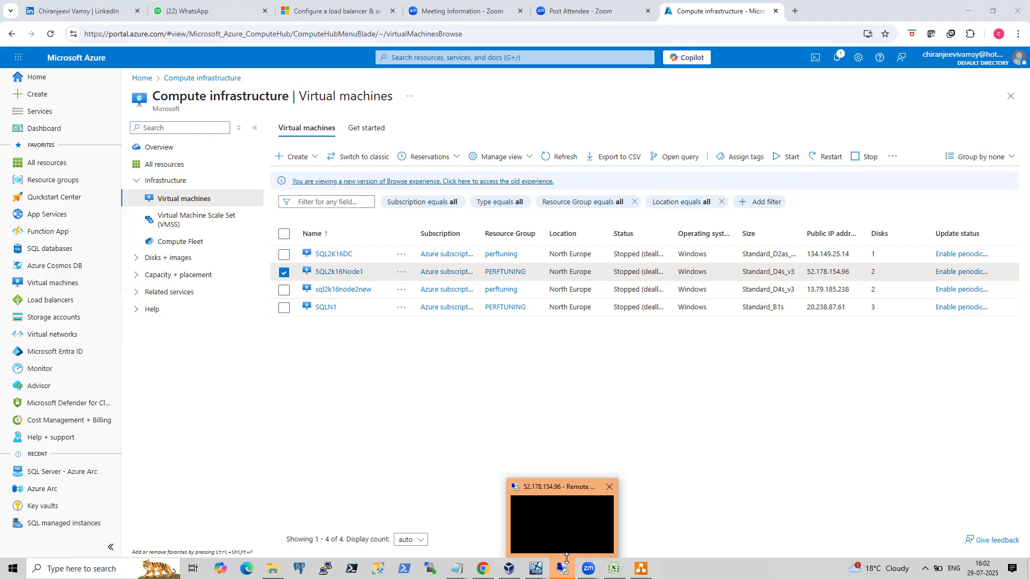
pyautogui.click(578, 505)
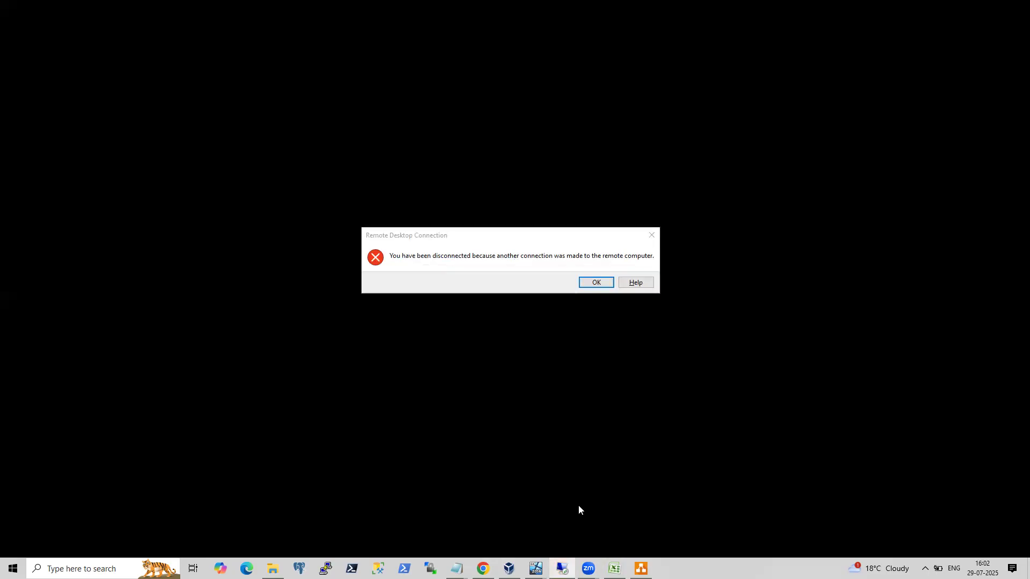
pyautogui.click(648, 234)
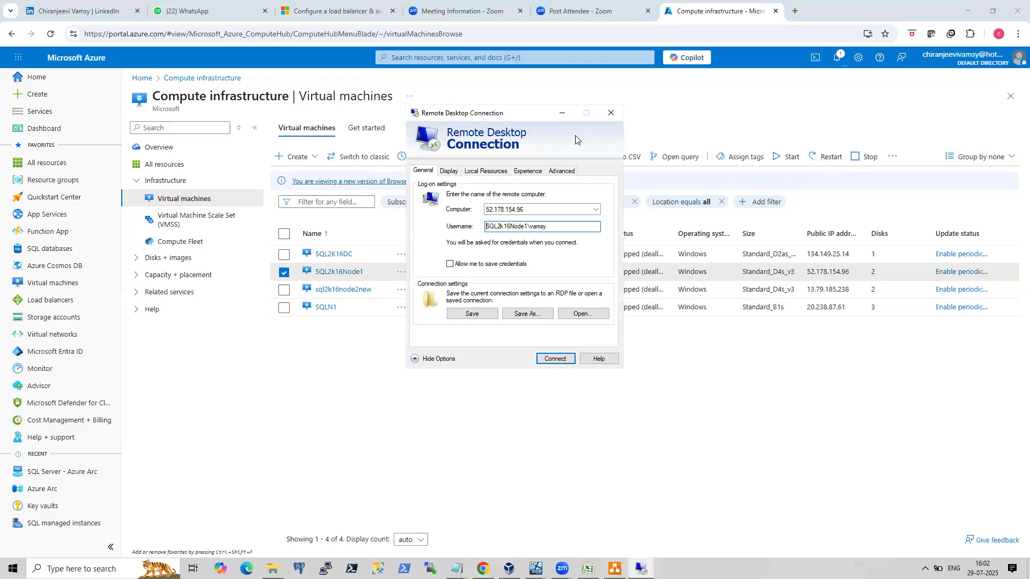
pyautogui.click(611, 114)
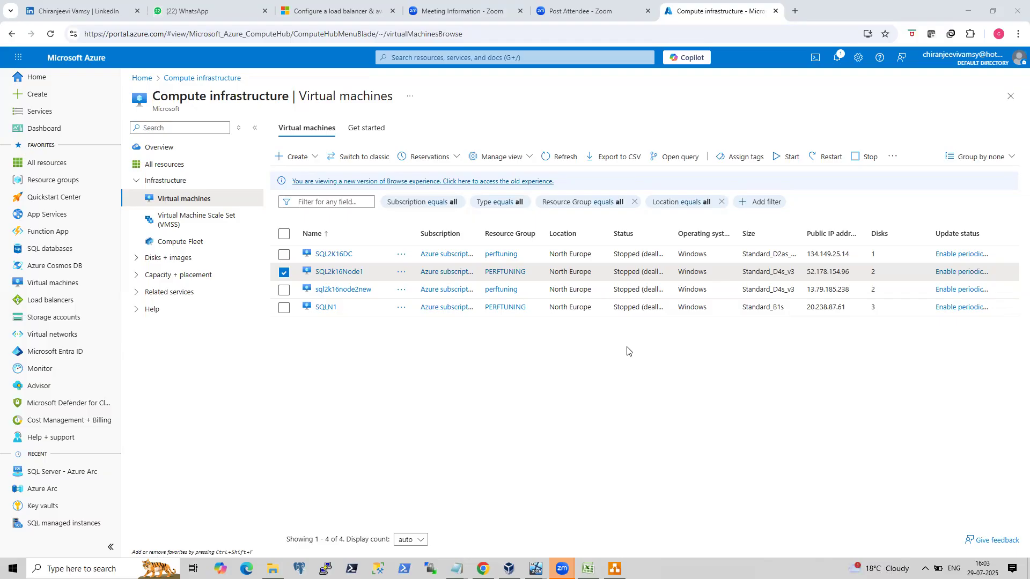
# Reconnect to 52.178.154.96 through Remote Desktop, entering the account password and accepting the certificate warning.
pyautogui.press('super+r')
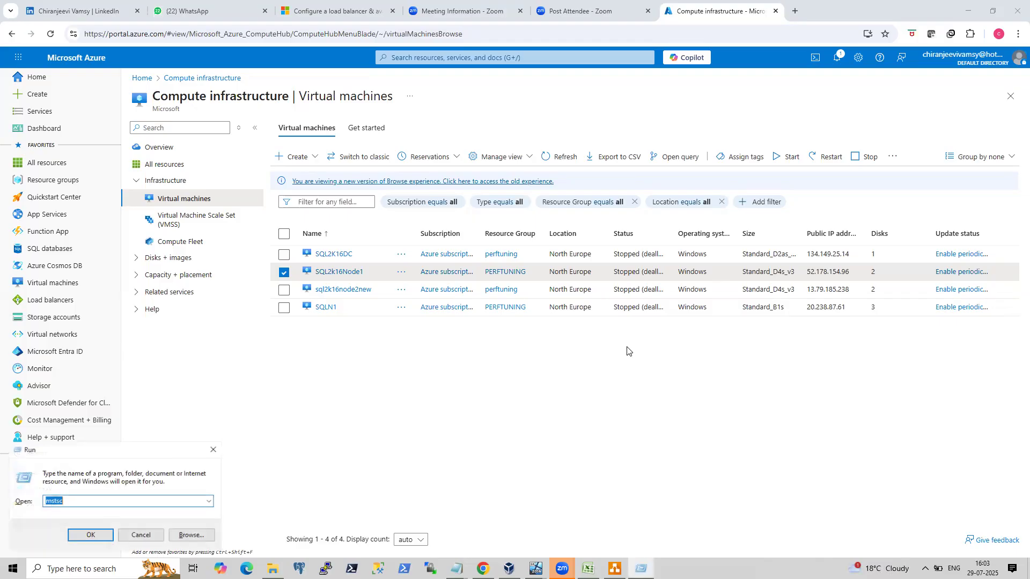
pyautogui.press('Return')
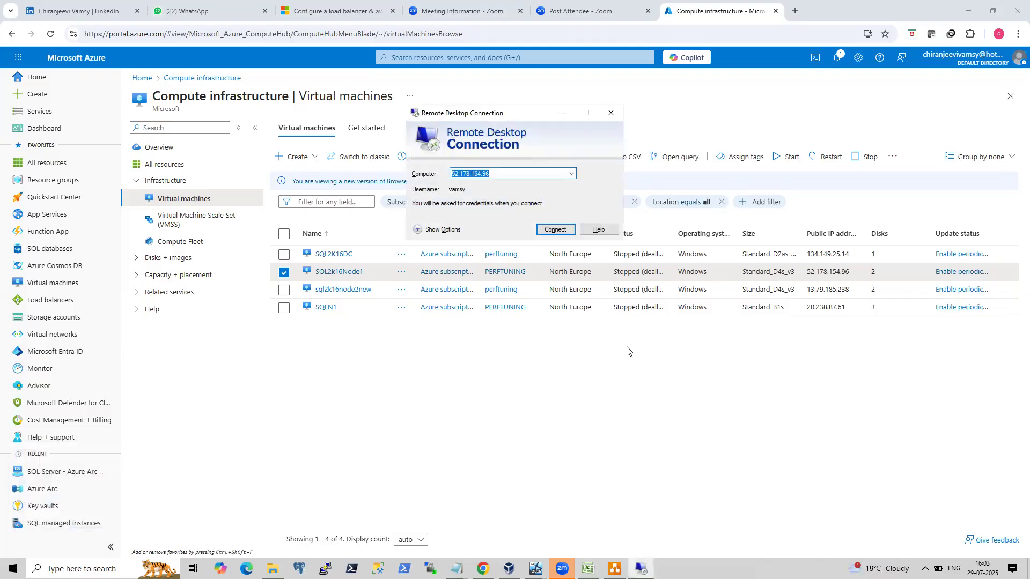
pyautogui.press('Return')
pyautogui.write('************')
pyautogui.press('Return')
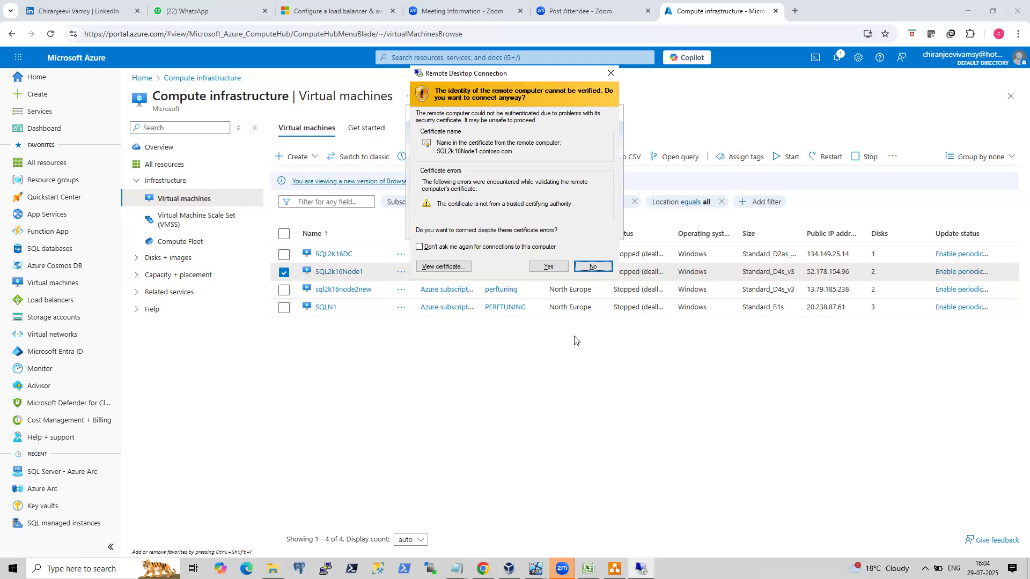
pyautogui.click(549, 266)
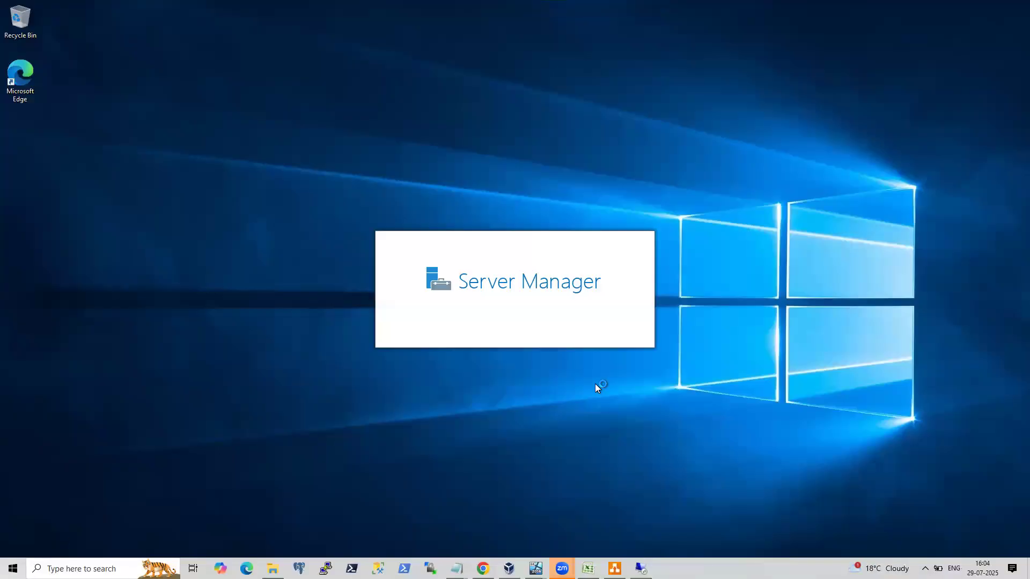
# Open the Temporary Storage (D:) drive in File Explorer to check its folders, then close the window.
pyautogui.click(117, 568)
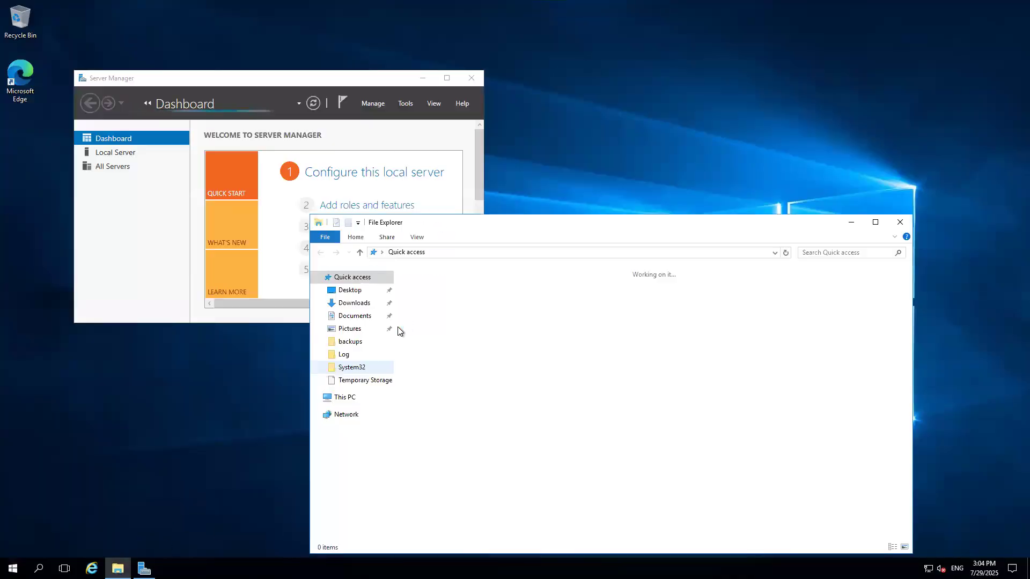
pyautogui.click(348, 399)
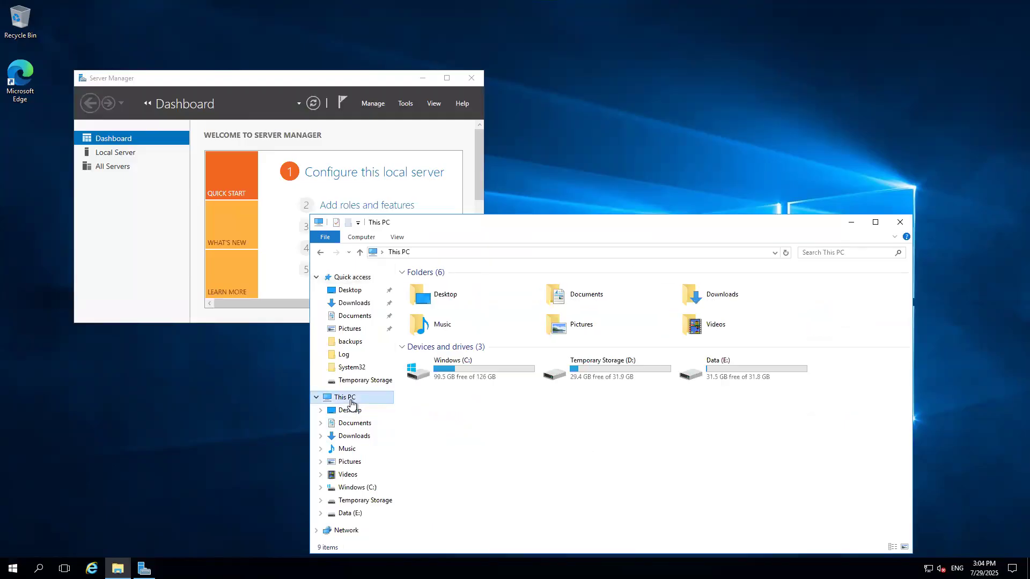
pyautogui.doubleClick(608, 377)
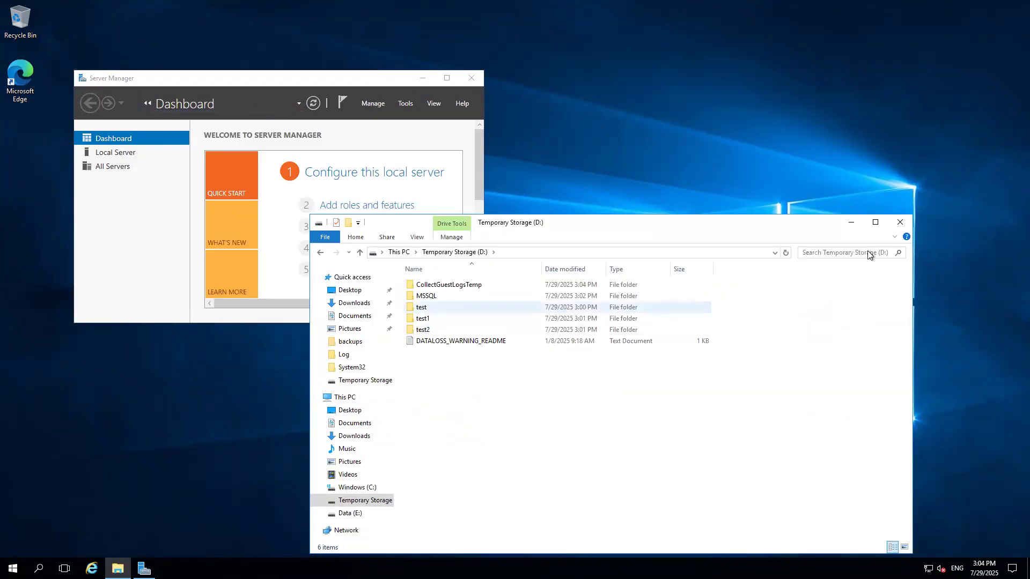
pyautogui.click(900, 223)
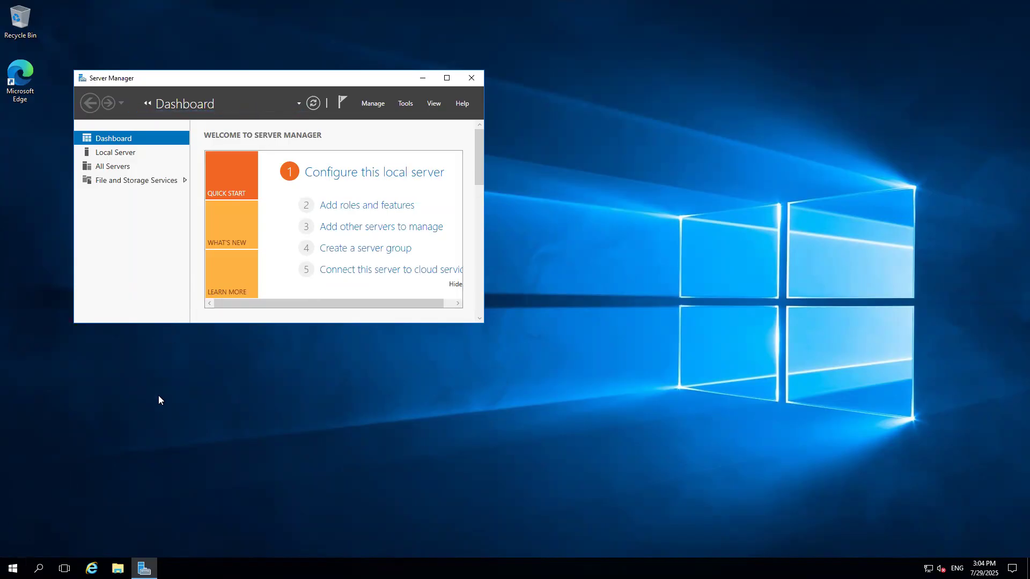
pyautogui.press('super')
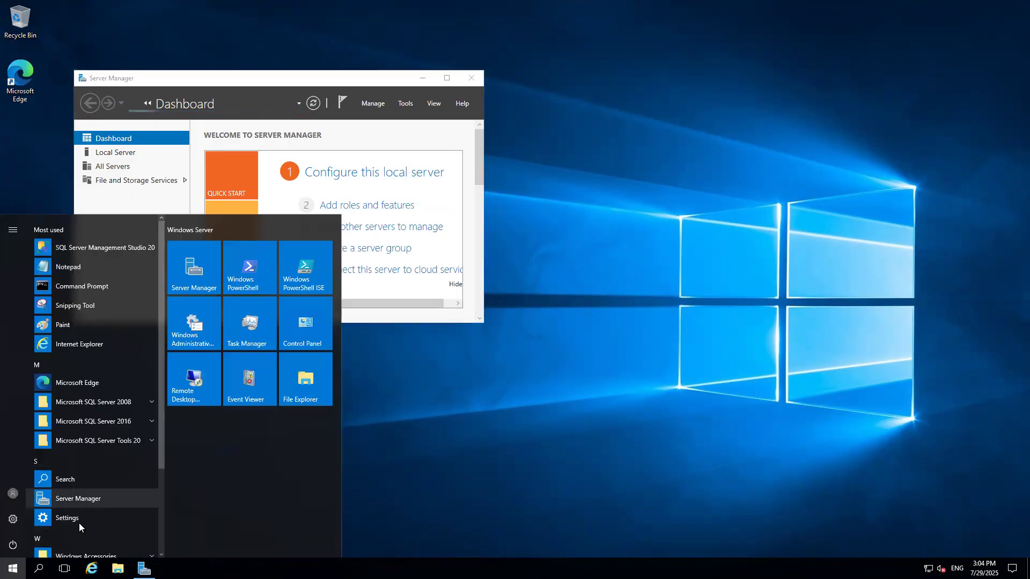
pyautogui.scroll(-3, 159, 490)
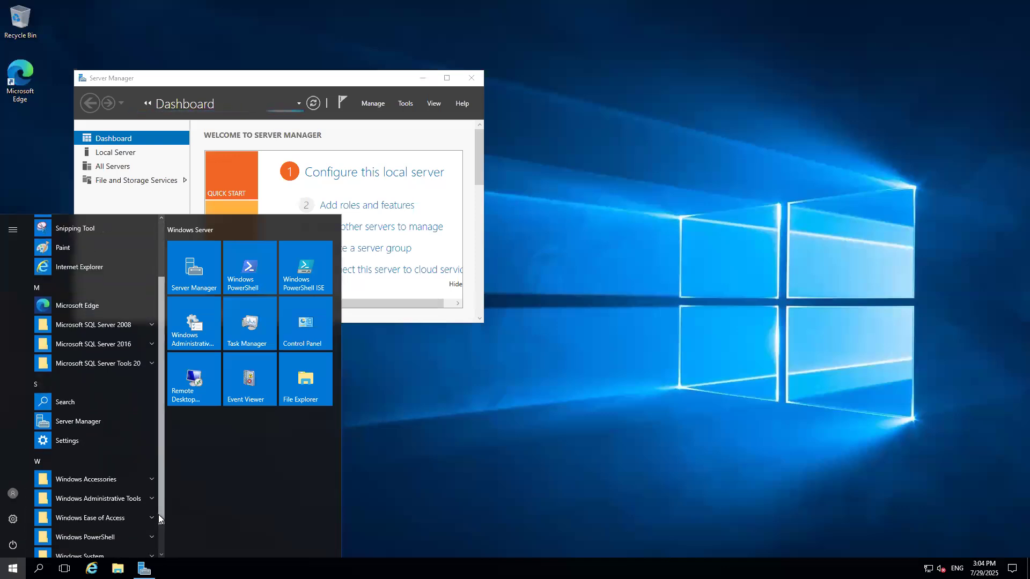
pyautogui.rightClick(13, 569)
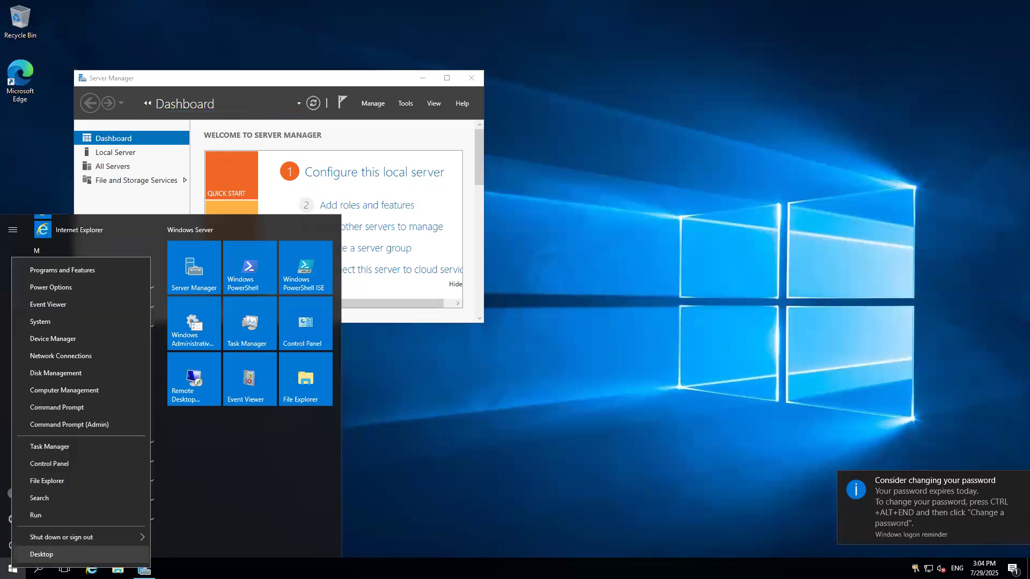
pyautogui.moveTo(80, 537)
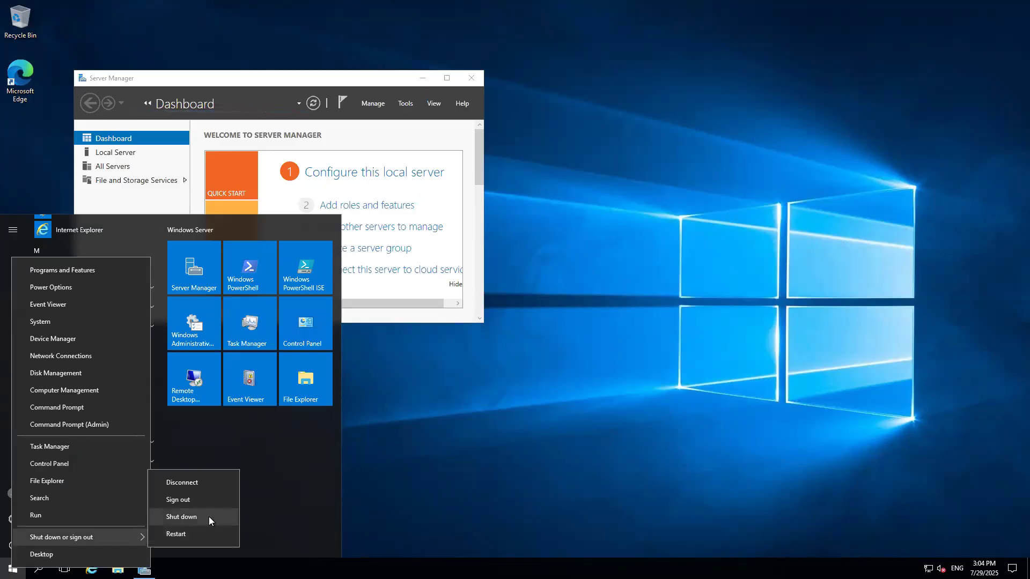
pyautogui.click(502, 380)
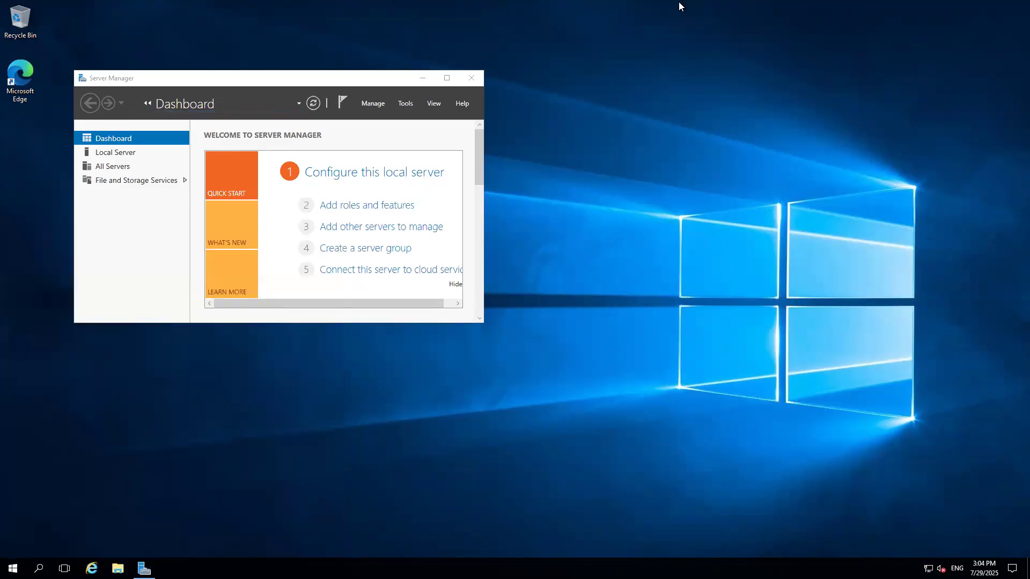
# Stop the SQL2k16Node1 virtual machine from the Azure portal's virtual machines list.
pyautogui.click(625, 6)
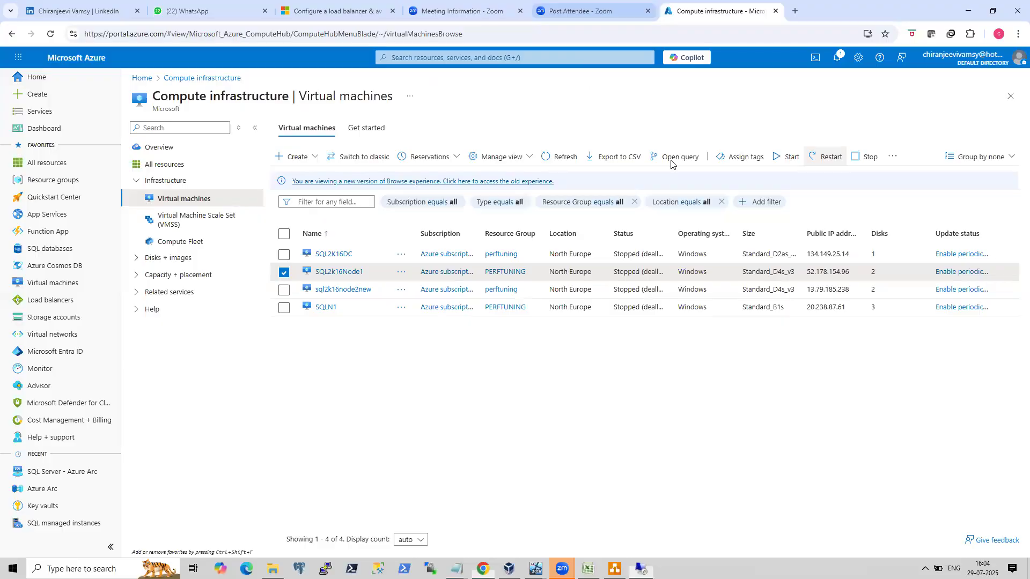
pyautogui.click(855, 157)
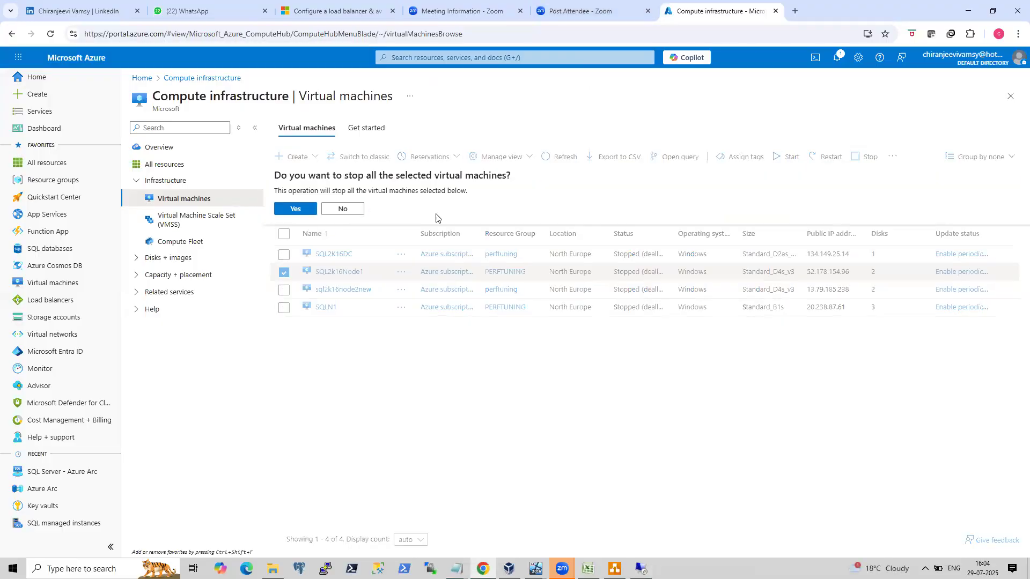
pyautogui.click(295, 209)
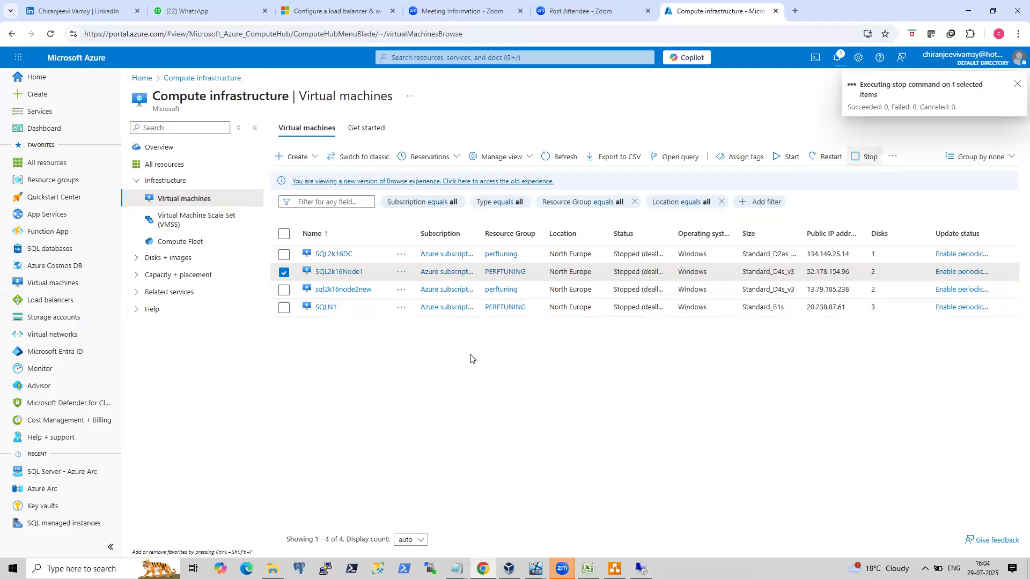
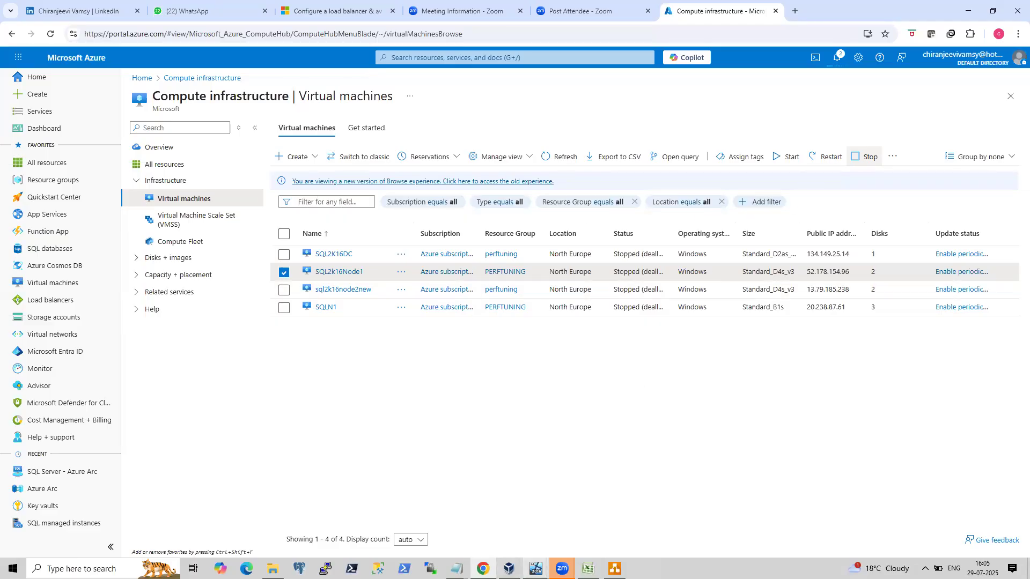
# Switch to the onpremSQLNode2 virtual machine and open Failover Cluster Manager by running cluadmin.msc.
pyautogui.moveTo(536, 569)
pyautogui.click(421, 520)
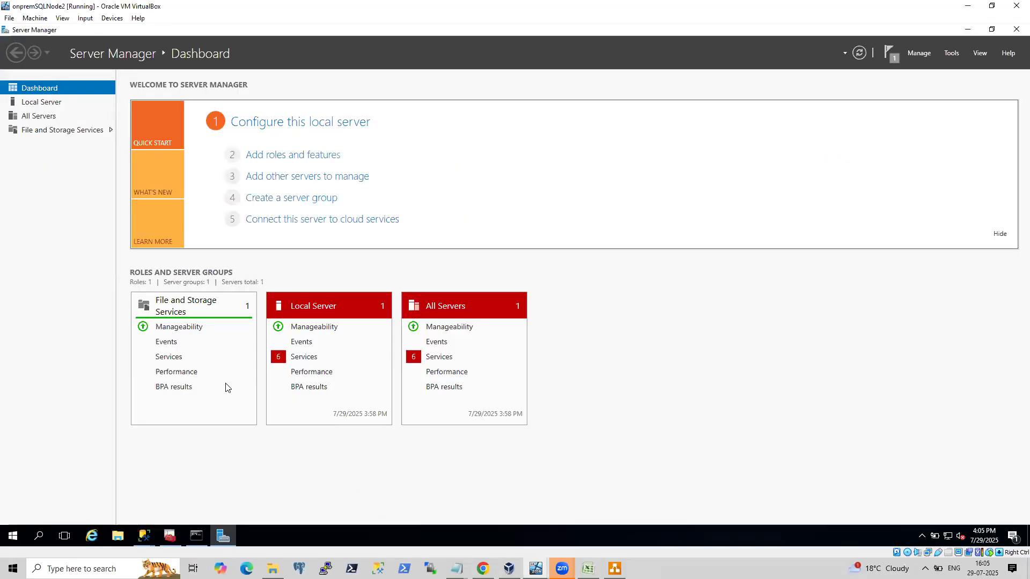
pyautogui.rightClick(14, 536)
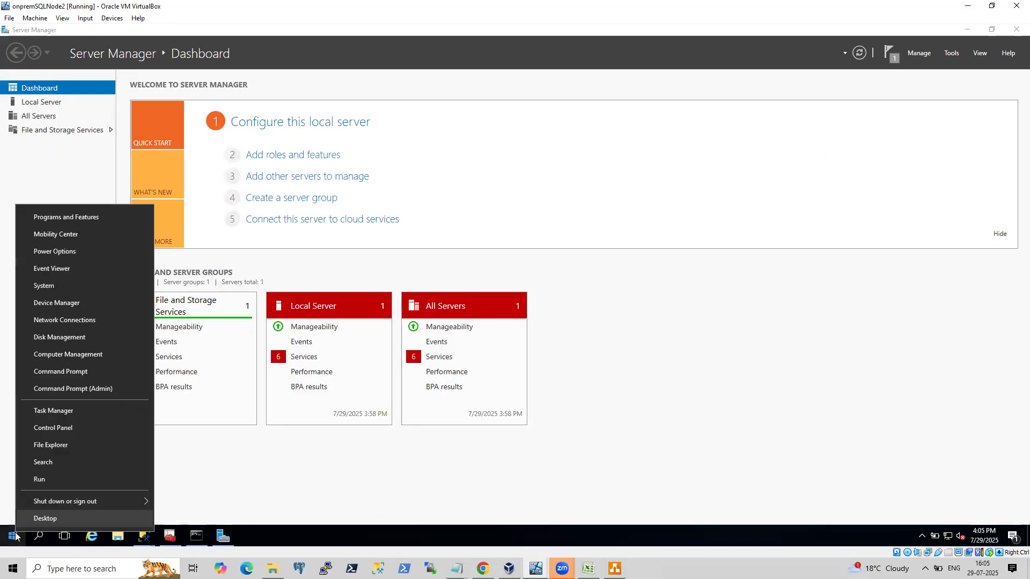
pyautogui.click(79, 479)
pyautogui.write('cluad')
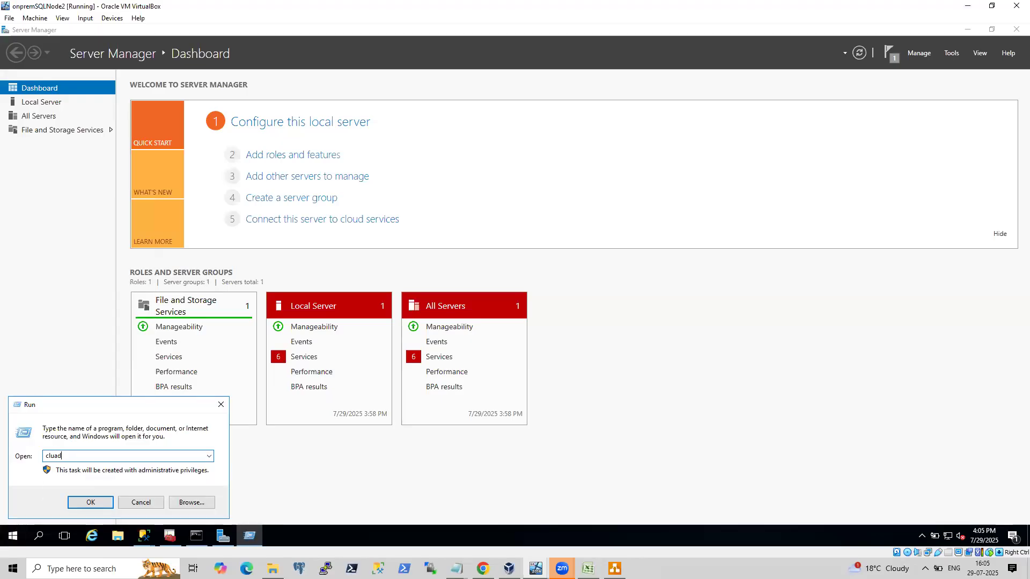
pyautogui.write('min.msc')
pyautogui.press('Return')
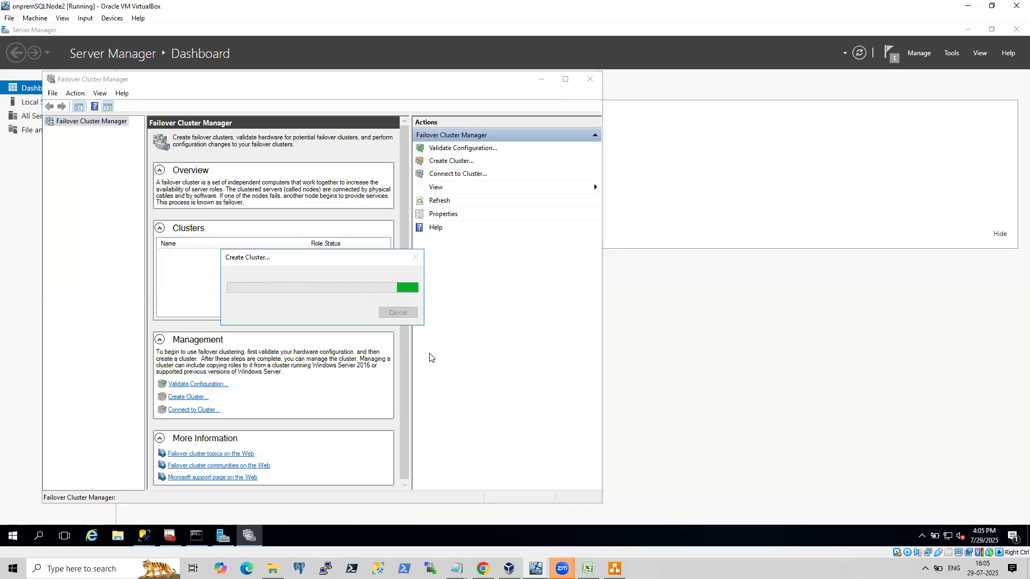
pyautogui.click(273, 568)
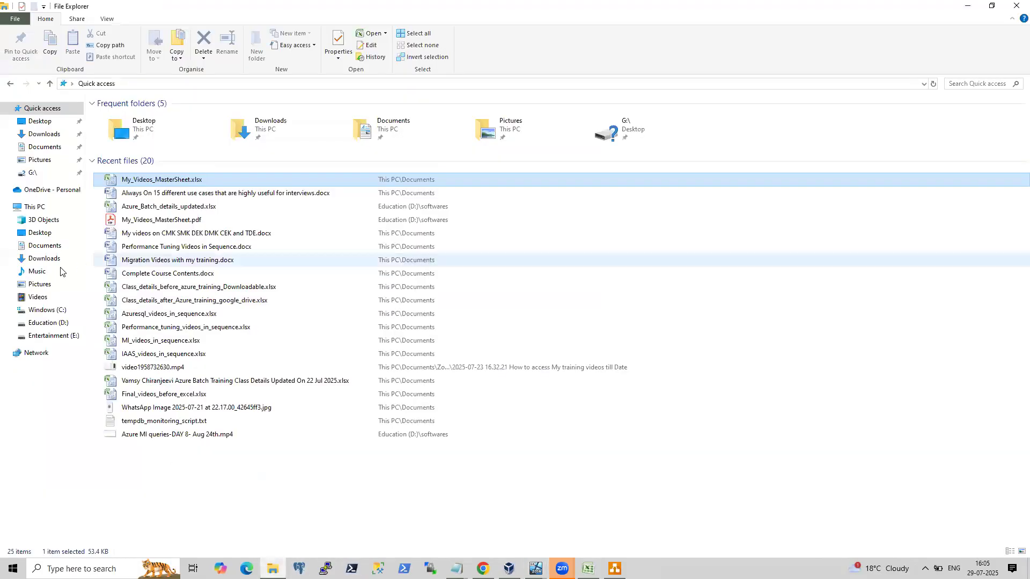
pyautogui.click(37, 208)
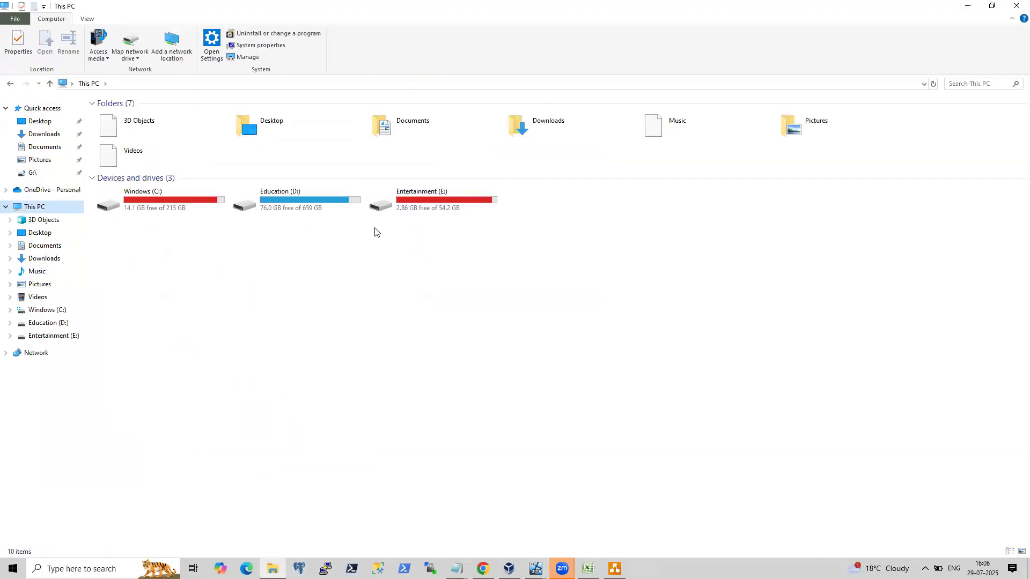
pyautogui.click(967, 6)
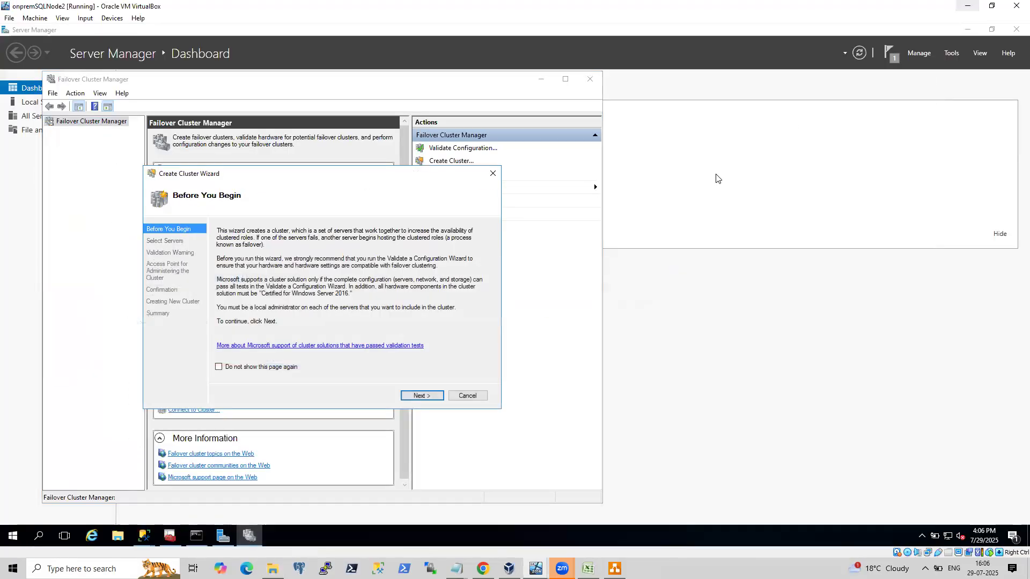
# Try to browse for servers in the Create Cluster Wizard, then close Server Manager and return to Failover Cluster Manager.
pyautogui.click(423, 397)
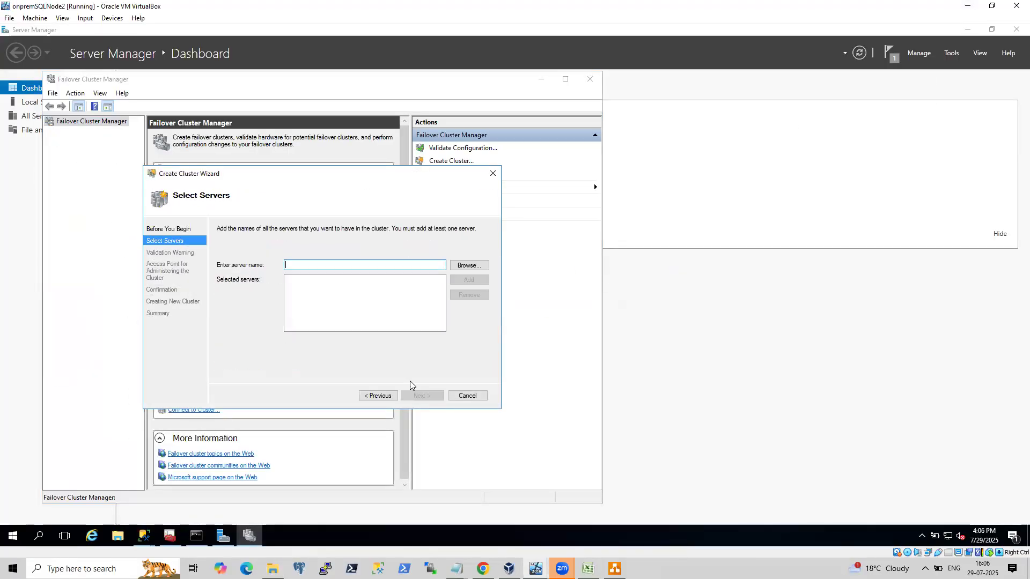
pyautogui.click(470, 266)
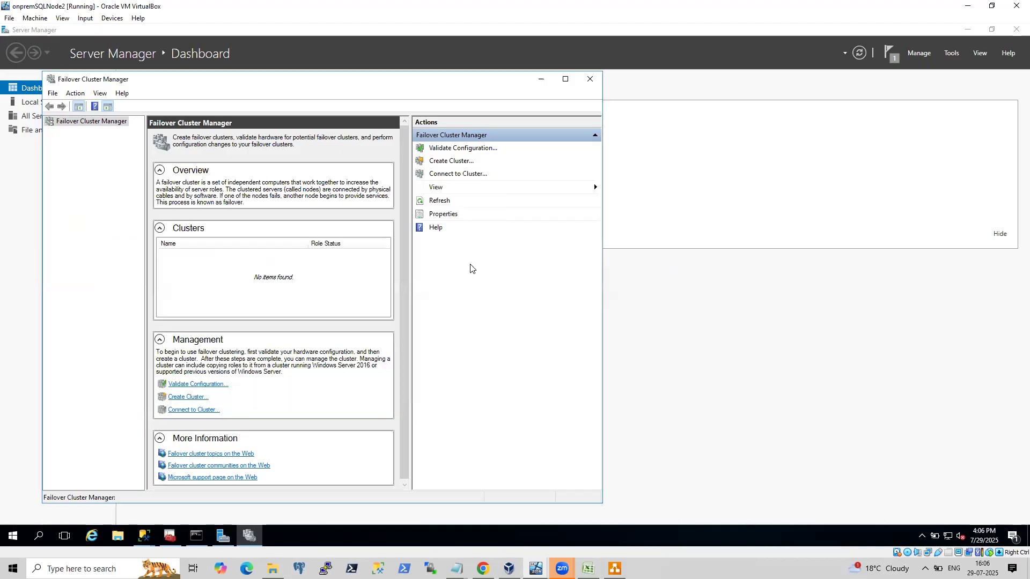
pyautogui.click(255, 532)
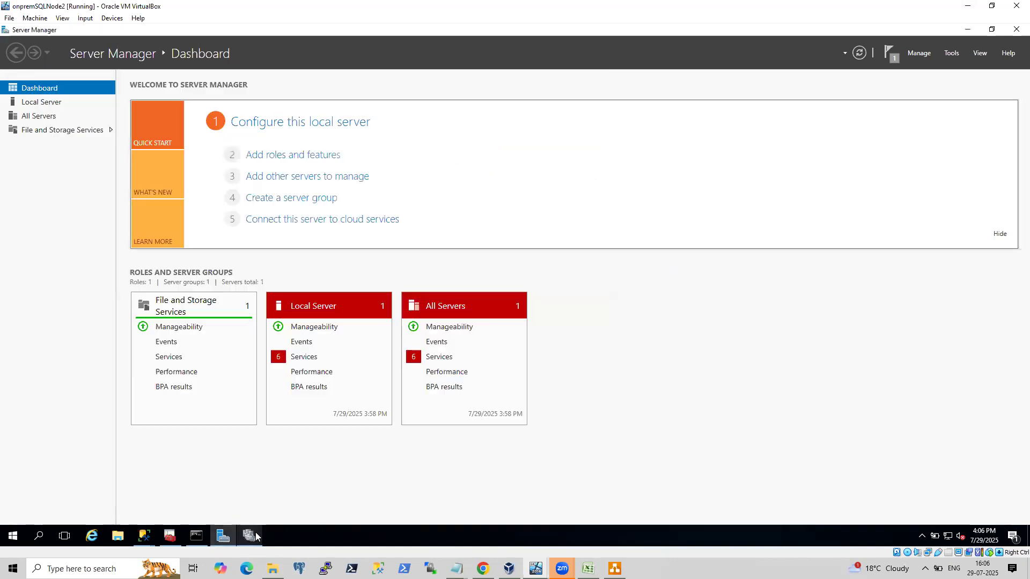
pyautogui.click(1016, 29)
pyautogui.click(222, 535)
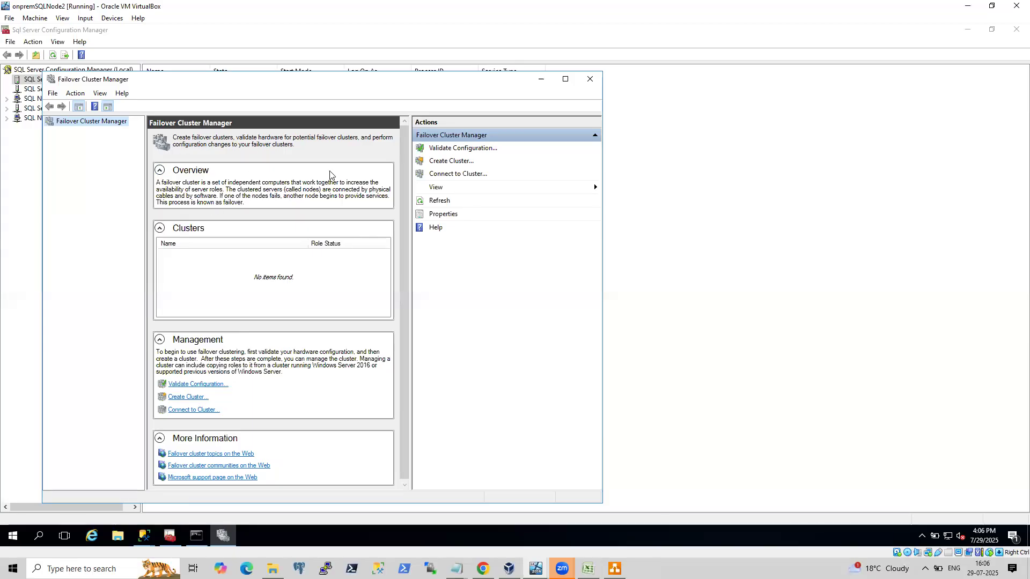
# Relaunch the Create Cluster Wizard twice and try browsing for servers again.
pyautogui.click(462, 163)
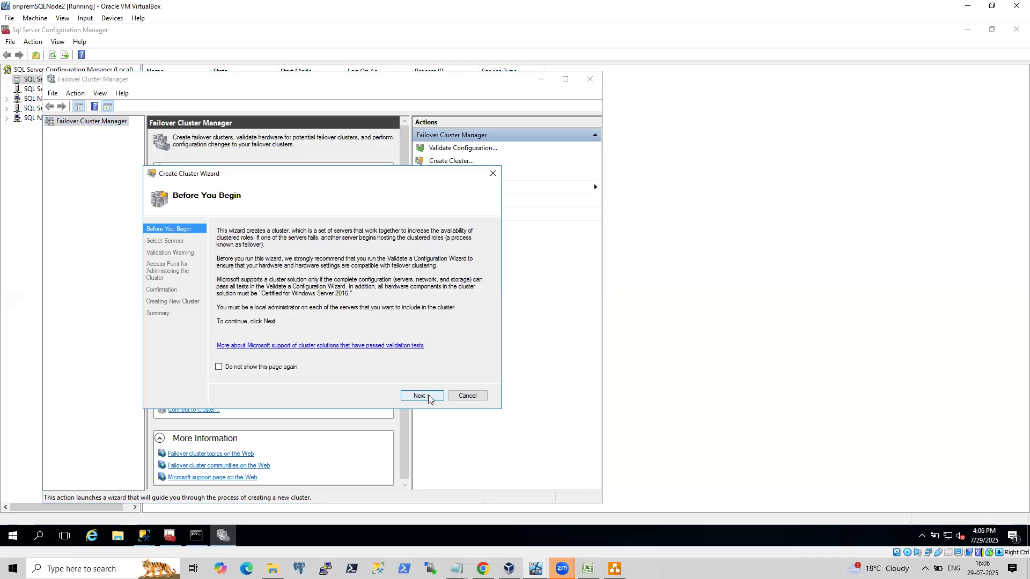
pyautogui.click(428, 395)
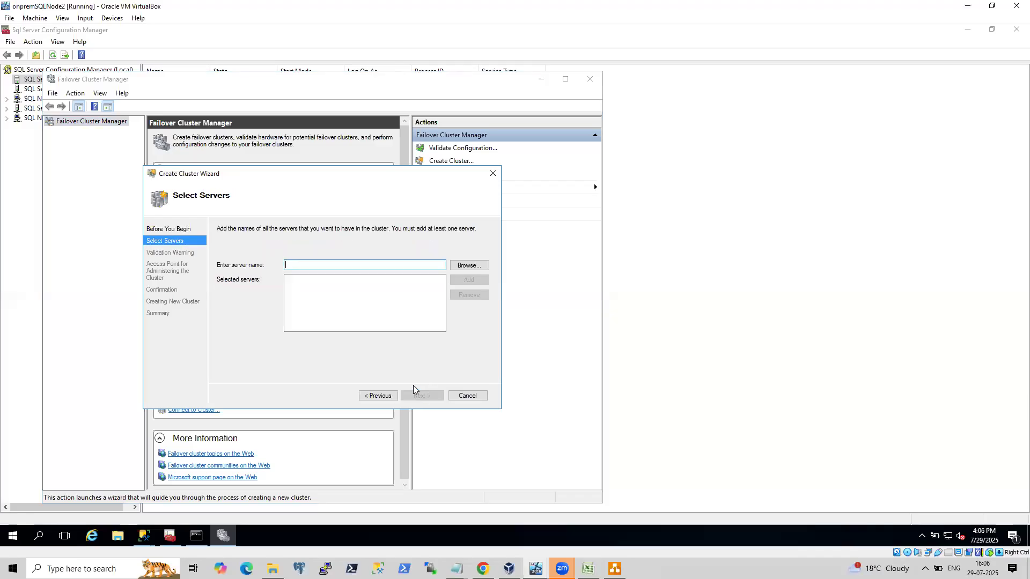
pyautogui.click(465, 267)
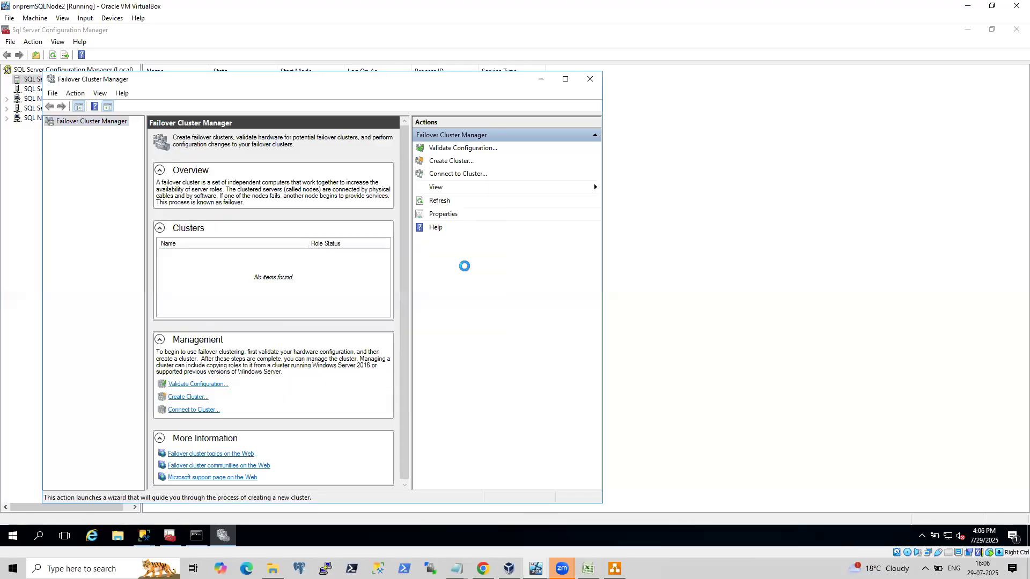
pyautogui.click(455, 162)
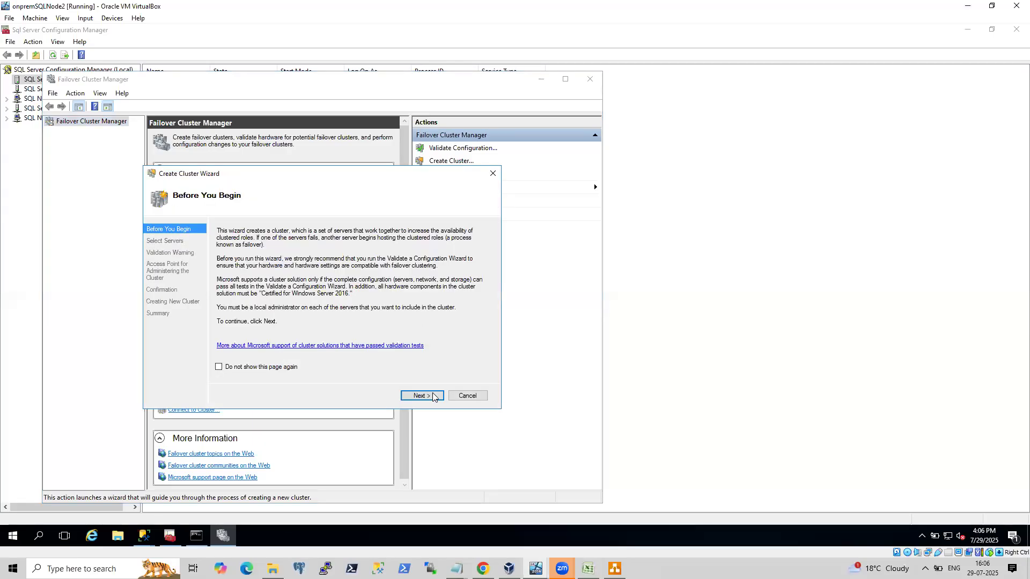
pyautogui.click(421, 395)
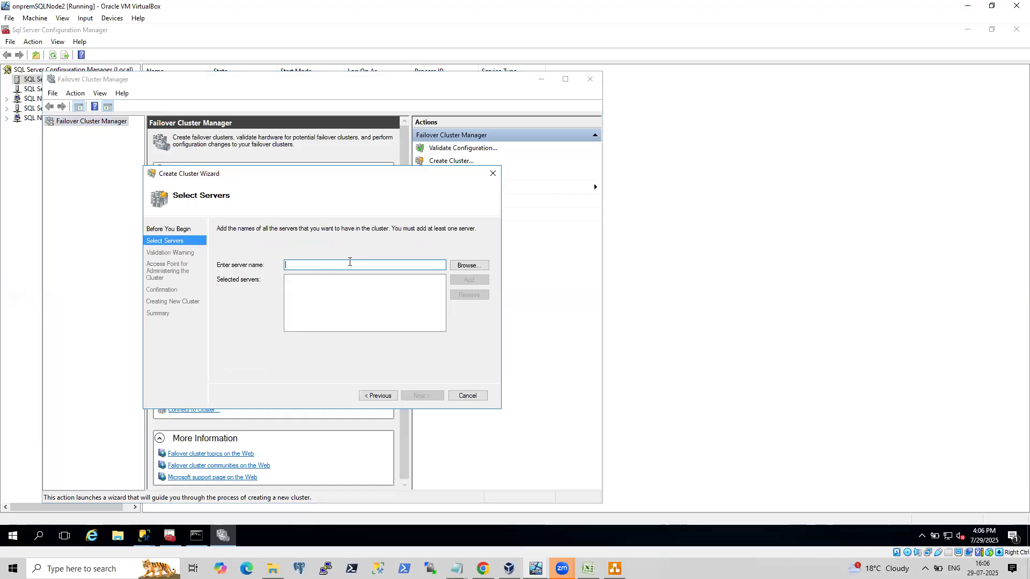
pyautogui.click(469, 267)
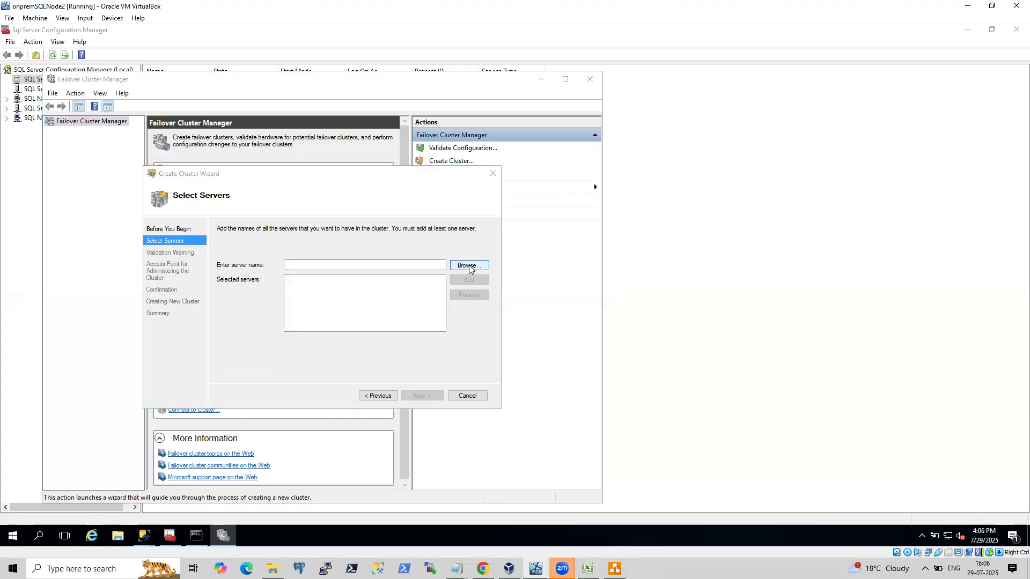
pyautogui.click(458, 148)
pyautogui.click(418, 397)
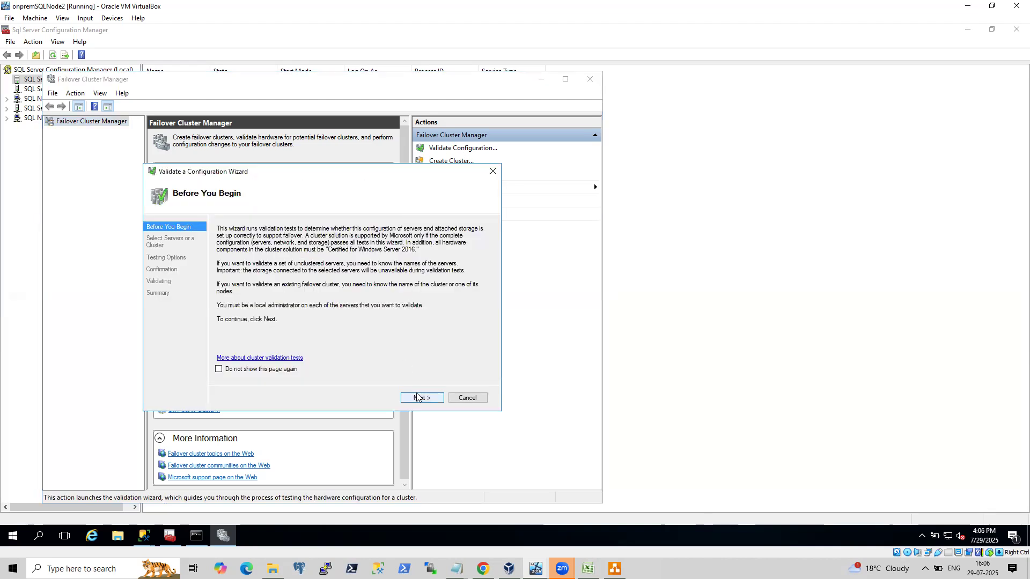
pyautogui.press('Escape')
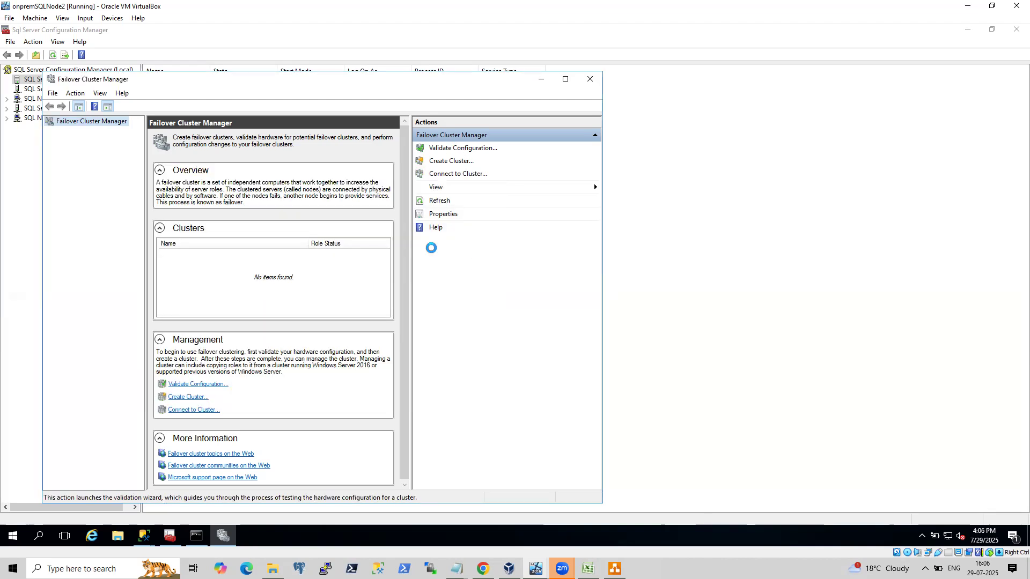
# Start the Create Cluster Wizard, then run hostname in the command prompt and copy this node's host name.
pyautogui.click(453, 161)
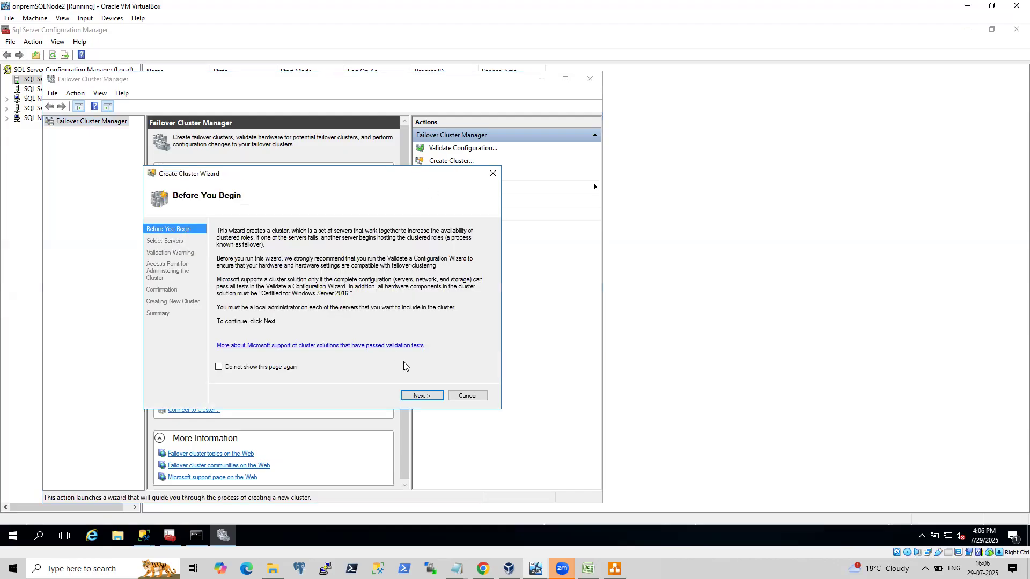
pyautogui.click(198, 535)
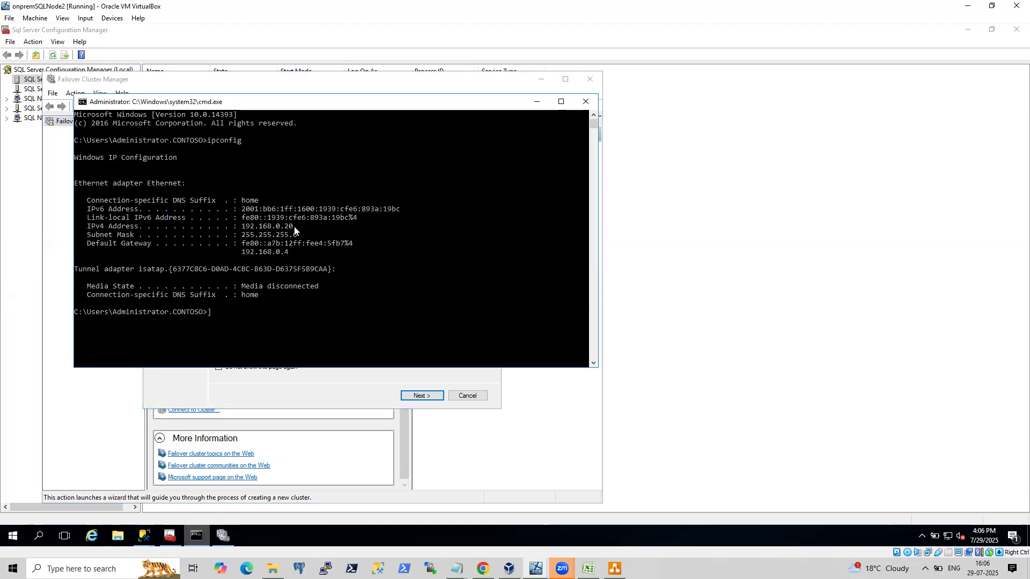
pyautogui.write('hostname')
pyautogui.press('Return')
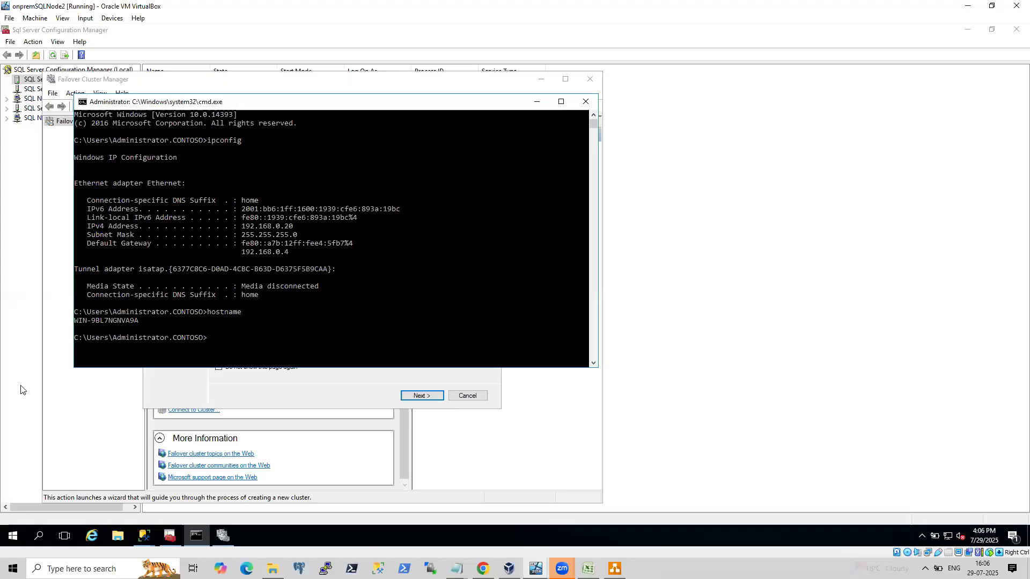
pyautogui.moveTo(75, 323); pyautogui.dragTo(138, 326)
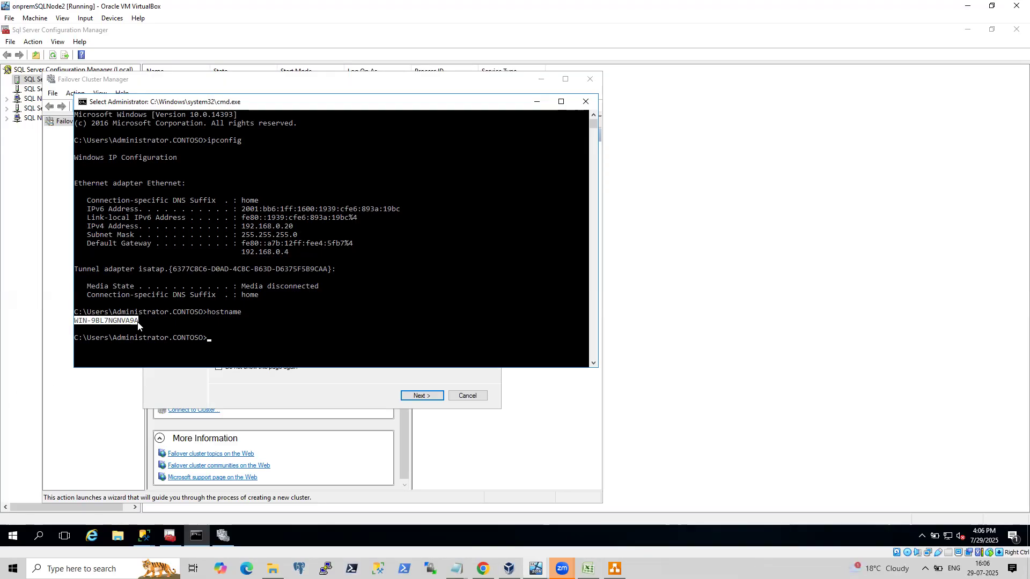
pyautogui.hotkey('ctrl', 'c')
pyautogui.click(536, 101)
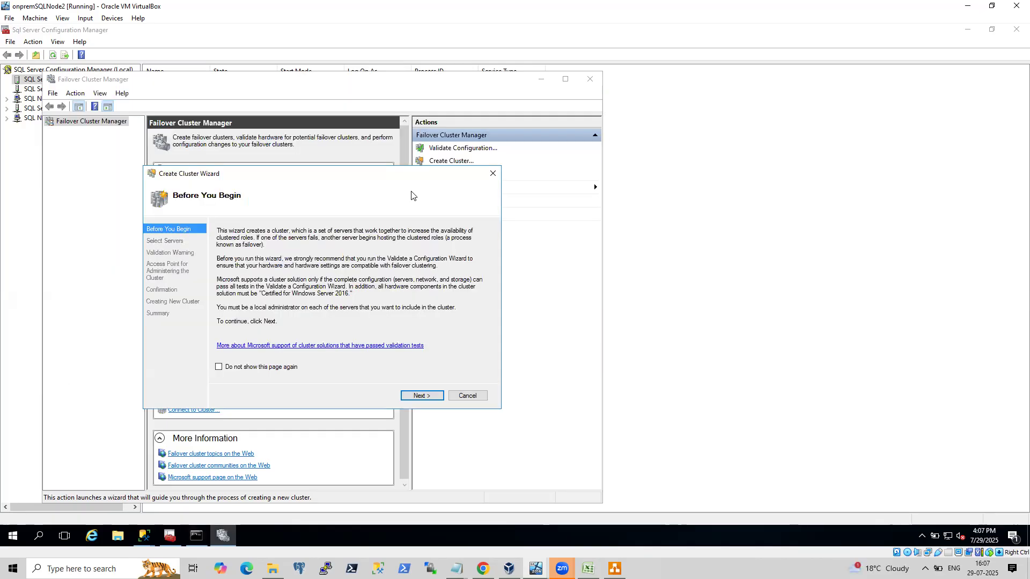
# Add the copied host name as a selected server on the wizard's Select Servers page.
pyautogui.click(421, 397)
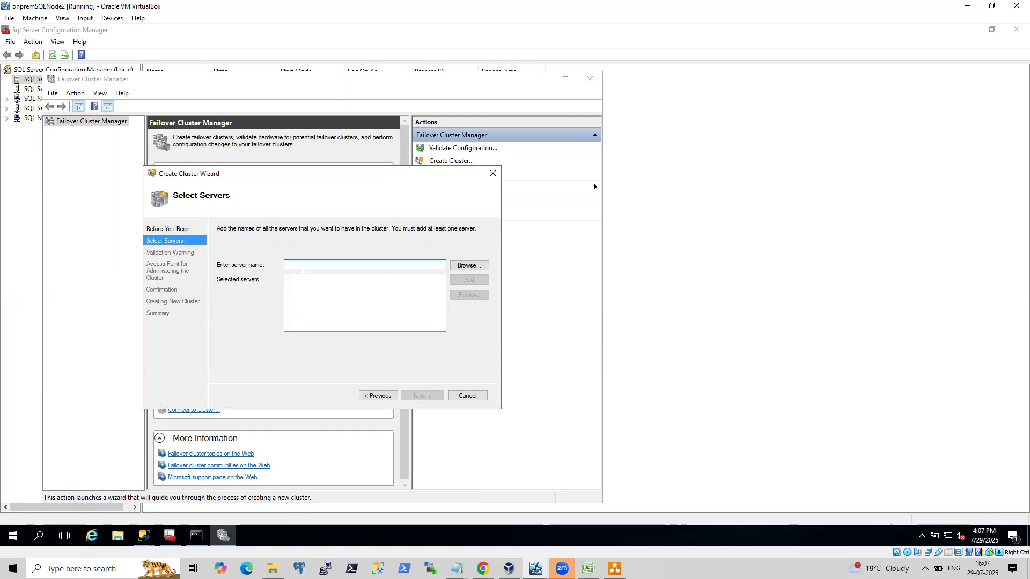
pyautogui.hotkey('ctrl', 'v')
pyautogui.click(472, 279)
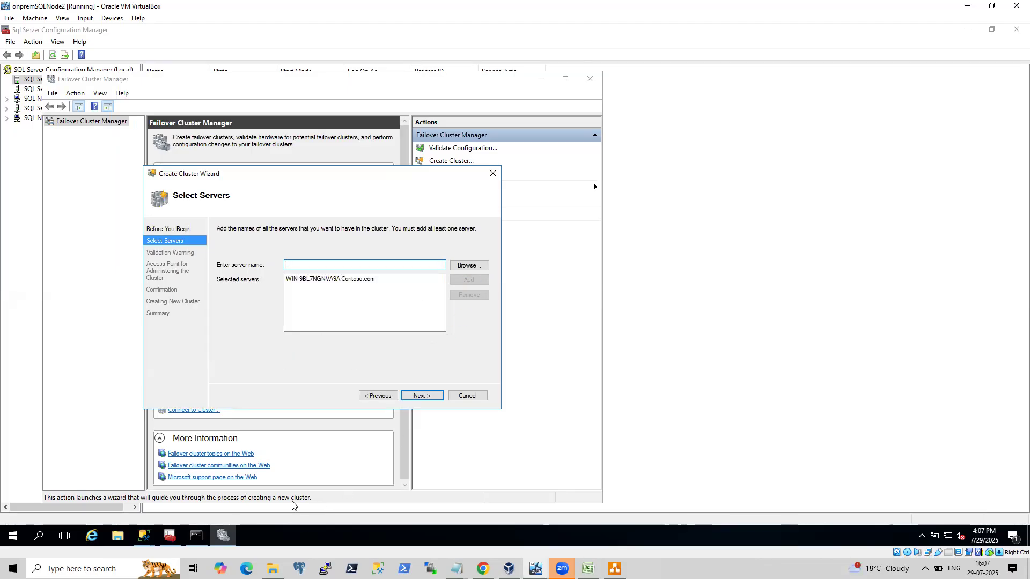
# Switch to the onpremsql virtual machine window and bring up its sign-in screen.
pyautogui.click(509, 568)
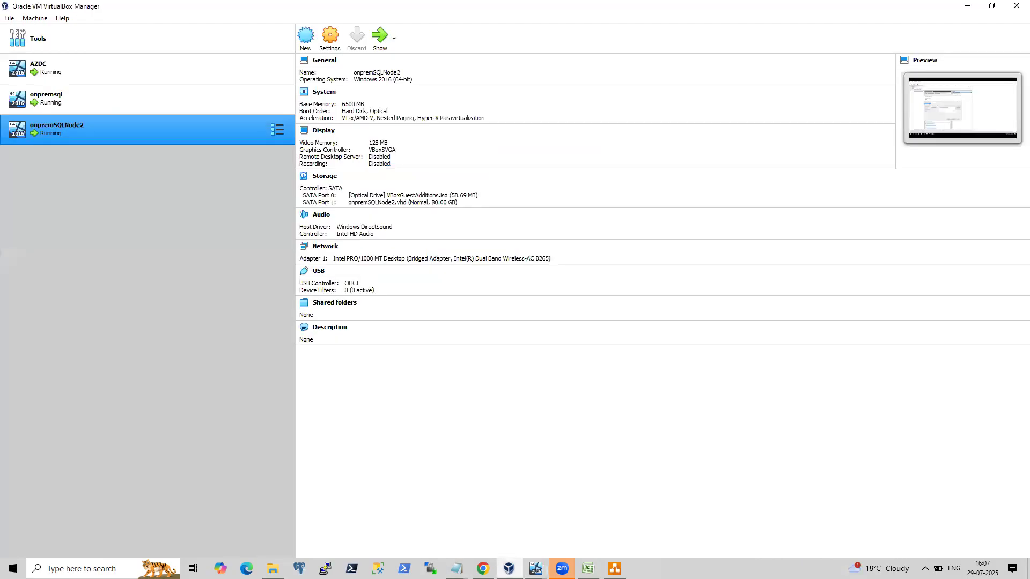
pyautogui.click(77, 102)
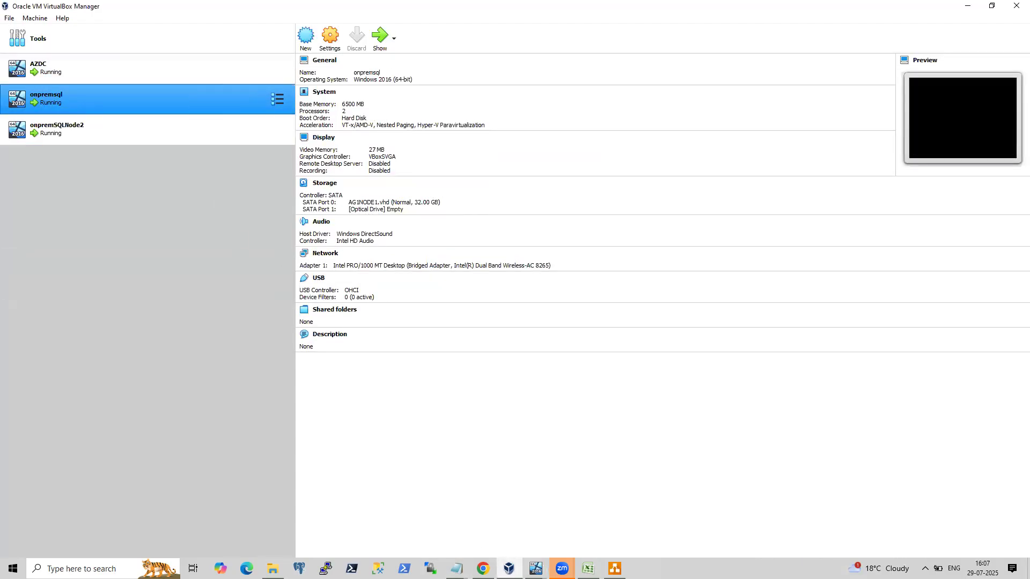
pyautogui.moveTo(536, 568)
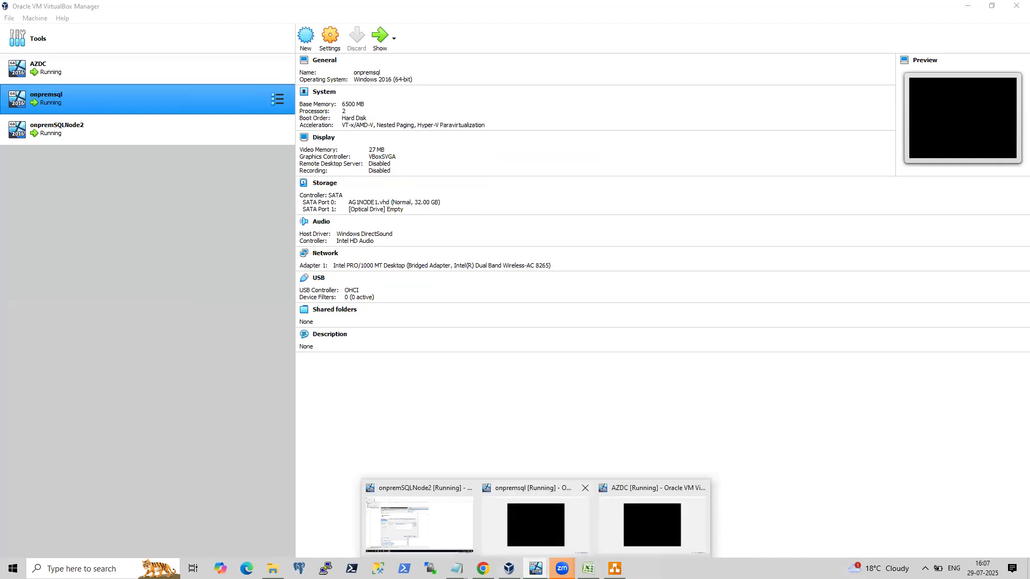
pyautogui.click(548, 534)
pyautogui.hotkey('ctrl', 'alt', 'Delete')
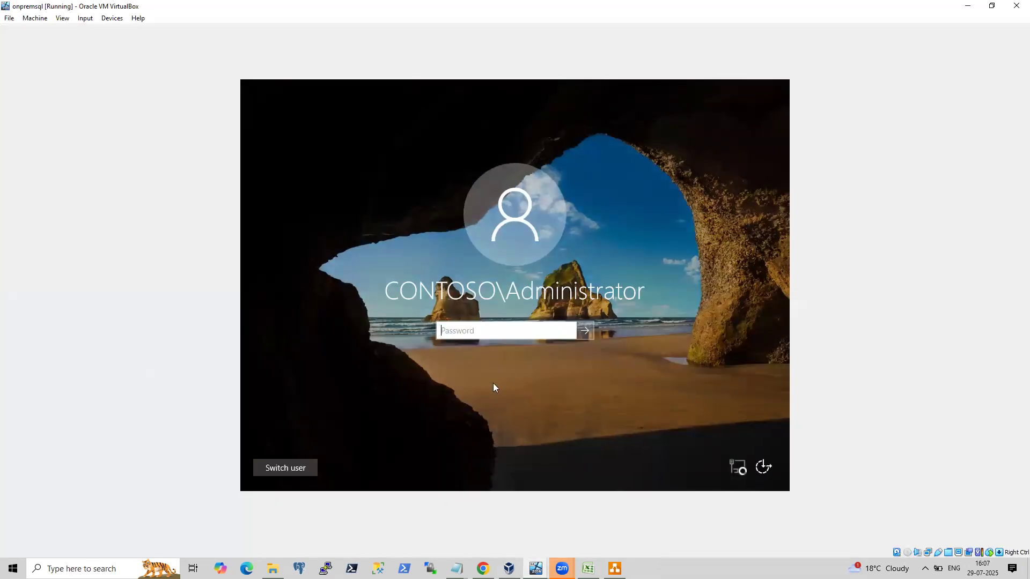
# Sign in to the onpremsql administrator account by entering the account password, retrying after a rejected attempt.
pyautogui.write('•••••••••••')
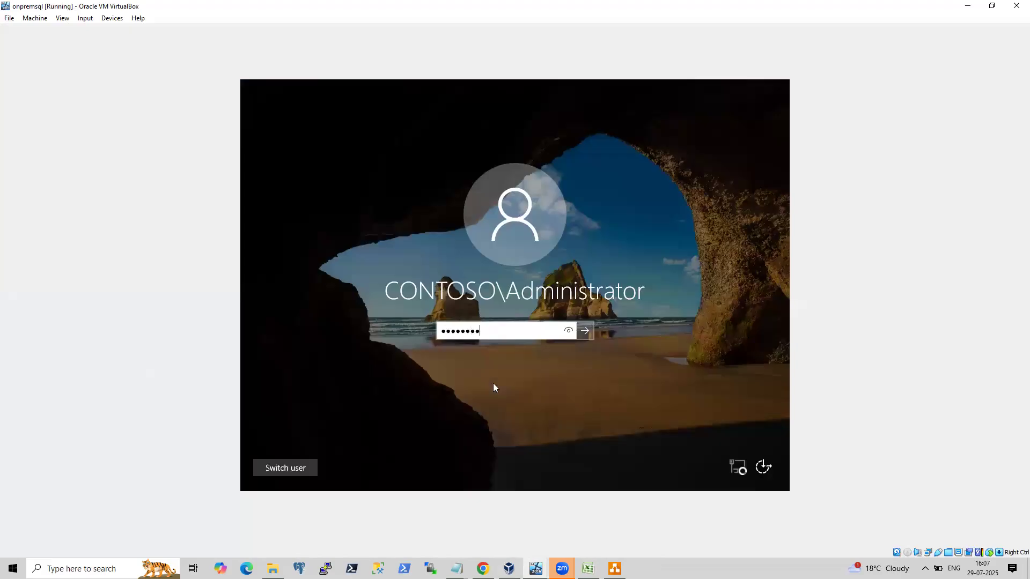
pyautogui.press('Return')
pyautogui.press('Return')
pyautogui.write('••••••••••••')
pyautogui.press('Return')
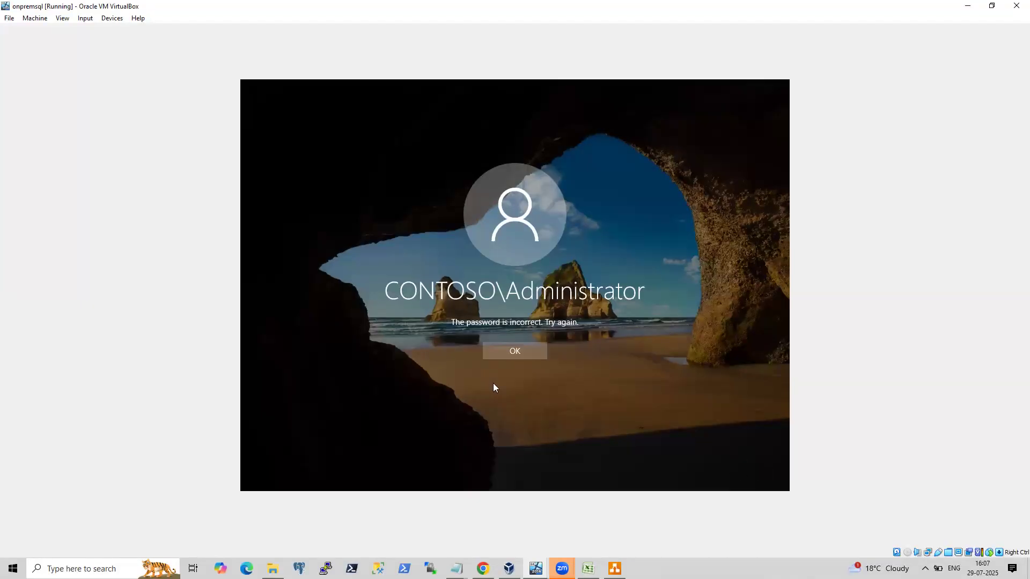
pyautogui.click(519, 350)
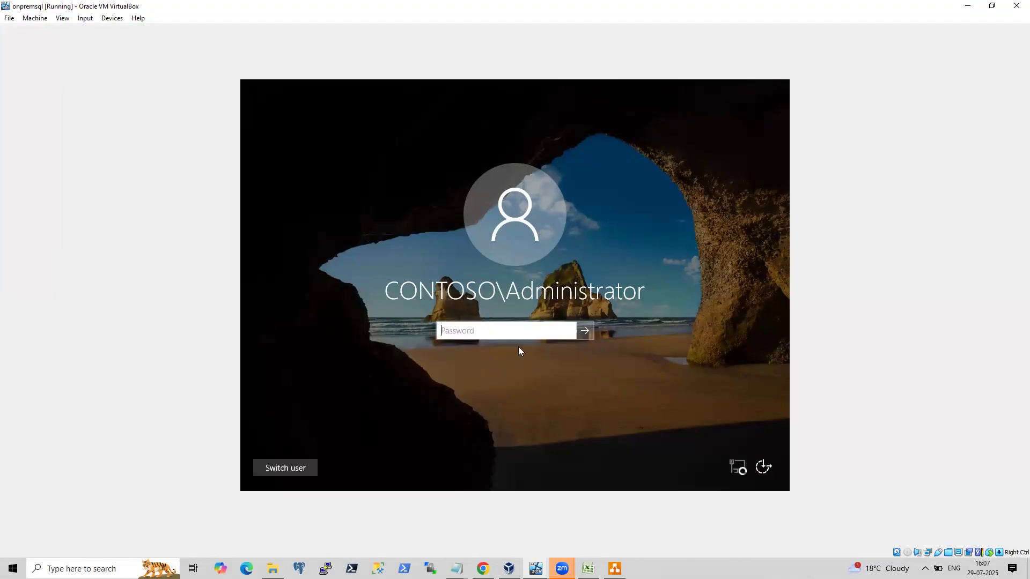
pyautogui.write('•••••••••')
pyautogui.press('Return')
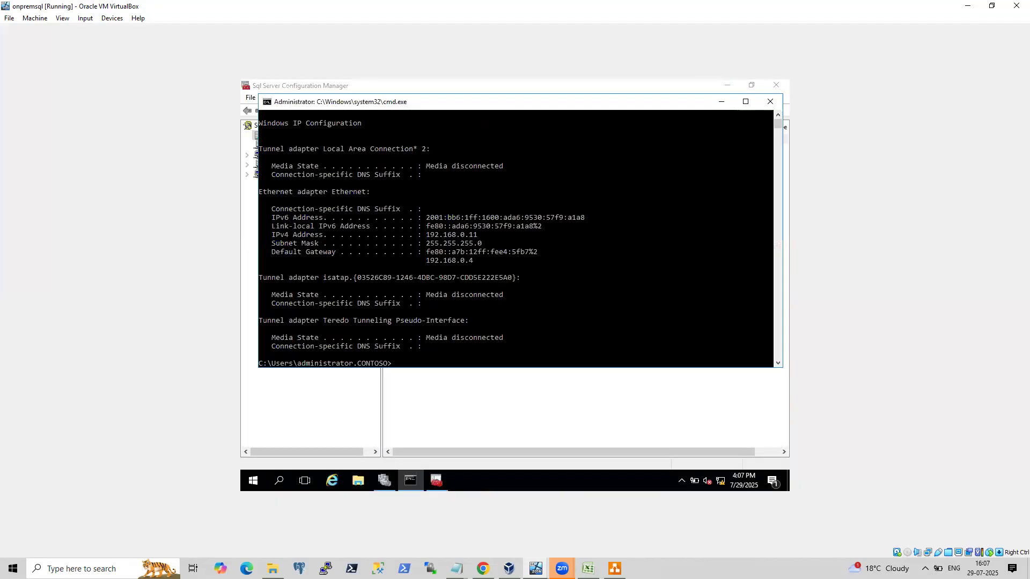
# Run hostname in the onpremsql command prompt to get its computer name.
pyautogui.write('tname')
pyautogui.press('Return')
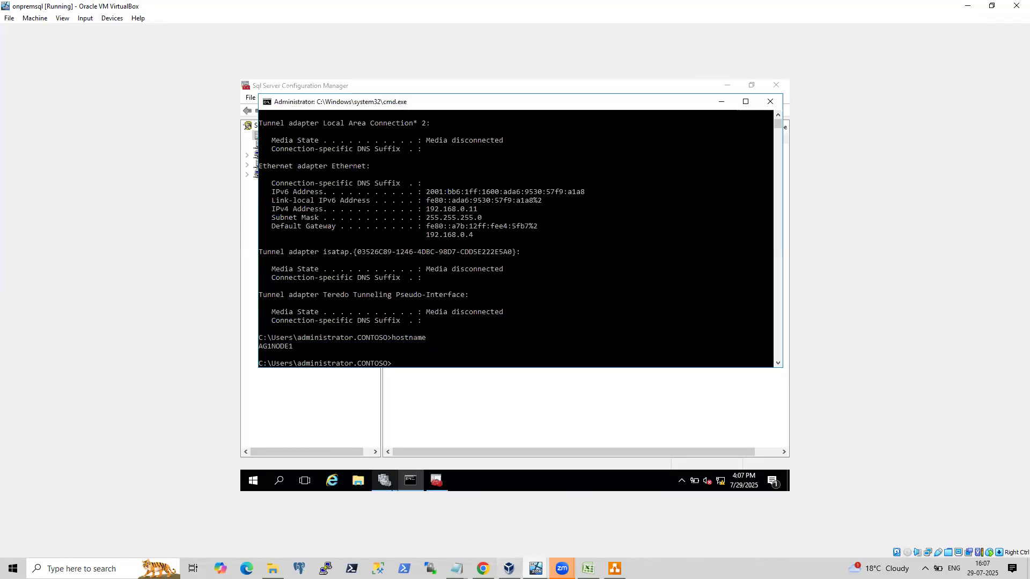
# Switch to the onpremSQLNode2 window and try adding AG1NODE1 as a server on the wizard's Select Servers page.
pyautogui.moveTo(384, 481)
pyautogui.moveTo(509, 569)
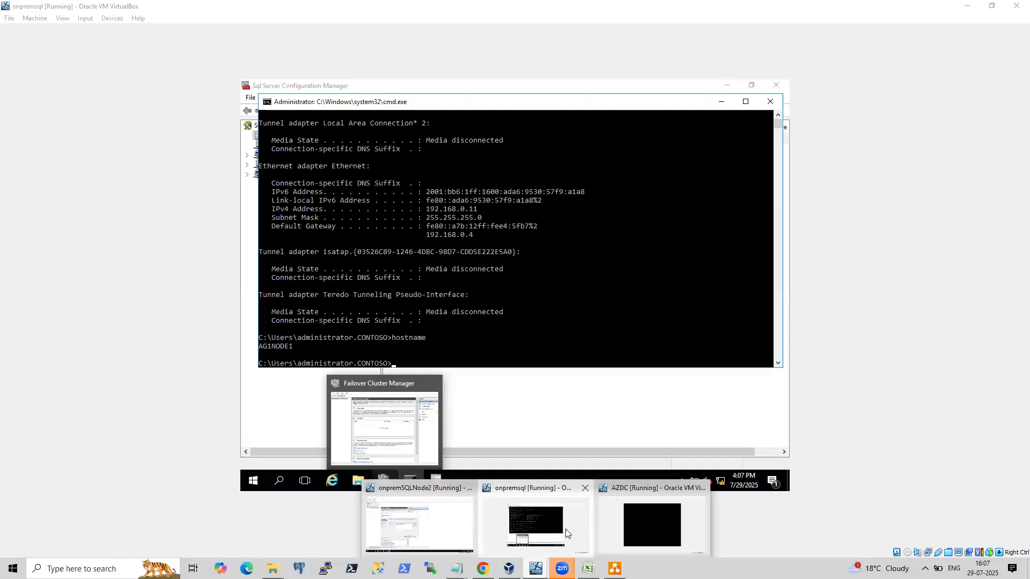
pyautogui.click(418, 536)
pyautogui.write('A')
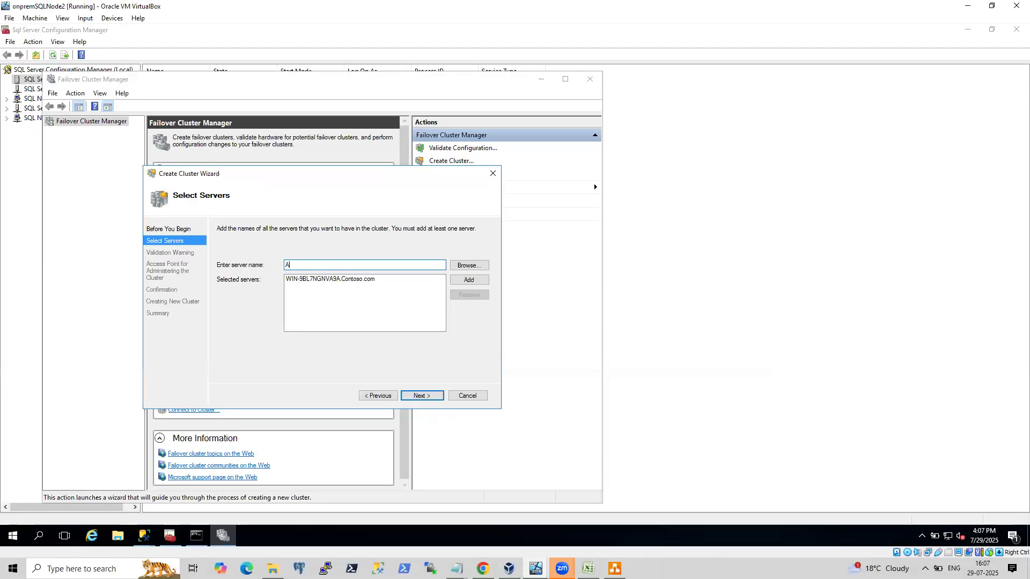
pyautogui.write('G1NODE1')
pyautogui.click(472, 279)
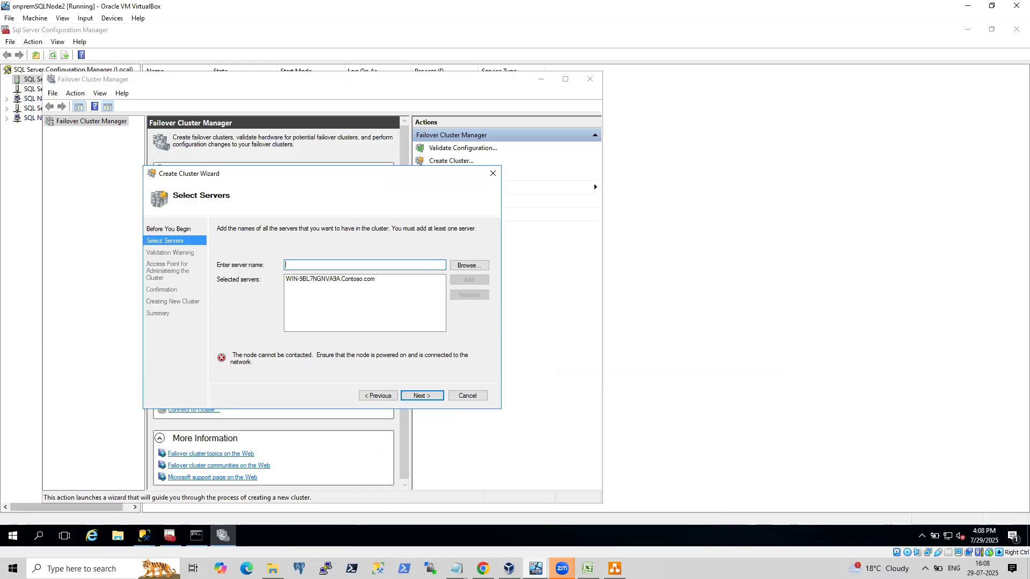
pyautogui.click(509, 569)
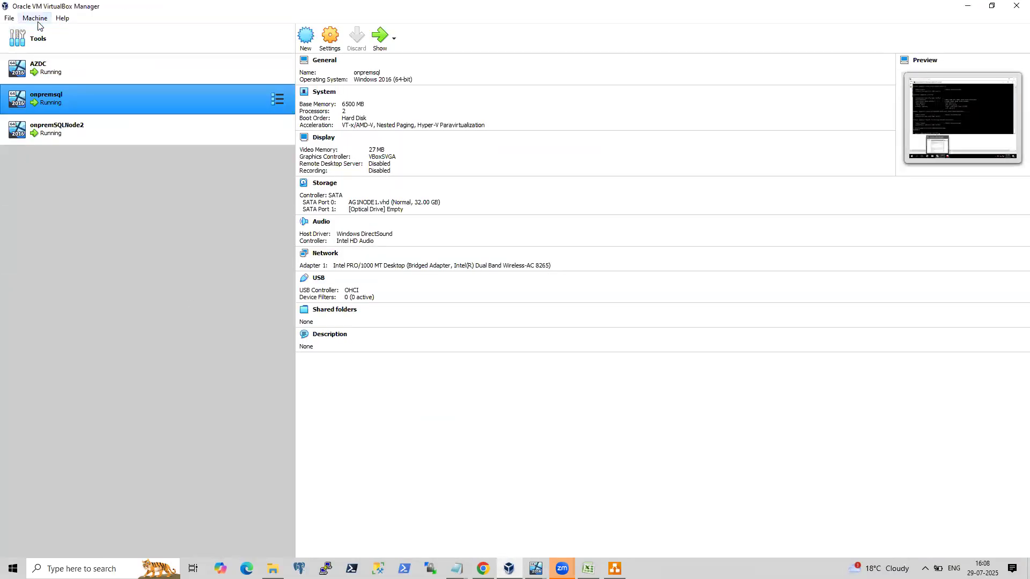
pyautogui.click(121, 134)
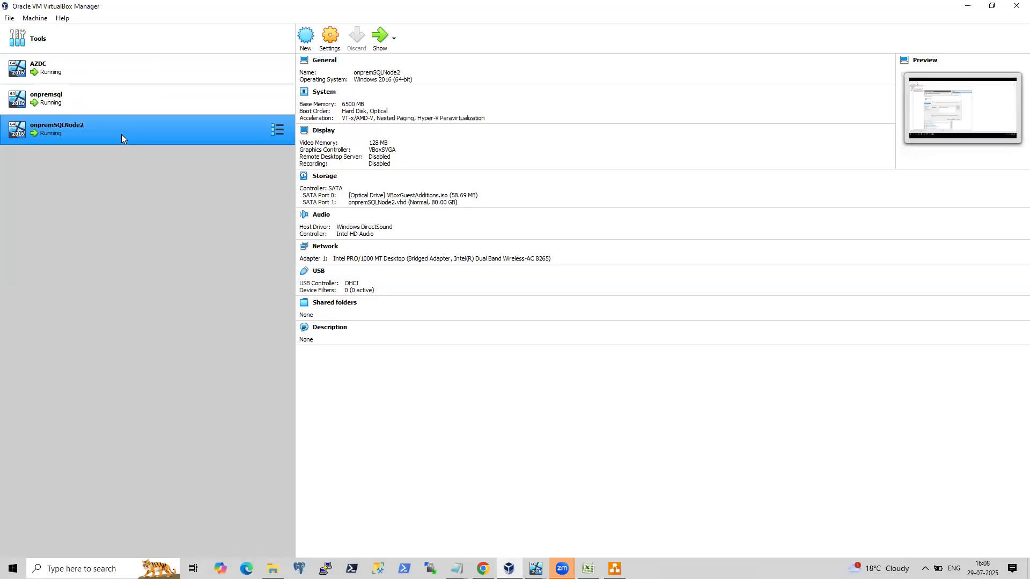
pyautogui.click(107, 109)
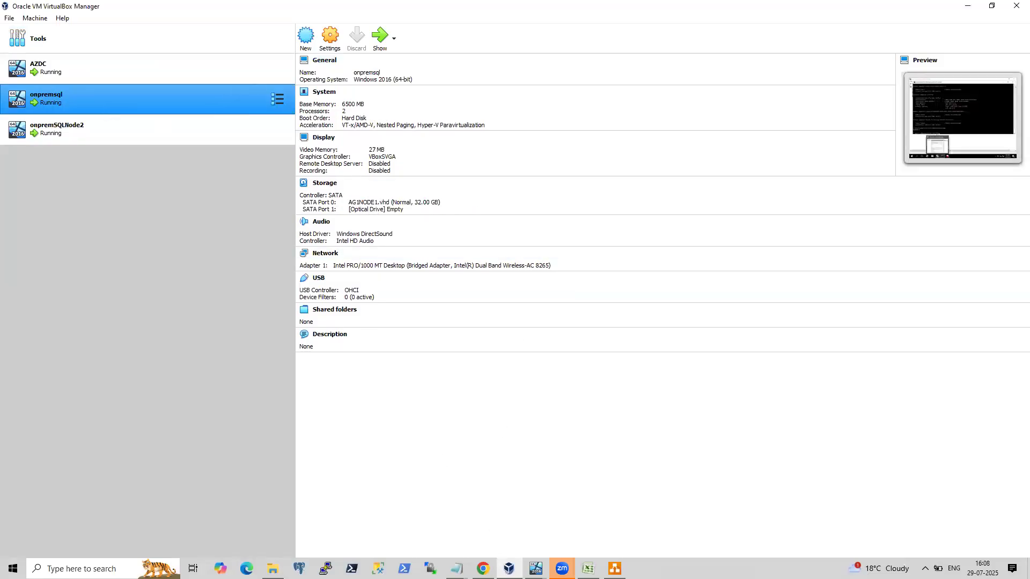
pyautogui.click(535, 568)
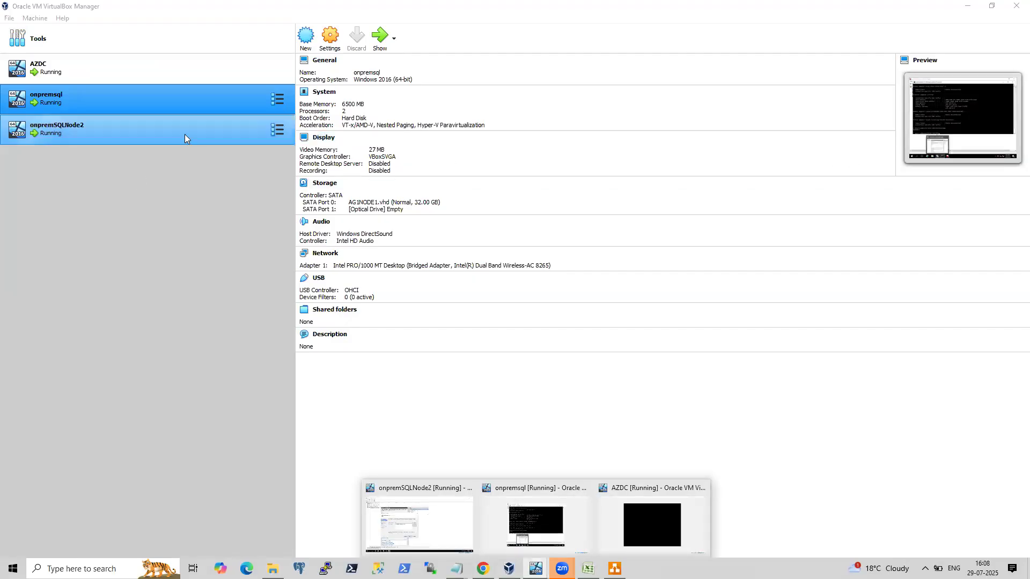
pyautogui.click(145, 97)
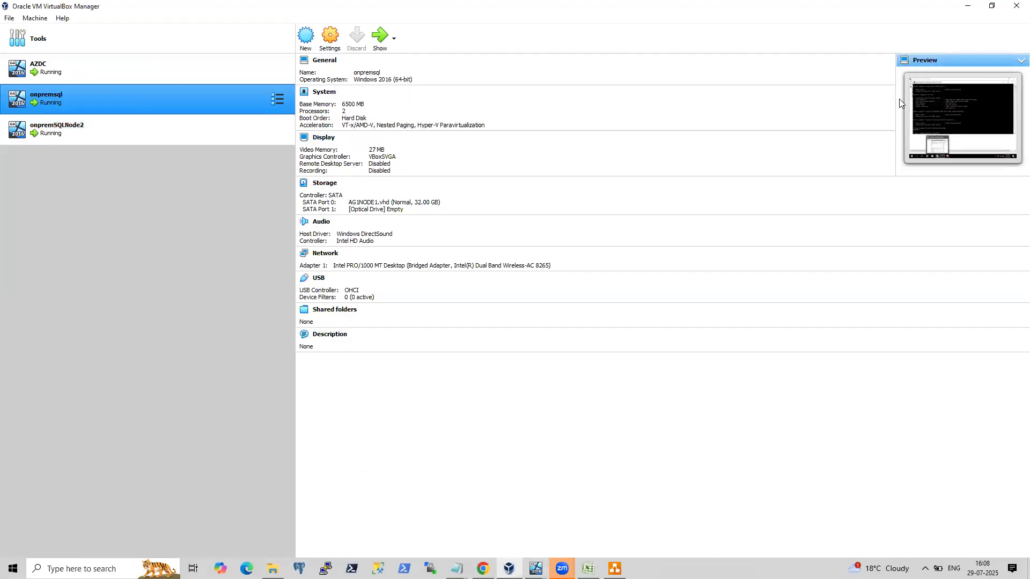
pyautogui.moveTo(535, 568)
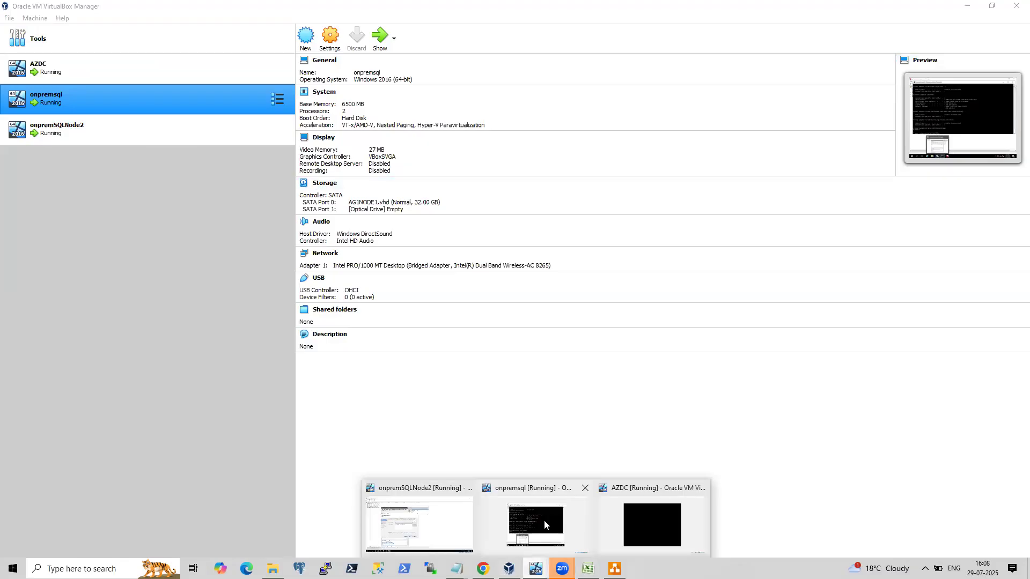
pyautogui.click(544, 520)
pyautogui.click(665, 421)
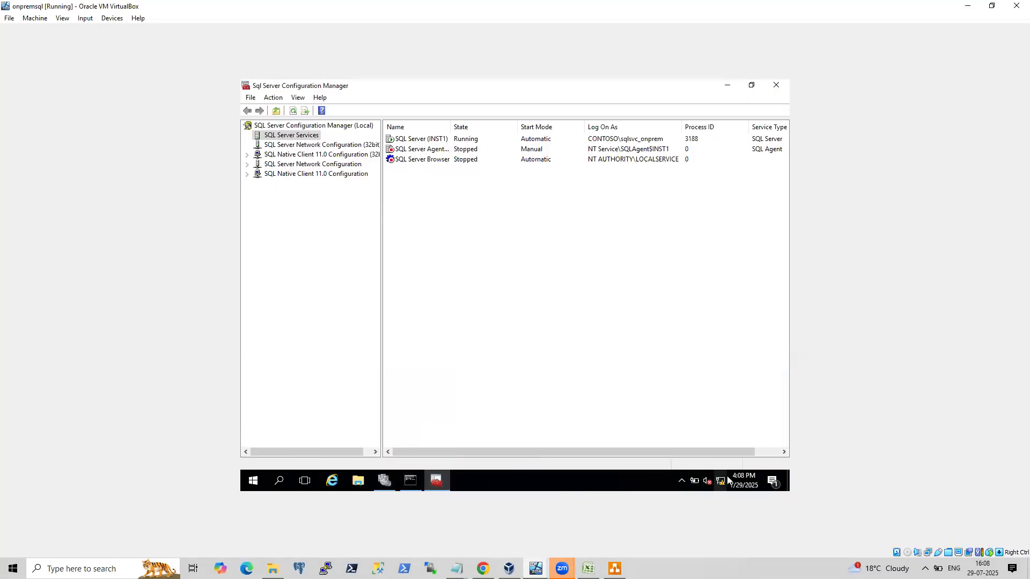
pyautogui.moveTo(740, 483)
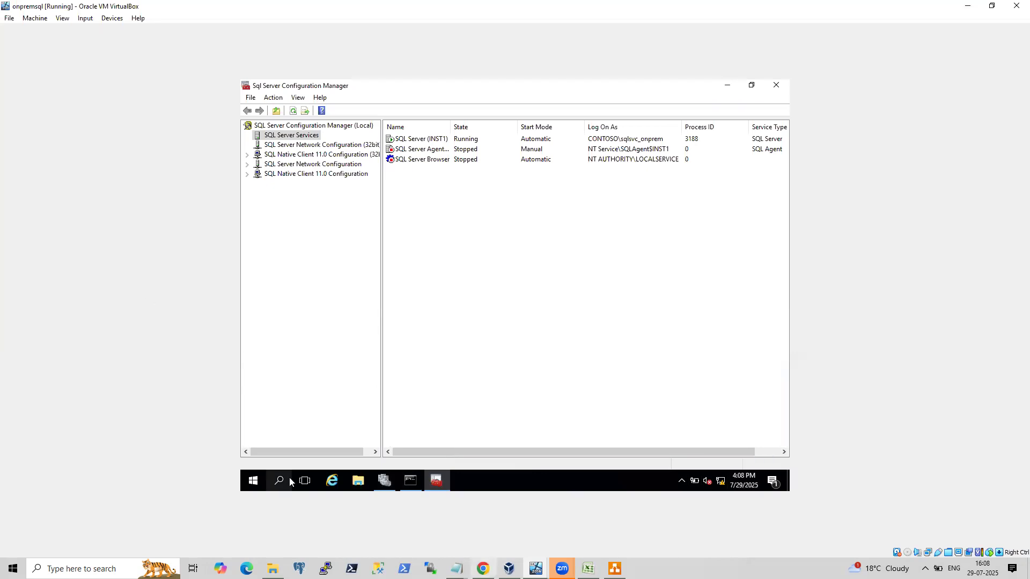
pyautogui.moveTo(509, 569)
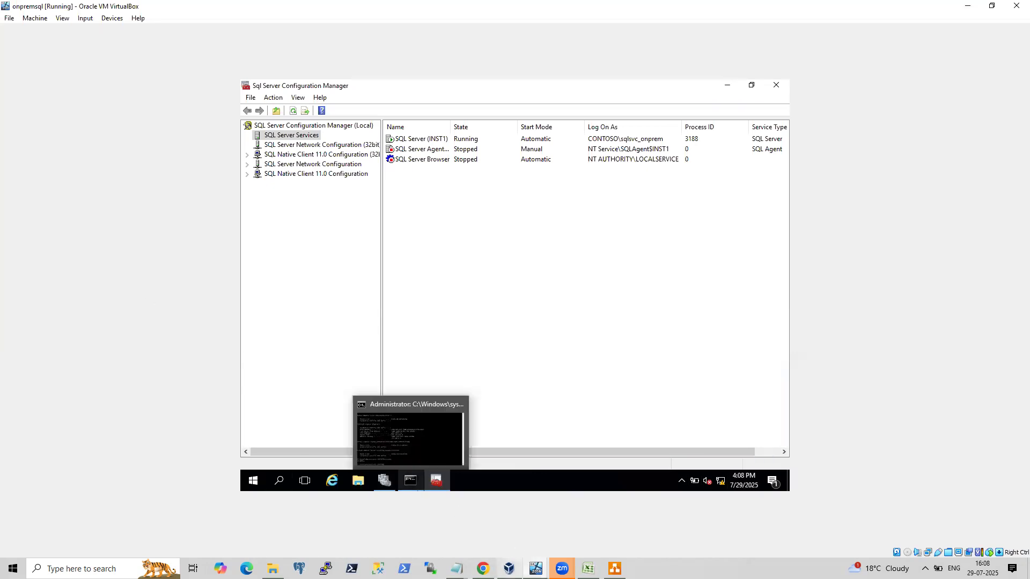
pyautogui.click(443, 507)
pyautogui.click(97, 134)
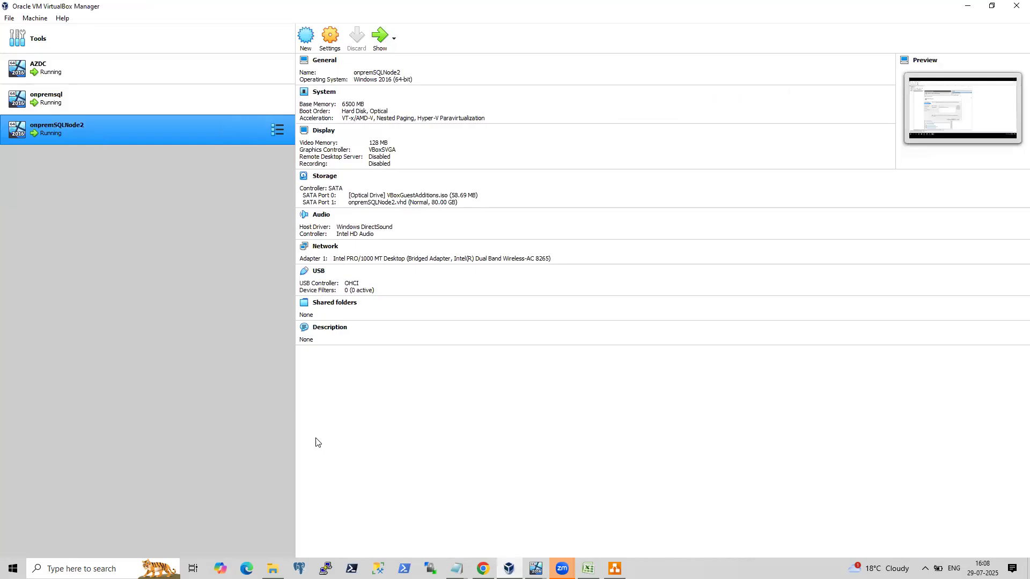
pyautogui.click(536, 568)
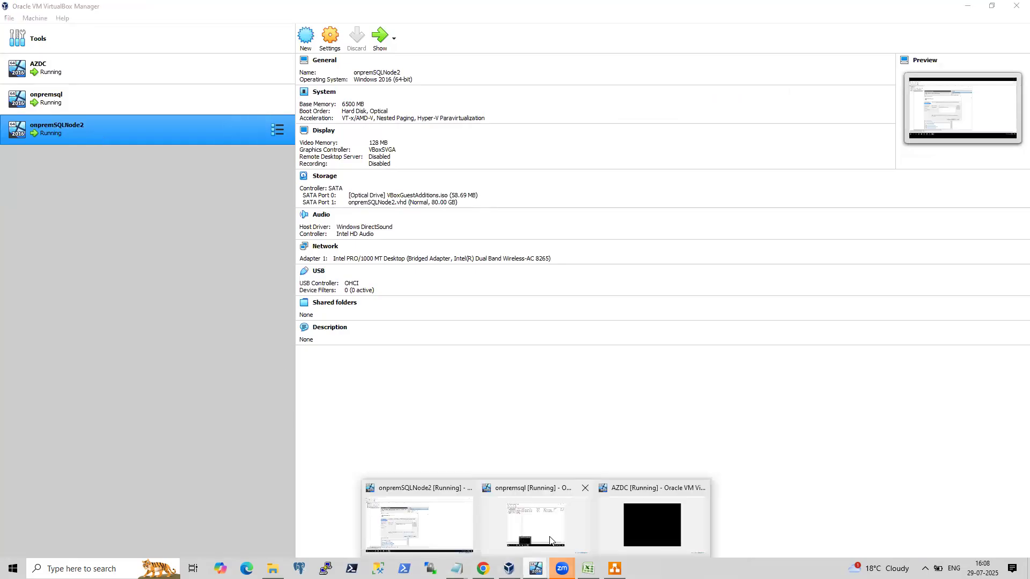
pyautogui.click(464, 525)
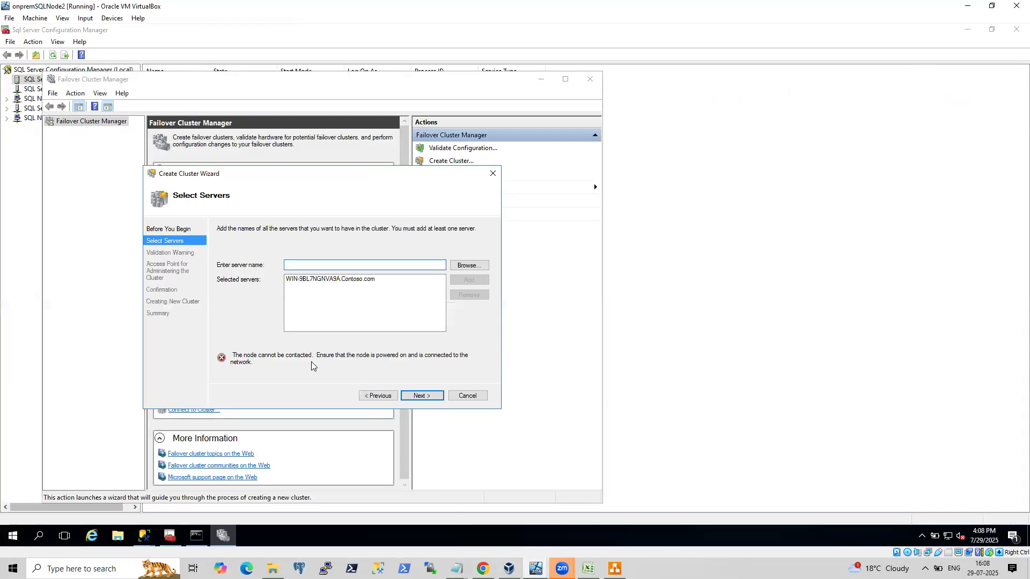
# Open the onpremSQLNode2 command prompt and run whoami to check the signed-in account.
pyautogui.click(196, 536)
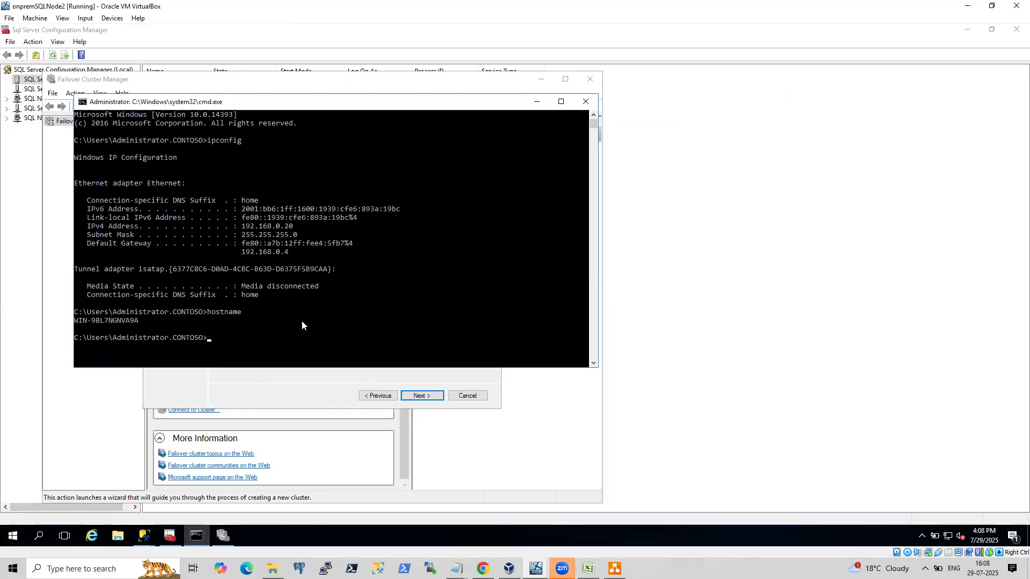
pyautogui.write('whoam,')
pyautogui.write('i')
pyautogui.press('Return')
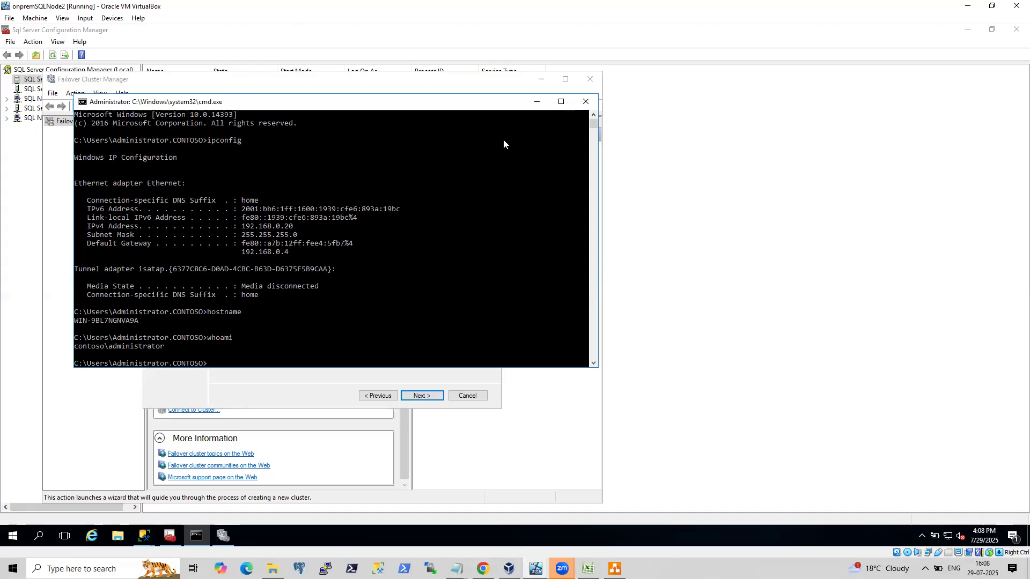
pyautogui.click(537, 102)
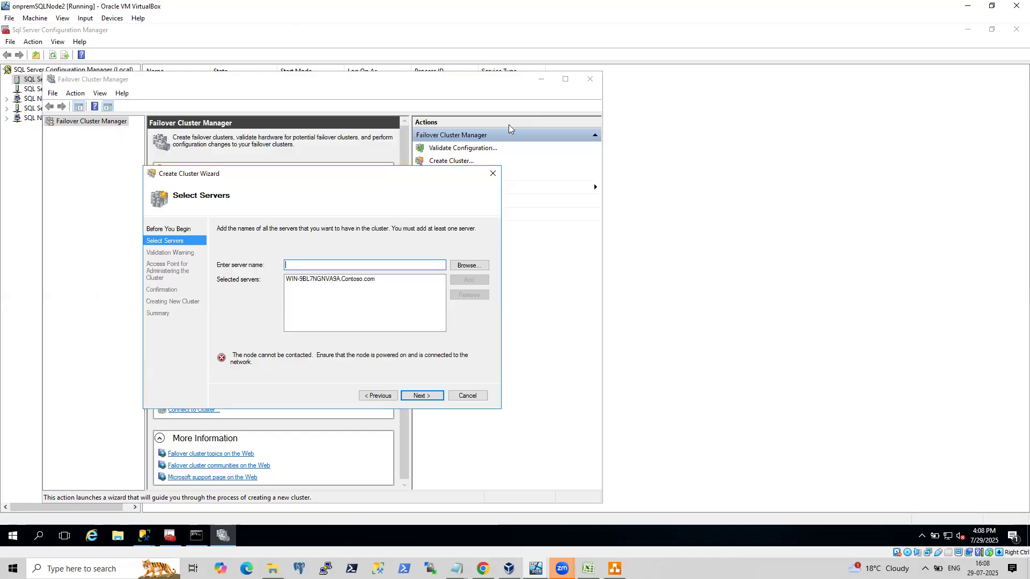
# Run nslookup AG1nODE1.contoso.com in the onpremSQLNode2 command prompt to test name resolution.
pyautogui.click(198, 536)
pyautogui.write('nsloo')
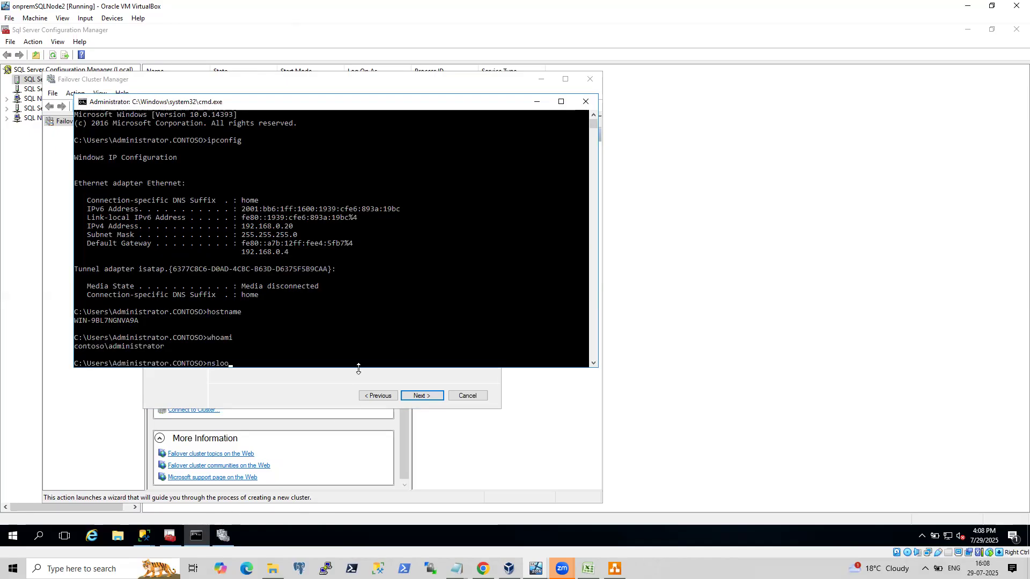
pyautogui.write('kup AG1nODE1.contoso.com')
pyautogui.press('Return')
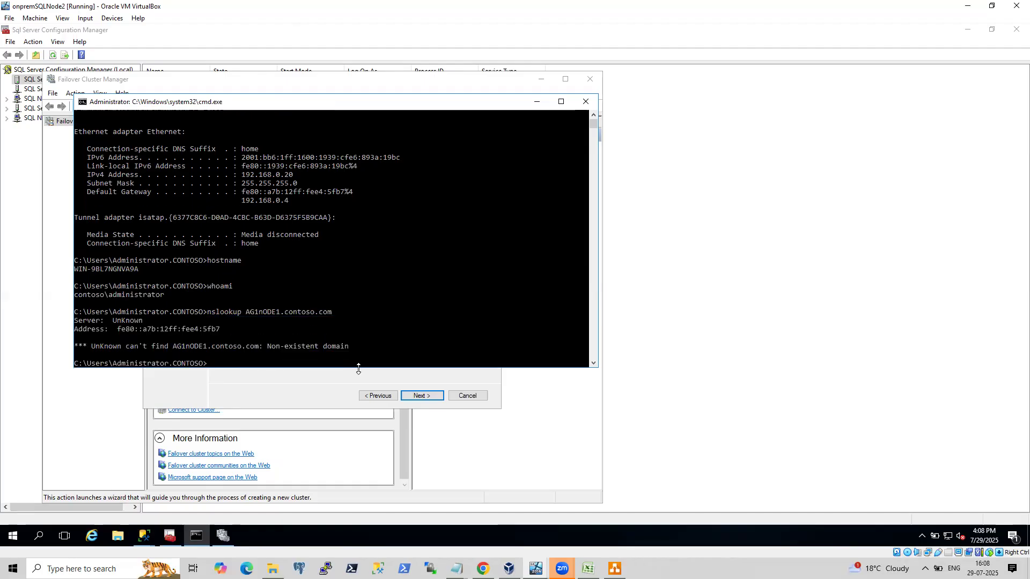
# Switch to the onpremsql machine and open the Windows Firewall control panel by running firewall.cpl.
pyautogui.click(536, 568)
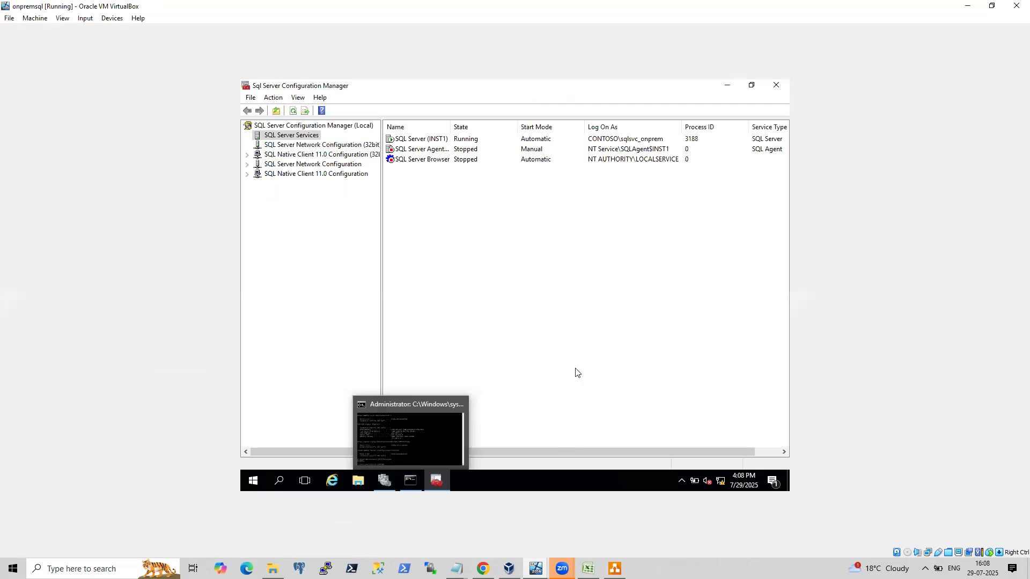
pyautogui.click(410, 481)
pyautogui.write('fire3')
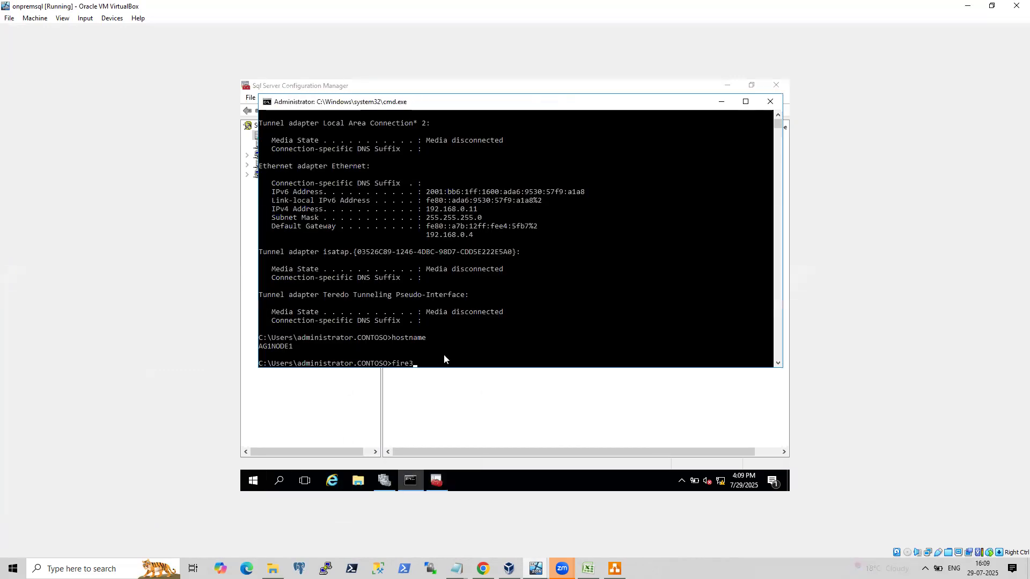
pyautogui.press('BackSpace')
pyautogui.write('wall.cpl')
pyautogui.press('Return')
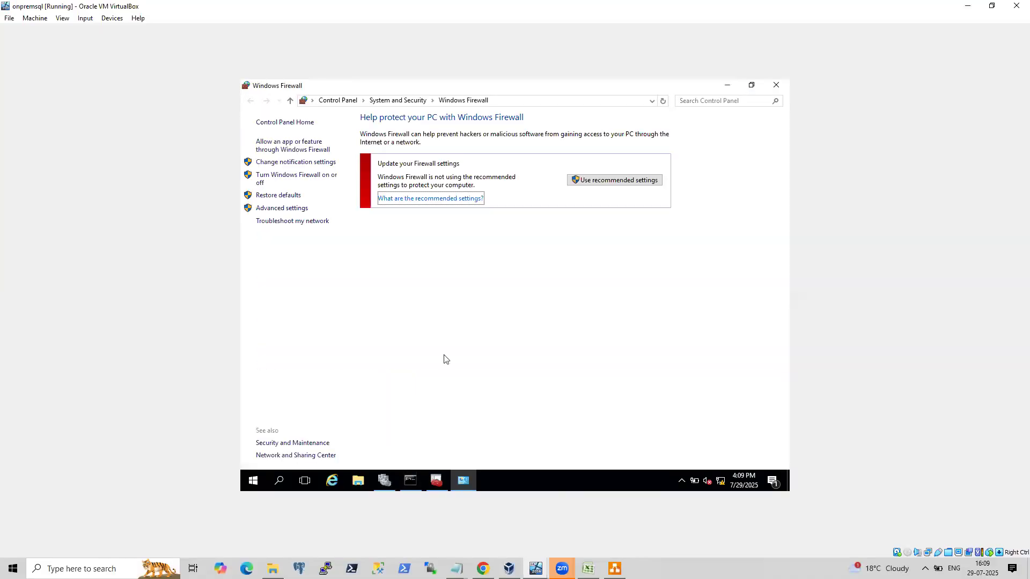
# Browse the Windows Firewall on/off settings and Advanced settings pages, closing the advanced security console.
pyautogui.click(278, 176)
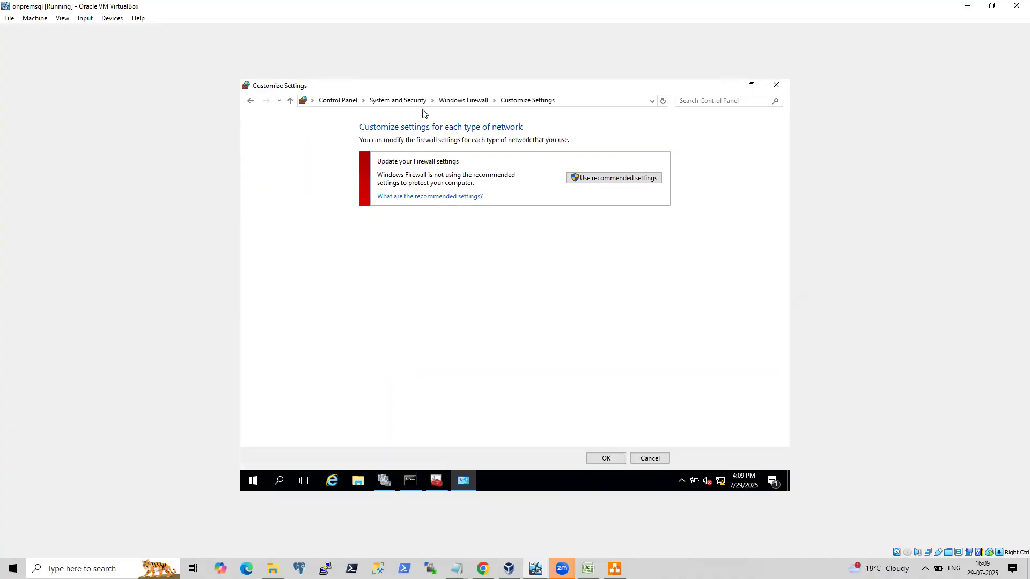
pyautogui.click(399, 100)
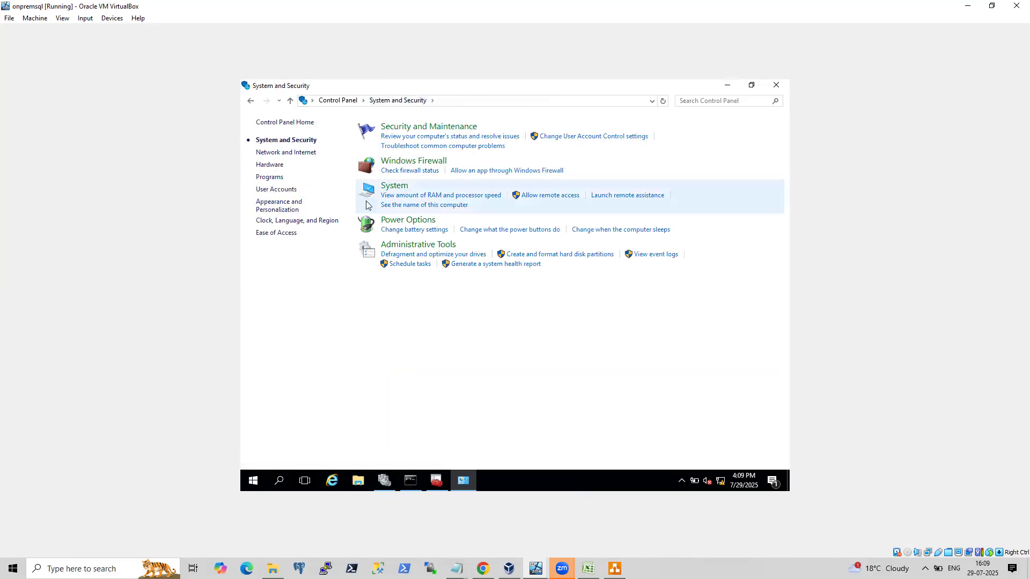
pyautogui.click(426, 160)
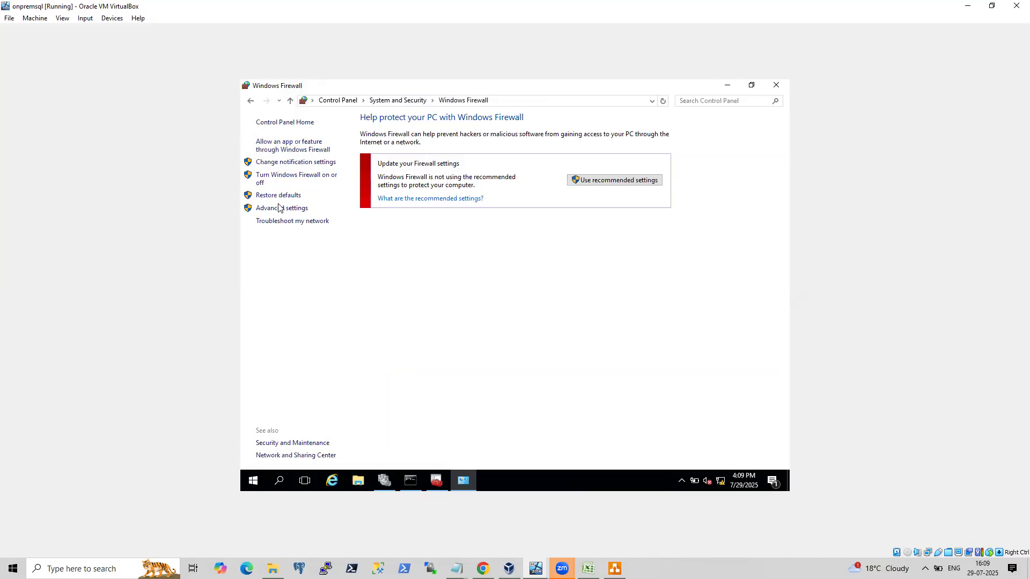
pyautogui.click(287, 178)
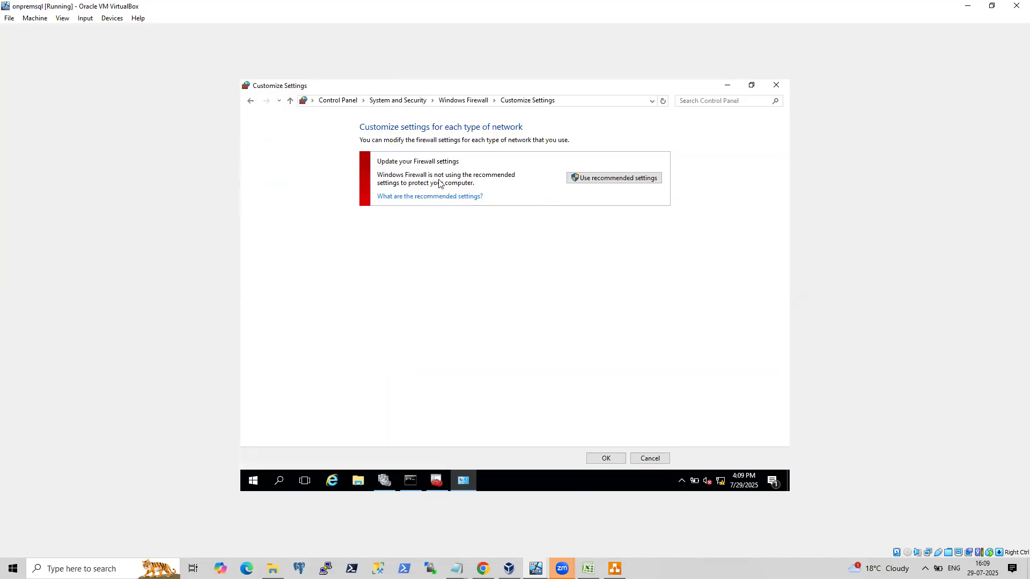
pyautogui.click(462, 101)
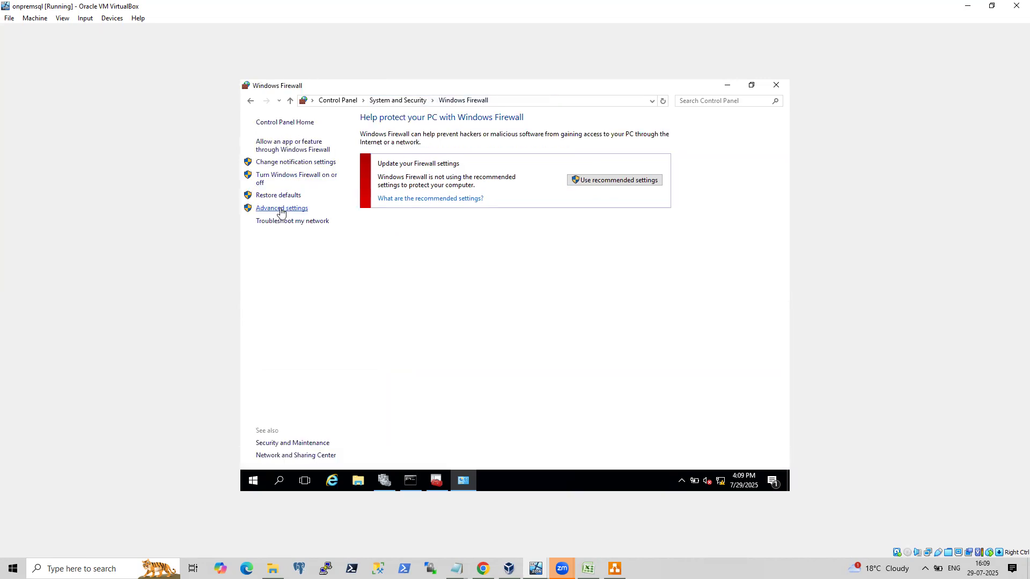
pyautogui.click(280, 210)
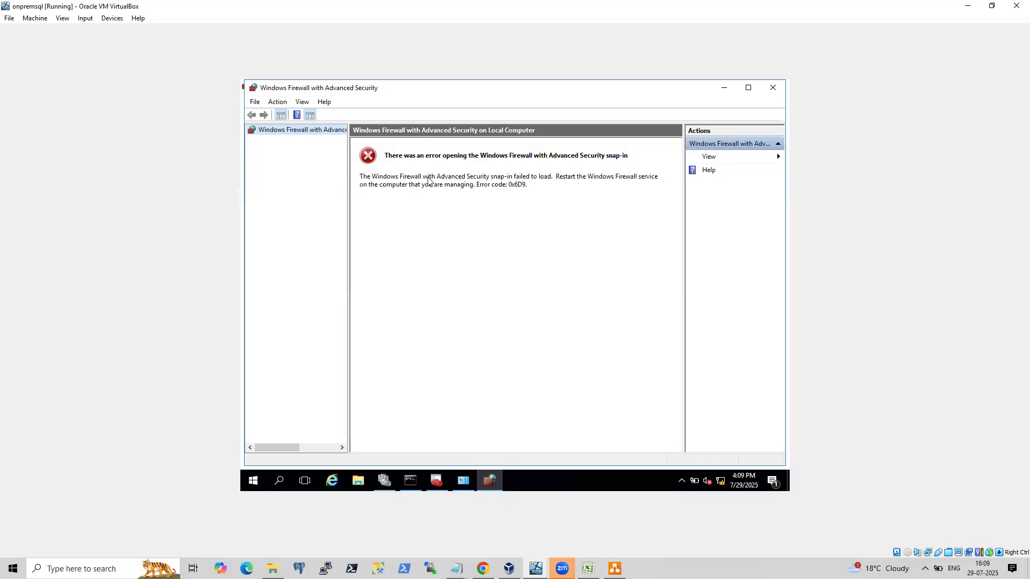
pyautogui.click(773, 88)
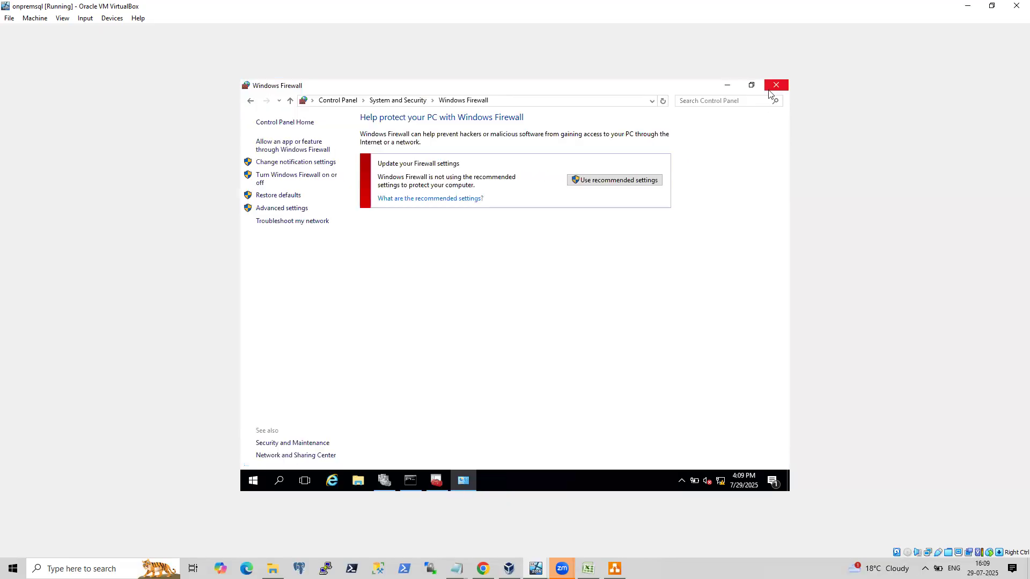
# Open services.msc through Run and locate the Windows Firewall service in the list.
pyautogui.click(437, 481)
pyautogui.rightClick(253, 481)
pyautogui.click(284, 429)
pyautogui.write('service')
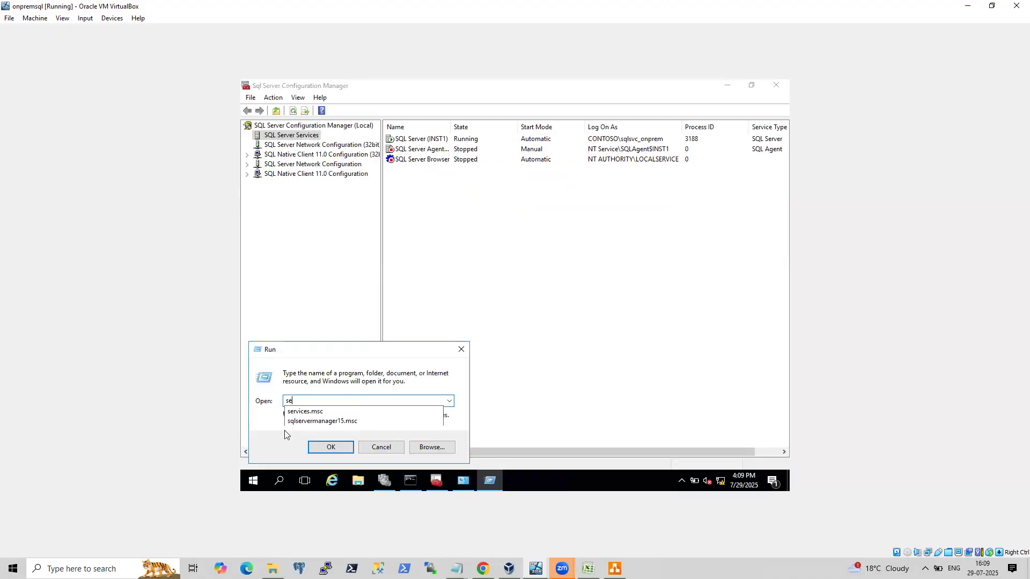
pyautogui.press('Down')
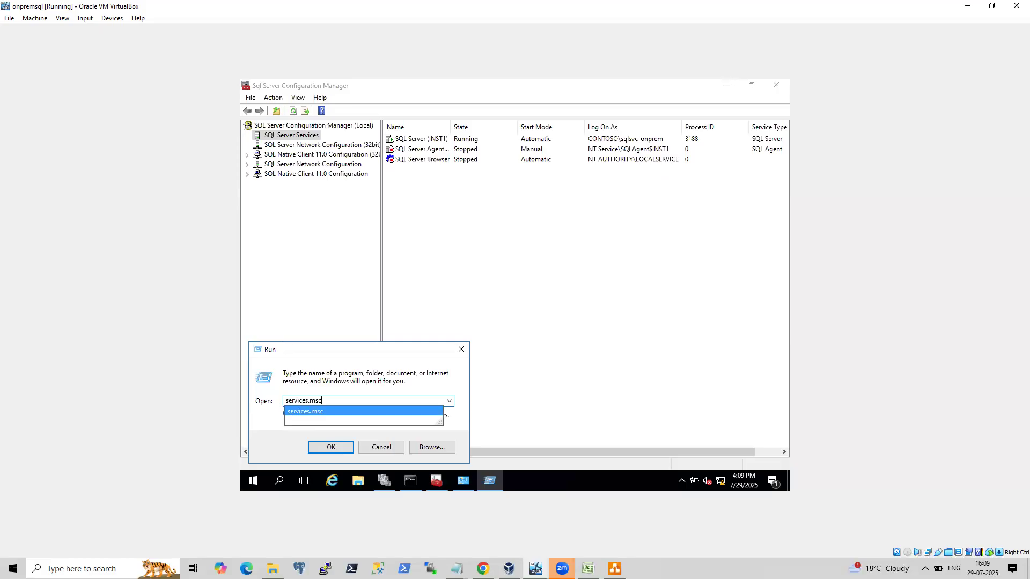
pyautogui.press('Return')
pyautogui.click(529, 325)
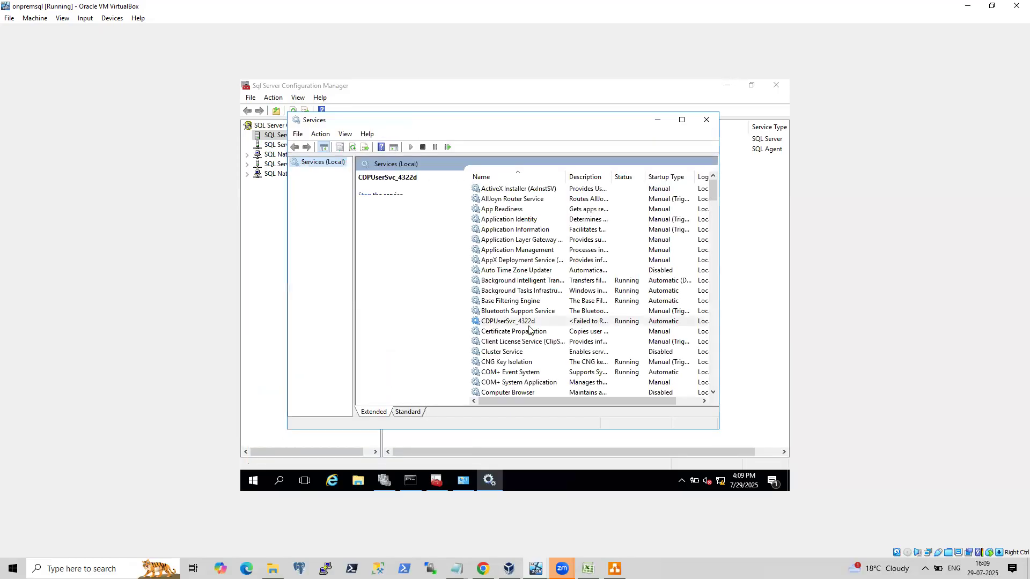
pyautogui.write('wi')
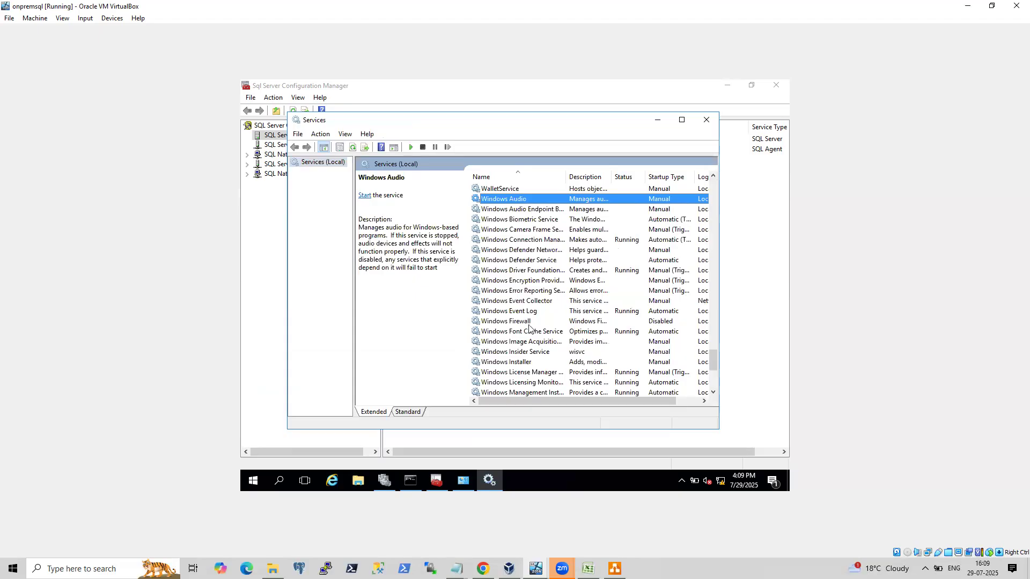
pyautogui.click(526, 321)
# Switch back to the onpremSQLNode2 virtual machine window.
pyautogui.click(535, 568)
pyautogui.click(634, 520)
pyautogui.click(535, 568)
pyautogui.click(437, 524)
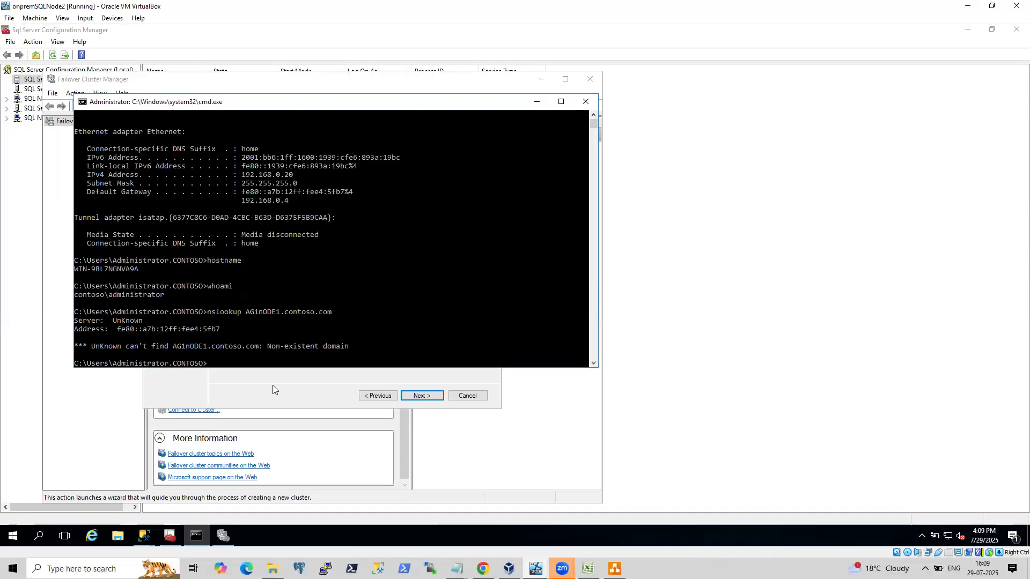
# Open the Windows Firewall control panel on onpremSQLNode2 by running firewall.cpl.
pyautogui.rightClick(21, 538)
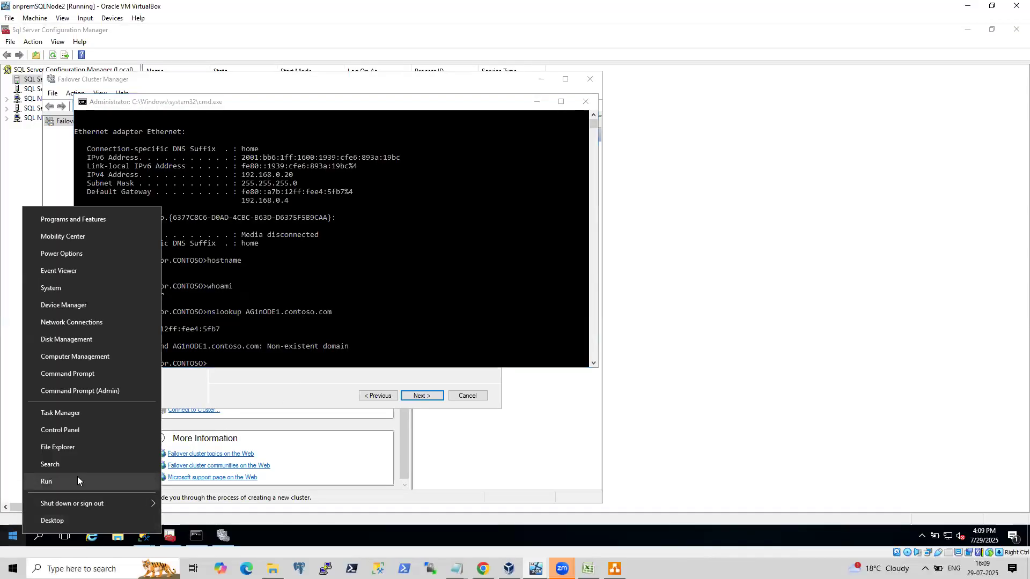
pyautogui.click(77, 476)
pyautogui.write('fire')
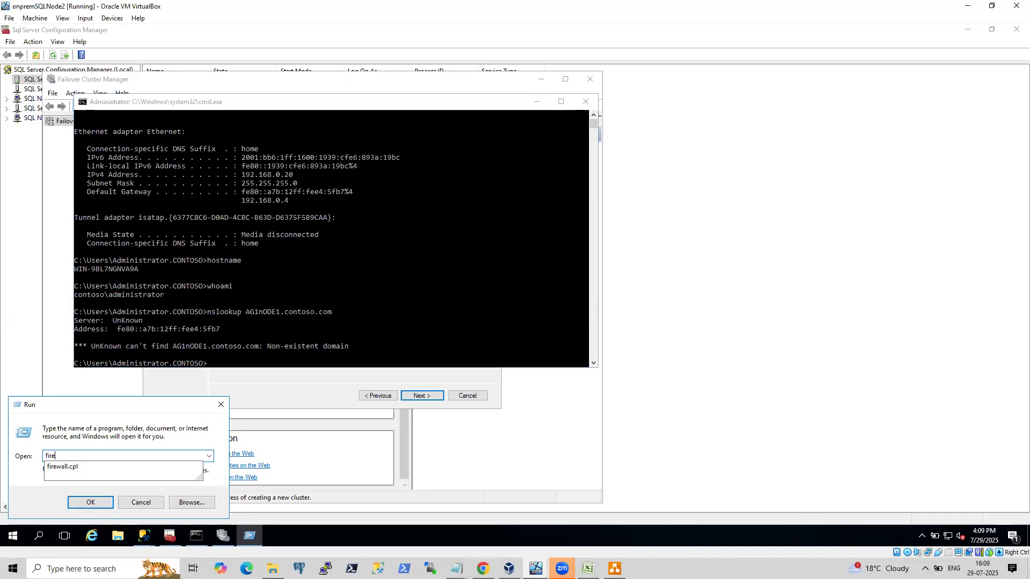
pyautogui.press('Escape')
pyautogui.press('Escape')
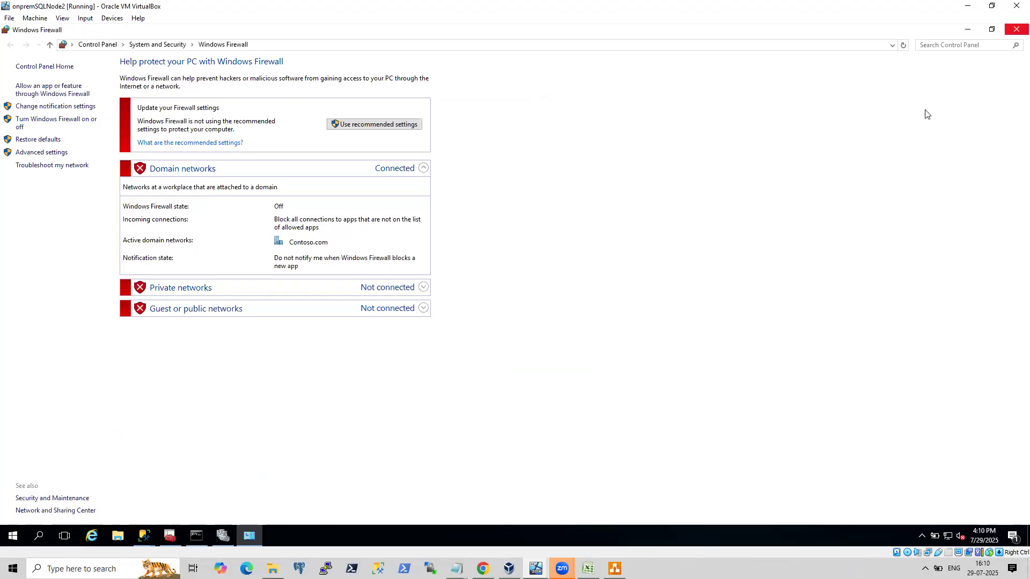
pyautogui.moveTo(508, 567)
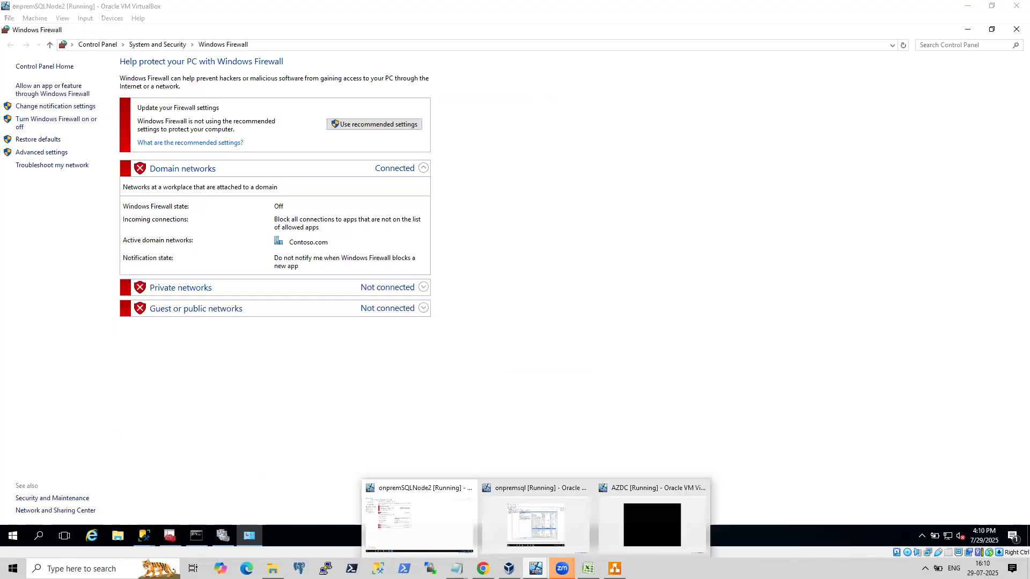
pyautogui.click(533, 523)
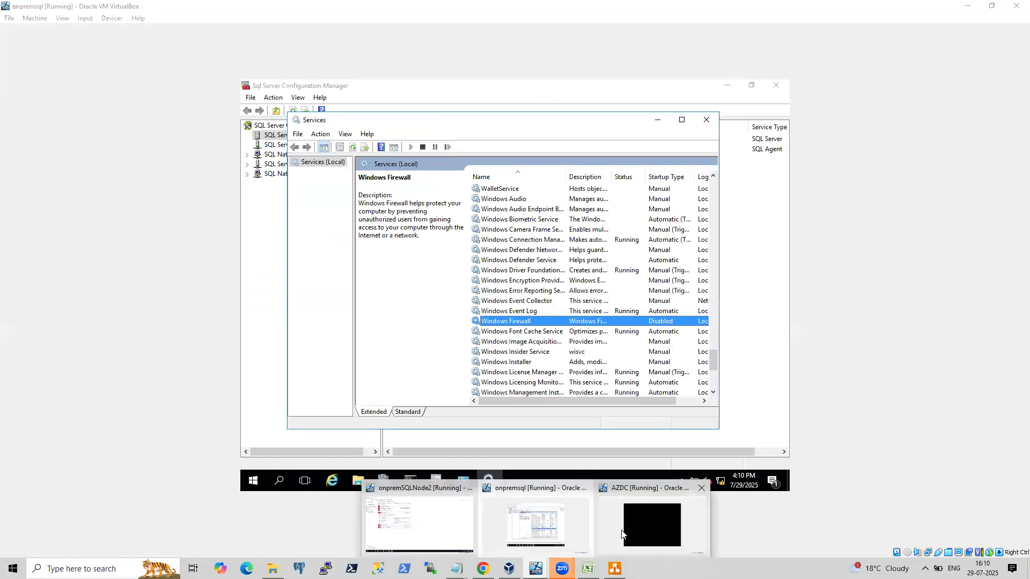
pyautogui.click(633, 525)
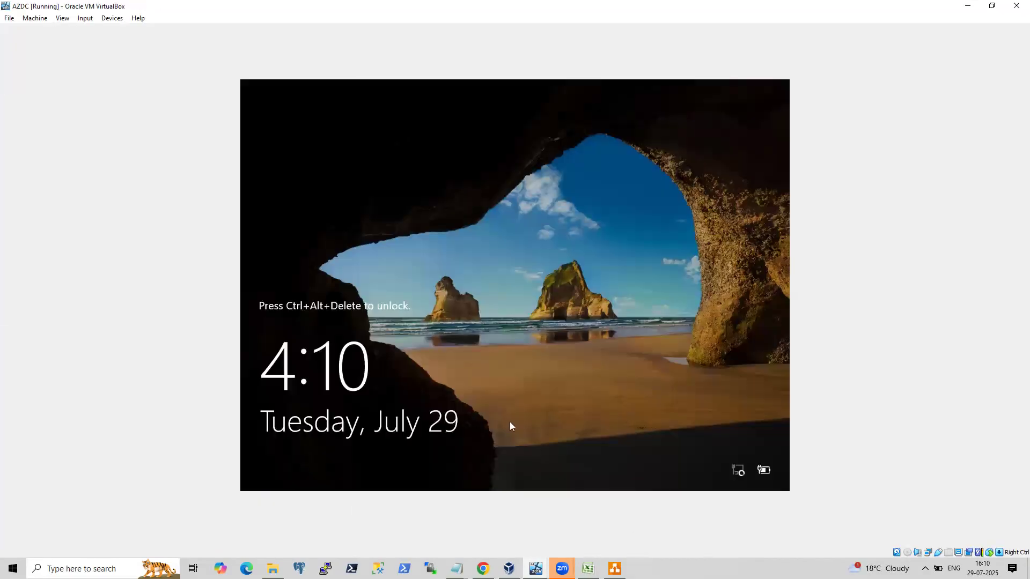
pyautogui.moveTo(535, 568)
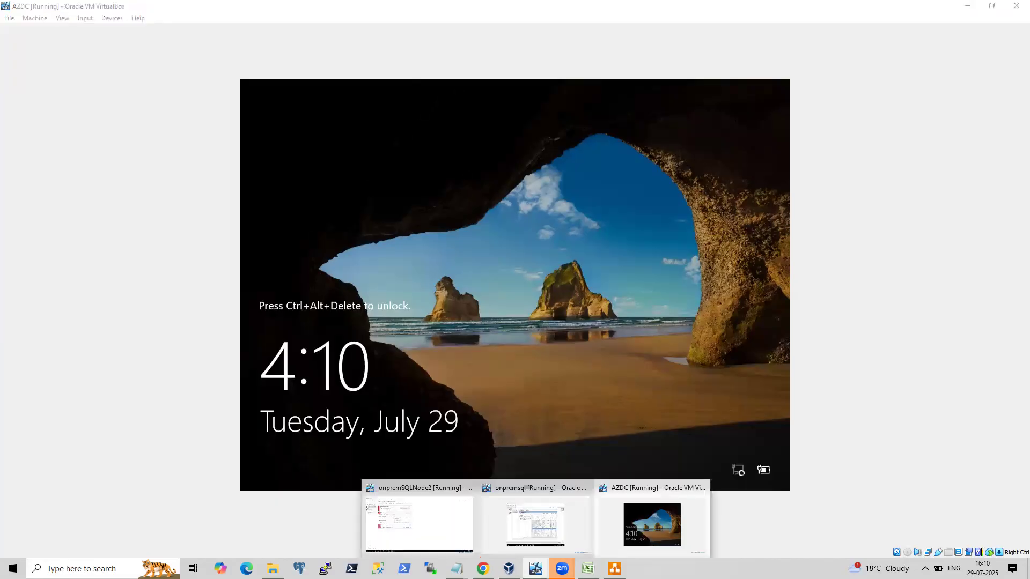
pyautogui.click(429, 520)
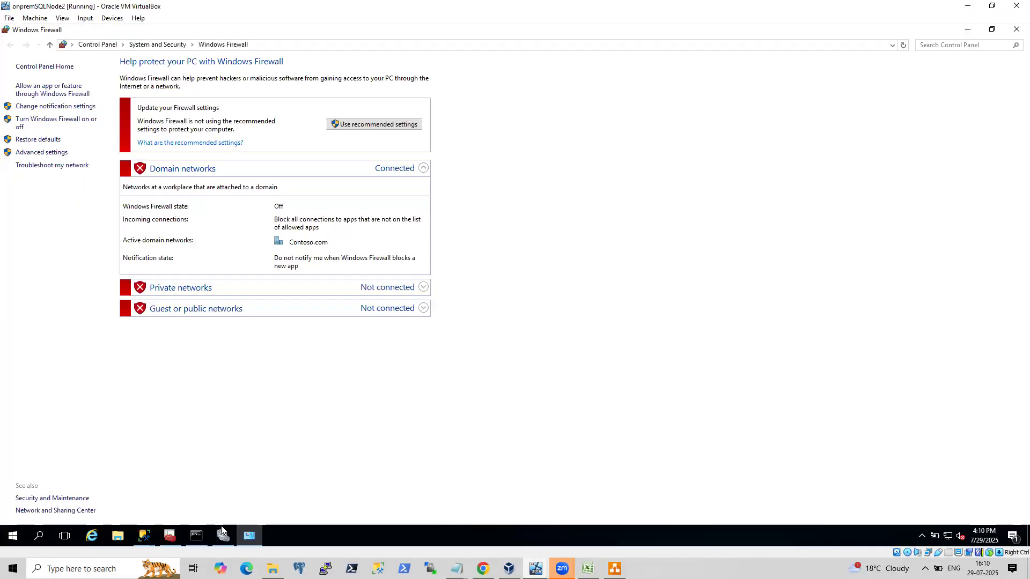
# Ping AG1NODE1.contoso.com from the administrator command prompt.
pyautogui.click(198, 536)
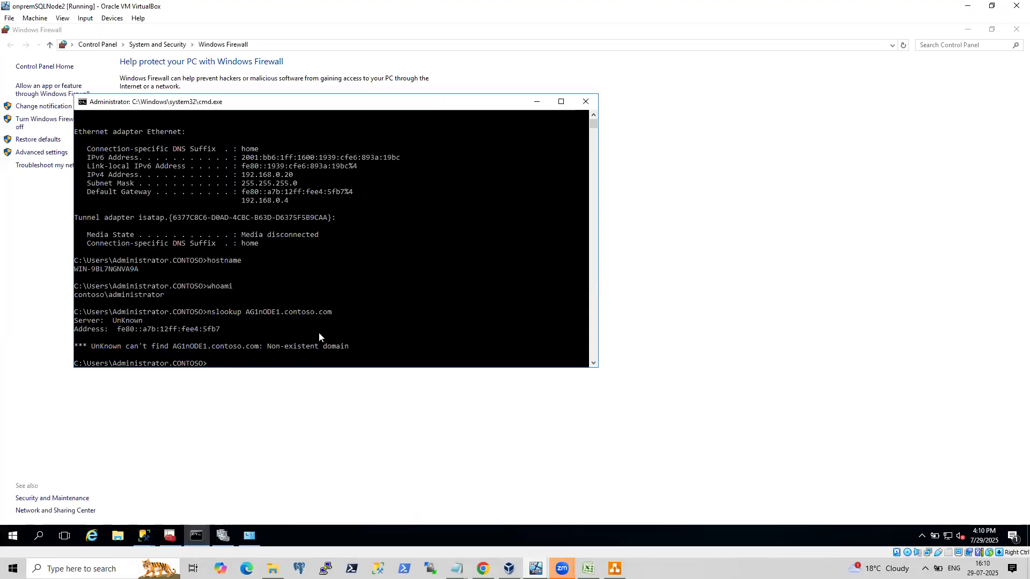
pyautogui.write('ping AG1NODE1.contoso.com')
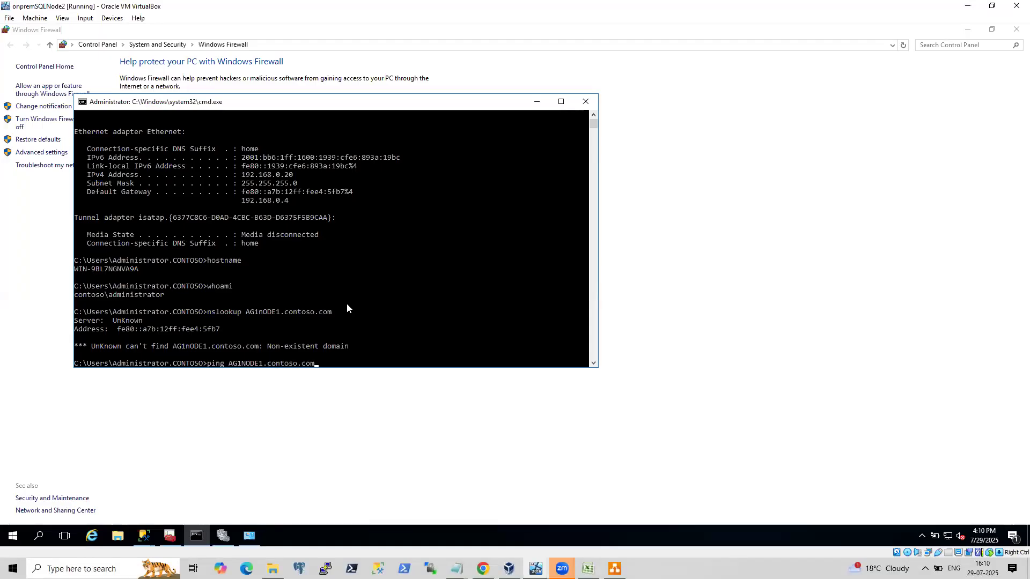
pyautogui.press('Return')
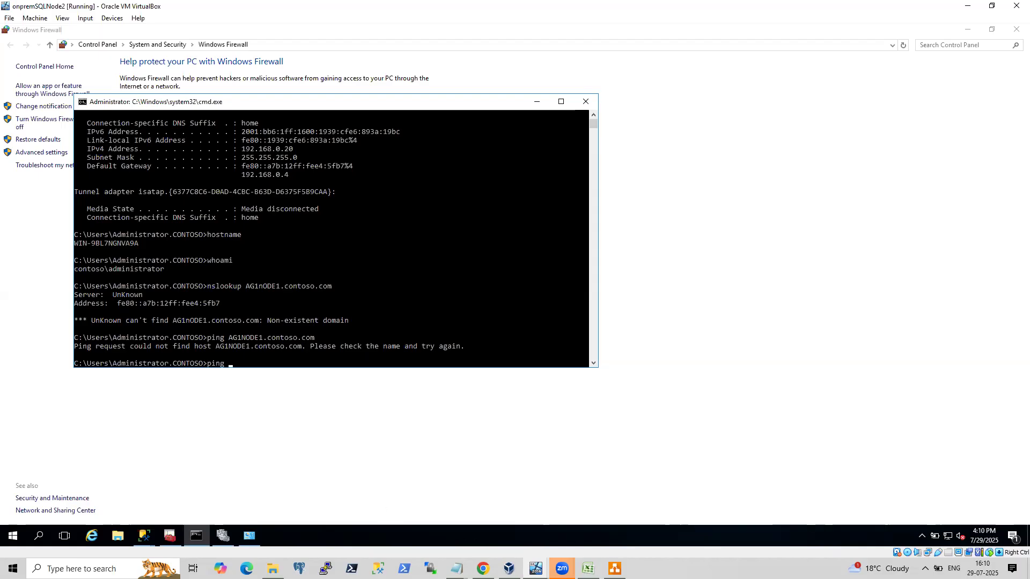
# Check the network diagram for the node's address and ping 192.168.0.11 from the command prompt.
pyautogui.click(614, 568)
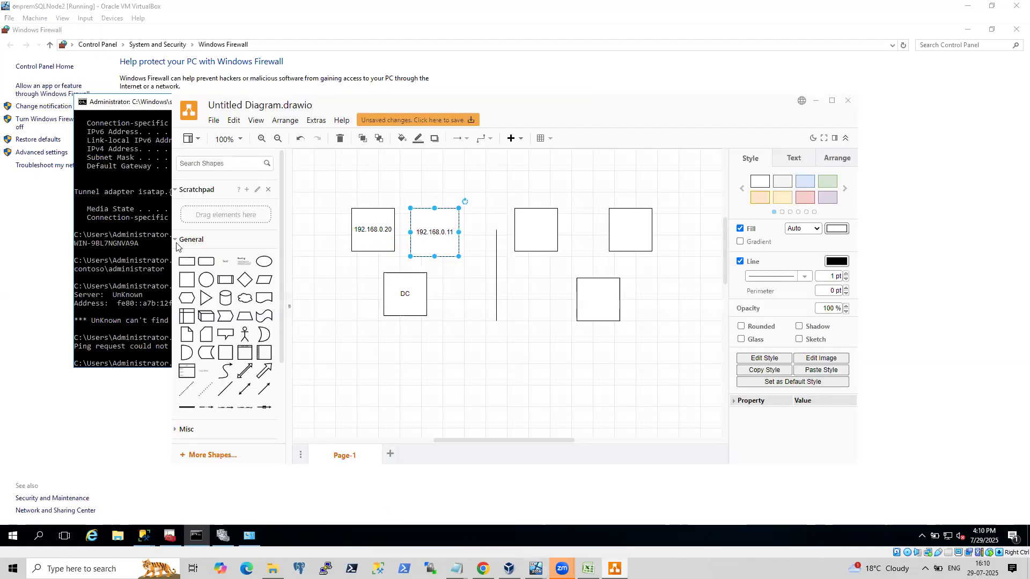
pyautogui.click(150, 237)
pyautogui.press('Escape')
pyautogui.write('192.168')
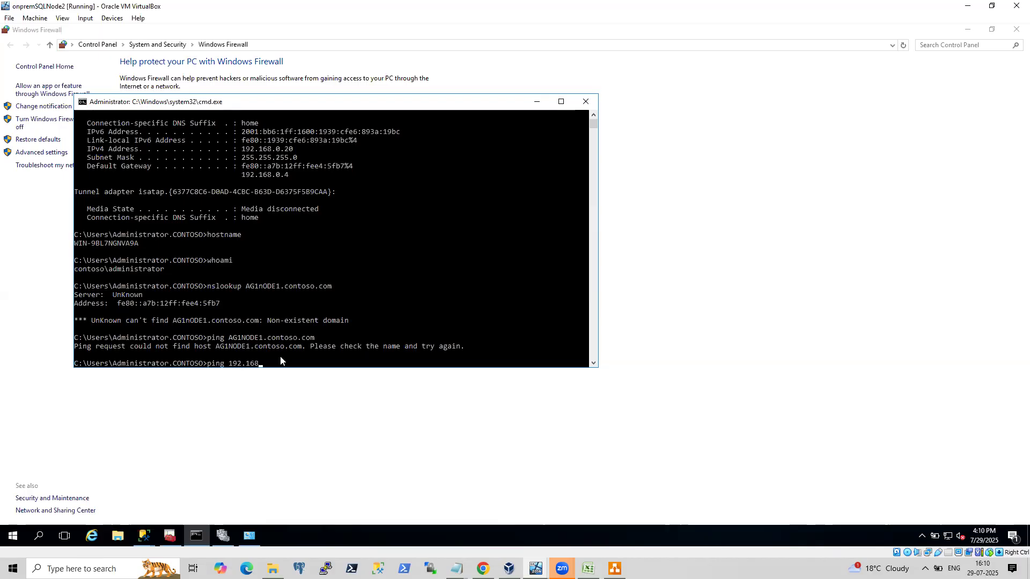
pyautogui.write('.0.11')
pyautogui.press('Return')
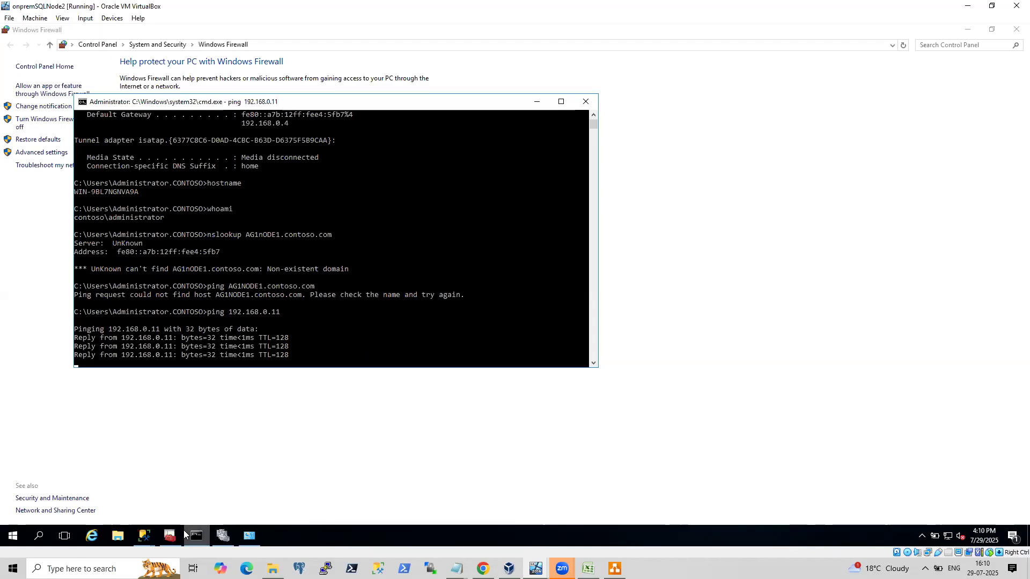
# Try to add server 192.168.0.11 on the Create Cluster Wizard's Select Servers page.
pyautogui.click(220, 535)
pyautogui.write('192')
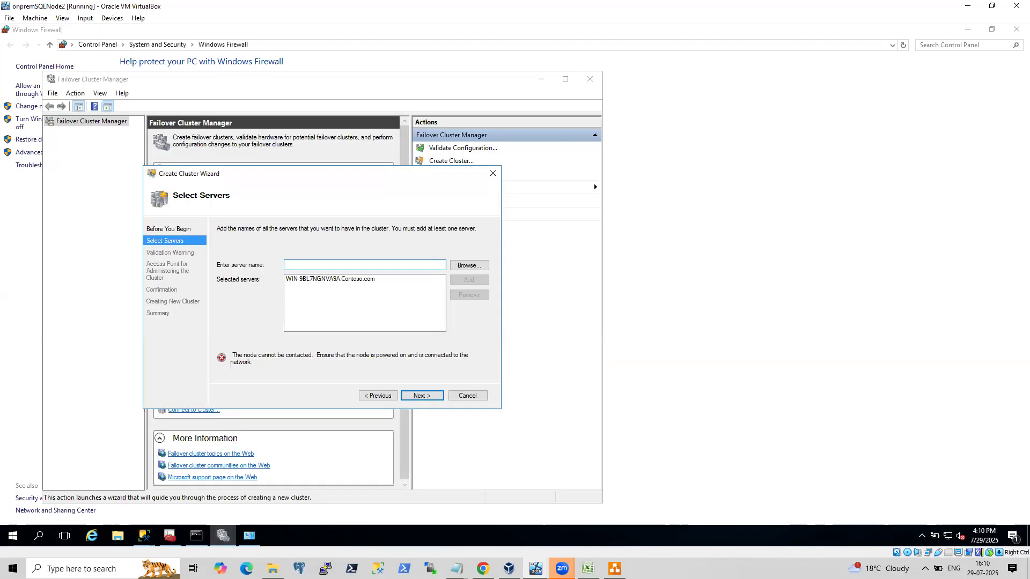
pyautogui.write('.168.0.11')
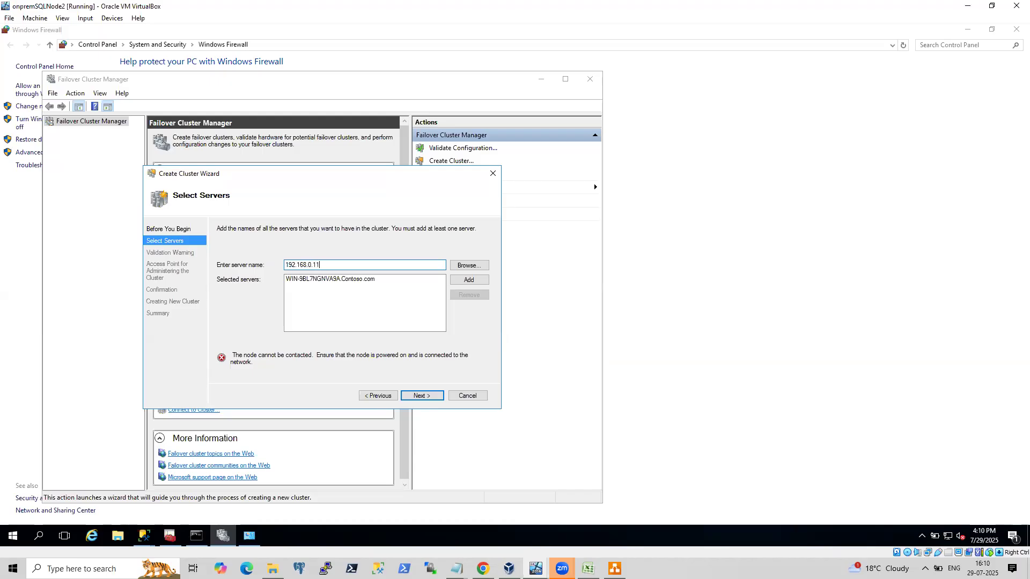
pyautogui.click(466, 279)
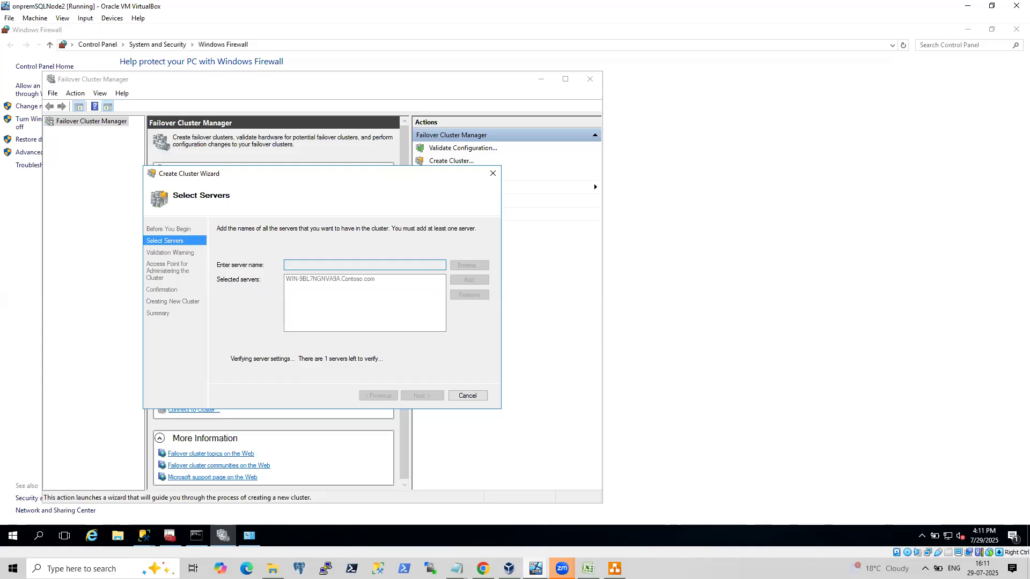
# Switch to the AZDC virtual machine and unlock it by entering the administrator account password.
pyautogui.moveTo(509, 567)
pyautogui.click(625, 531)
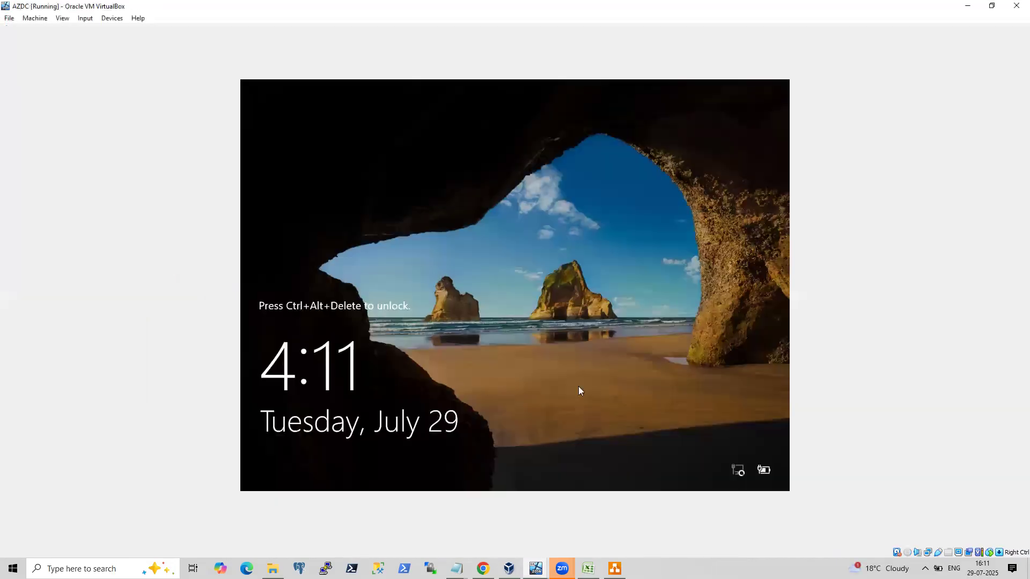
pyautogui.hotkey('ctrl', 'Delete')
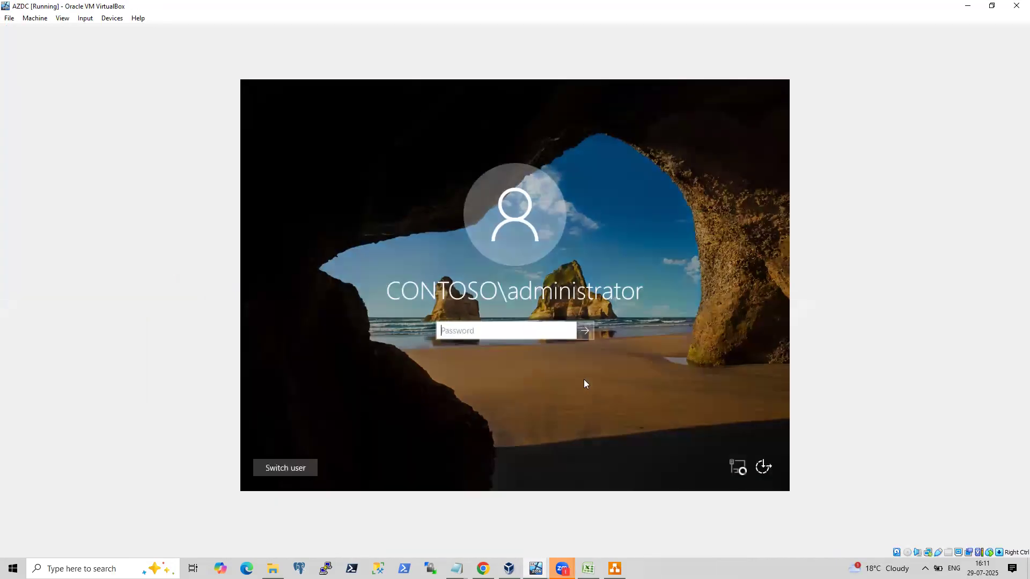
pyautogui.write('P*********')
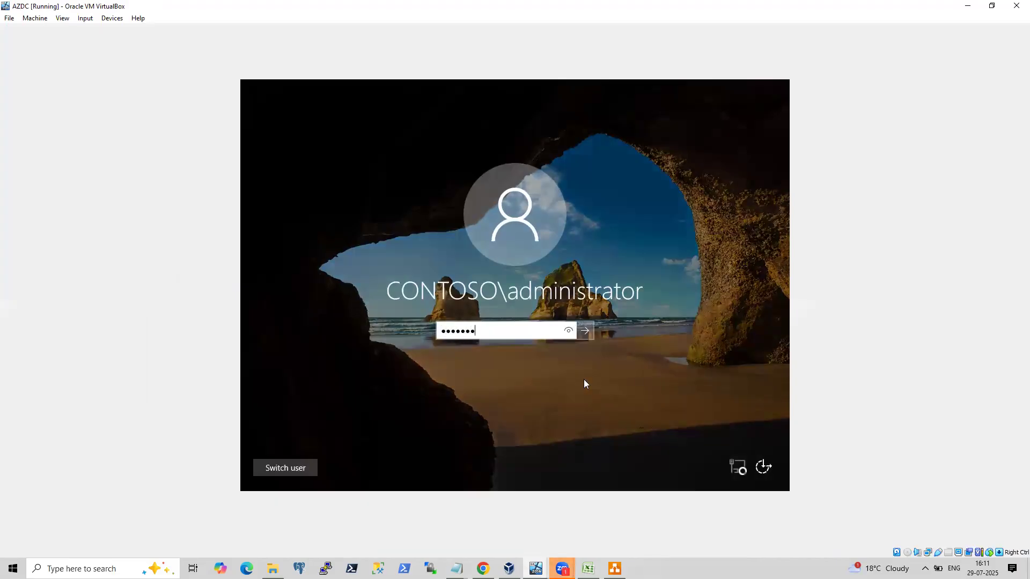
pyautogui.write('**')
pyautogui.press('Return')
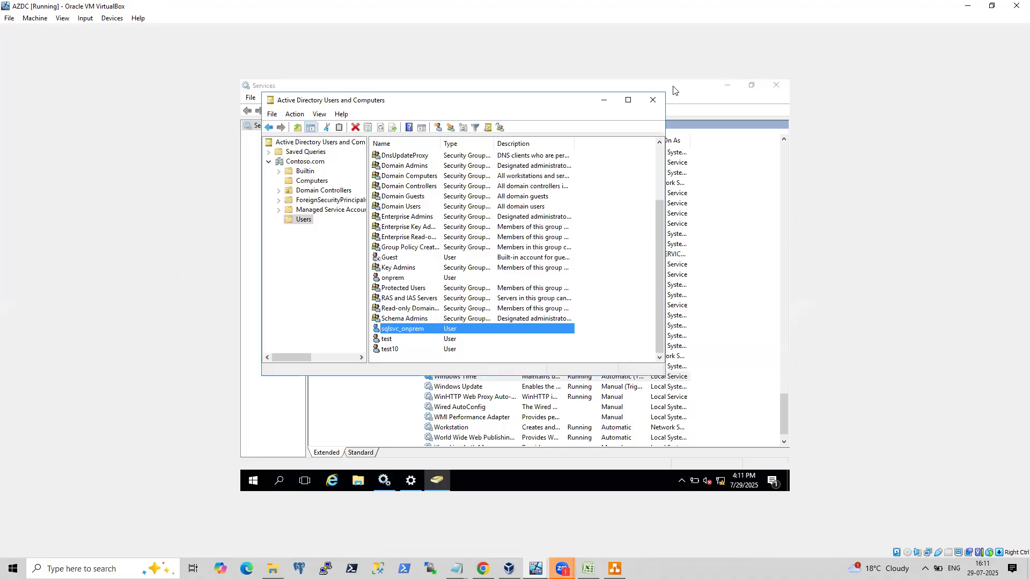
# Close the Active Directory Users and Computers window on AZDC.
pyautogui.click(656, 101)
pyautogui.moveTo(569, 558)
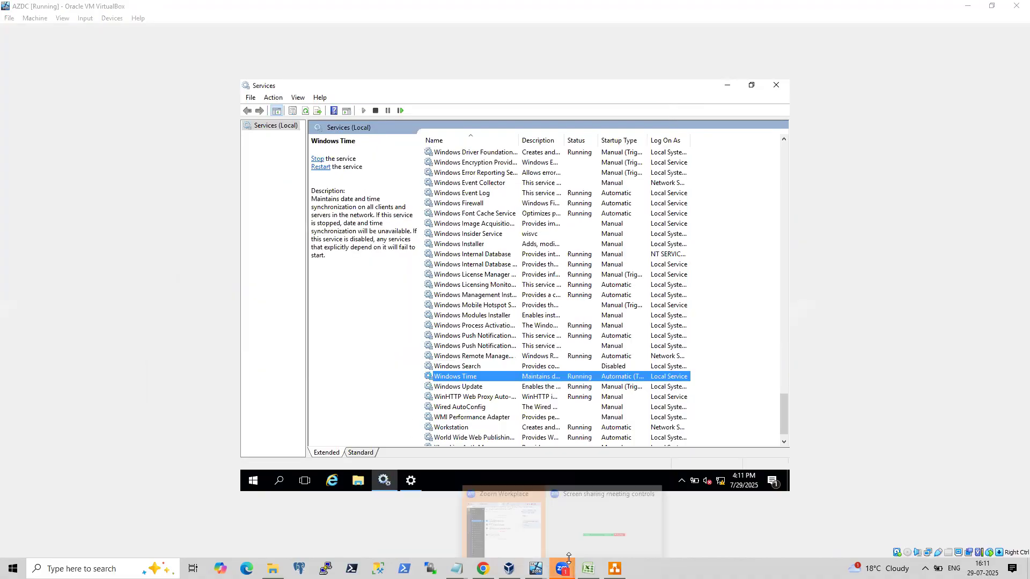
pyautogui.click(534, 522)
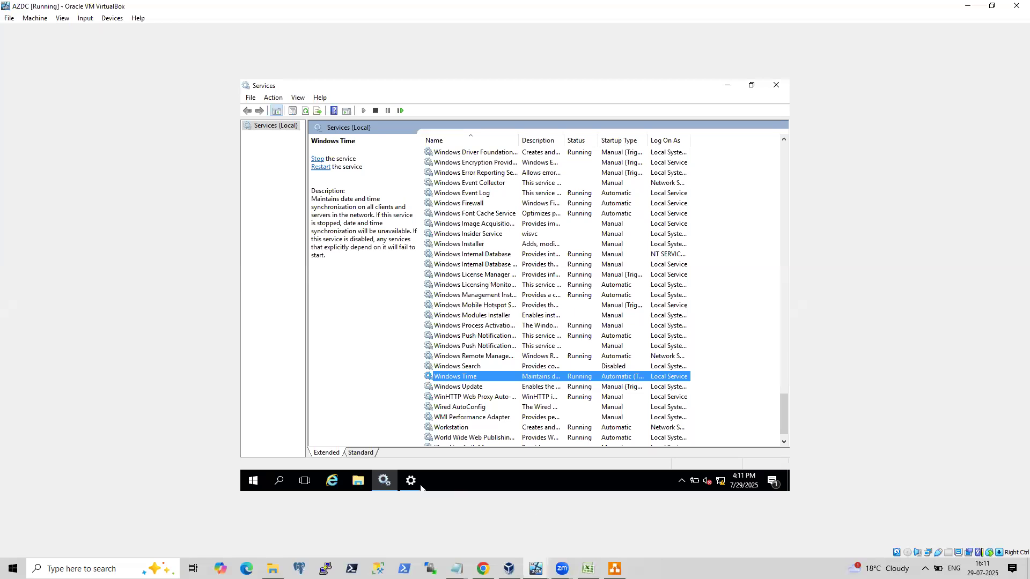
pyautogui.rightClick(253, 481)
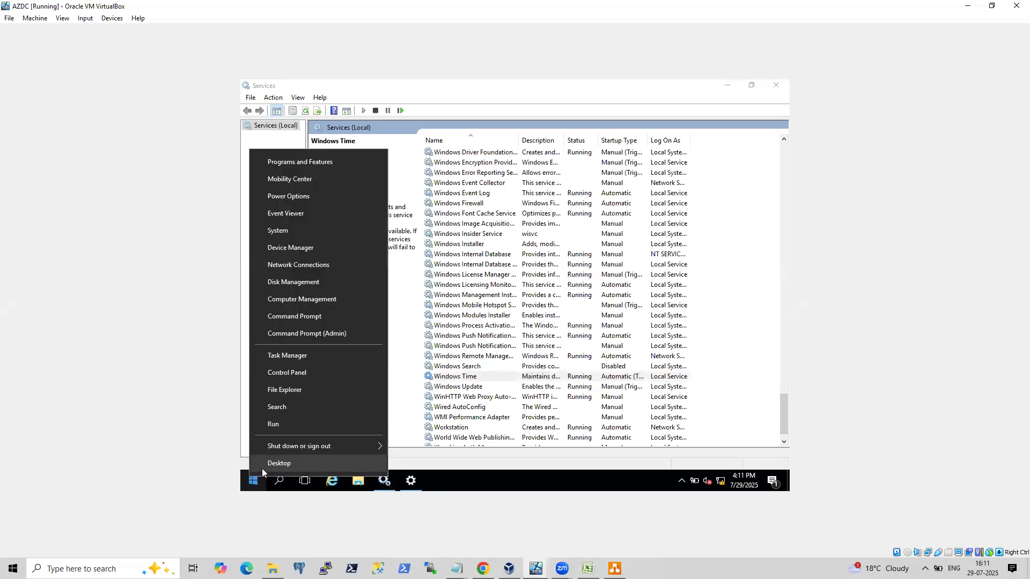
pyautogui.click(284, 425)
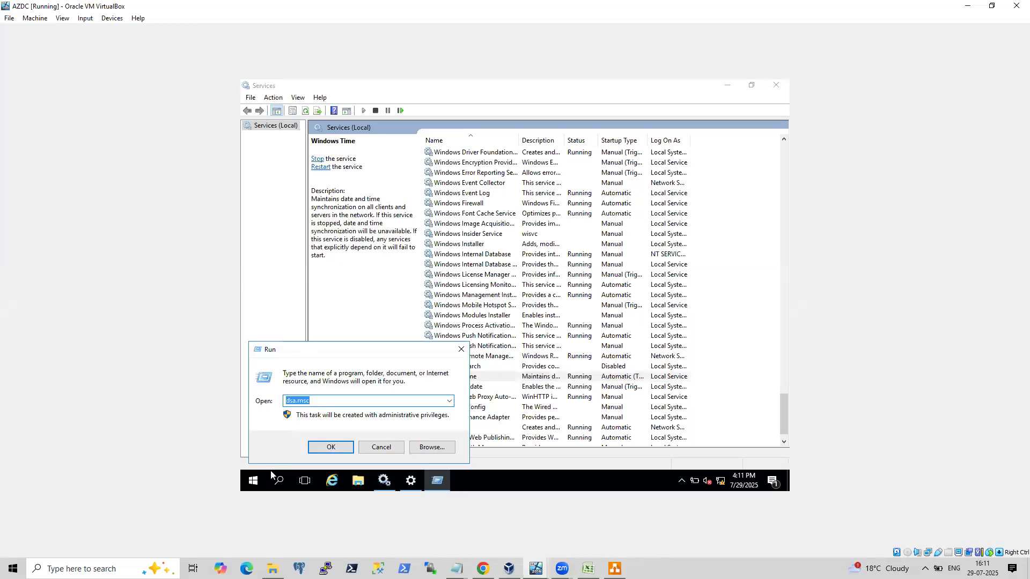
pyautogui.click(381, 447)
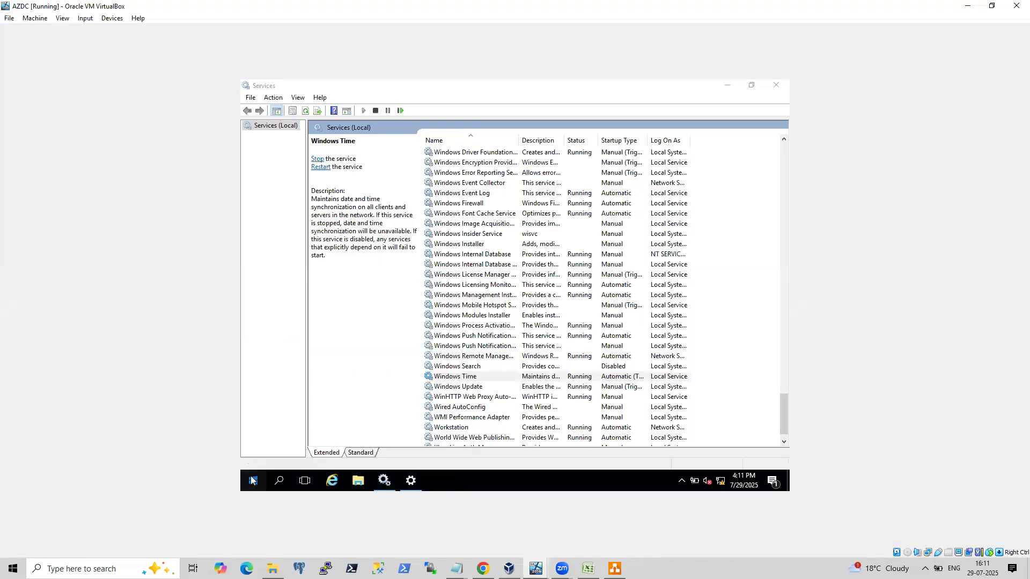
# Open Windows Administrative Tools from the Start menu.
pyautogui.click(252, 480)
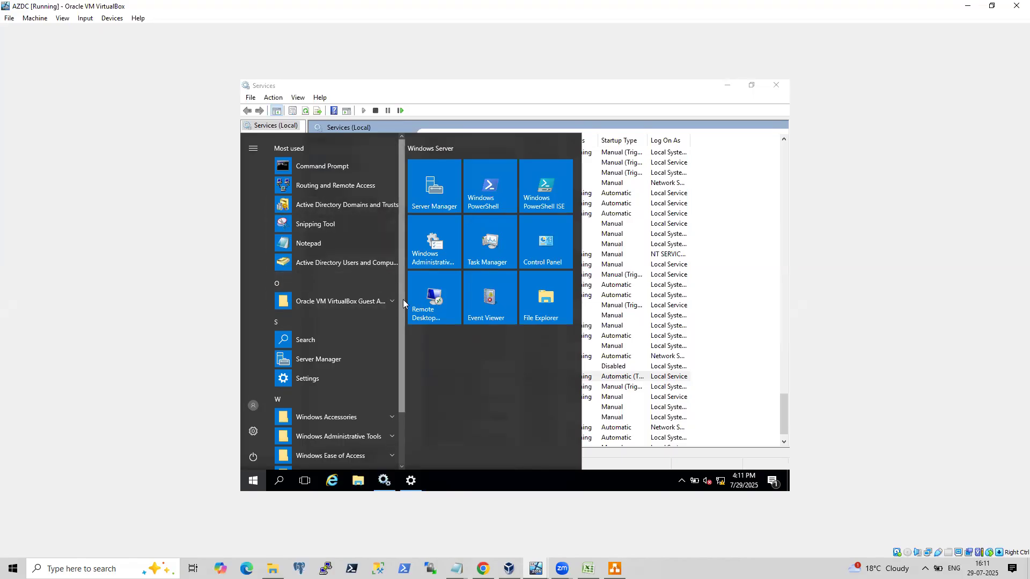
pyautogui.scroll(-3, 393, 362)
pyautogui.scroll(3, 393, 368)
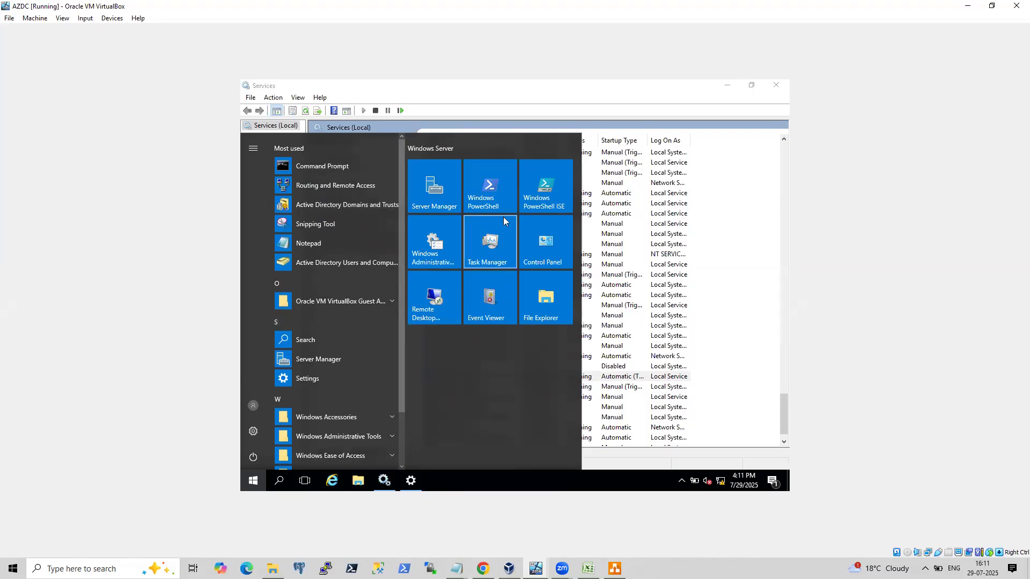
pyautogui.click(432, 244)
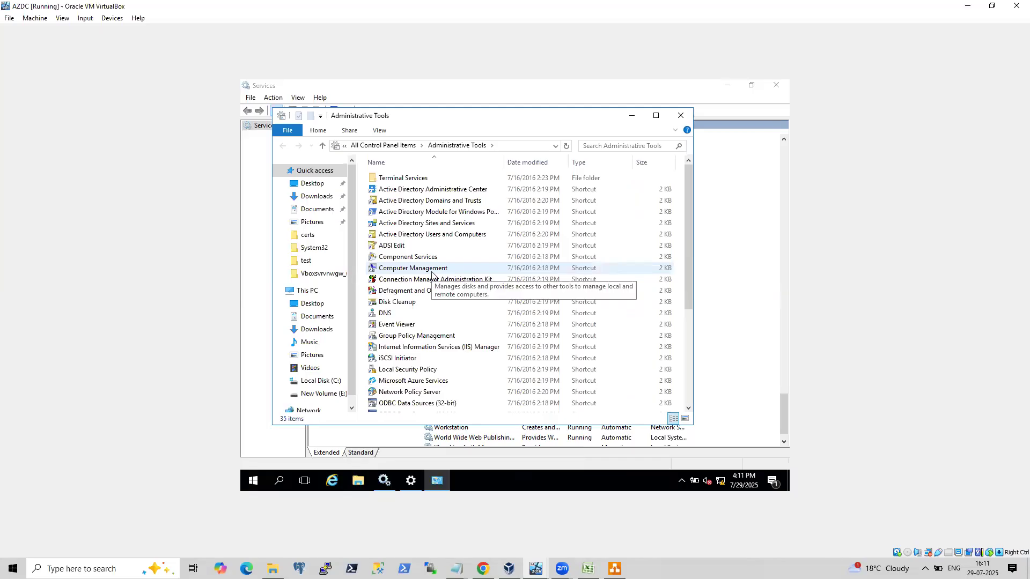
# Open DNS Manager with dnsmgmt.msc and inspect the AG1NODE1 host record in the Contoso.com forward lookup zone.
pyautogui.rightClick(266, 483)
pyautogui.click(297, 427)
pyautogui.write('dns')
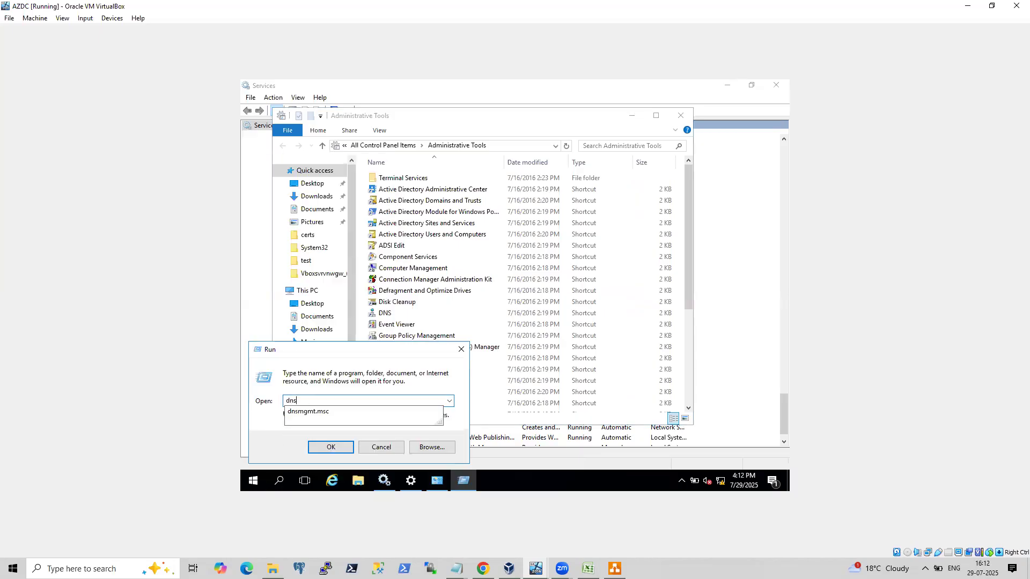
pyautogui.press('Down')
pyautogui.press('Return')
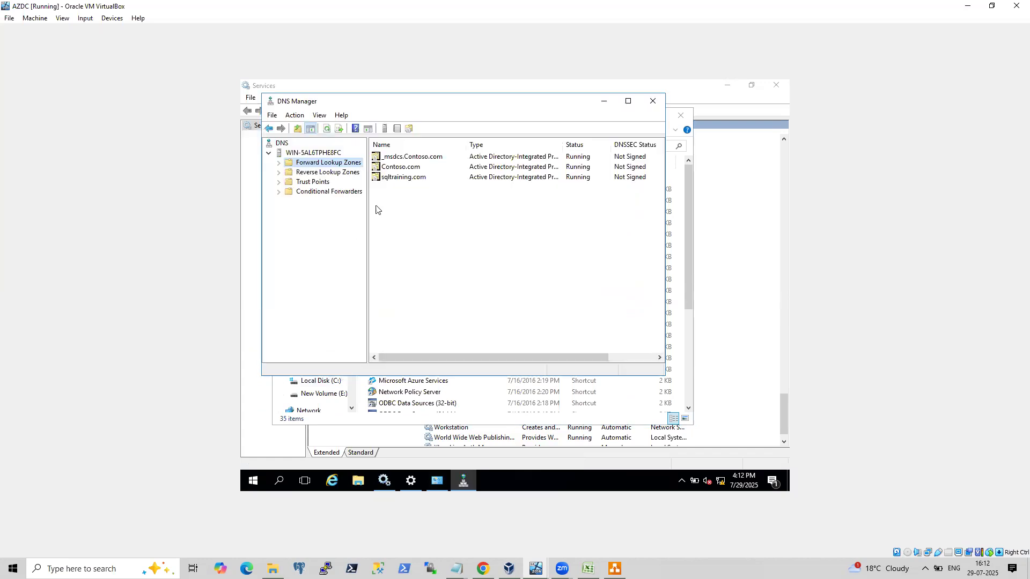
pyautogui.doubleClick(399, 168)
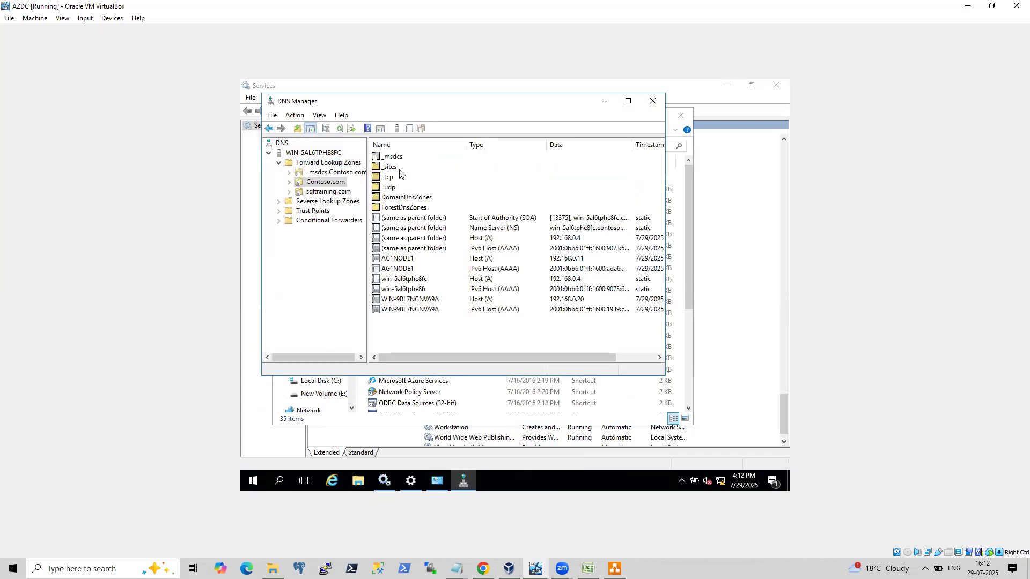
pyautogui.click(414, 260)
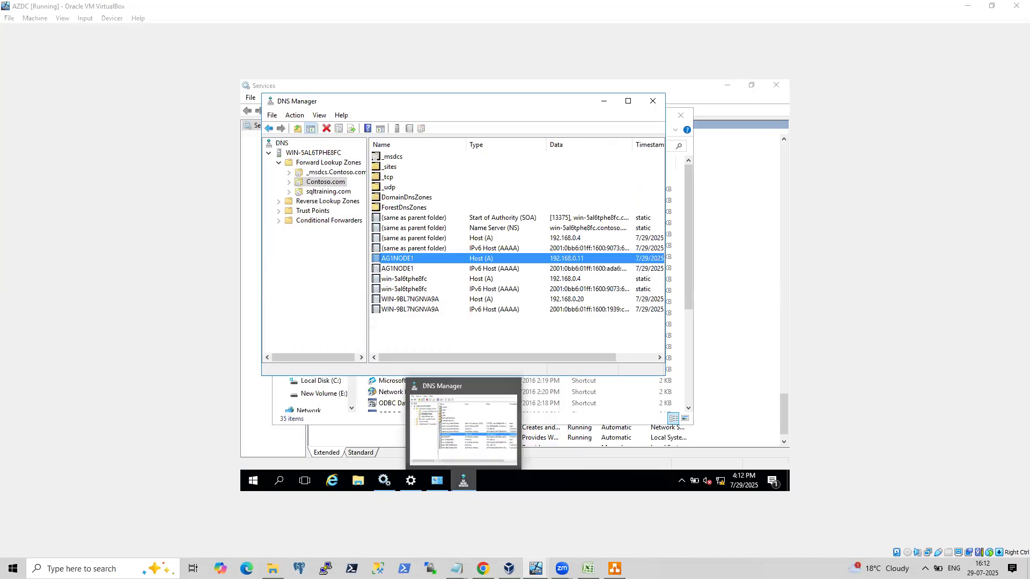
# Switch to the onpremsql virtual machine and ping 192.168.0.20 from its command prompt.
pyautogui.moveTo(535, 567)
pyautogui.click(451, 538)
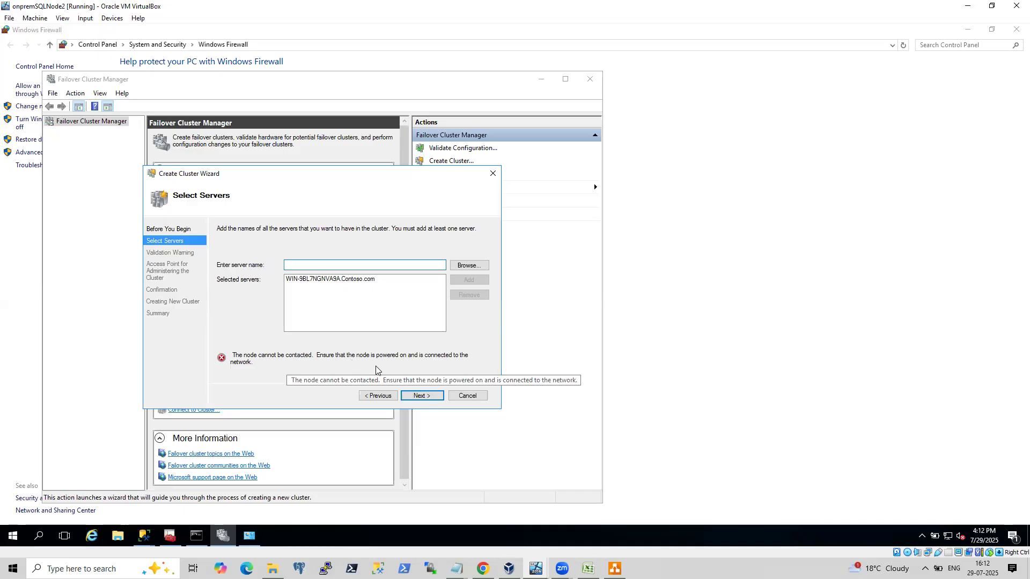
pyautogui.click(509, 568)
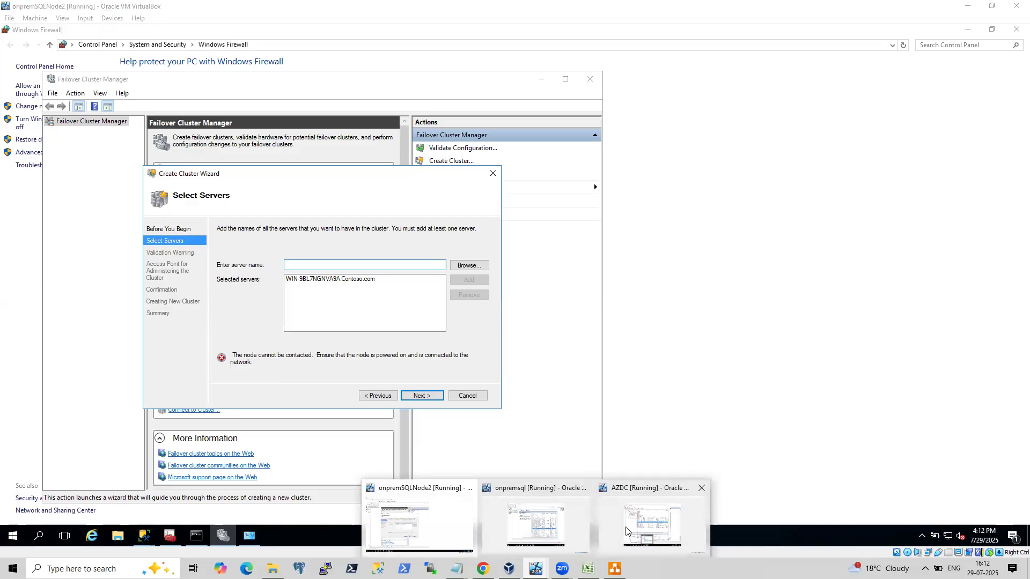
pyautogui.click(504, 519)
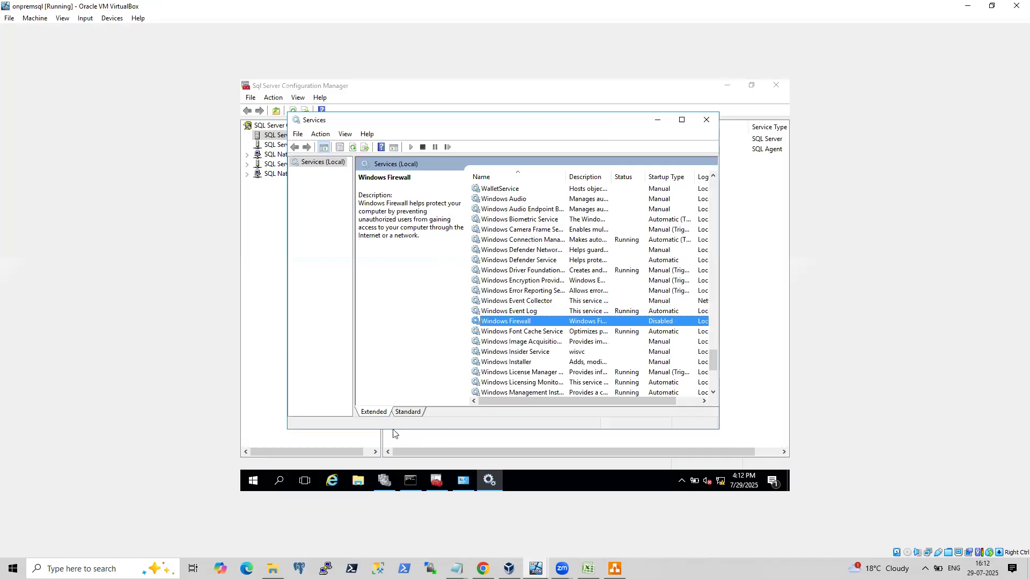
pyautogui.click(414, 479)
pyautogui.write('ping 192.169')
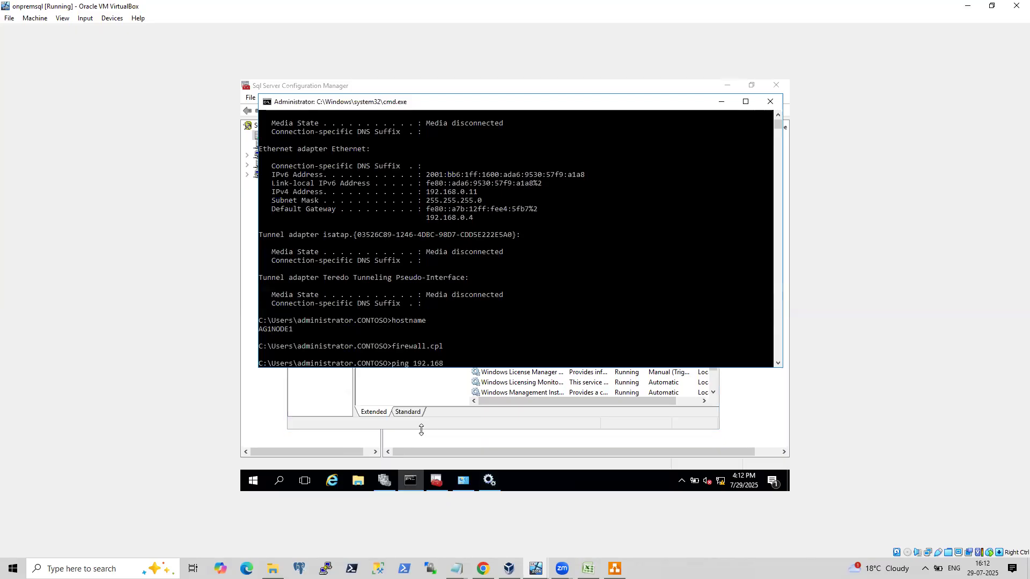
pyautogui.write('.0.20')
pyautogui.press('Return')
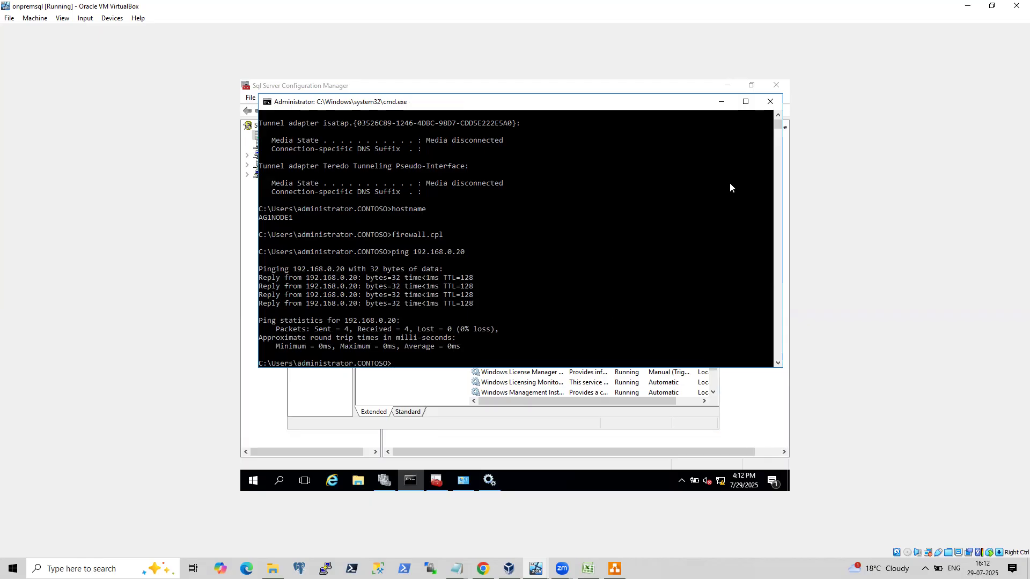
# Switch to AZDC and examine the pointer records in the 0.168.192.in-addr.arpa reverse zone and the Contoso.com host records.
pyautogui.click(722, 102)
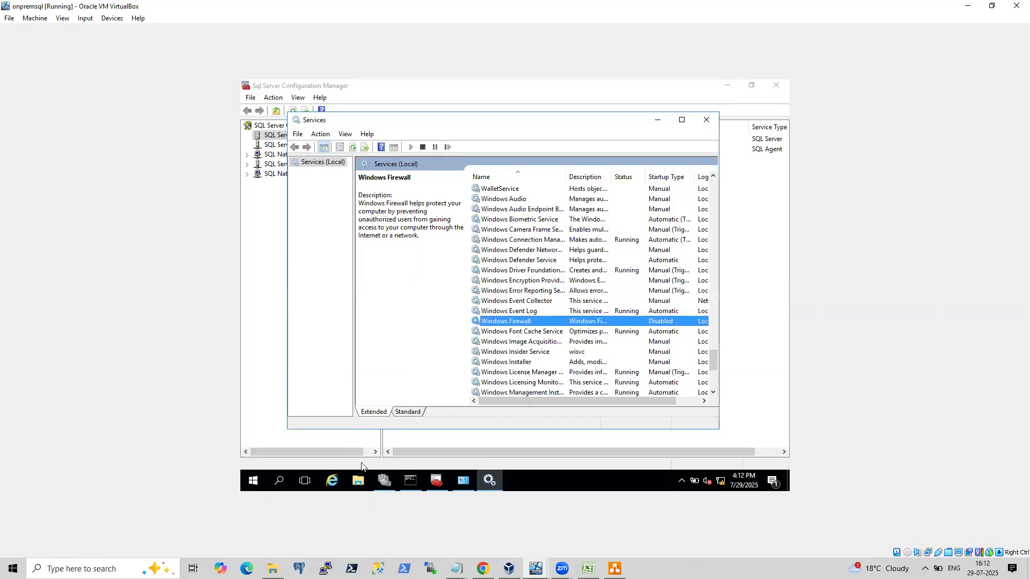
pyautogui.moveTo(536, 568)
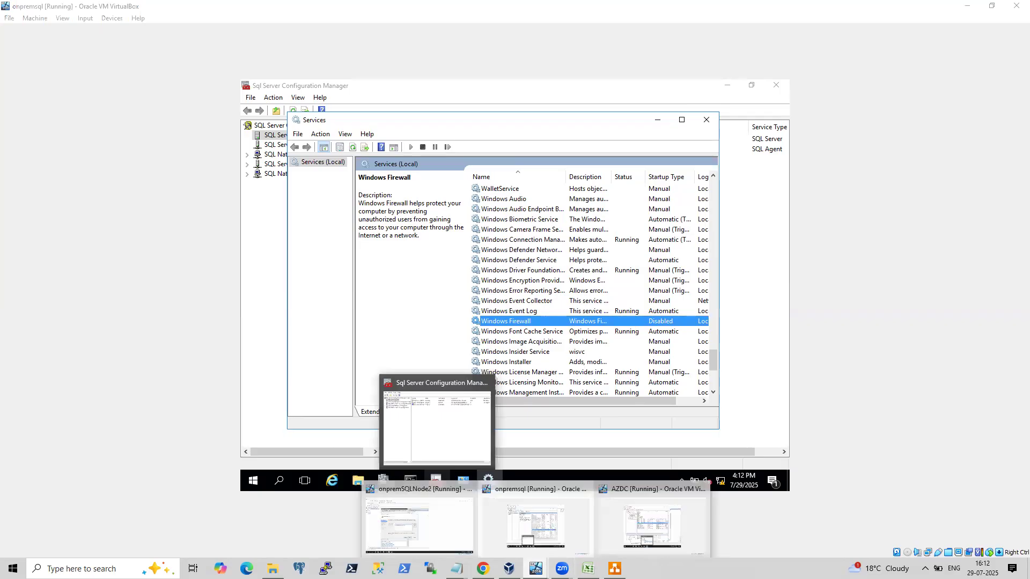
pyautogui.click(626, 525)
pyautogui.click(396, 339)
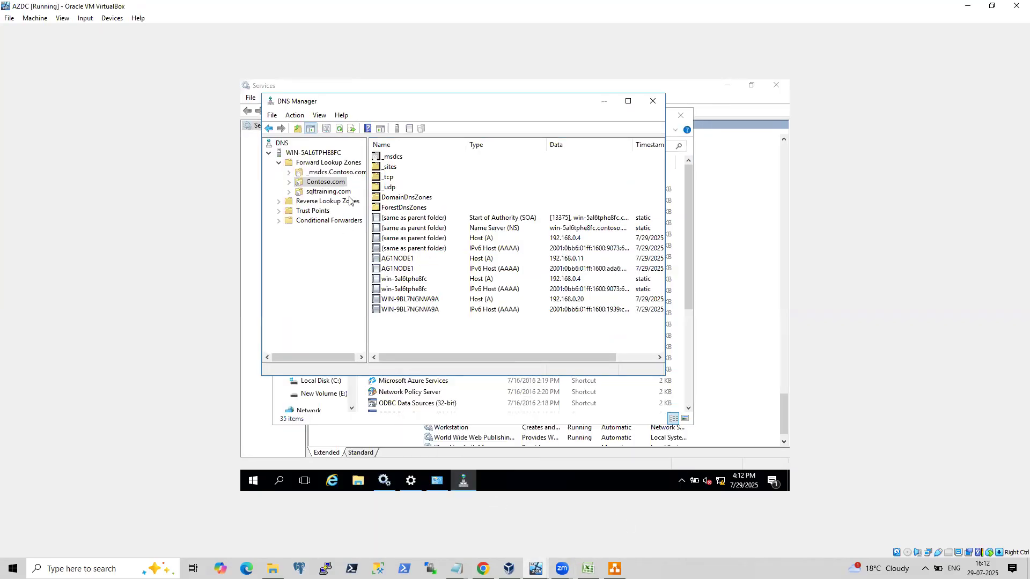
pyautogui.doubleClick(345, 203)
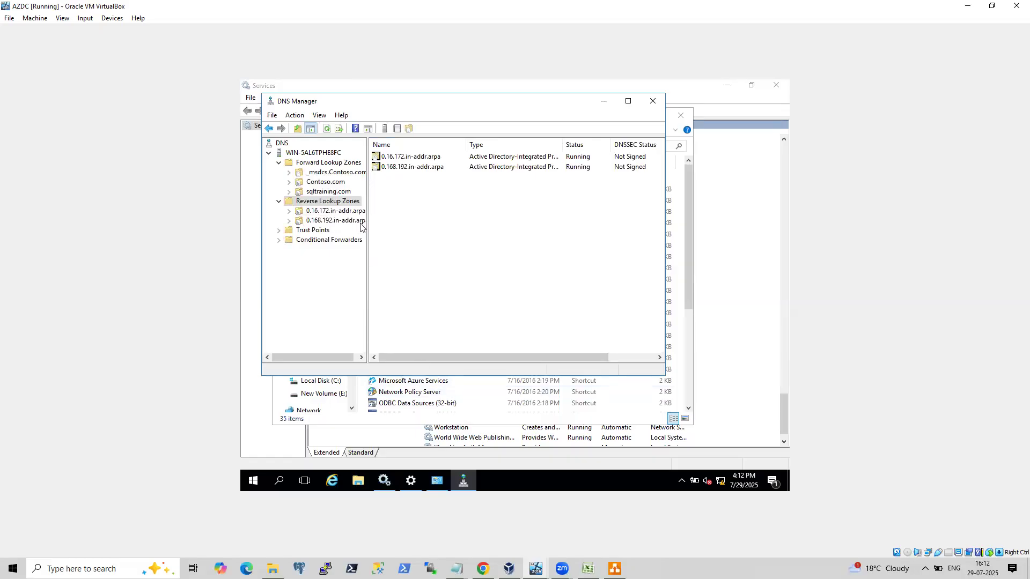
pyautogui.doubleClick(407, 167)
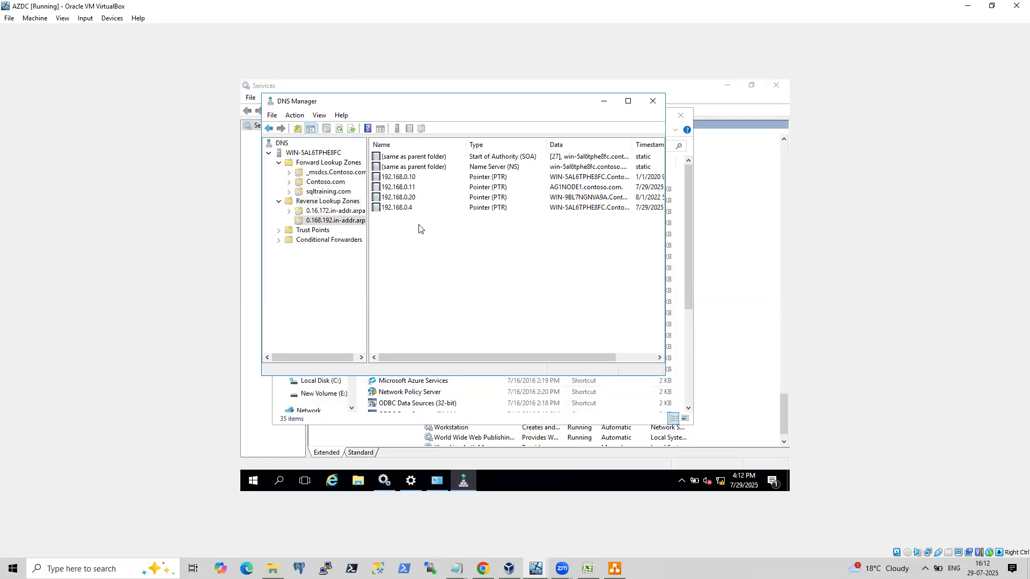
pyautogui.click(406, 187)
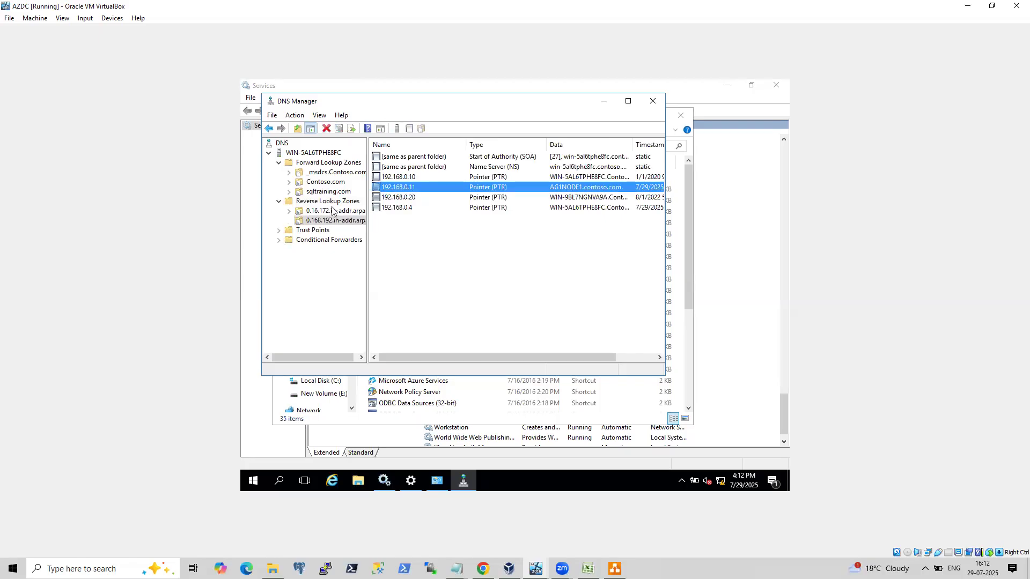
pyautogui.click(411, 197)
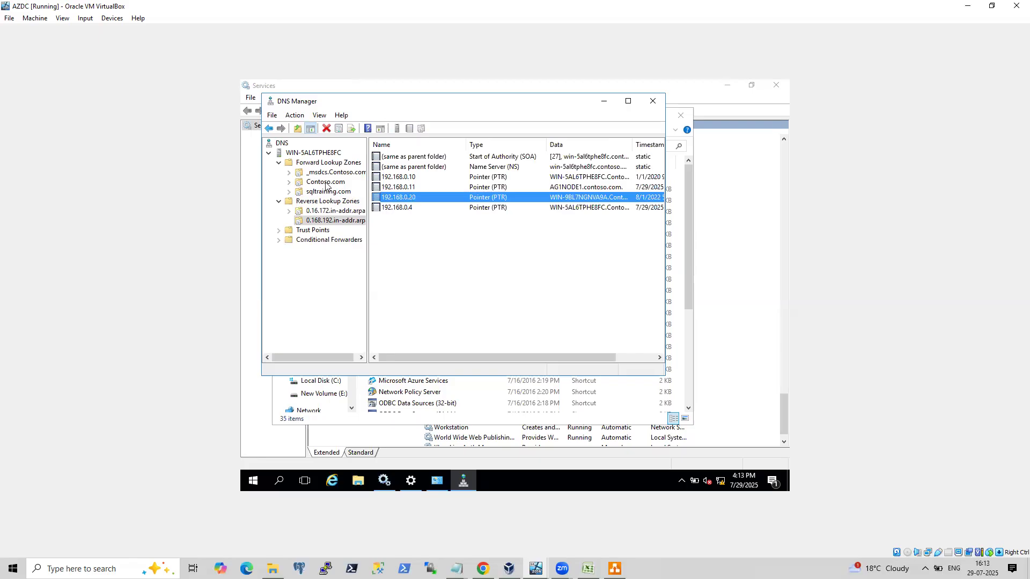
pyautogui.doubleClick(326, 183)
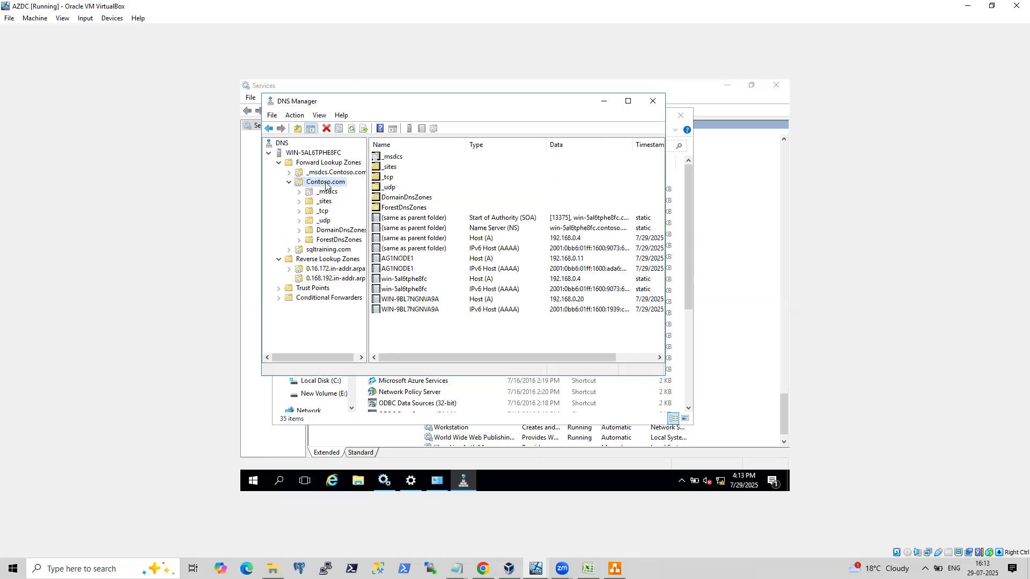
pyautogui.click(412, 260)
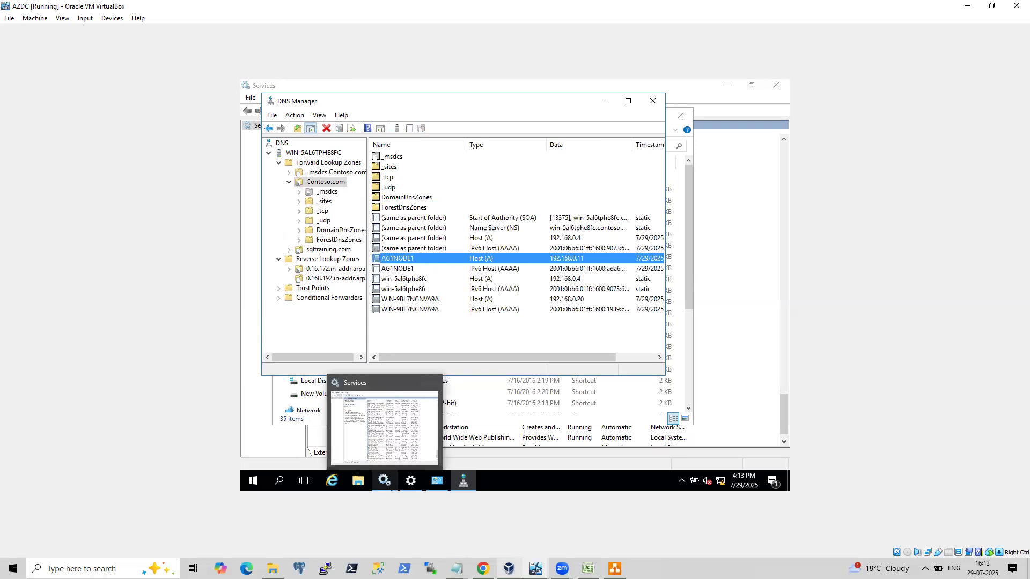
# Switch to onpremSQLNode2 and open Network Connections by running ncpa.cpl.
pyautogui.moveTo(508, 567)
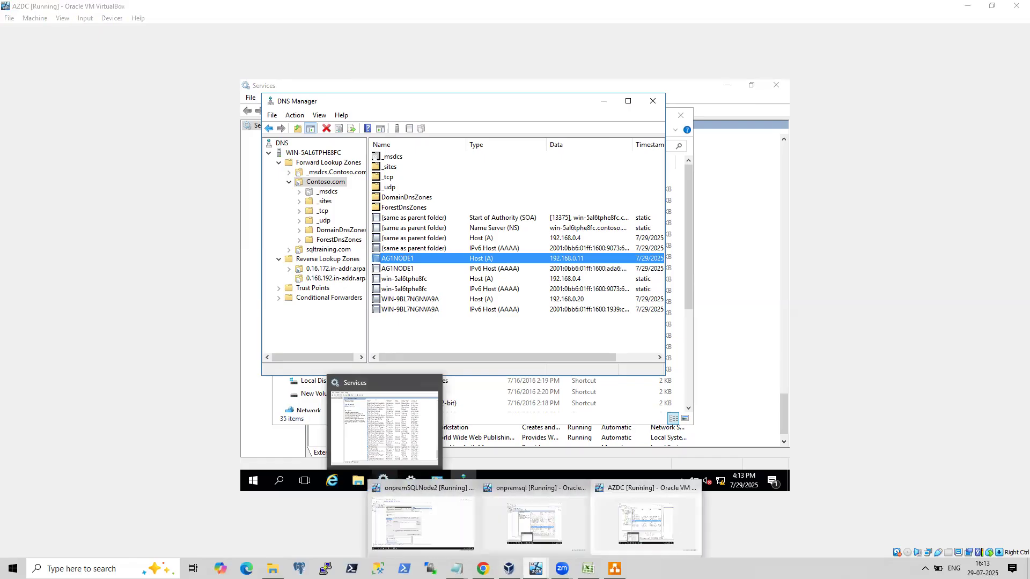
pyautogui.click(425, 523)
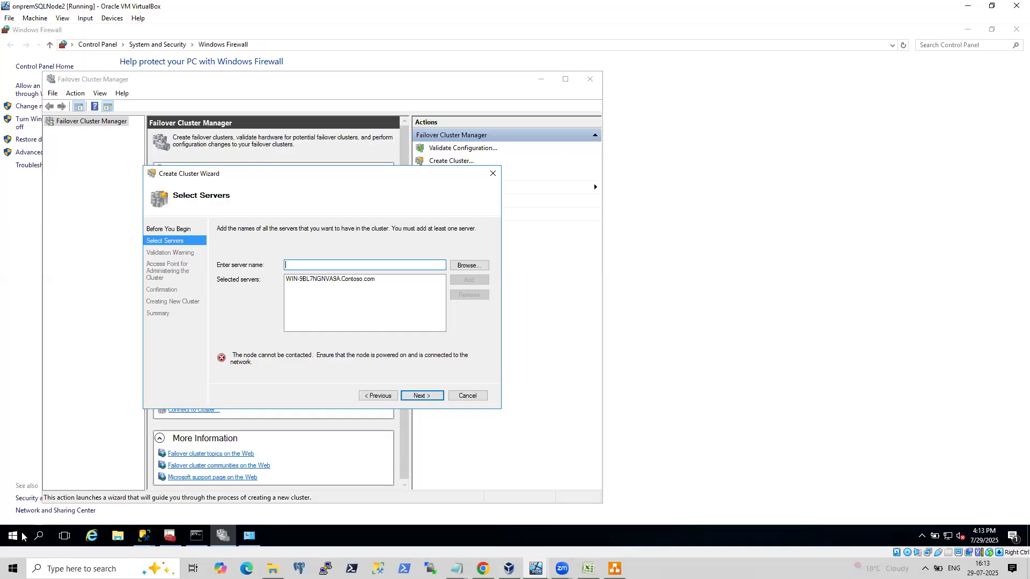
pyautogui.rightClick(13, 535)
pyautogui.click(52, 486)
pyautogui.write('ncp')
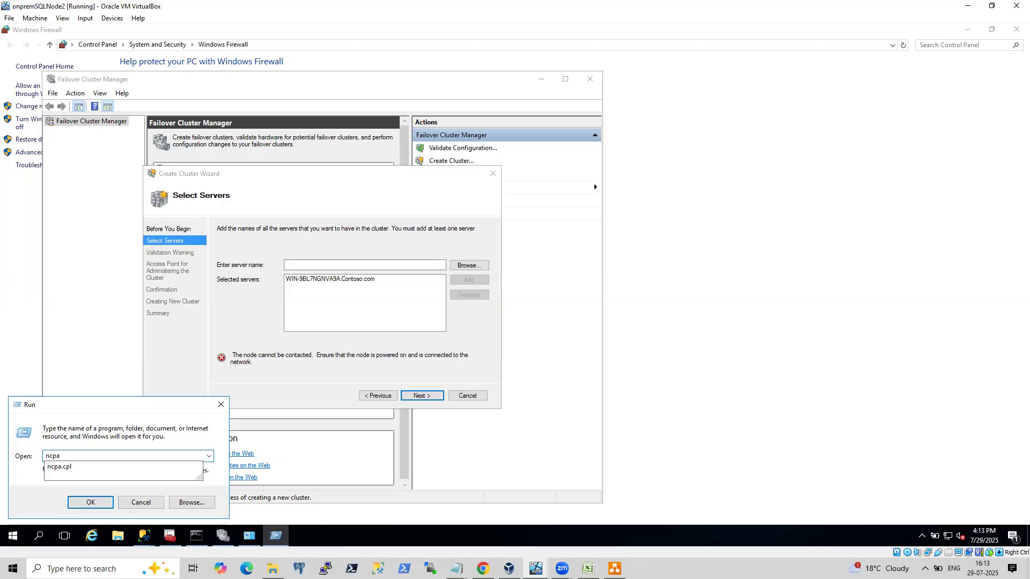
pyautogui.write('a')
pyautogui.press('Return')
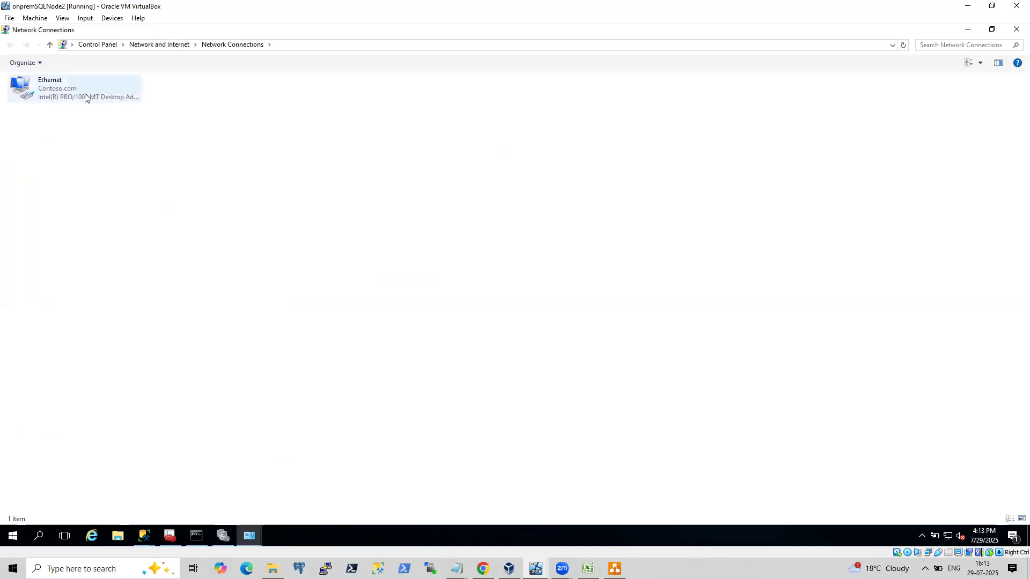
# Open the Ethernet adapter's Internet Protocol Version 4 properties to review its IP and DNS server settings.
pyautogui.rightClick(85, 94)
pyautogui.click(124, 197)
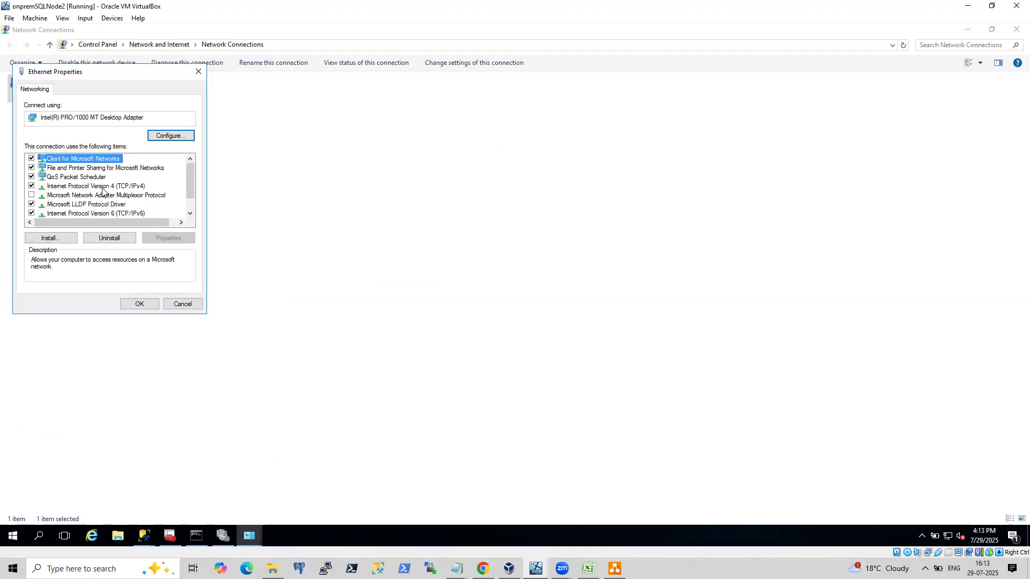
pyautogui.click(103, 187)
pyautogui.click(169, 237)
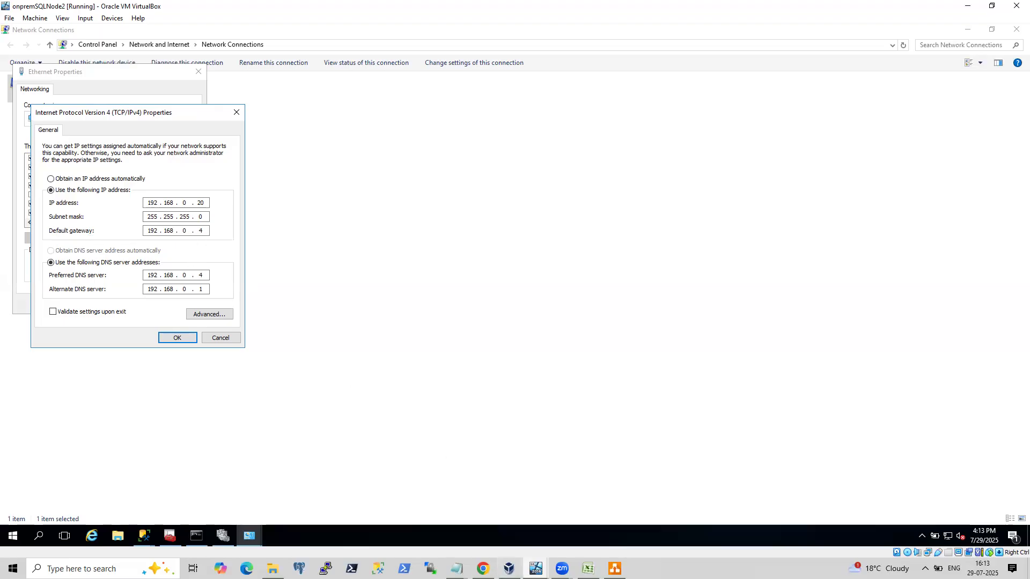
# Switch to AZDC, open a command prompt and run ipconfig.
pyautogui.click(536, 568)
pyautogui.click(622, 520)
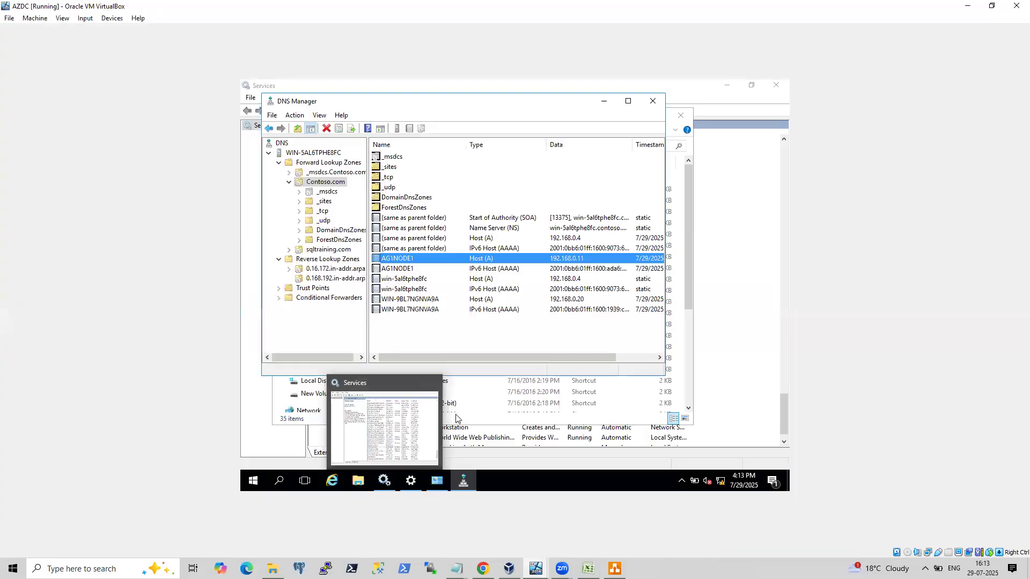
pyautogui.rightClick(252, 483)
pyautogui.click(284, 428)
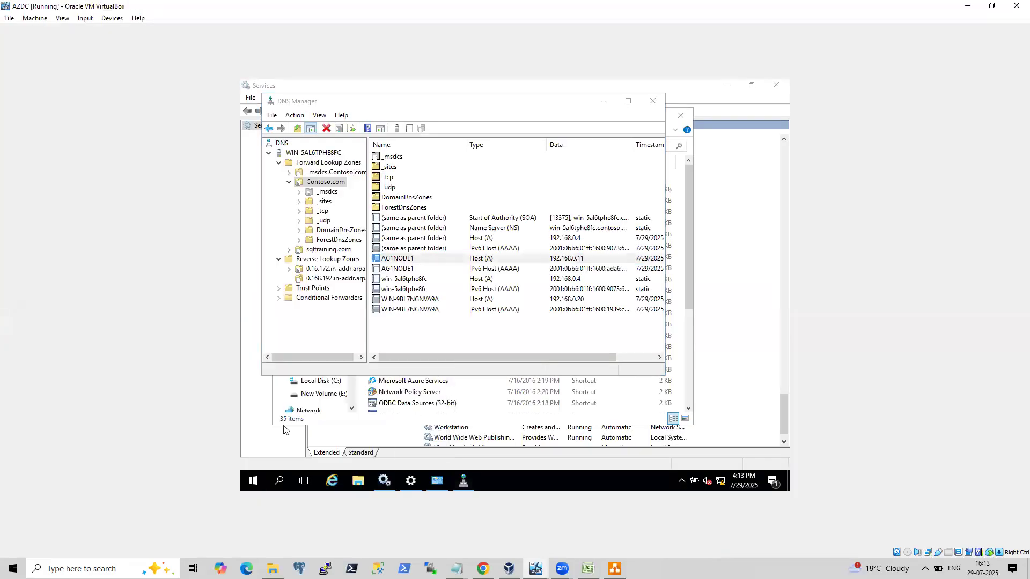
pyautogui.write('cmd')
pyautogui.press('Return')
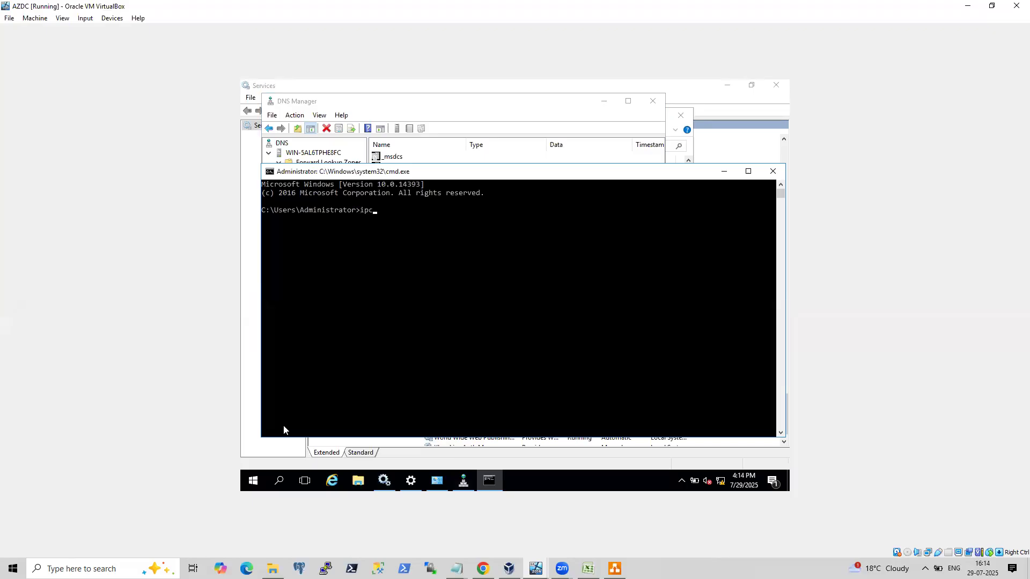
pyautogui.write('ipconfig')
pyautogui.press('Return')
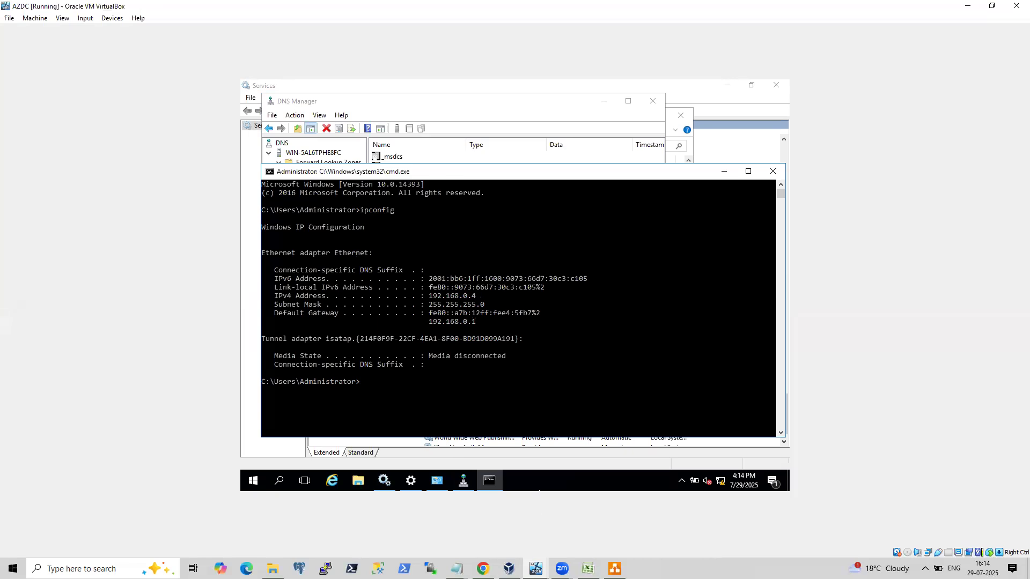
# Switch to the onpremsql virtual machine and open Failover Cluster Manager by running cluadmin.msc.
pyautogui.click(508, 568)
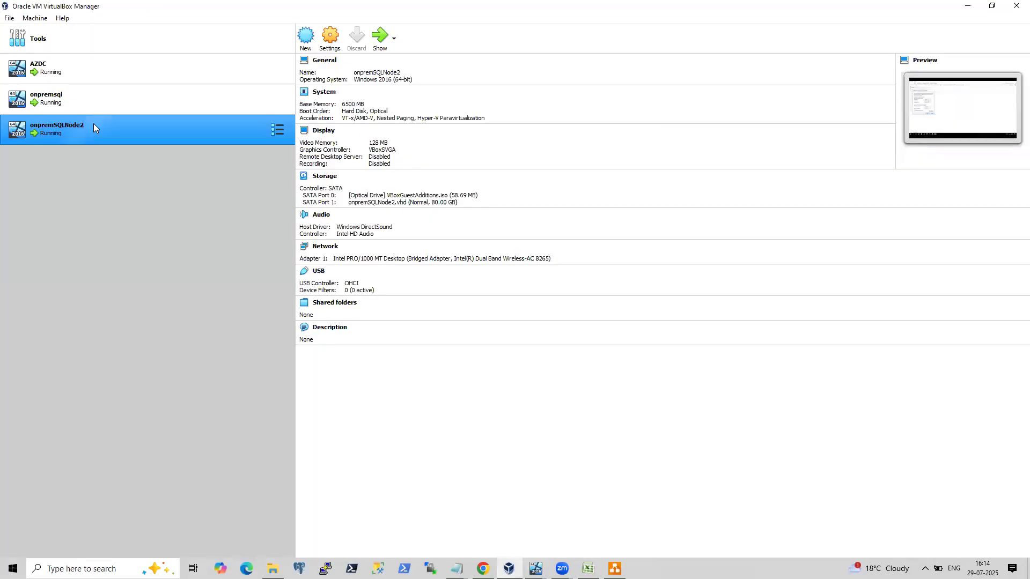
pyautogui.click(96, 103)
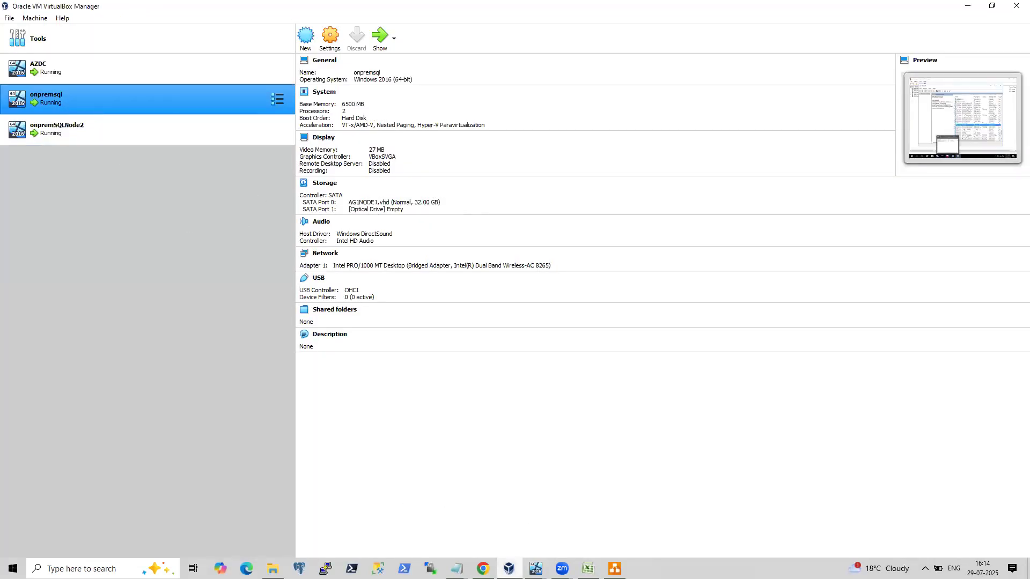
pyautogui.moveTo(535, 568)
pyautogui.click(536, 523)
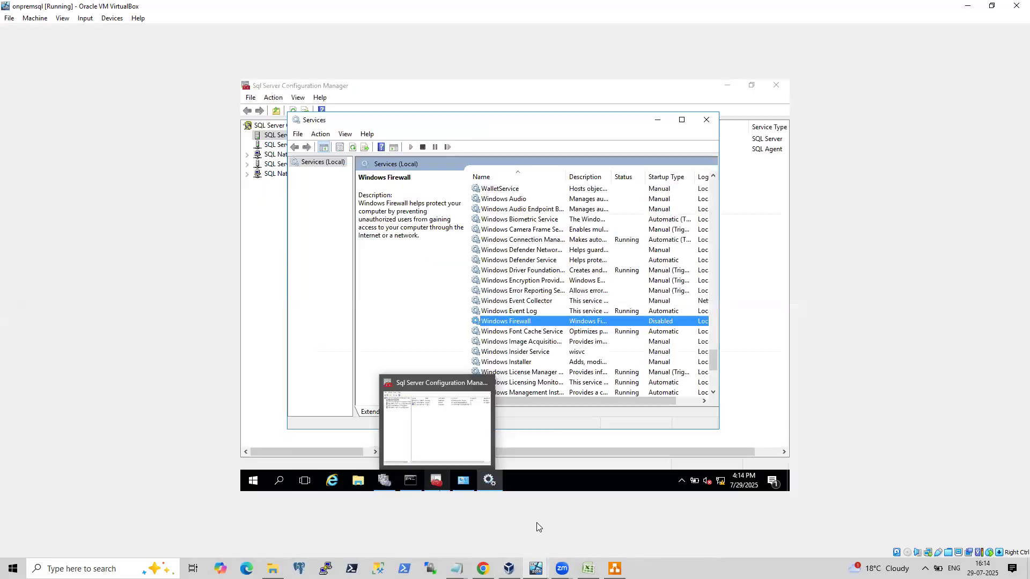
pyautogui.click(413, 320)
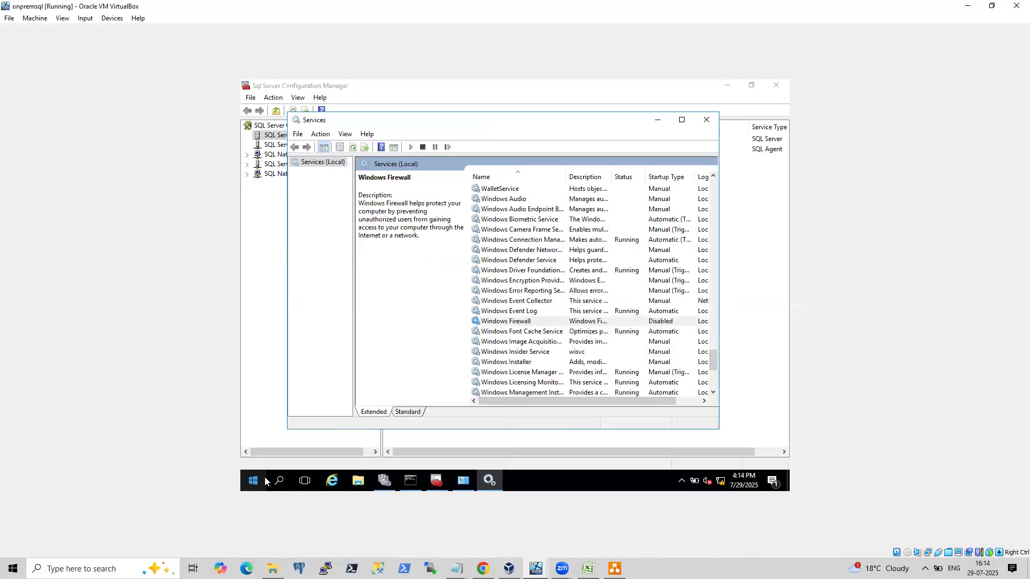
pyautogui.rightClick(265, 481)
pyautogui.click(294, 423)
pyautogui.write('cluadmin.msc')
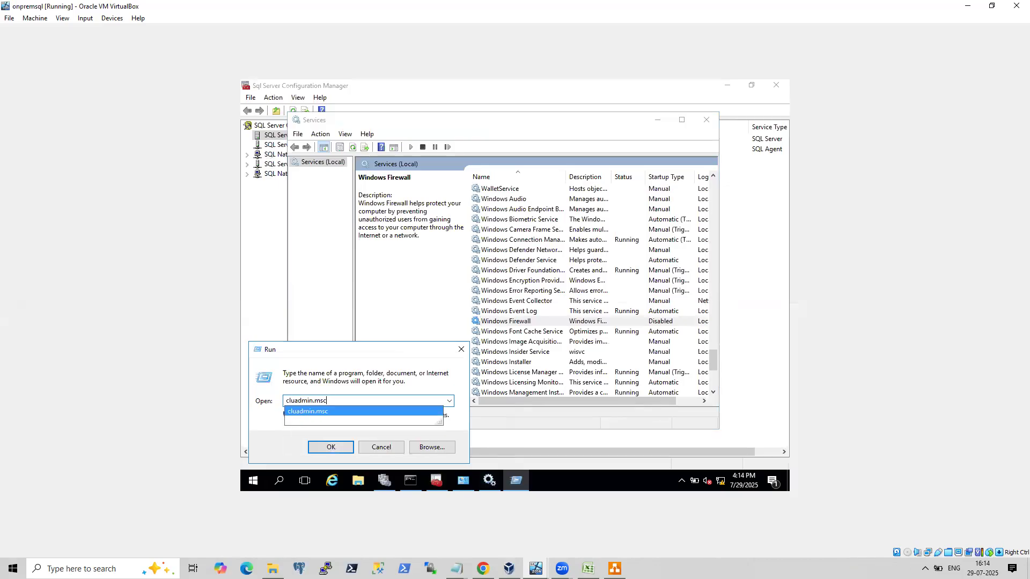
pyautogui.press('Return')
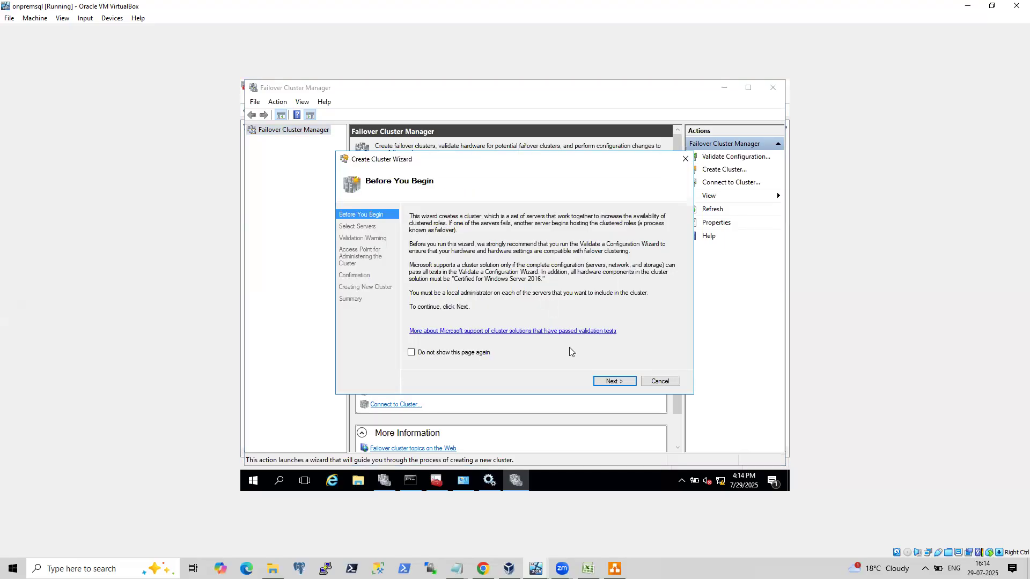
# Restart the Create Cluster wizard and add server 192.168.0.11 on the Select Servers page.
pyautogui.click(614, 381)
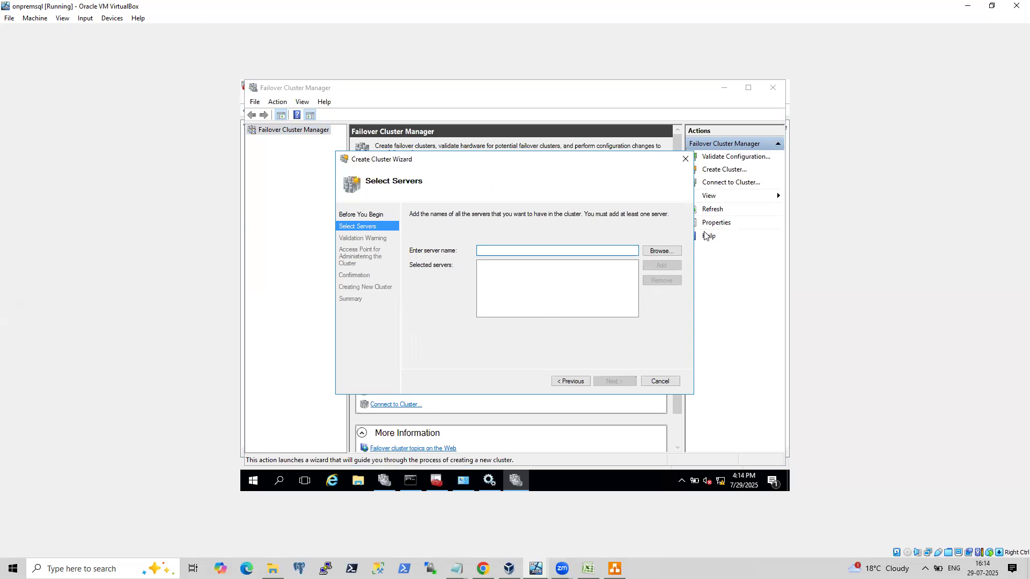
pyautogui.click(668, 254)
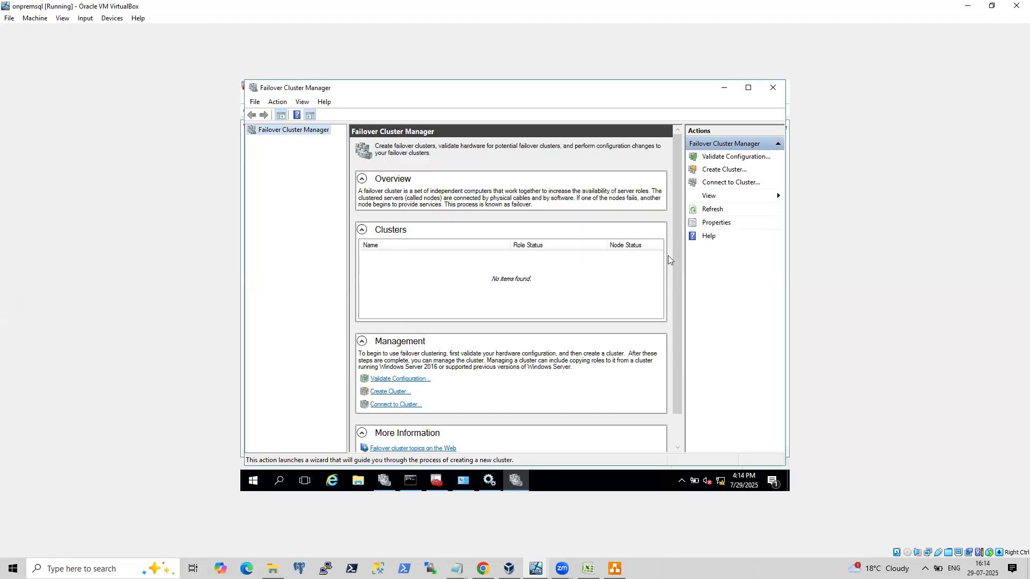
pyautogui.click(713, 169)
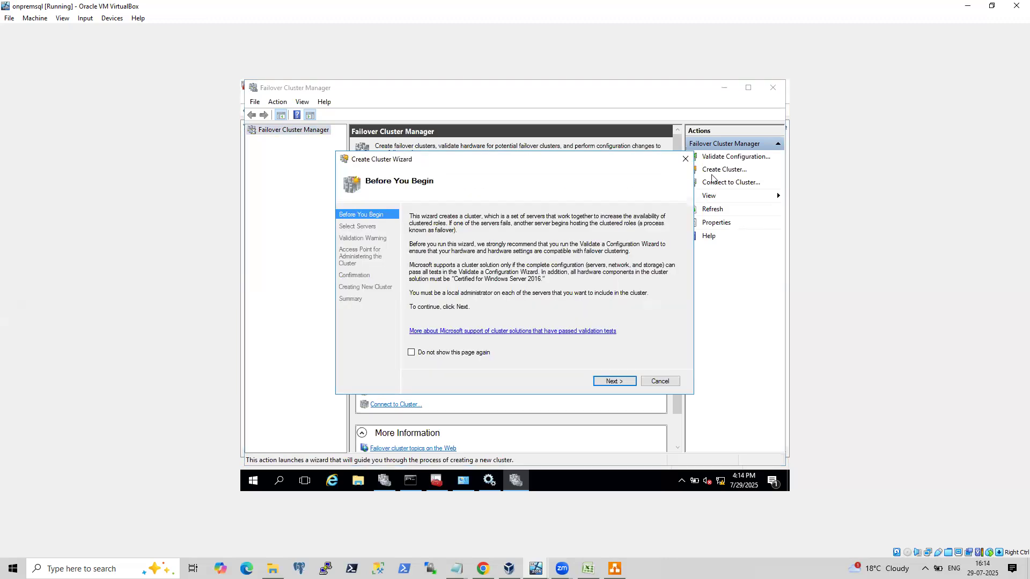
pyautogui.click(612, 381)
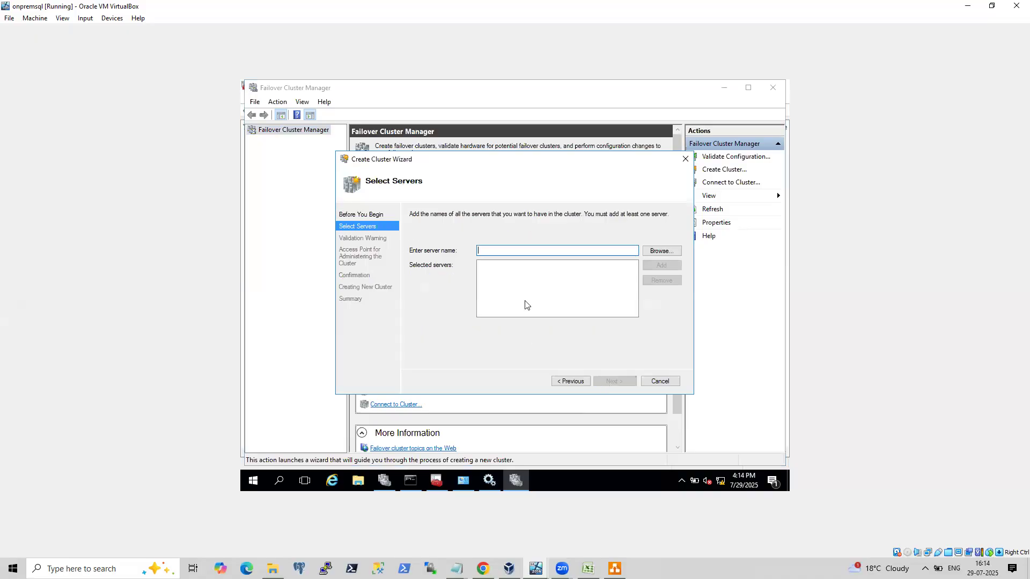
pyautogui.write('192.168.0.11')
pyautogui.click(661, 265)
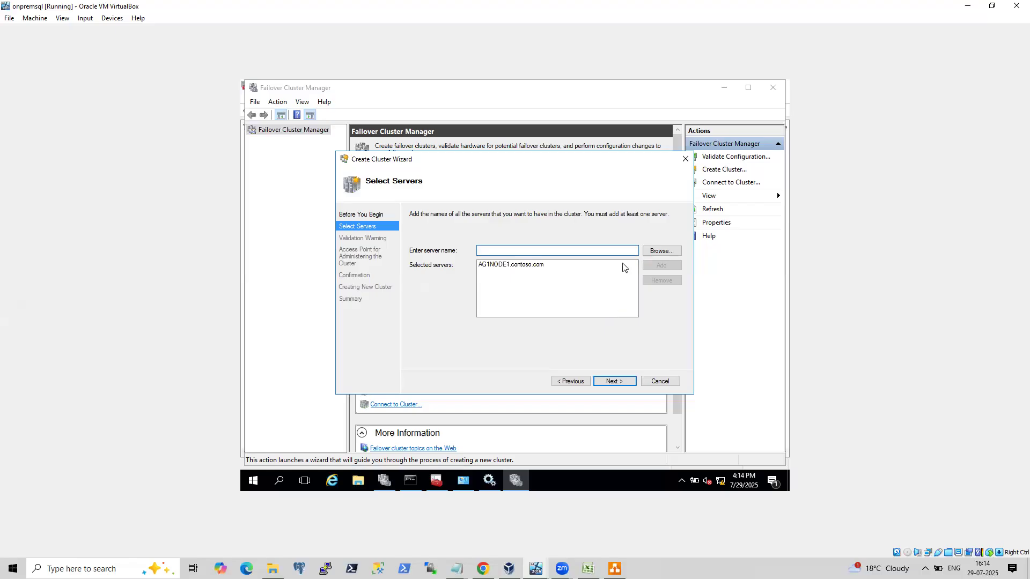
# Finish the server selection in the Create Cluster wizard and advance to the validation warning page.
pyautogui.write('192.168.0.20')
pyautogui.click(665, 265)
pyautogui.click(612, 381)
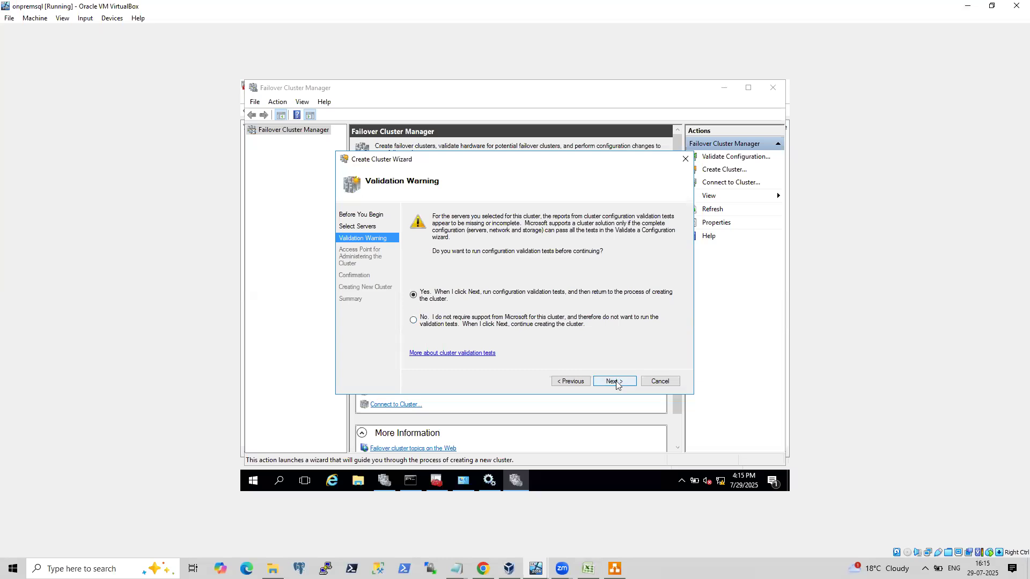
# Skip the configuration validation tests and advance to the cluster access point page.
pyautogui.click(615, 382)
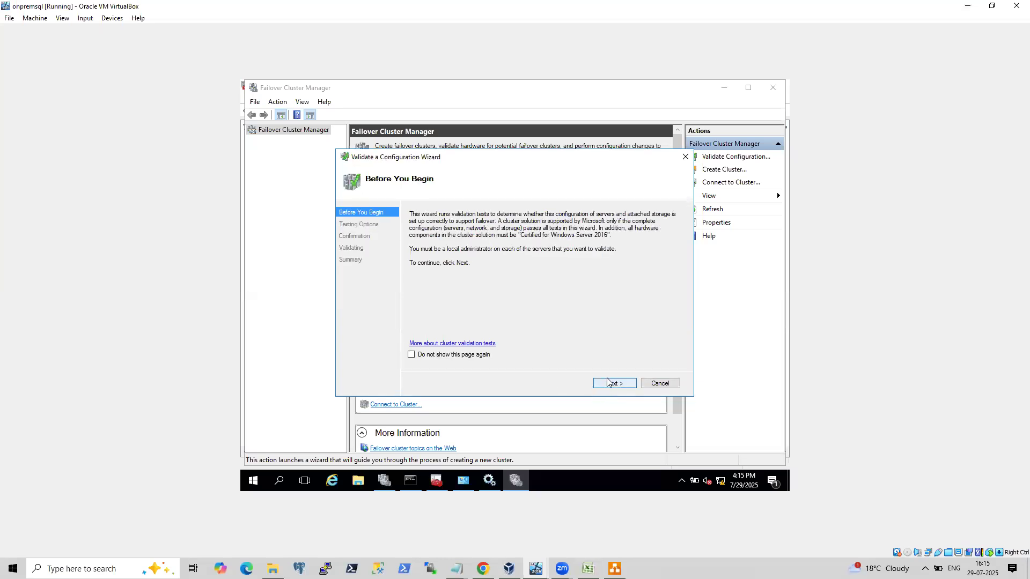
pyautogui.click(675, 385)
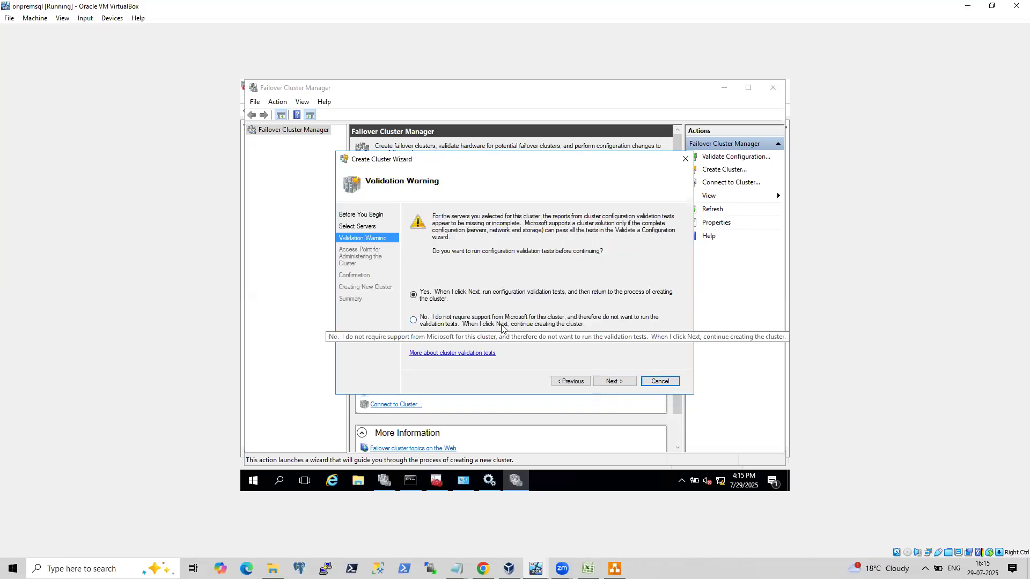
pyautogui.click(622, 379)
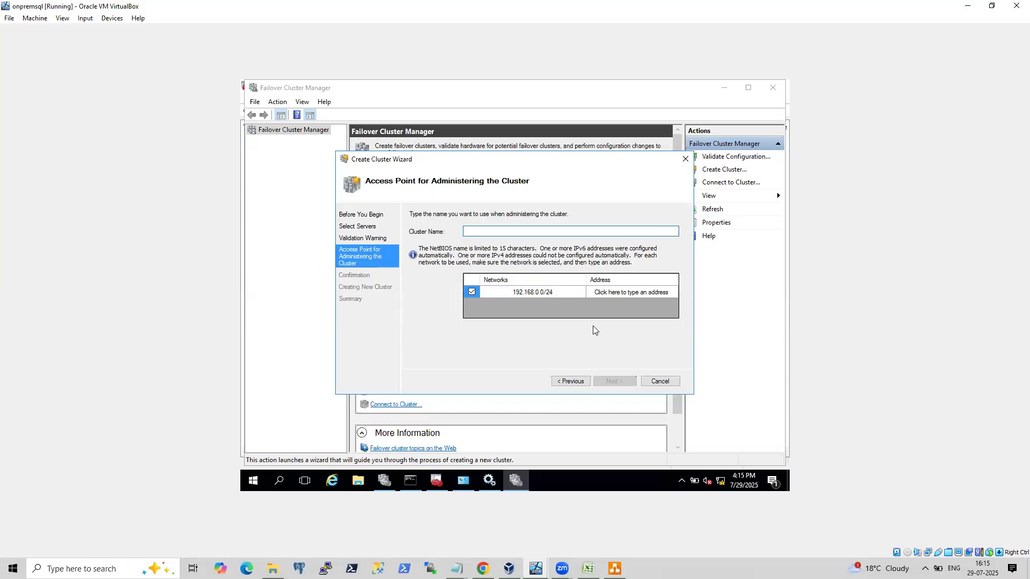
# Switch to the browser and open the LinkedIn post on failover clustering, highlighting its Azure virtual machines point.
pyautogui.click(482, 568)
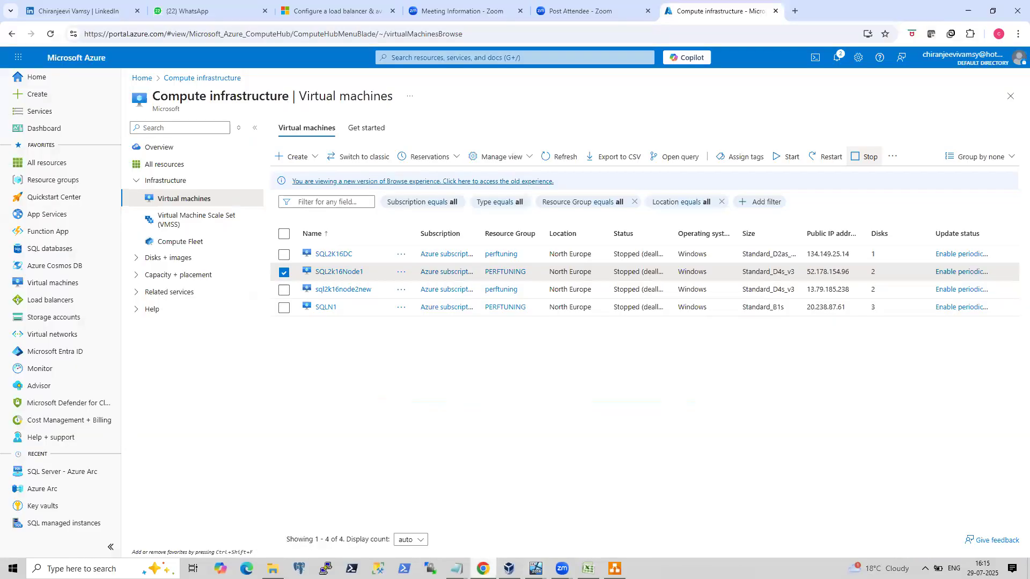
pyautogui.click(86, 12)
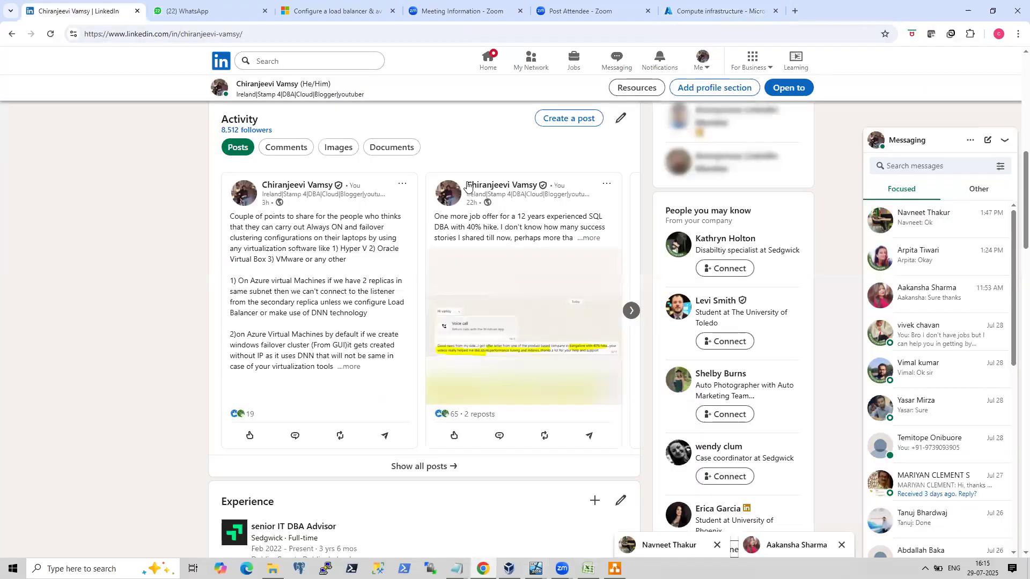
pyautogui.click(308, 350)
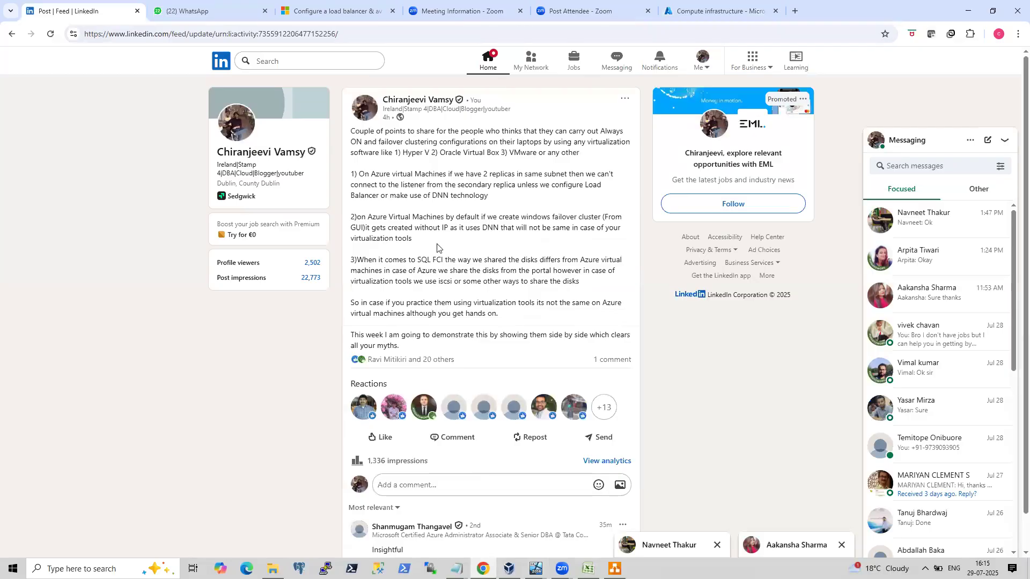
pyautogui.moveTo(359, 214); pyautogui.dragTo(601, 216)
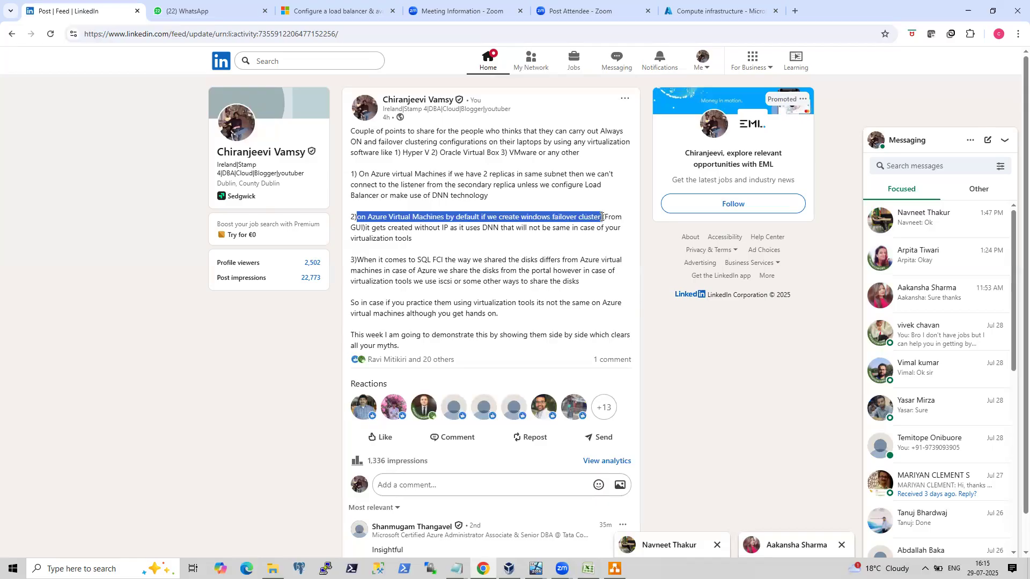
pyautogui.moveTo(603, 228); pyautogui.dragTo(603, 228)
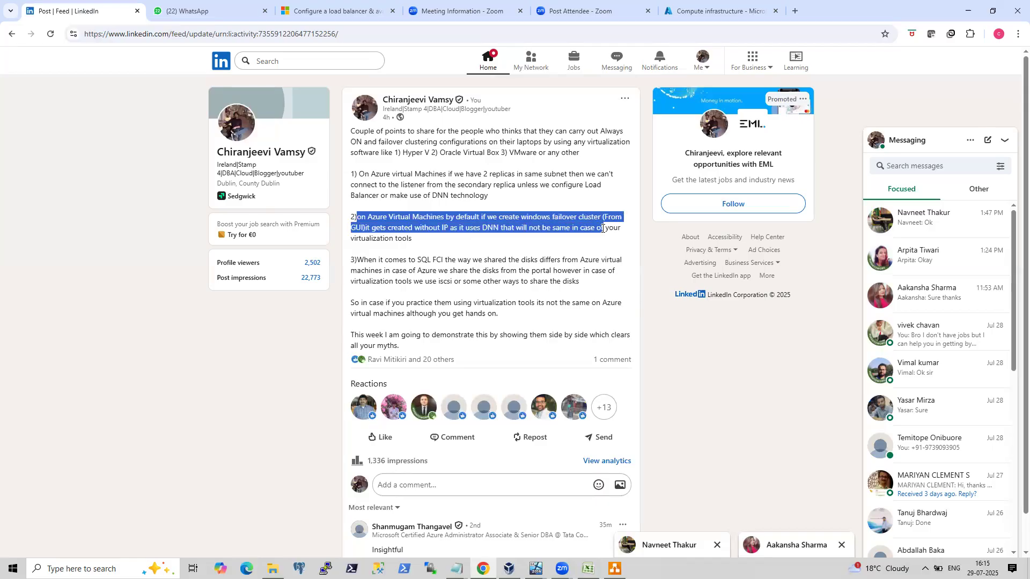
pyautogui.click(390, 227)
pyautogui.moveTo(382, 228); pyautogui.dragTo(452, 228)
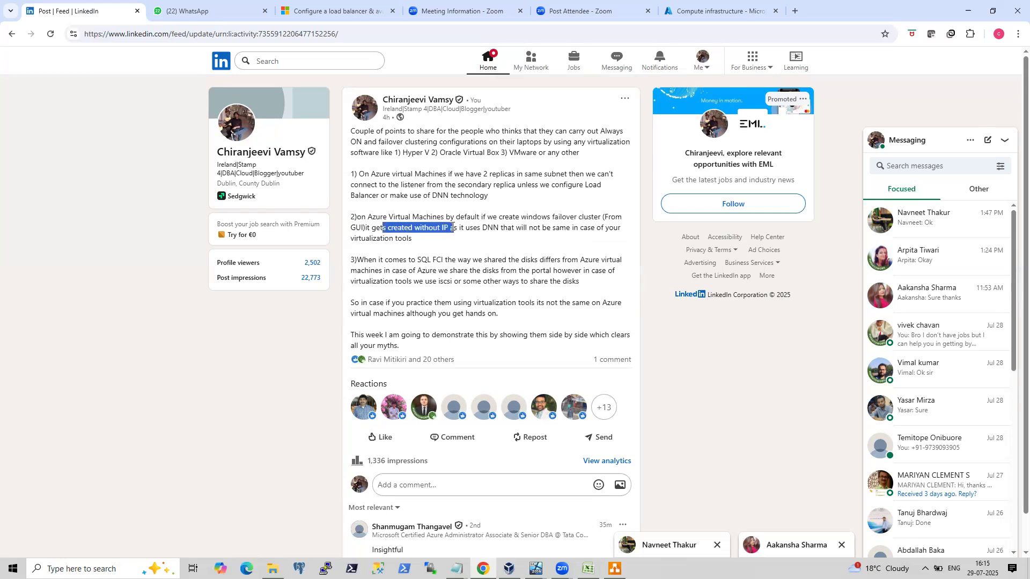
pyautogui.moveTo(371, 216); pyautogui.dragTo(444, 218)
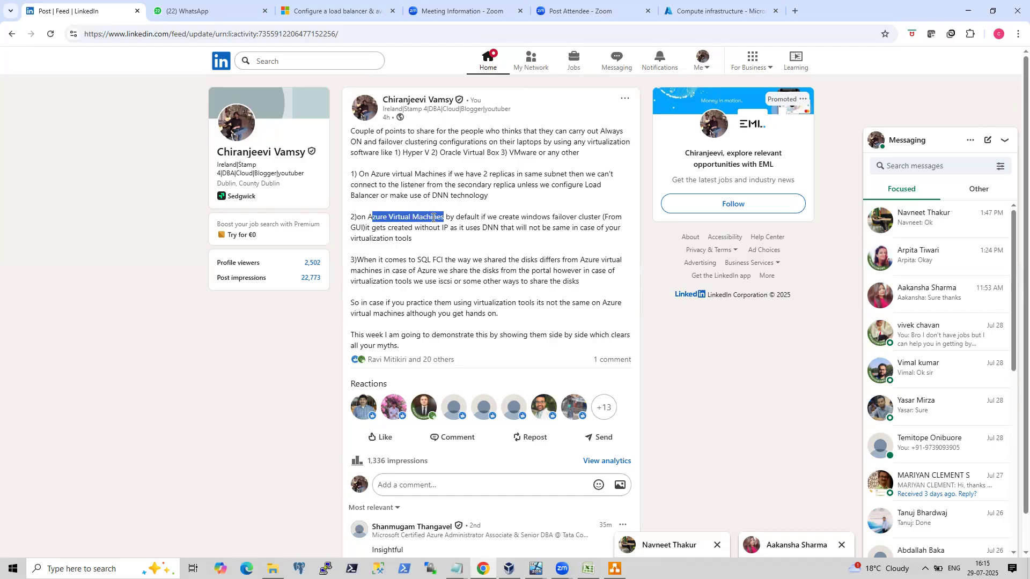
pyautogui.moveTo(505, 228); pyautogui.dragTo(607, 242)
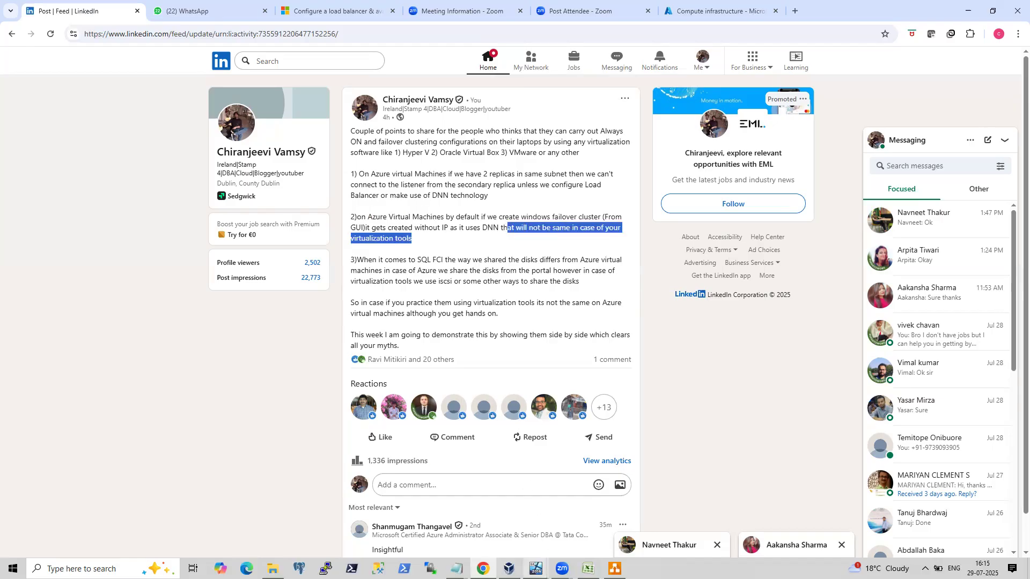
# Start the selected SQL2k16Node1 virtual machine from the Azure portal's virtual machines list.
pyautogui.click(536, 569)
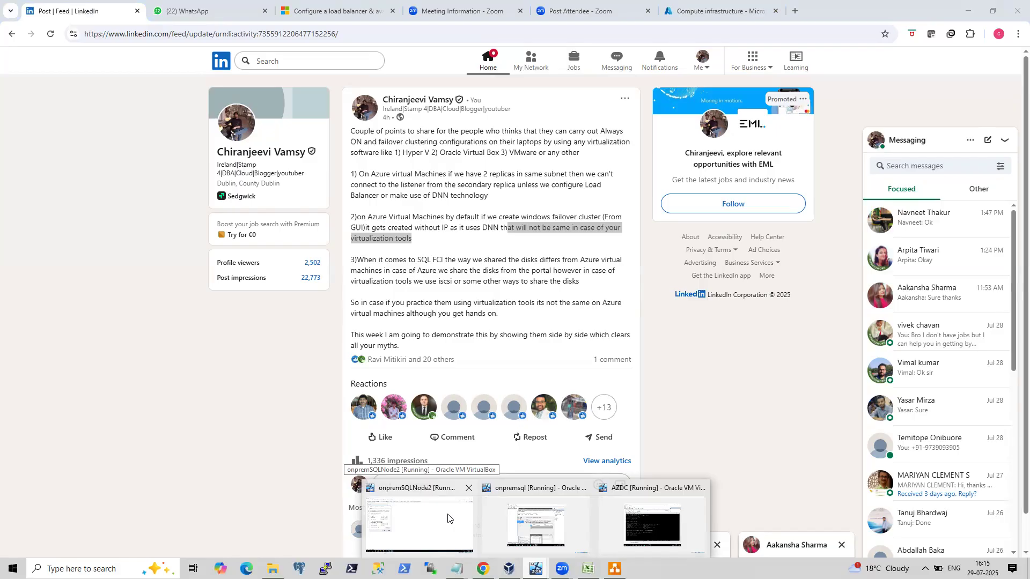
pyautogui.click(518, 516)
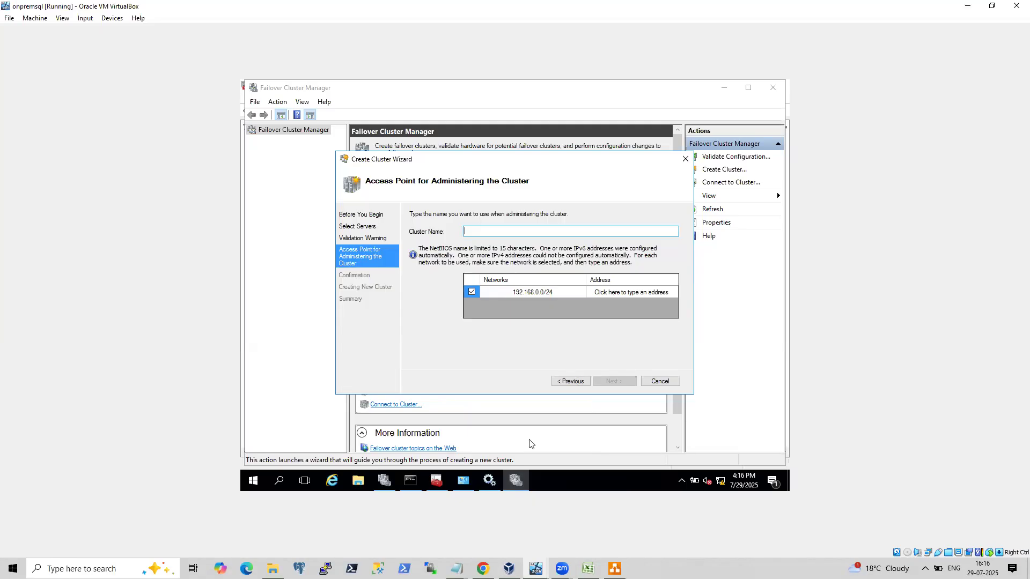
pyautogui.click(483, 568)
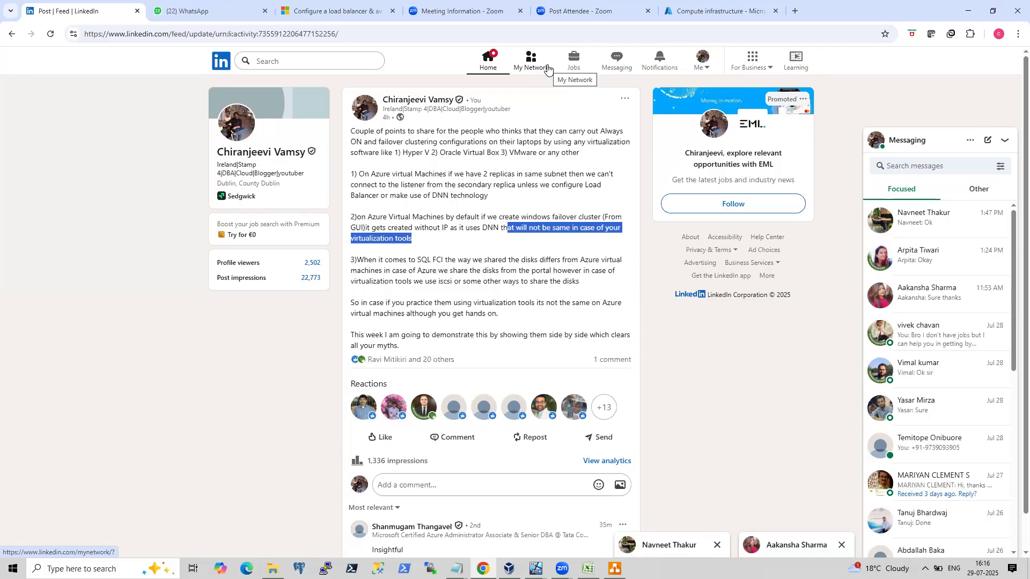
pyautogui.click(713, 7)
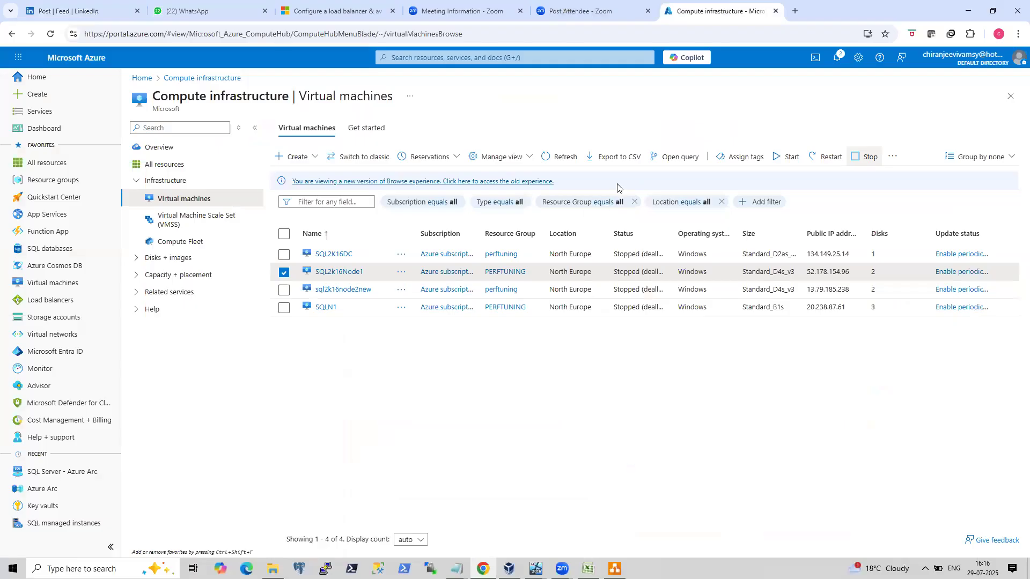
pyautogui.click(788, 157)
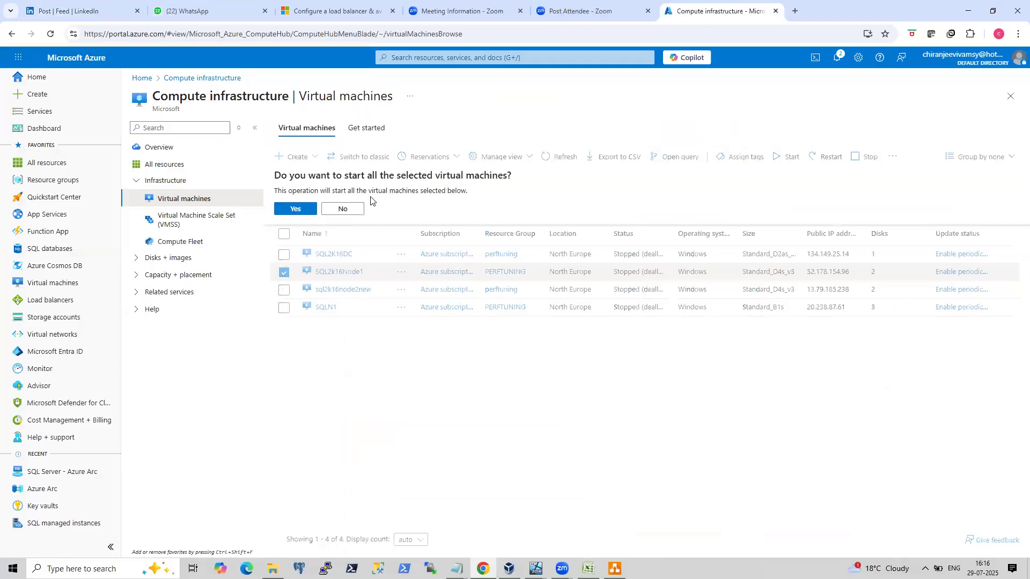
pyautogui.click(304, 210)
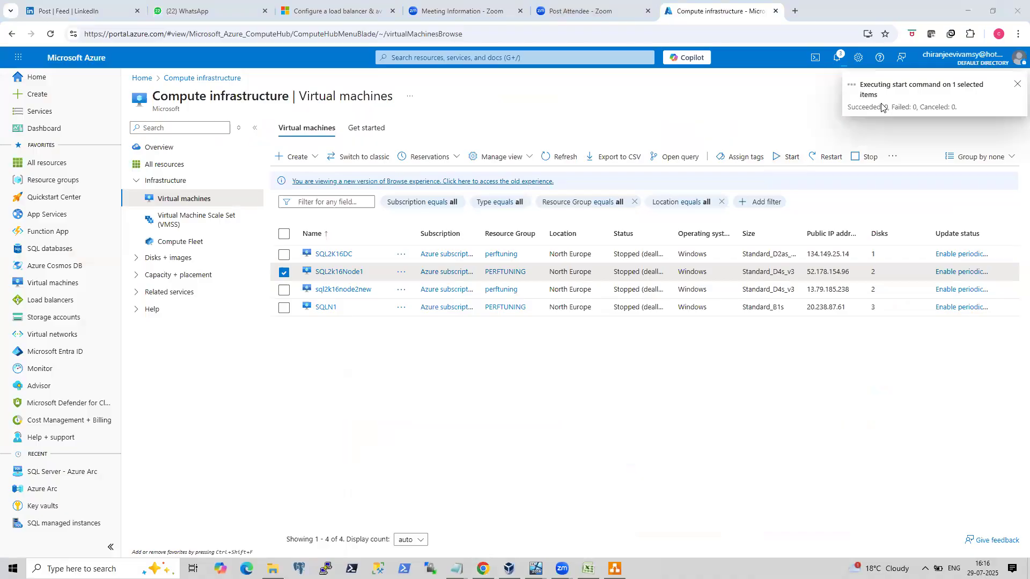
# Return to the LinkedIn post and highlight the point about Azure clusters being created without an IP.
pyautogui.click(75, 10)
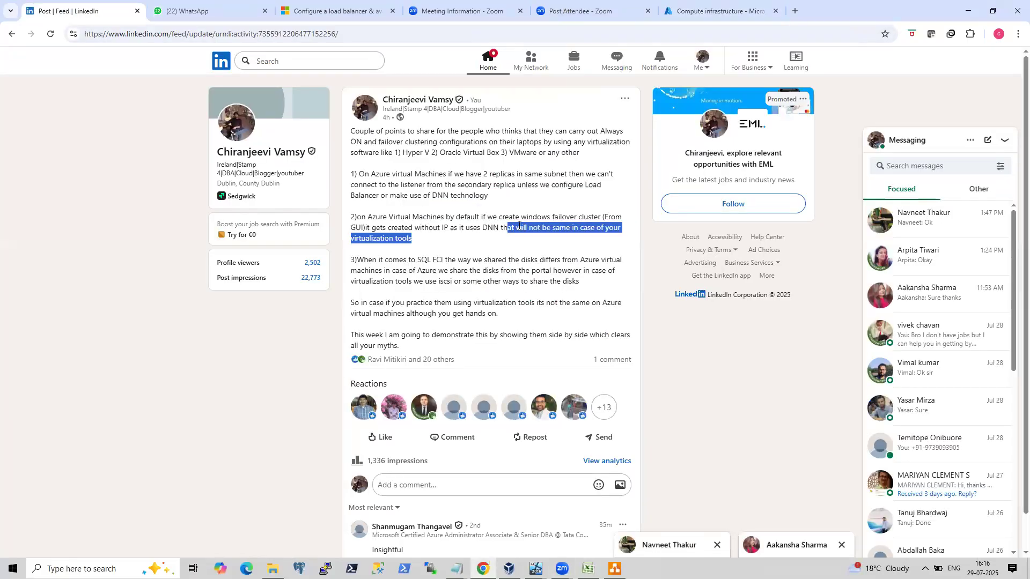
pyautogui.click(465, 228)
pyautogui.moveTo(357, 218); pyautogui.dragTo(599, 220)
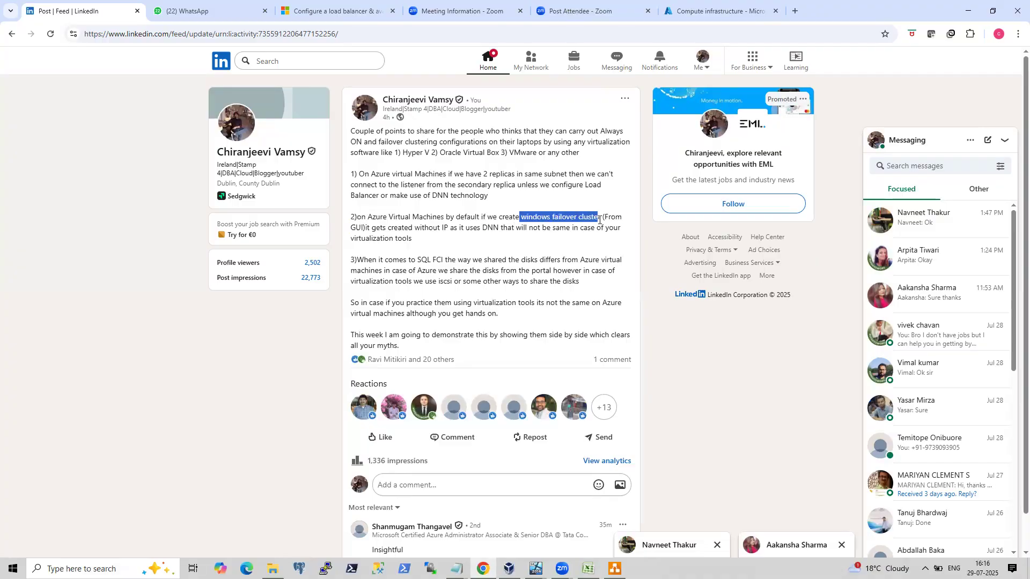
pyautogui.moveTo(448, 227); pyautogui.dragTo(350, 217)
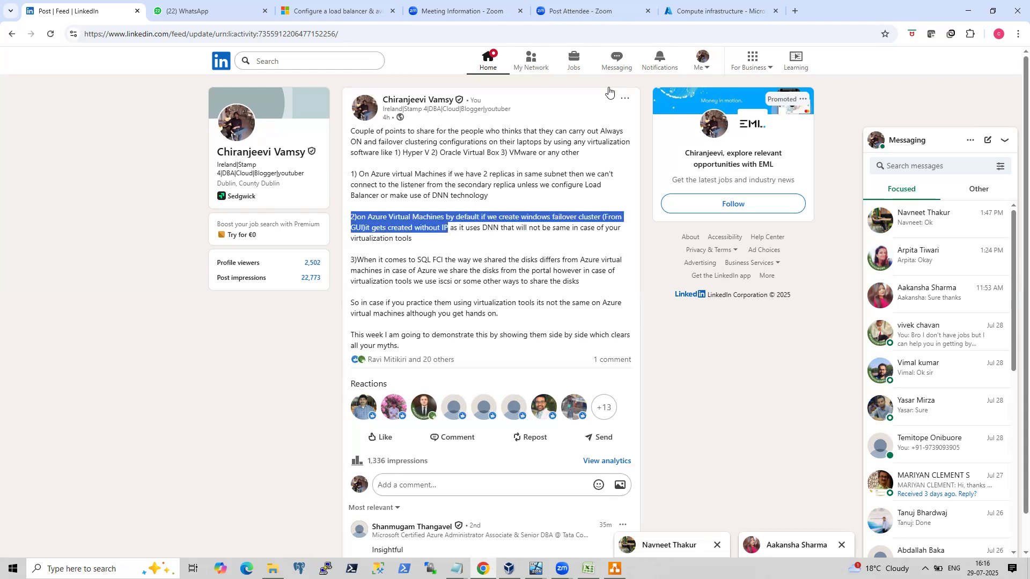
pyautogui.click(534, 568)
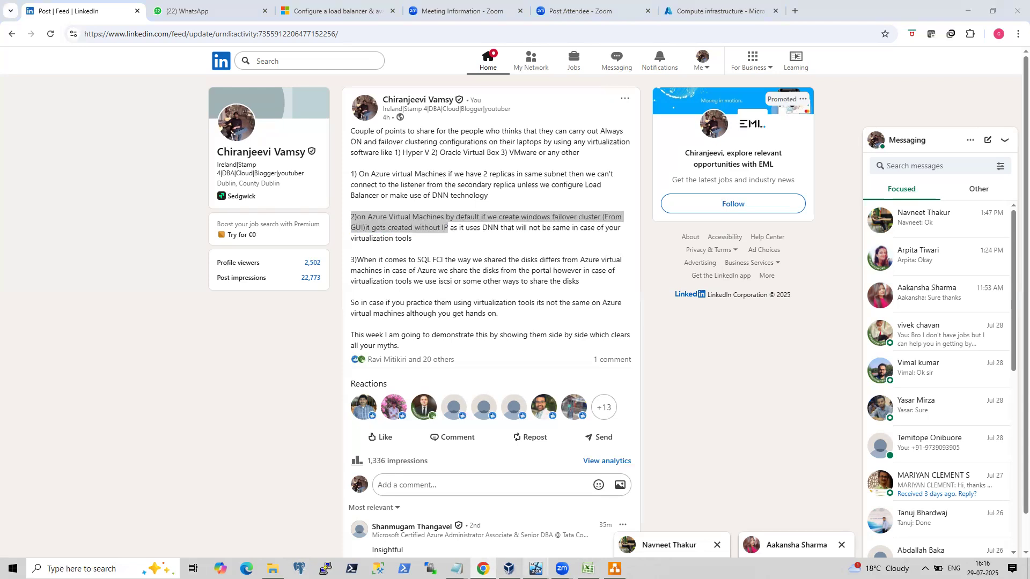
pyautogui.click(539, 528)
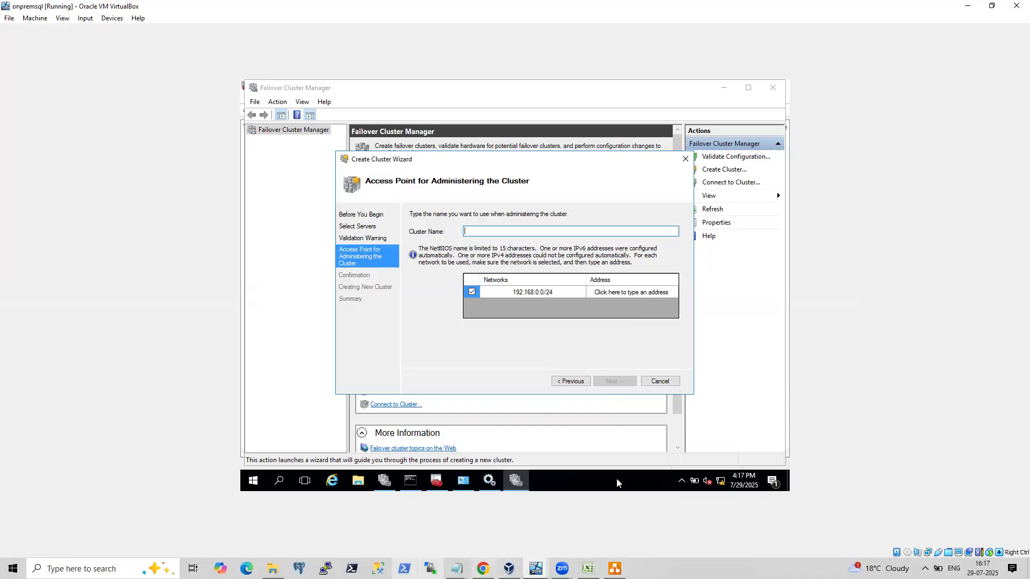
pyautogui.moveTo(437, 481)
pyautogui.click(270, 568)
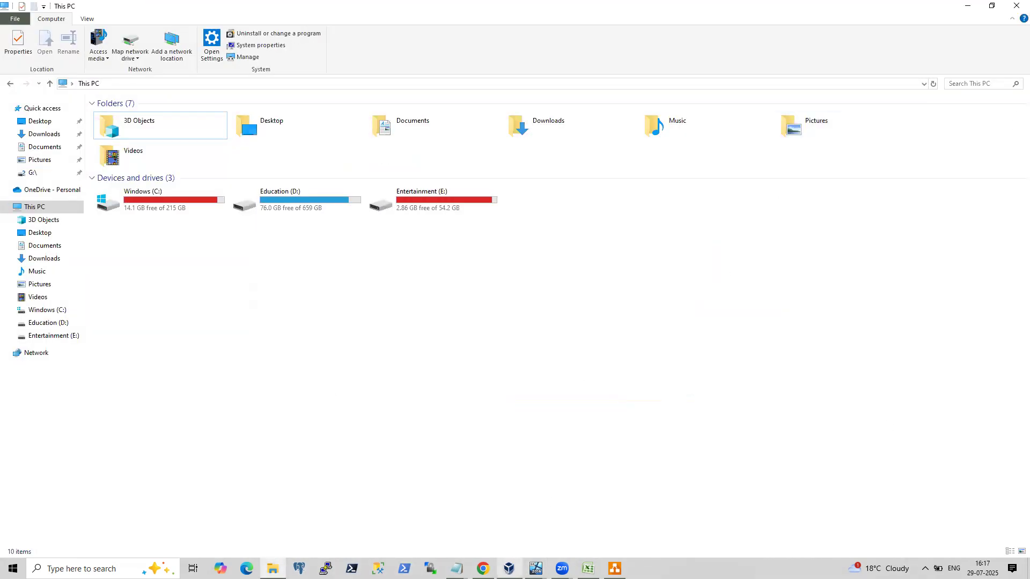
pyautogui.click(483, 568)
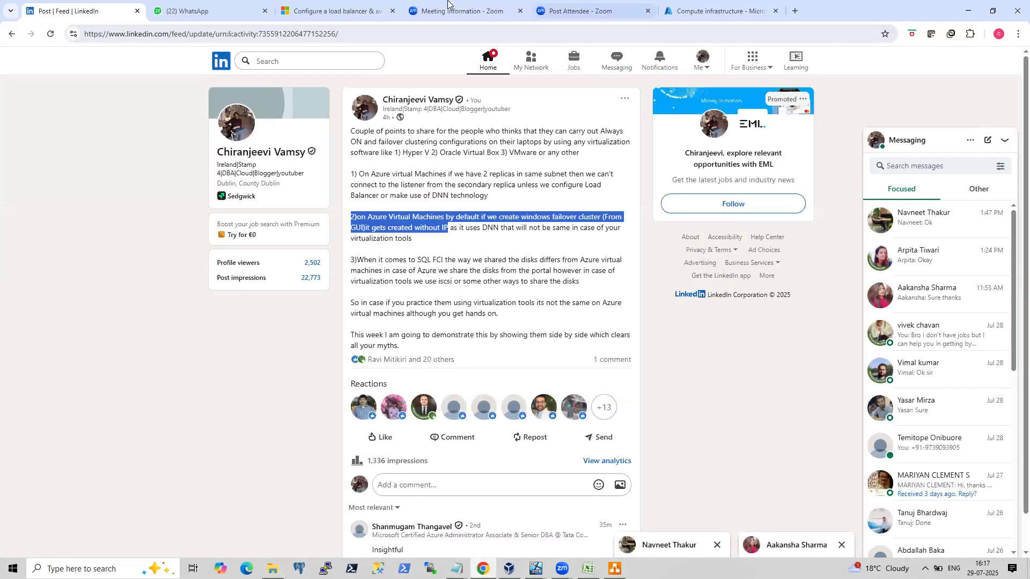
# Review the Azure portal notifications and open Remote Desktop Connection with its options expanded.
pyautogui.click(717, 10)
pyautogui.click(838, 68)
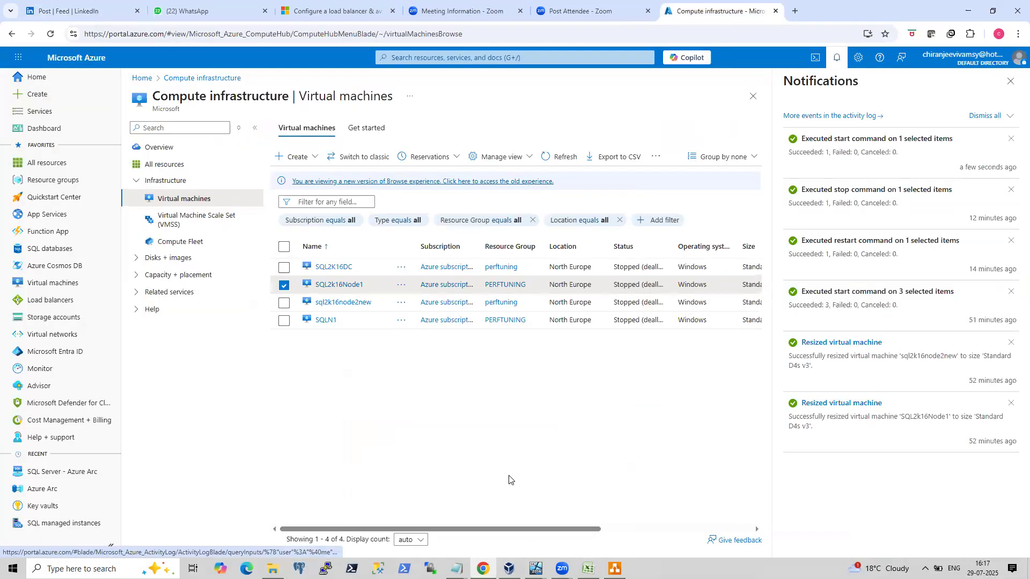
pyautogui.press('super+r')
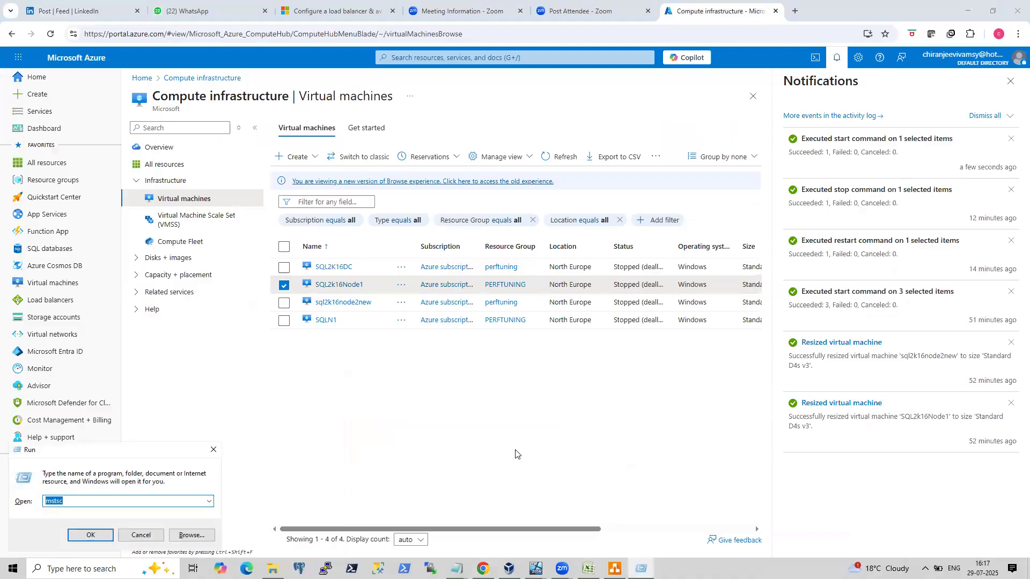
pyautogui.press('Return')
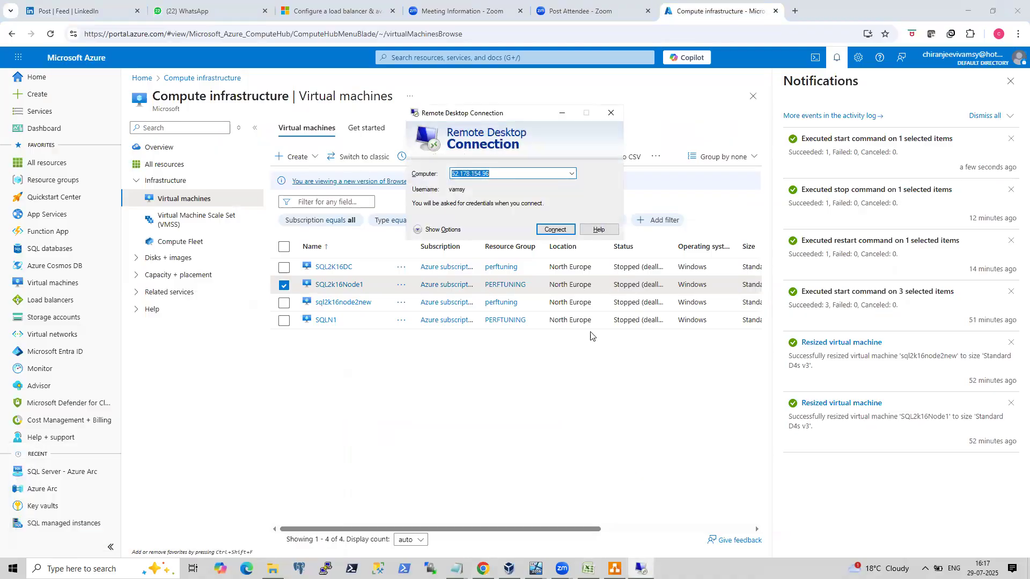
pyautogui.click(449, 231)
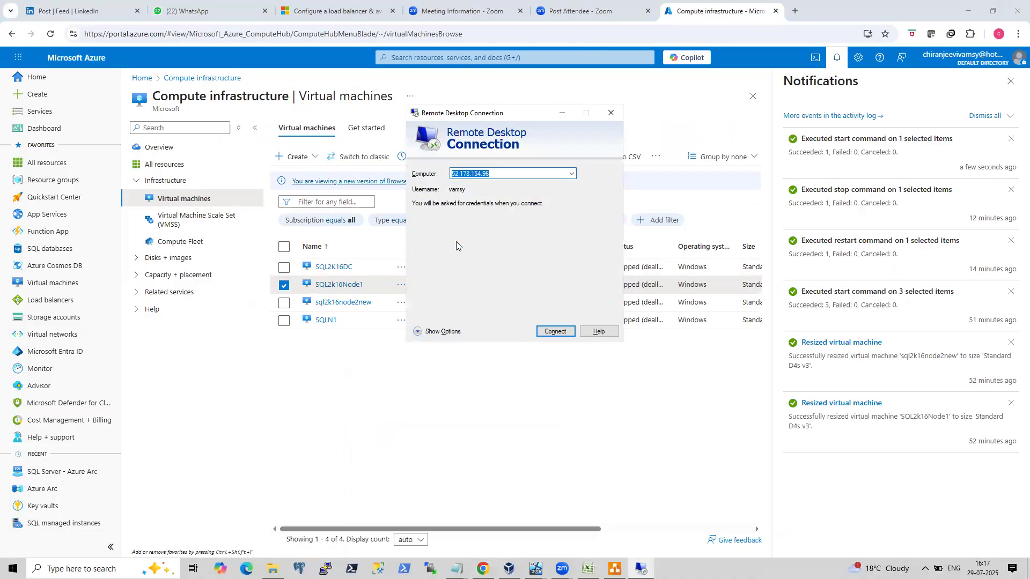
pyautogui.click(514, 227)
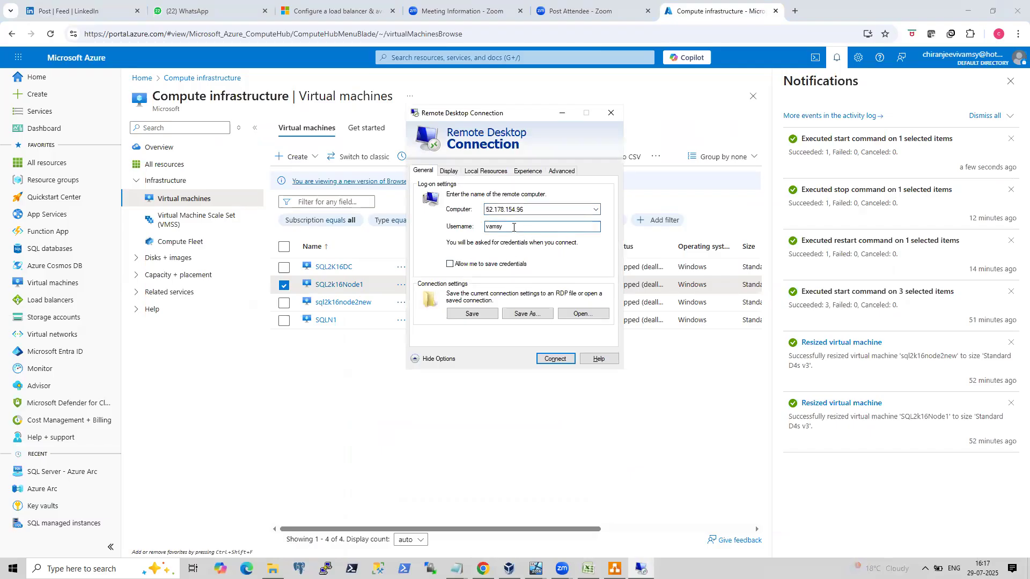
# Prefix the username with the contoso domain and connect to 52.178.154.96.
pyautogui.press('Home')
pyautogui.write('conti')
pyautogui.press('BackSpace')
pyautogui.write('oso\\')
pyautogui.press('Return')
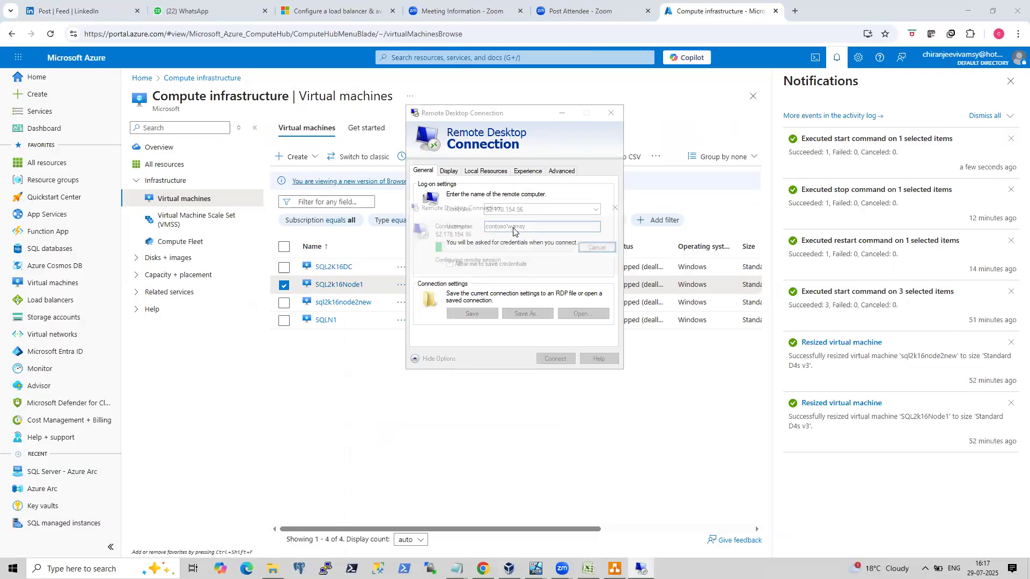
# Enter the account password in the credentials prompt and submit it.
pyautogui.write('*******')
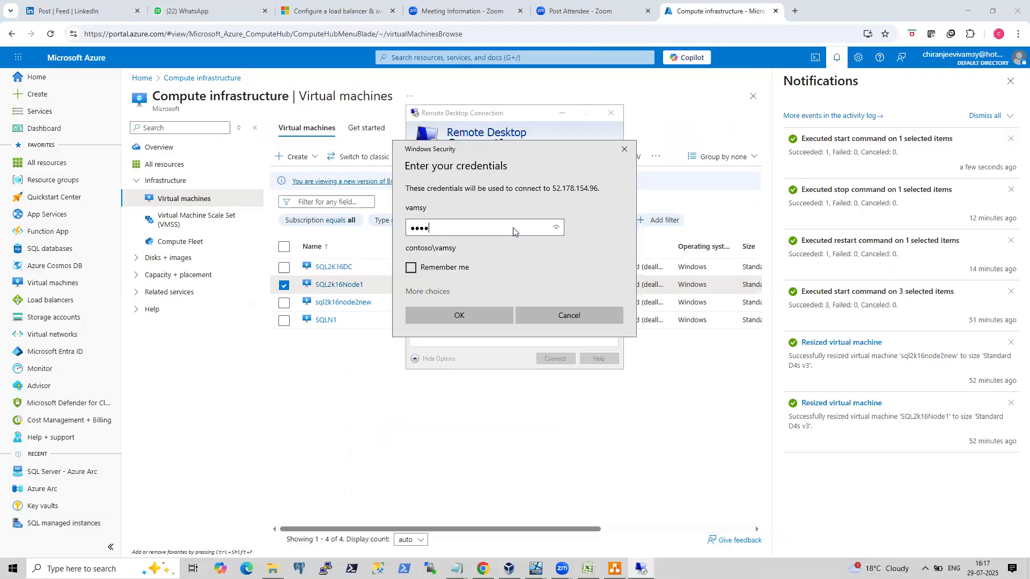
pyautogui.press('BackSpace')
pyautogui.press('BackSpace')
pyautogui.press('BackSpace')
pyautogui.press('BackSpace')
pyautogui.press('BackSpace')
pyautogui.press('BackSpace')
pyautogui.press('BackSpace')
pyautogui.write('************')
pyautogui.press('Return')
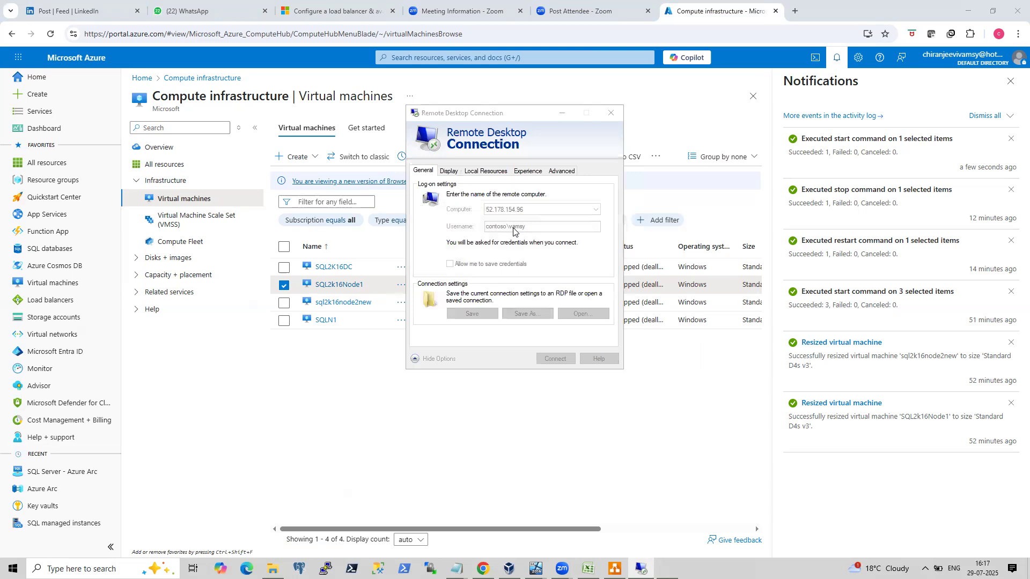
# Re-enter the account password after the failed logon and submit it again.
pyautogui.write('********')
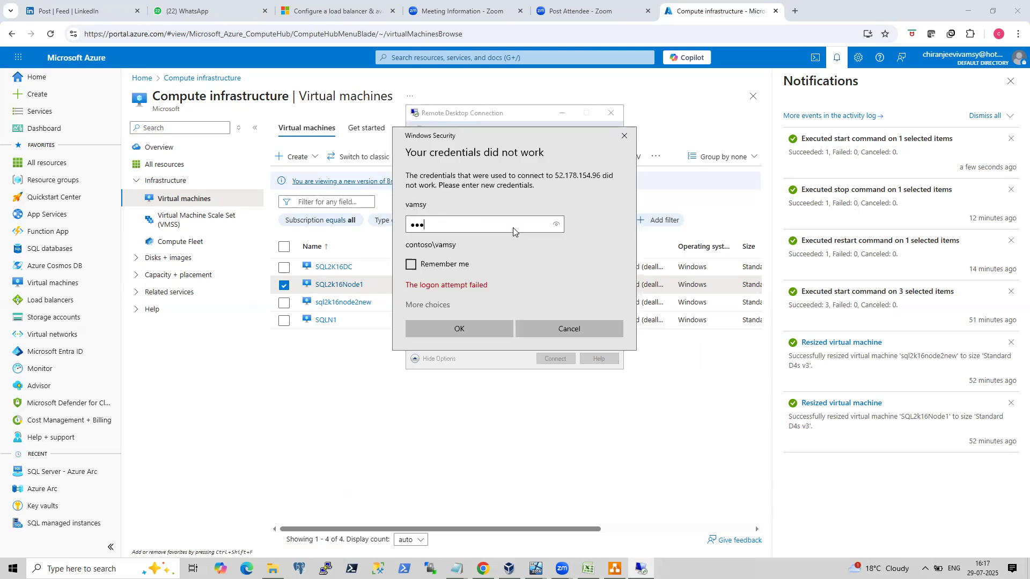
pyautogui.write('****')
pyautogui.press('Return')
pyautogui.write('************')
pyautogui.press('Return')
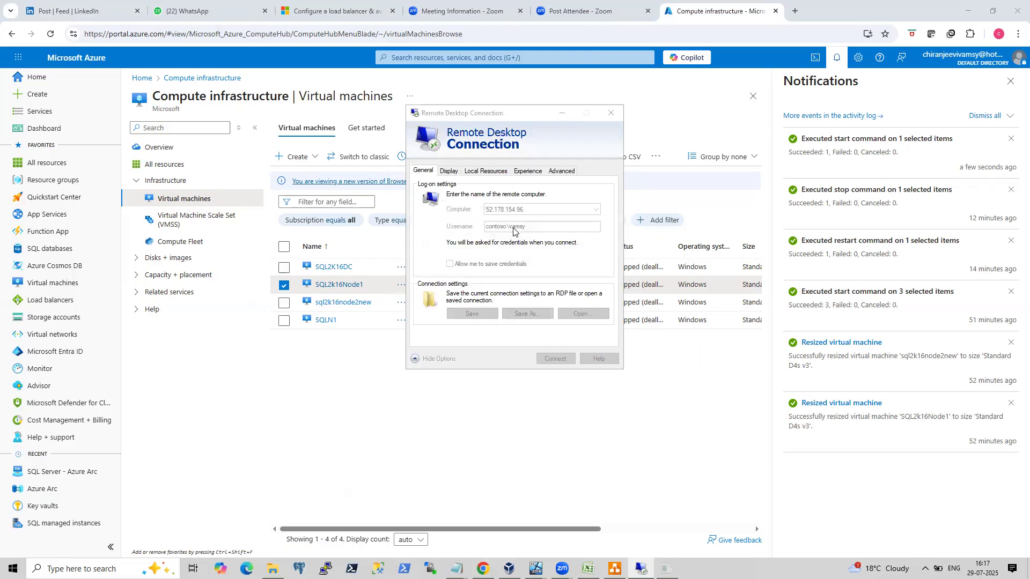
# Try connecting with the username vamsy and the account password, declining the certificate warning.
pyautogui.click(594, 332)
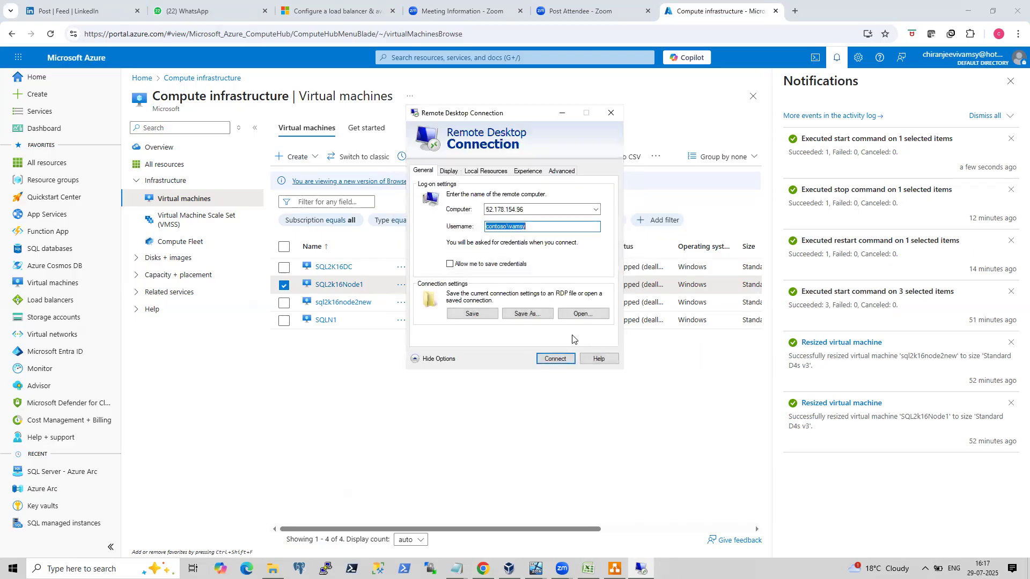
pyautogui.click(537, 226)
pyautogui.doubleClick(537, 227)
pyautogui.click(531, 226)
pyautogui.press('BackSpace')
pyautogui.press('BackSpace')
pyautogui.press('BackSpace')
pyautogui.press('BackSpace')
pyautogui.press('BackSpace')
pyautogui.press('BackSpace')
pyautogui.press('BackSpace')
pyautogui.press('BackSpace')
pyautogui.press('BackSpace')
pyautogui.press('BackSpace')
pyautogui.press('BackSpace')
pyautogui.press('BackSpace')
pyautogui.write('vamsy')
pyautogui.press('Return')
pyautogui.write('••••••••••••')
pyautogui.press('Return')
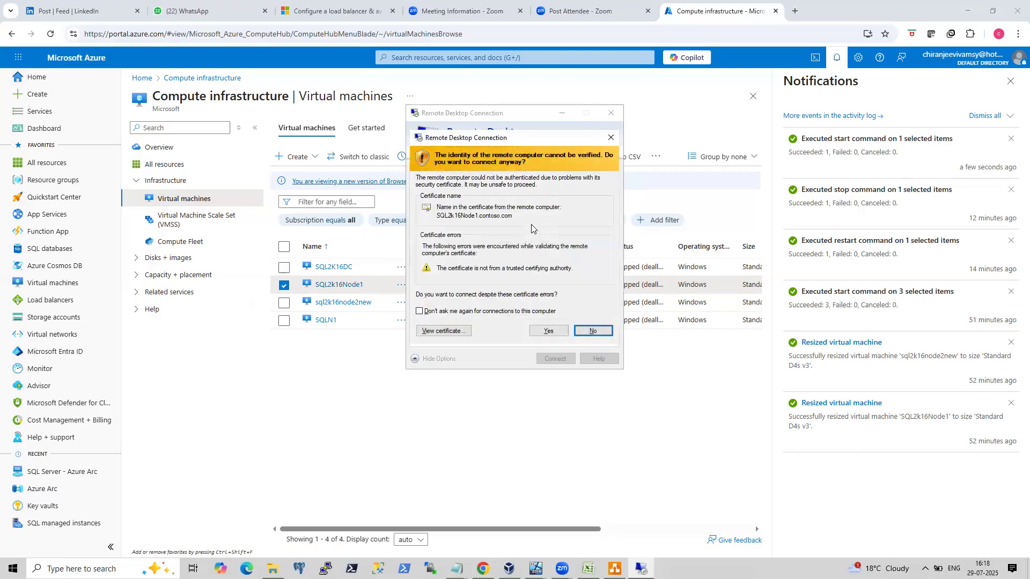
pyautogui.click(592, 331)
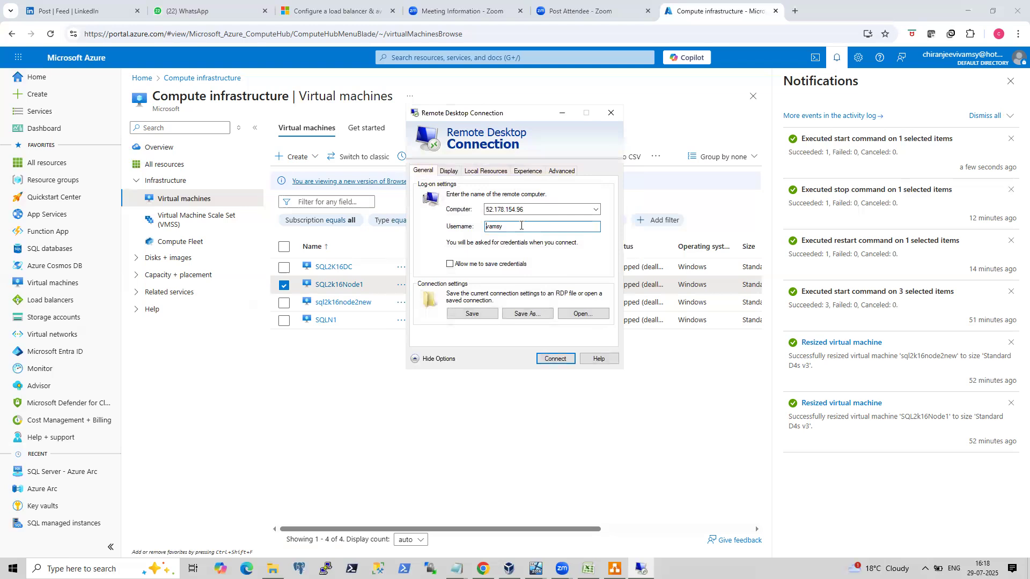
# Prefix the username with contoso\, connect, and enter the account password in the credentials prompt.
pyautogui.write('cop')
pyautogui.press('BackSpace')
pyautogui.write('ntoso\\')
pyautogui.press('Return')
pyautogui.write('••••••••••••')
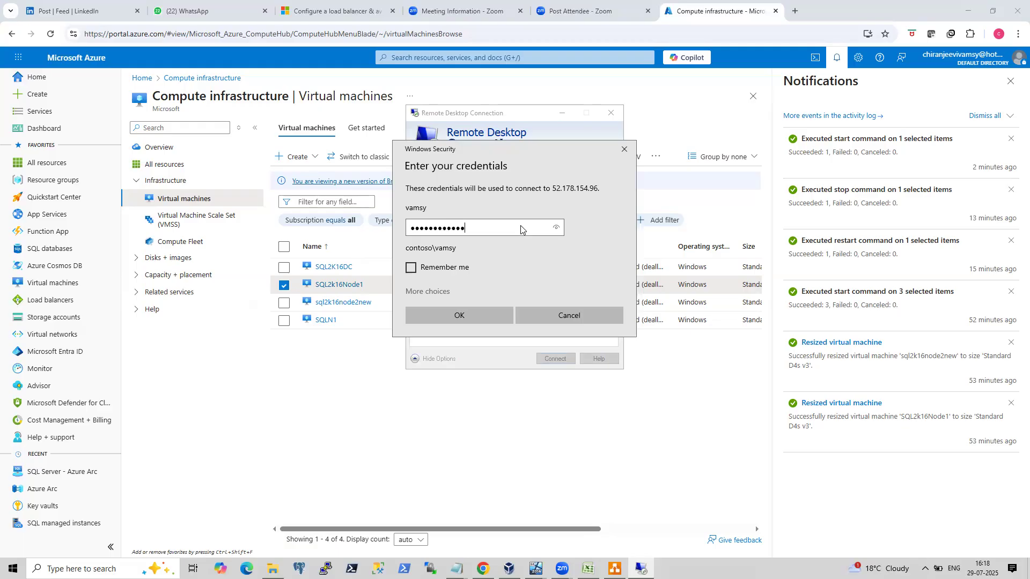
pyautogui.click(558, 228)
pyautogui.press('Return')
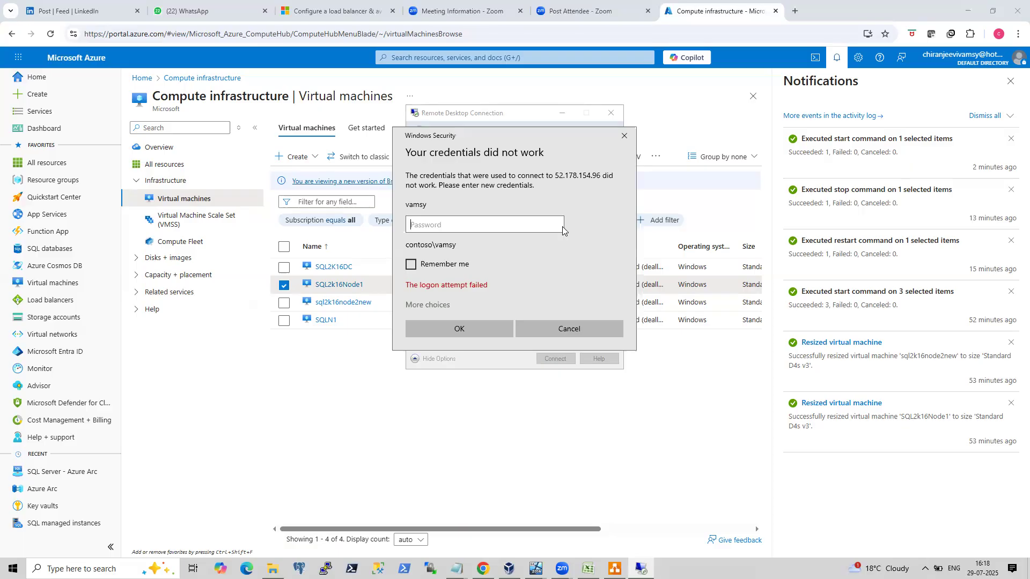
# Re-enter the account password after the failed logon and accept the certificate warning to connect.
pyautogui.write('•••••••••••')
pyautogui.press('Return')
pyautogui.write('••••••••••••')
pyautogui.press('Return')
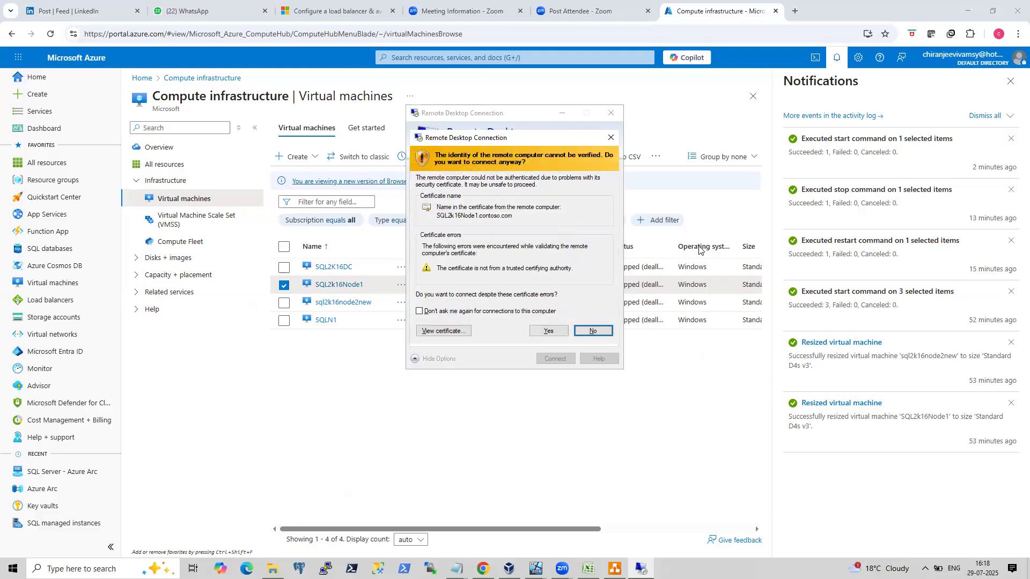
pyautogui.click(553, 331)
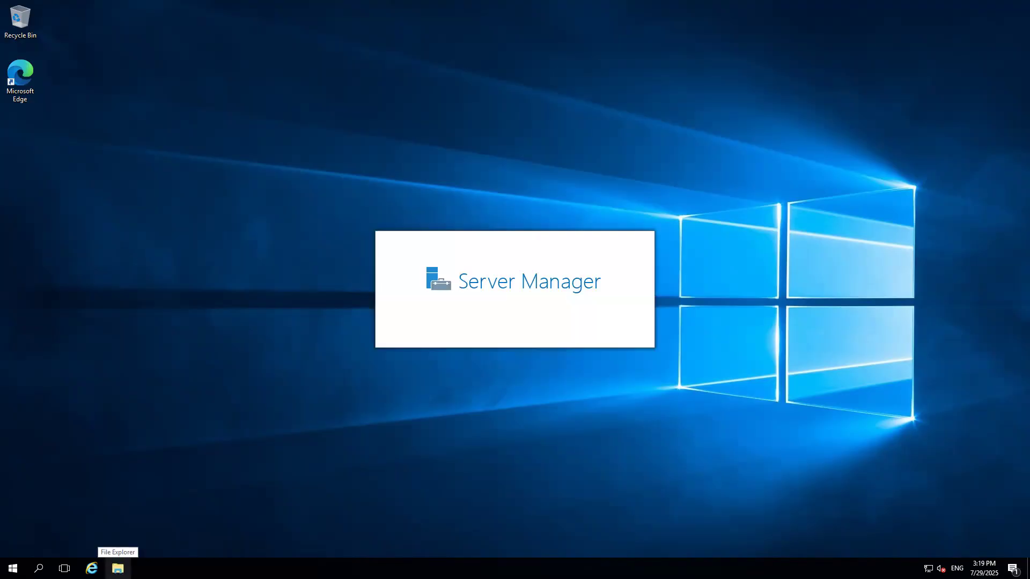
# Open File Explorer and browse to the Temporary Storage (D:) drive.
pyautogui.click(118, 568)
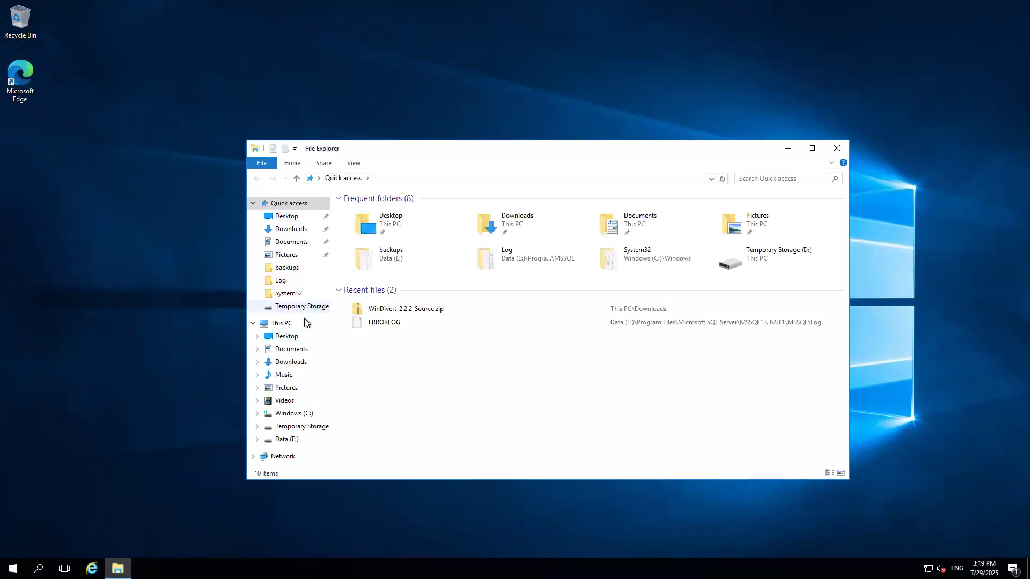
pyautogui.click(287, 326)
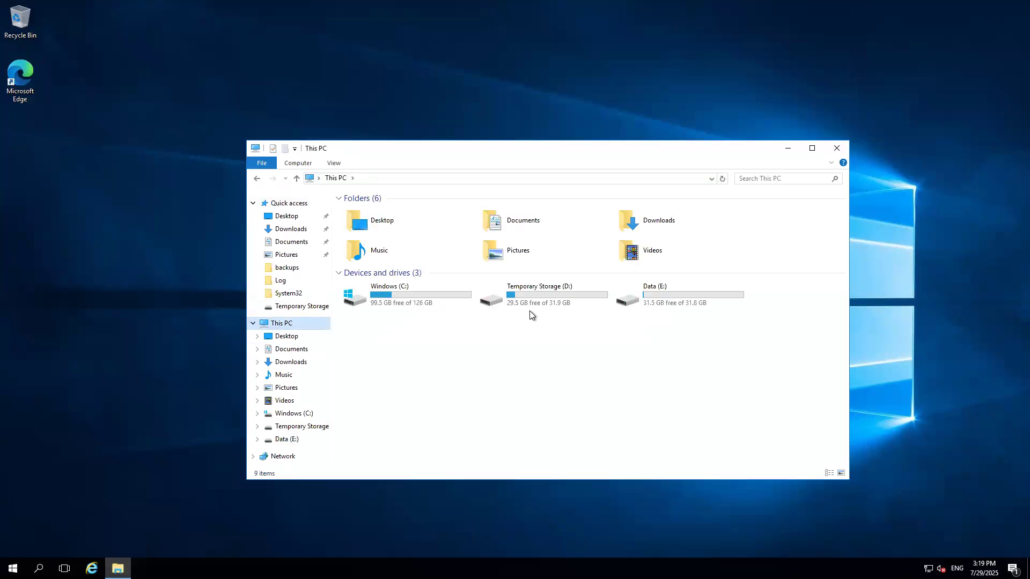
pyautogui.doubleClick(545, 294)
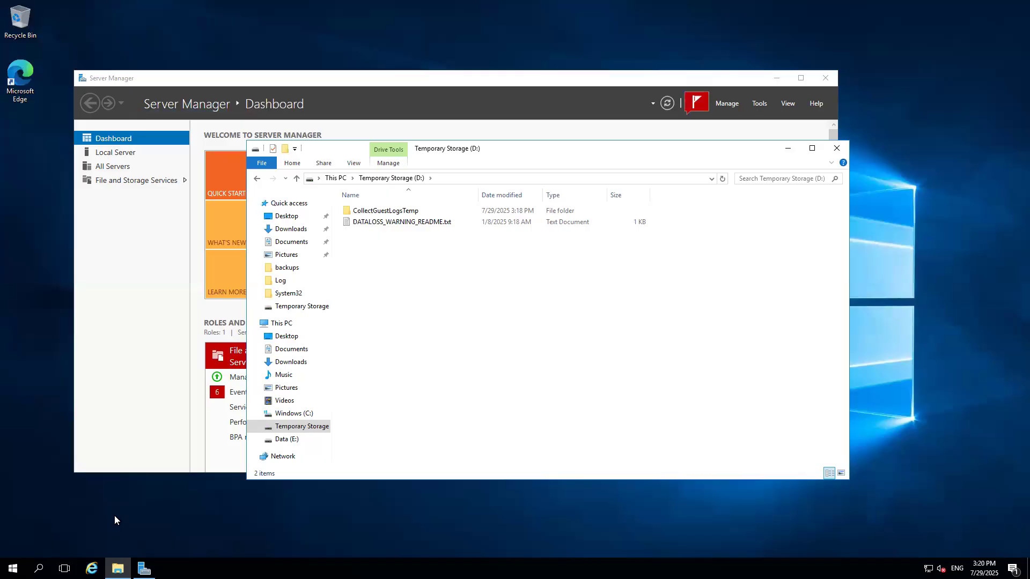
# Launch SQL Server Configuration Manager (sqlservermanager13.msc) through the Run dialog.
pyautogui.press('super+r')
pyautogui.write('sql')
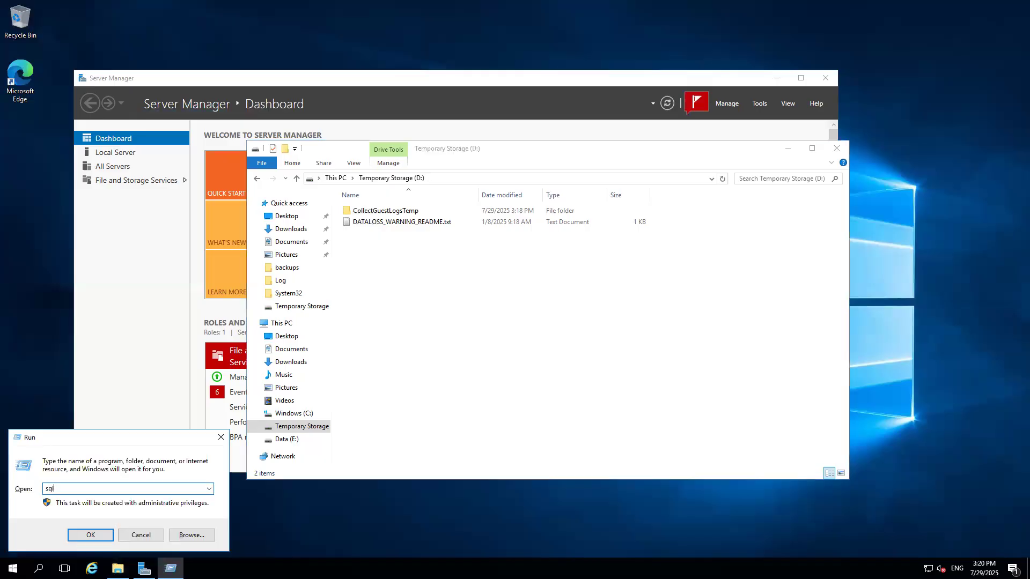
pyautogui.write('serve')
pyautogui.press('Down')
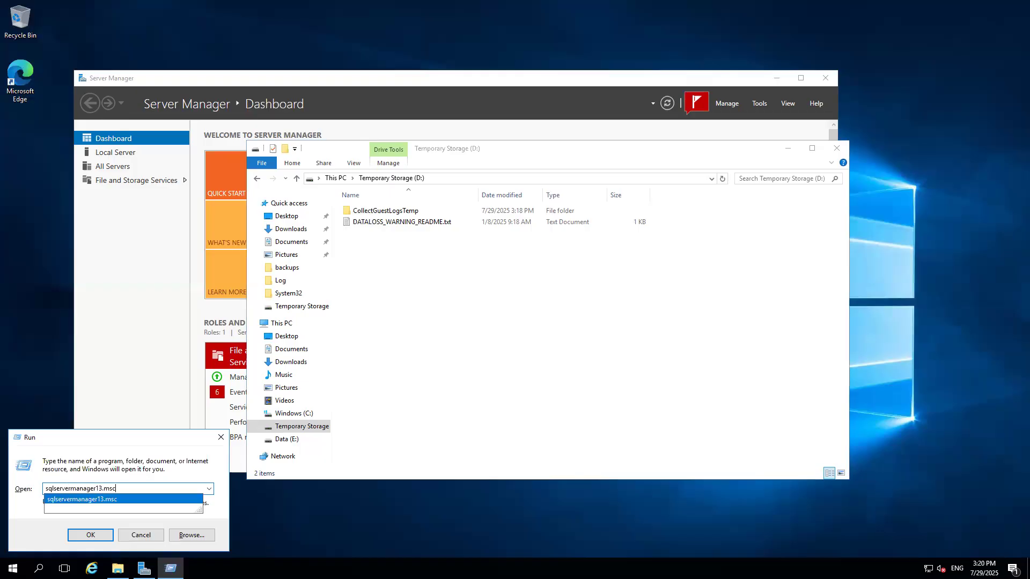
pyautogui.press('Return')
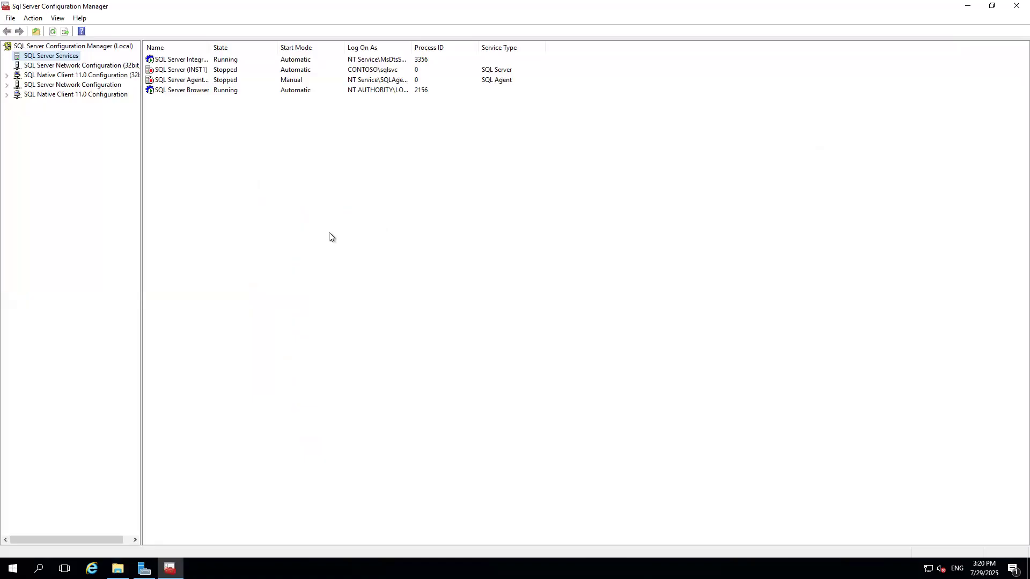
# Launch SQL Server Management Studio 20 from the Start menu.
pyautogui.click(117, 568)
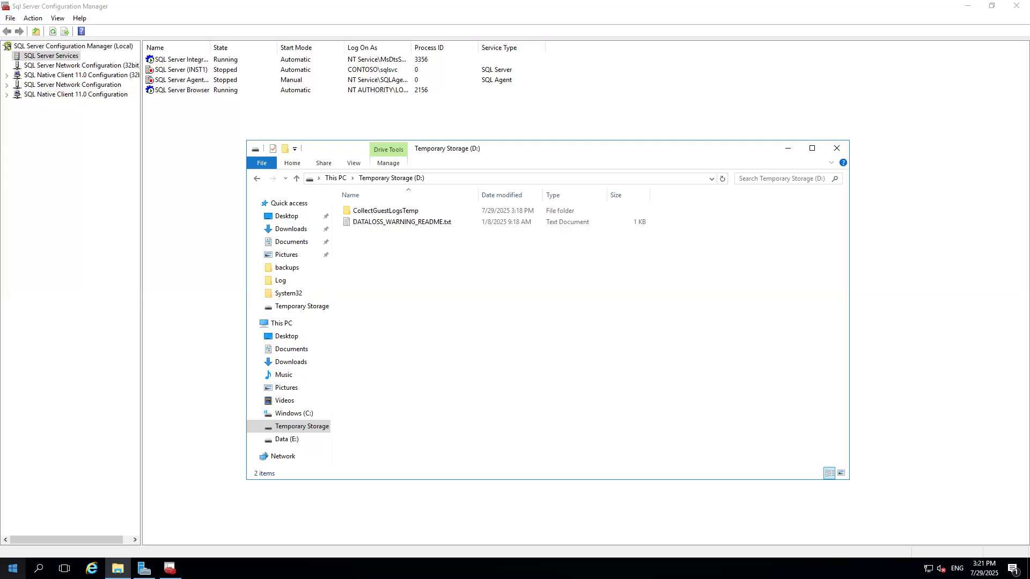
pyautogui.click(12, 567)
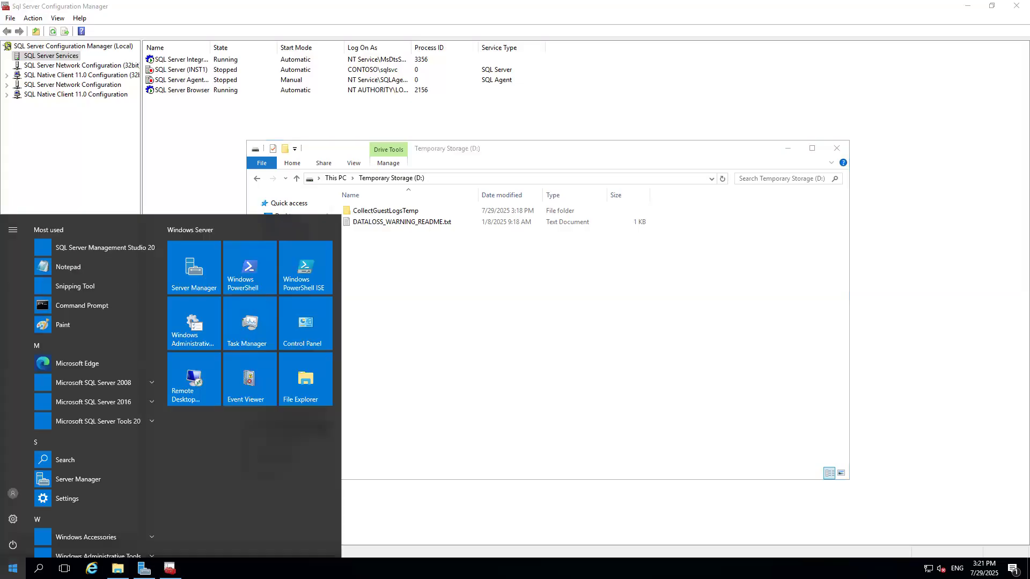
pyautogui.click(115, 252)
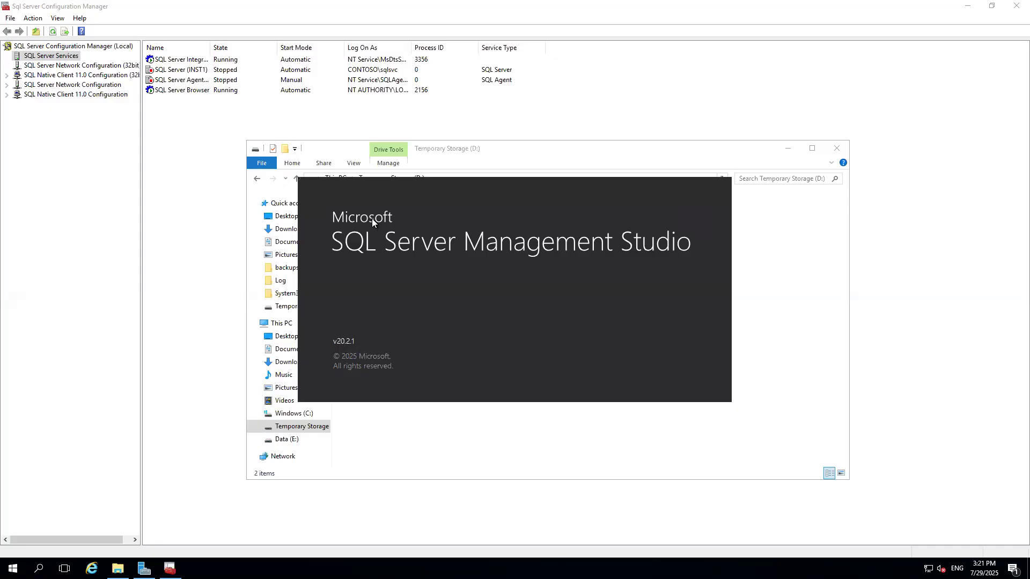
pyautogui.click(275, 323)
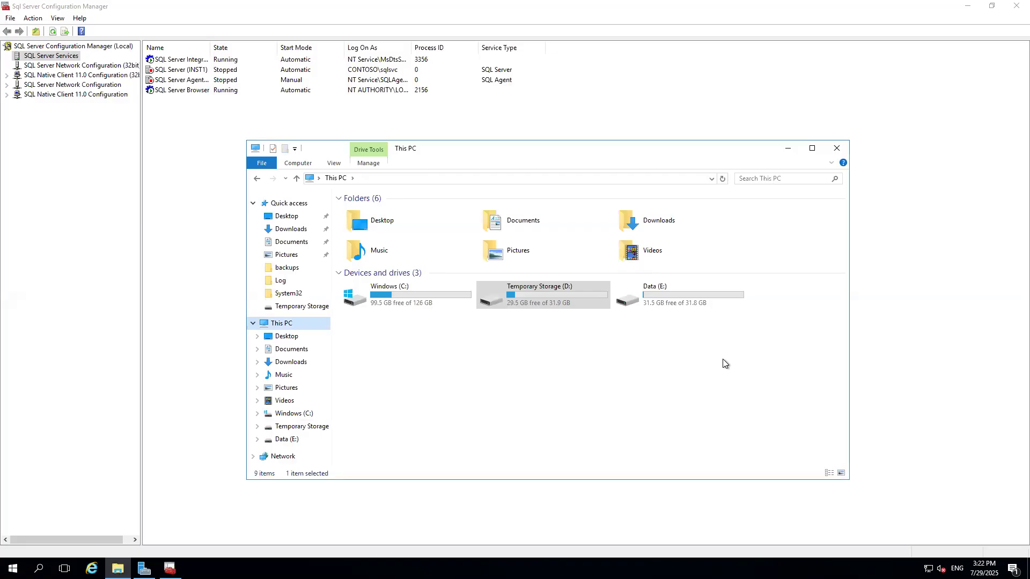
pyautogui.doubleClick(566, 304)
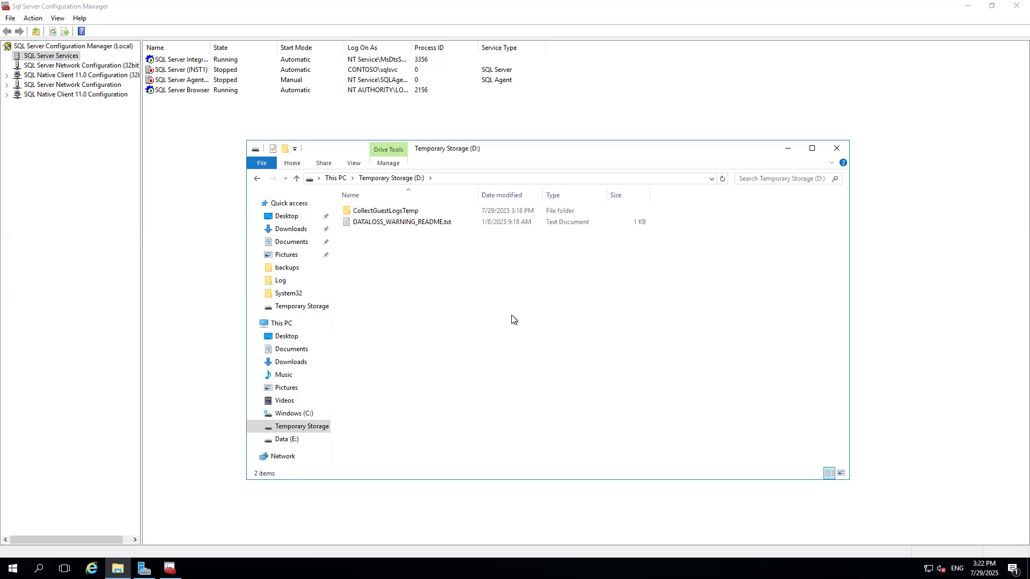
pyautogui.moveTo(382, 257); pyautogui.dragTo(540, 407)
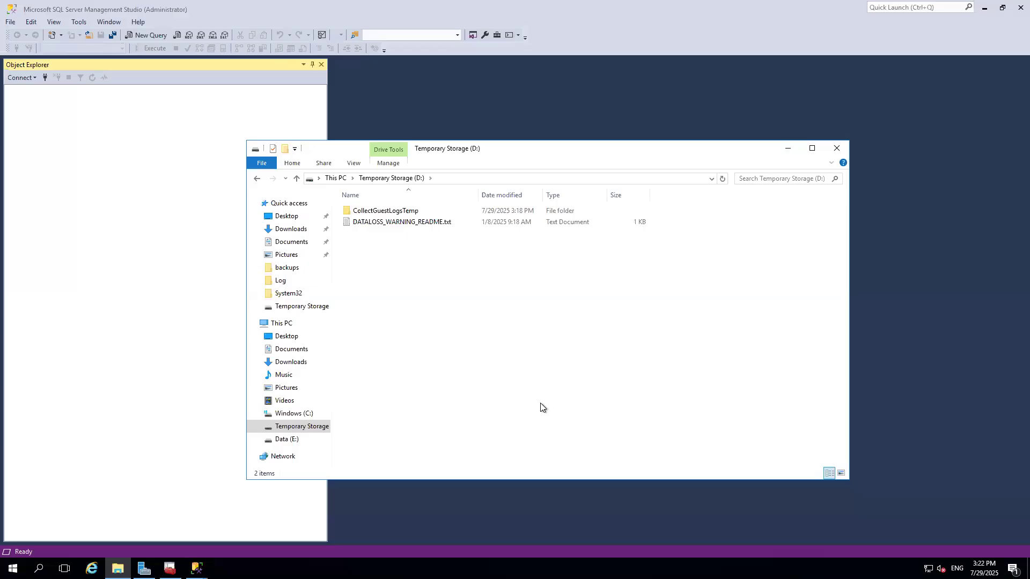
pyautogui.click(783, 152)
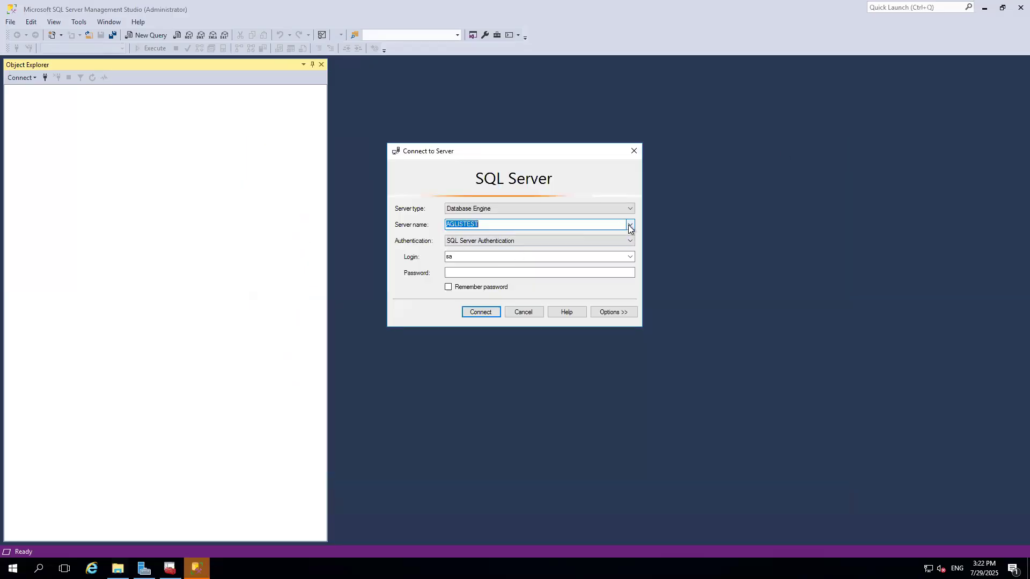
# Connect to server SQL2K16NODE1\INST1 with SQL Server Authentication as sa.
pyautogui.click(630, 225)
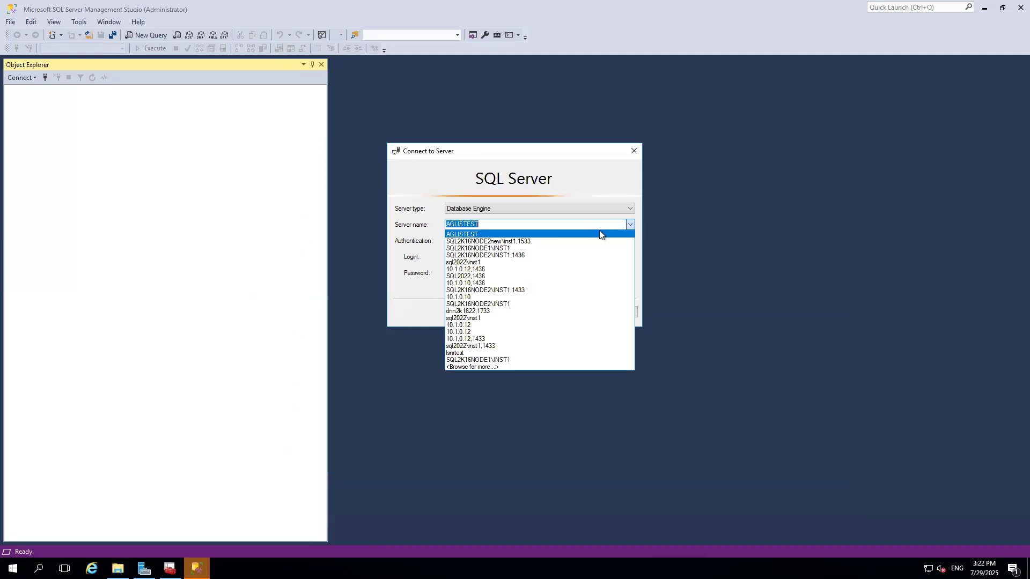
pyautogui.click(510, 249)
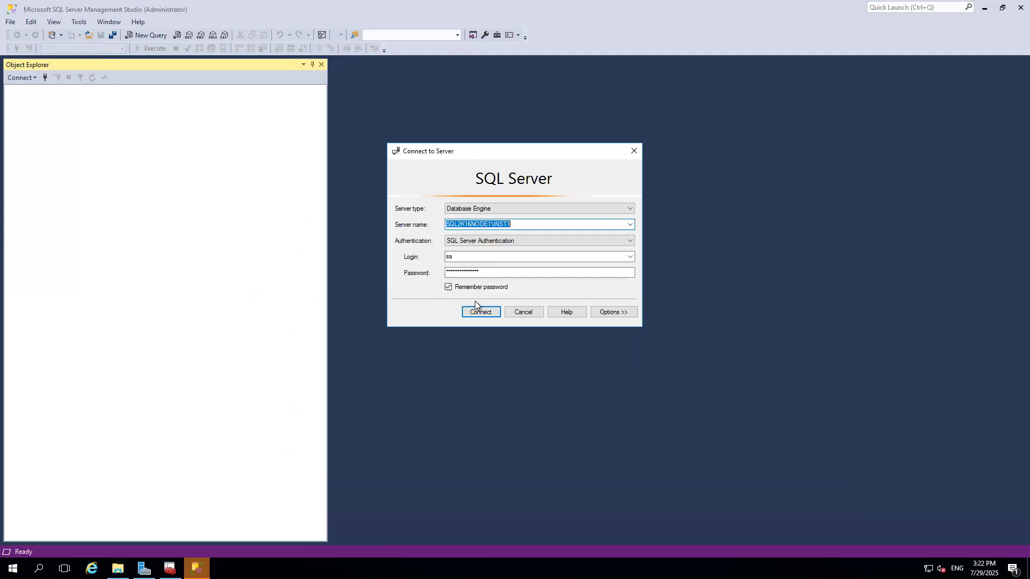
pyautogui.click(476, 311)
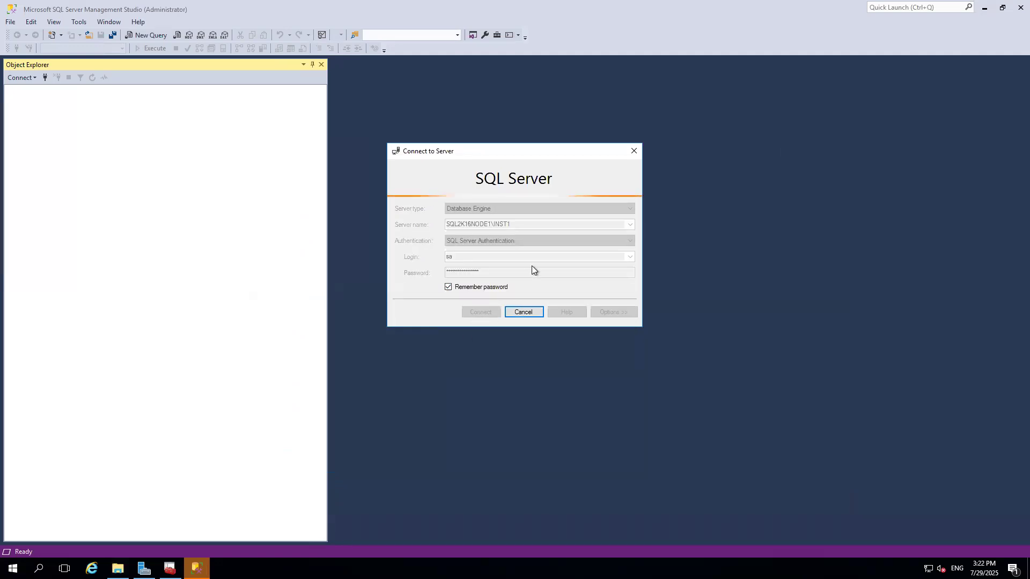
# Create a new folder named MSSQL on the Temporary Storage (D:) drive.
pyautogui.click(118, 569)
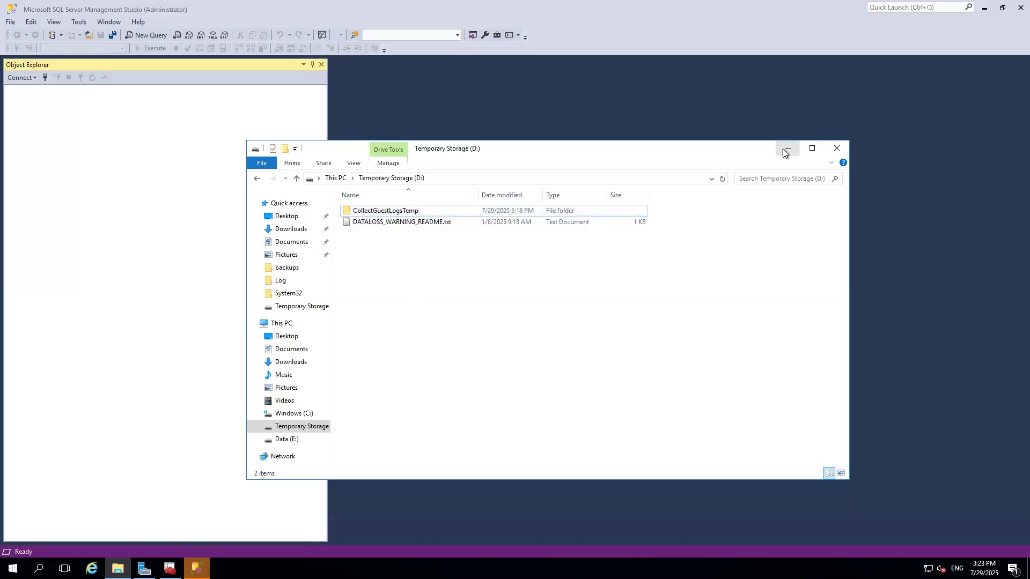
pyautogui.rightClick(367, 268)
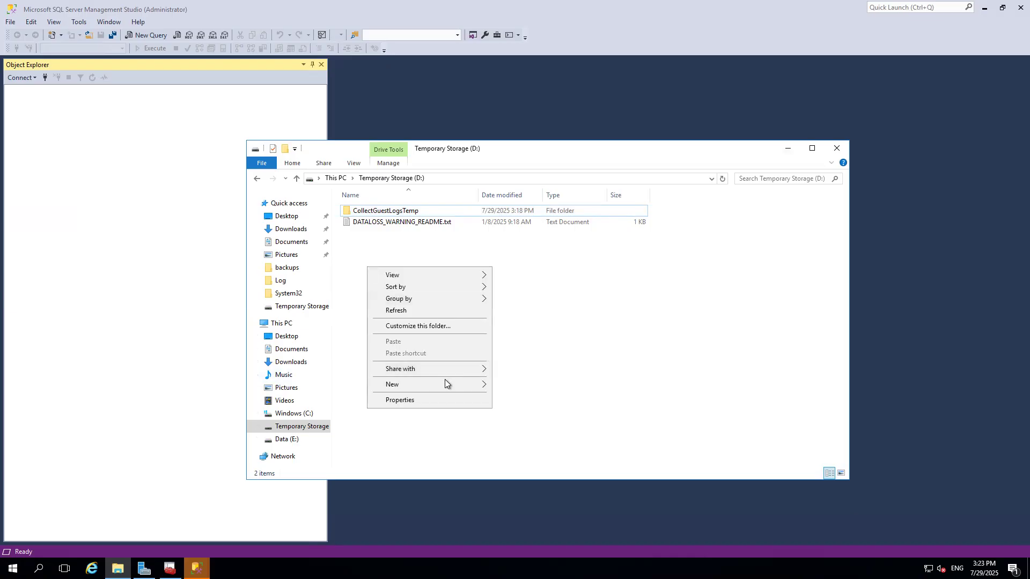
pyautogui.click(503, 387)
pyautogui.write('MSSQL')
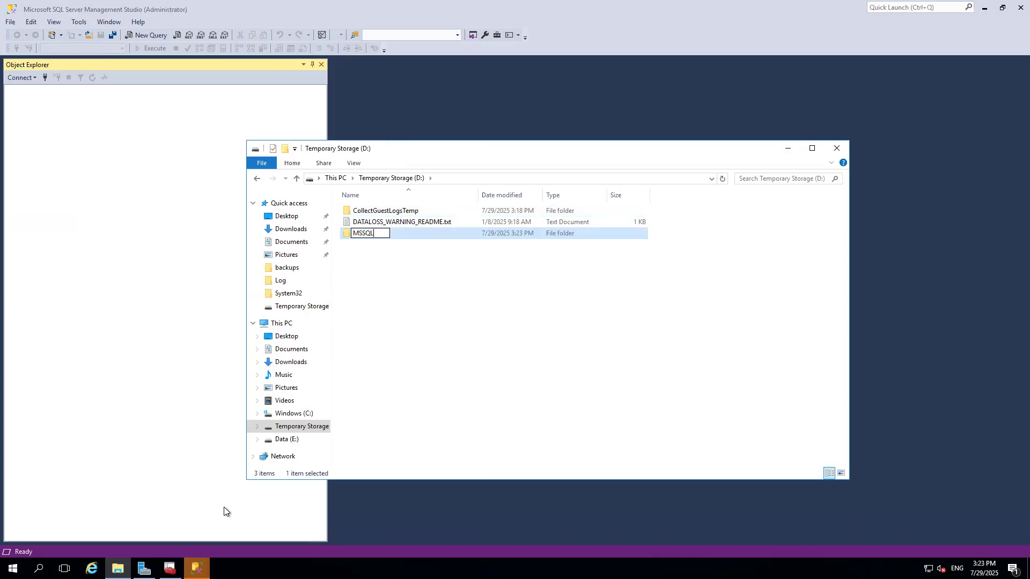
pyautogui.click(428, 420)
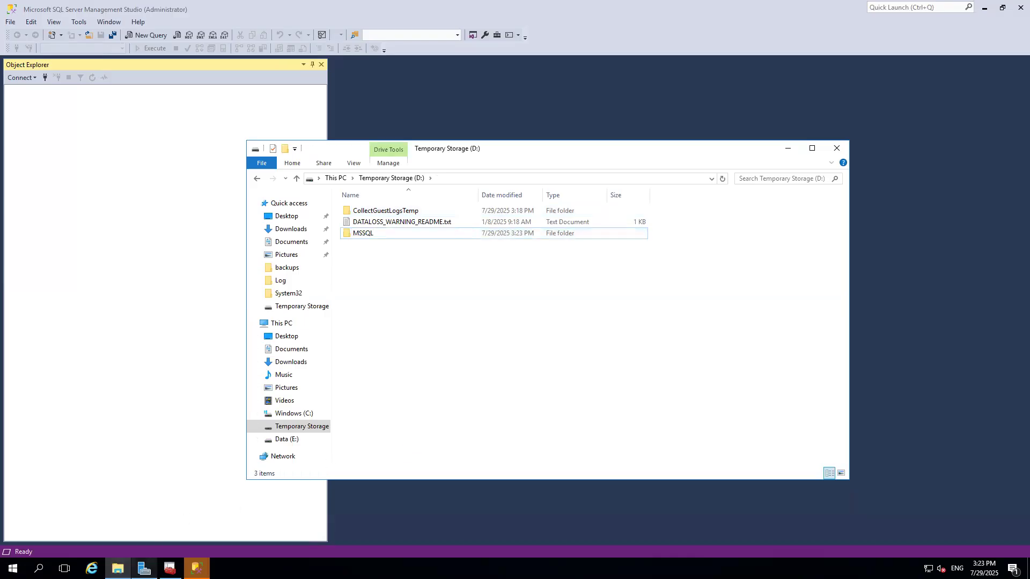
# Start the SQL Server (INST1) service and open the MSSQL folder on drive D:.
pyautogui.click(170, 568)
pyautogui.rightClick(198, 70)
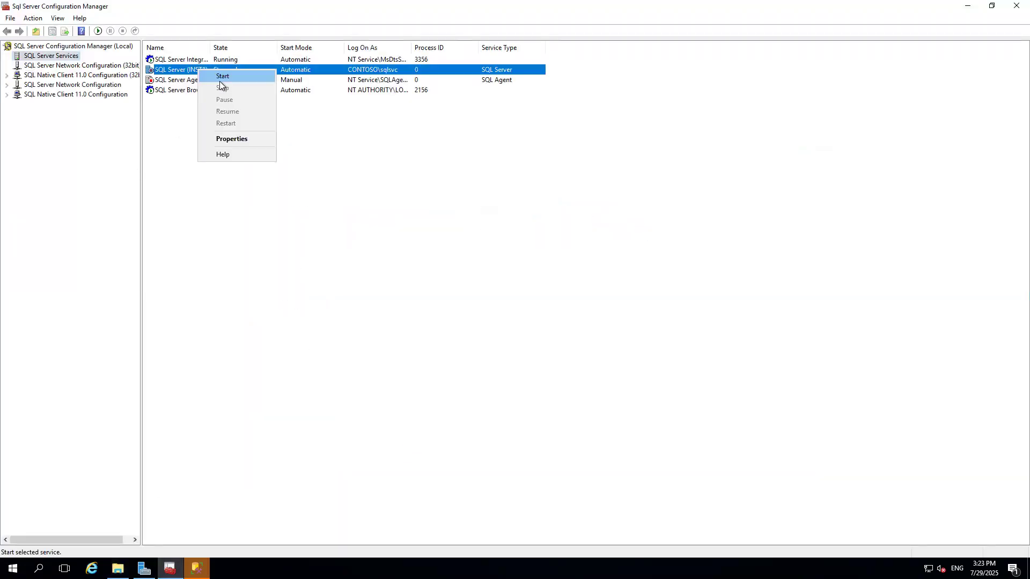
pyautogui.click(222, 78)
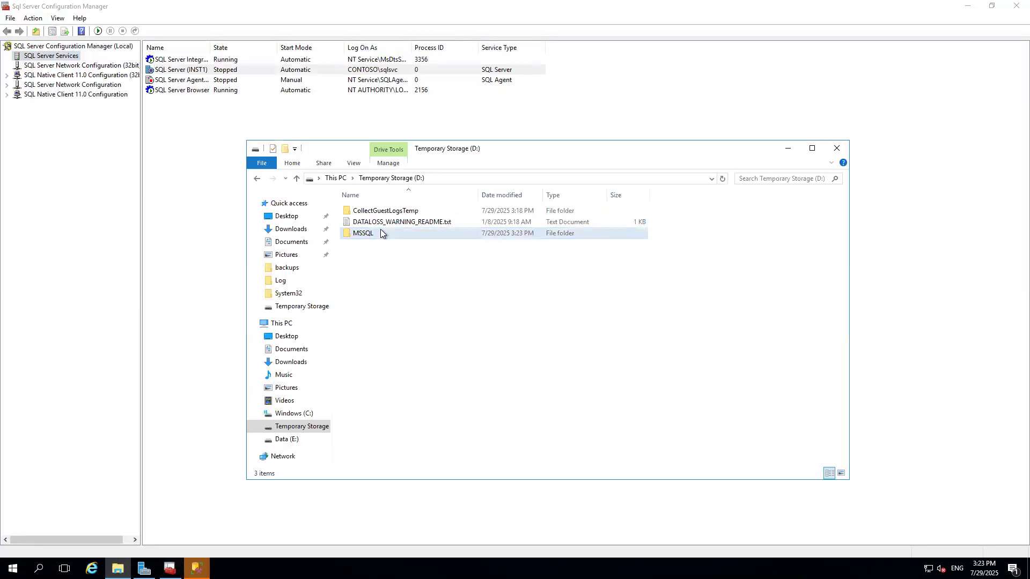
pyautogui.doubleClick(380, 230)
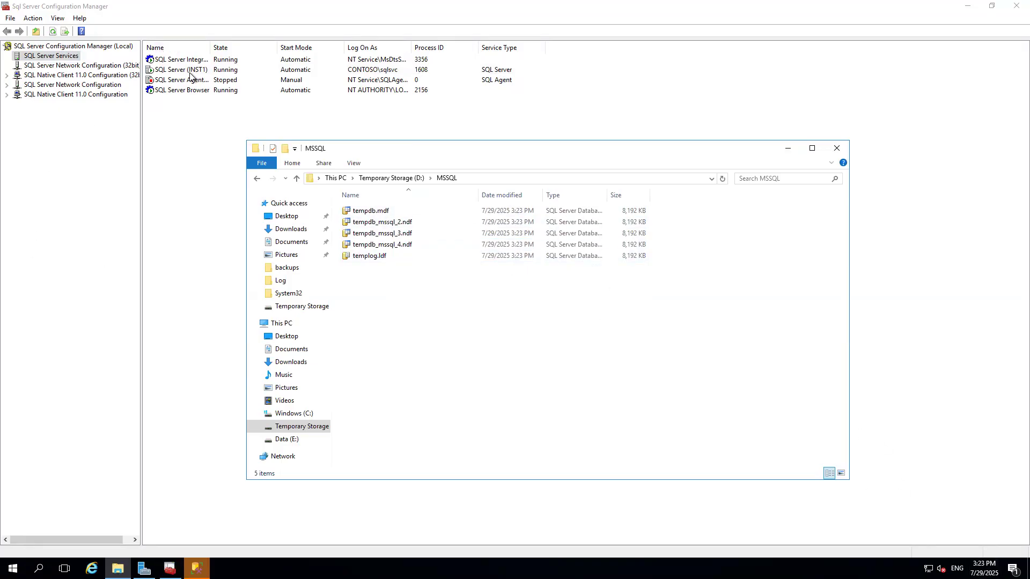
# Expand Always On High Availability and its Availability Groups for SQL2K16NODE1\INST1 in Object Explorer.
pyautogui.click(196, 569)
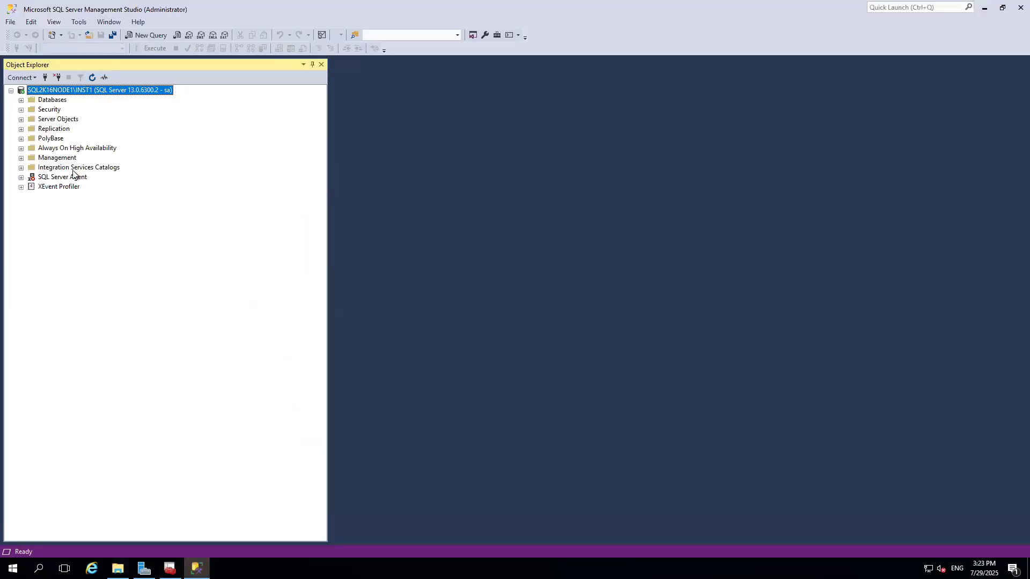
pyautogui.click(21, 148)
pyautogui.click(32, 158)
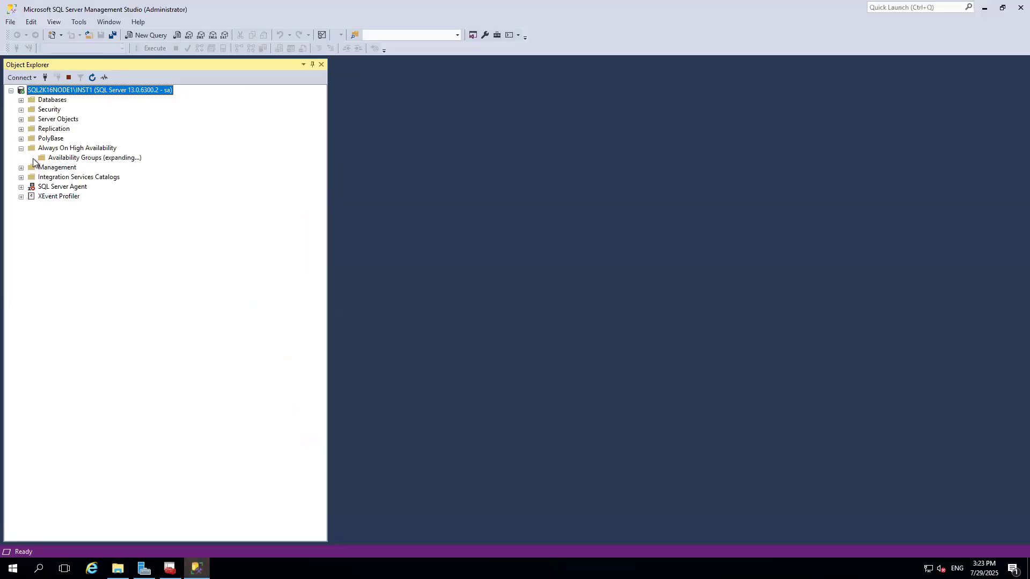
# Connect Object Explorer to the second server SQL2K16NODE2new\inst1,1533.
pyautogui.click(45, 77)
pyautogui.click(630, 225)
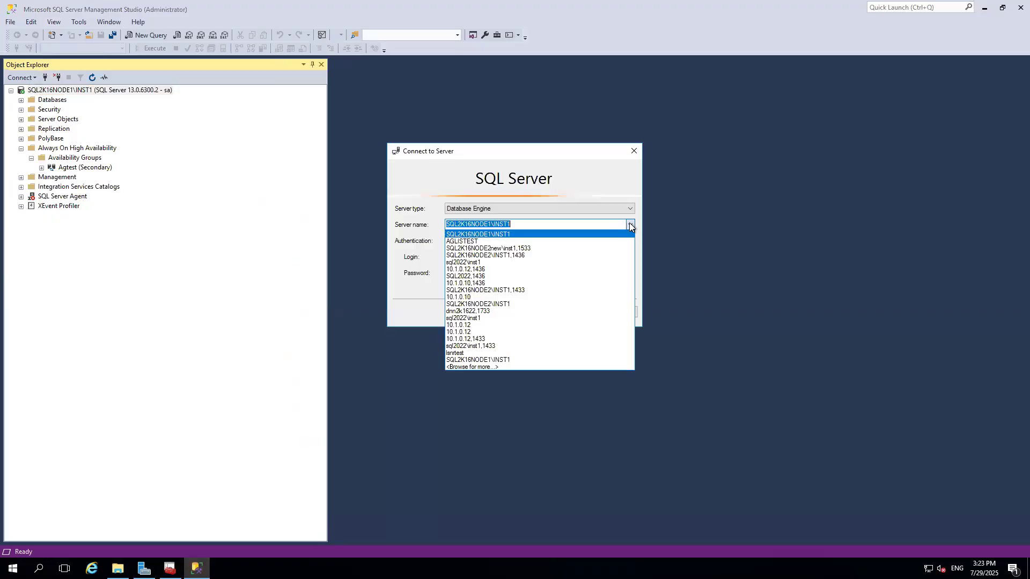
pyautogui.click(516, 248)
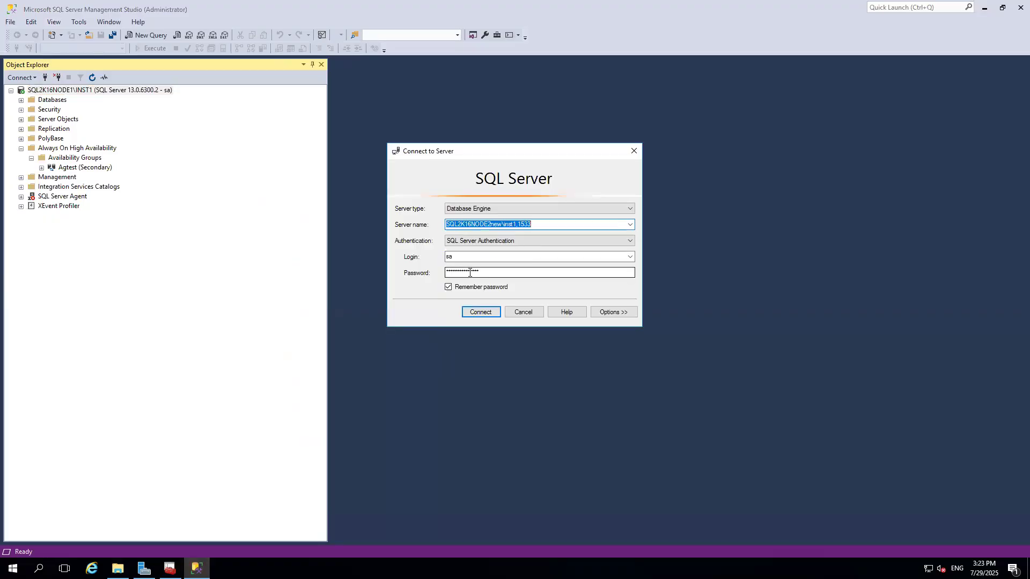
pyautogui.click(481, 312)
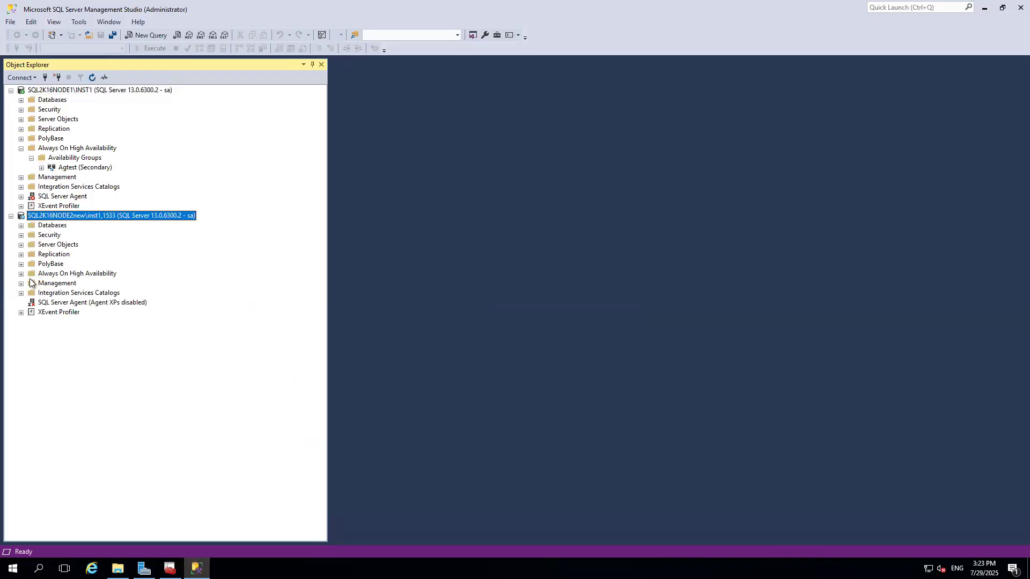
# Delete the Agtest availability group from the second server's Always On High Availability node.
pyautogui.click(21, 274)
pyautogui.click(32, 284)
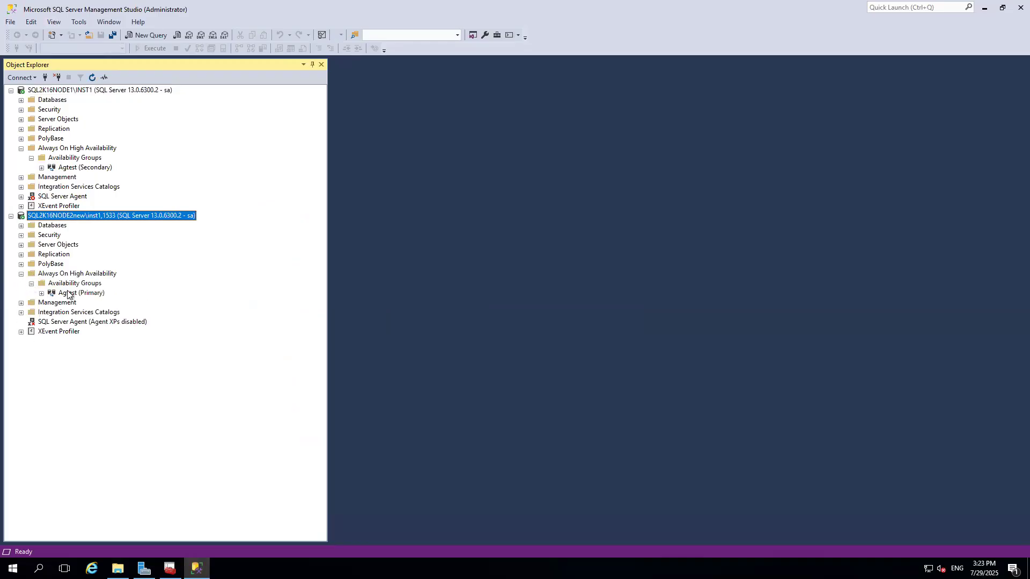
pyautogui.click(71, 293)
pyautogui.rightClick(72, 293)
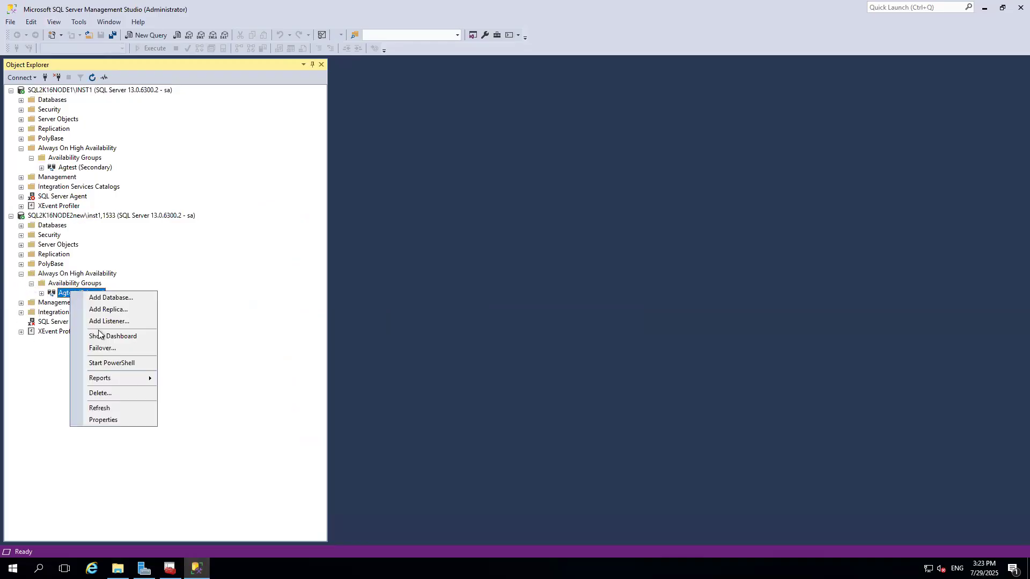
pyautogui.click(106, 392)
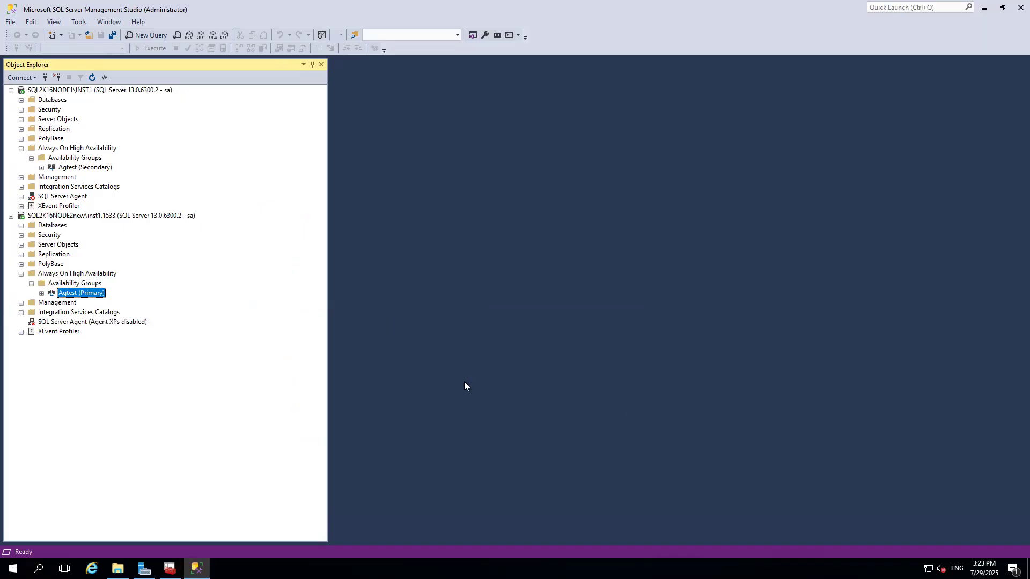
pyautogui.click(596, 409)
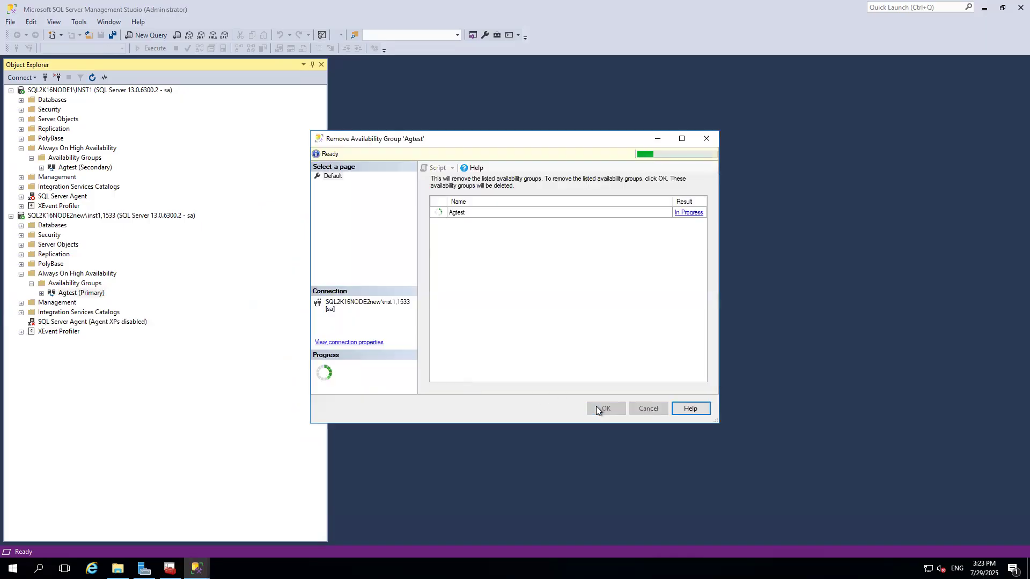
# Launch Failover Cluster Manager by running cluadmin.msc.
pyautogui.press('super+r')
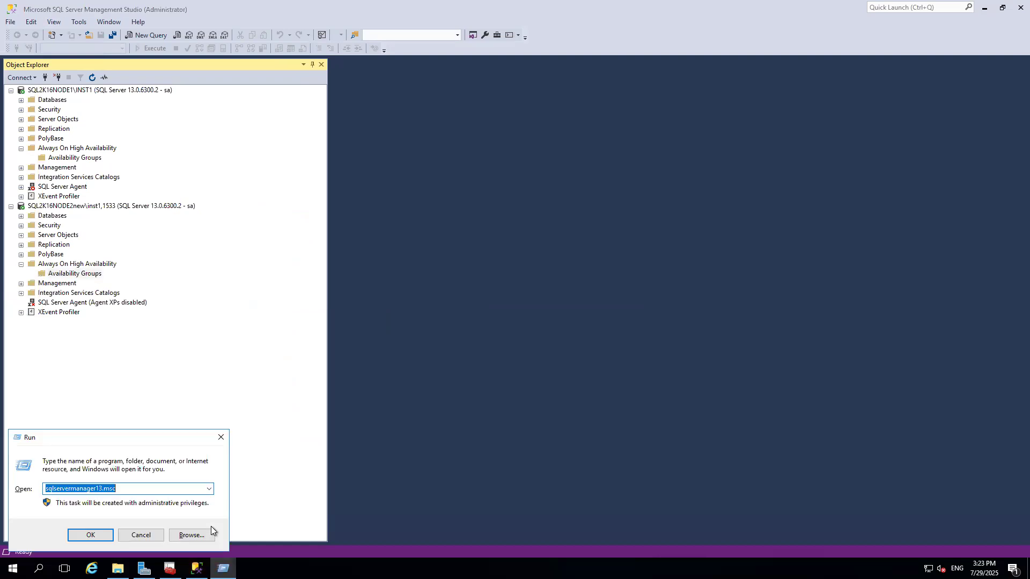
pyautogui.write('clua')
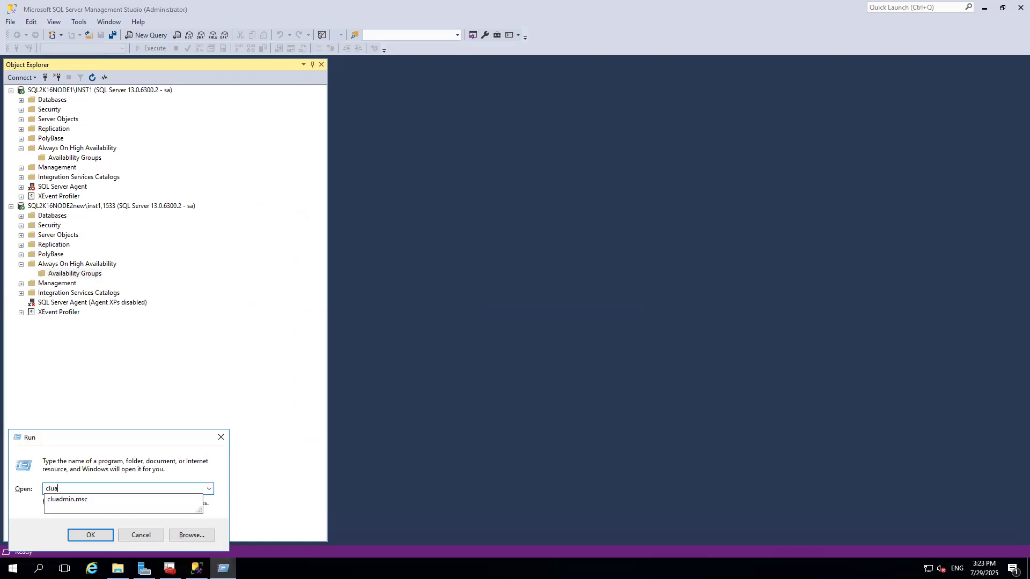
pyautogui.press('Down')
pyautogui.press('Return')
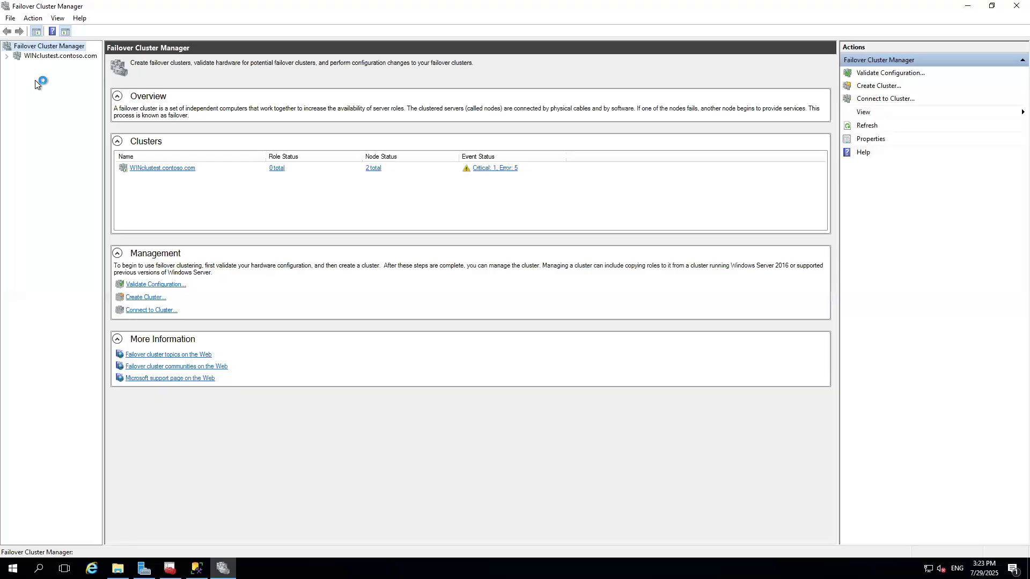
# Review the WINclustest cluster's nodes, then permanently destroy the WINclustest cluster.
pyautogui.click(49, 57)
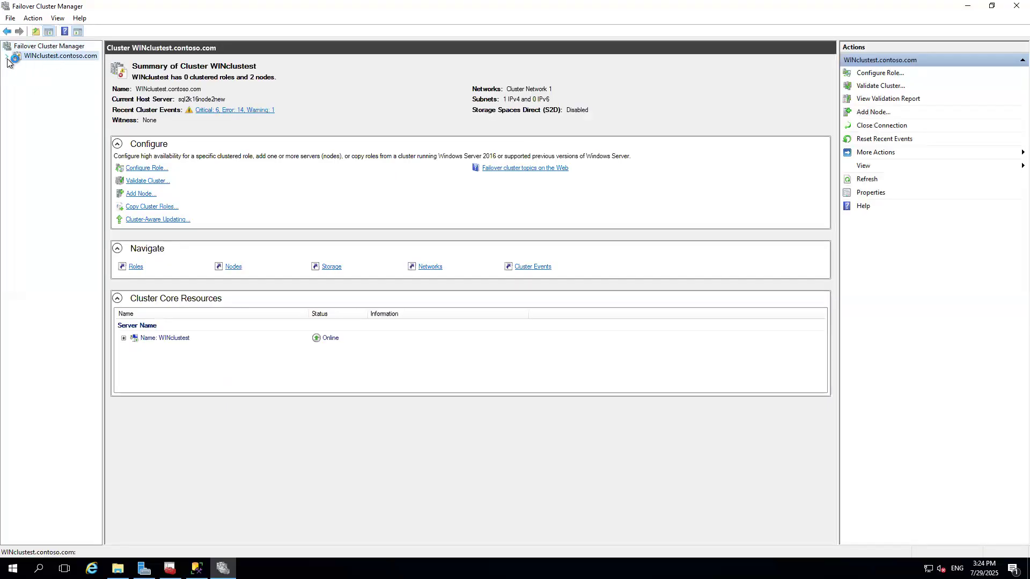
pyautogui.click(40, 76)
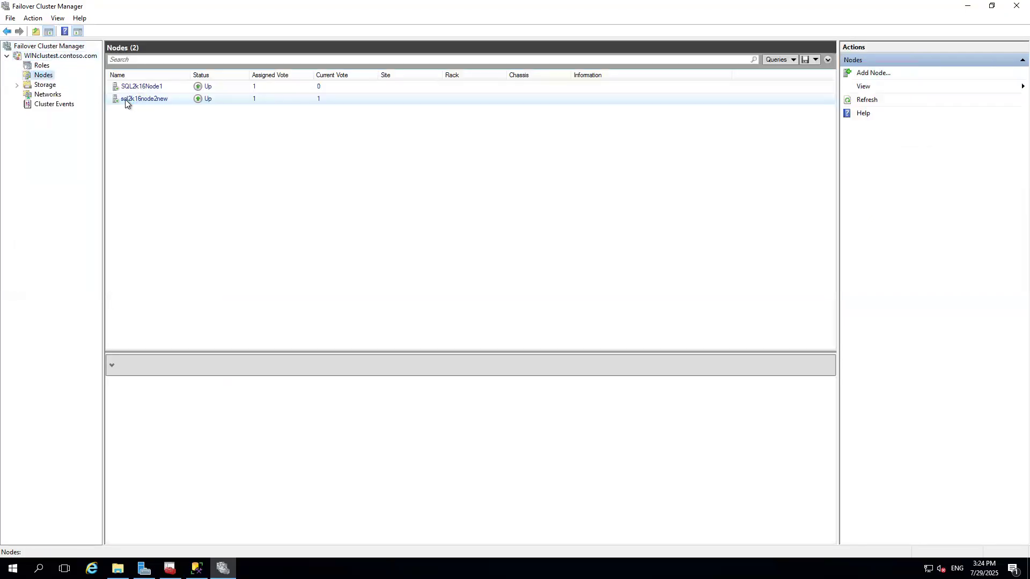
pyautogui.click(61, 59)
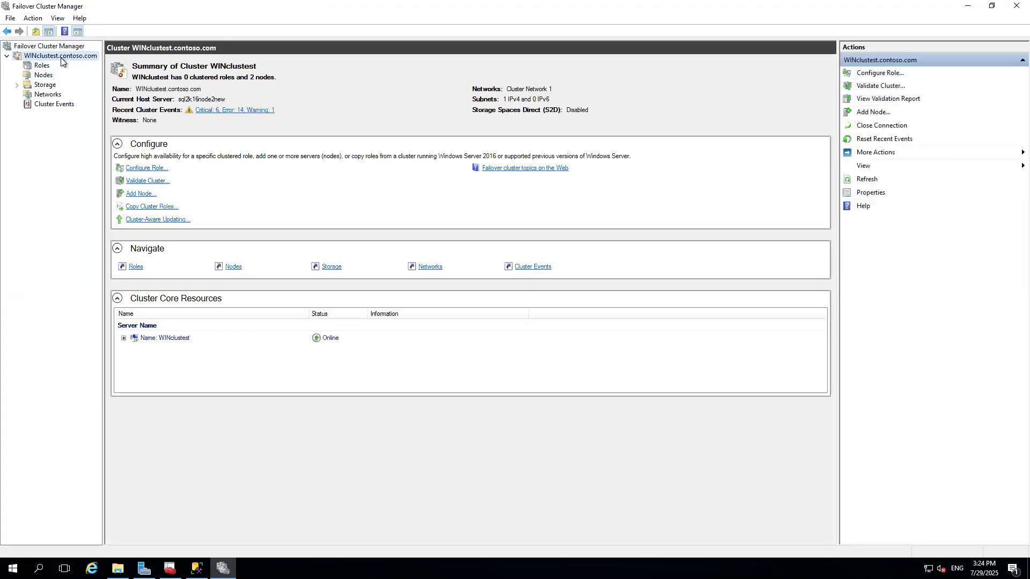
pyautogui.rightClick(61, 59)
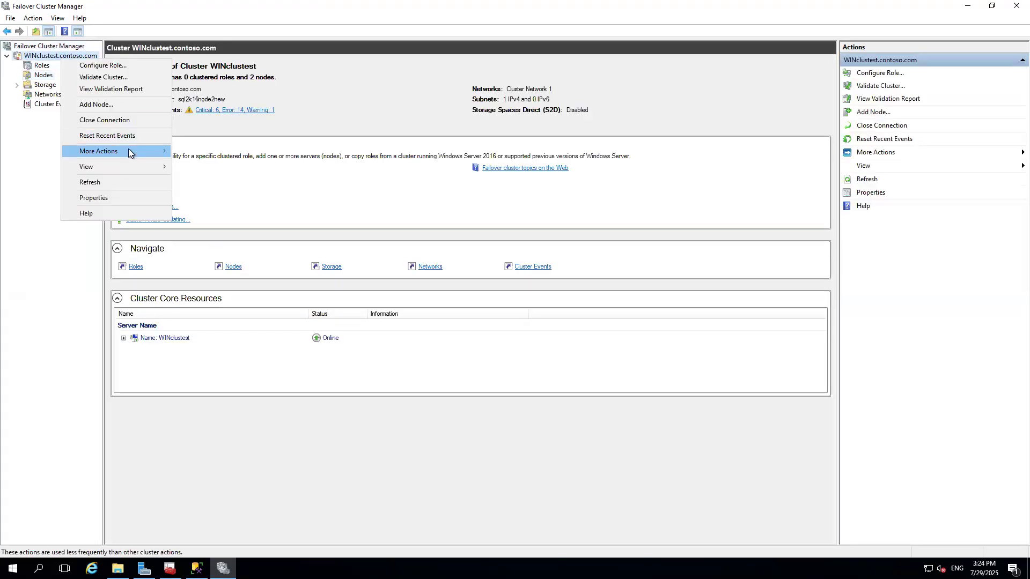
pyautogui.moveTo(130, 151)
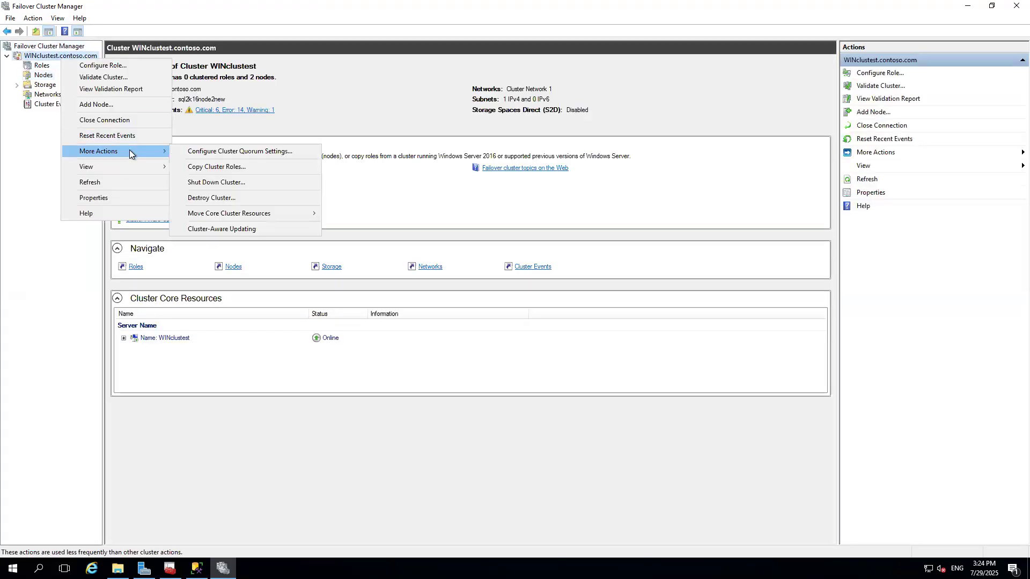
pyautogui.click(207, 198)
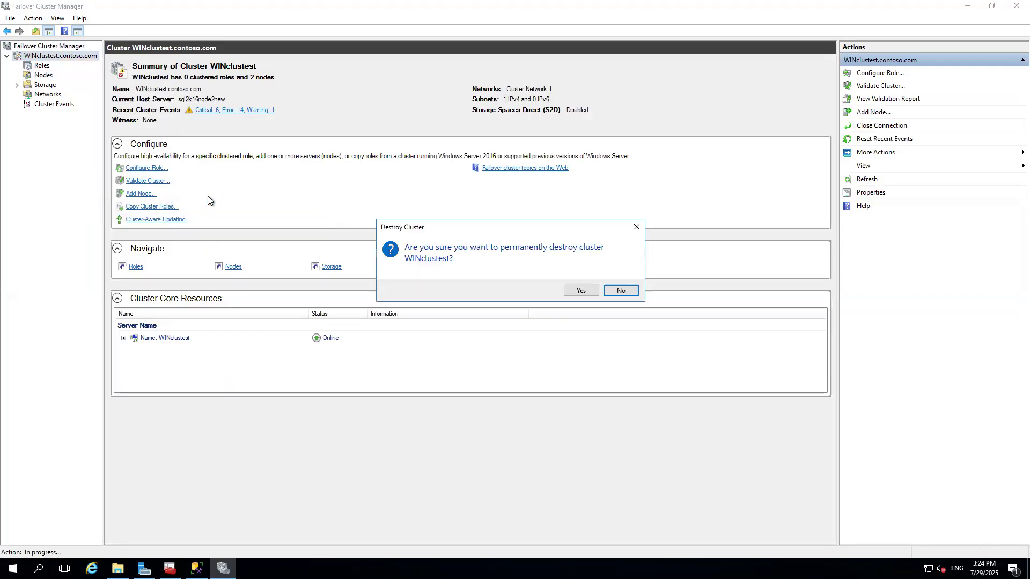
pyautogui.click(579, 289)
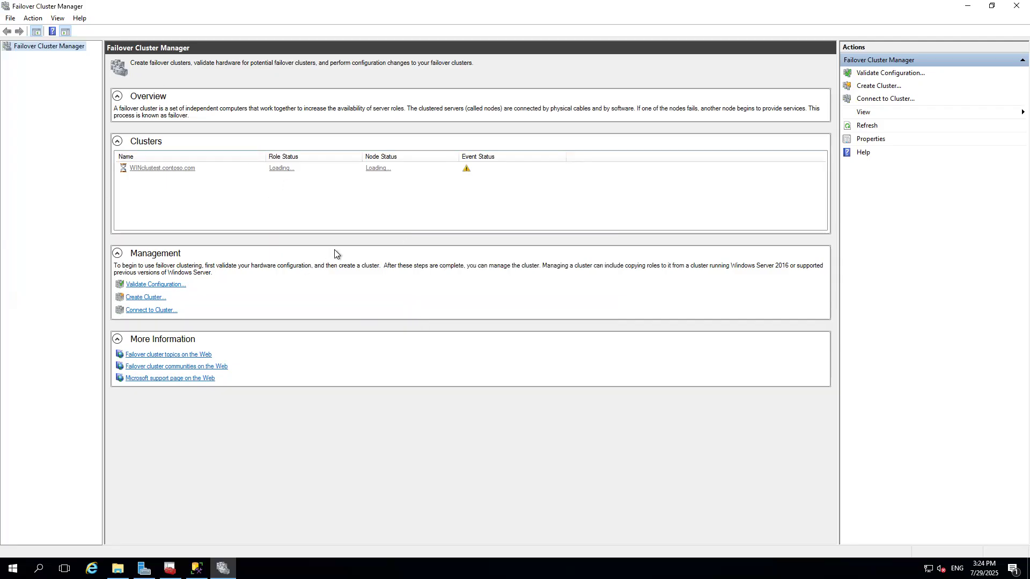
# Refresh the cluster list and check the on-premises VirtualBox VM's Create Cluster Wizard before returning to the remote session.
pyautogui.click(867, 126)
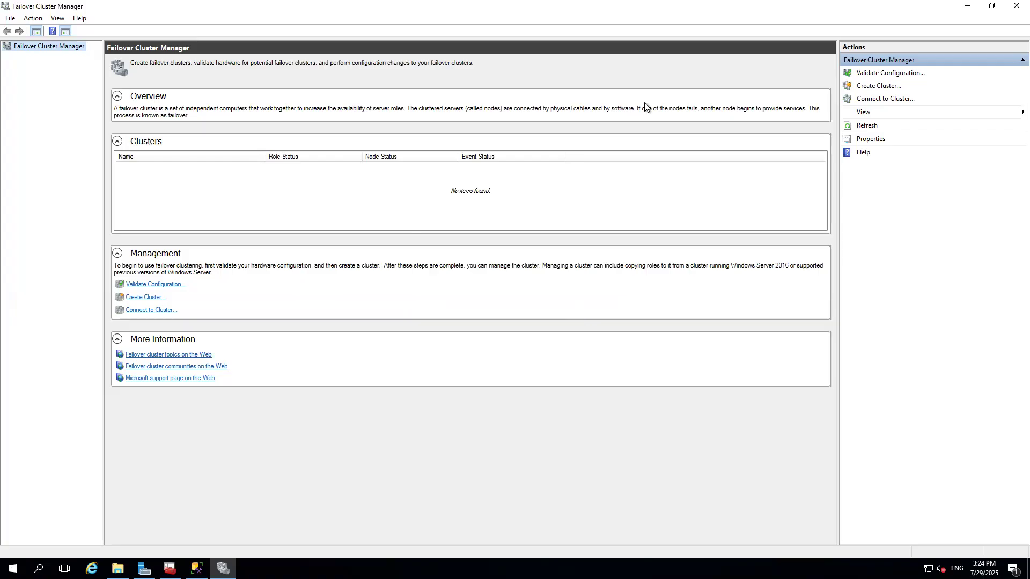
pyautogui.click(604, 2)
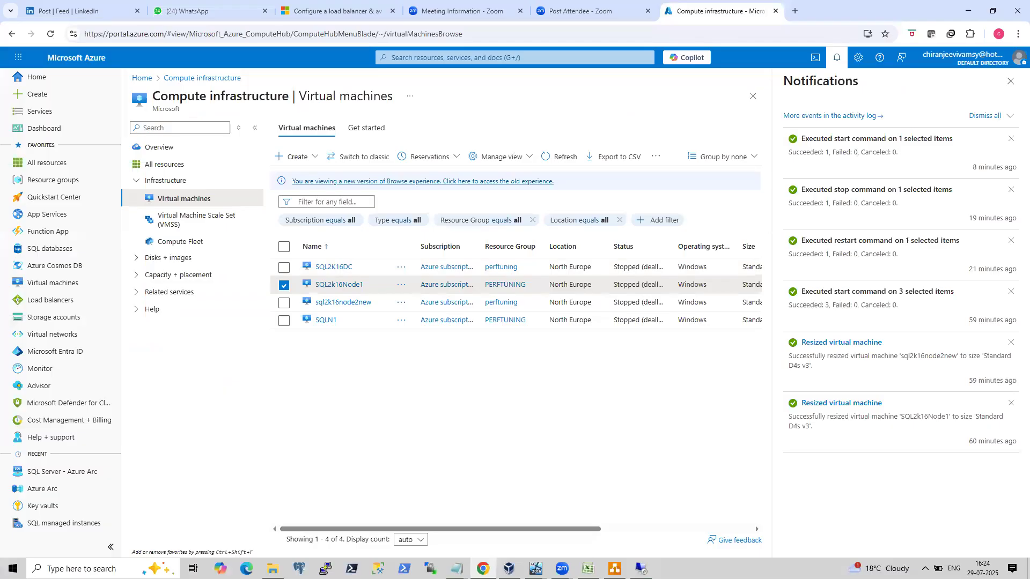
pyautogui.click(536, 568)
pyautogui.click(519, 531)
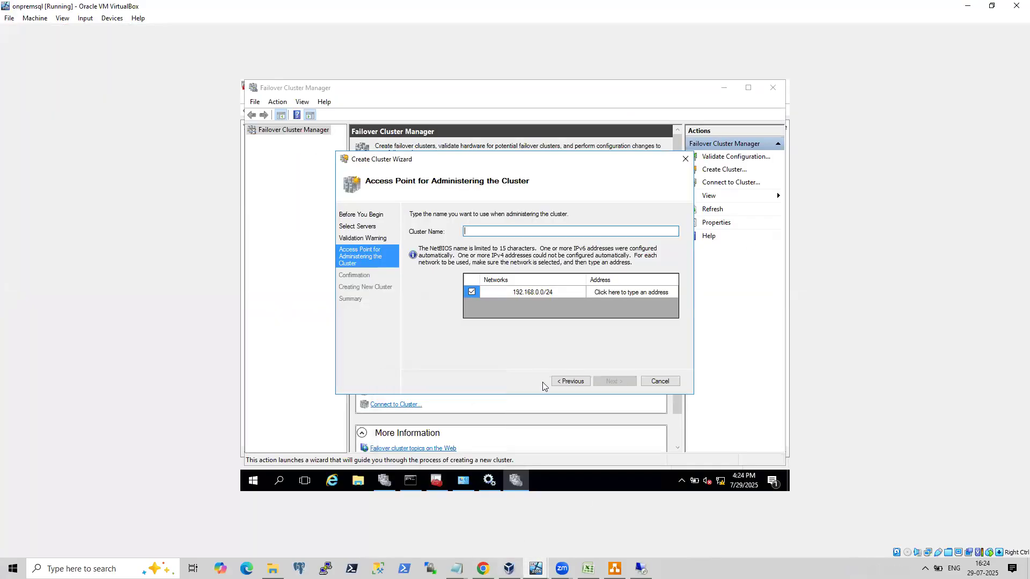
pyautogui.click(641, 568)
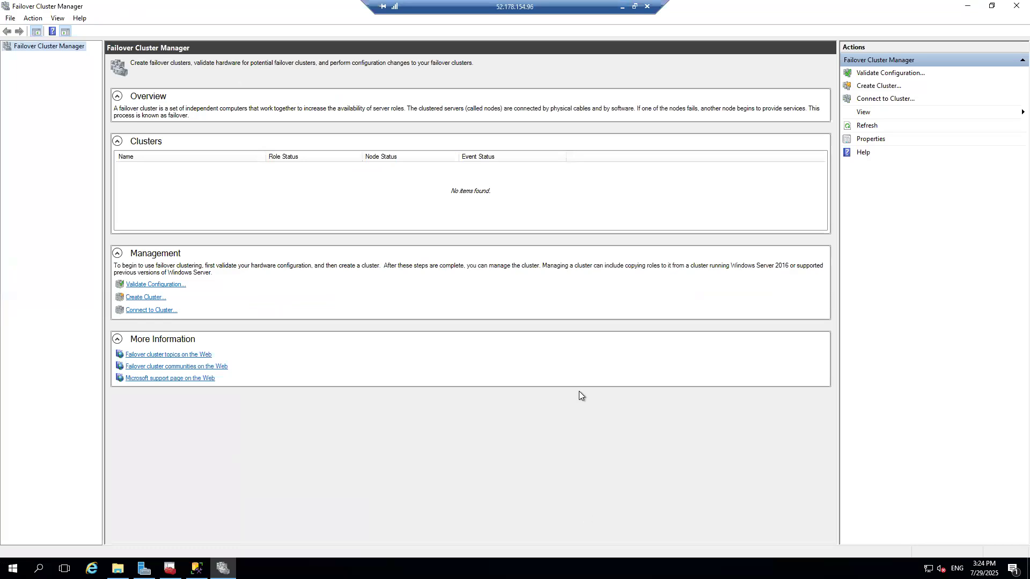
# Start the Create Cluster wizard and add SQL2K16NODE1 and sql2k16node2new as the selected servers via the advanced computer search.
pyautogui.click(862, 86)
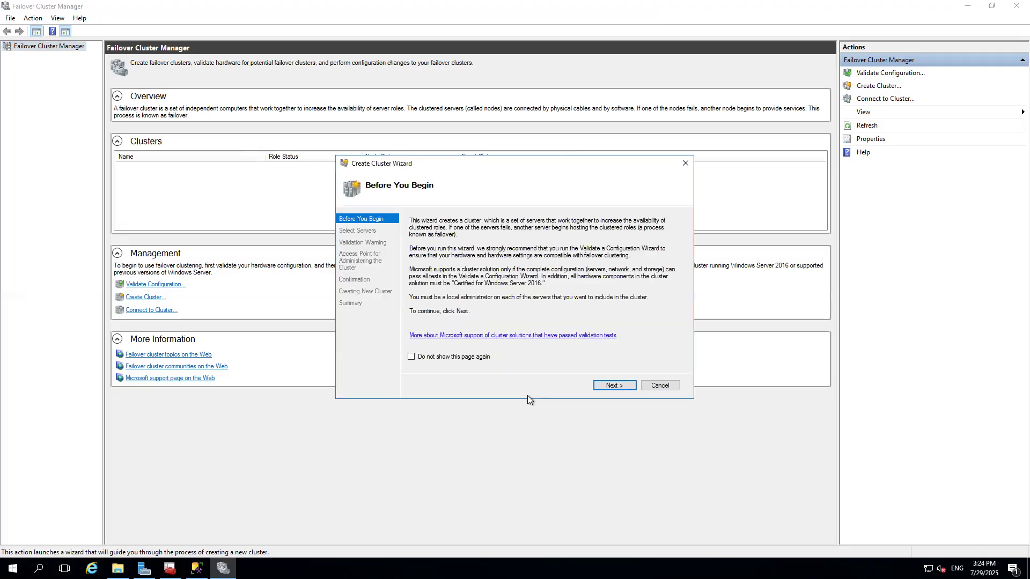
pyautogui.click(612, 383)
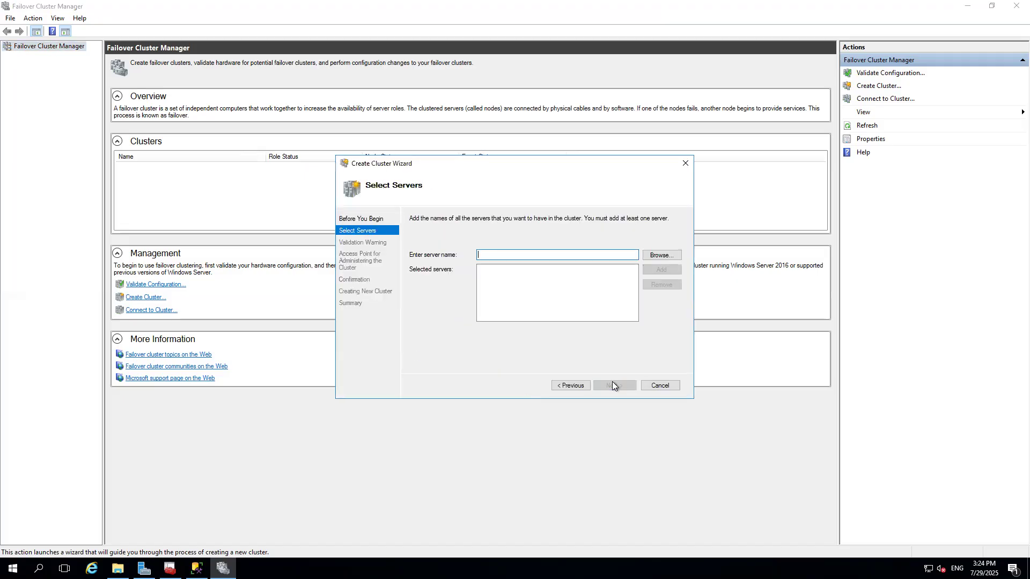
pyautogui.click(660, 257)
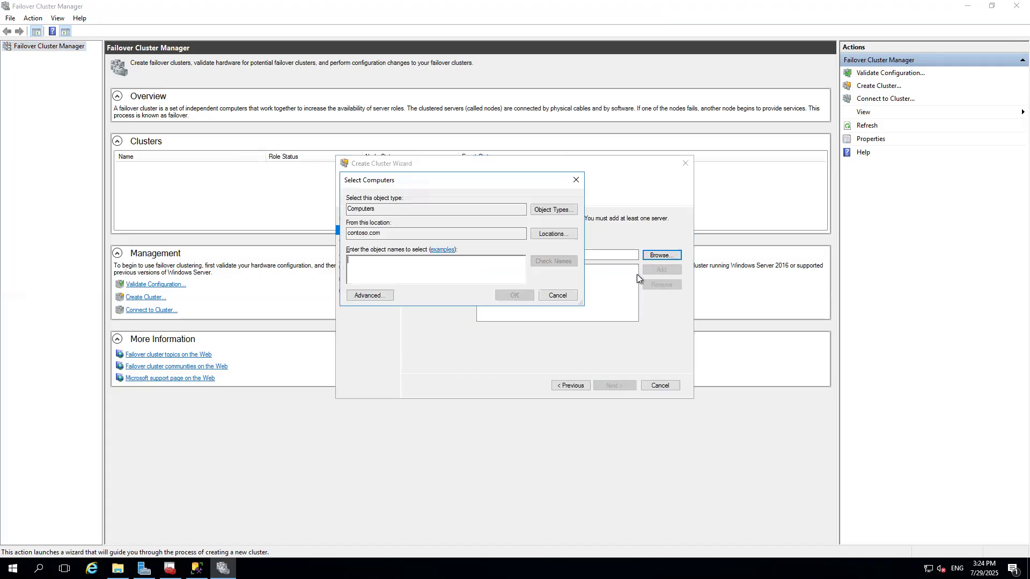
pyautogui.click(369, 296)
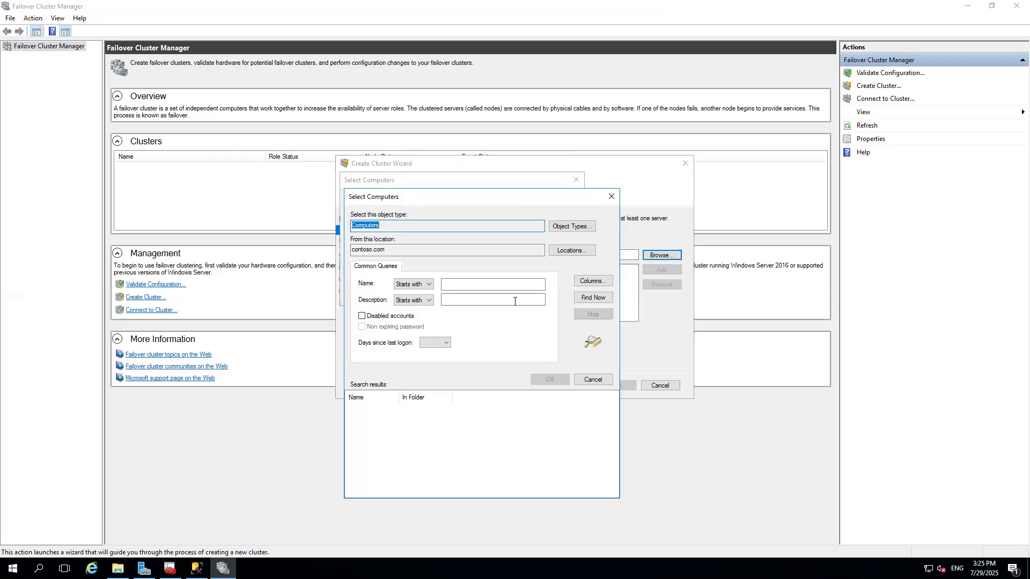
pyautogui.click(594, 300)
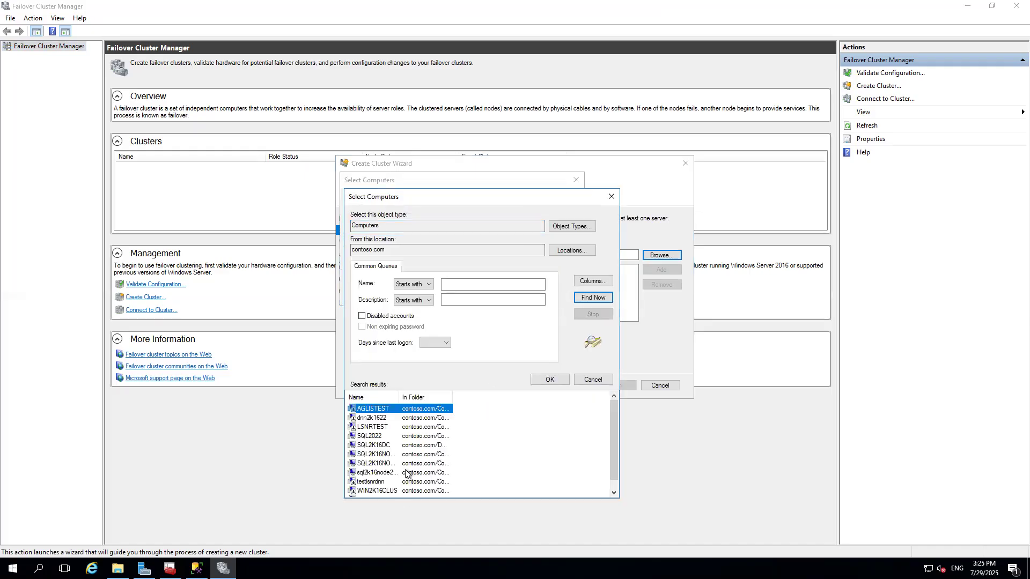
pyautogui.moveTo(398, 398); pyautogui.dragTo(441, 399)
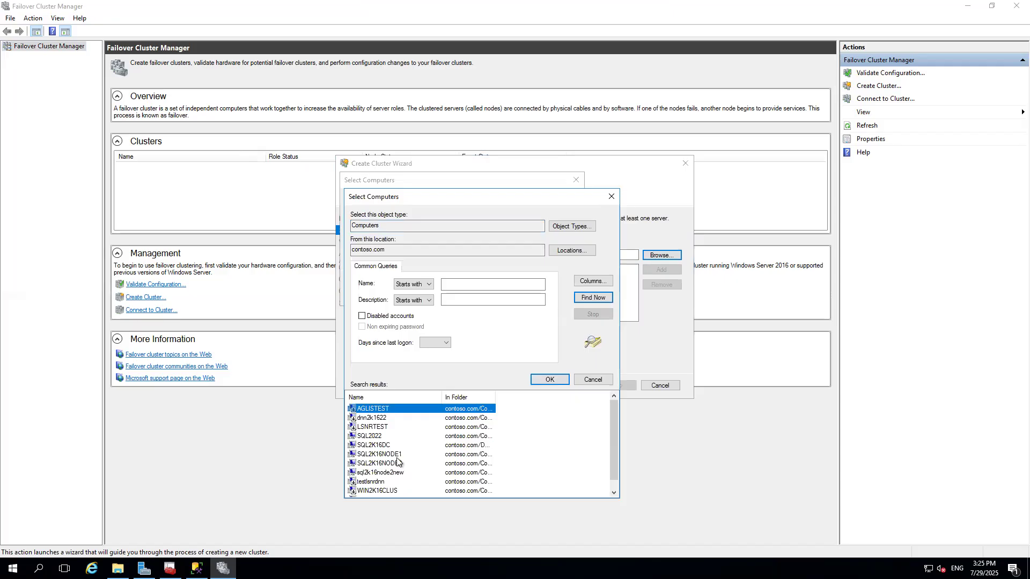
pyautogui.click(398, 455)
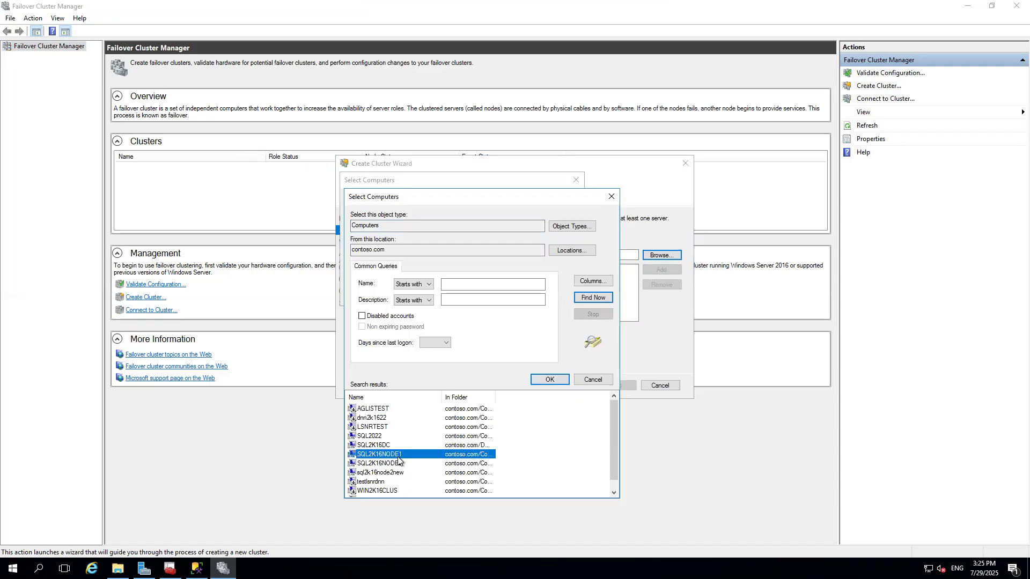
pyautogui.keyDown('ctrl'); pyautogui.click(404, 472); pyautogui.keyUp('ctrl')
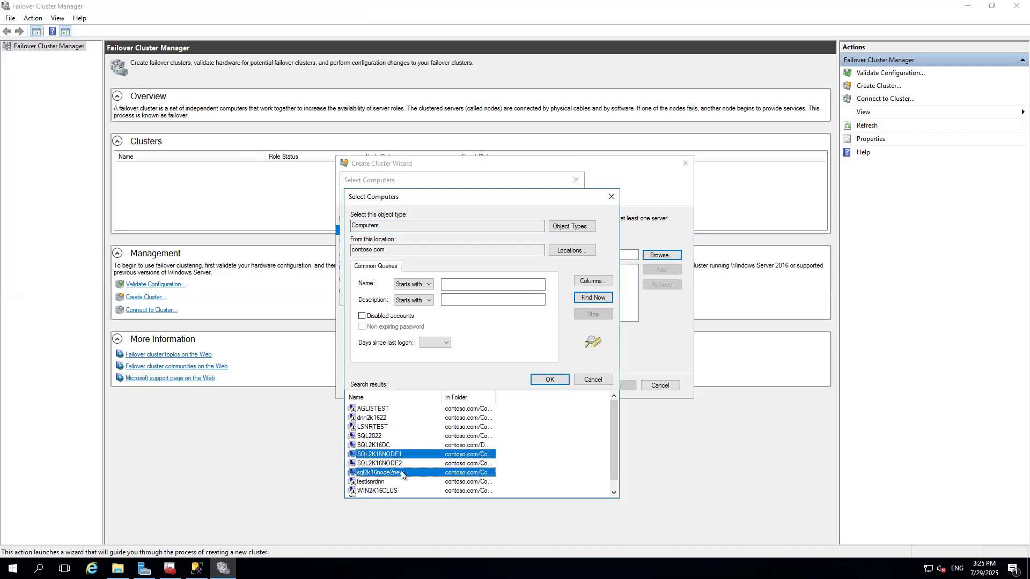
pyautogui.click(549, 381)
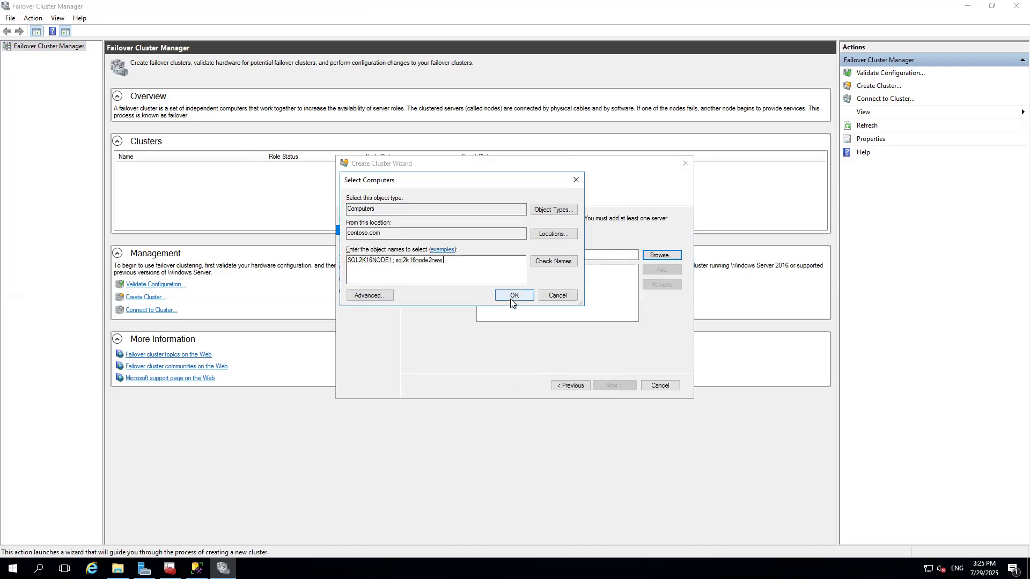
pyautogui.click(510, 298)
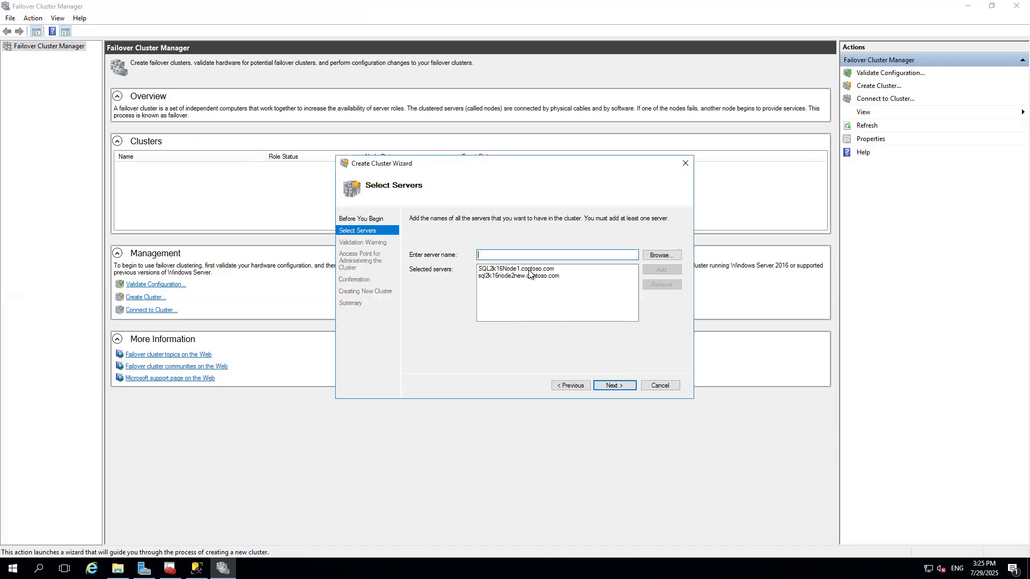
# Choose not to run configuration validation tests and continue to the cluster access point page.
pyautogui.click(616, 385)
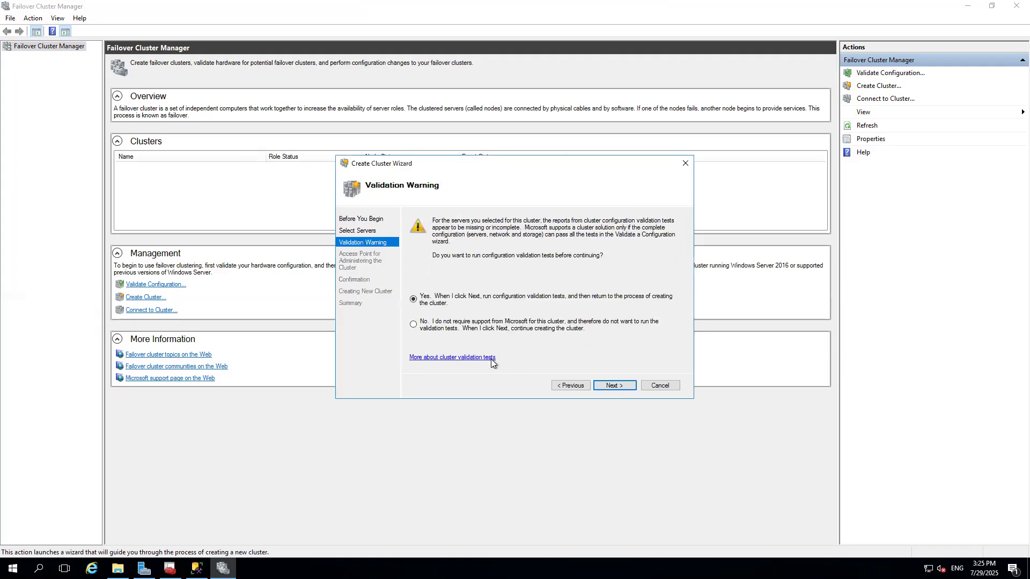
pyautogui.click(500, 325)
pyautogui.click(605, 392)
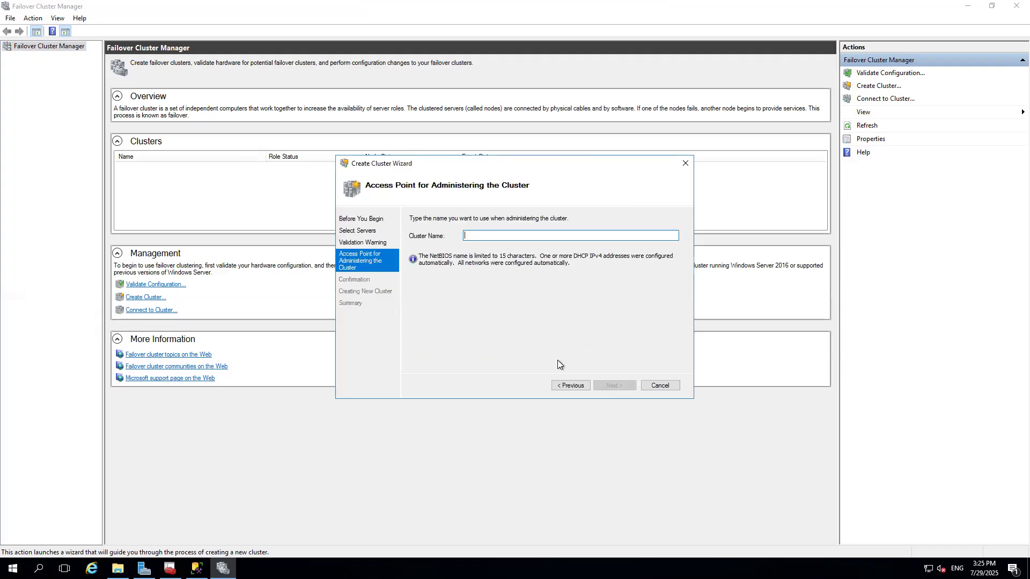
# Arrange the VirtualBox and Remote Desktop windows side by side to compare both Create Cluster wizards.
pyautogui.click(635, 6)
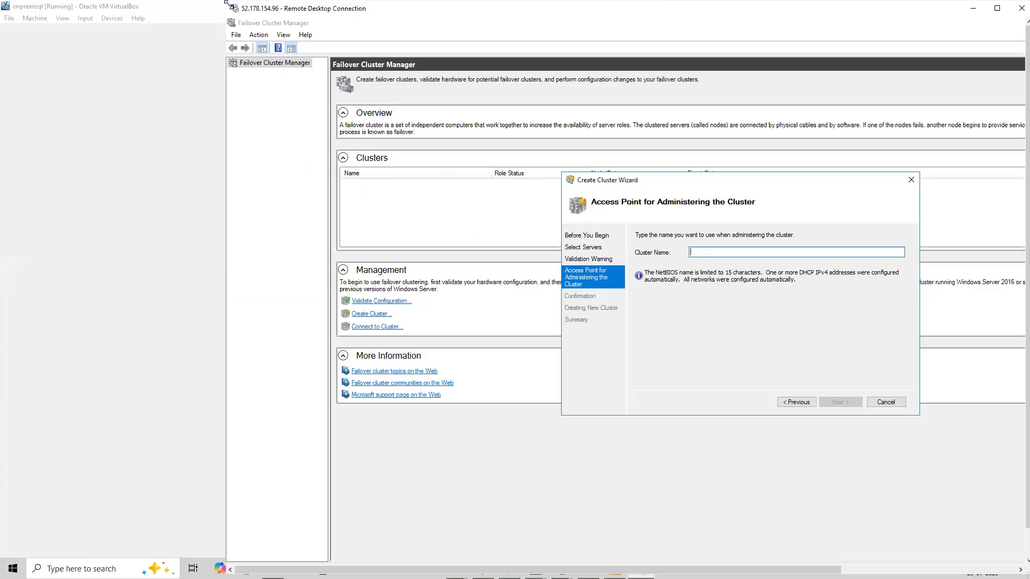
pyautogui.moveTo(225, 2); pyautogui.dragTo(648, 113)
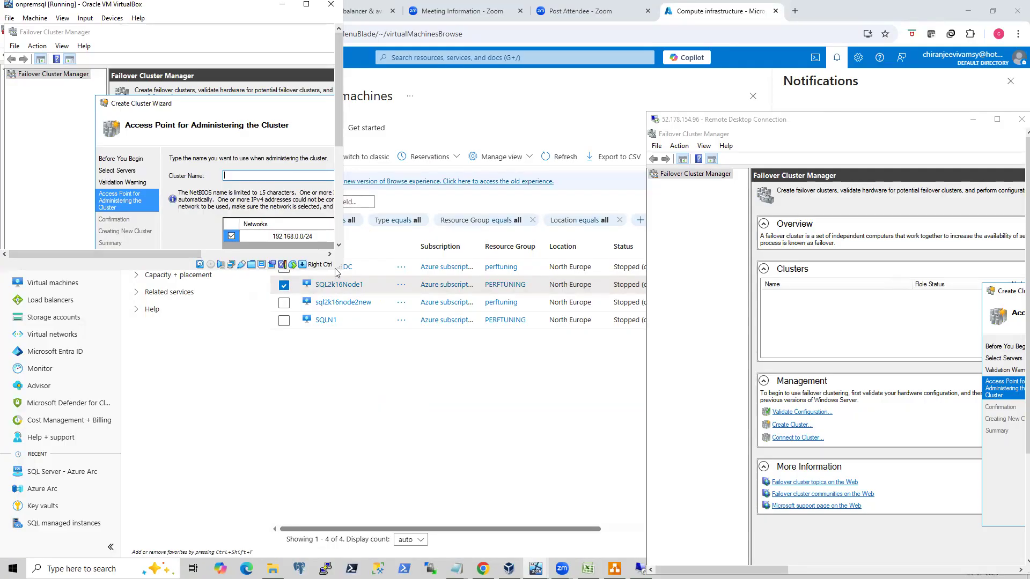
pyautogui.moveTo(340, 267); pyautogui.dragTo(467, 351)
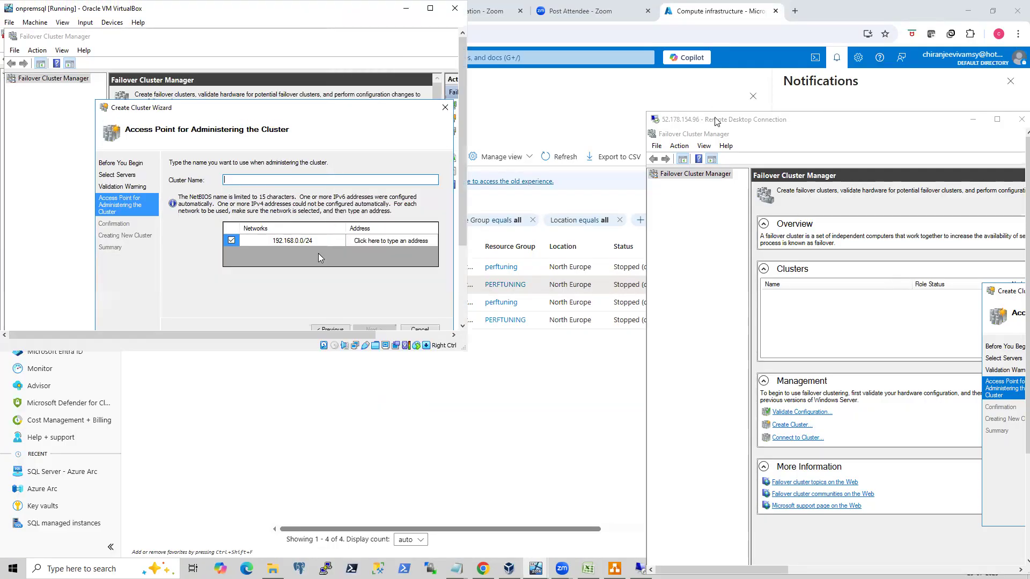
pyautogui.moveTo(715, 123); pyautogui.dragTo(541, 15)
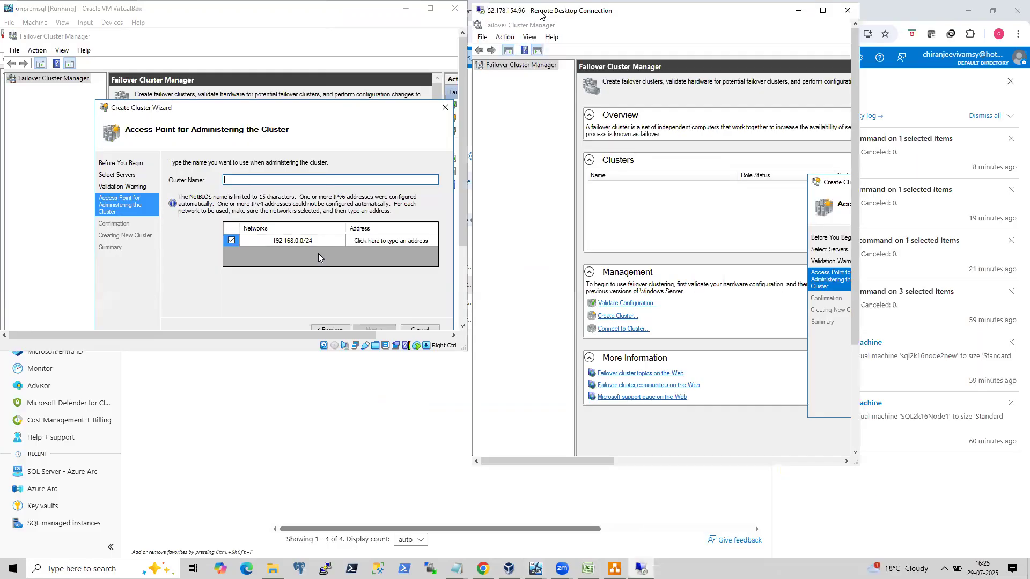
pyautogui.moveTo(826, 182); pyautogui.dragTo(524, 101)
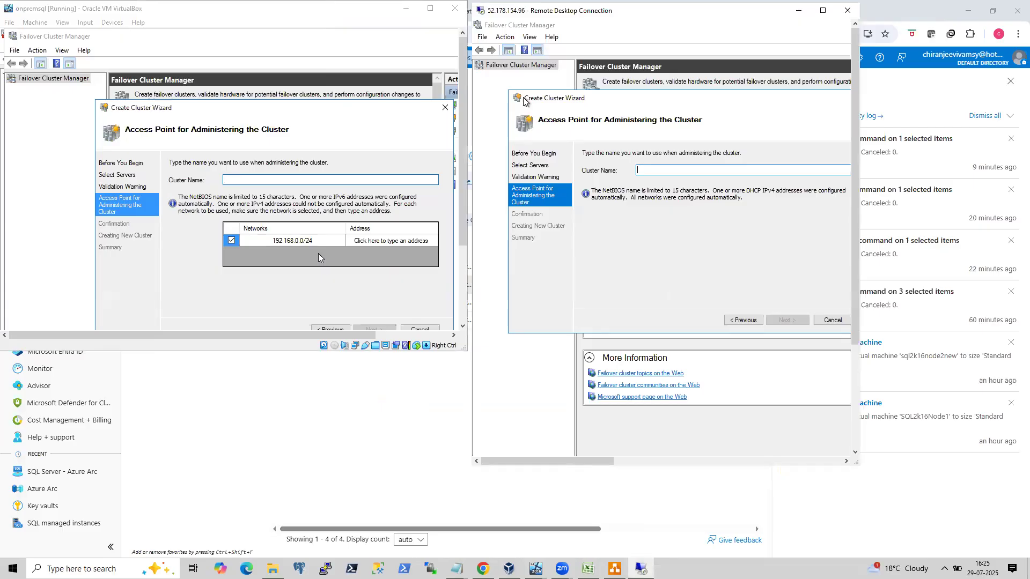
# Highlight the LinkedIn post's point about Azure failover clusters being created without an IP address.
pyautogui.moveTo(539, 102); pyautogui.dragTo(519, 89)
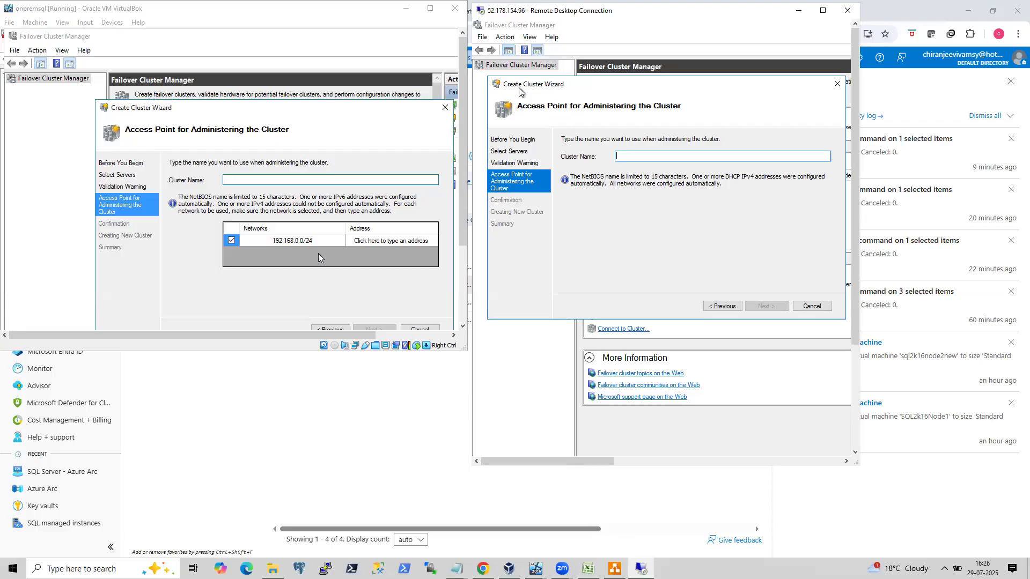
pyautogui.click(482, 568)
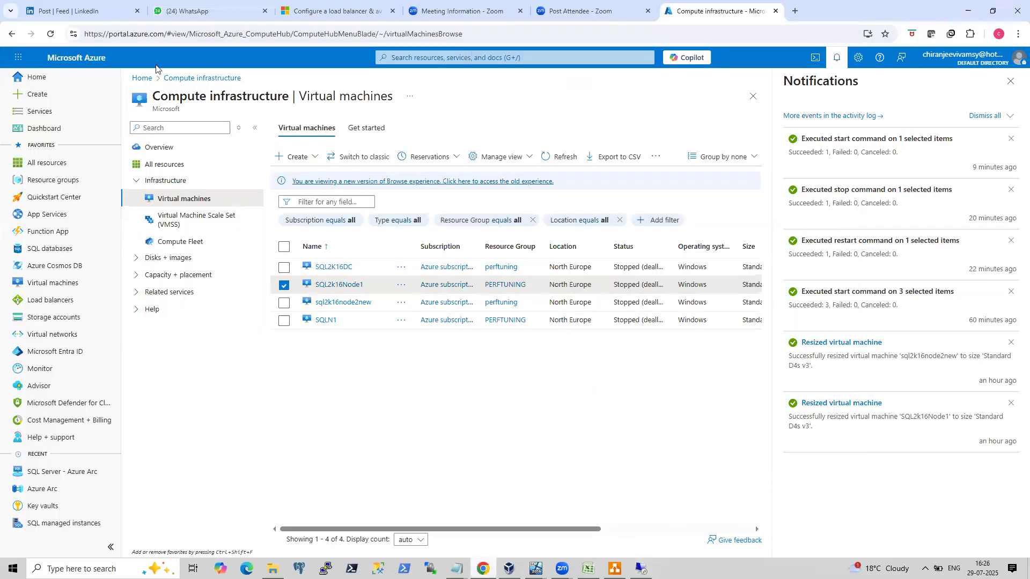
pyautogui.click(96, 14)
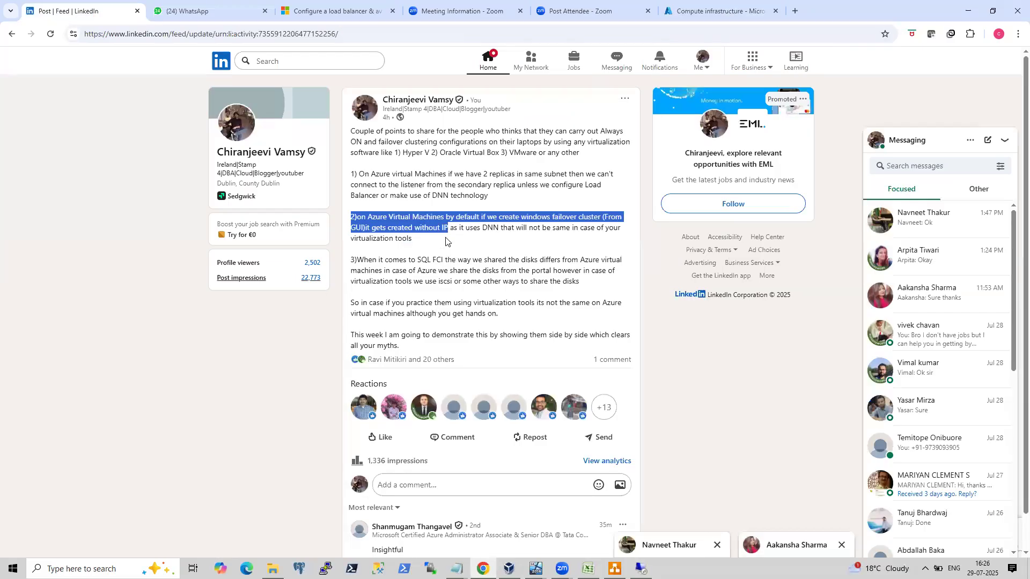
pyautogui.moveTo(447, 247); pyautogui.dragTo(350, 221)
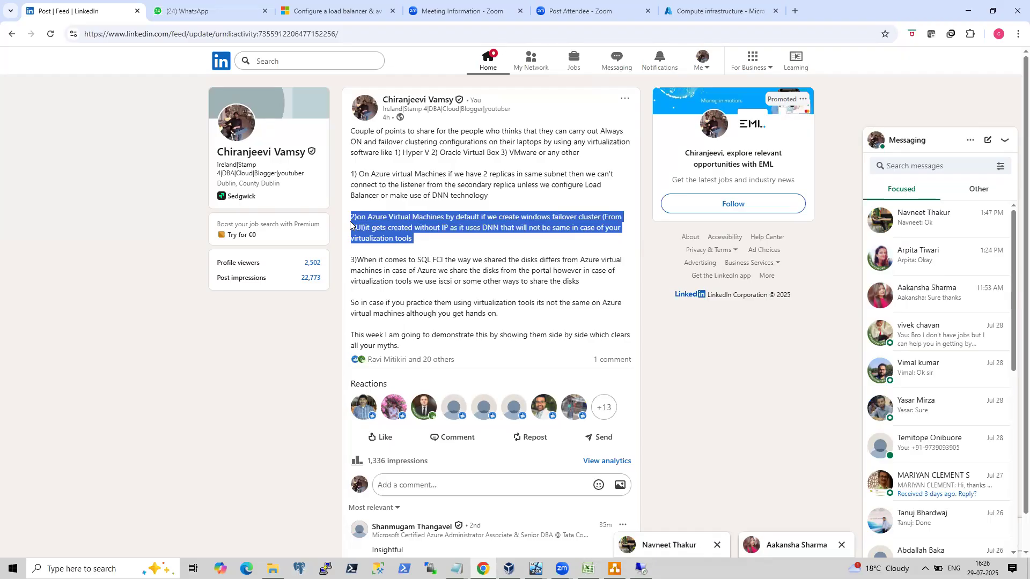
# Bring back the VirtualBox and Remote Desktop wizards and enter VMWINCLUS as the Azure cluster name.
pyautogui.click(642, 567)
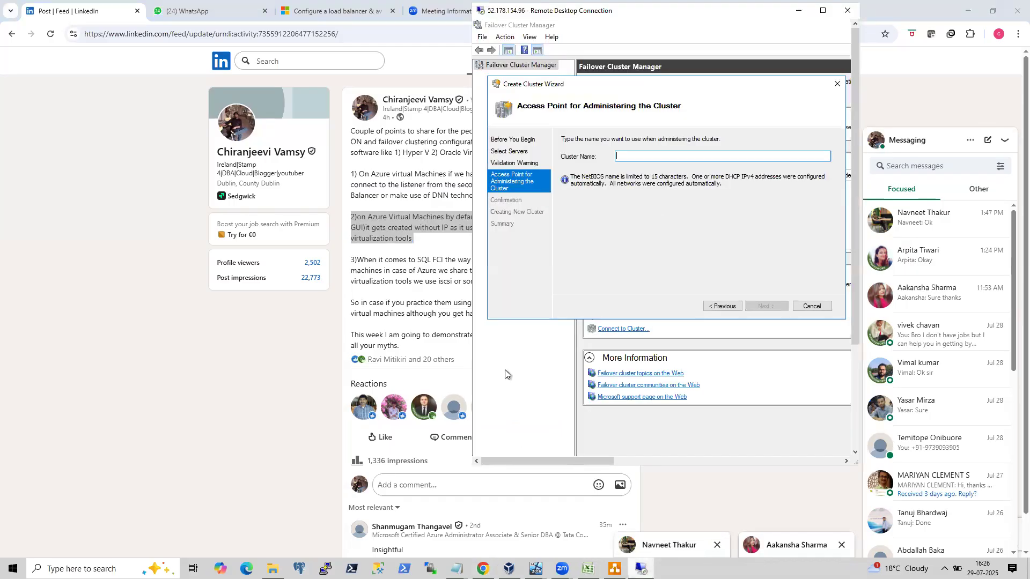
pyautogui.click(535, 568)
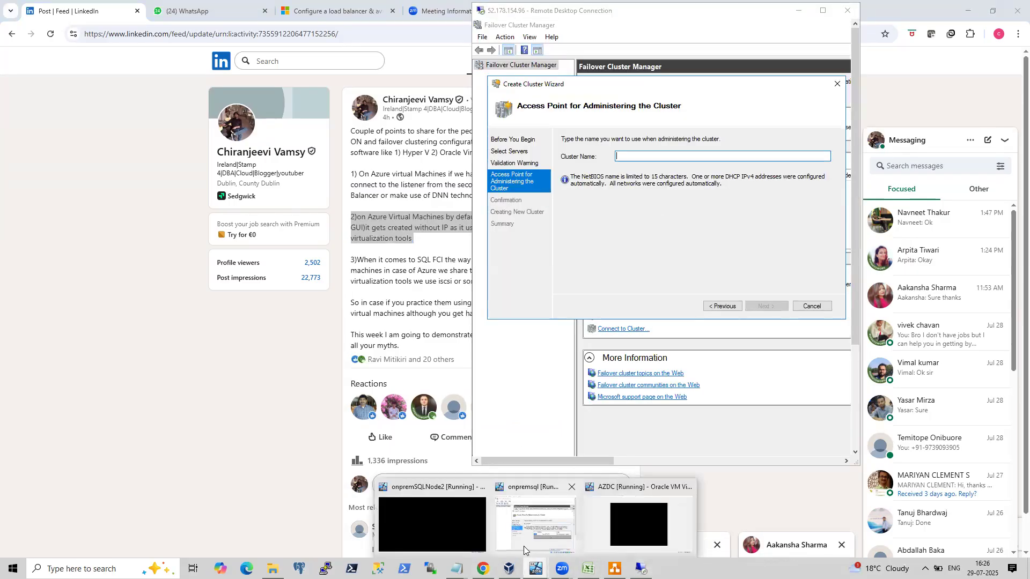
pyautogui.click(524, 550)
pyautogui.click(624, 155)
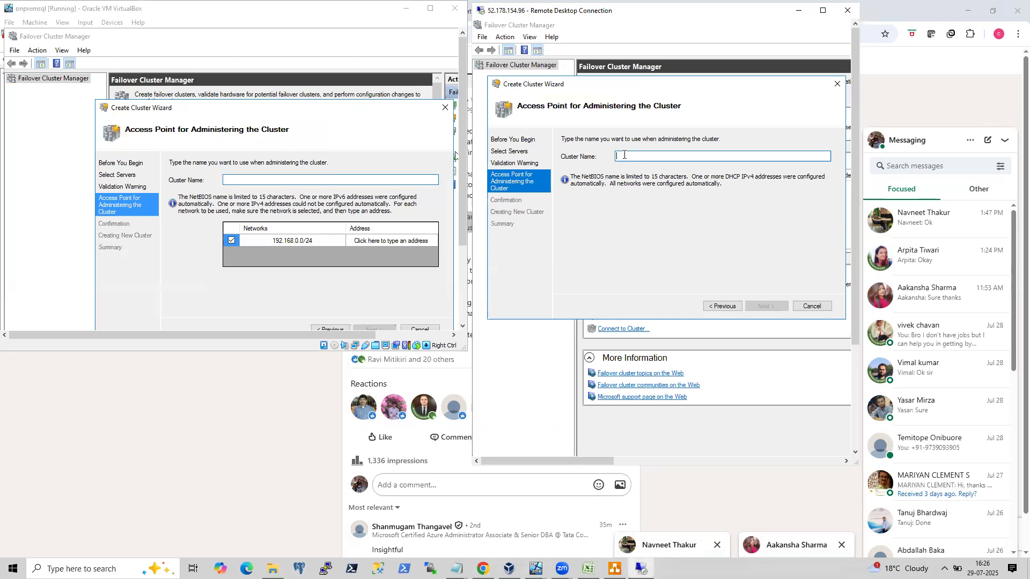
pyautogui.write('VMWIN')
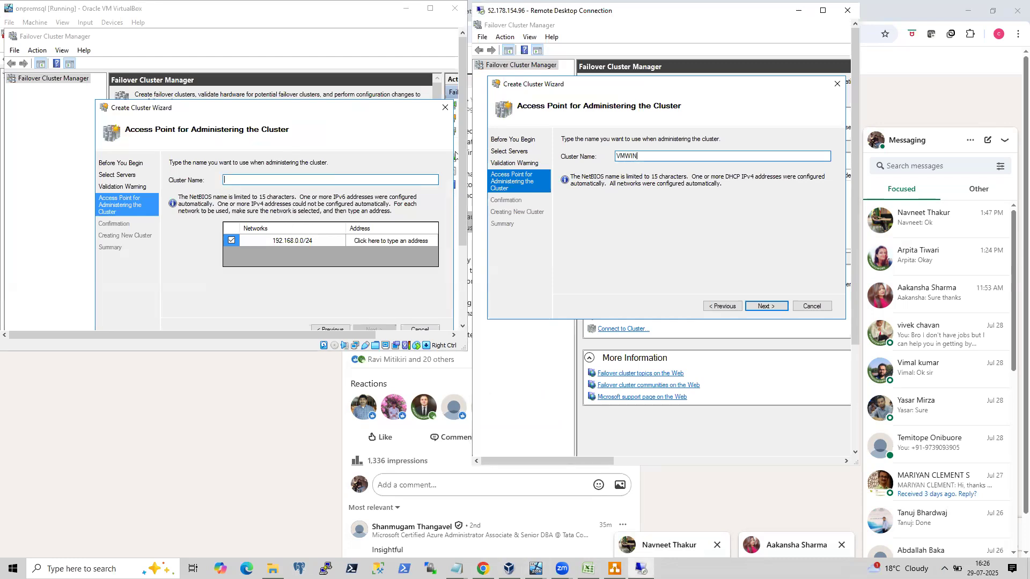
pyautogui.write('CLUS')
# Name the on-premises cluster ONPREMWINCLUS and give it the IP address 192.168.0.25.
pyautogui.click(259, 182)
pyautogui.write('O')
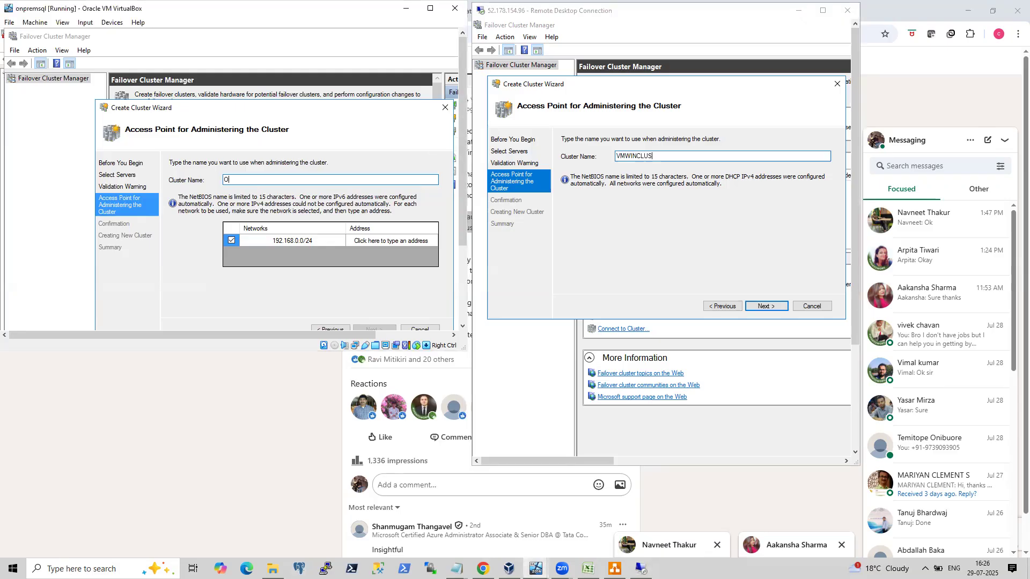
pyautogui.write('NPREMWINCLUS')
pyautogui.click(359, 242)
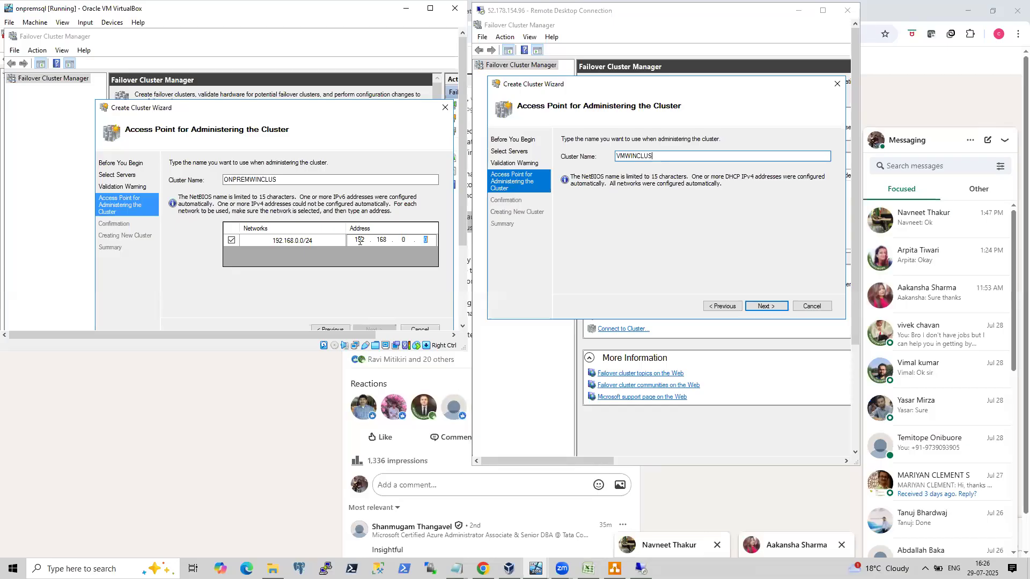
pyautogui.write('25')
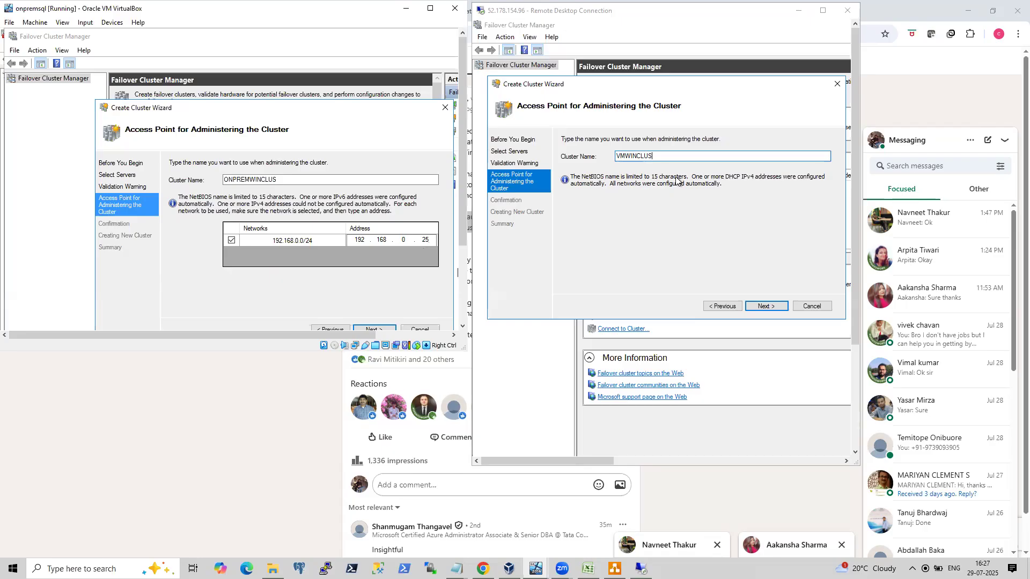
# Advance both wizards to Confirmation and clear the option to add all eligible storage to the cluster.
pyautogui.click(374, 328)
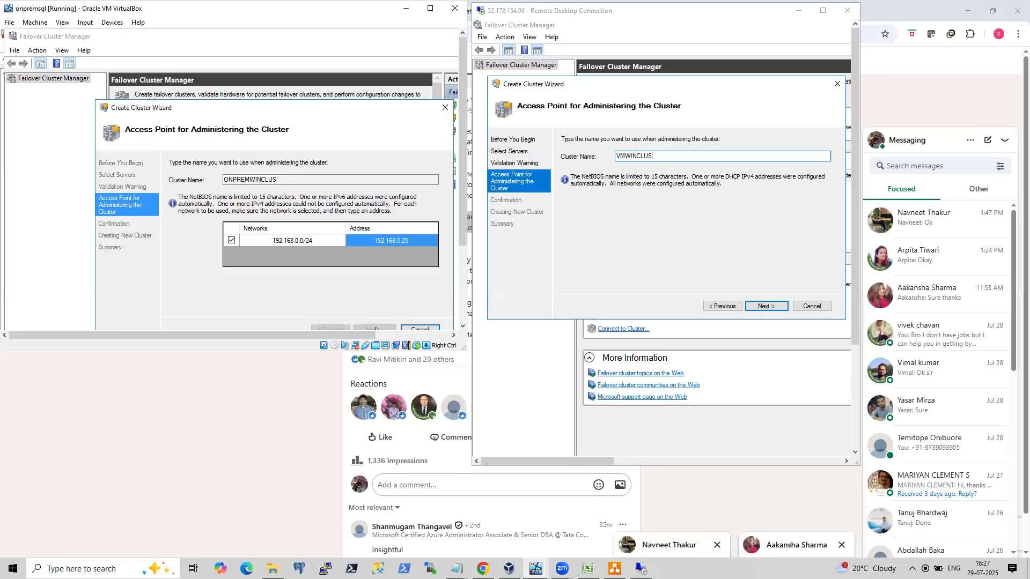
pyautogui.click(761, 307)
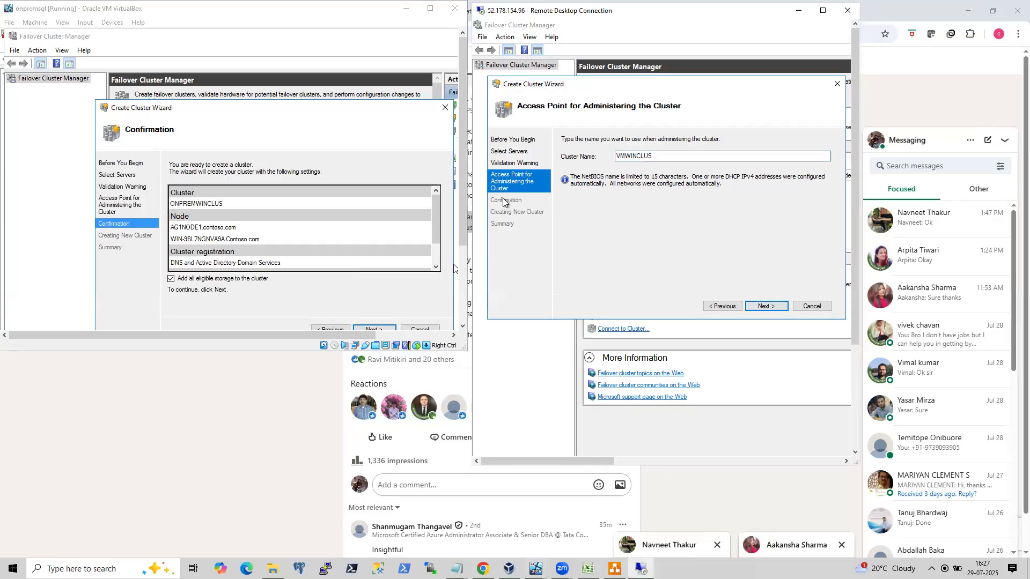
pyautogui.click(769, 306)
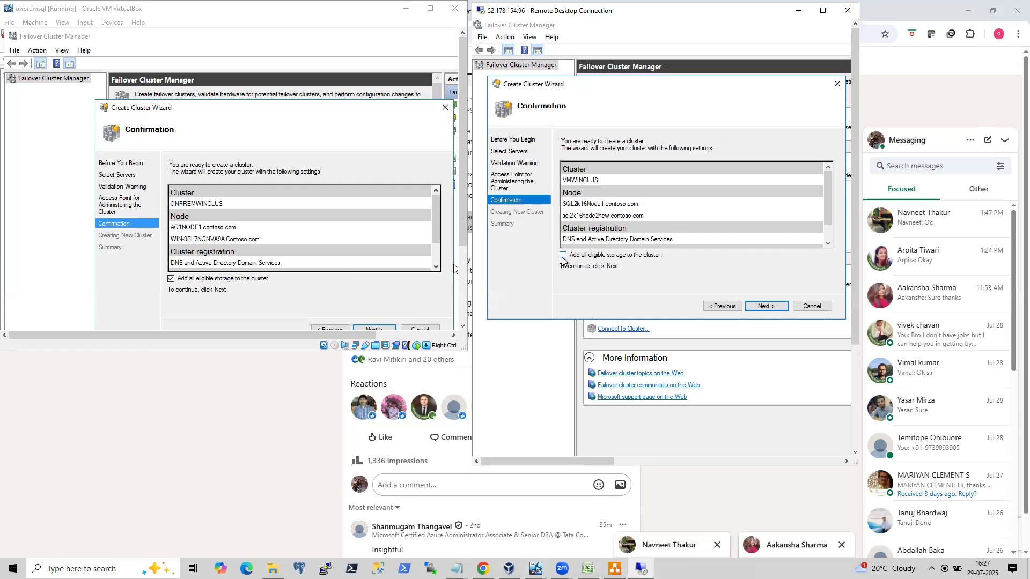
pyautogui.click(171, 278)
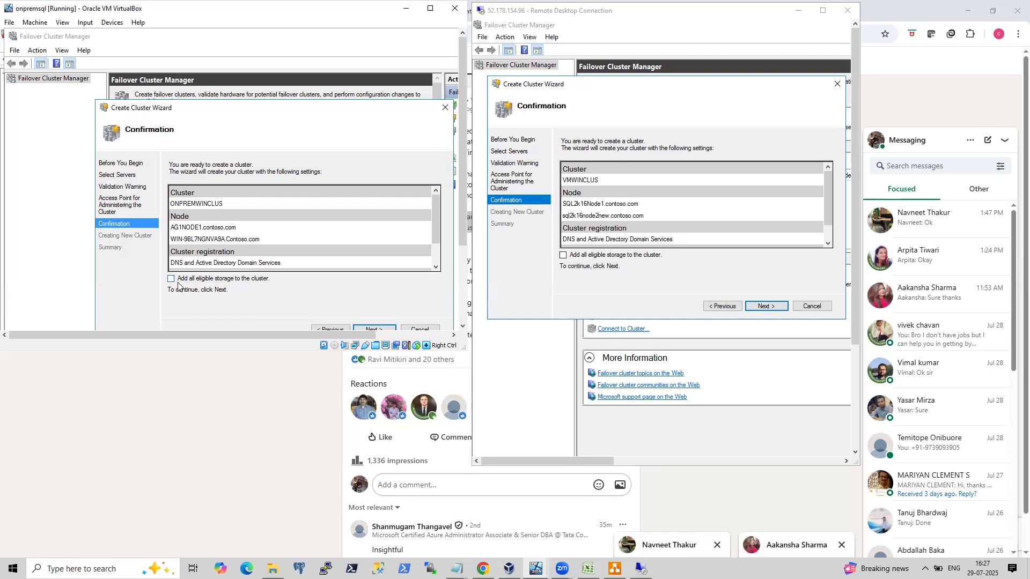
# Confirm to start creating both the on-premises and the Azure clusters.
pyautogui.moveTo(314, 114); pyautogui.dragTo(238, 89)
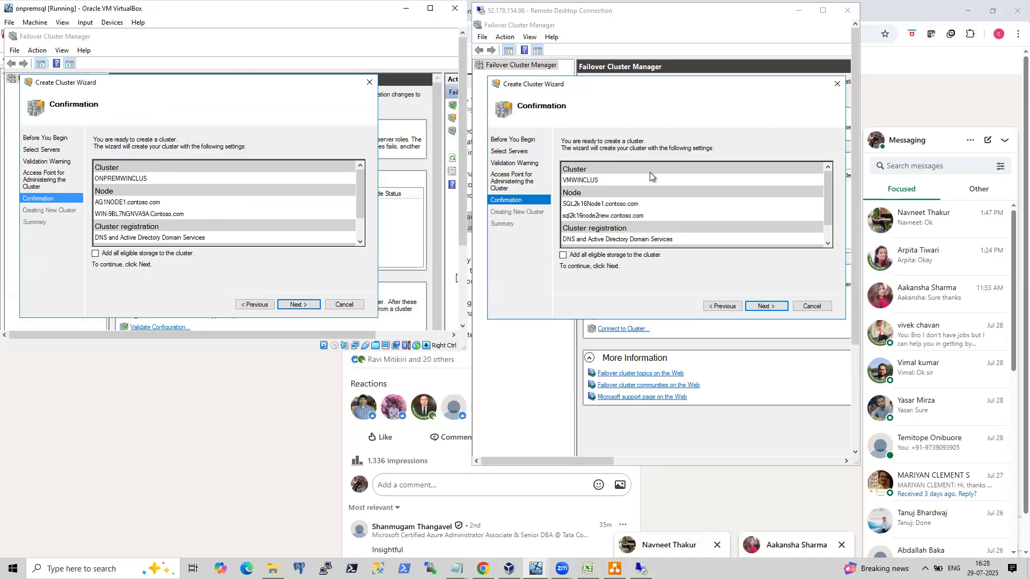
pyautogui.click(298, 305)
pyautogui.click(769, 306)
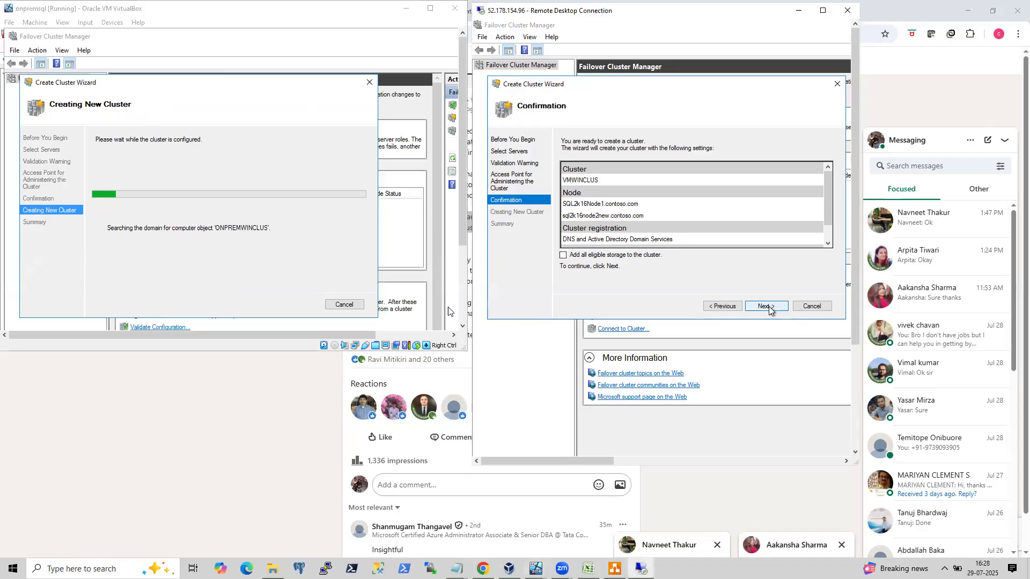
pyautogui.click(768, 307)
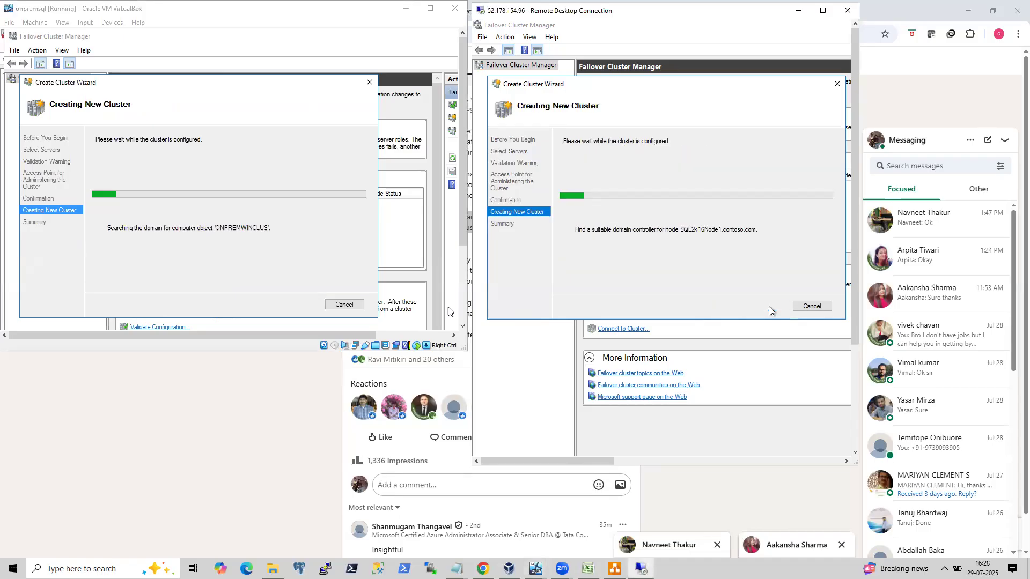
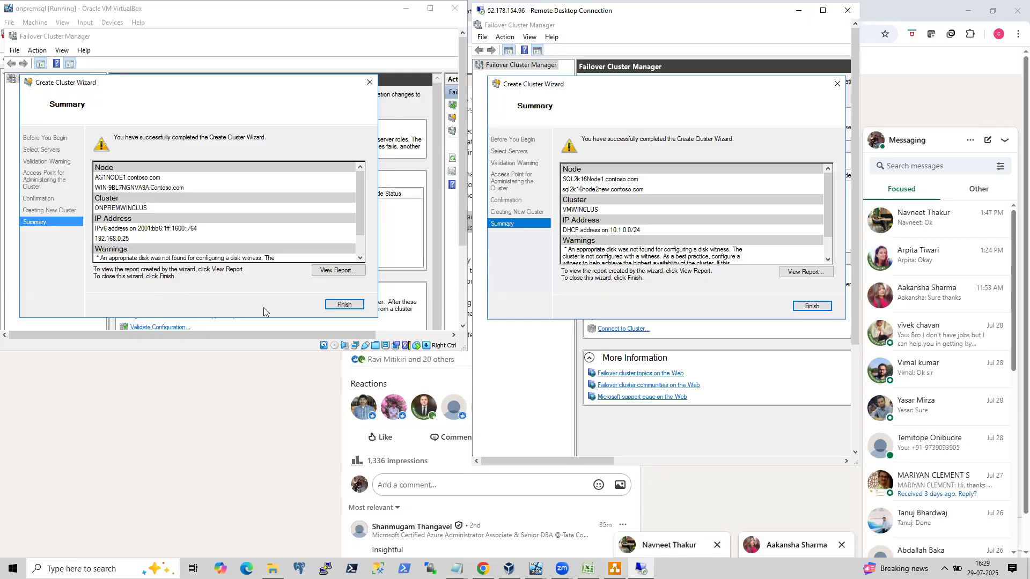
# Finish both Create Cluster wizards and open the new ONPREMWINCLUS cluster in the on-premises Failover Cluster Manager.
pyautogui.click(357, 308)
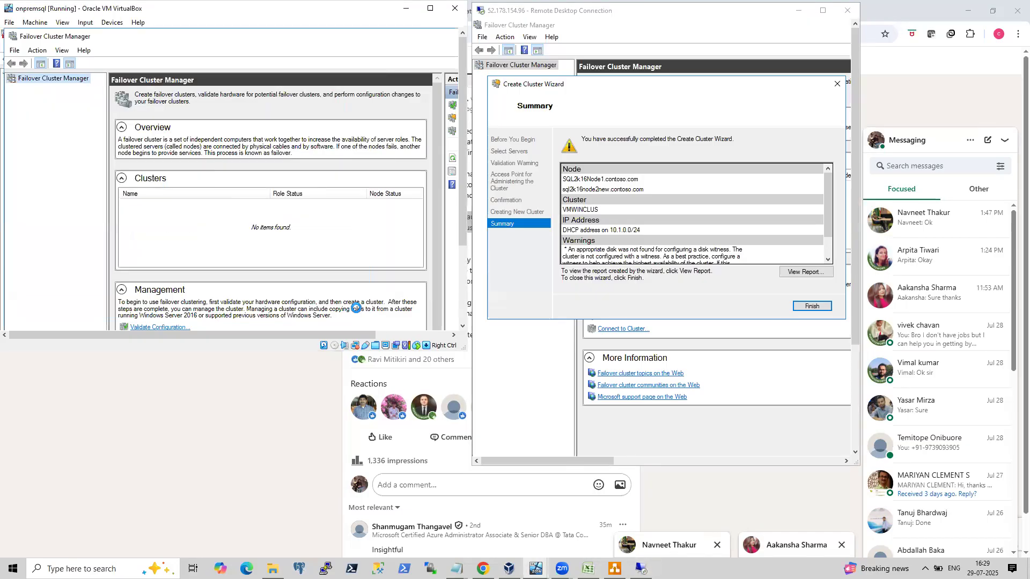
pyautogui.click(810, 307)
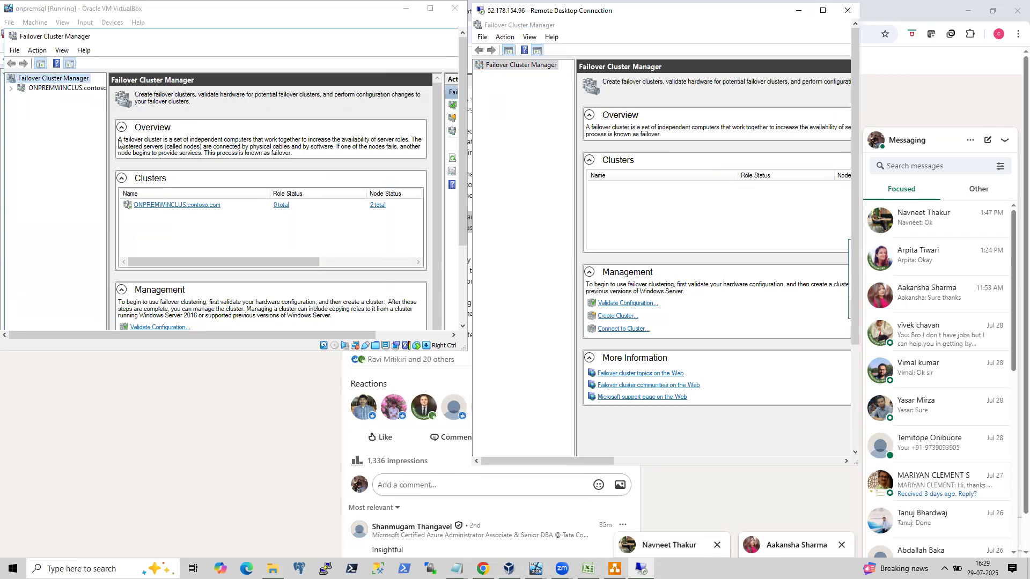
pyautogui.click(62, 88)
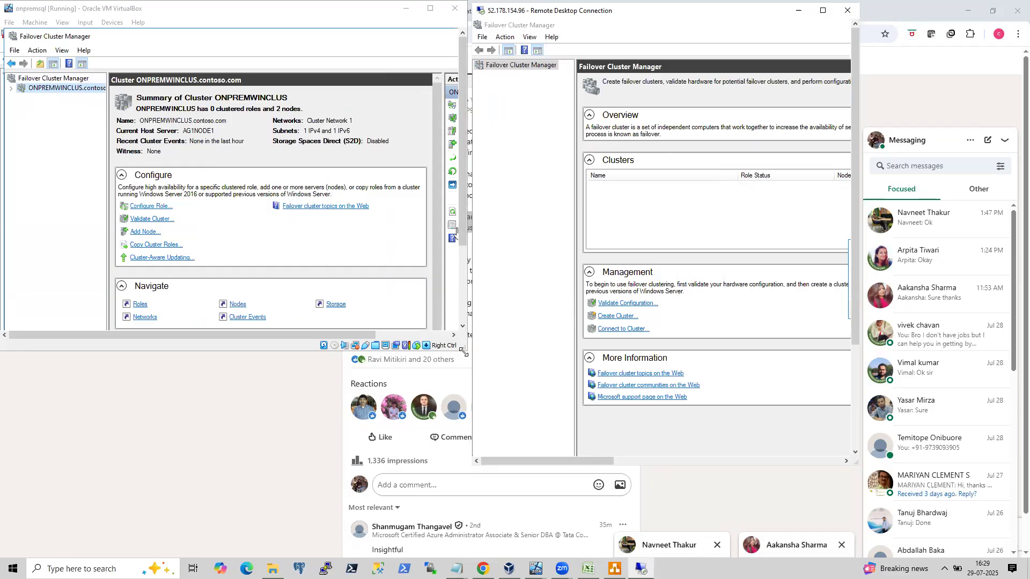
# Remove the IPv6 address resource from the ONPREMWINCLUS cluster name in the cluster core resources.
pyautogui.moveTo(464, 352); pyautogui.dragTo(485, 480)
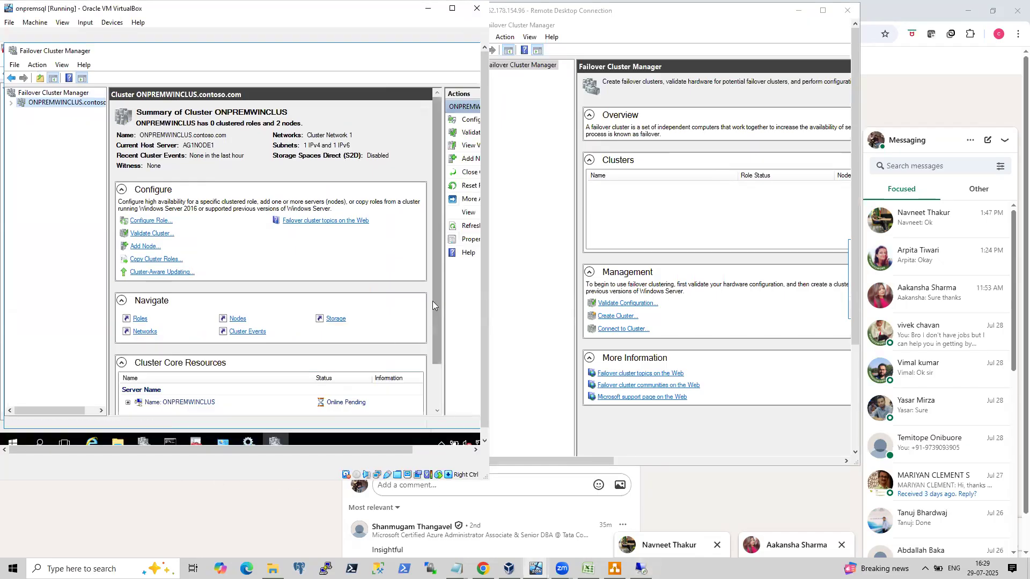
pyautogui.moveTo(436, 300); pyautogui.dragTo(435, 353)
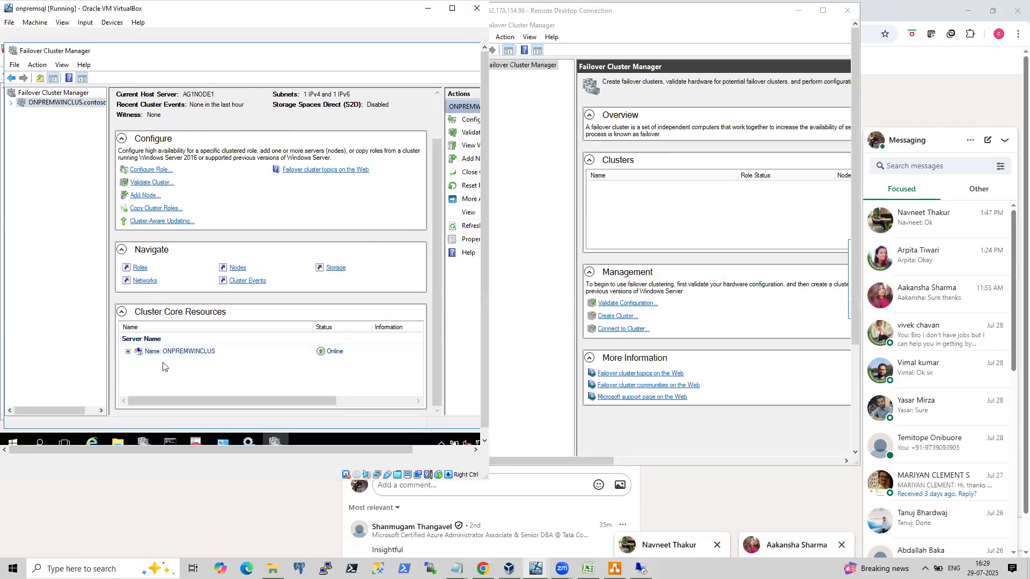
pyautogui.click(128, 351)
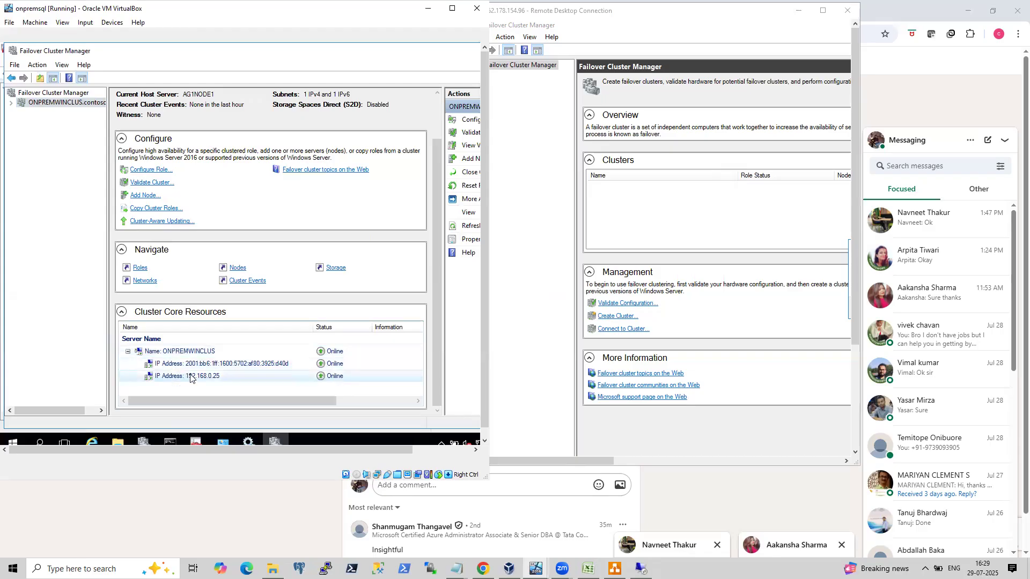
pyautogui.rightClick(243, 366)
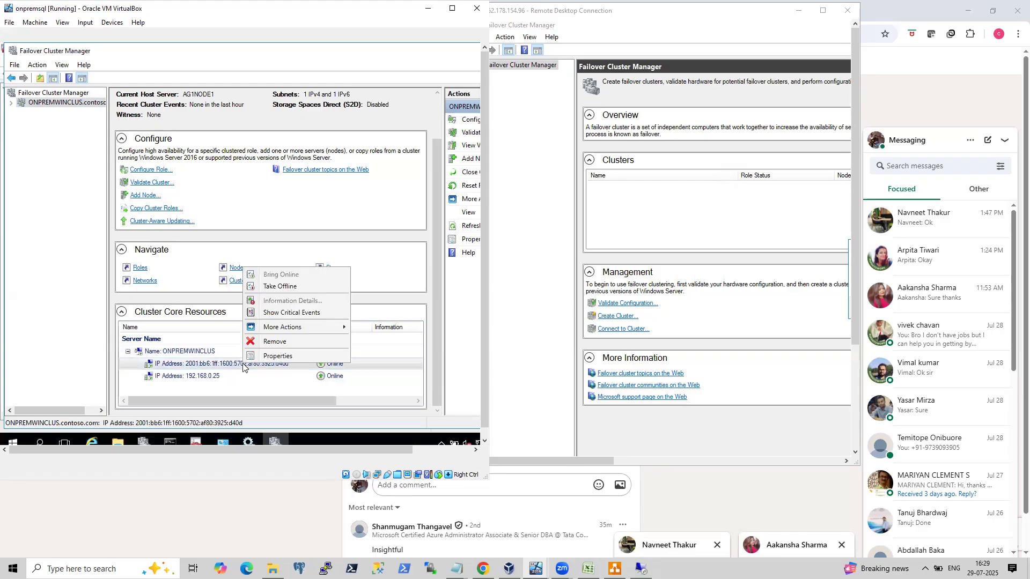
pyautogui.click(270, 343)
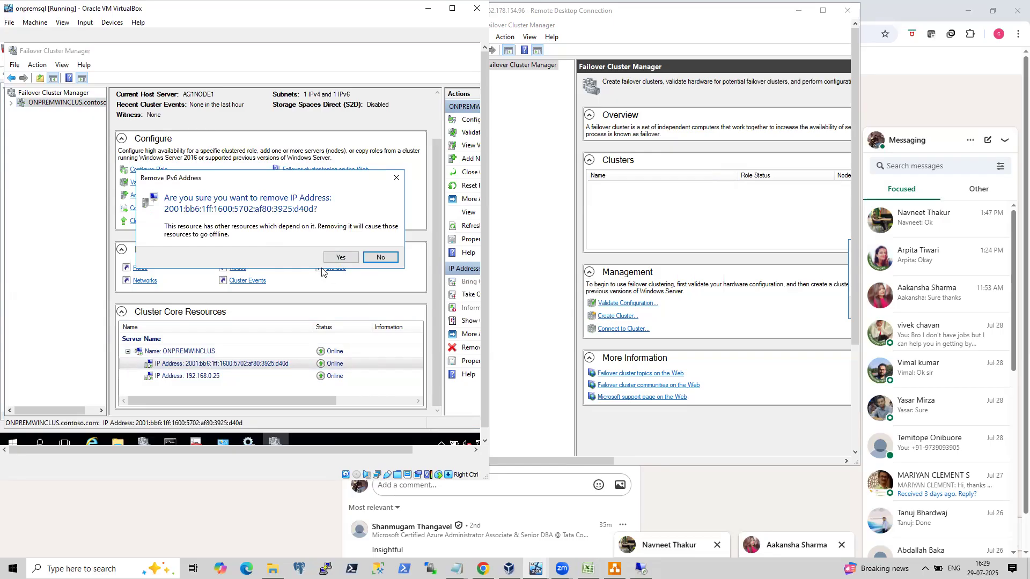
pyautogui.click(339, 257)
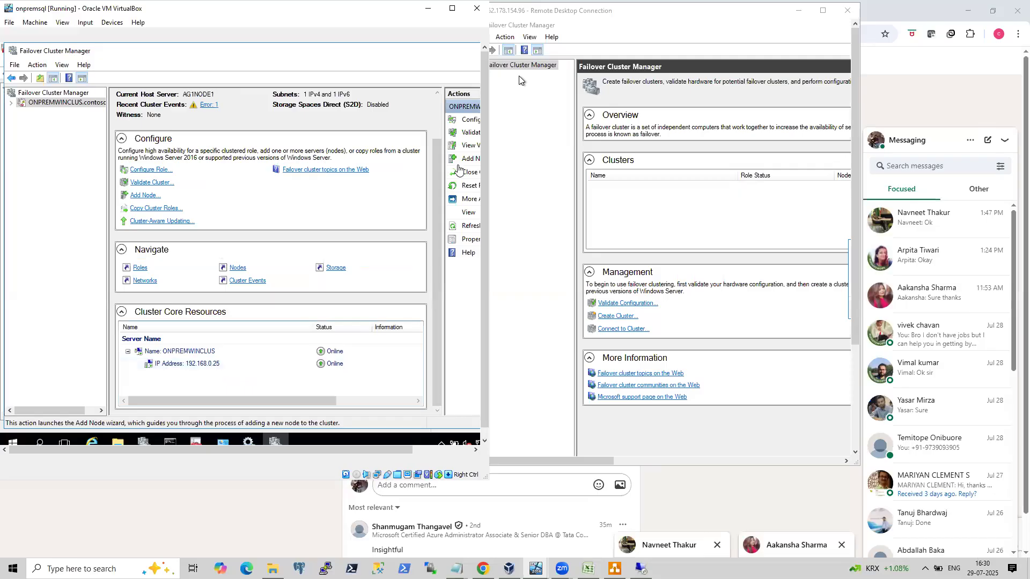
# In the Azure session's Failover Cluster Manager, dismiss the node-starting notice and connect to the VMWINCLUS cluster.
pyautogui.click(825, 12)
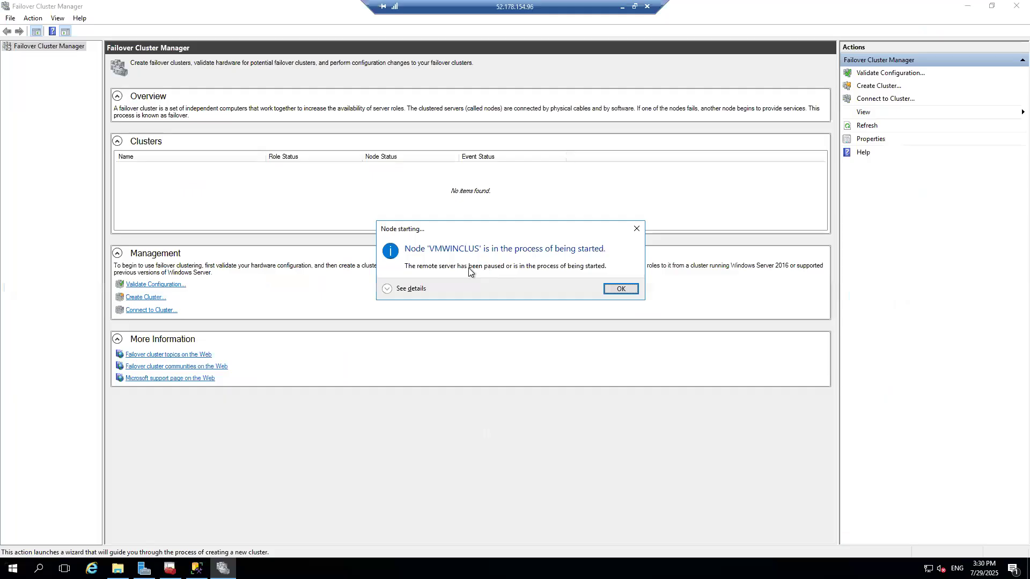
pyautogui.click(619, 290)
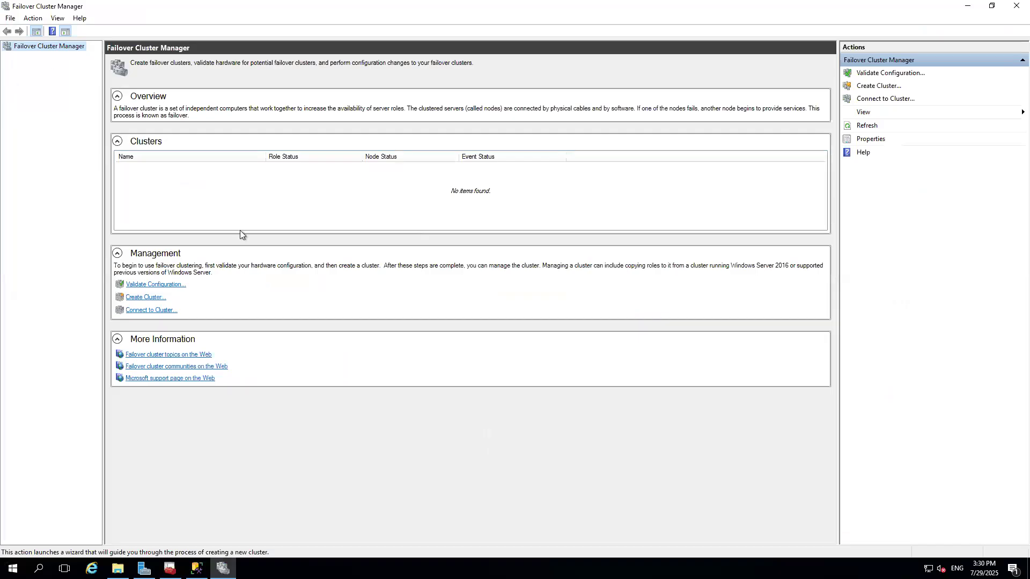
pyautogui.click(855, 101)
pyautogui.click(519, 314)
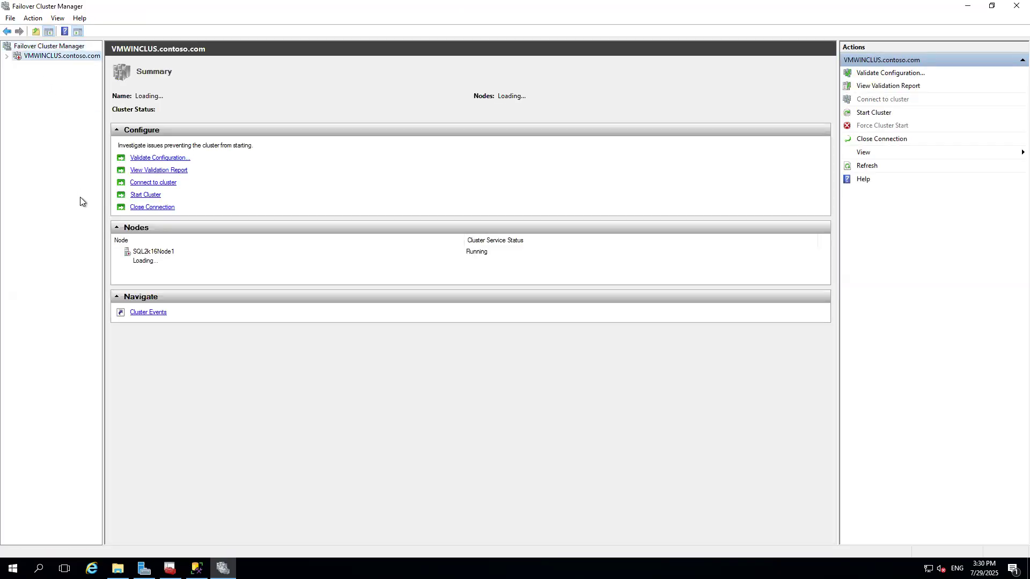
pyautogui.click(7, 56)
# Switch between the windows to examine the cluster service status of the VMWINCLUS nodes.
pyautogui.click(626, 4)
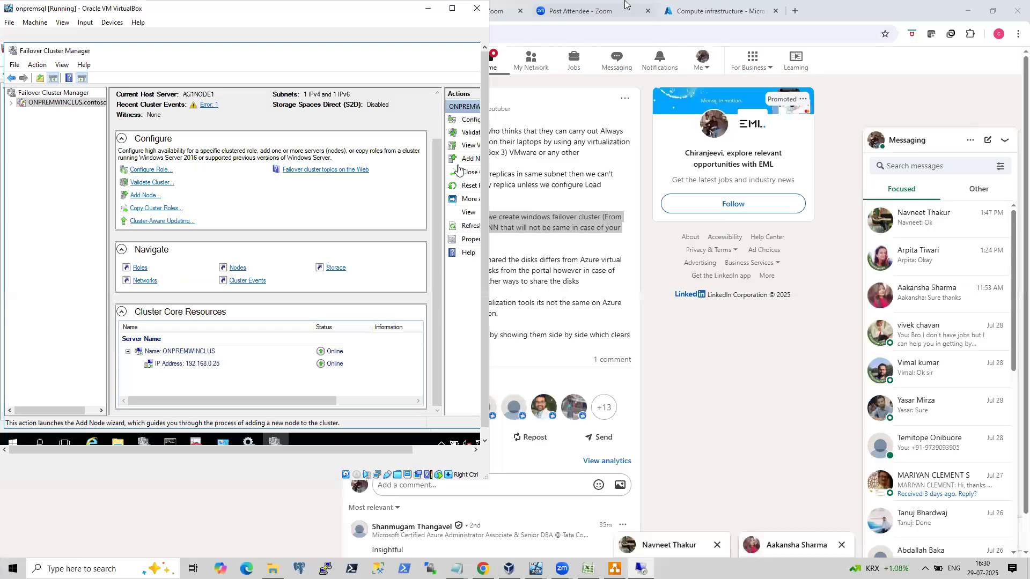
pyautogui.click(452, 8)
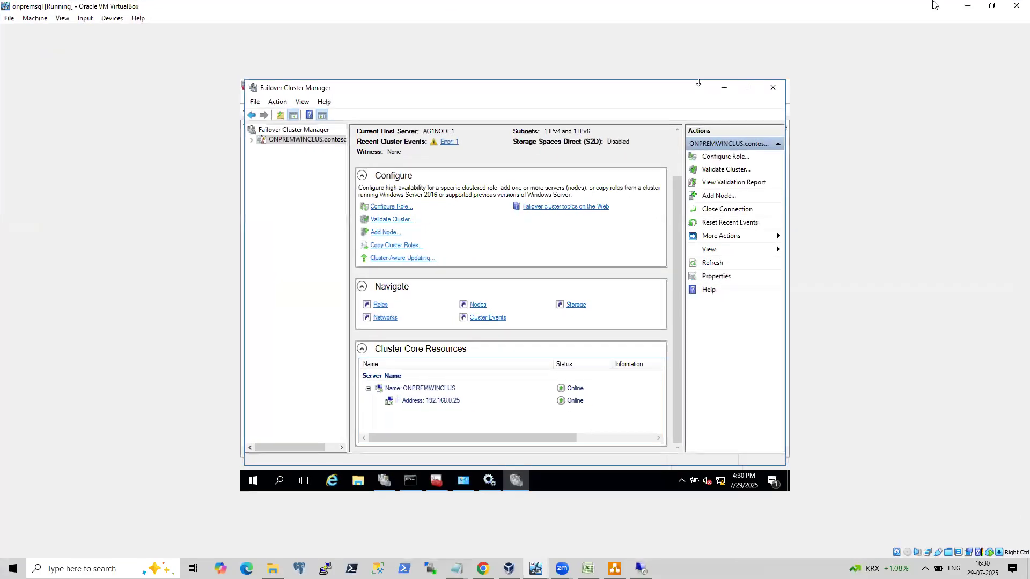
pyautogui.click(967, 7)
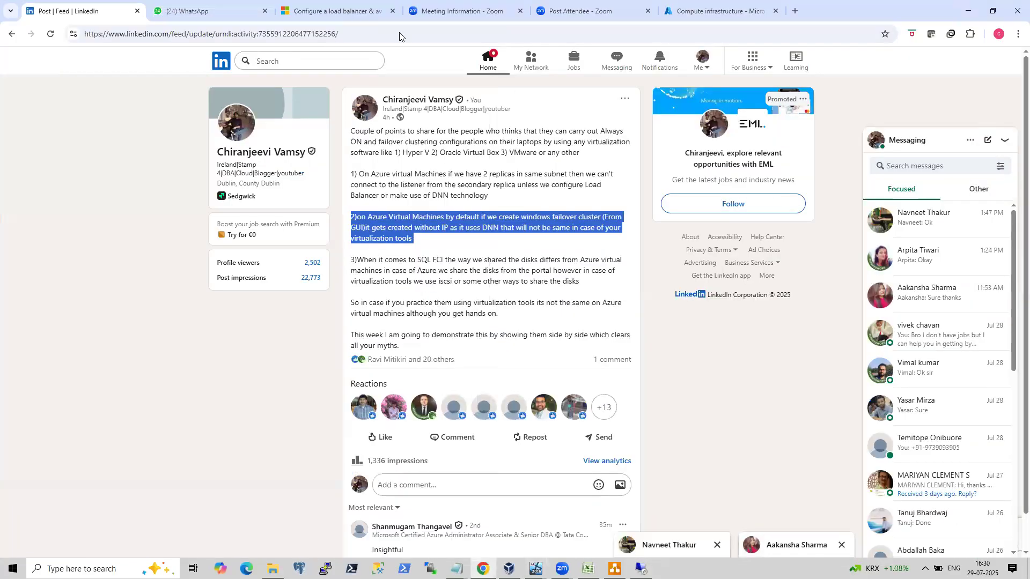
pyautogui.click(693, 4)
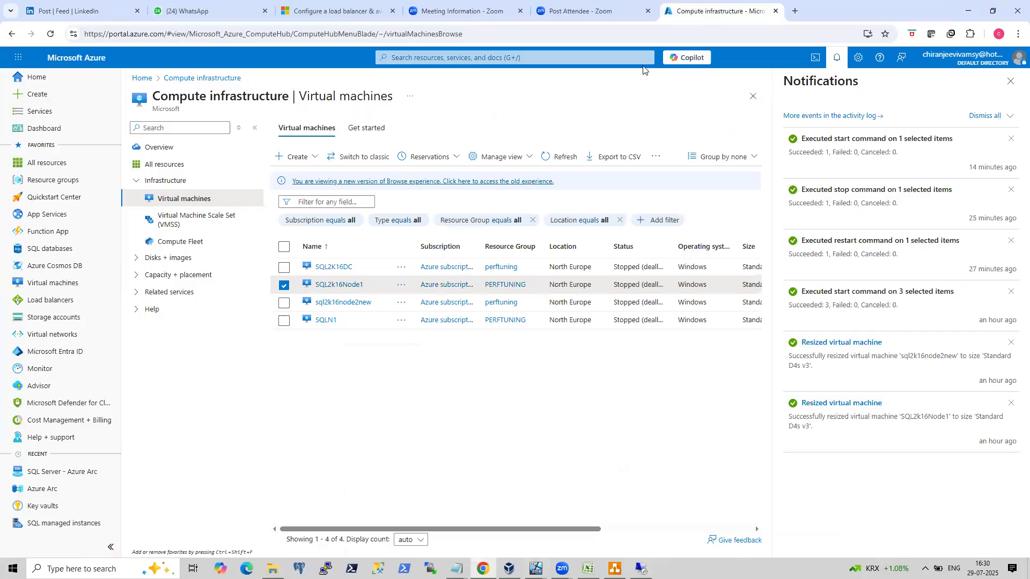
pyautogui.moveTo(641, 569)
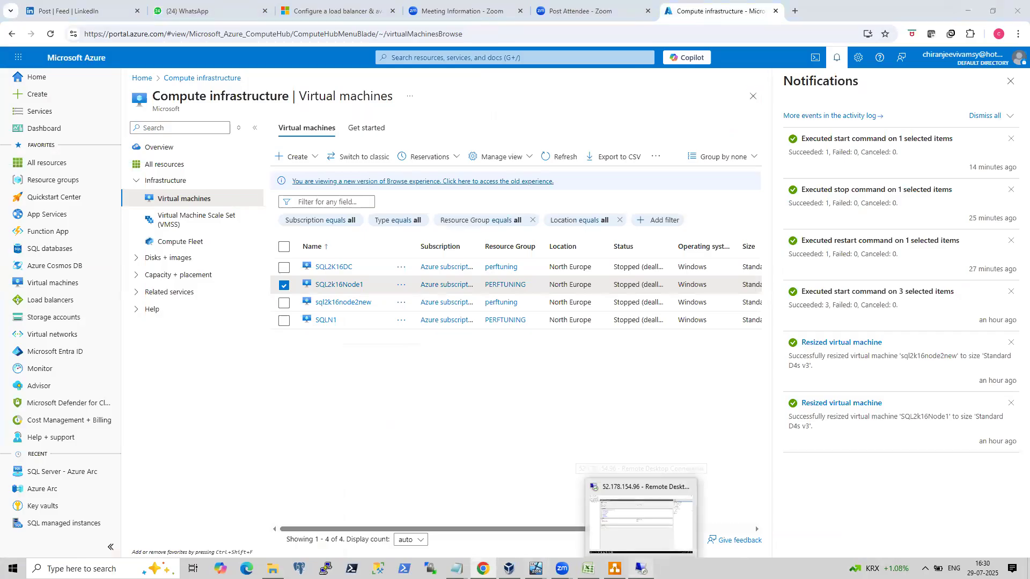
pyautogui.click(642, 520)
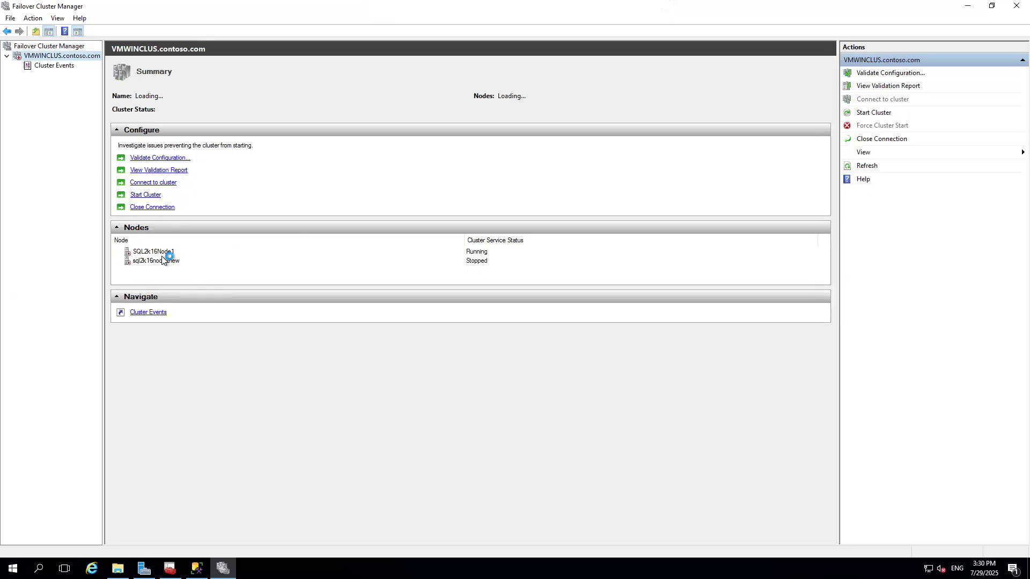
pyautogui.click(622, 7)
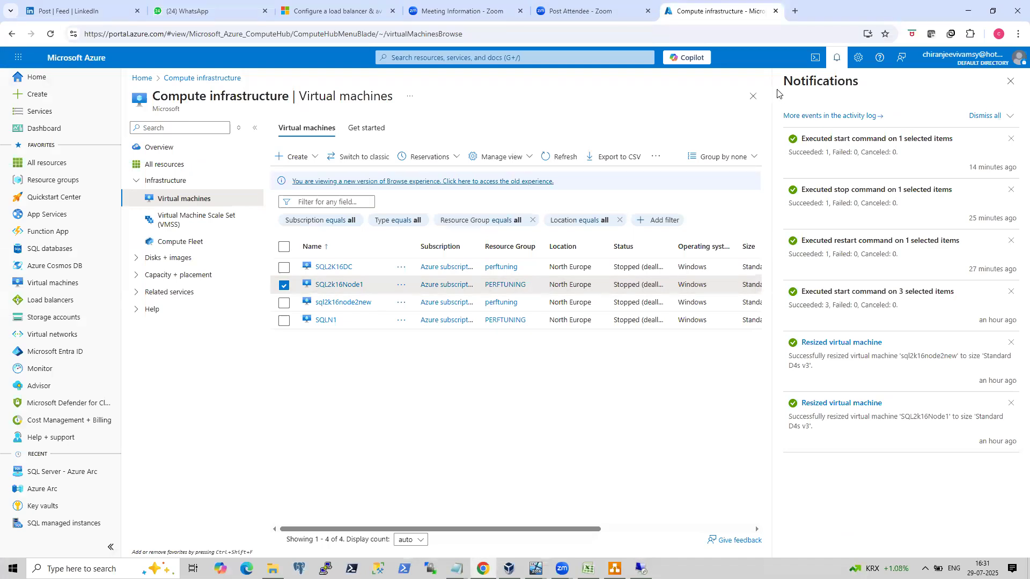
# Copy sql2k16node2new's public IP from the Azure virtual machines list and start a Remote Desktop connection to it.
pyautogui.click(753, 96)
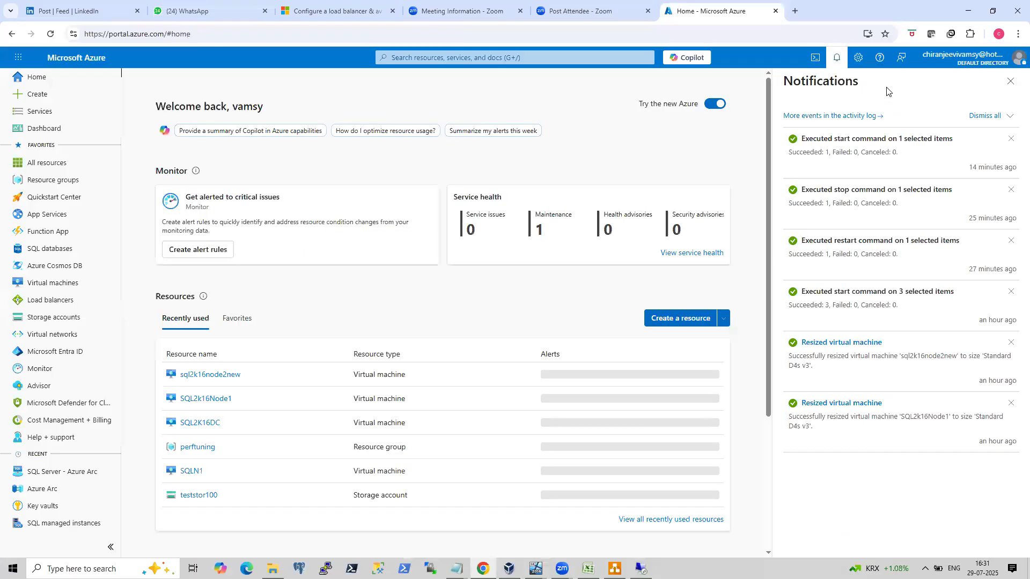
pyautogui.click(976, 116)
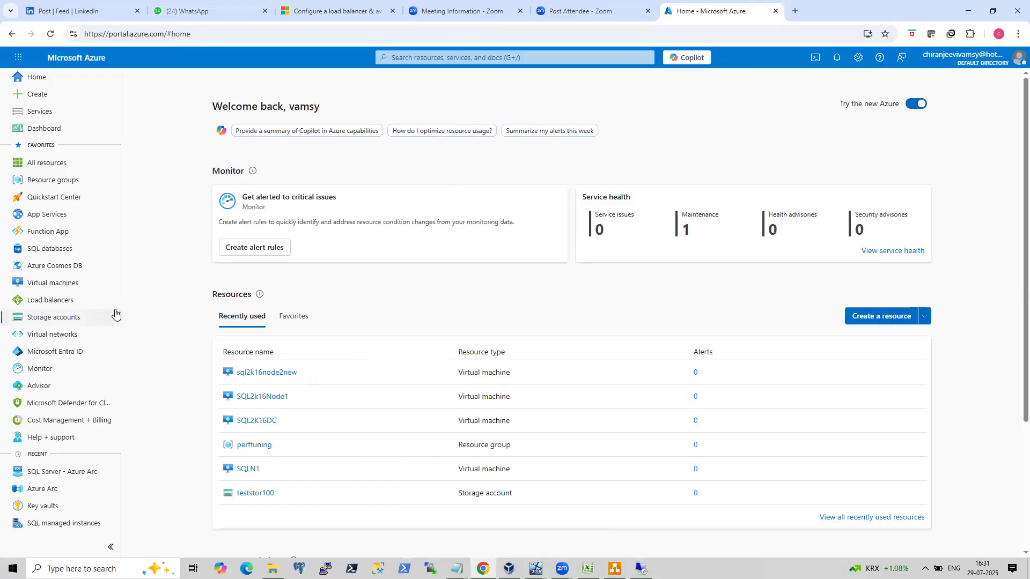
pyautogui.click(54, 283)
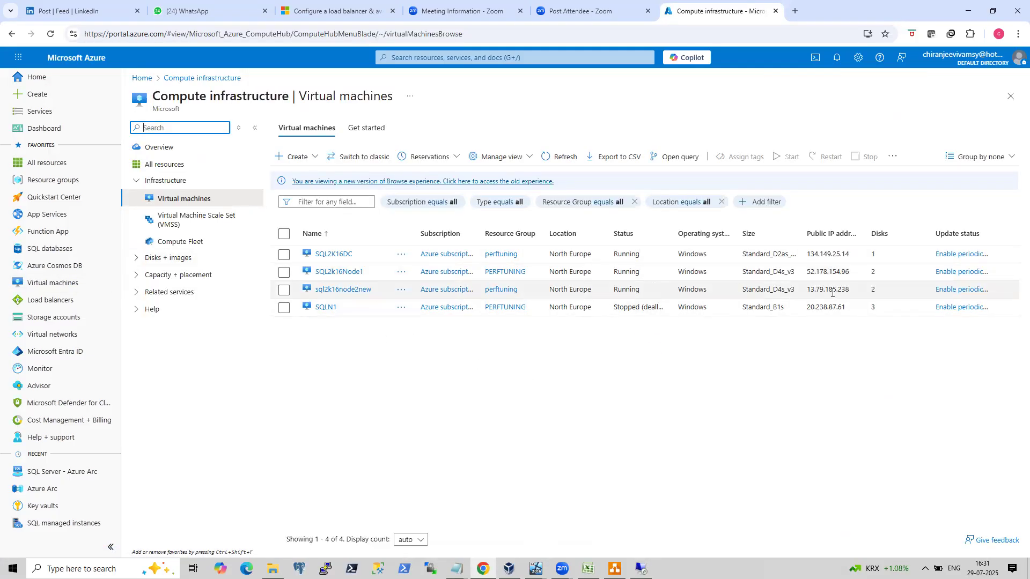
pyautogui.moveTo(860, 289); pyautogui.dragTo(810, 294)
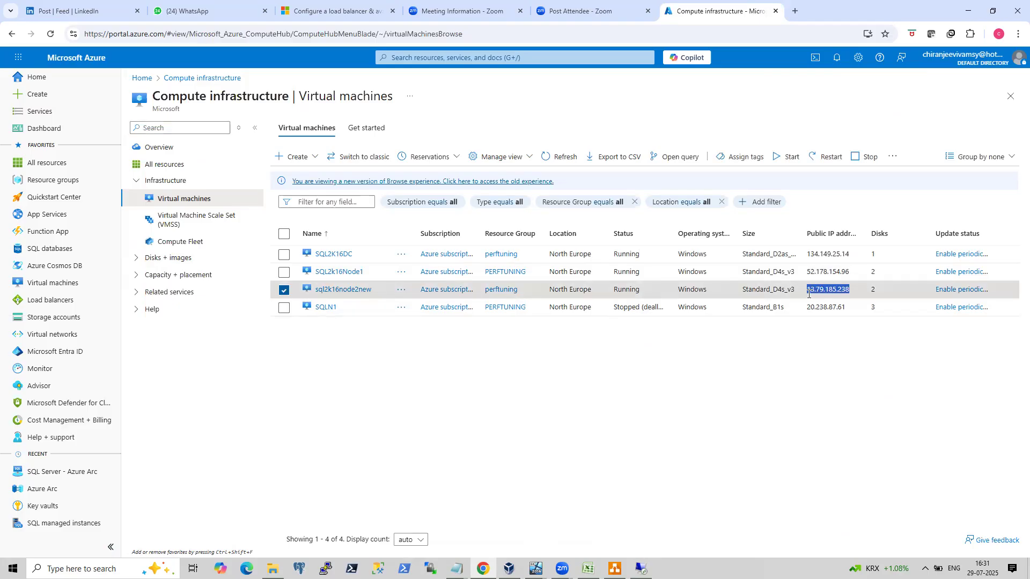
pyautogui.press('super+r')
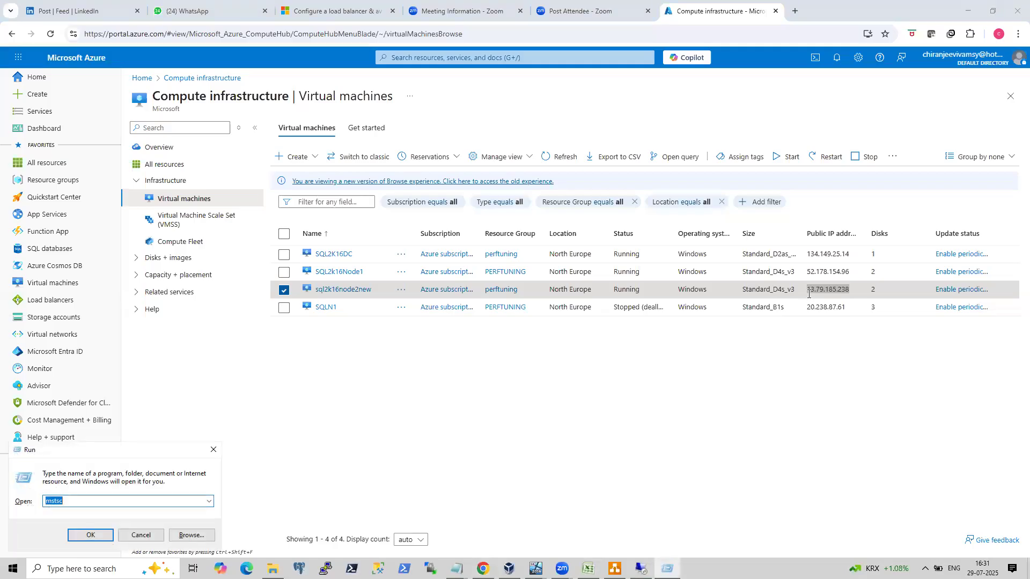
pyautogui.press('Return')
pyautogui.write('13.79.185.238')
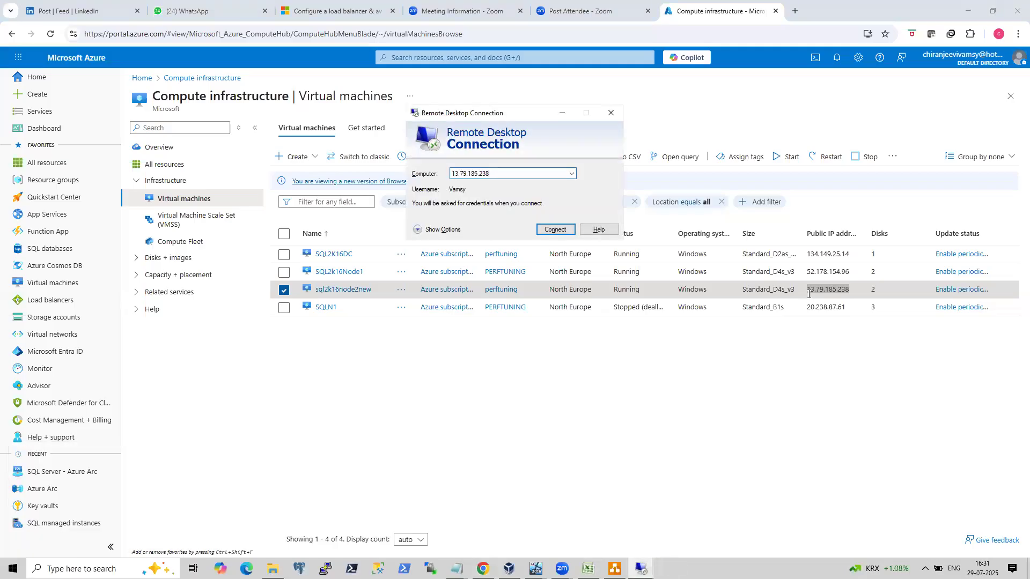
pyautogui.press('Return')
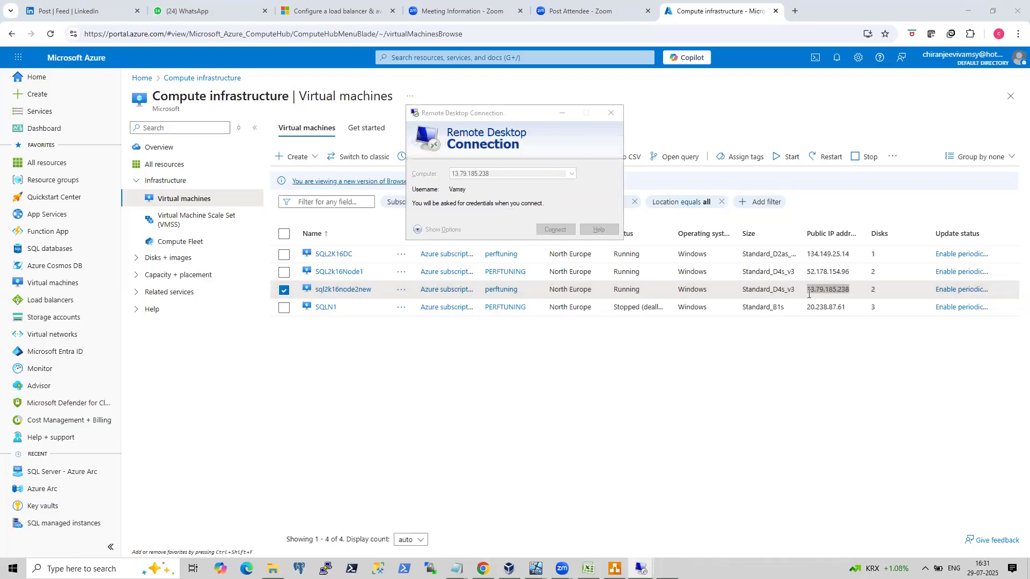
# Enter the account password and accept the certificate warning to sign in to sql2k16node2new.
pyautogui.write('••')
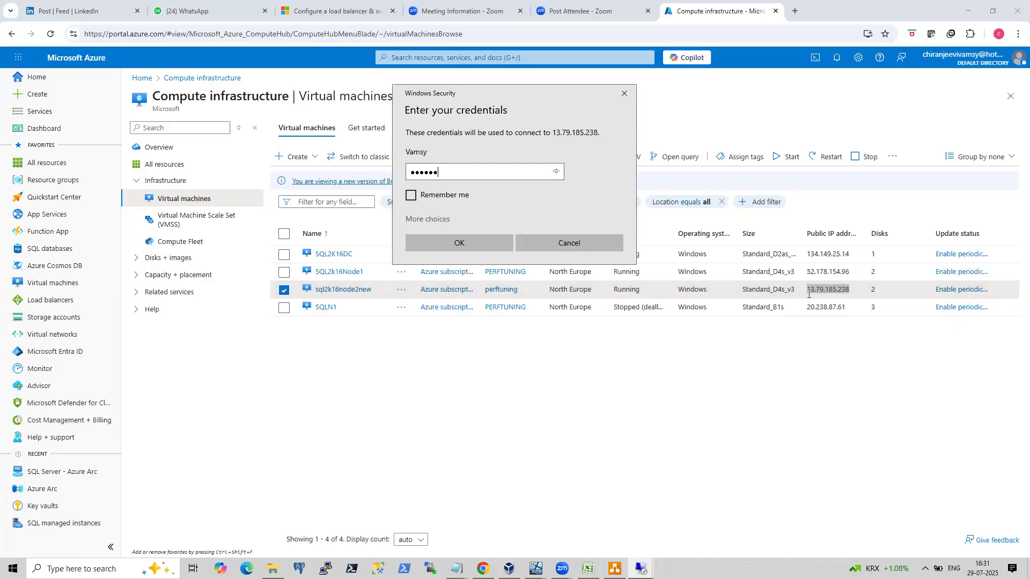
pyautogui.write('•••••••••')
pyautogui.press('Return')
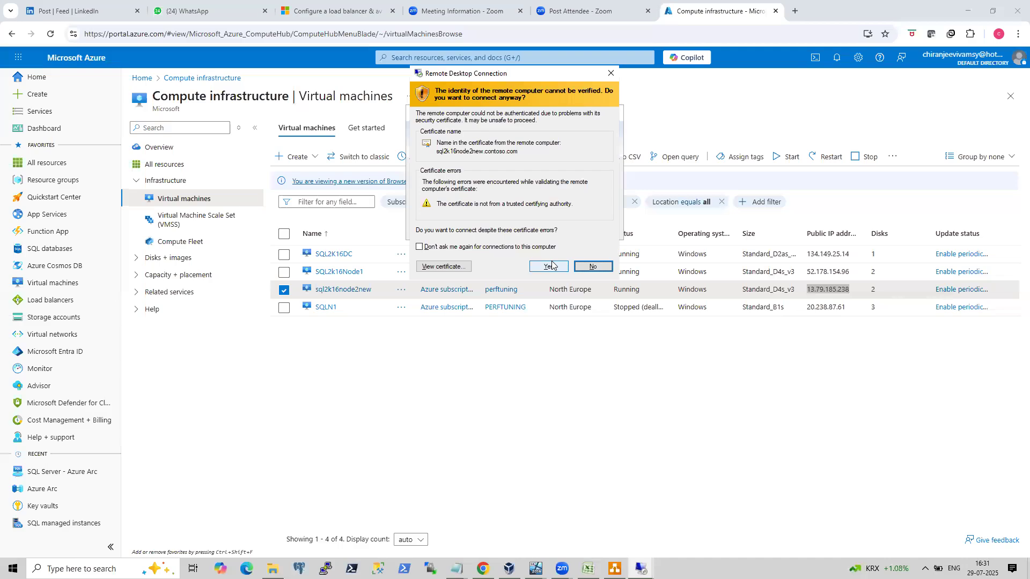
pyautogui.click(549, 266)
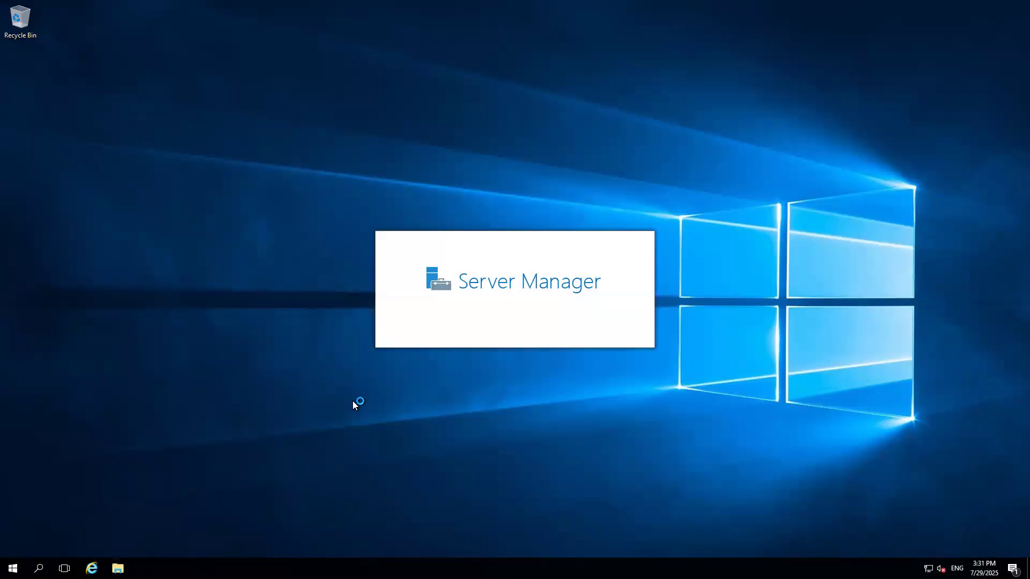
# Launch Failover Cluster Manager on sql2k16node2new by running cluadmin.msc.
pyautogui.press('super+r')
pyautogui.write('clua')
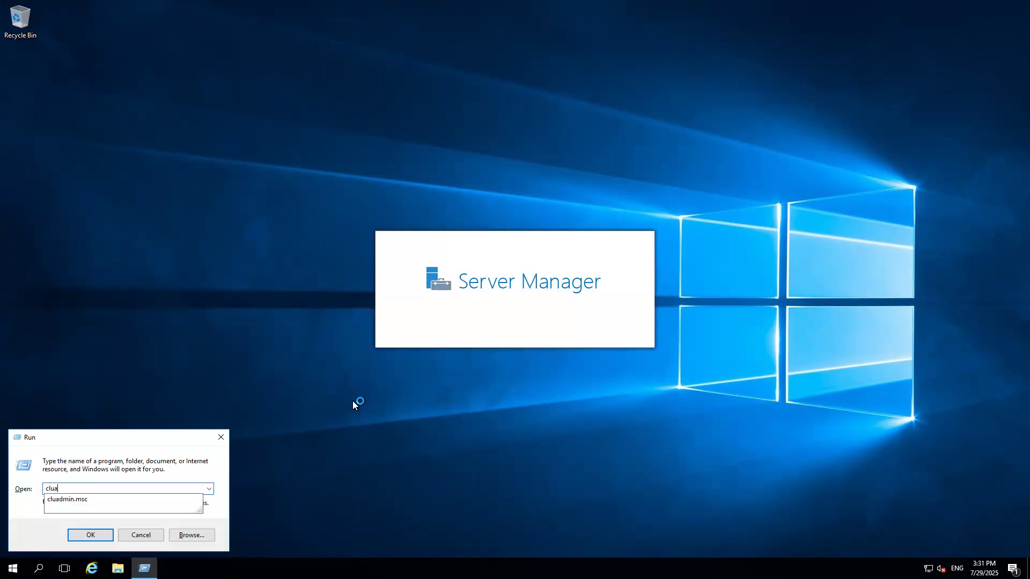
pyautogui.press('Down')
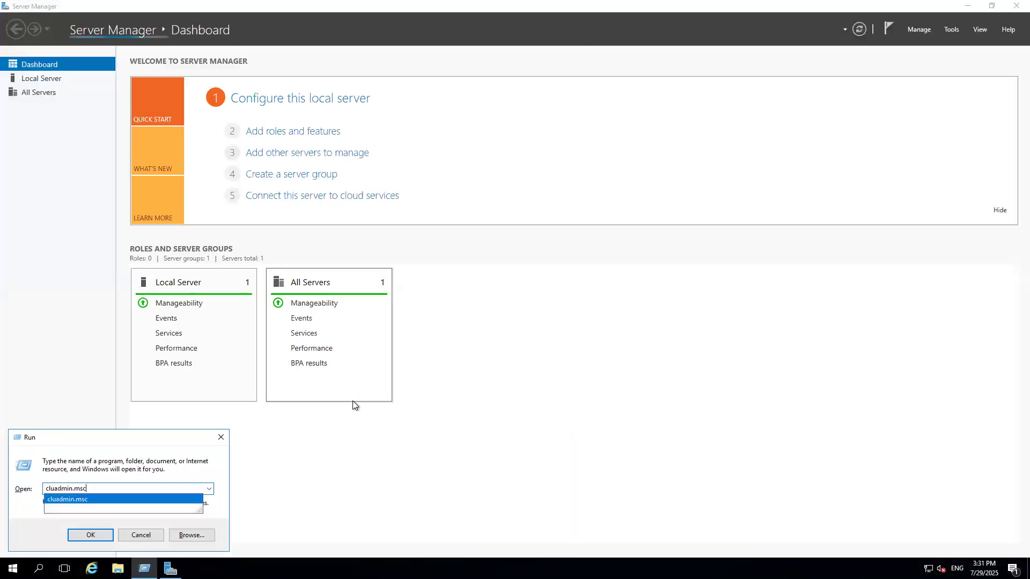
pyautogui.press('Return')
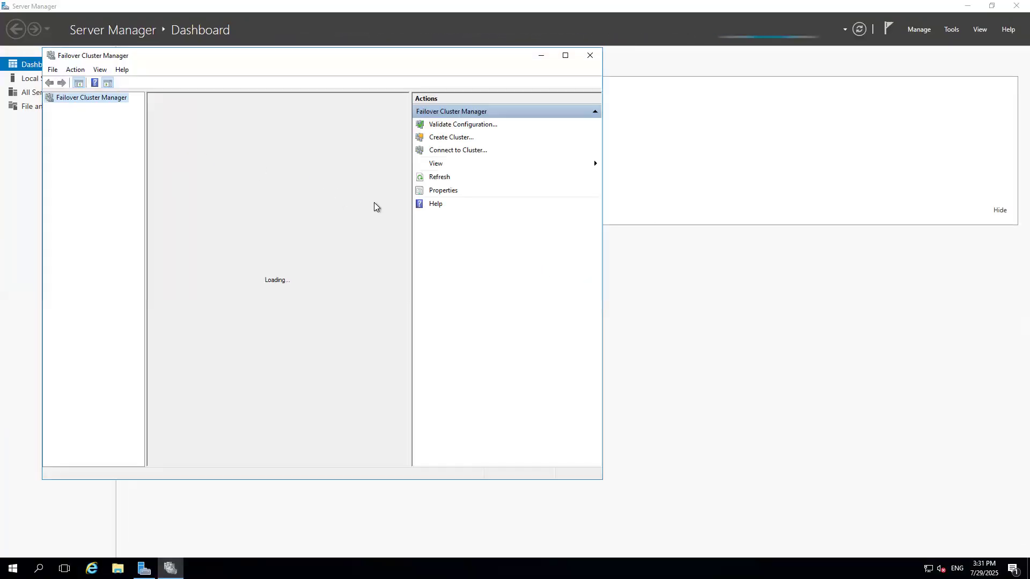
# Connect to the VMWINCLUS cluster and expand its cluster name resource to show its IP address.
pyautogui.click(457, 150)
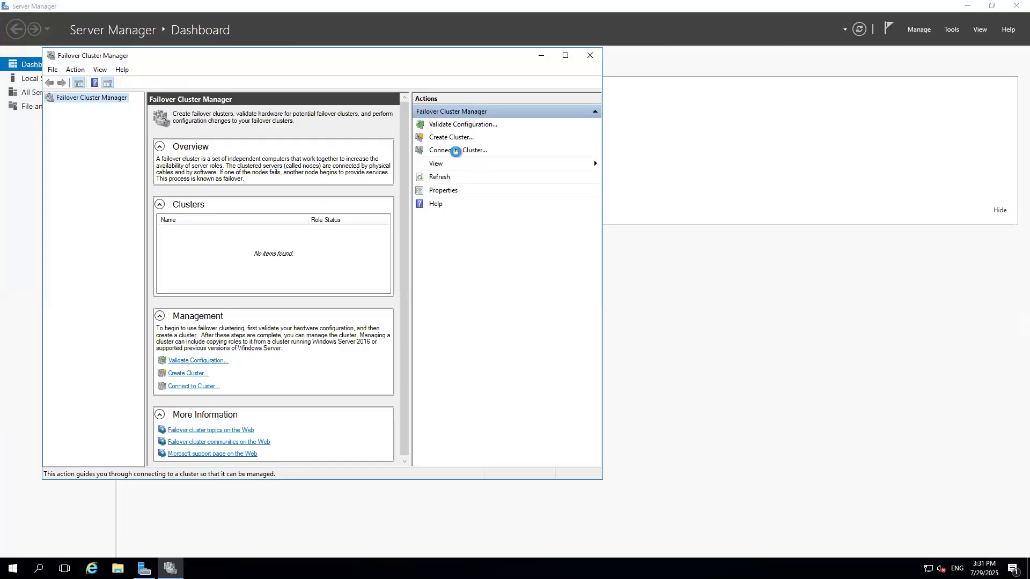
pyautogui.click(320, 301)
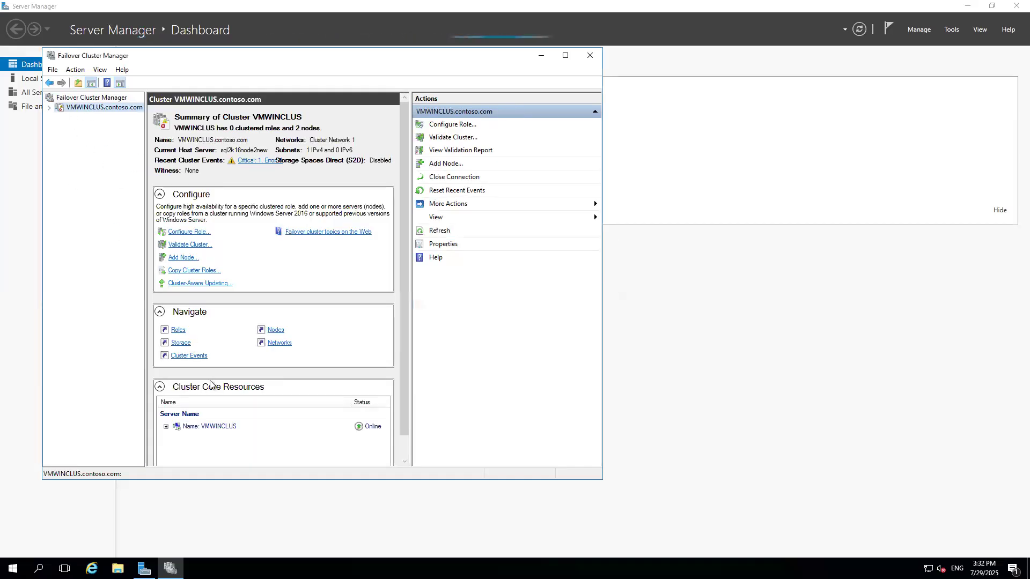
pyautogui.click(166, 427)
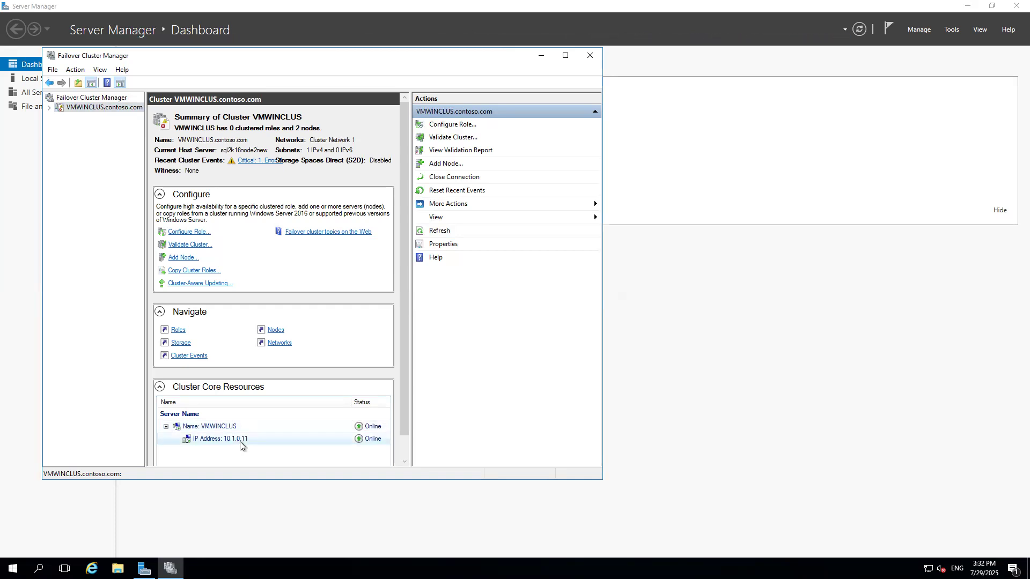
# Open a command prompt on sql2k16node2new, run ipconfig, and select the node's second IPv4 address.
pyautogui.press('super+r')
pyautogui.press('Return')
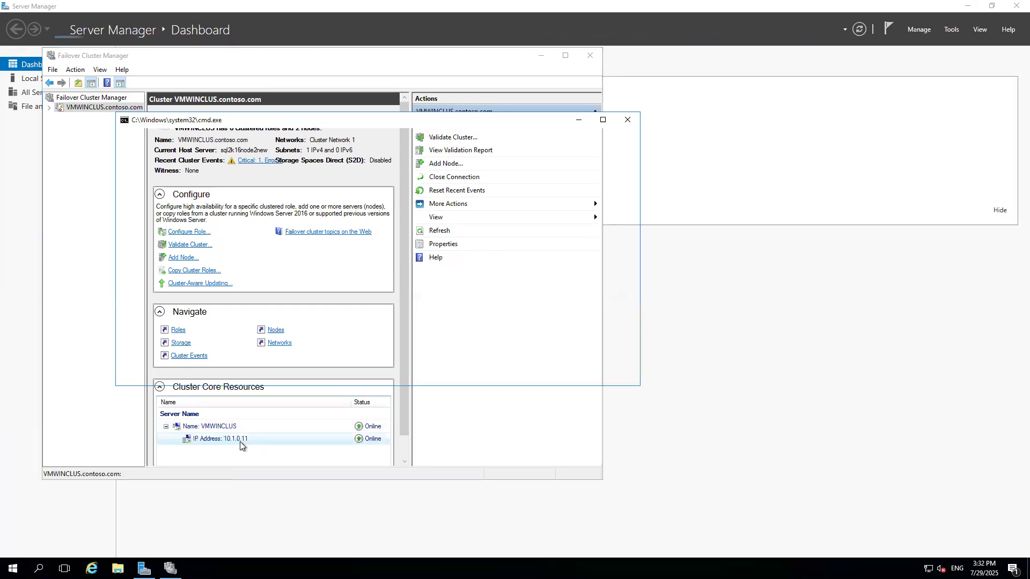
pyautogui.write('ipconfig')
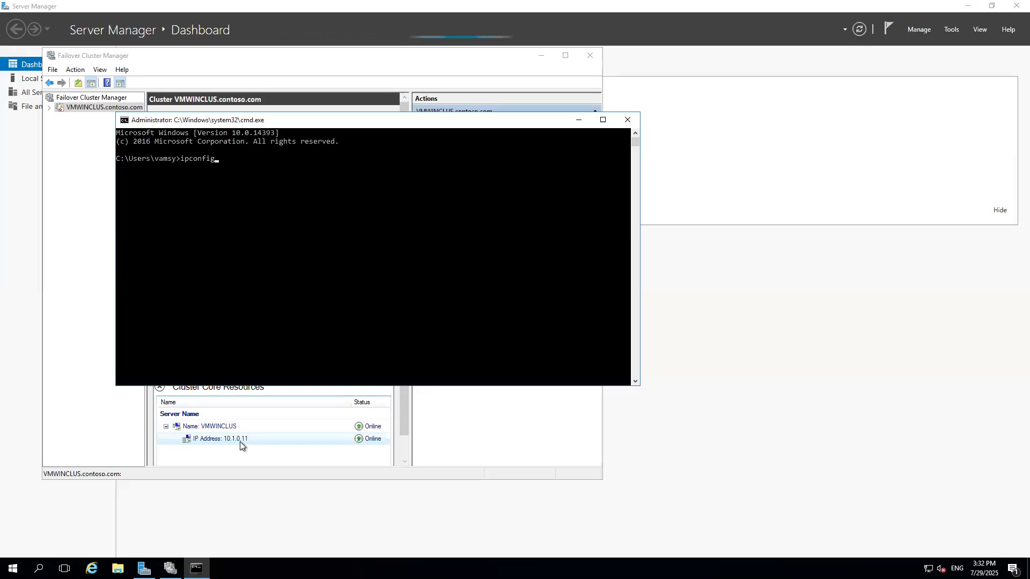
pyautogui.press('Return')
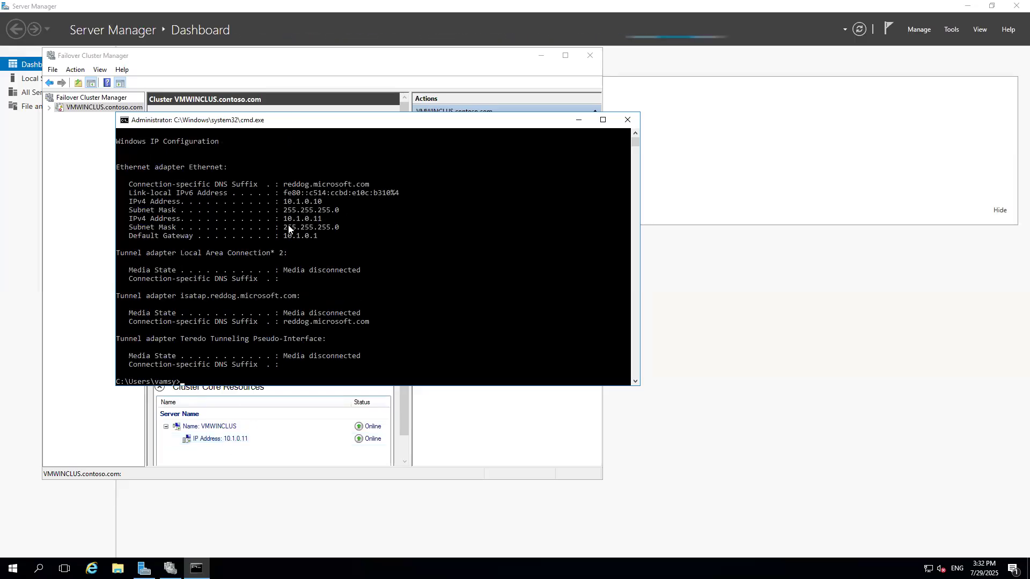
pyautogui.moveTo(285, 219); pyautogui.dragTo(333, 221)
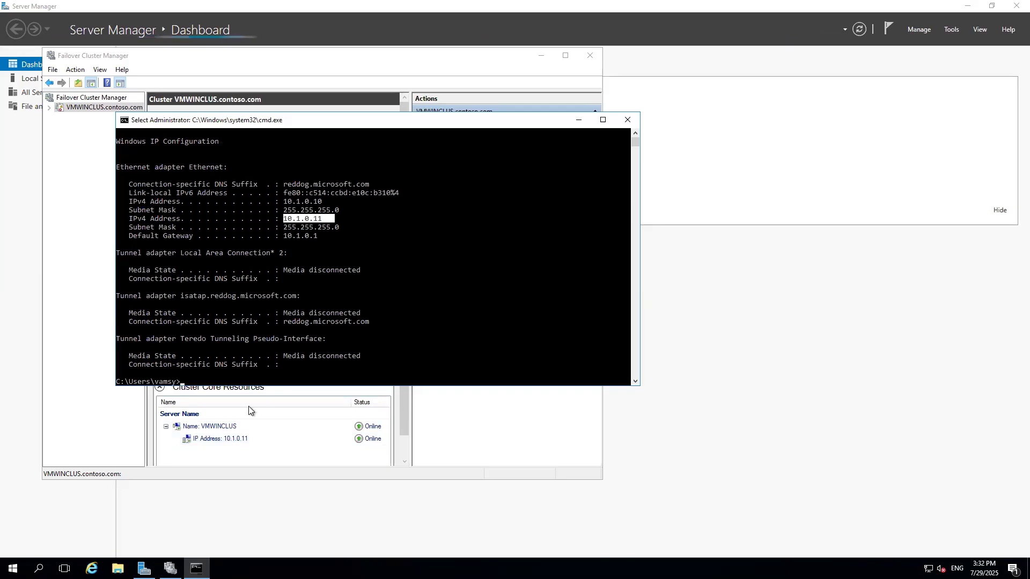
# Switch to the other node's Remote Desktop session, open a command prompt, and ping 10.1.0.11.
pyautogui.click(230, 459)
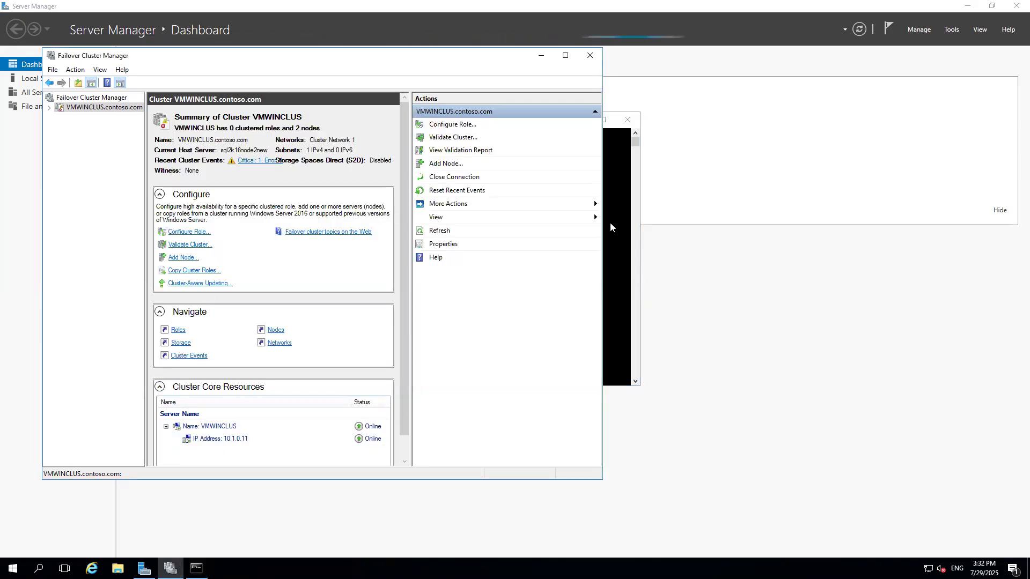
pyautogui.click(627, 6)
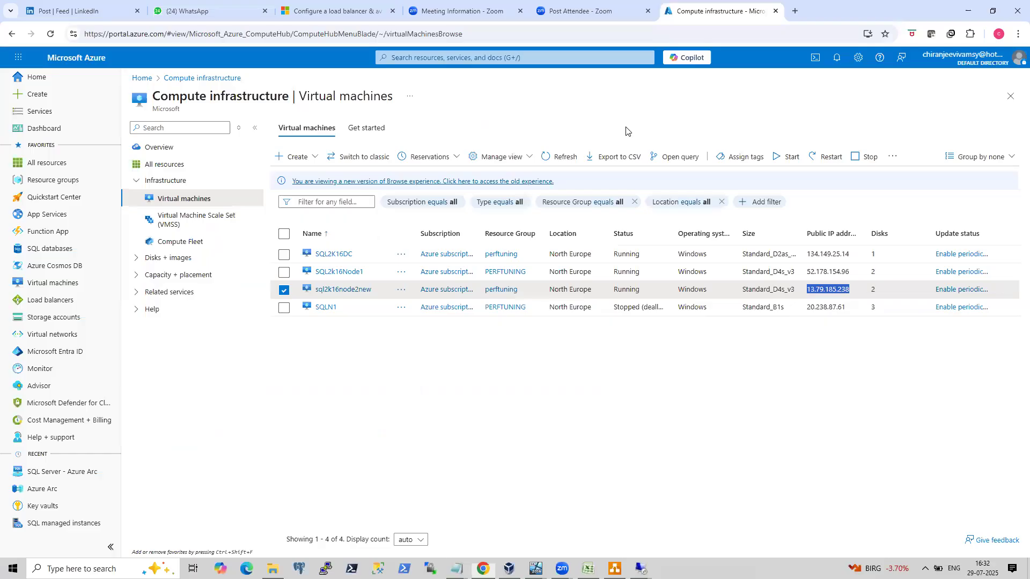
pyautogui.moveTo(641, 569)
pyautogui.click(600, 523)
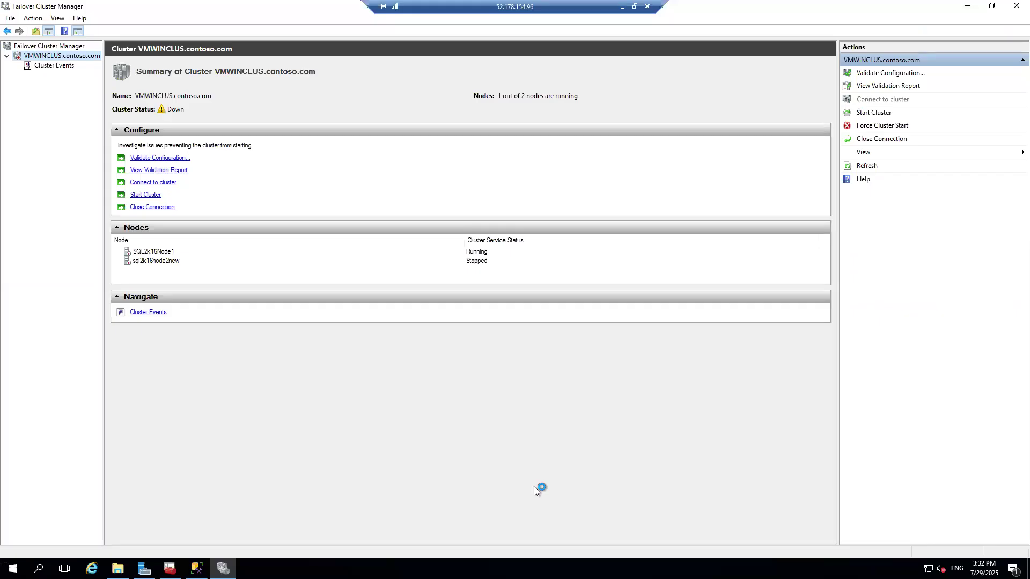
pyautogui.press('super+r')
pyautogui.write('cmd')
pyautogui.press('Return')
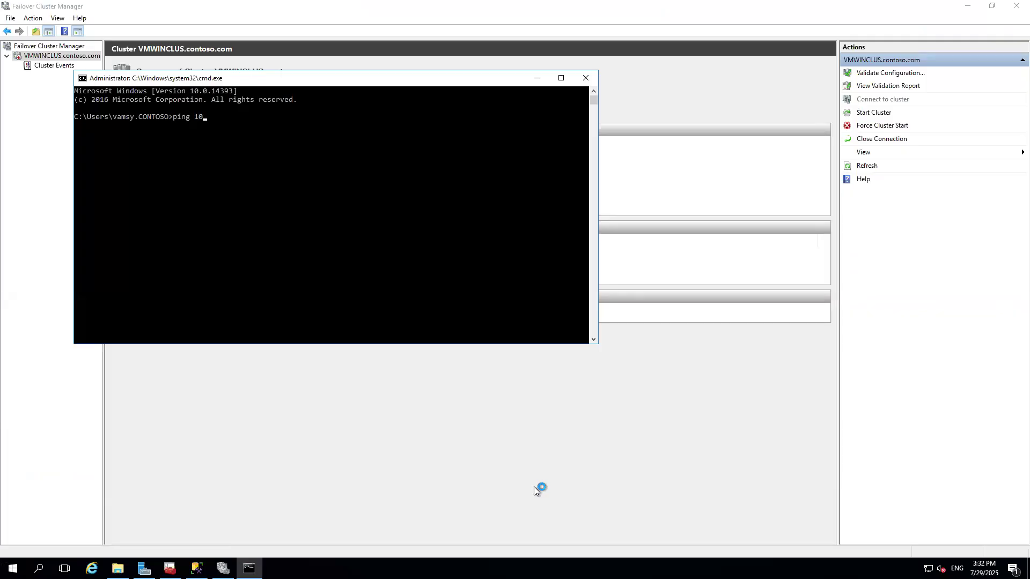
pyautogui.write('ping 10.1.0.11')
pyautogui.press('Return')
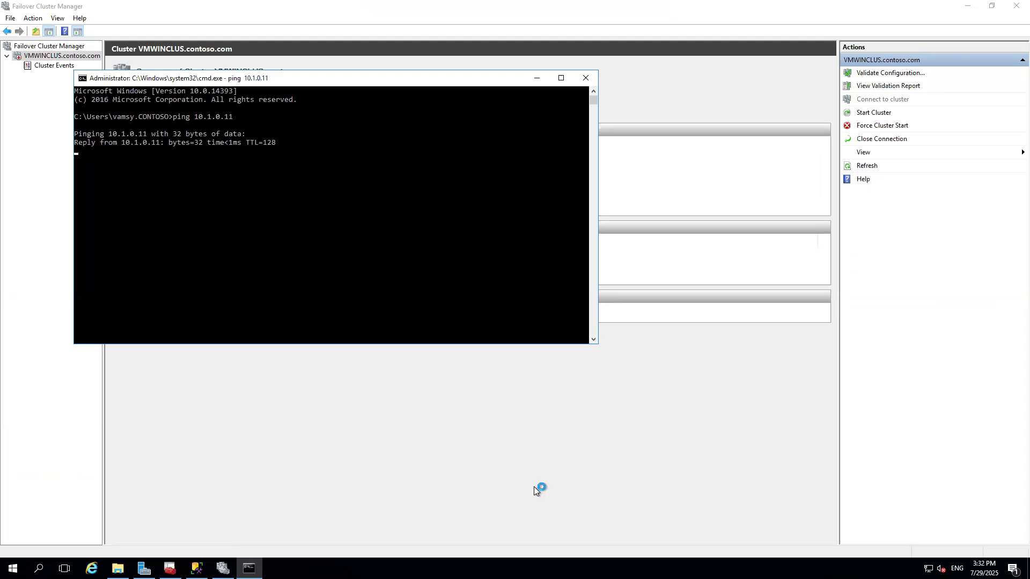
# Stop the ping and run nslookup 10.1.0.11 on the first node, selecting the returned address.
pyautogui.hotkey('ctrl', 'c')
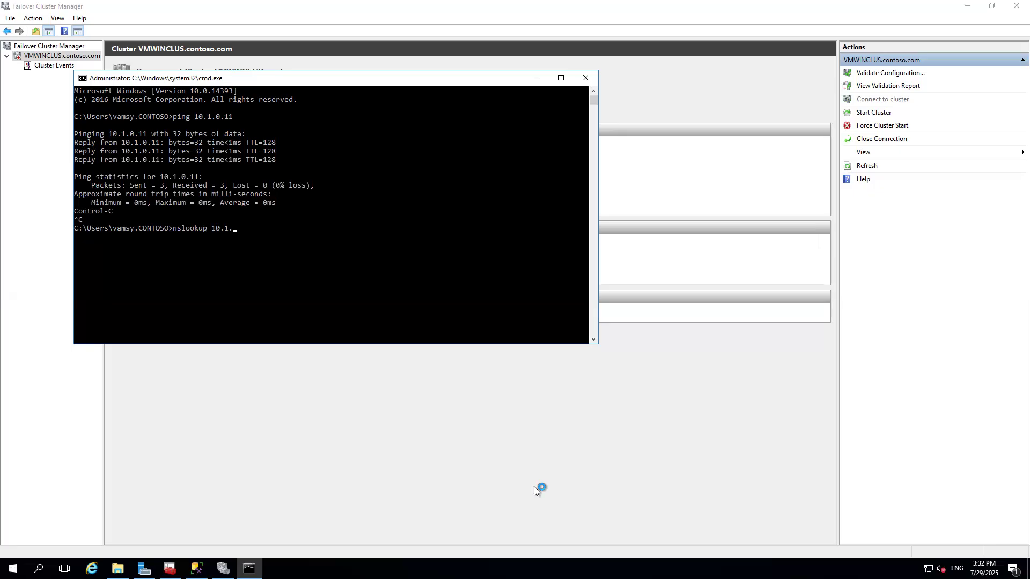
pyautogui.write('11')
pyautogui.press('Return')
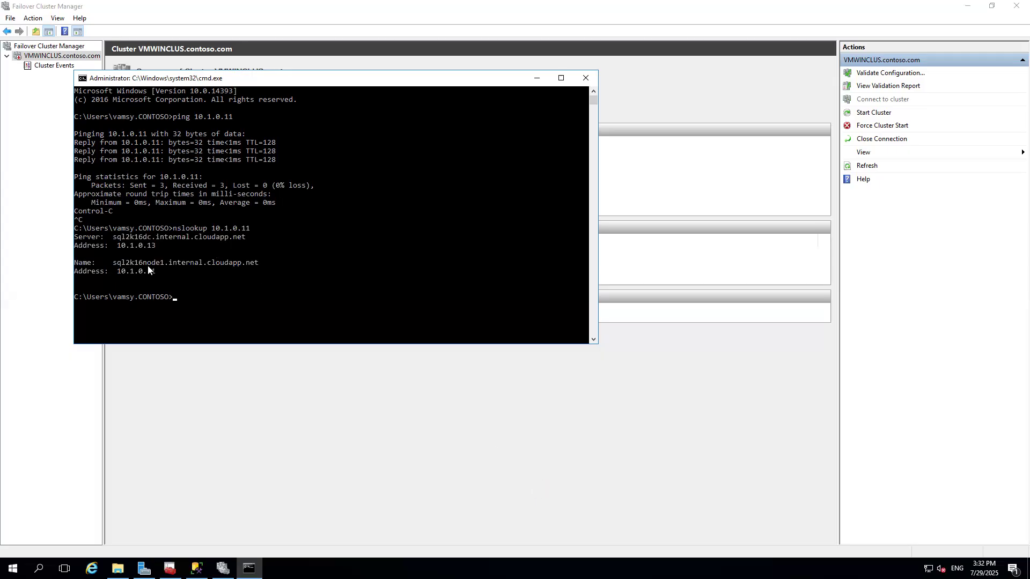
pyautogui.moveTo(115, 267); pyautogui.dragTo(156, 272)
pyautogui.moveTo(561, 2)
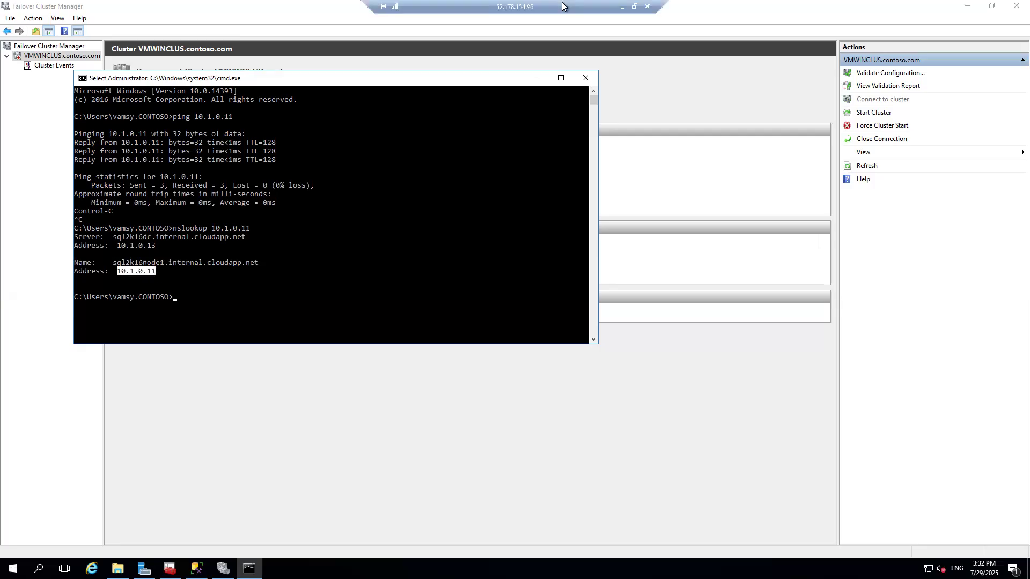
# Switch to the draw.io diagram and label the third box 10.1.0.11.
pyautogui.click(622, 7)
pyautogui.click(614, 569)
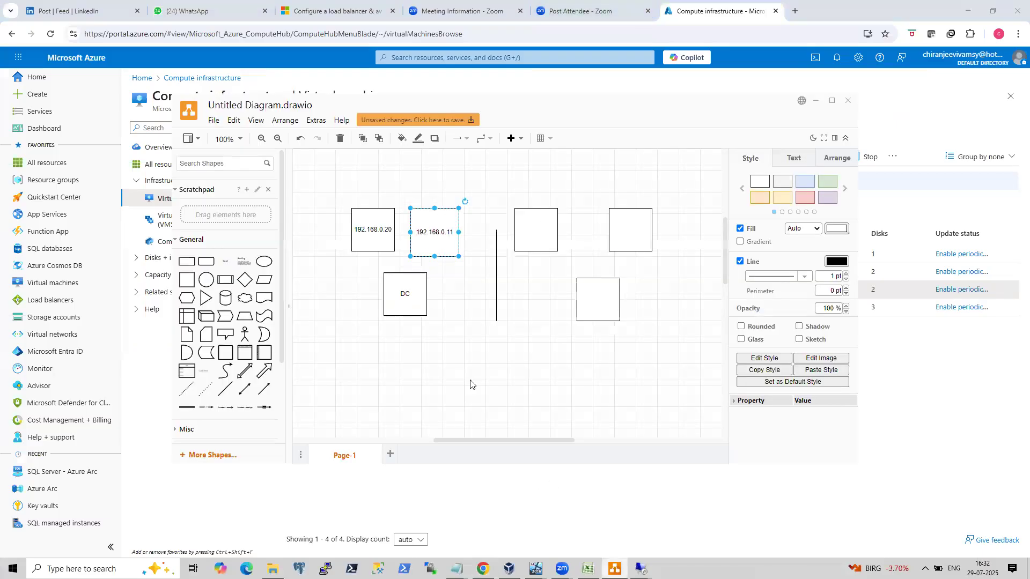
pyautogui.doubleClick(526, 227)
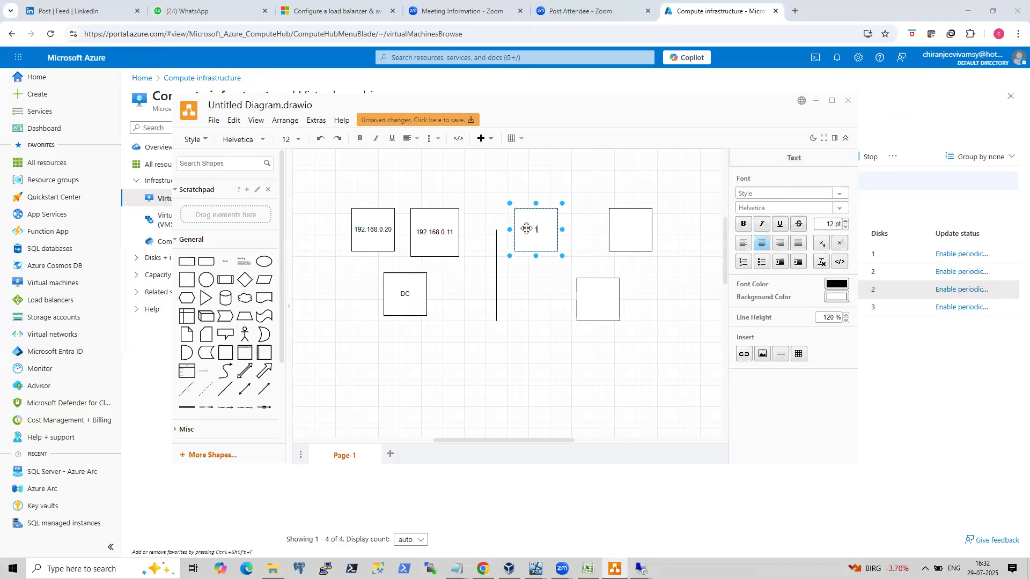
pyautogui.write('10.1.0.11')
# Return to sql2k16node2new's session and run hostname in its command prompt.
pyautogui.moveTo(641, 568)
pyautogui.click(539, 487)
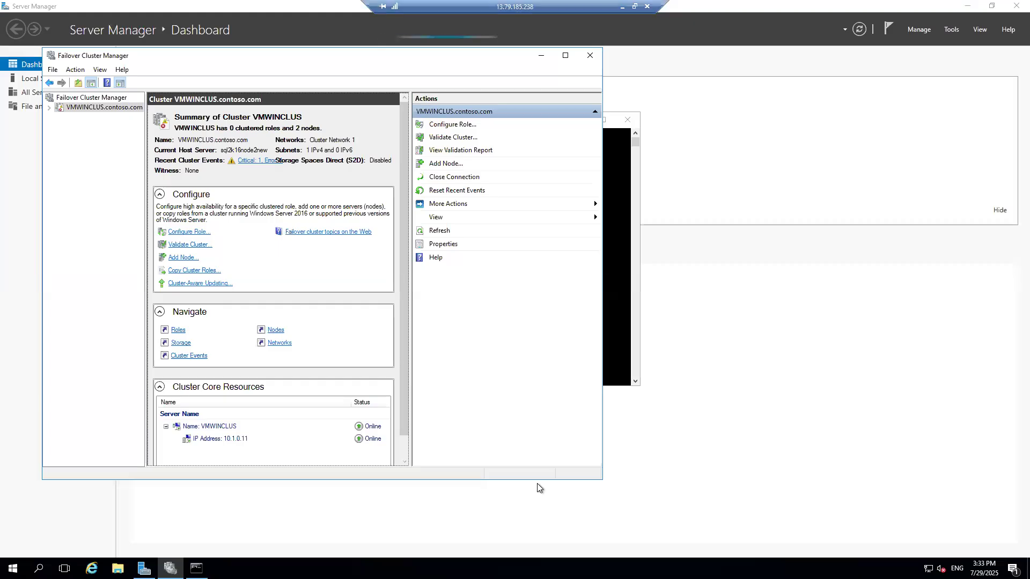
pyautogui.click(613, 334)
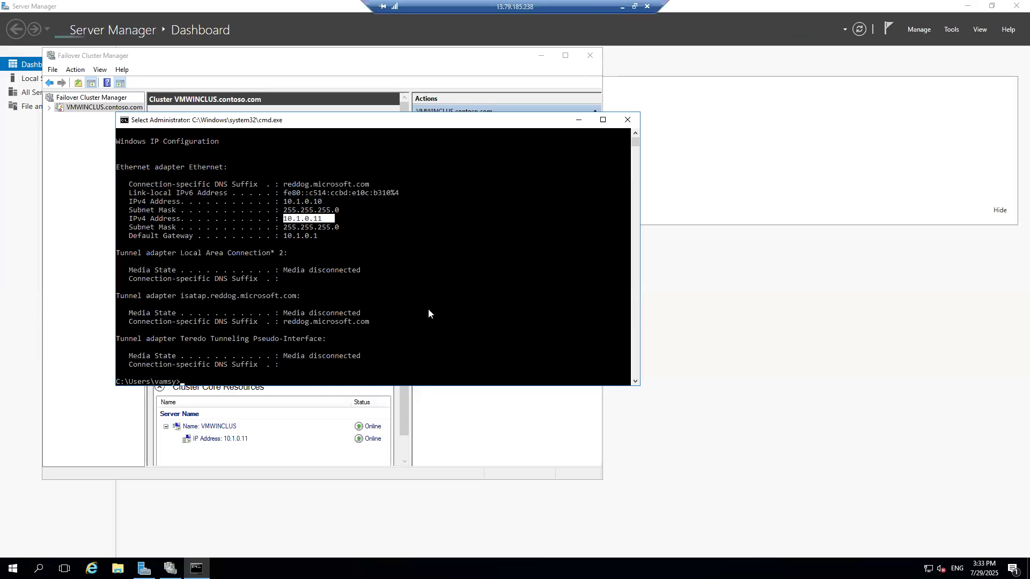
pyautogui.write('hostn')
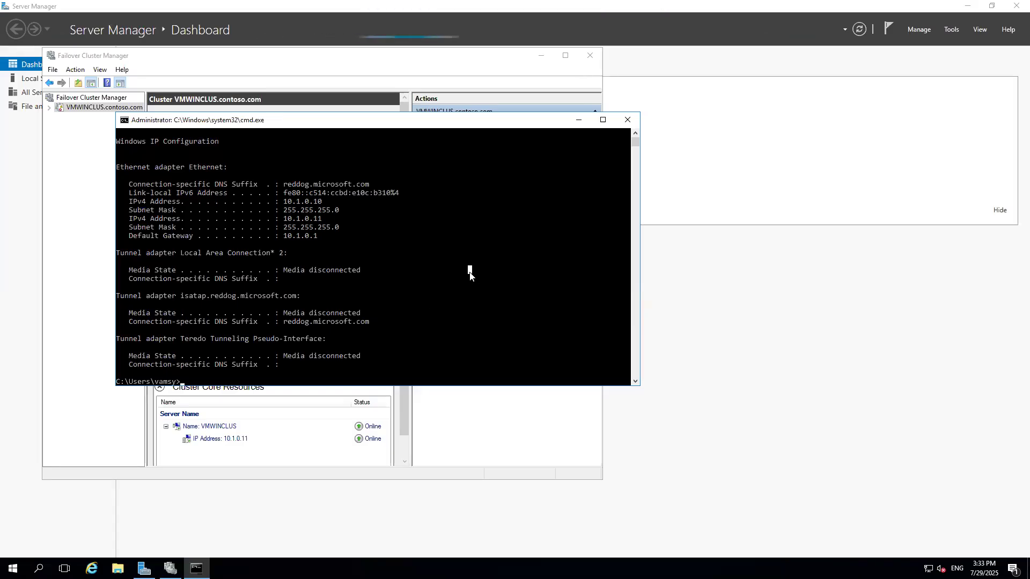
pyautogui.write('ame')
pyautogui.press('Return')
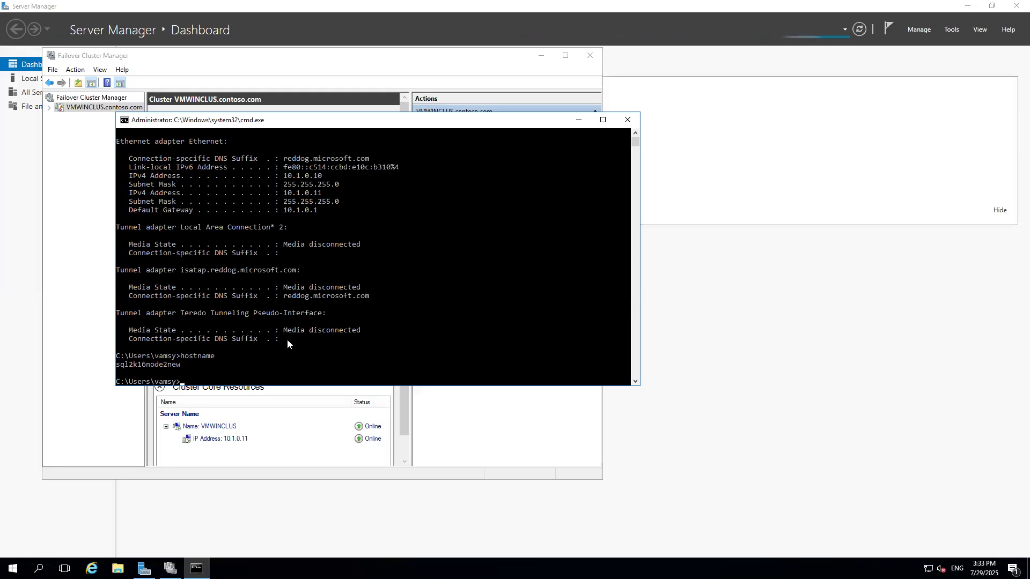
# Copy the host name and run nslookup sql2k16node2new.contoso.com, selecting the returned address.
pyautogui.moveTo(111, 367); pyautogui.dragTo(207, 370)
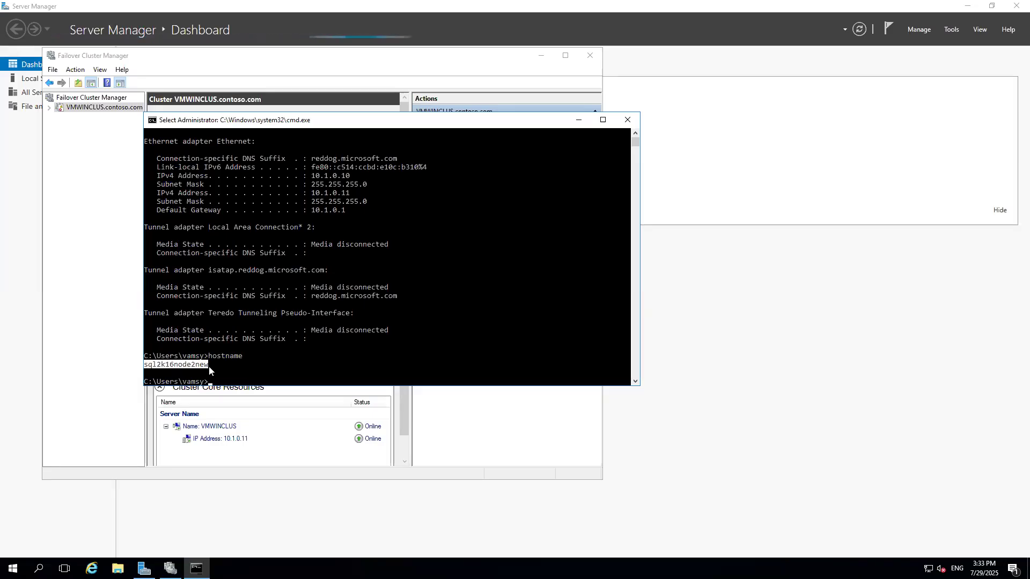
pyautogui.rightClick(207, 370)
pyautogui.write('nslookup')
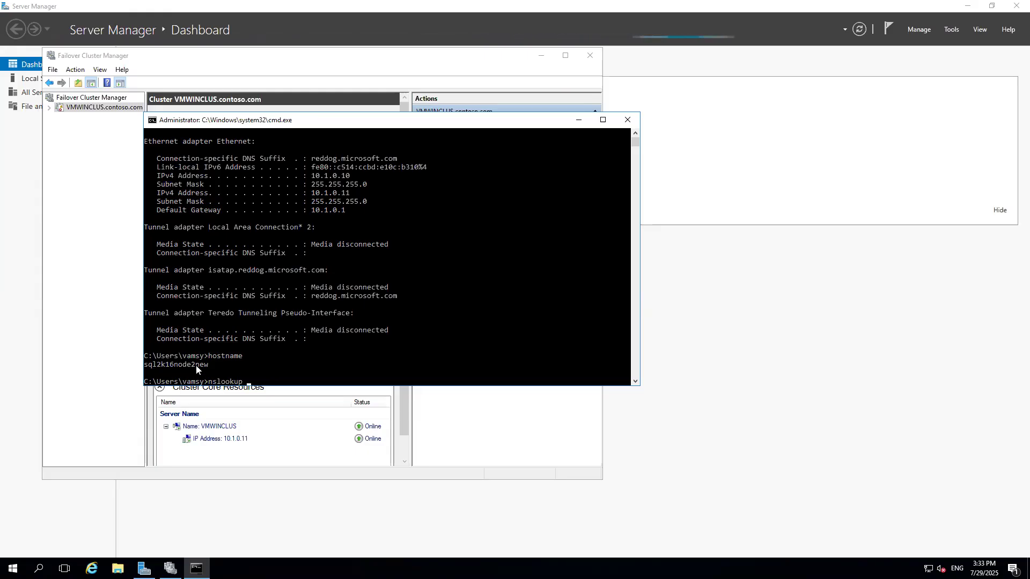
pyautogui.rightClick(327, 368)
pyautogui.write('.conto')
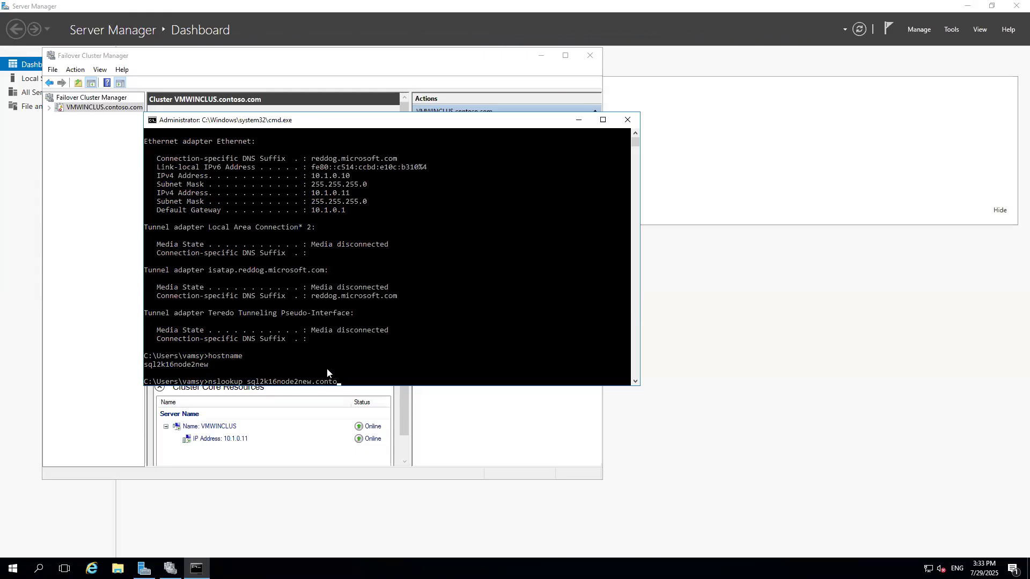
pyautogui.write('so.com')
pyautogui.press('Return')
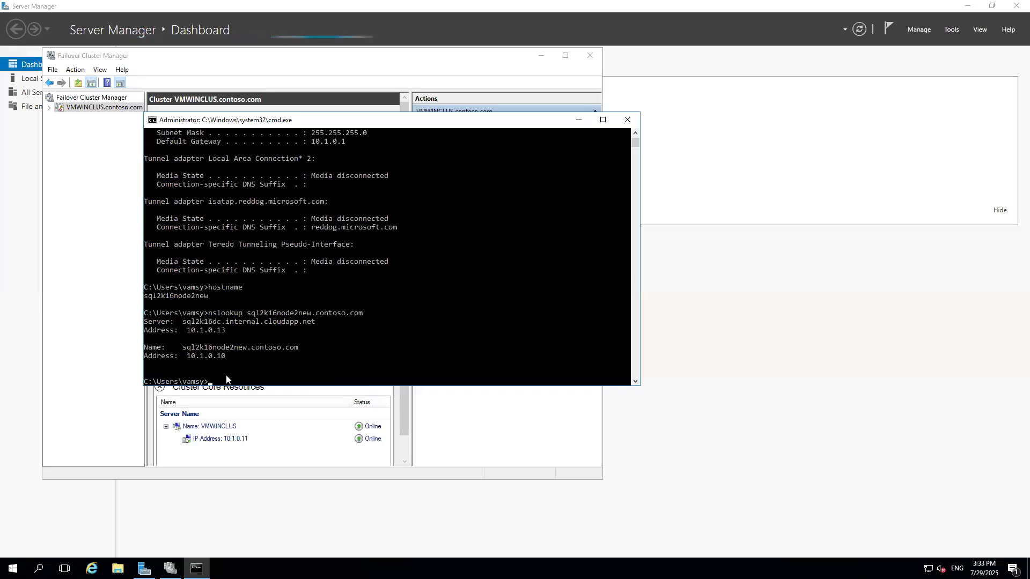
pyautogui.doubleClick(194, 358)
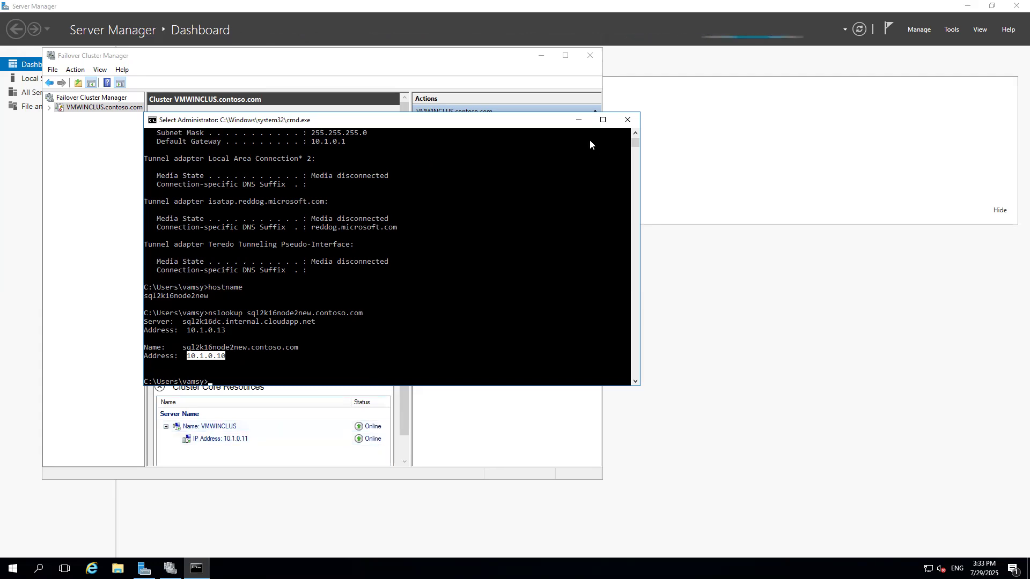
# Switch to the diagram and label the fourth box 10.1.0.10.
pyautogui.click(627, 7)
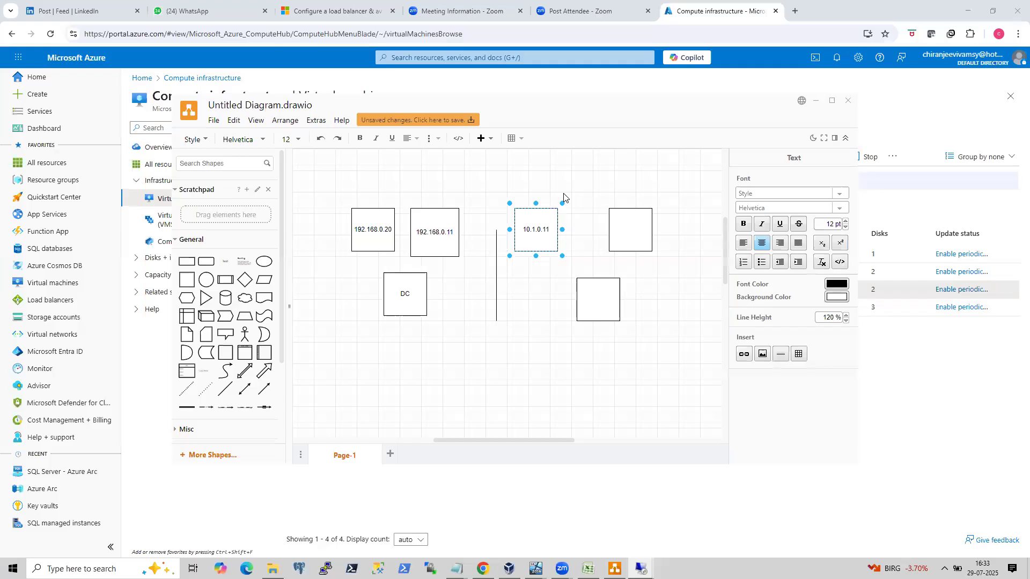
pyautogui.doubleClick(624, 225)
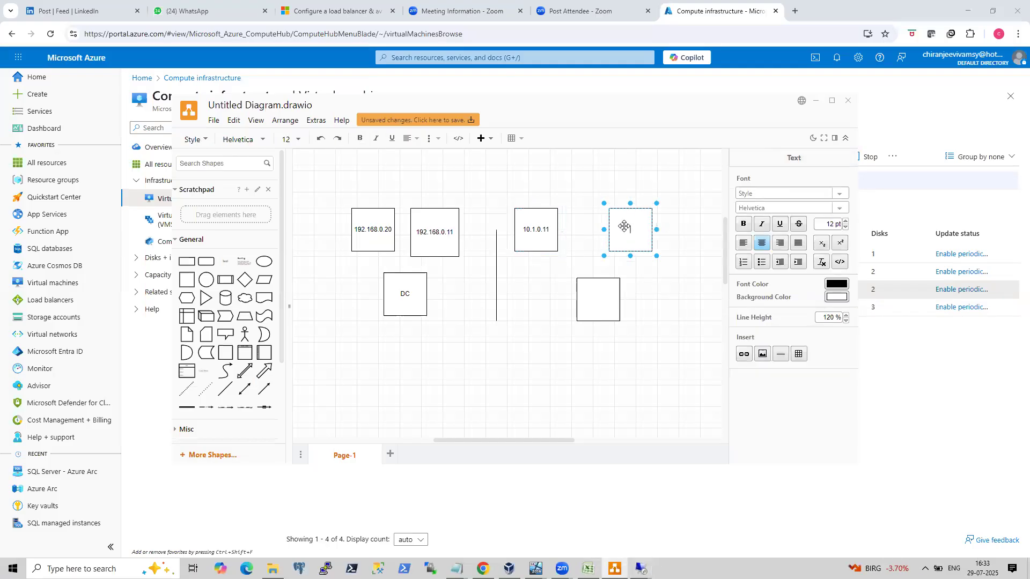
pyautogui.write('10.1.0.10')
# Return to sql2k16node2new's session and open the properties of the cluster's IP address resource.
pyautogui.moveTo(641, 567)
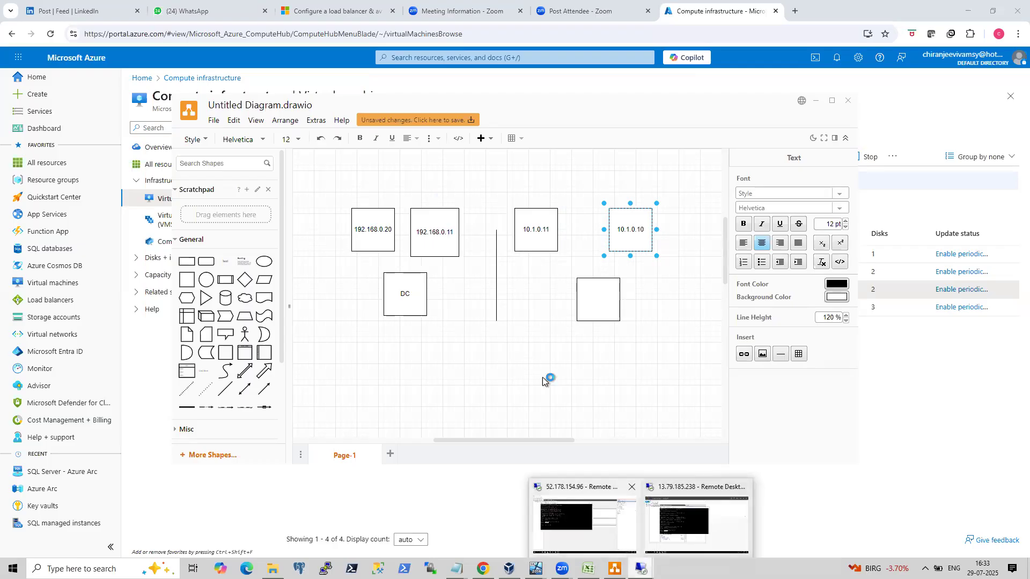
pyautogui.click(617, 544)
pyautogui.click(622, 5)
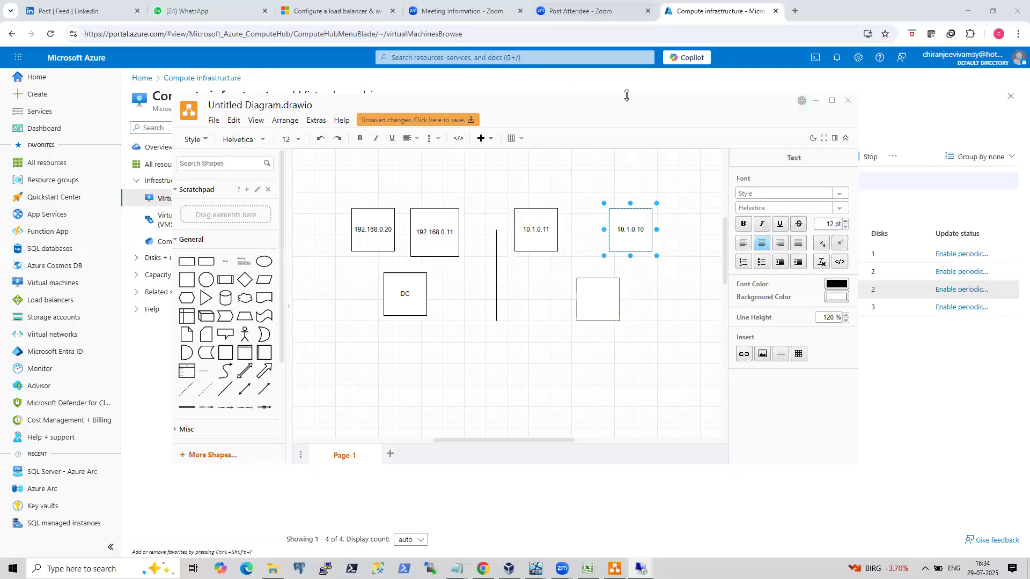
pyautogui.moveTo(642, 567)
pyautogui.click(679, 523)
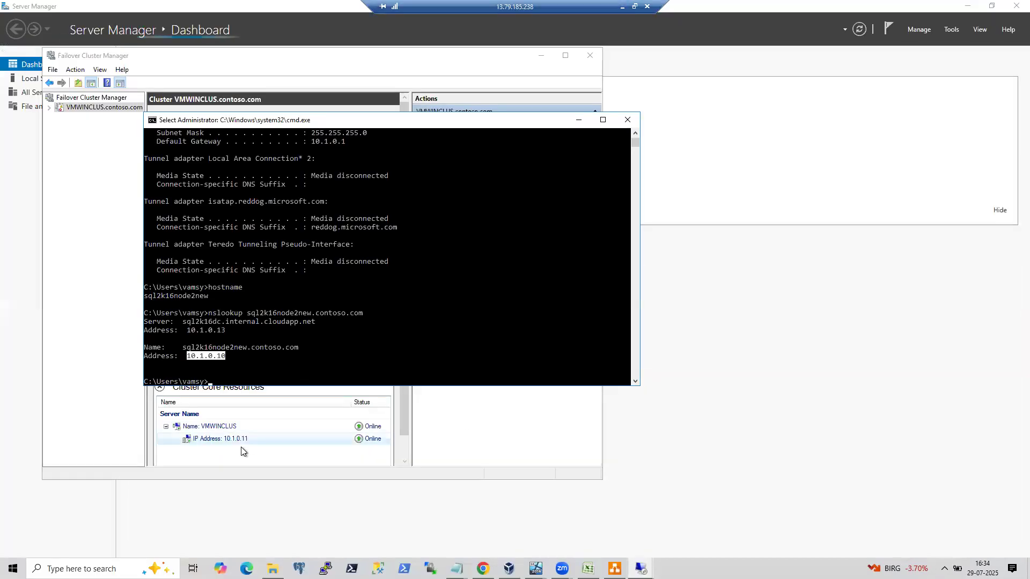
pyautogui.click(578, 119)
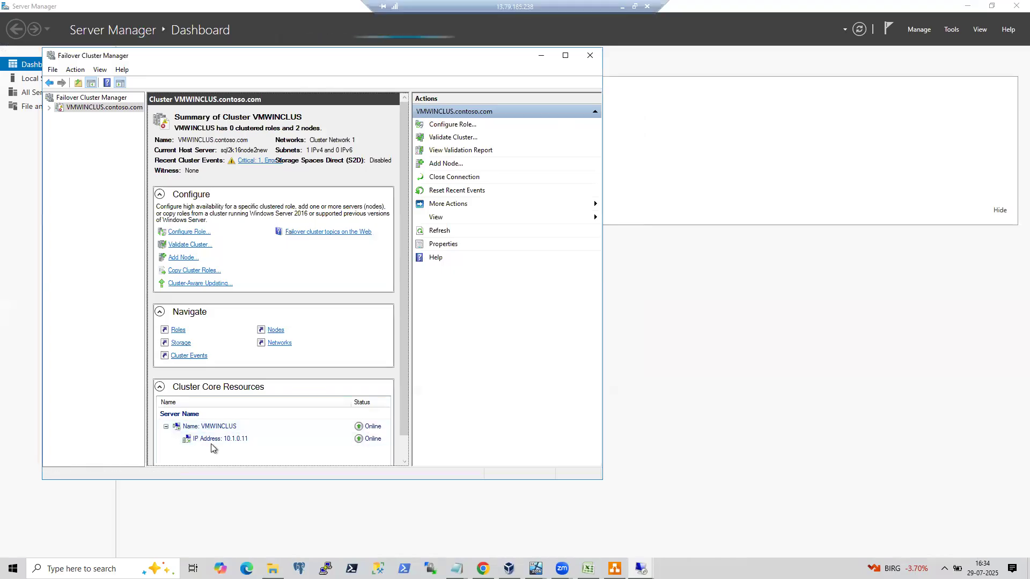
pyautogui.click(220, 426)
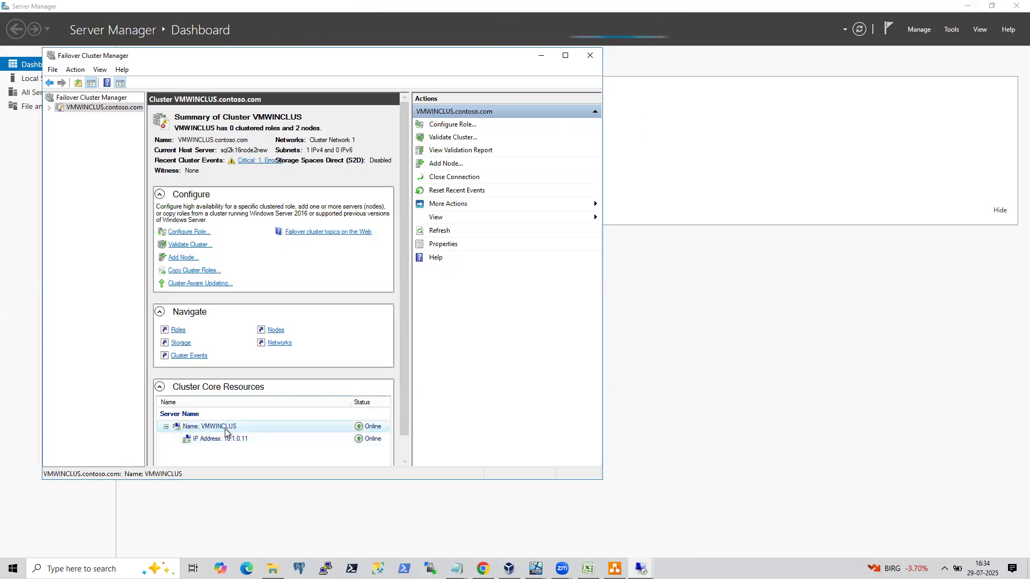
pyautogui.rightClick(225, 429)
pyautogui.rightClick(206, 441)
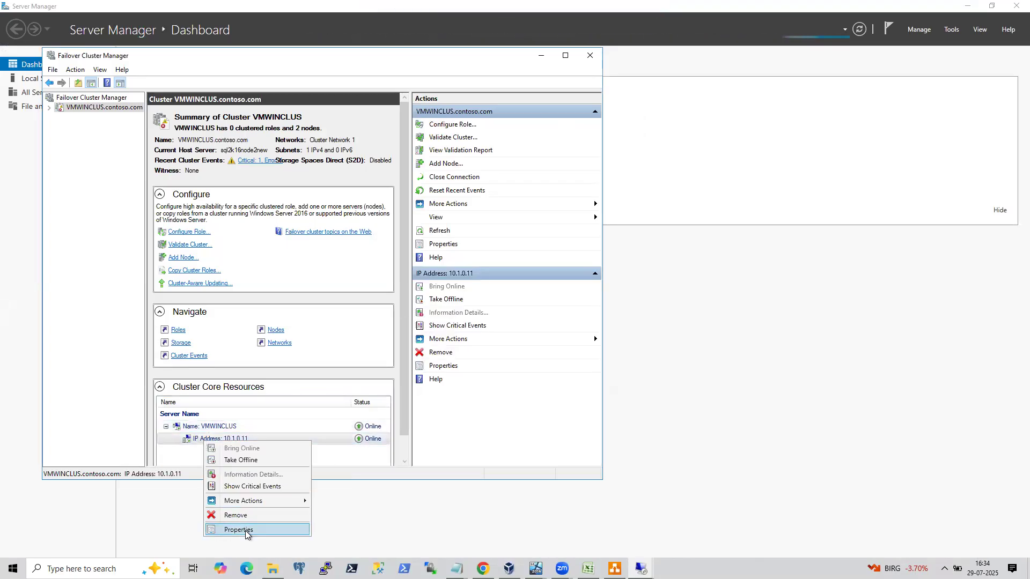
pyautogui.click(246, 531)
pyautogui.click(443, 365)
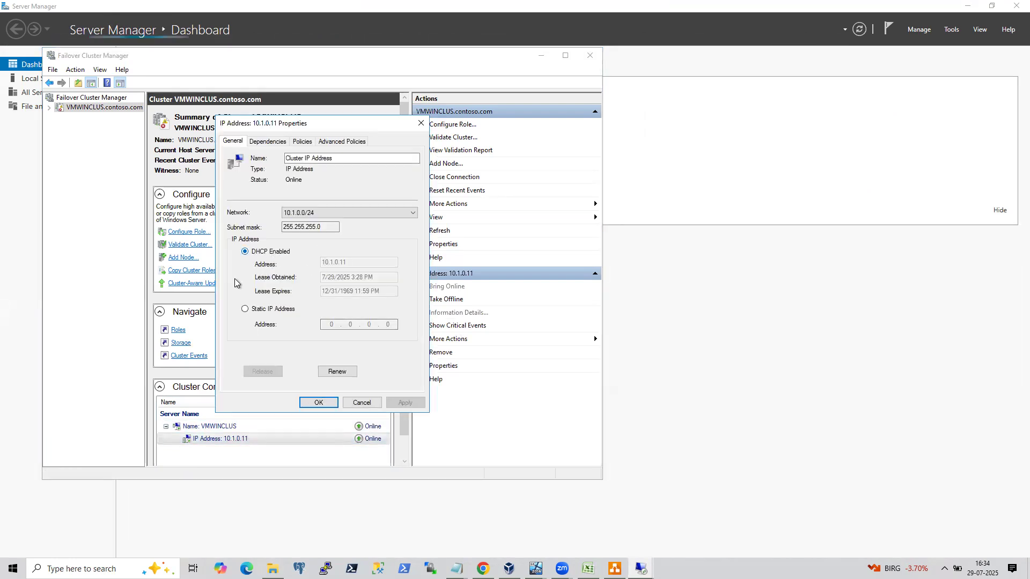
# Switch the cluster IP address resource to the static address 10.1.0.23, apply it, and restart the resource when asked.
pyautogui.click(252, 312)
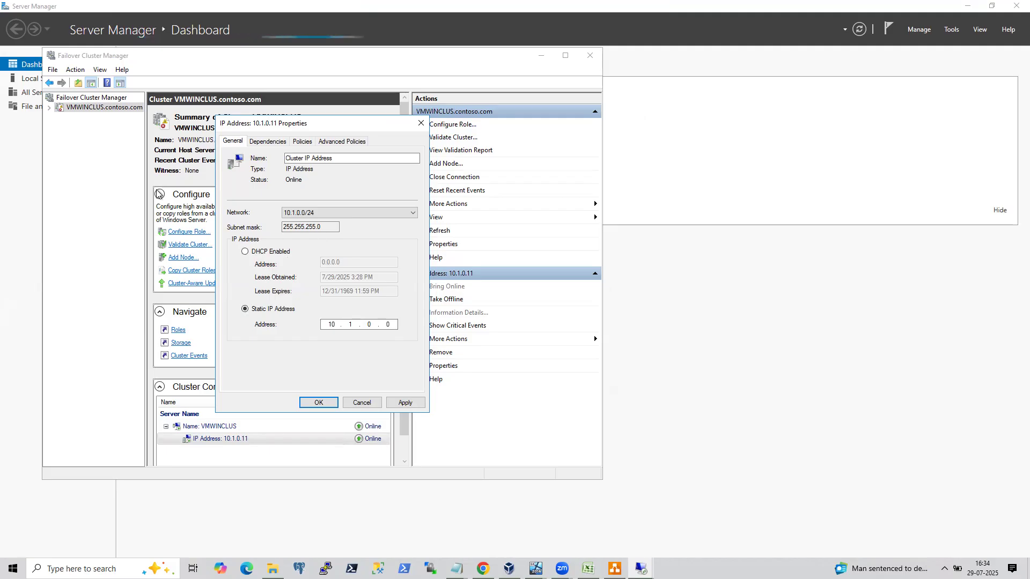
pyautogui.click(388, 325)
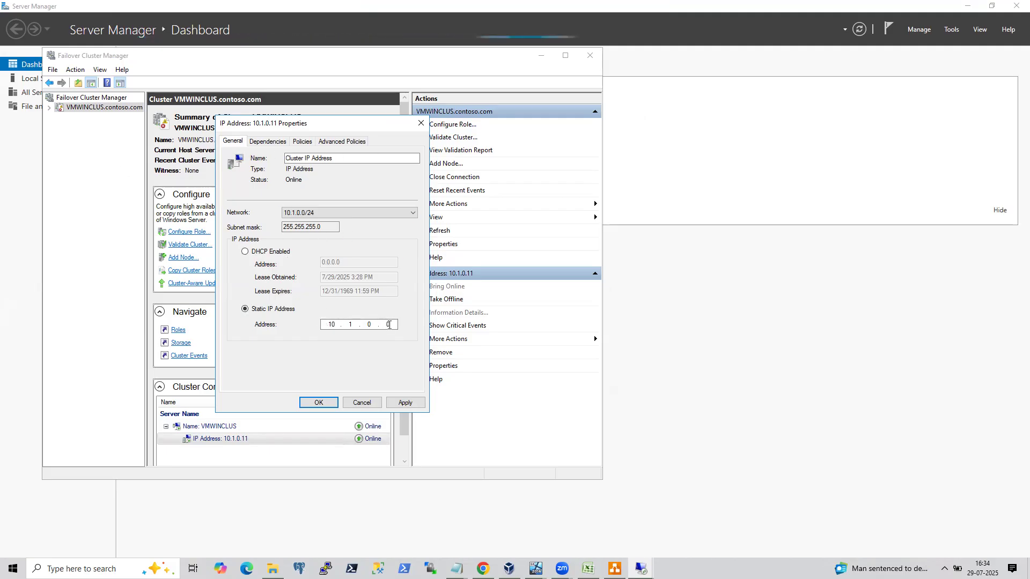
pyautogui.press('BackSpace')
pyautogui.write('23')
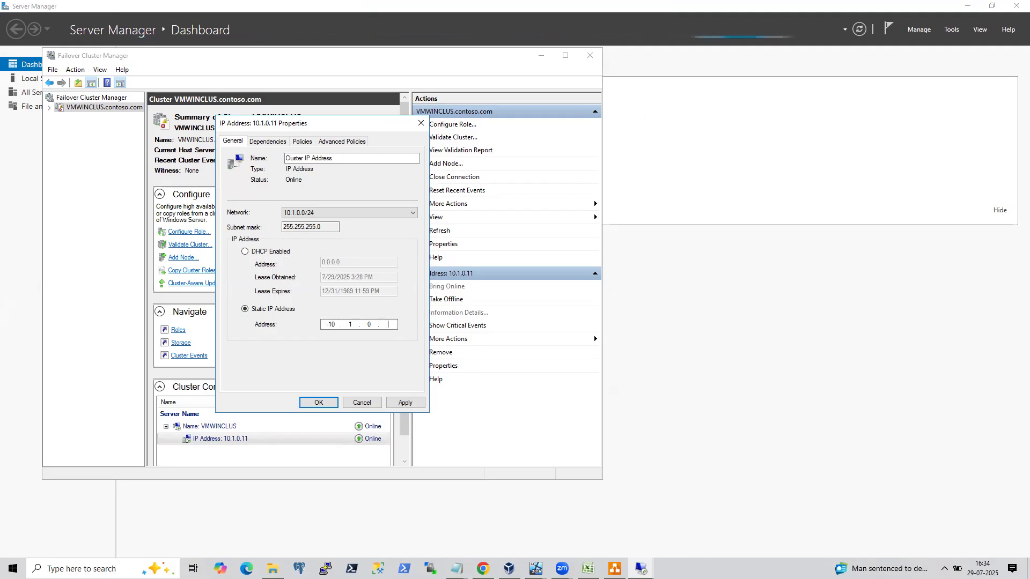
pyautogui.click(405, 403)
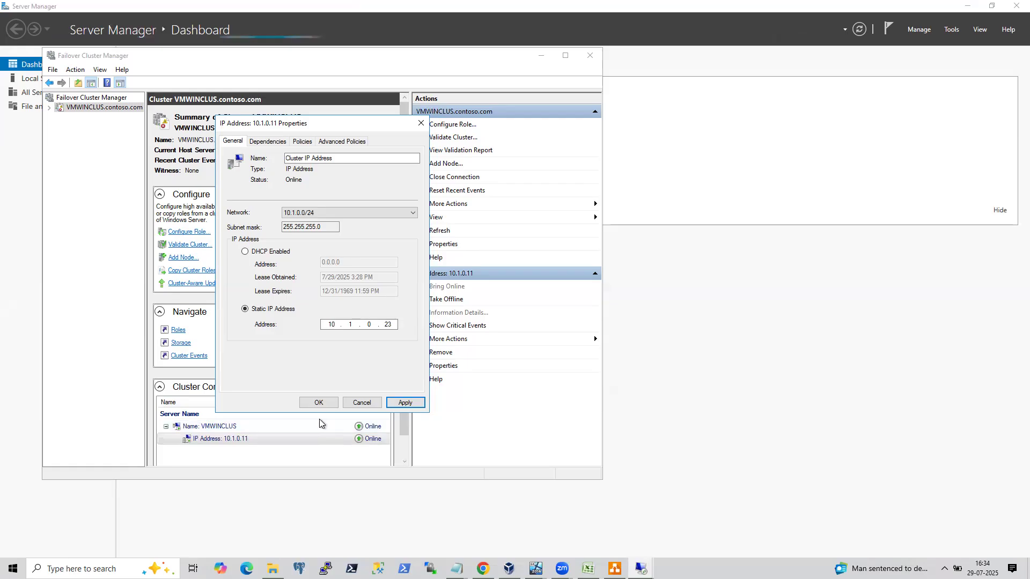
pyautogui.moveTo(531, 6)
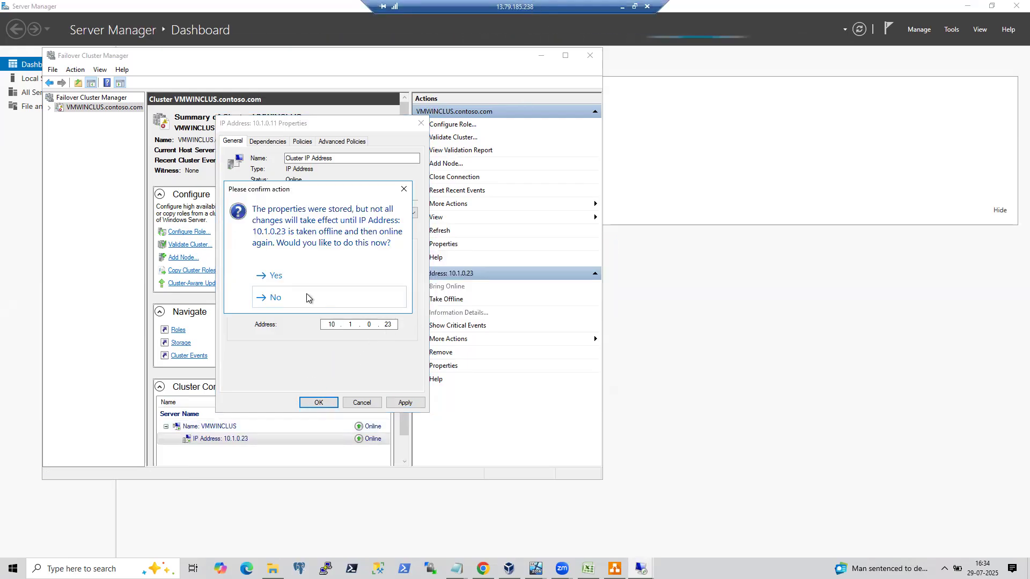
pyautogui.click(299, 274)
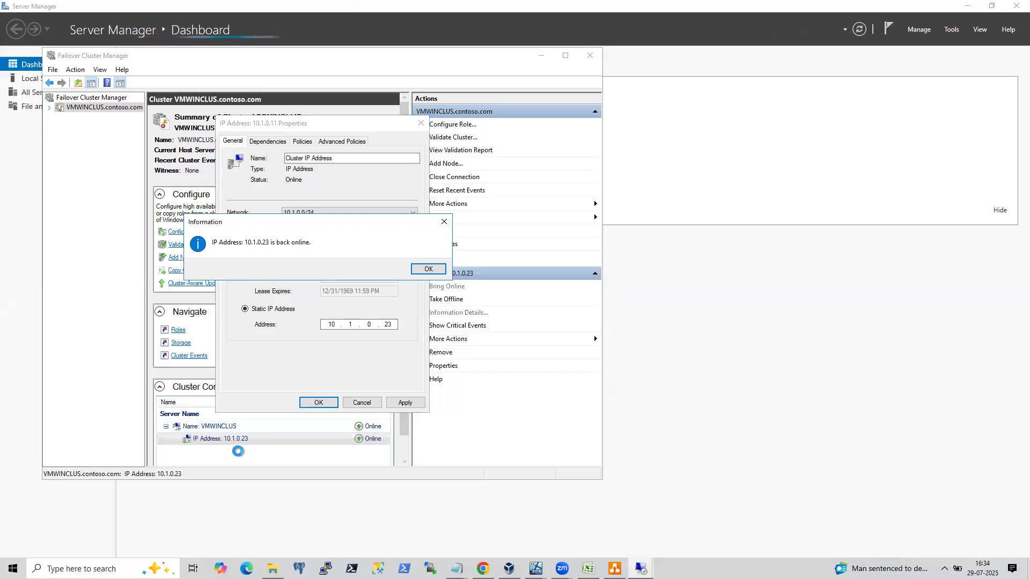
pyautogui.click(427, 268)
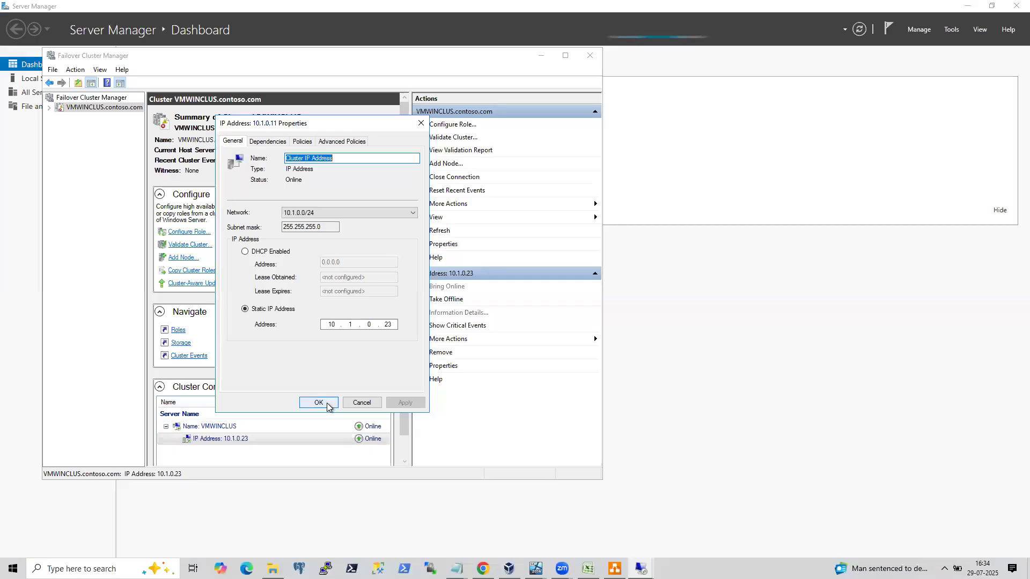
pyautogui.click(320, 403)
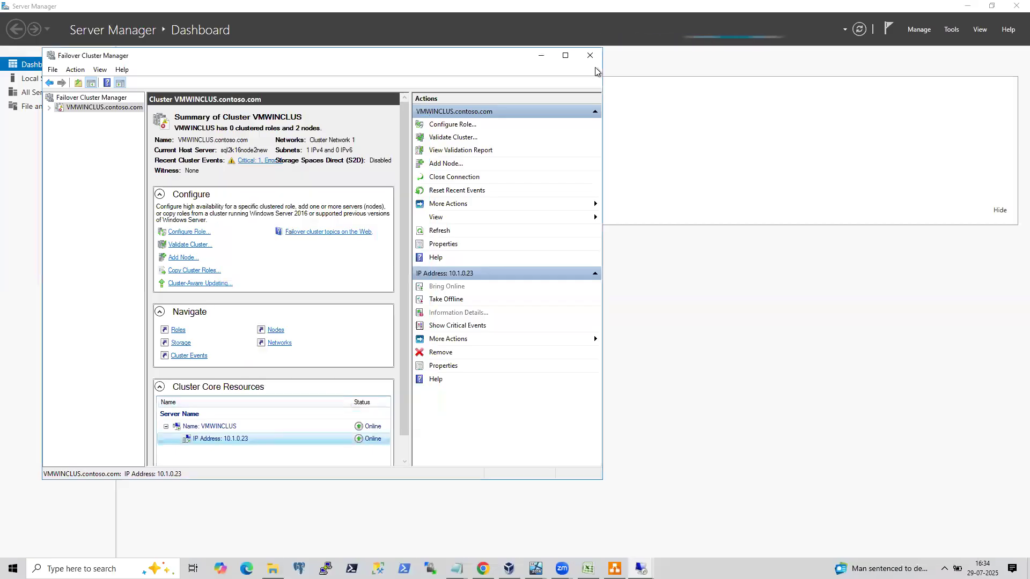
# Switch to the other node's session and expand the cluster name under Cluster Core Resources to check its IP address.
pyautogui.click(622, 8)
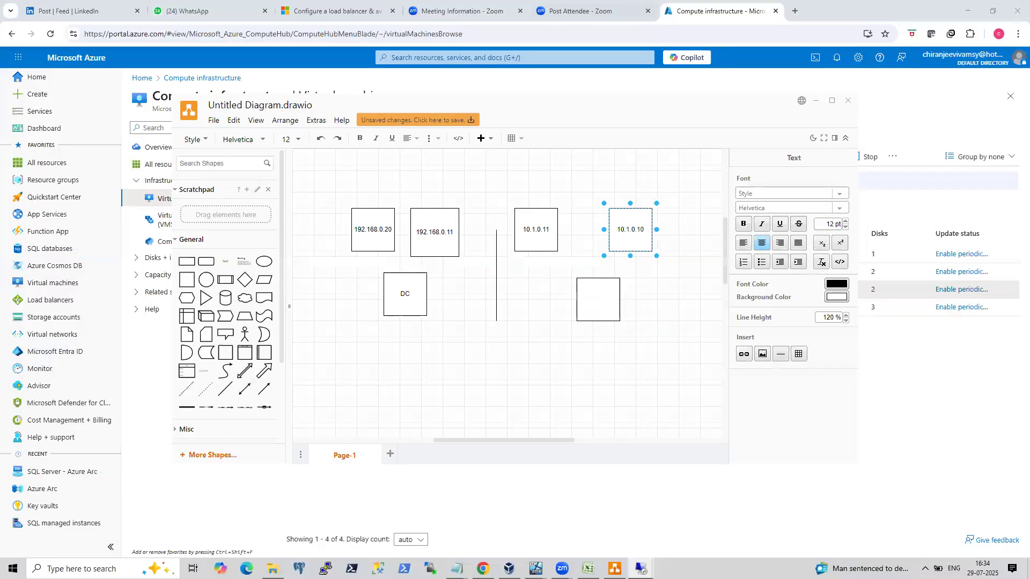
pyautogui.moveTo(641, 568)
pyautogui.click(641, 479)
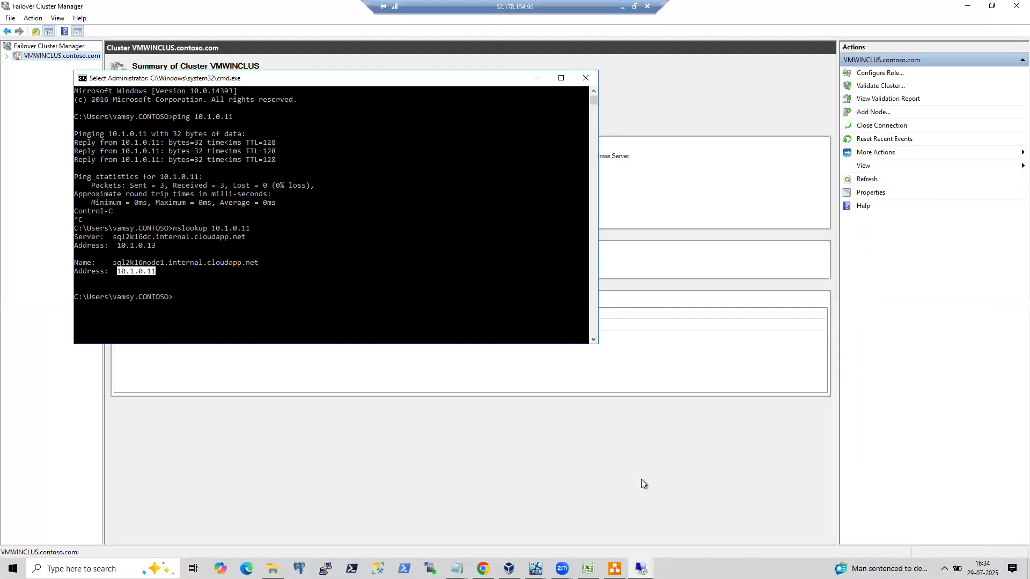
pyautogui.click(537, 80)
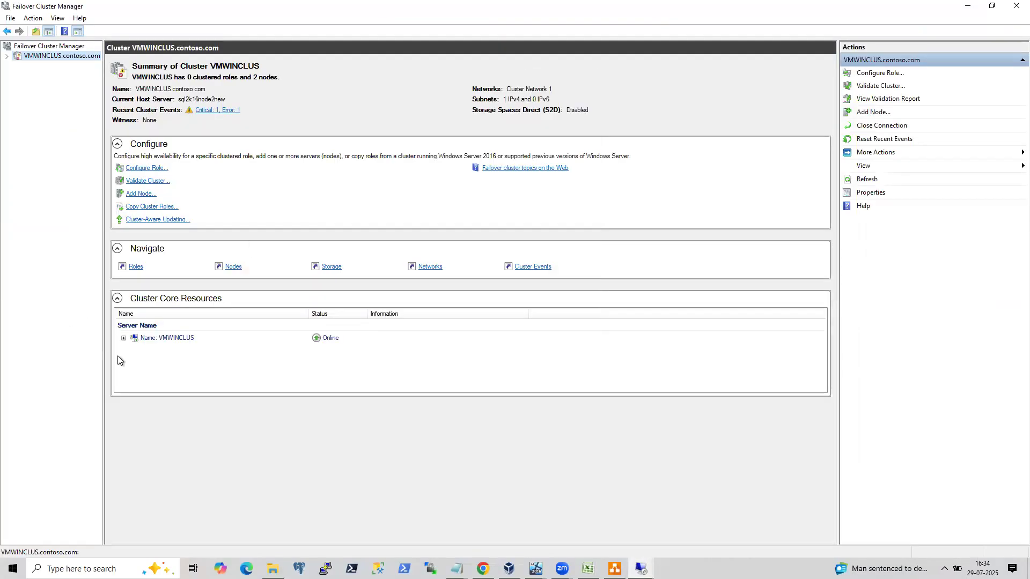
pyautogui.click(124, 339)
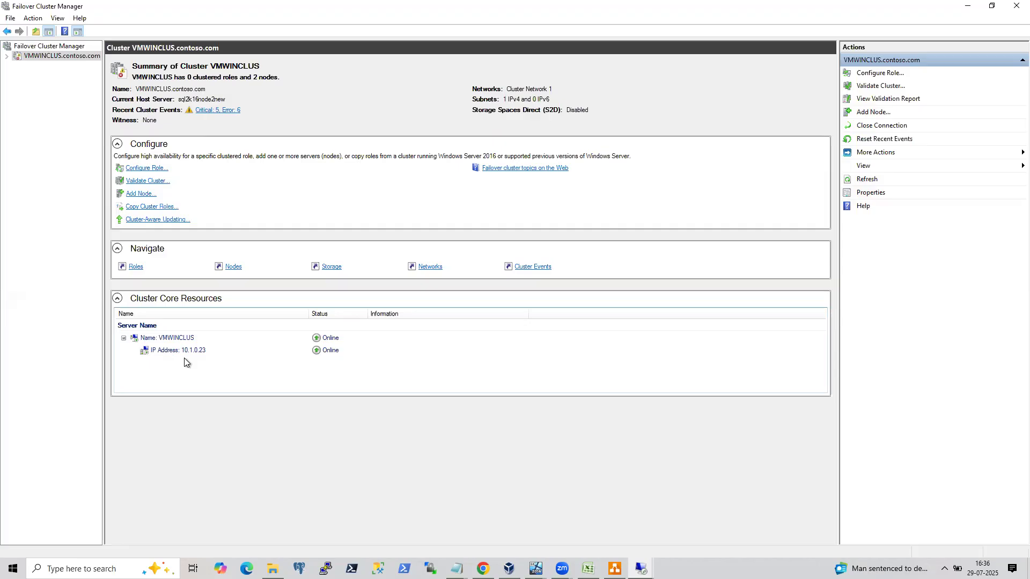
# Switch to the onpremSQLNode2 virtual machine and unlock it as the domain administrator with the account password.
pyautogui.moveTo(535, 567)
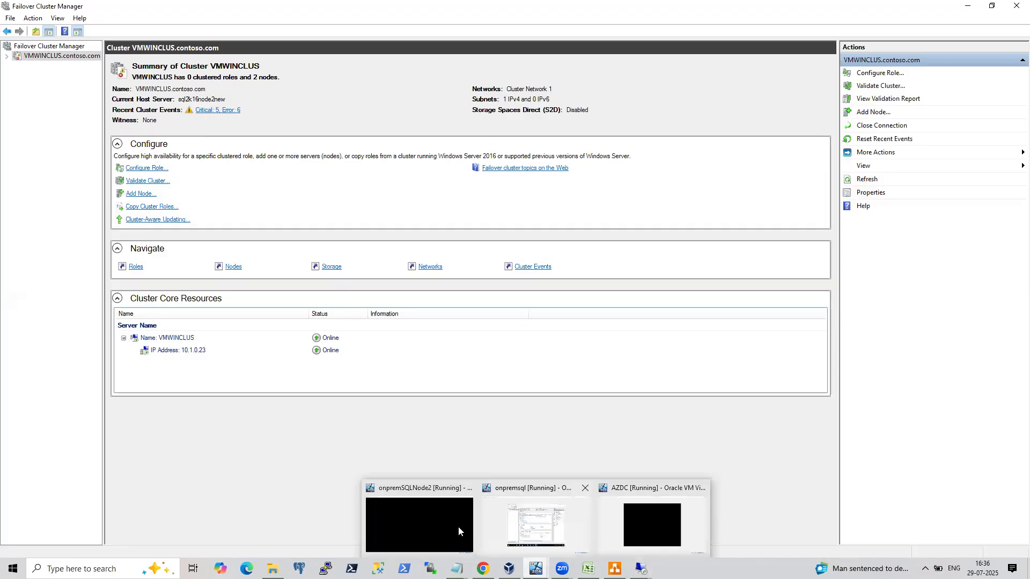
pyautogui.click(446, 524)
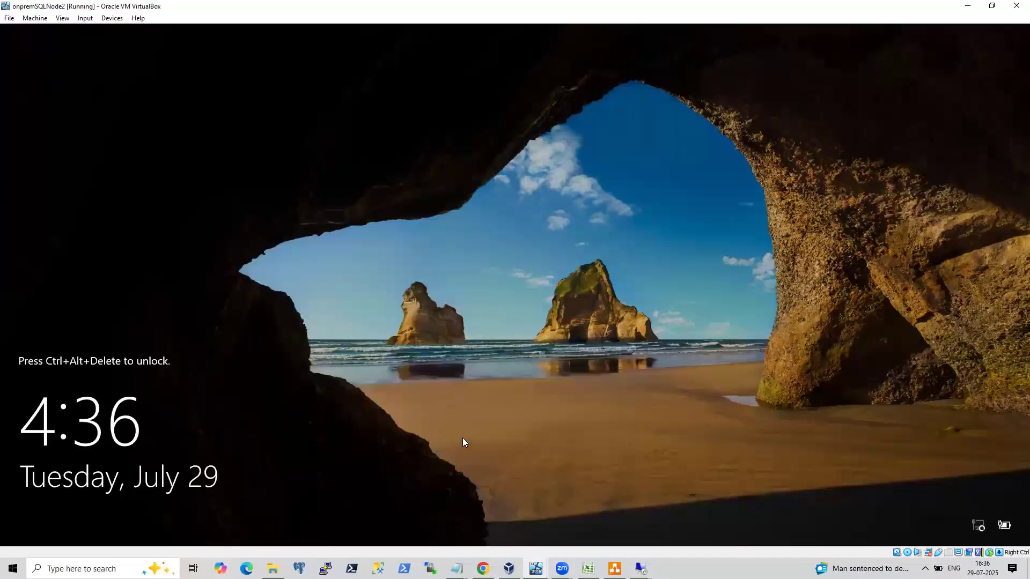
pyautogui.hotkey('ctrl', 'Delete')
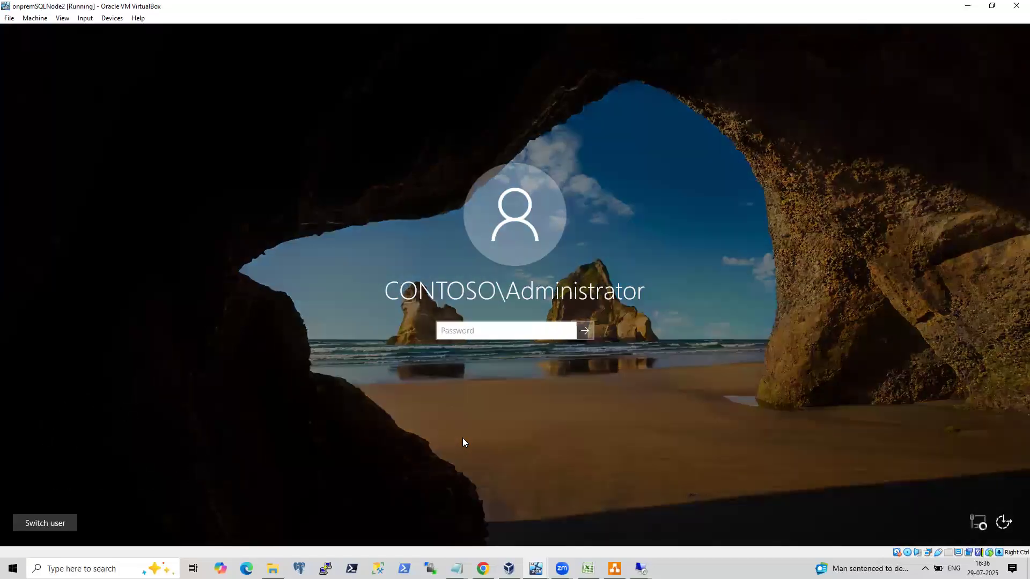
pyautogui.write('•••••••••••')
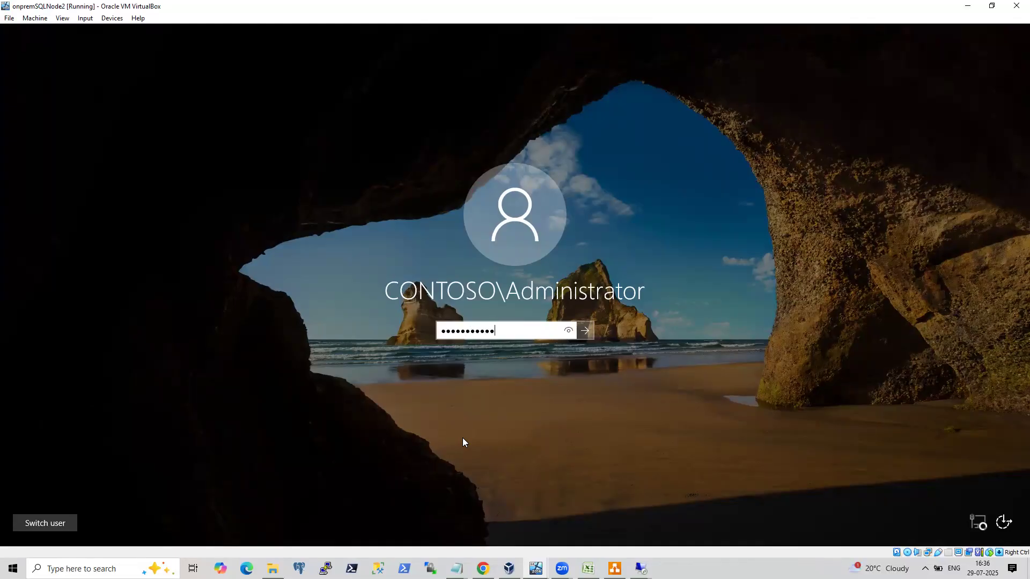
pyautogui.press('Return')
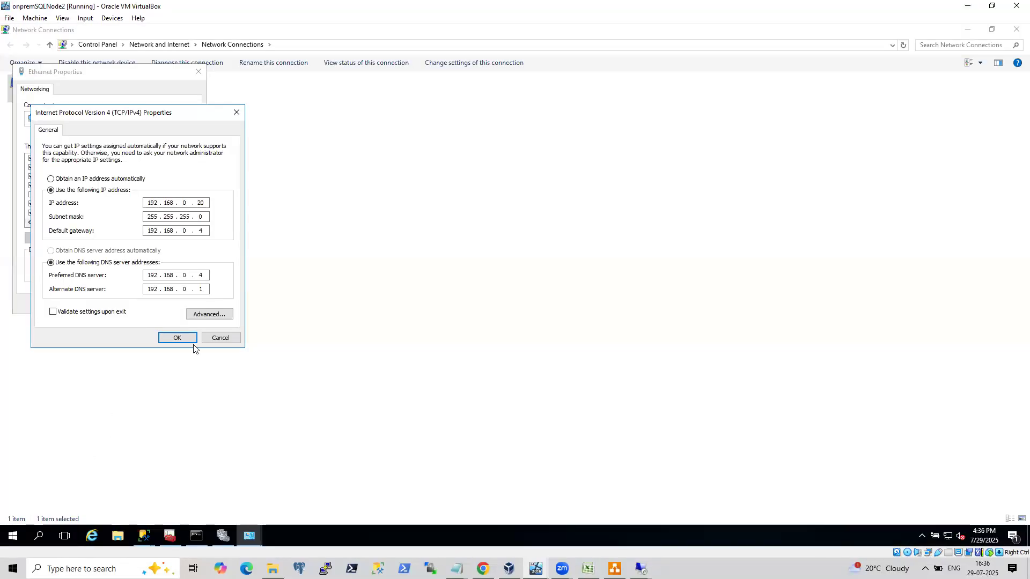
# Close the IPv4 and Ethernet property dialogs, then connect to 192.168.0.11 with SQL Server Authentication as sa and its password.
pyautogui.click(219, 339)
pyautogui.click(176, 304)
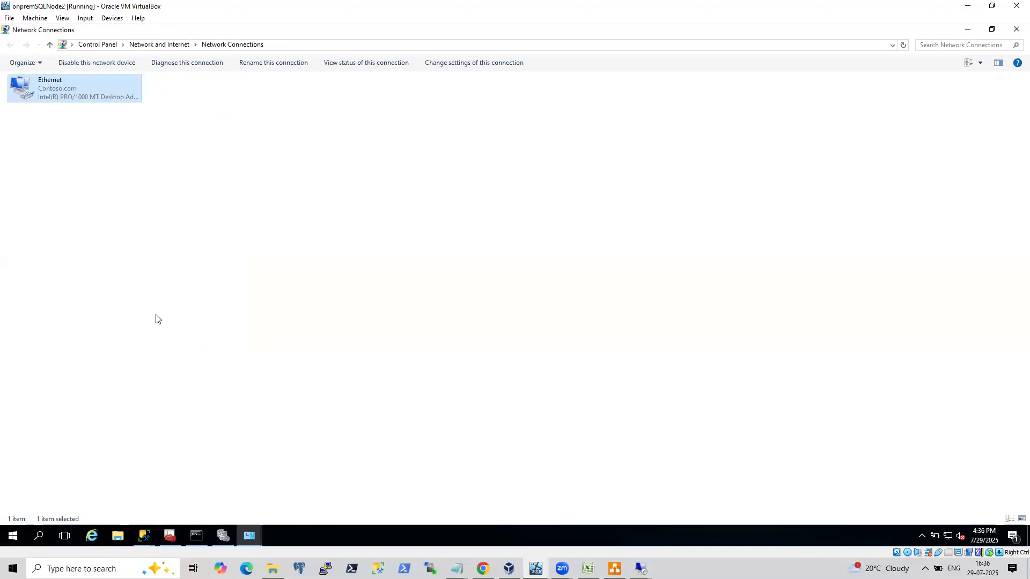
pyautogui.moveTo(142, 527)
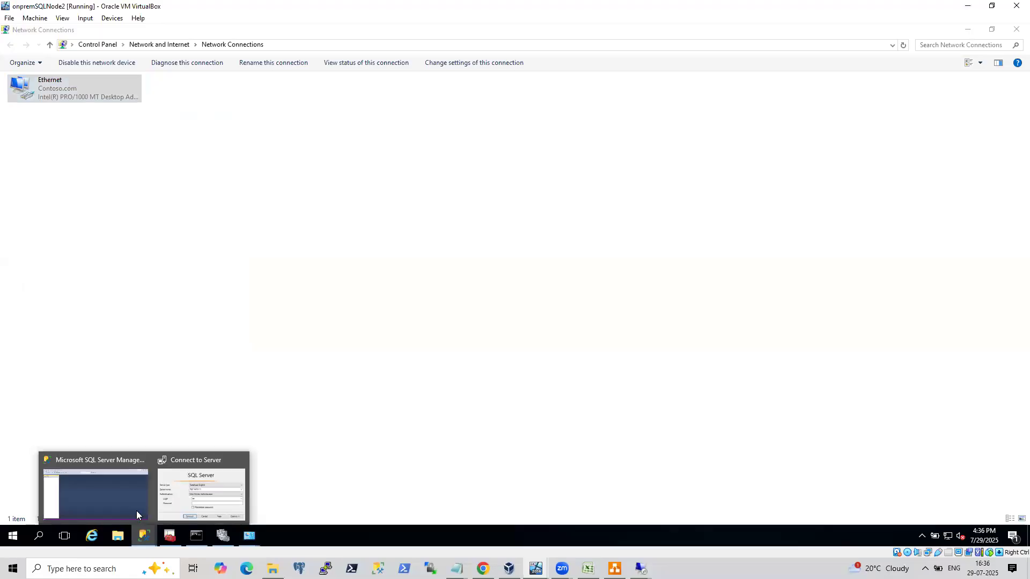
pyautogui.click(192, 479)
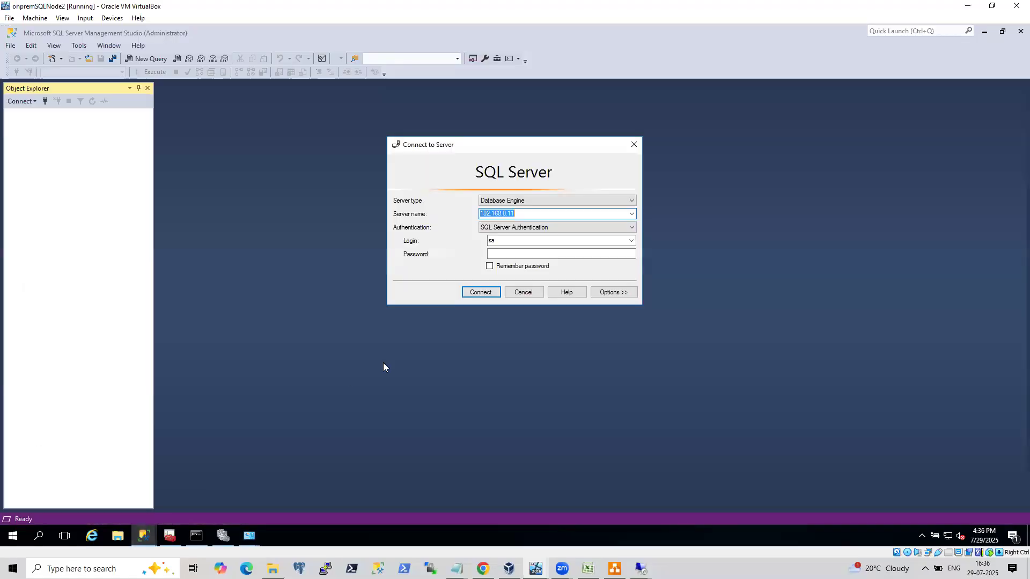
pyautogui.click(510, 254)
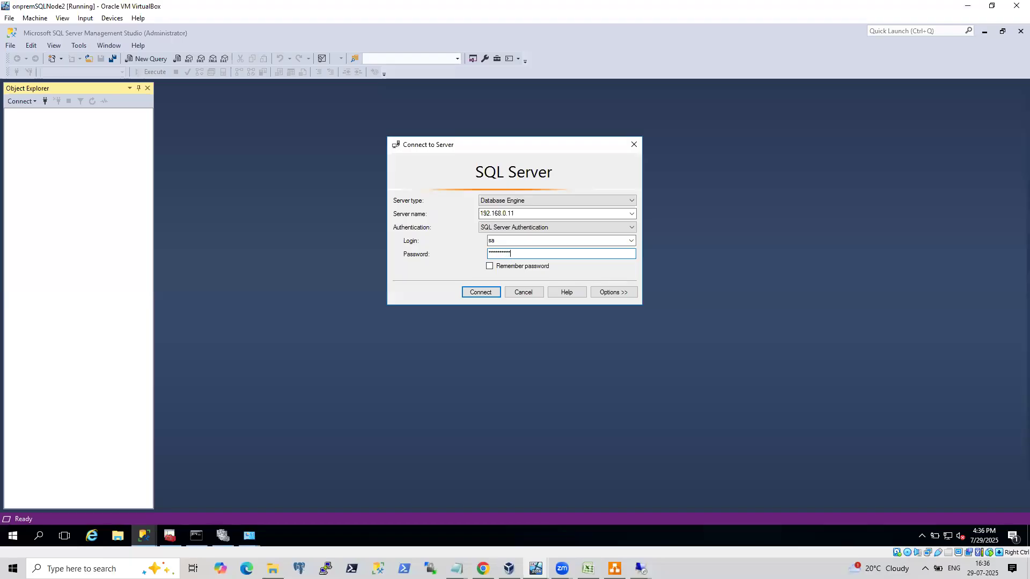
pyautogui.press('Return')
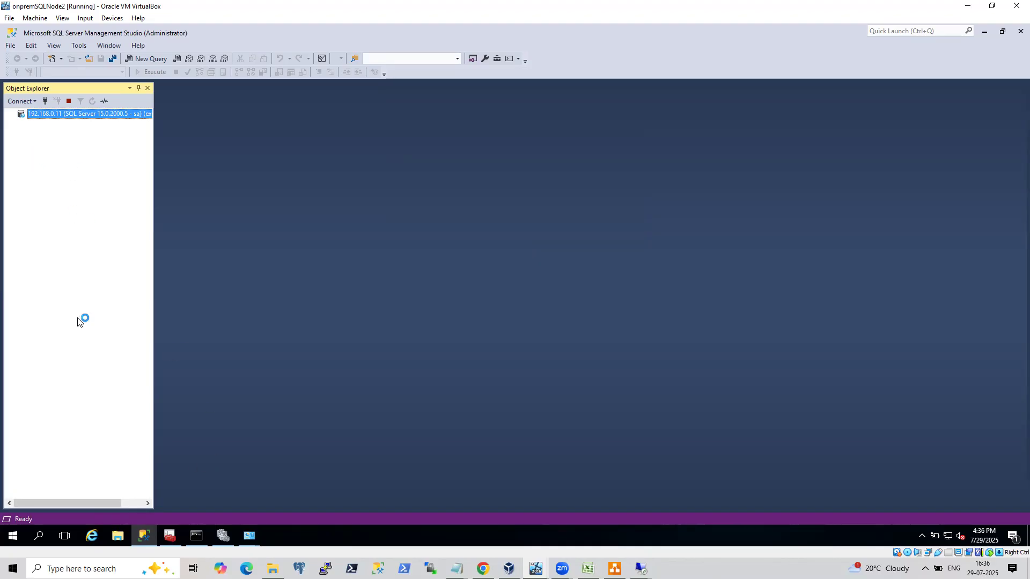
# Connect Object Explorer to a second server, 192.168.0.20, as sa with the account password.
pyautogui.click(33, 101)
pyautogui.click(690, 340)
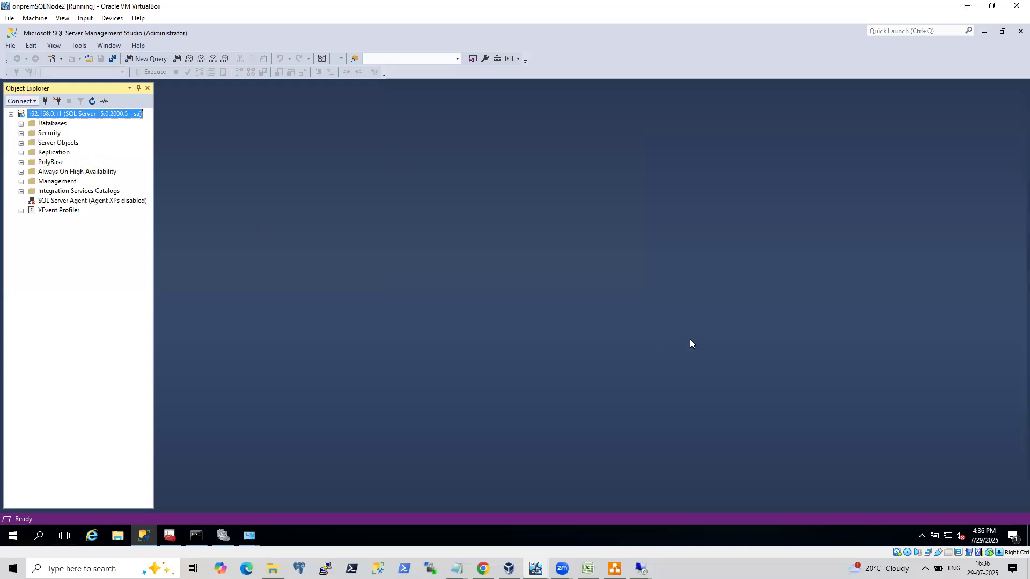
pyautogui.click(532, 214)
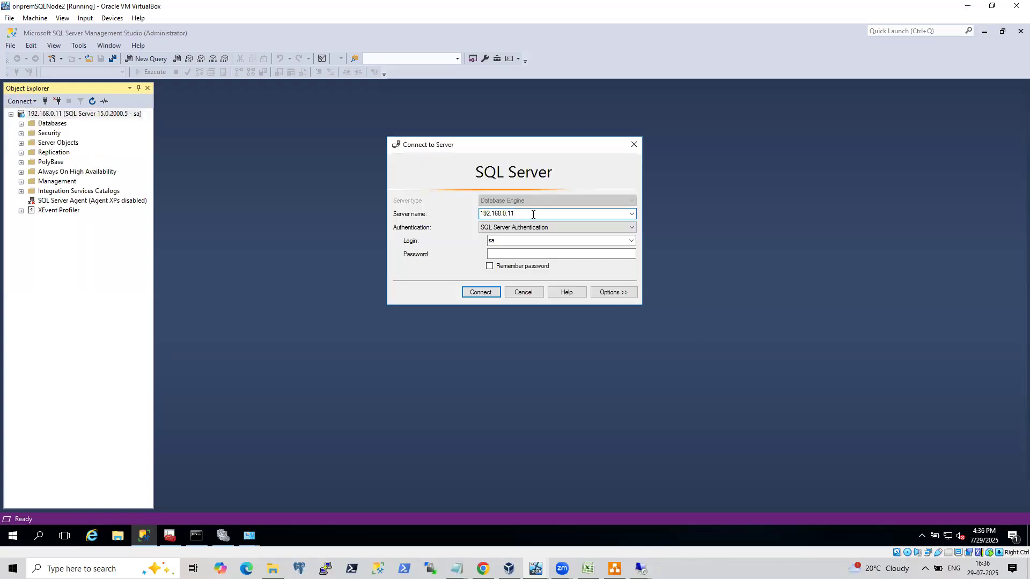
pyautogui.press('BackSpace')
pyautogui.write('20')
pyautogui.press('Tab')
pyautogui.press('Tab')
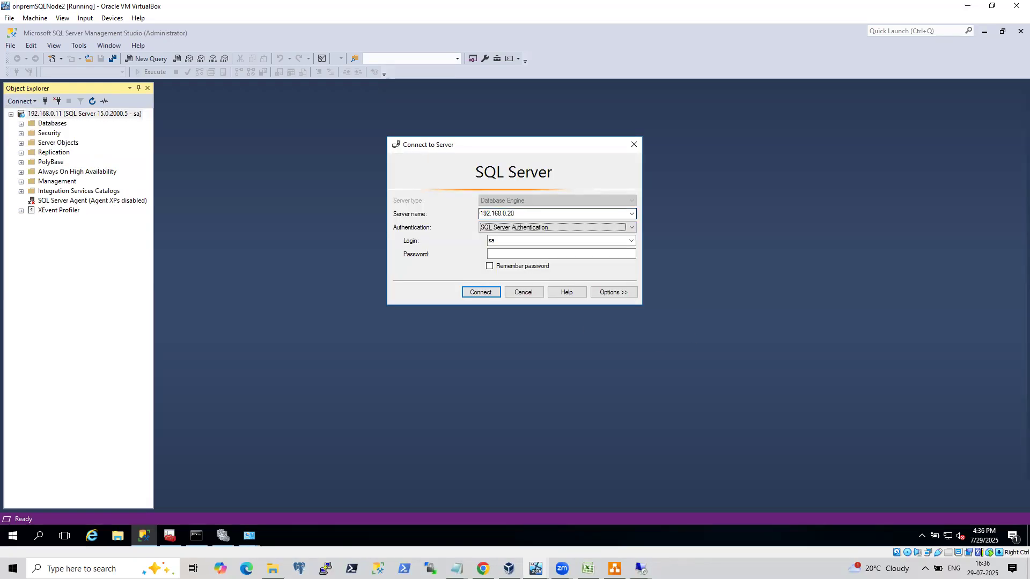
pyautogui.press('Tab')
pyautogui.write('********')
pyautogui.press('Return')
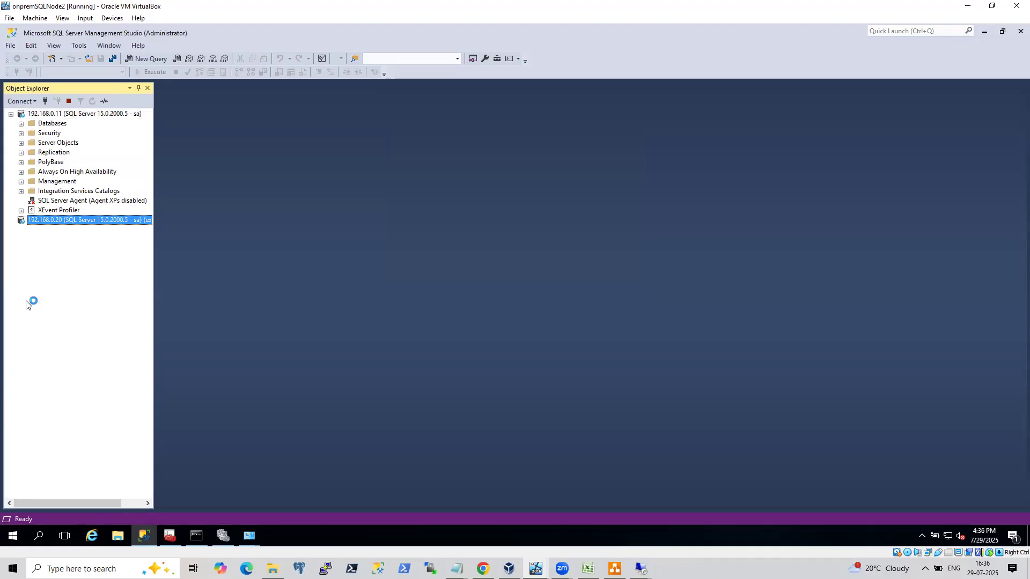
# Expand Always On High Availability and Databases under both connected servers to inspect them.
pyautogui.click(21, 172)
pyautogui.click(31, 182)
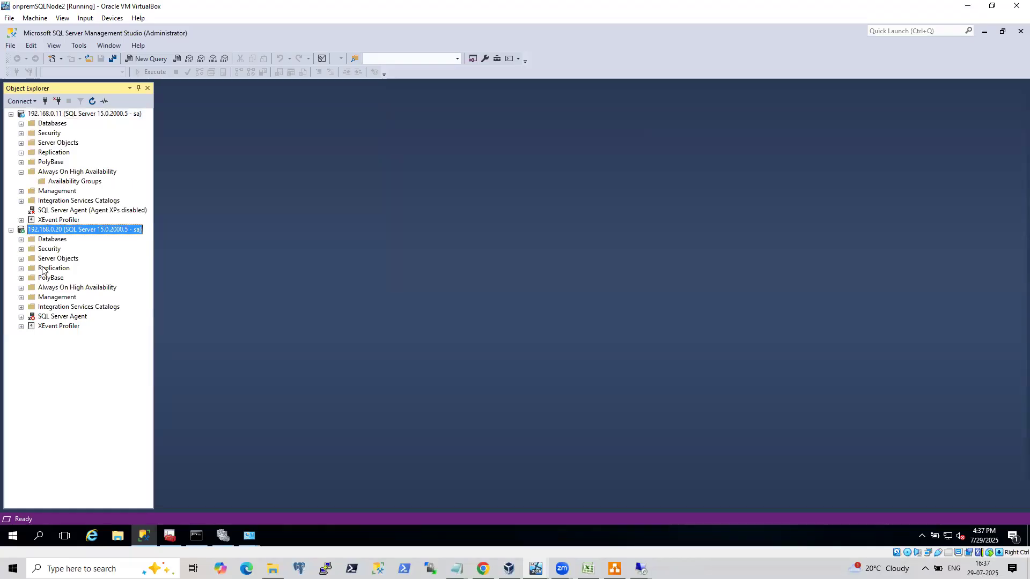
pyautogui.click(21, 288)
pyautogui.click(31, 298)
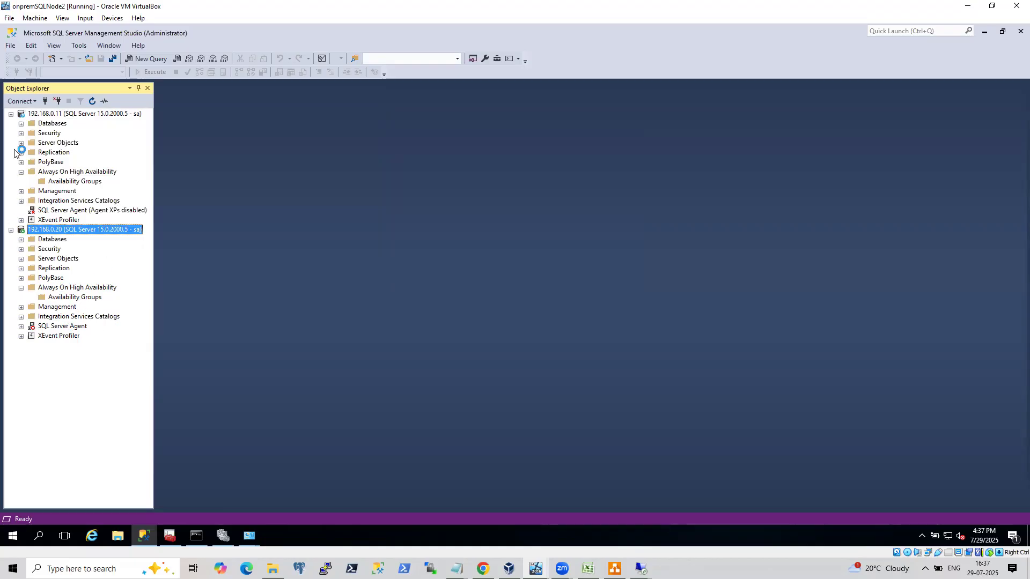
pyautogui.click(20, 123)
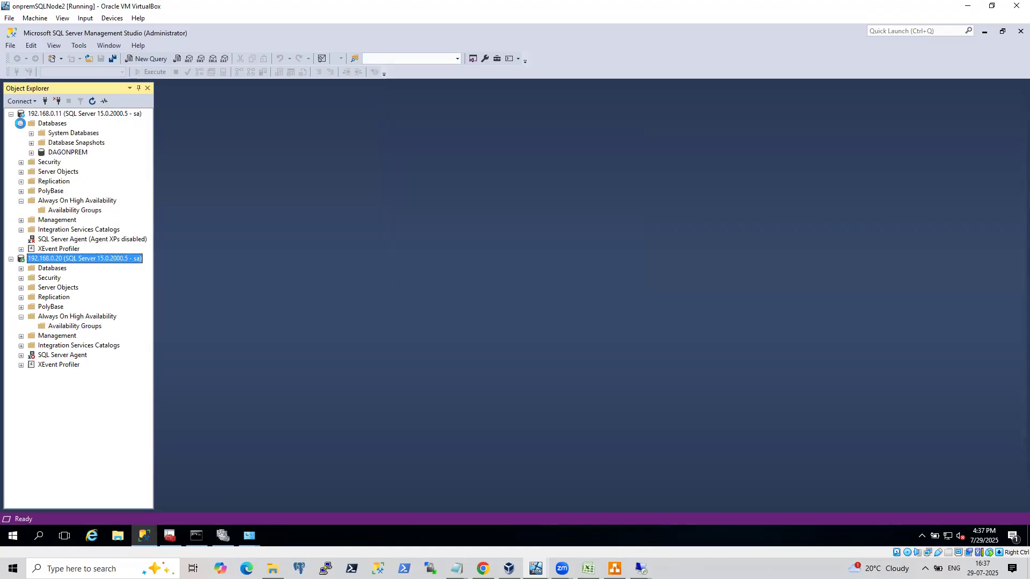
pyautogui.click(21, 268)
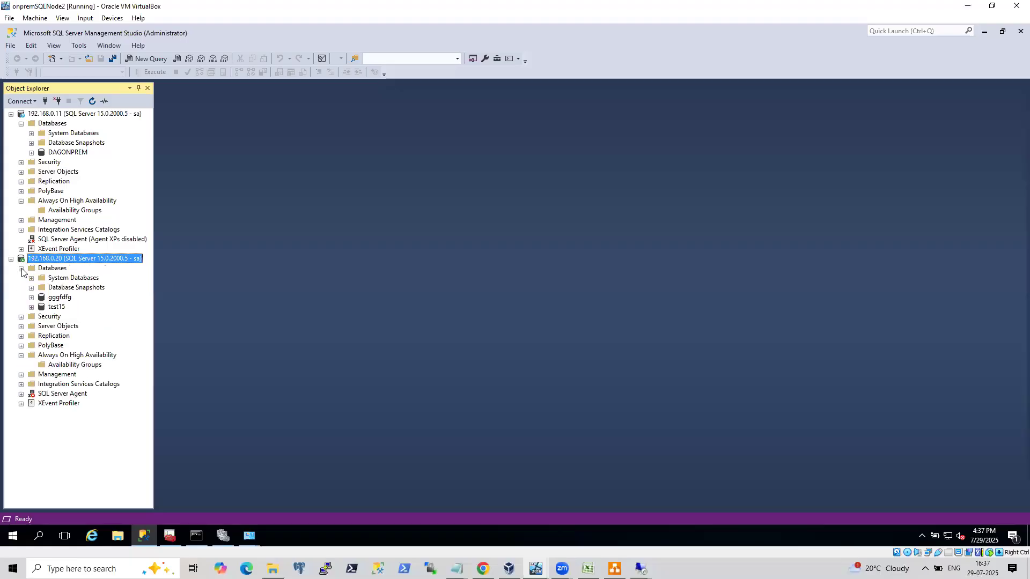
# Create a new database named demodb on the 192.168.0.11 server.
pyautogui.rightClick(58, 124)
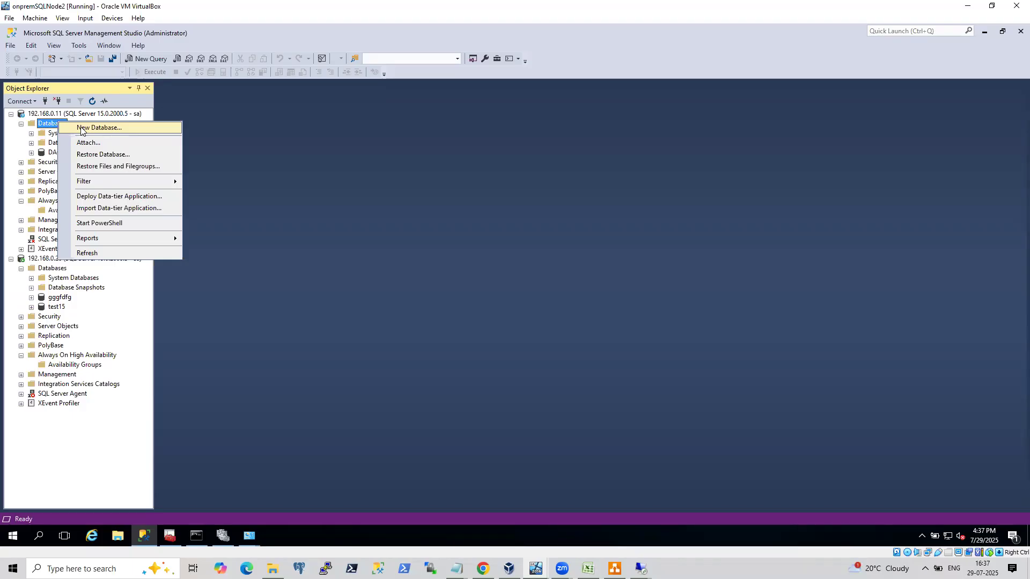
pyautogui.click(81, 130)
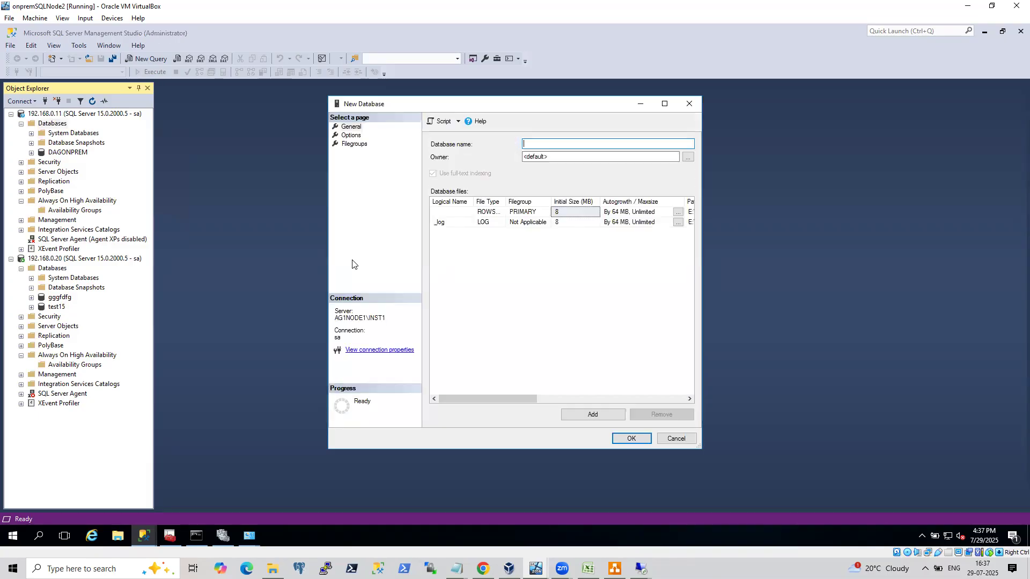
pyautogui.write('demodb')
pyautogui.click(633, 438)
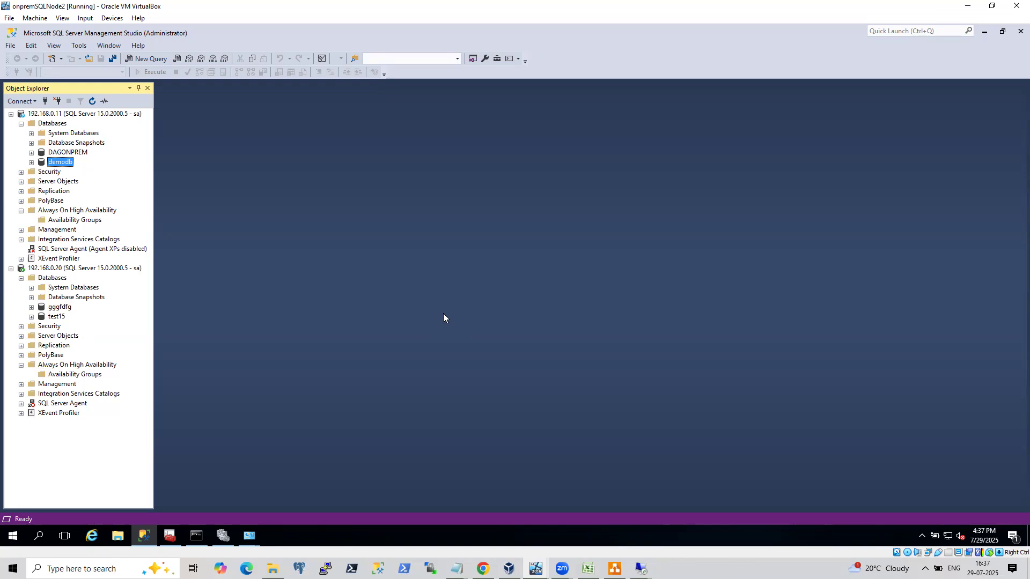
# Back up the demodb database as a full backup to disk at the default backup location.
pyautogui.rightClick(72, 163)
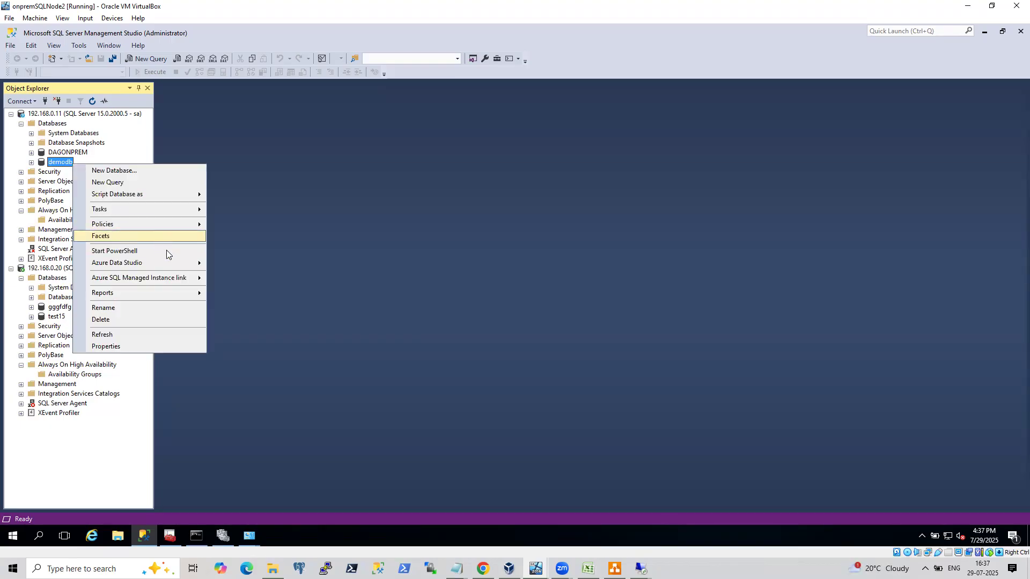
pyautogui.moveTo(194, 209)
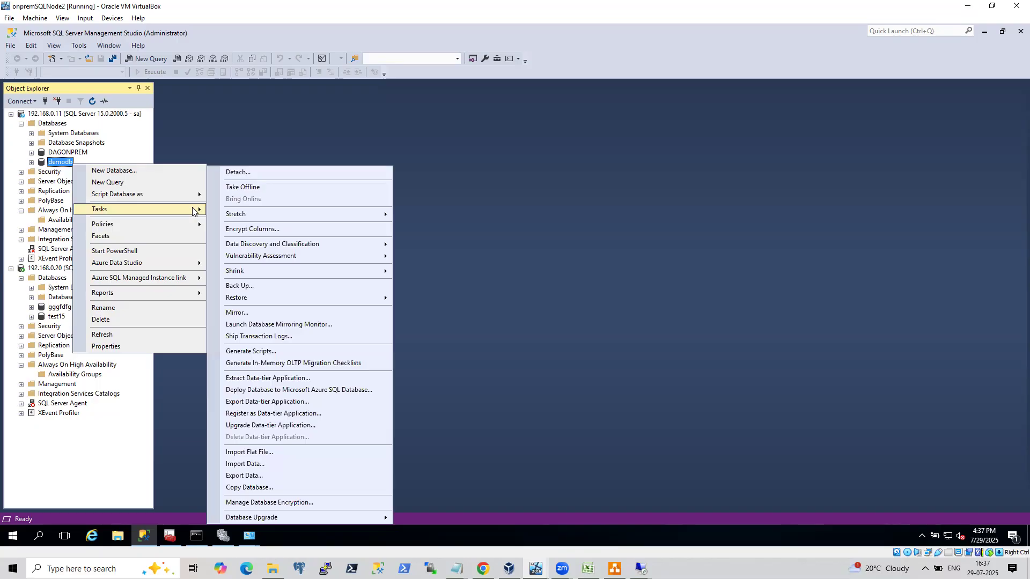
pyautogui.moveTo(255, 296)
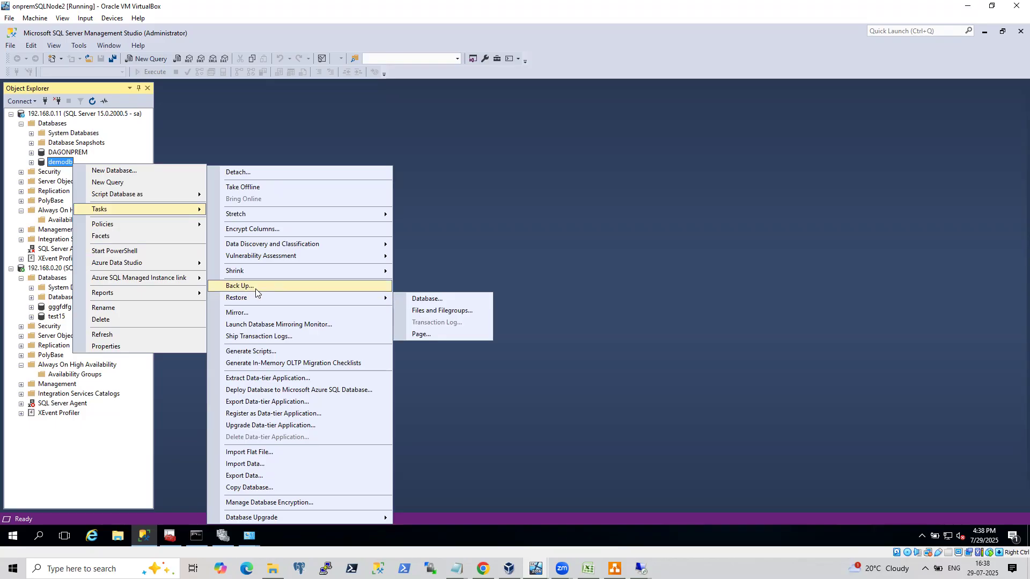
pyautogui.click(255, 285)
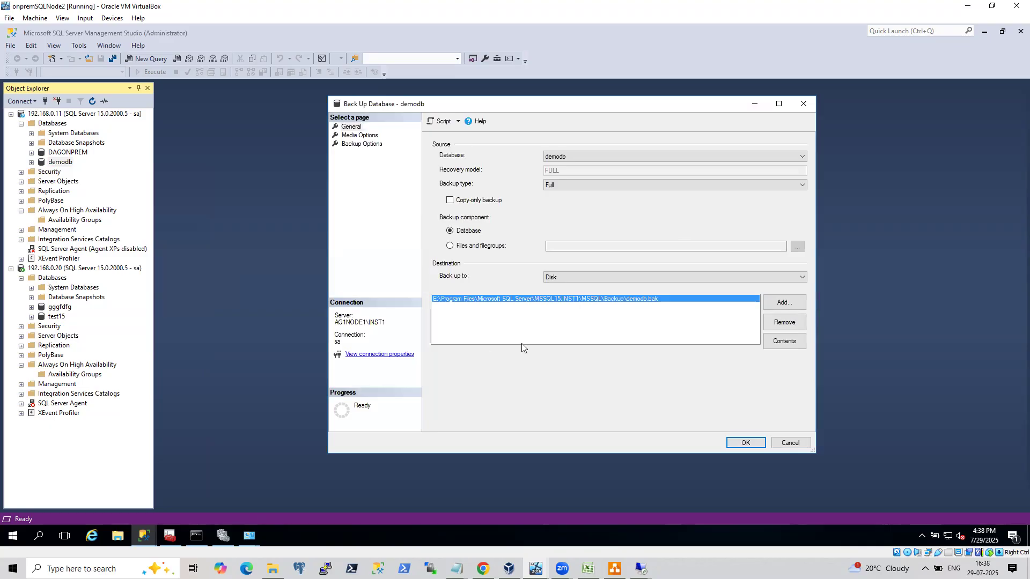
pyautogui.click(751, 440)
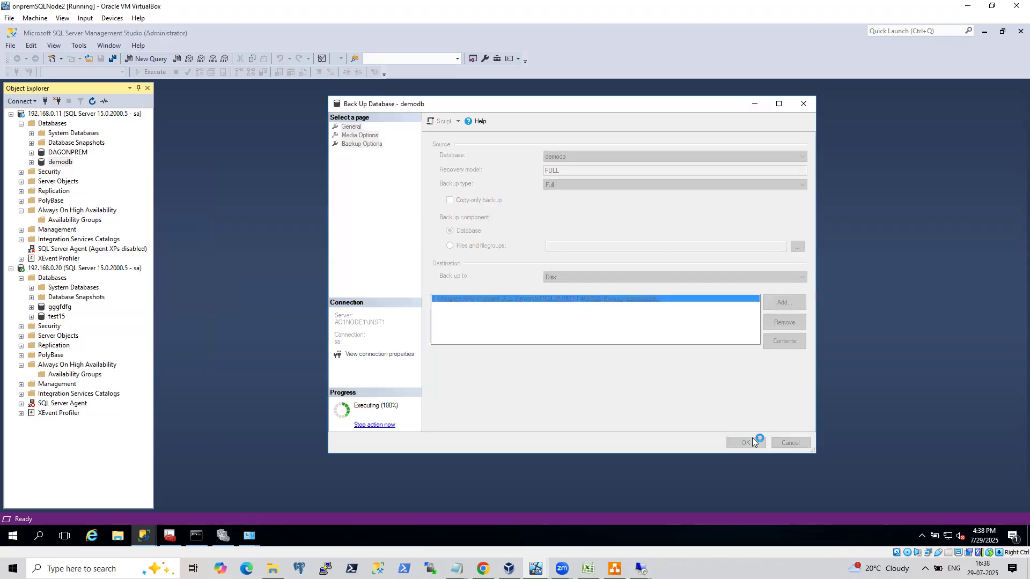
pyautogui.click(704, 297)
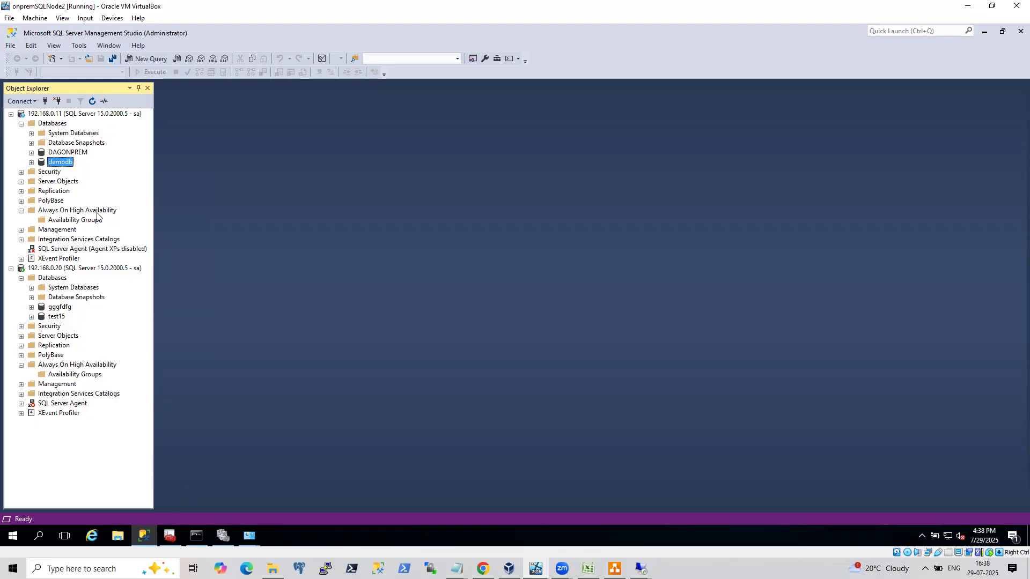
# Try to start the New Availability Group Wizard on the 192.168.0.11 server.
pyautogui.rightClick(58, 166)
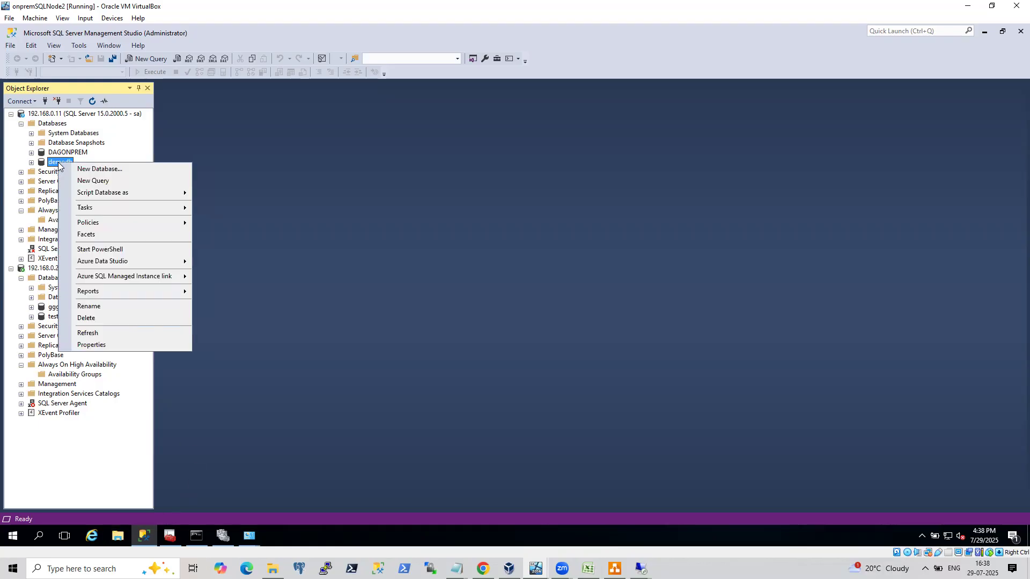
pyautogui.click(129, 419)
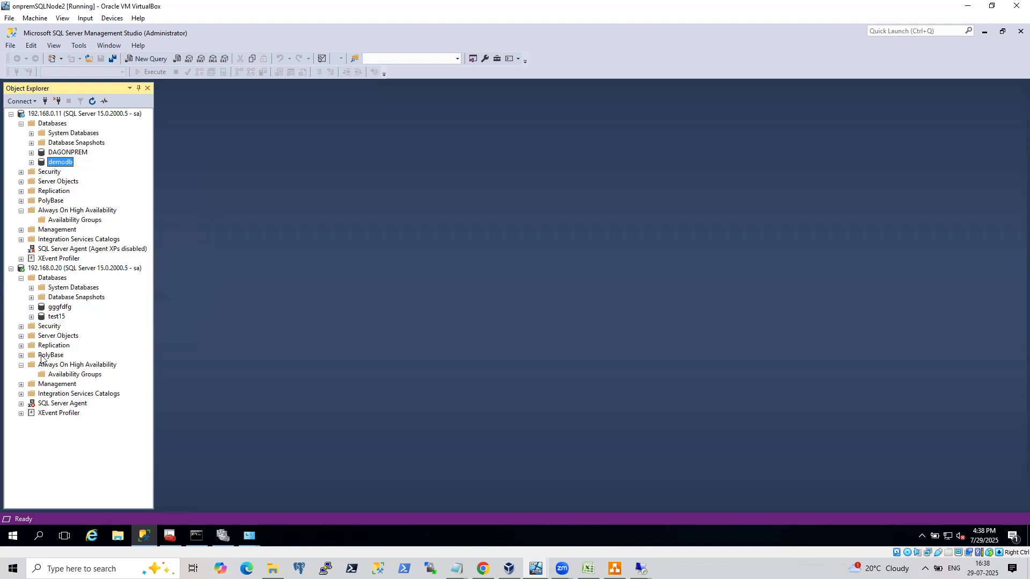
pyautogui.rightClick(85, 221)
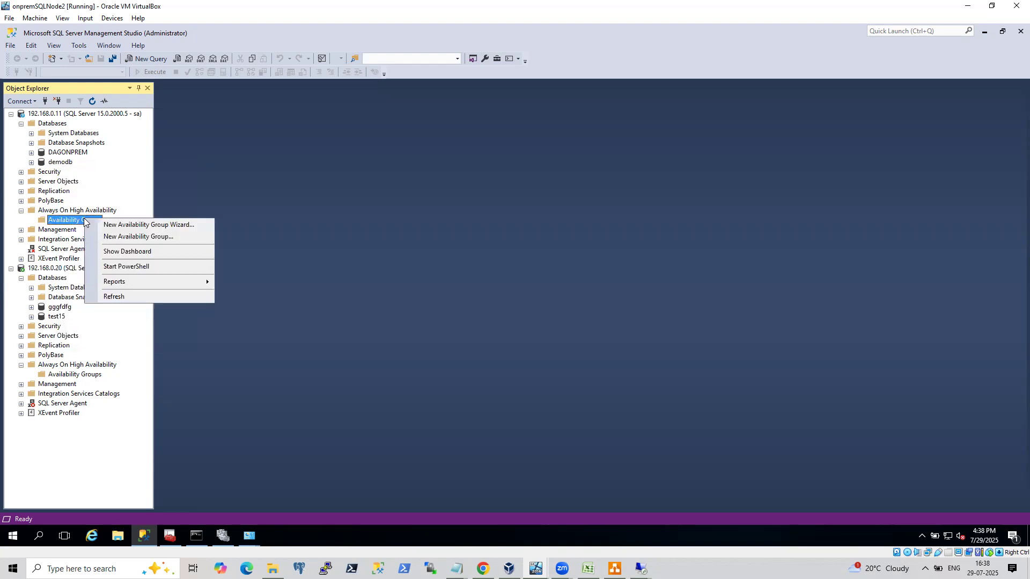
pyautogui.click(122, 226)
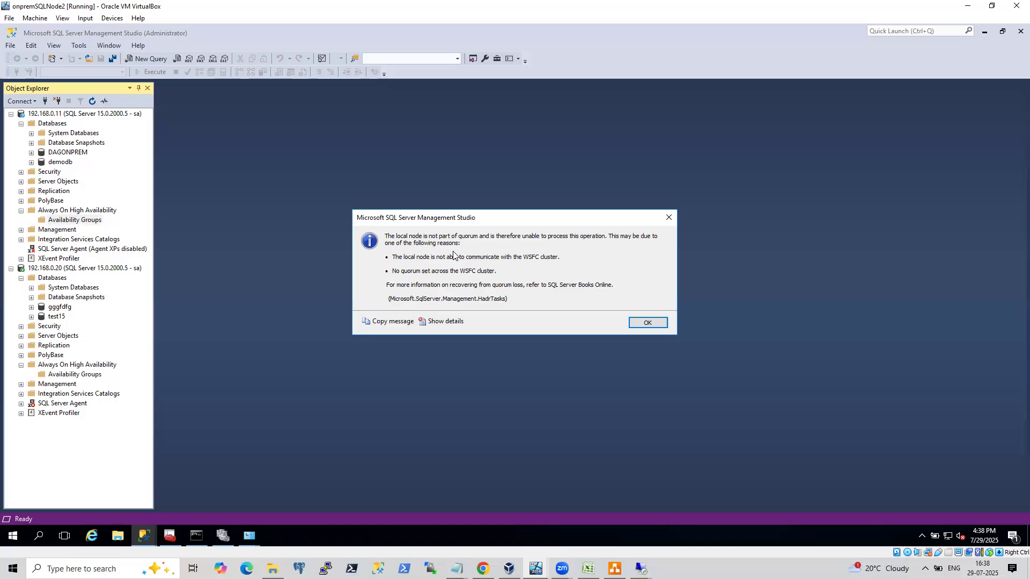
pyautogui.click(634, 324)
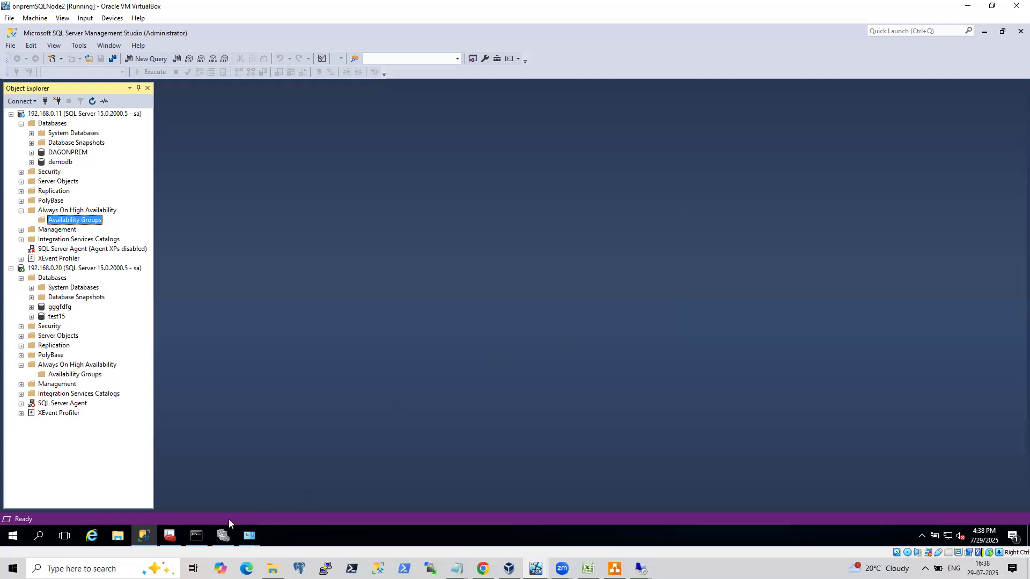
# Switch to SQL Server Configuration Manager, turn Always On Availability Groups off and back on for SQL Server (MSSQLSERVER), and restart the service.
pyautogui.click(170, 535)
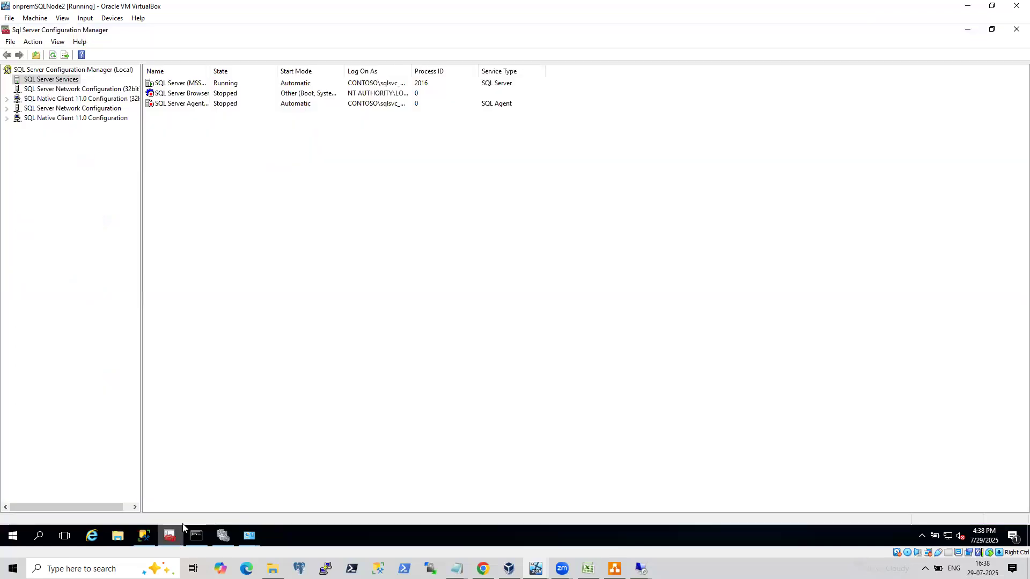
pyautogui.click(196, 84)
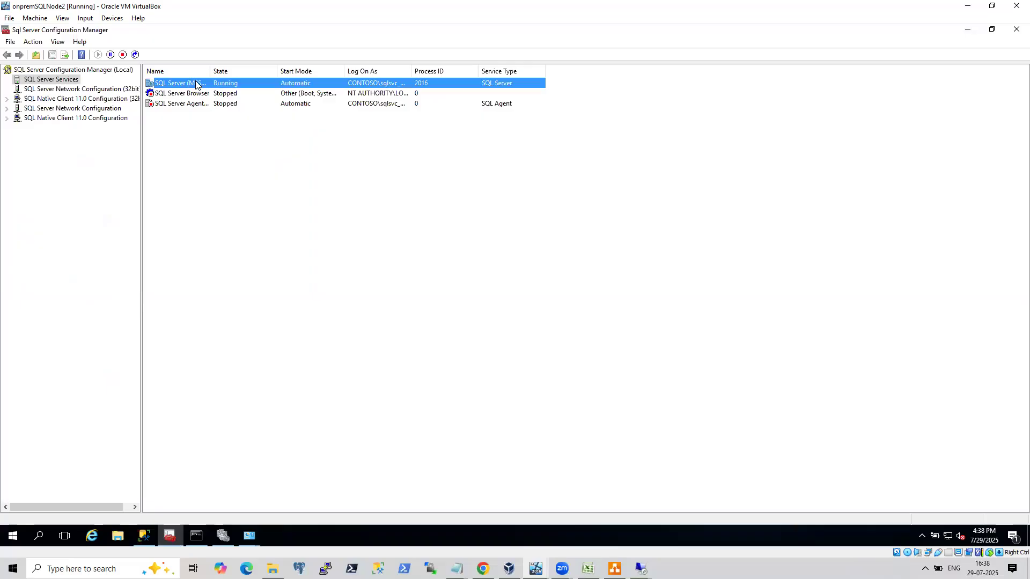
pyautogui.doubleClick(197, 84)
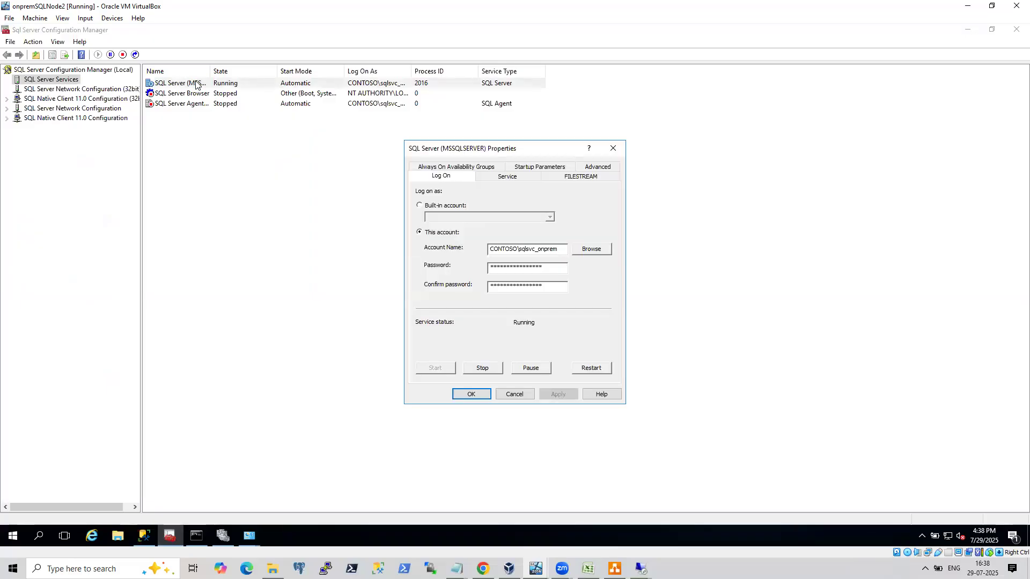
pyautogui.click(456, 166)
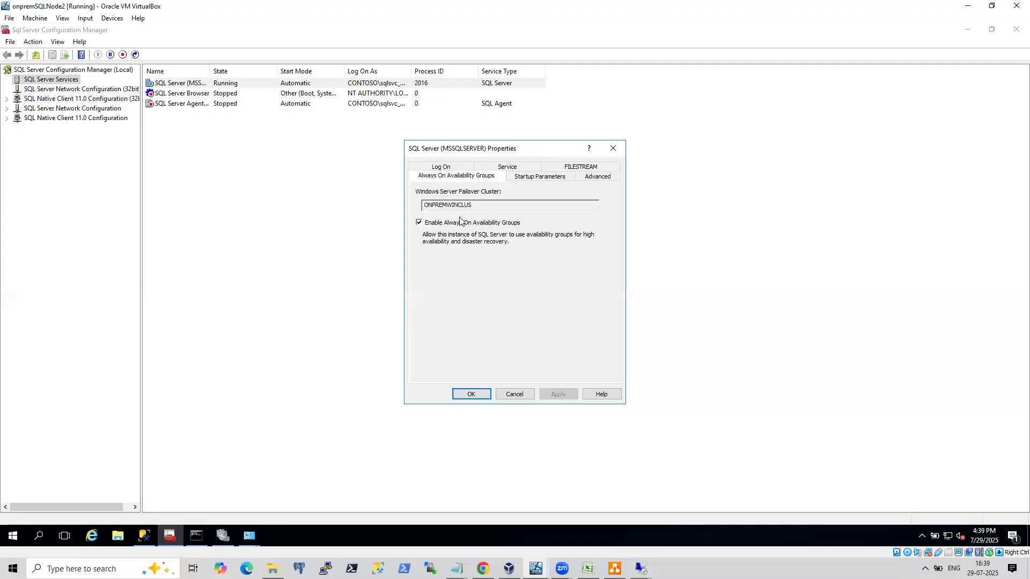
pyautogui.click(419, 222)
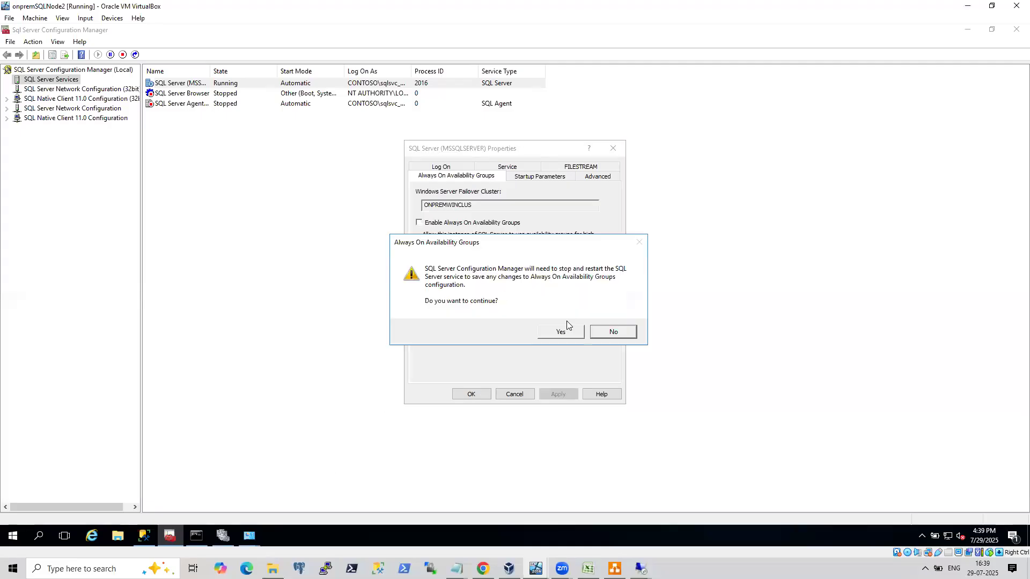
pyautogui.click(562, 332)
pyautogui.click(419, 222)
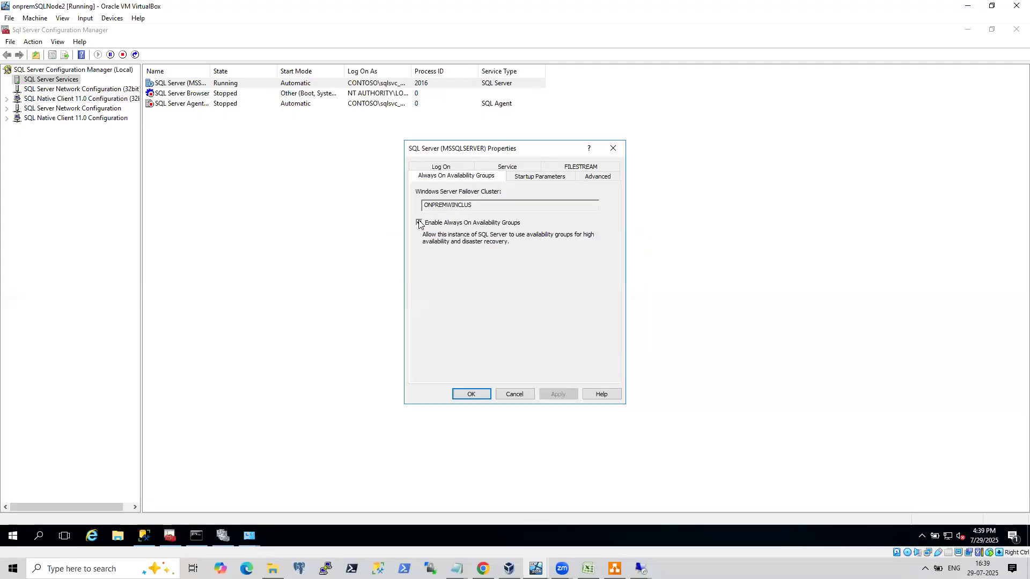
pyautogui.click(481, 395)
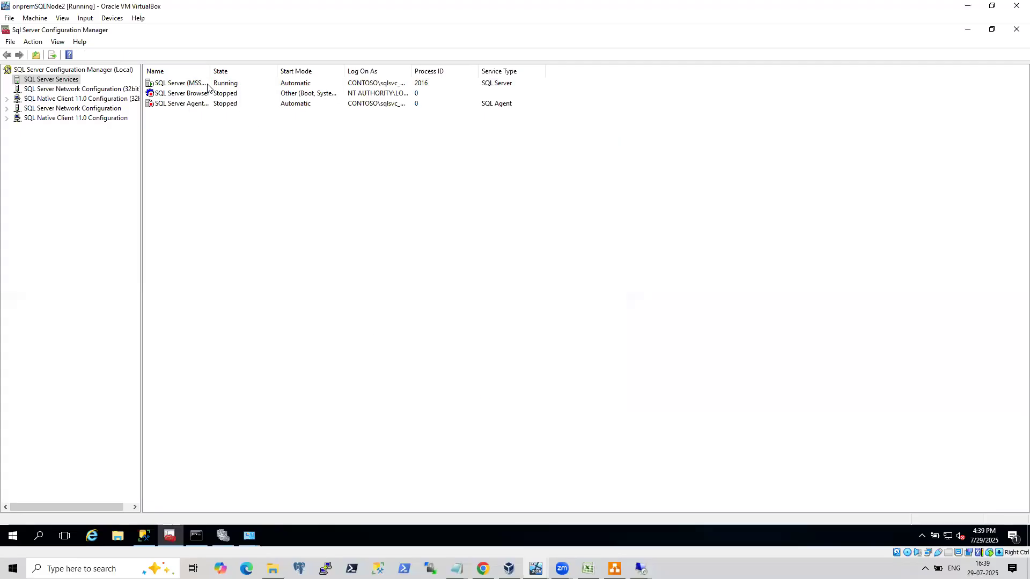
pyautogui.rightClick(194, 83)
pyautogui.click(221, 137)
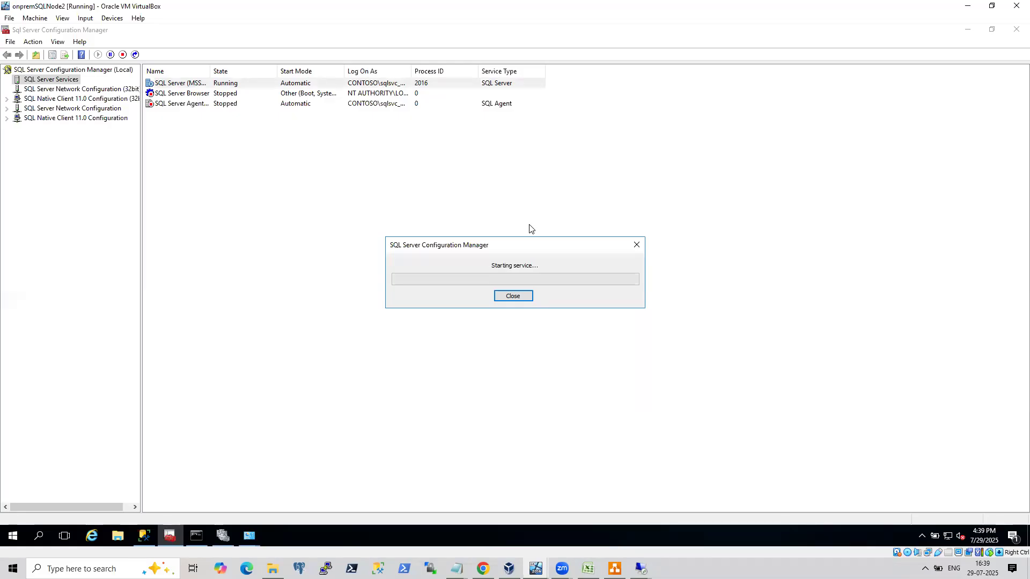
# Retry the New Availability Group Wizard on the 192.168.0.11 server.
pyautogui.click(145, 536)
pyautogui.rightClick(88, 224)
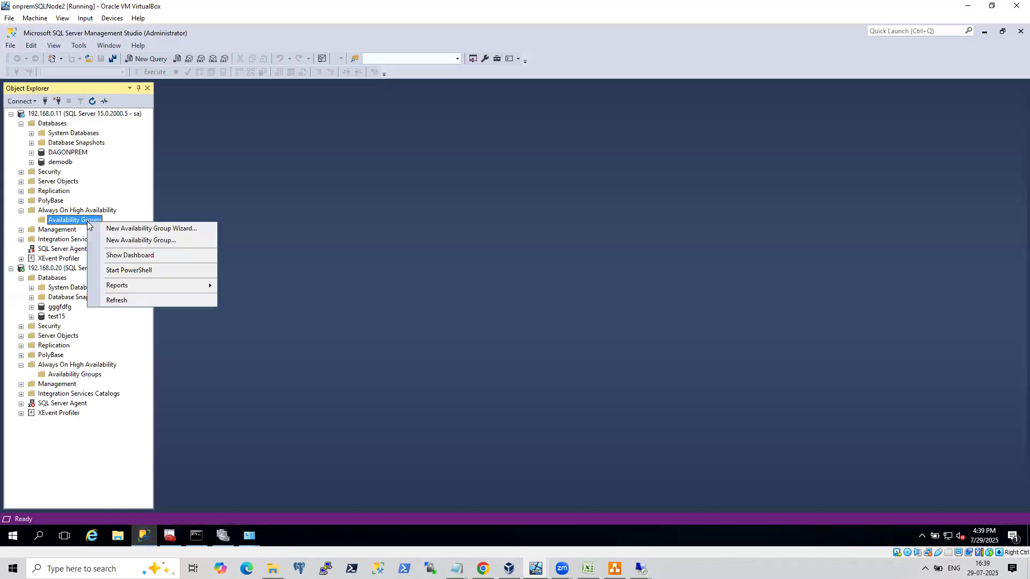
pyautogui.click(112, 229)
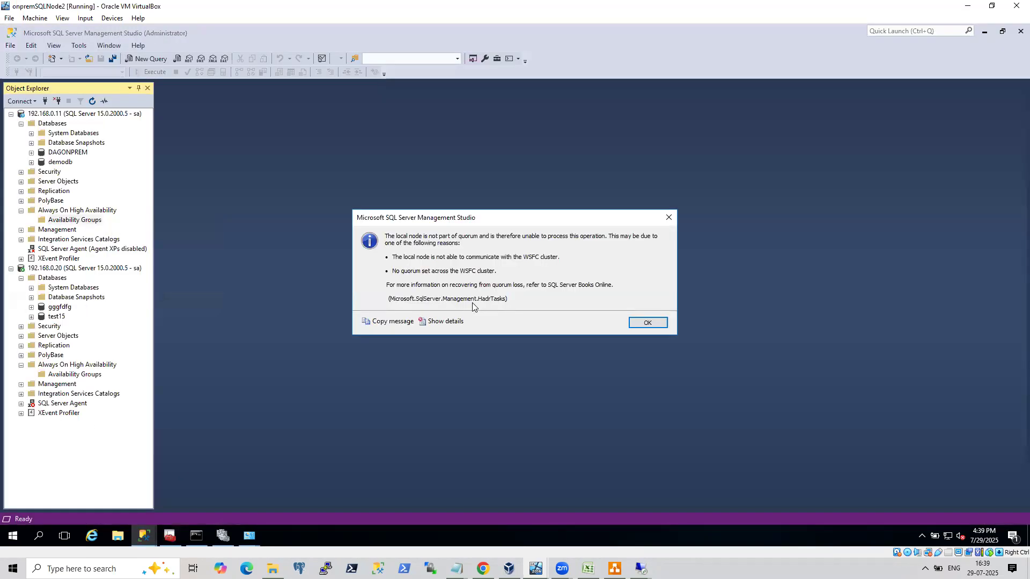
pyautogui.click(646, 323)
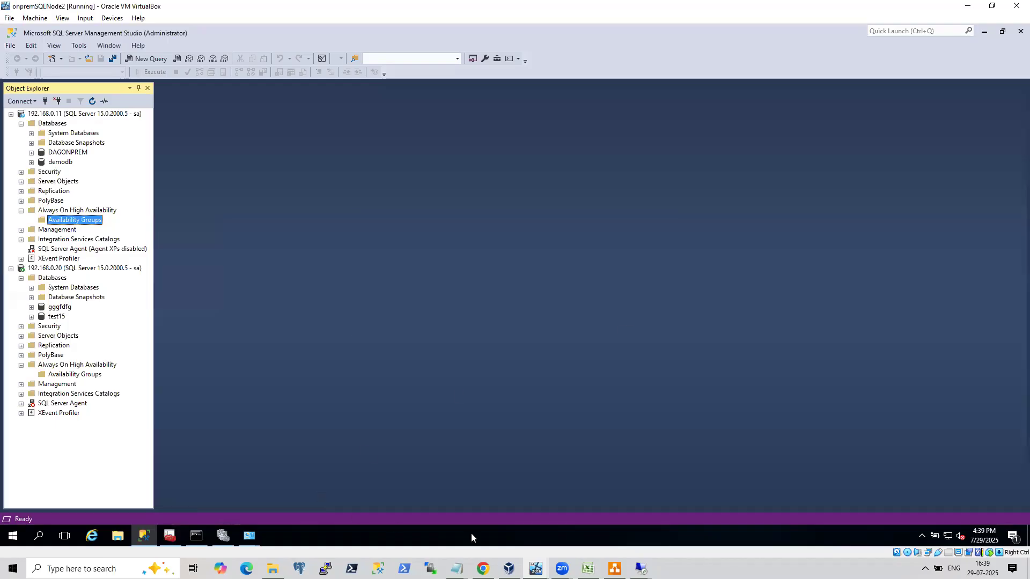
# Switch to the onpremsql VM and disable Always On Availability Groups for the SQL Server (INST1) service.
pyautogui.moveTo(536, 567)
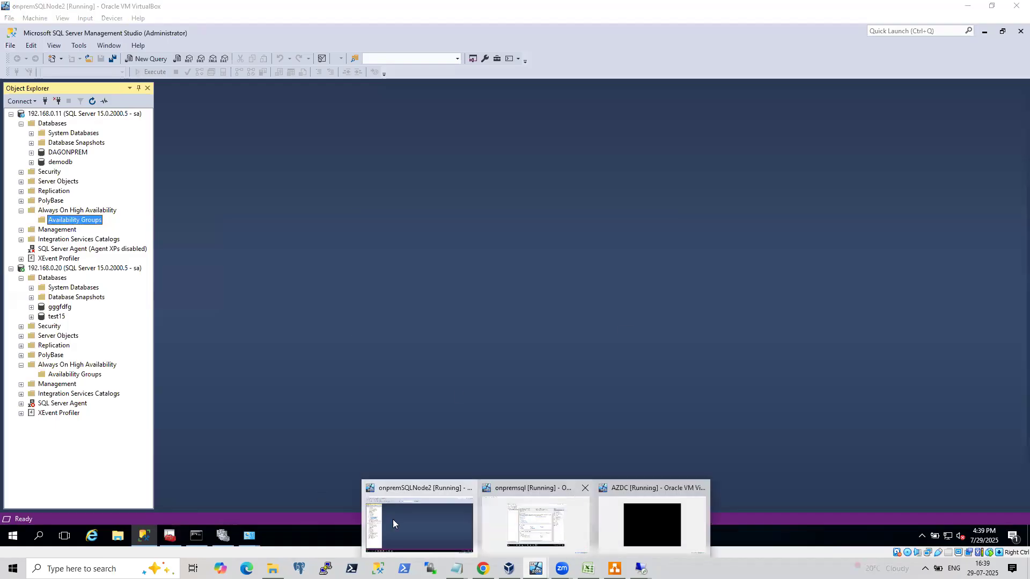
pyautogui.click(531, 523)
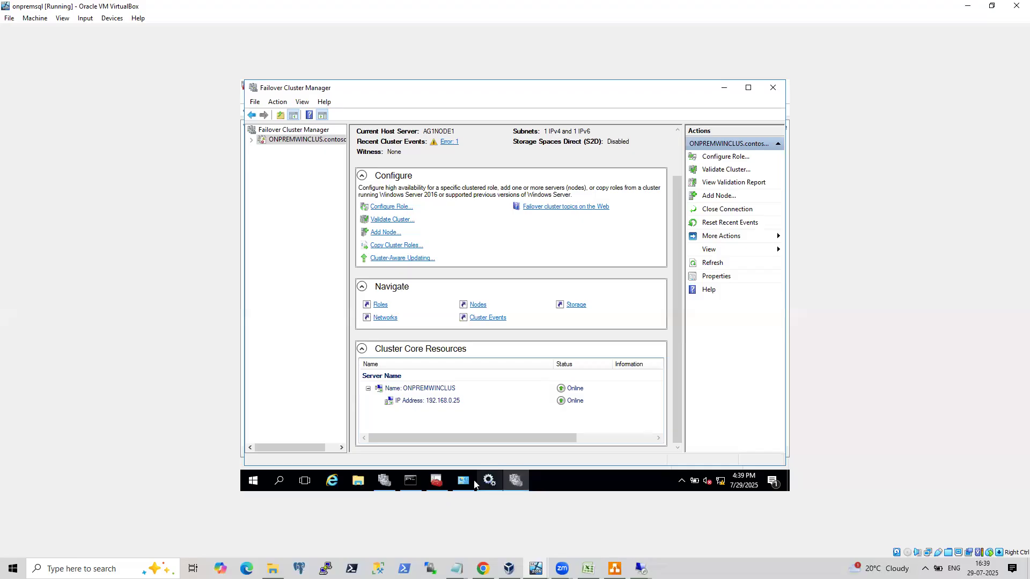
pyautogui.click(435, 484)
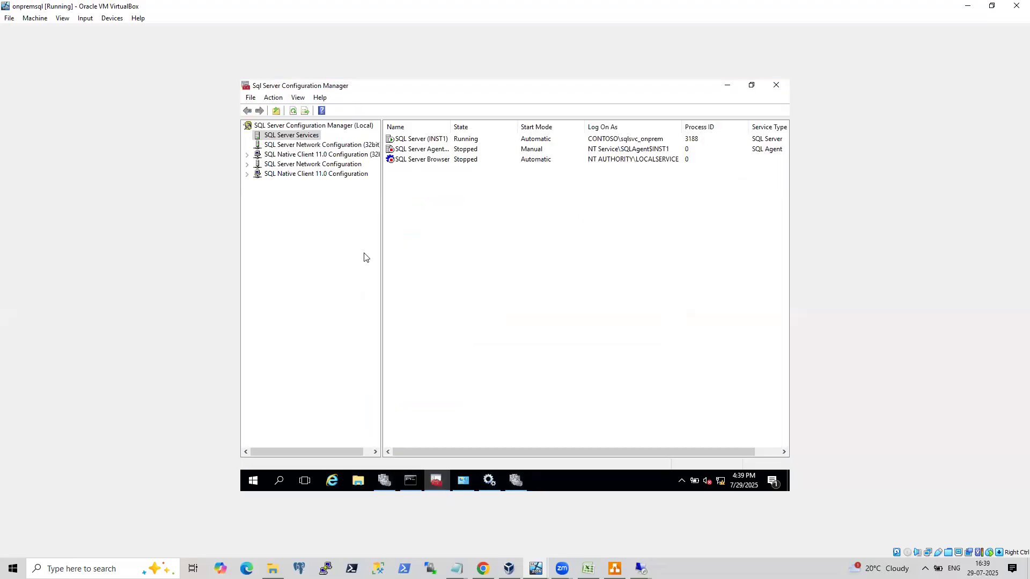
pyautogui.rightClick(422, 139)
pyautogui.click(474, 204)
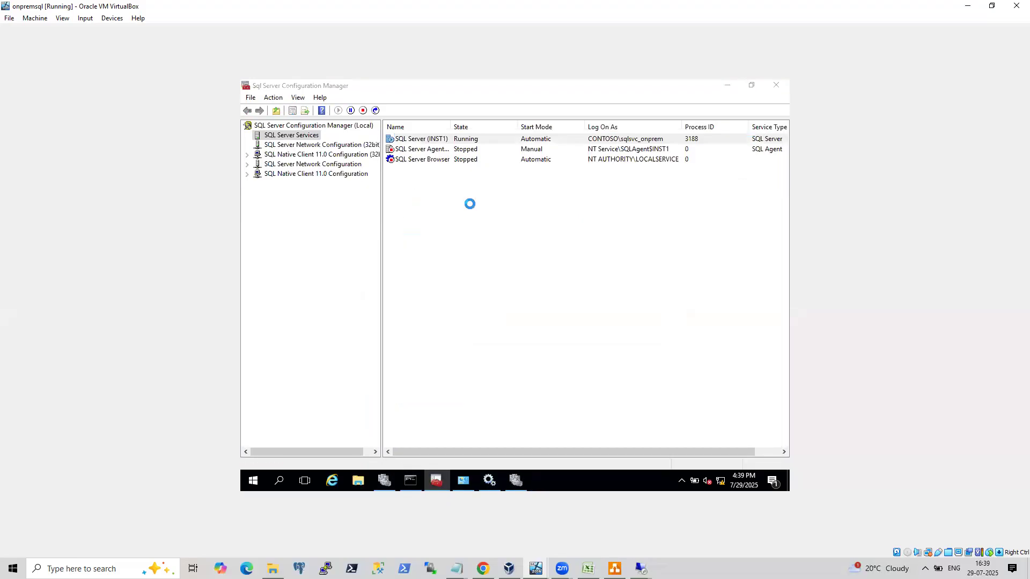
pyautogui.click(459, 168)
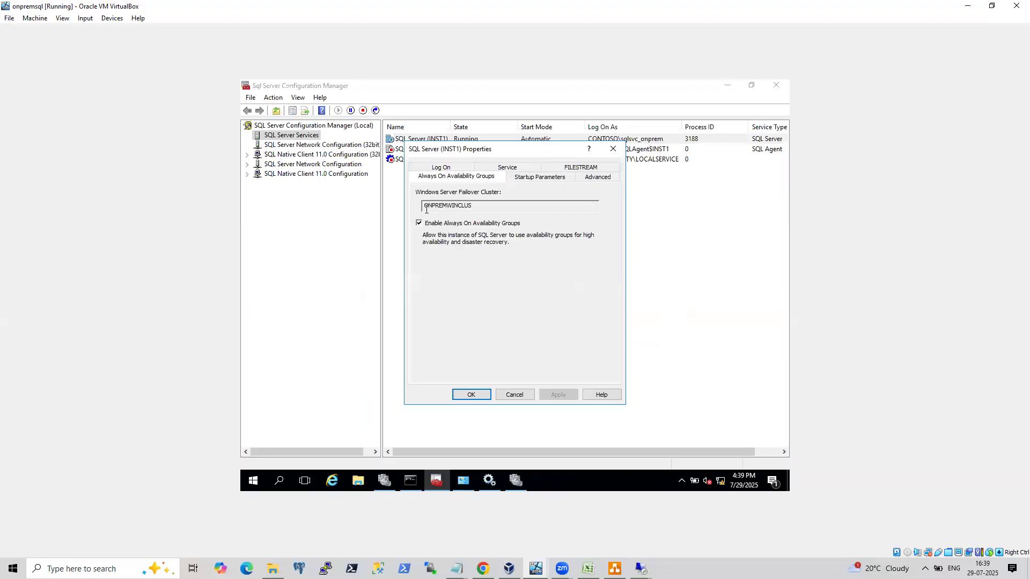
pyautogui.click(419, 223)
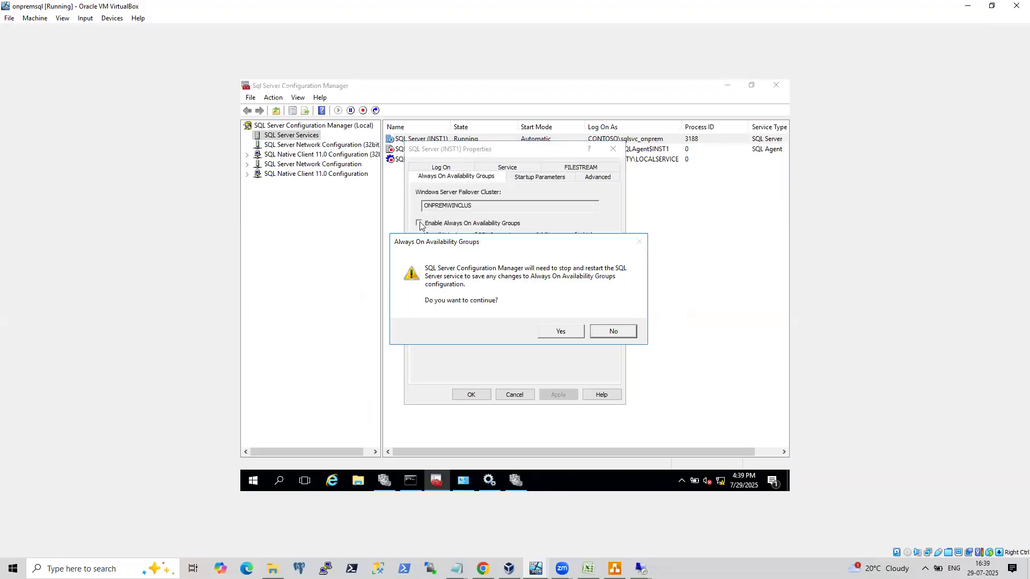
pyautogui.click(580, 333)
pyautogui.click(558, 395)
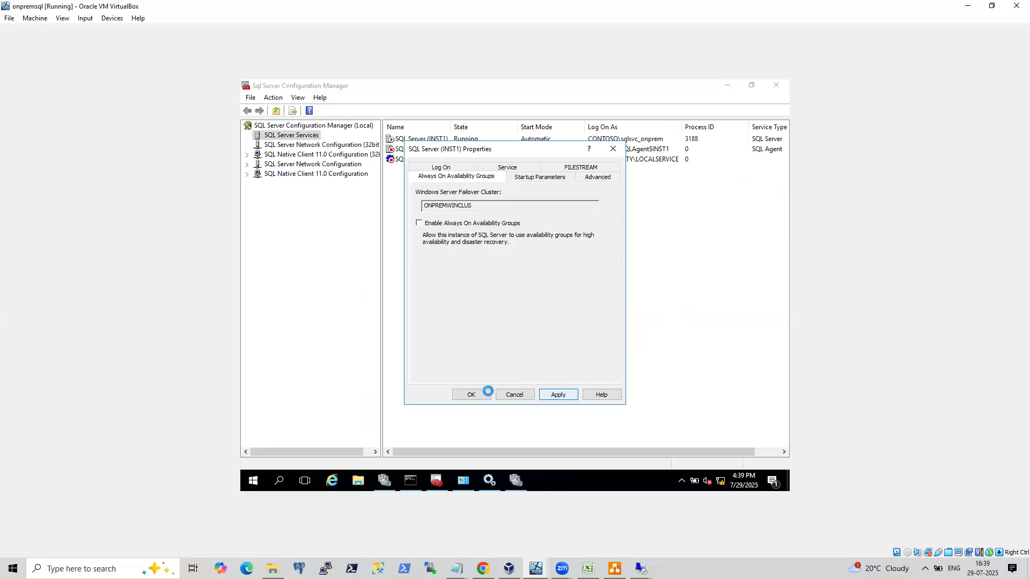
pyautogui.click(472, 394)
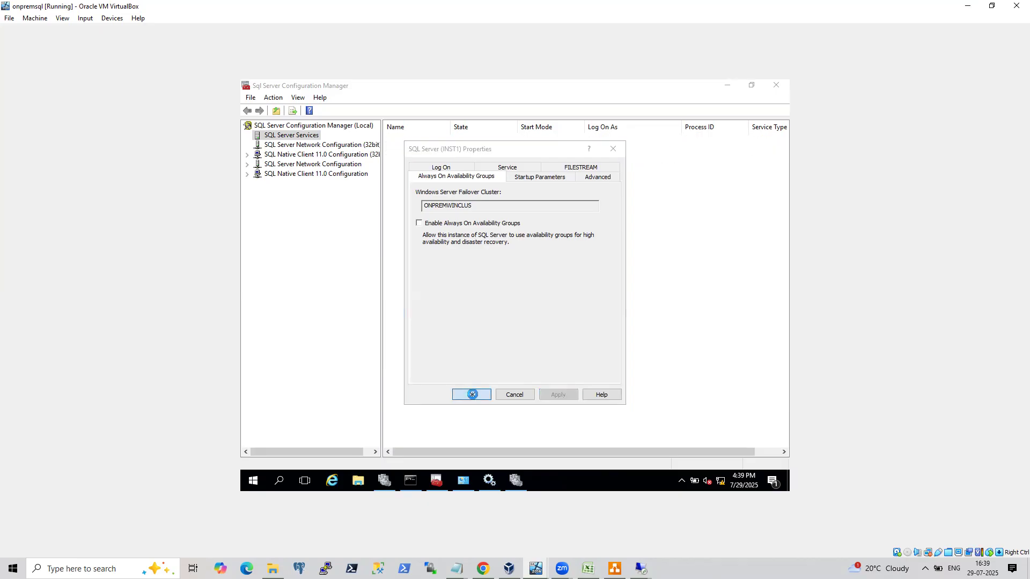
# Re-enable Always On Availability Groups for SQL Server (INST1) and restart the service.
pyautogui.rightClick(411, 141)
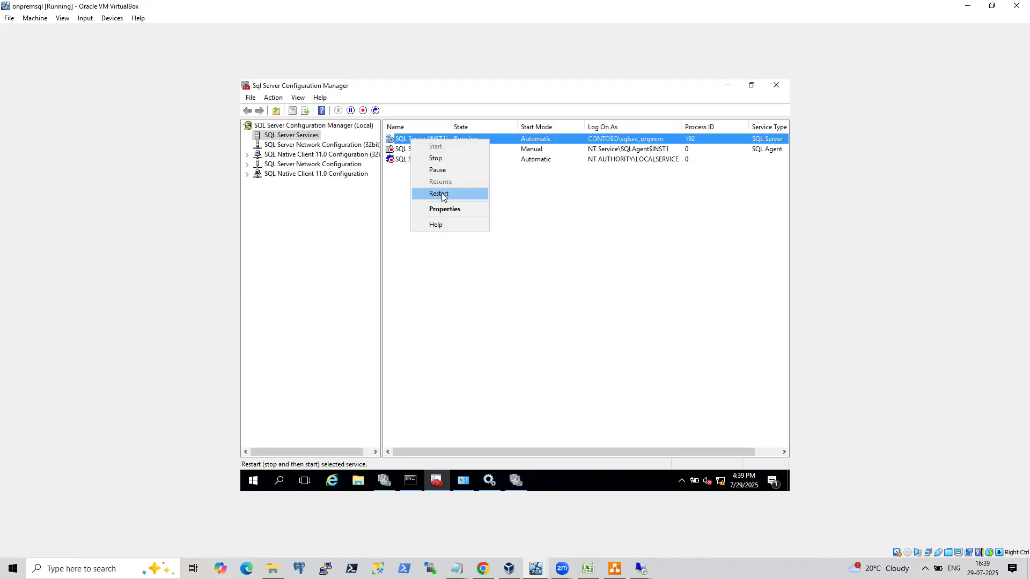
pyautogui.click(445, 210)
pyautogui.click(453, 167)
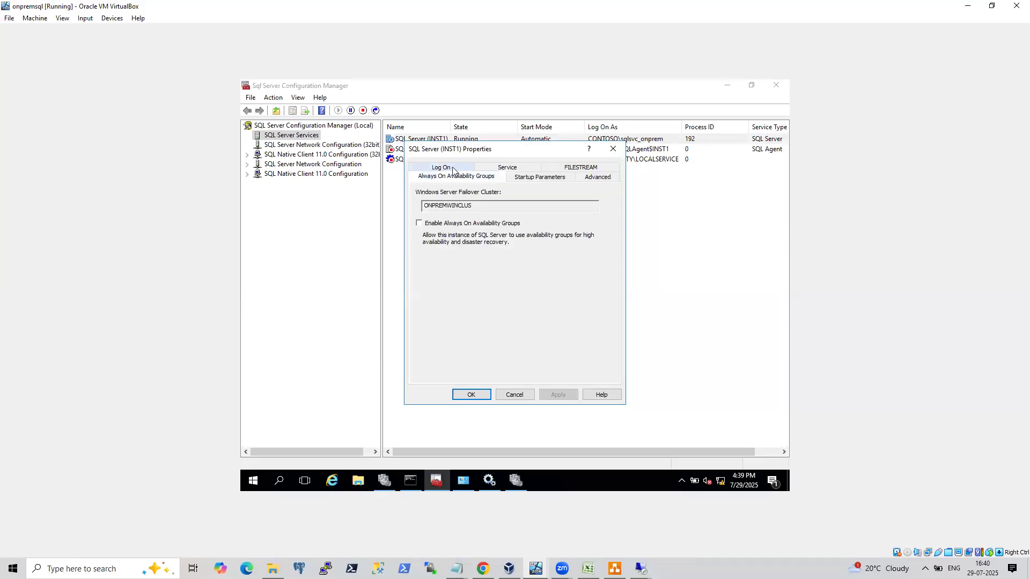
pyautogui.click(419, 223)
pyautogui.click(471, 395)
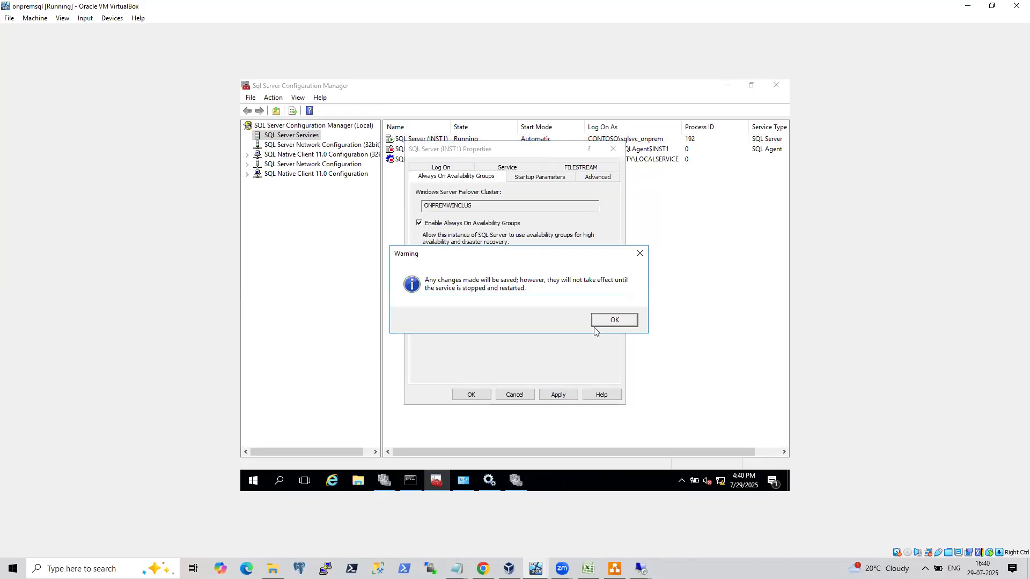
pyautogui.click(611, 320)
pyautogui.click(499, 395)
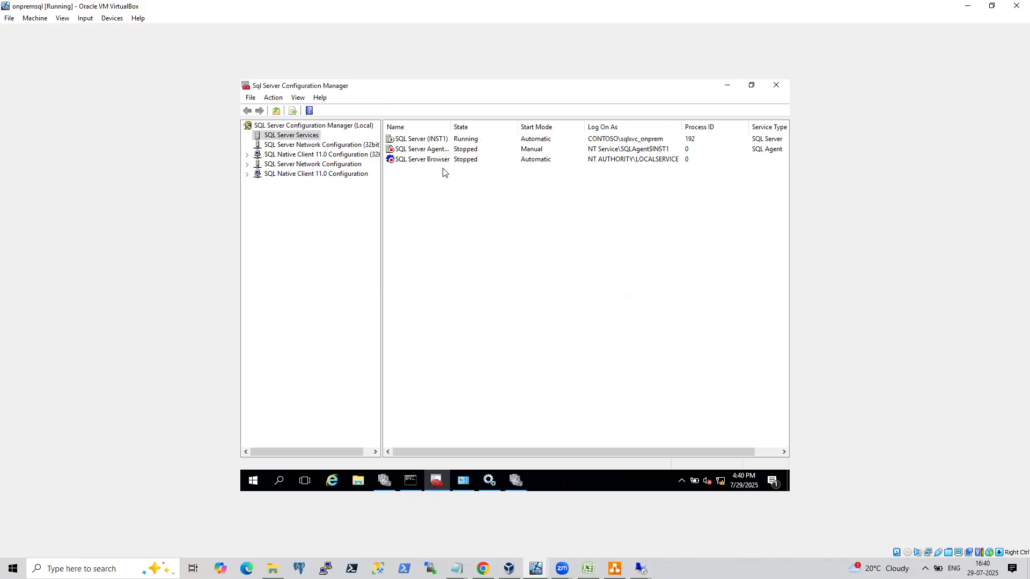
pyautogui.rightClick(430, 140)
pyautogui.click(457, 193)
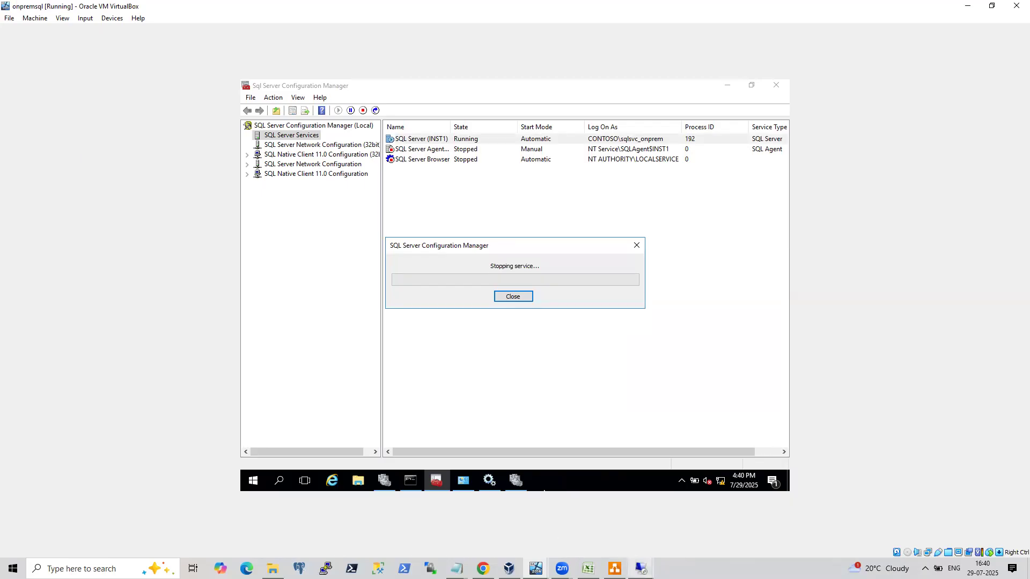
pyautogui.click(641, 568)
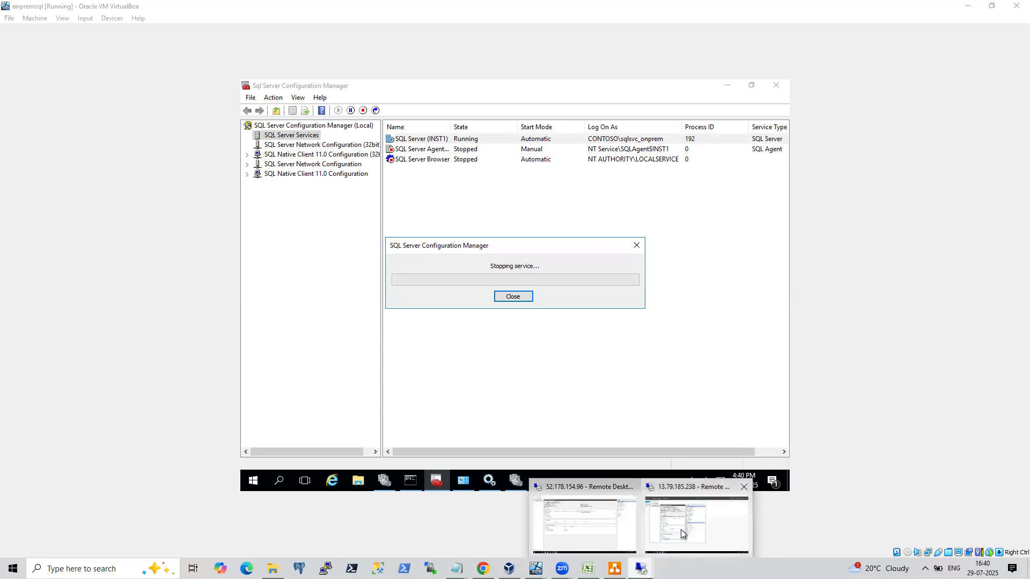
pyautogui.click(696, 520)
pyautogui.click(299, 520)
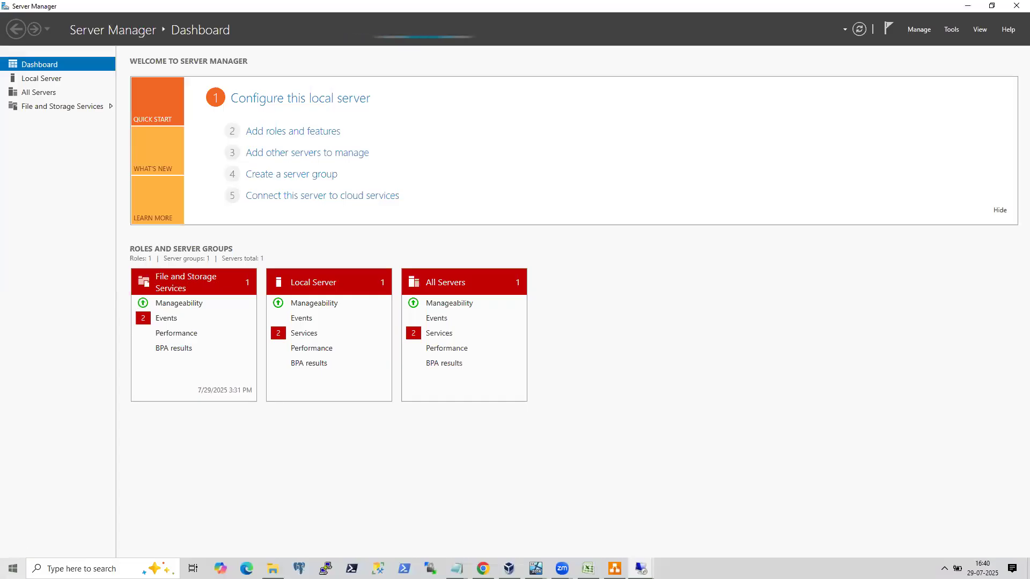
pyautogui.click(12, 569)
pyautogui.click(591, 440)
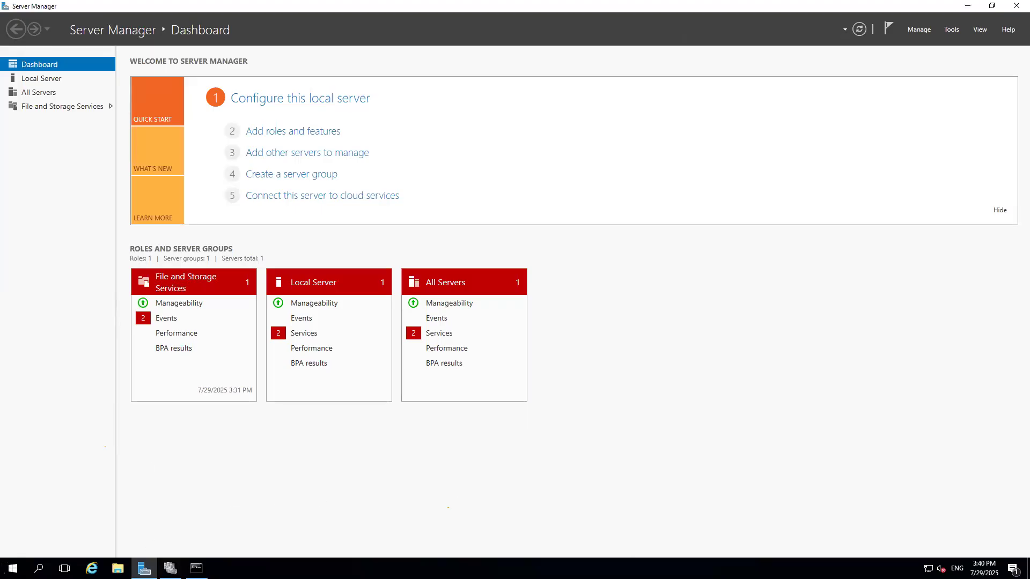
pyautogui.click(12, 568)
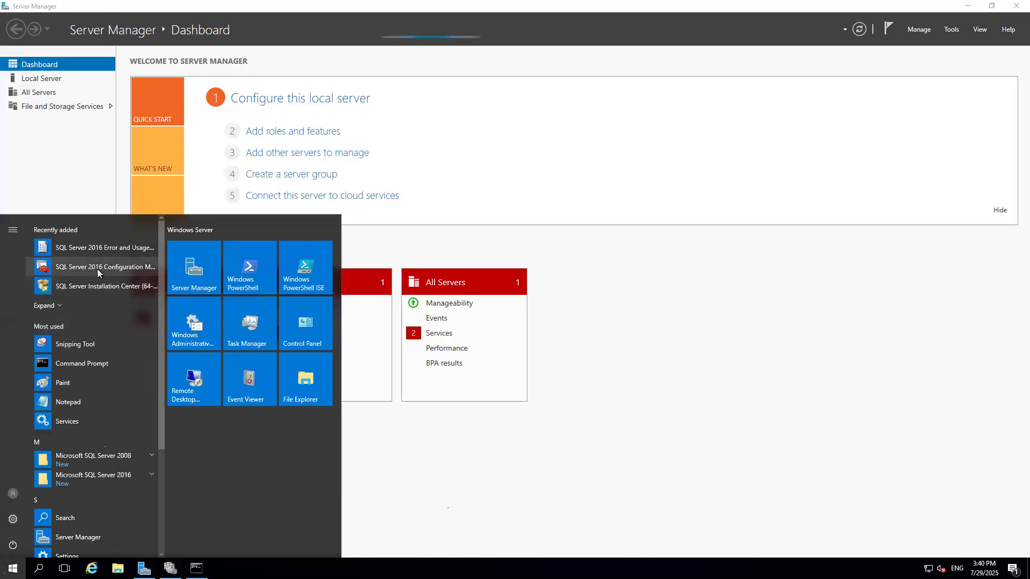
pyautogui.click(92, 471)
pyautogui.click(557, 217)
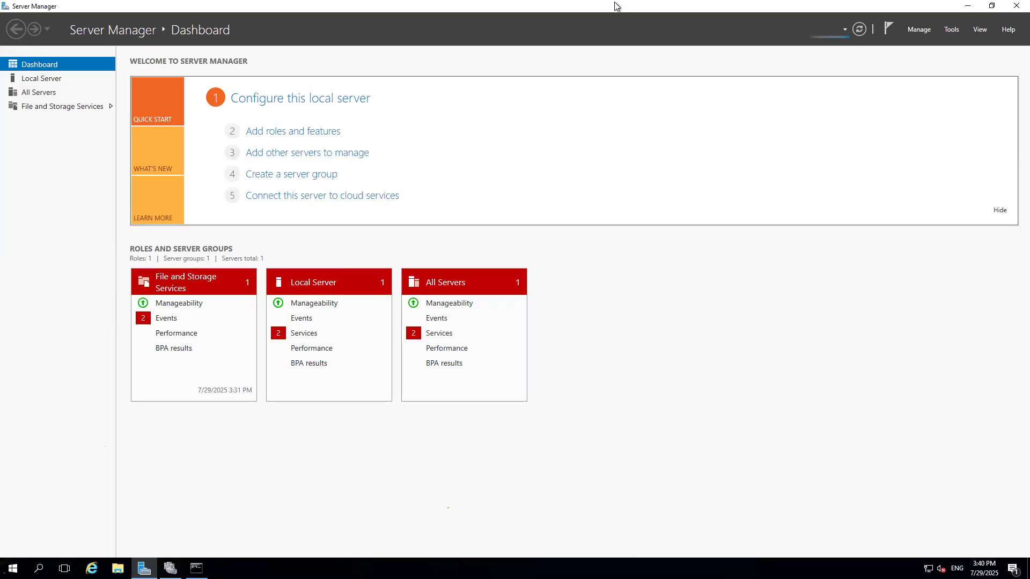
# Switch to the onpremSQLNode2 VM and start the New Availability Group Wizard on the 192.168.0.11 server.
pyautogui.click(622, 8)
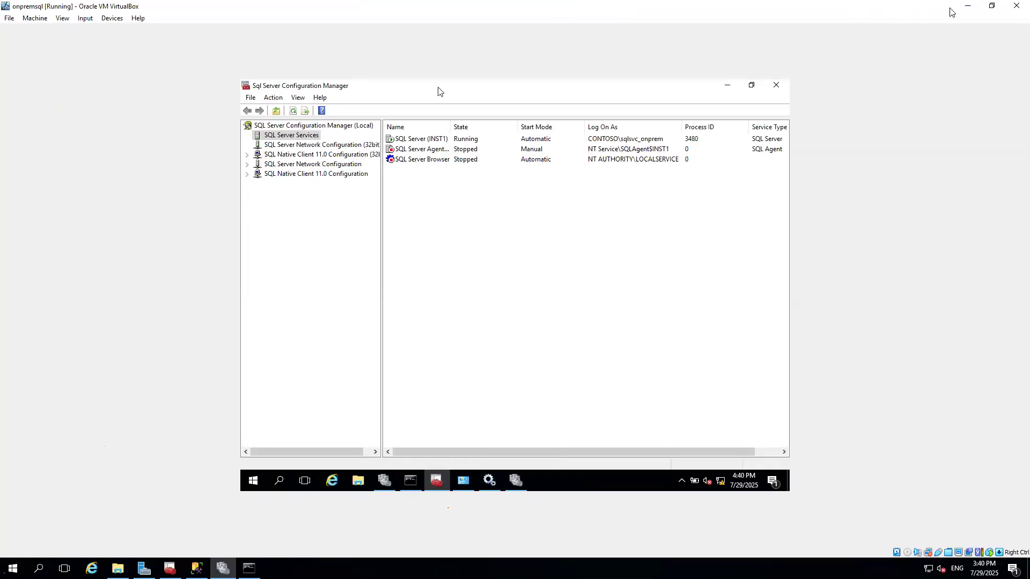
pyautogui.click(967, 5)
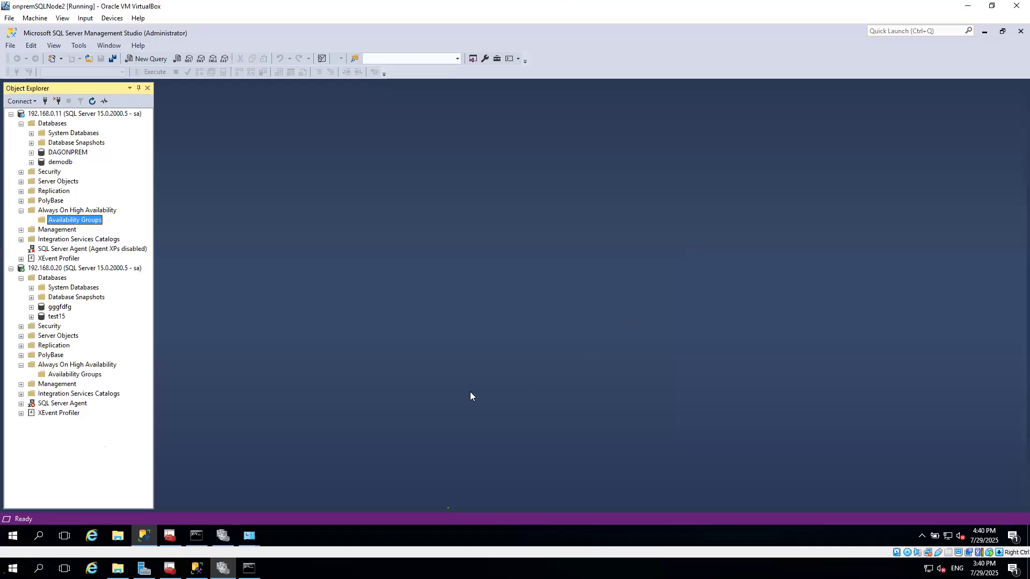
pyautogui.rightClick(74, 223)
pyautogui.click(112, 225)
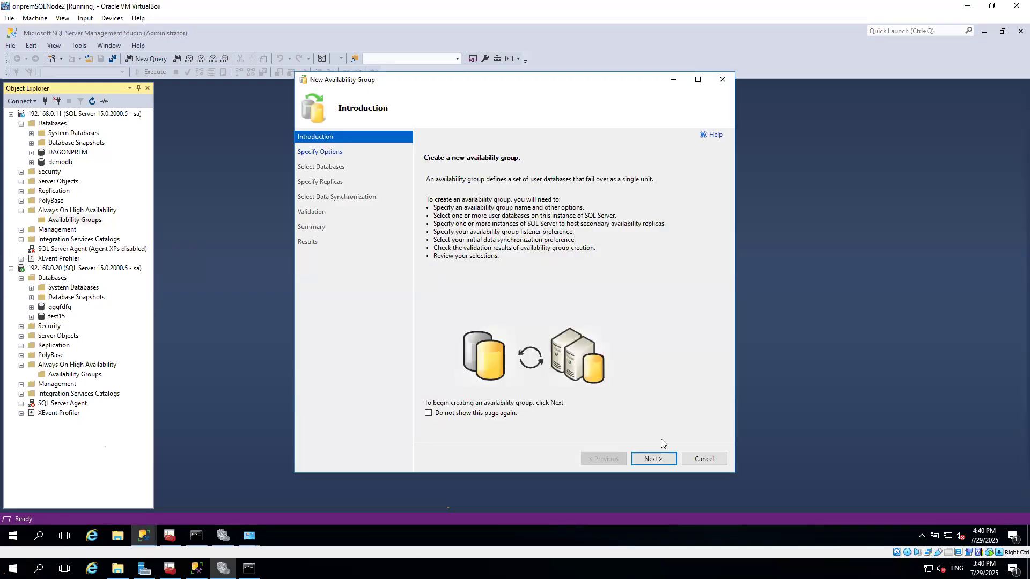
pyautogui.click(652, 458)
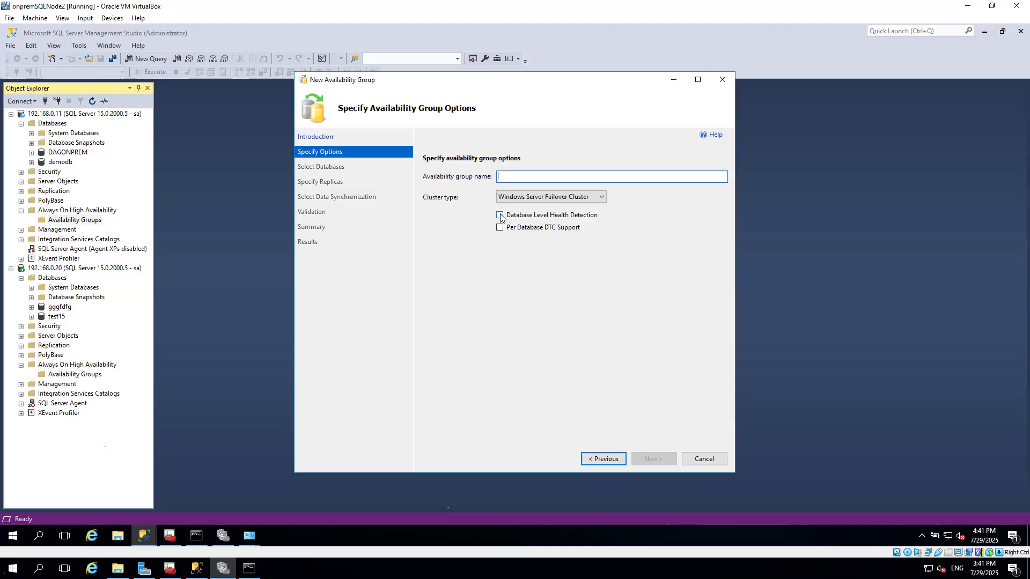
# Name the availability group onpremAG and continue.
pyautogui.write('onpremAG')
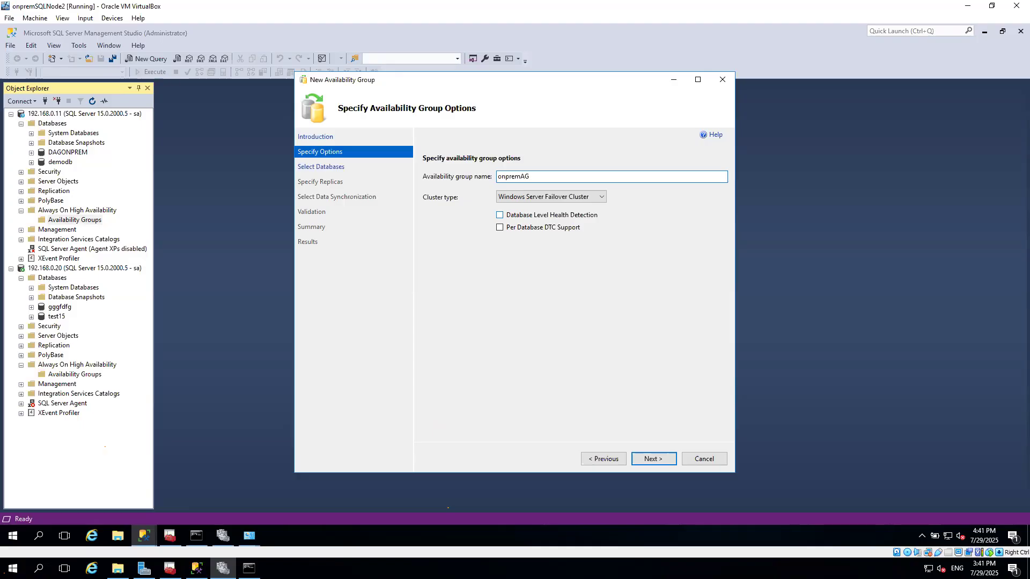
pyautogui.click(649, 459)
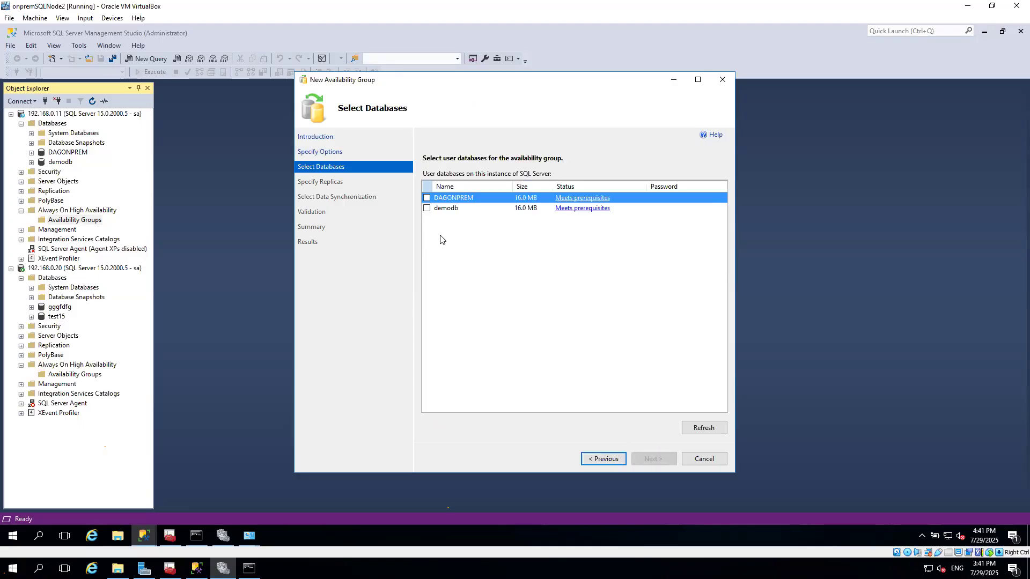
# Select the demodb database for the availability group and continue.
pyautogui.click(427, 208)
pyautogui.click(653, 459)
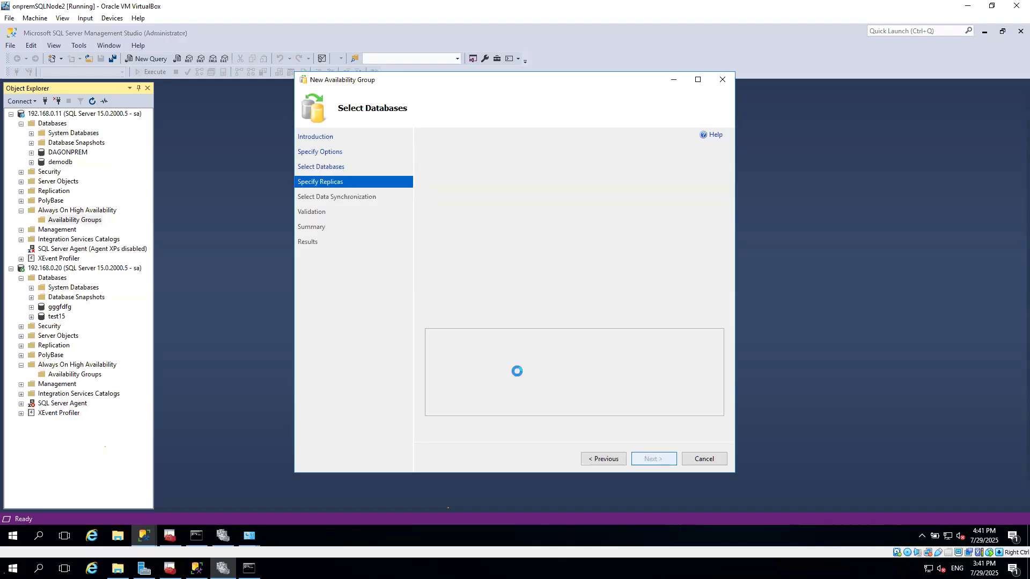
# Try to add 192.168.0.20 as a secondary replica by entering the sa login password.
pyautogui.click(475, 318)
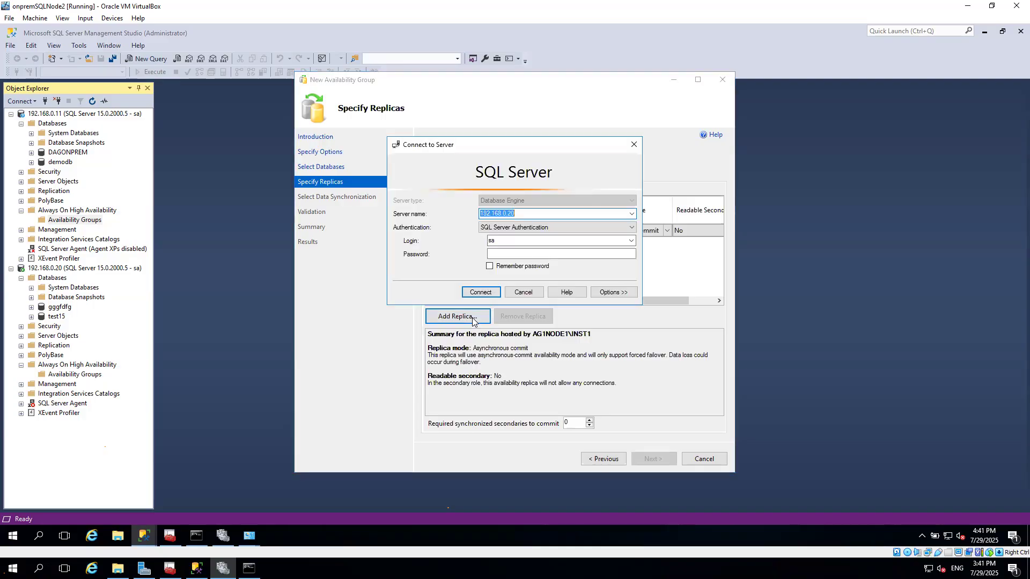
pyautogui.click(515, 254)
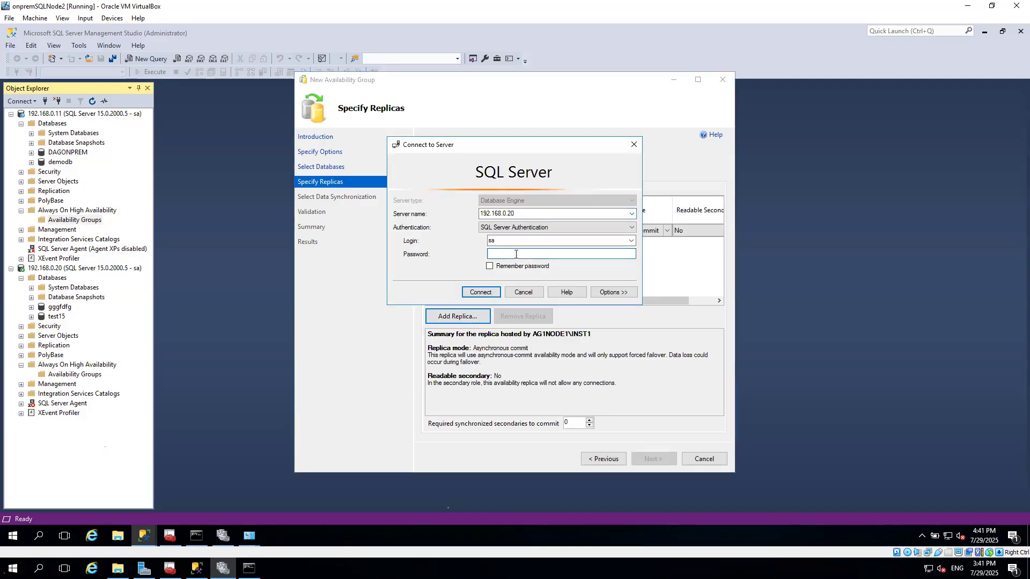
pyautogui.write('*********')
pyautogui.press('Return')
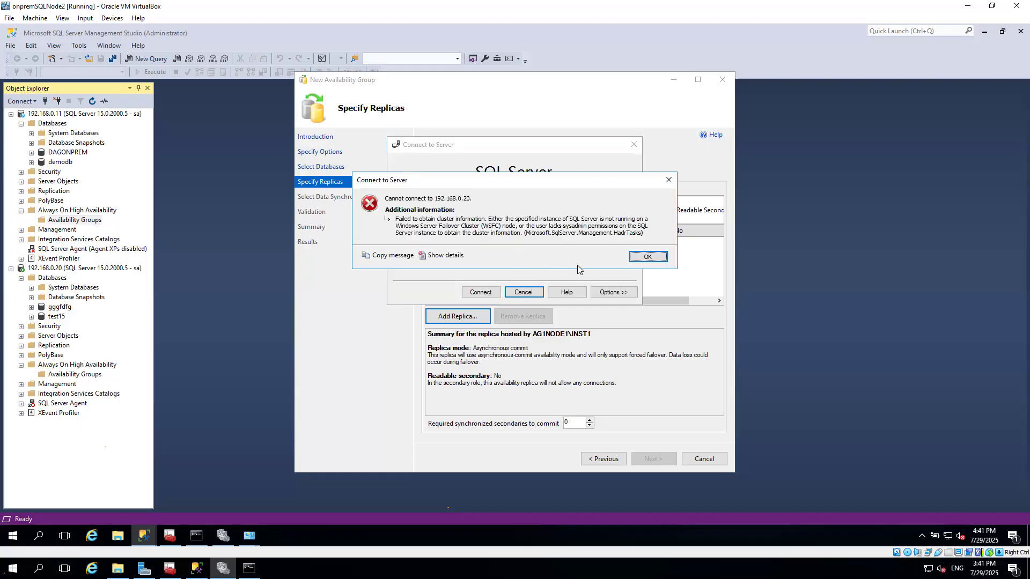
pyautogui.click(647, 257)
pyautogui.click(524, 292)
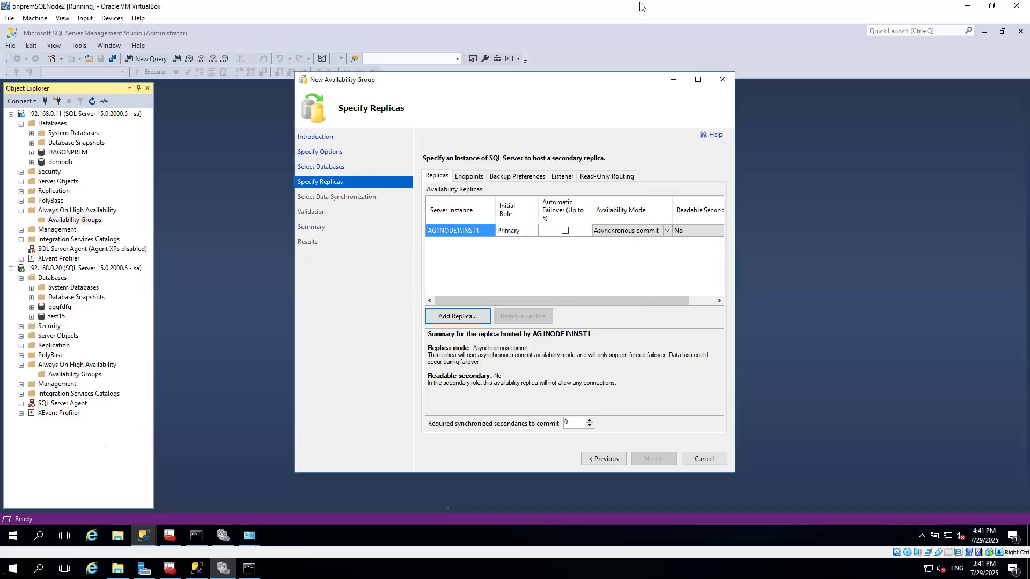
# Switch to SQL Server Configuration Manager and disable Always On Availability Groups for SQL Server (MSSQLSERVER).
pyautogui.click(465, 317)
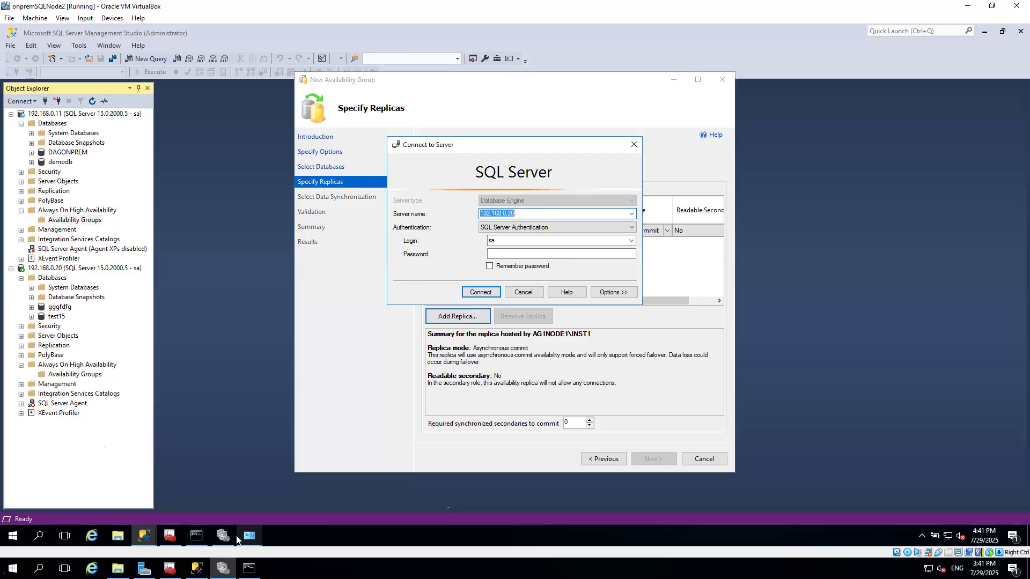
pyautogui.click(169, 536)
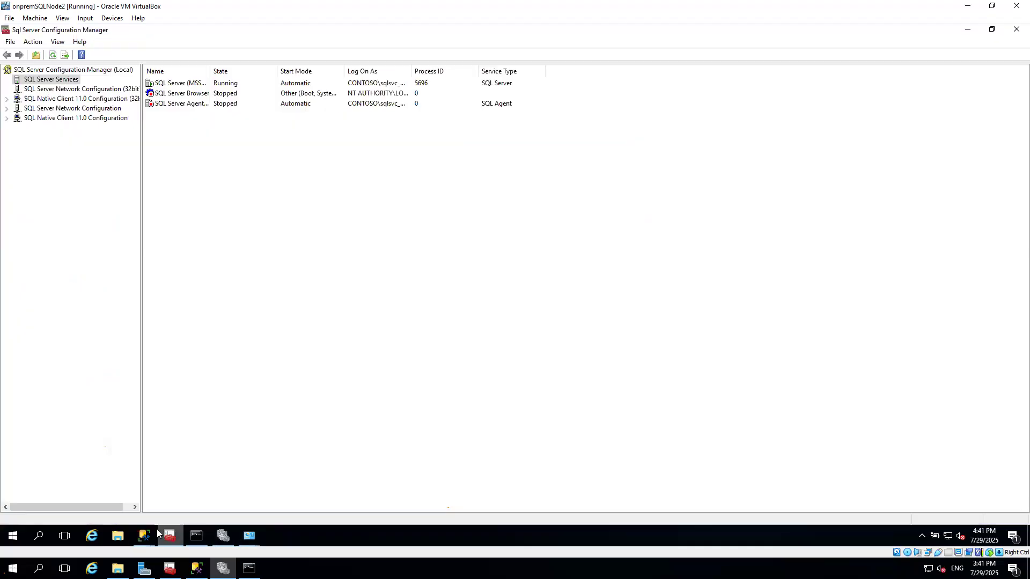
pyautogui.rightClick(171, 83)
pyautogui.click(204, 151)
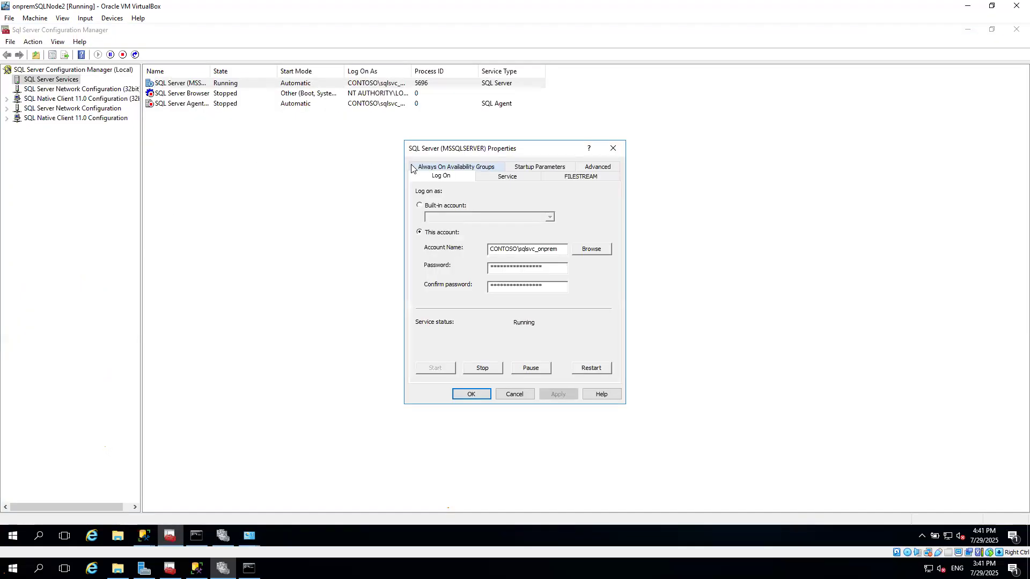
pyautogui.click(442, 168)
pyautogui.click(419, 222)
pyautogui.click(578, 334)
pyautogui.click(560, 395)
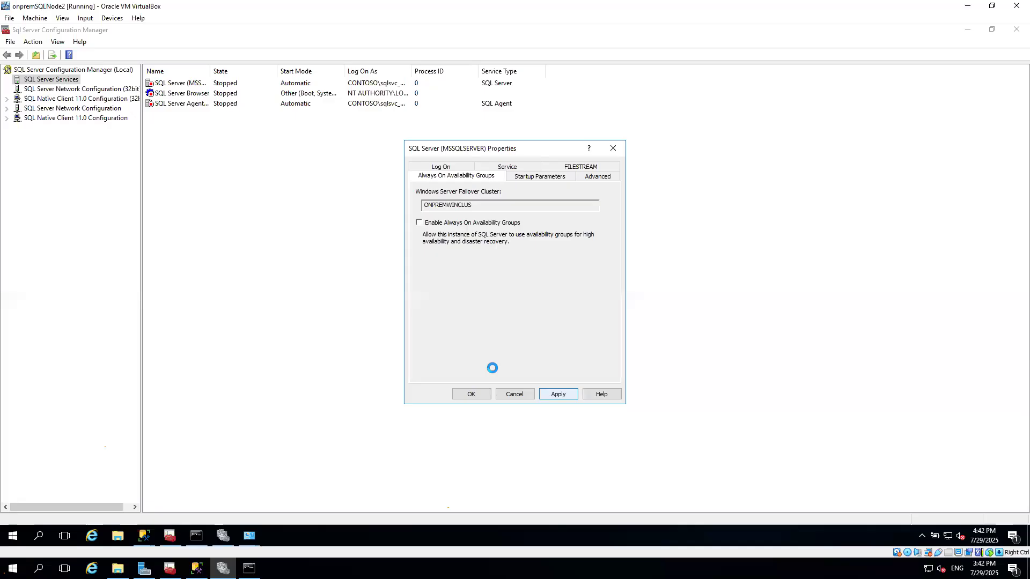
pyautogui.click(471, 394)
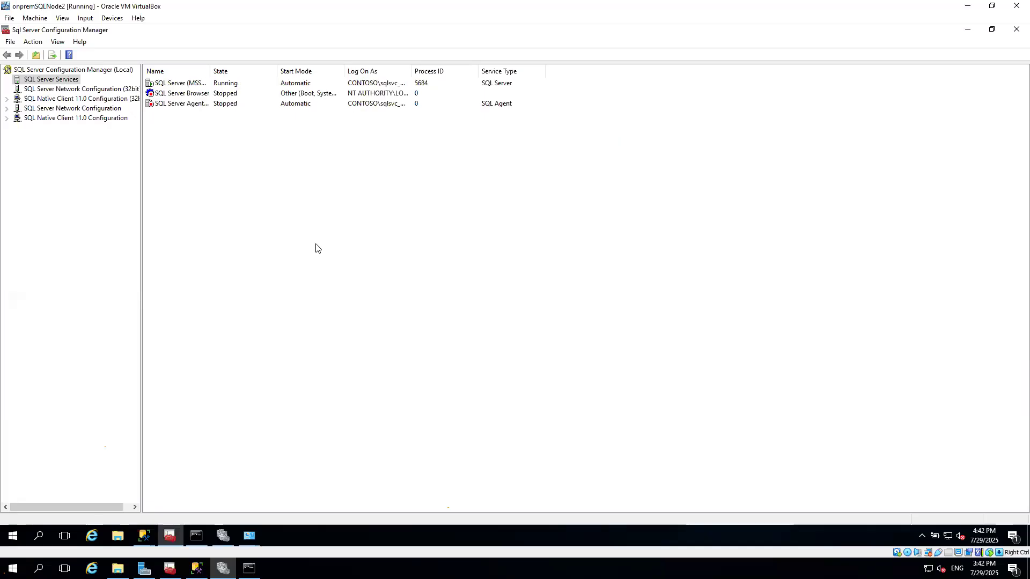
# Re-enable Always On Availability Groups for SQL Server (MSSQLSERVER) and restart the service.
pyautogui.click(216, 154)
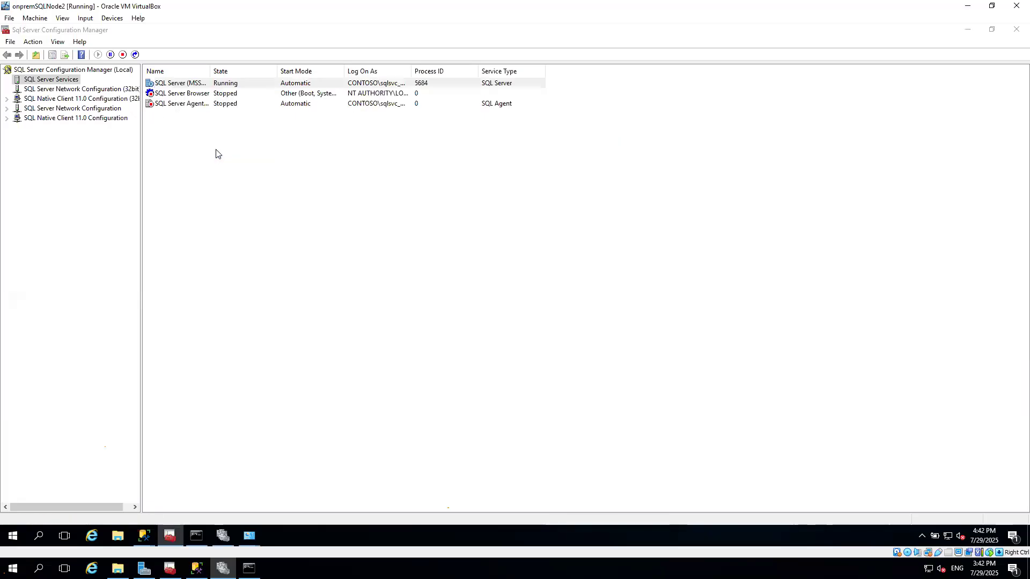
pyautogui.click(460, 167)
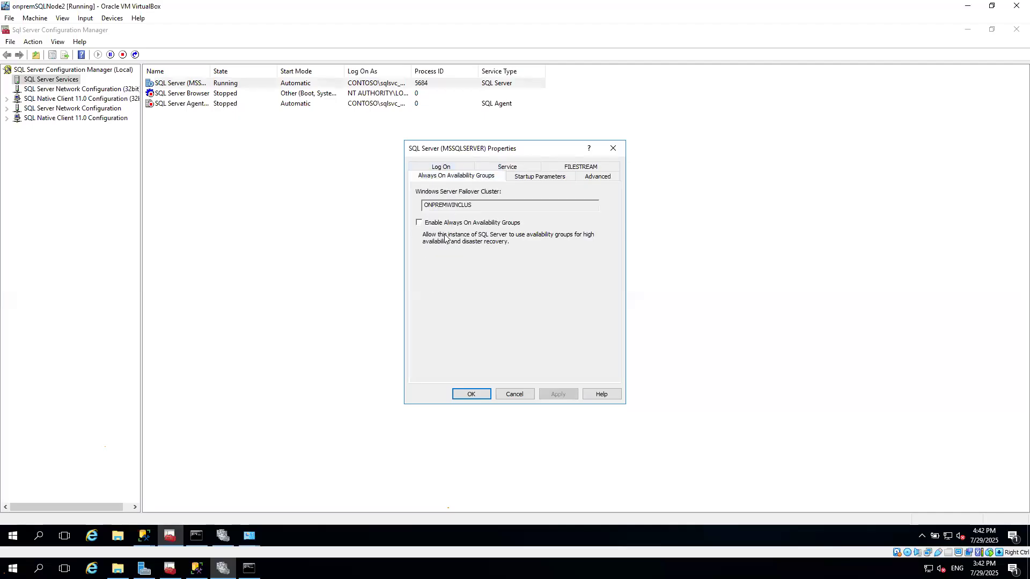
pyautogui.click(418, 223)
pyautogui.click(568, 393)
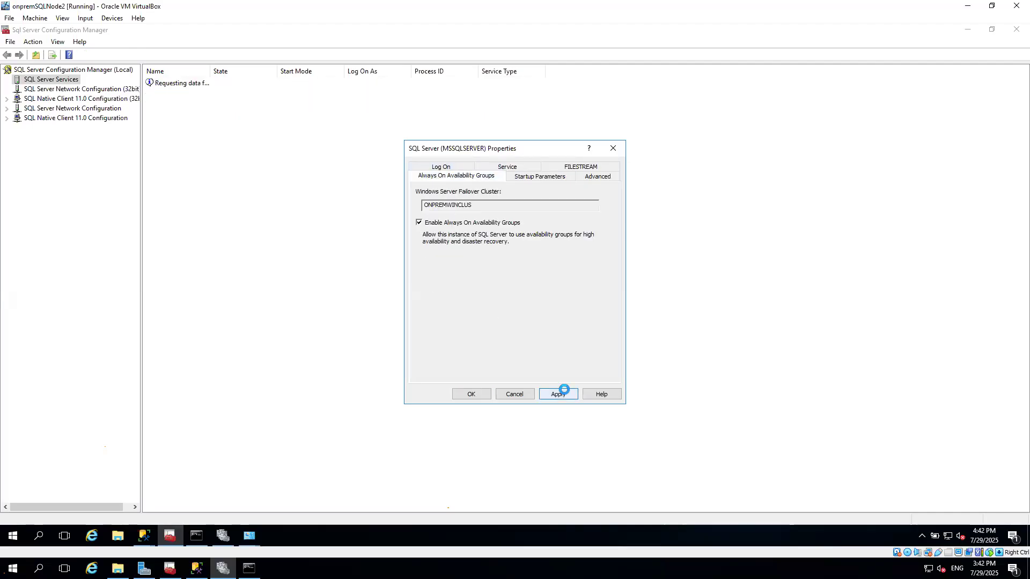
pyautogui.click(613, 321)
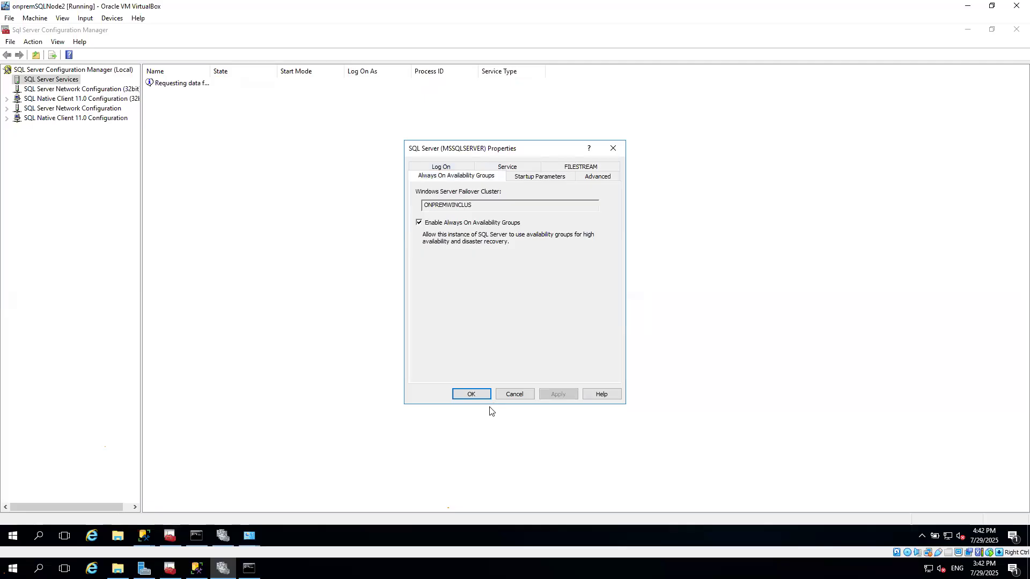
pyautogui.click(472, 393)
pyautogui.rightClick(198, 85)
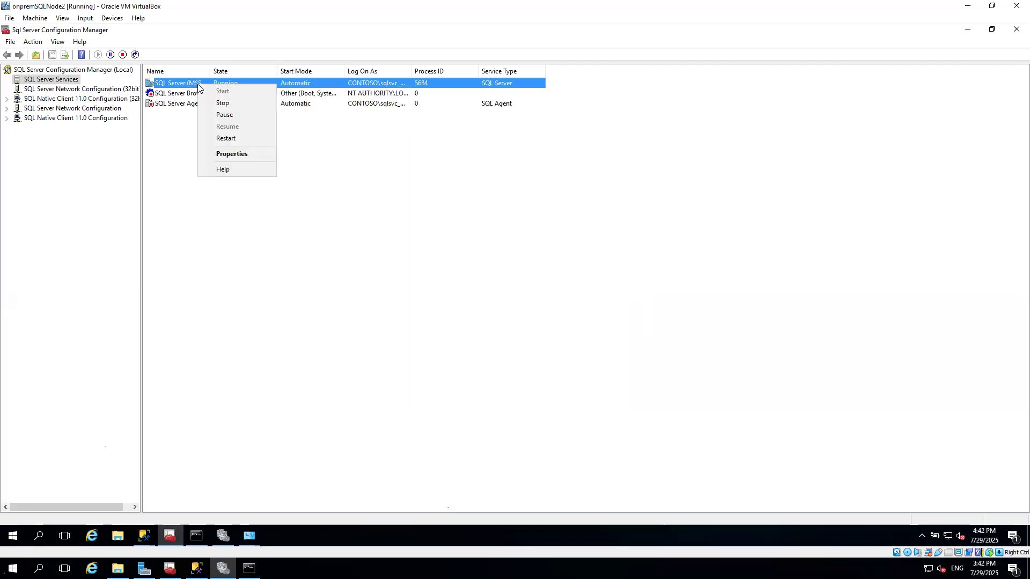
pyautogui.click(239, 138)
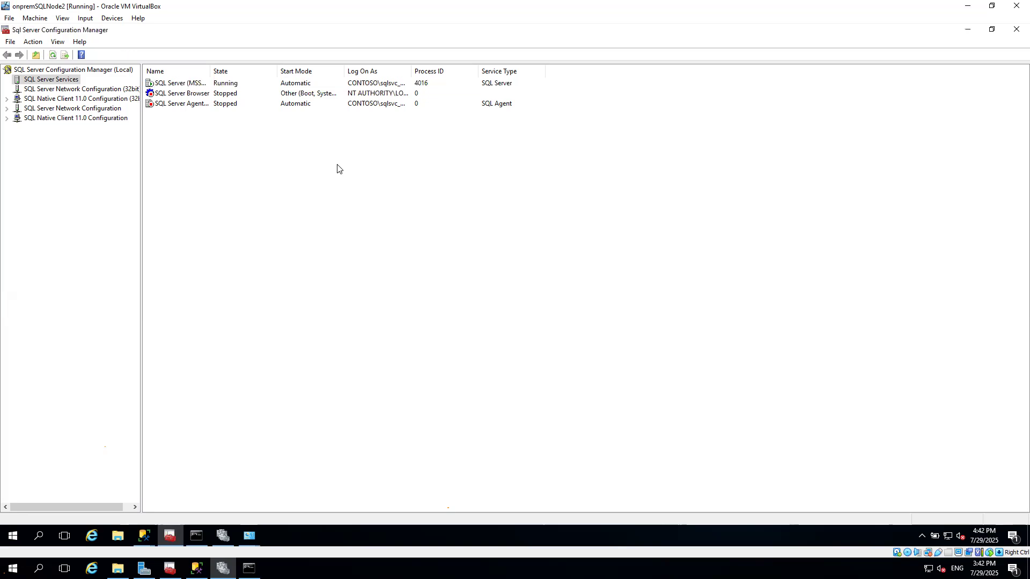
# Return to the wizard and connect to 192.168.0.20 as a secondary replica with the sa login password.
pyautogui.click(148, 534)
pyautogui.click(201, 468)
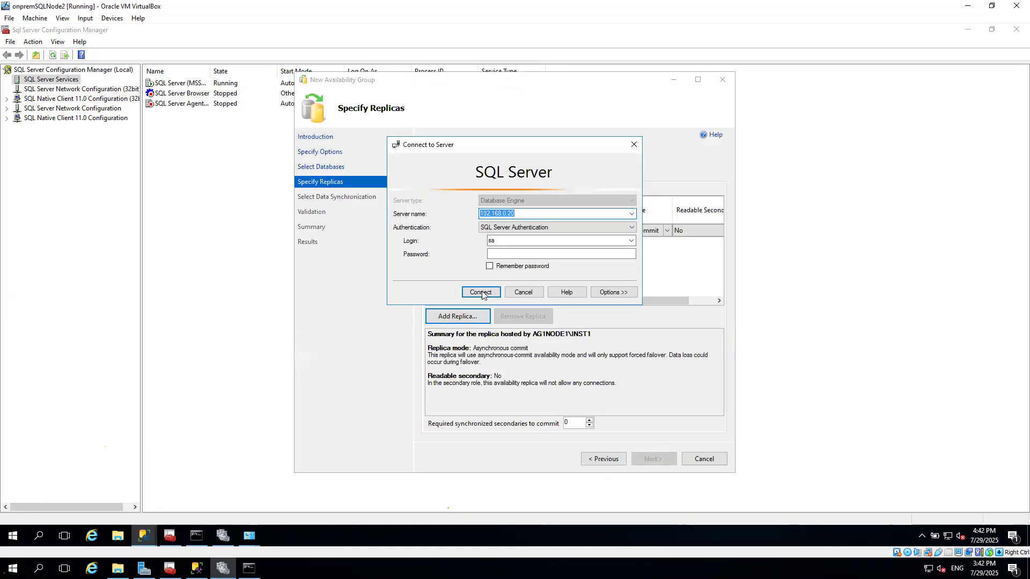
pyautogui.click(504, 254)
pyautogui.write('**')
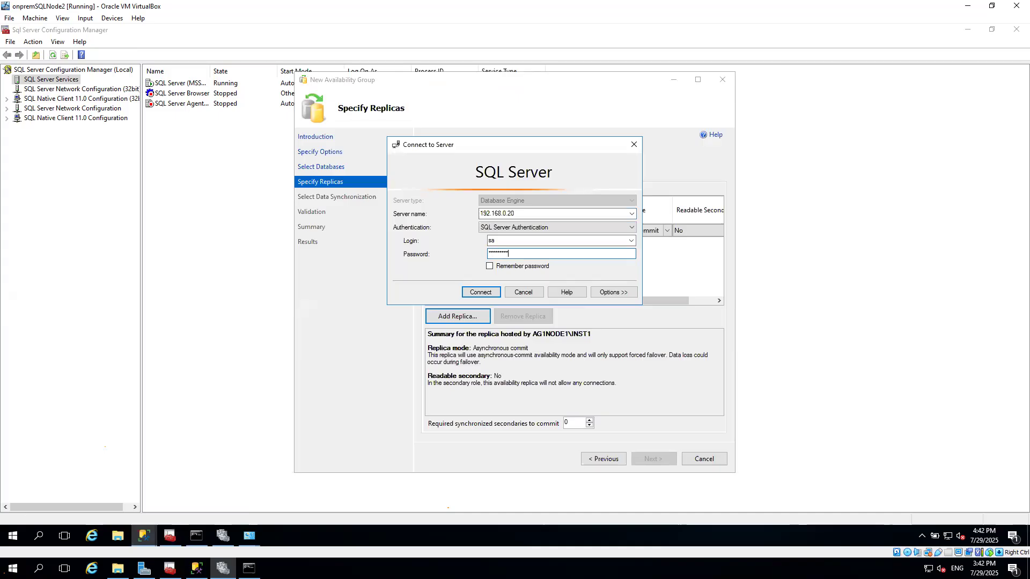
pyautogui.press('Return')
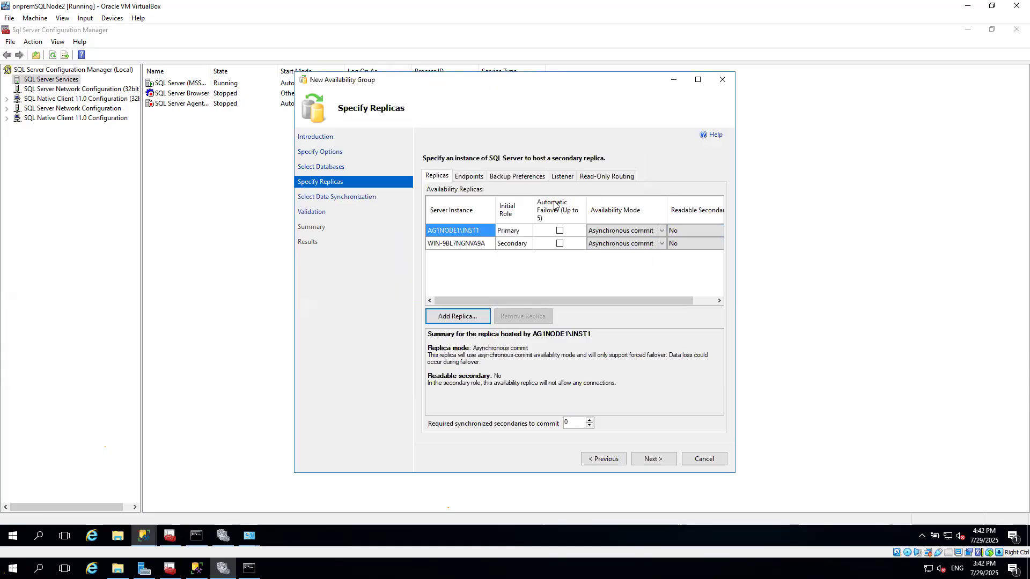
# Advance past the replica settings and automatic seeding to run the availability group validation.
pyautogui.moveTo(554, 205)
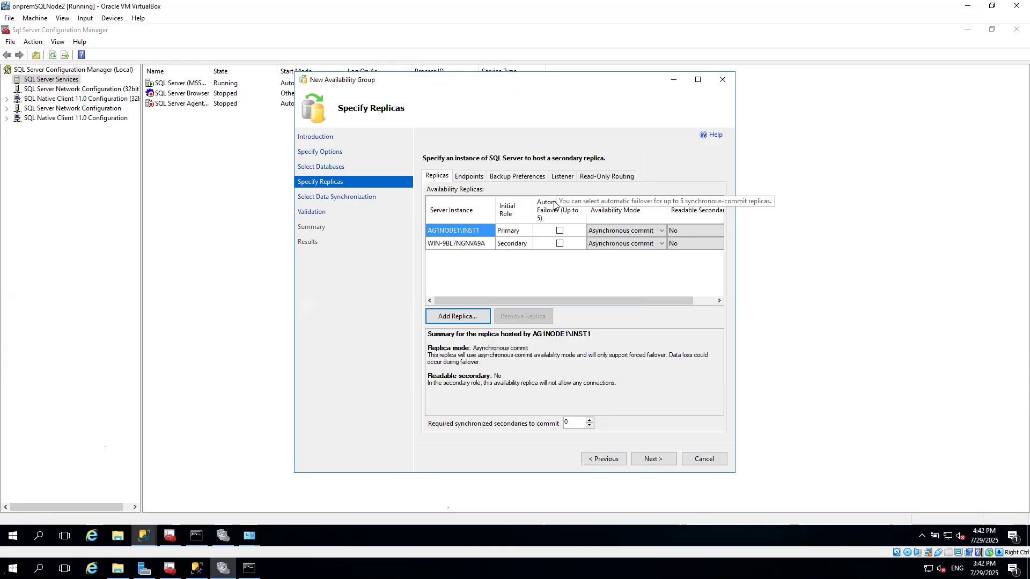
pyautogui.click(654, 459)
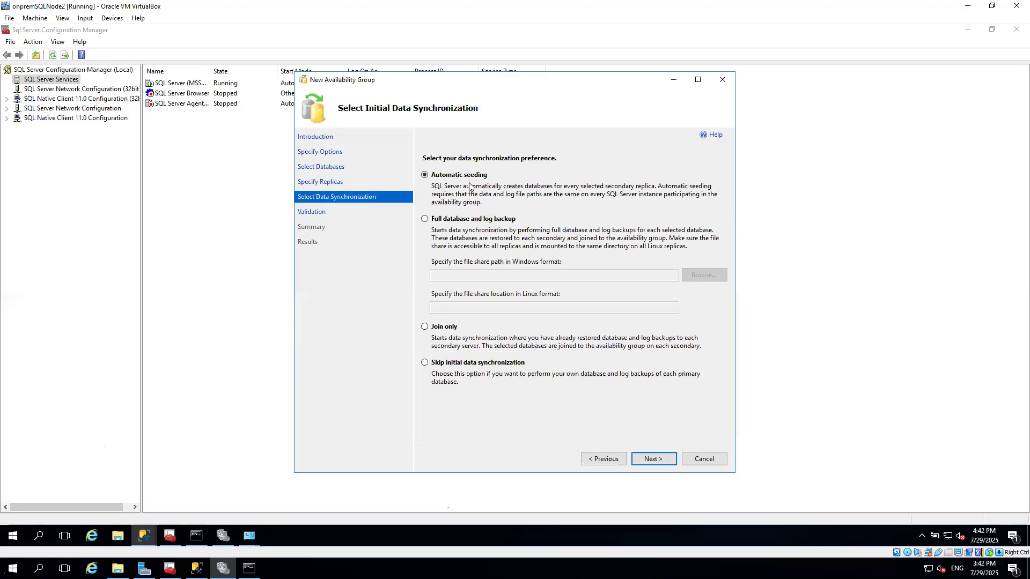
pyautogui.click(661, 458)
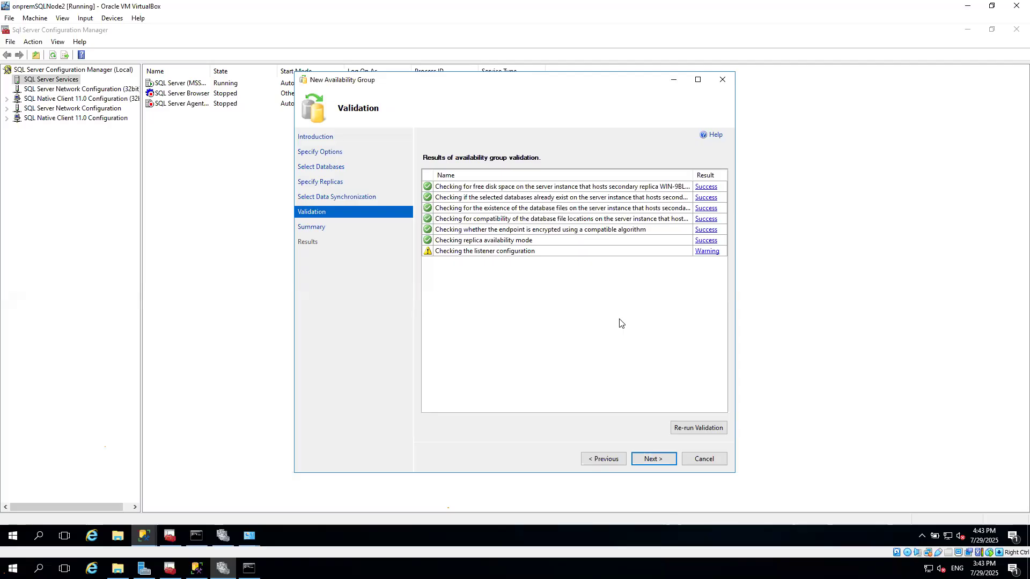
pyautogui.click(697, 80)
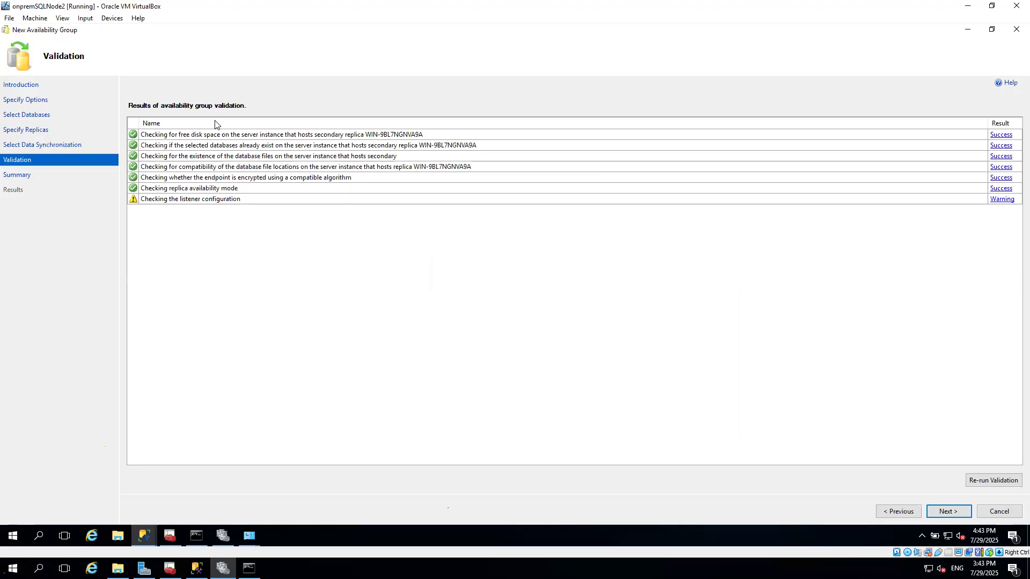
pyautogui.click(965, 7)
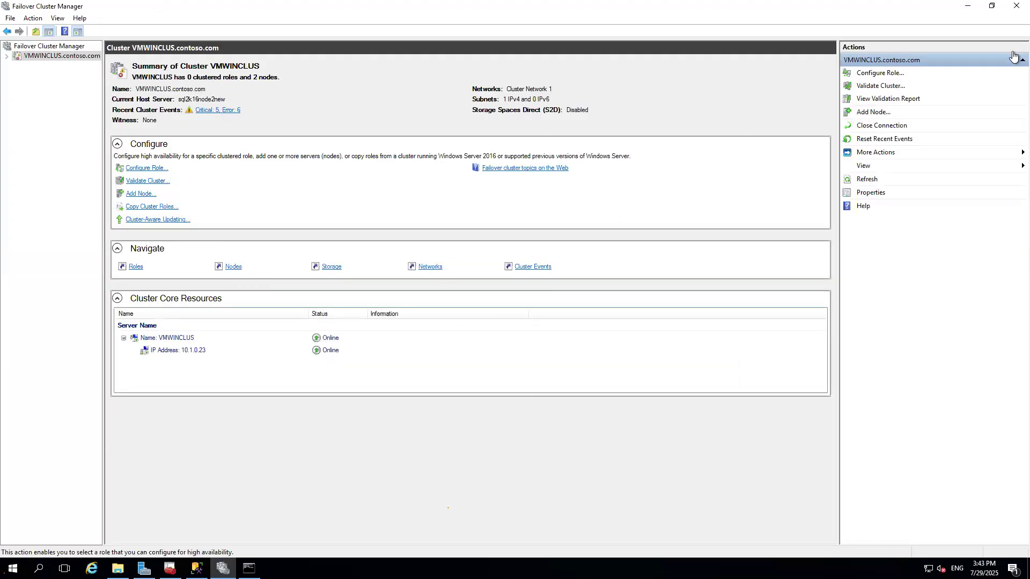
# Switch to Management Studio and create a new database named dbdemo on the first SQL Server node.
pyautogui.click(973, 6)
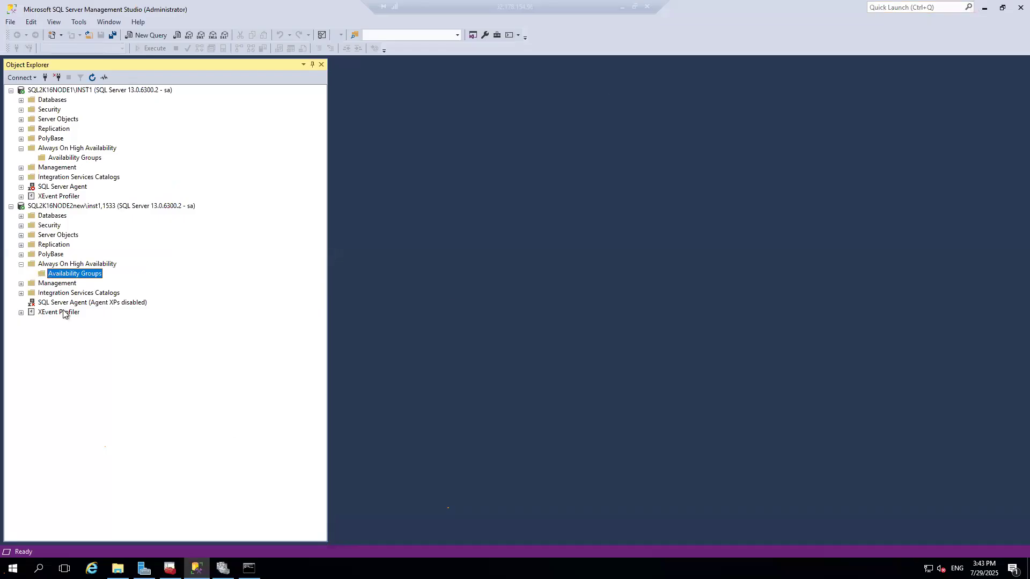
pyautogui.rightClick(83, 160)
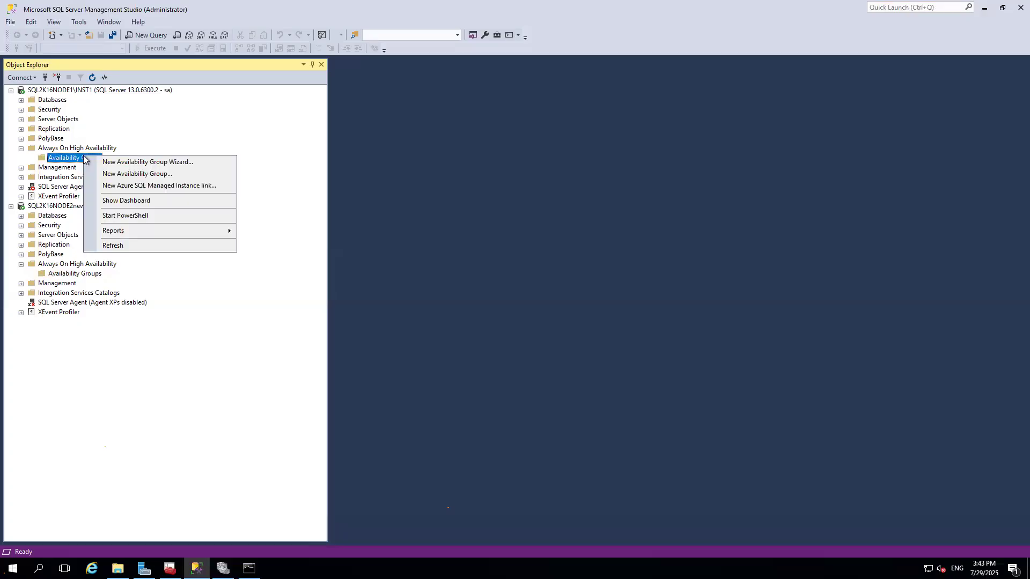
pyautogui.click(20, 101)
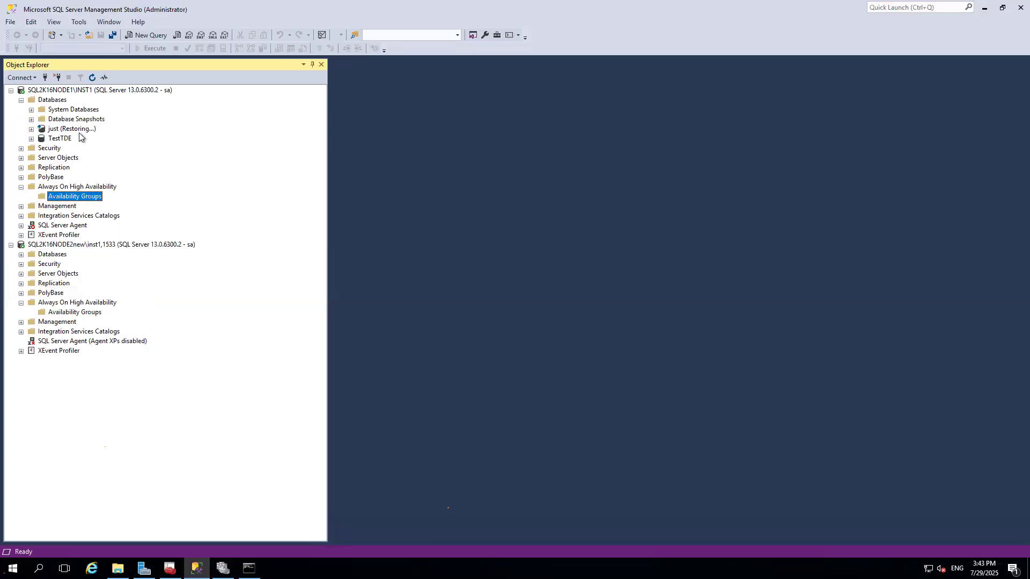
pyautogui.rightClick(60, 101)
pyautogui.click(76, 106)
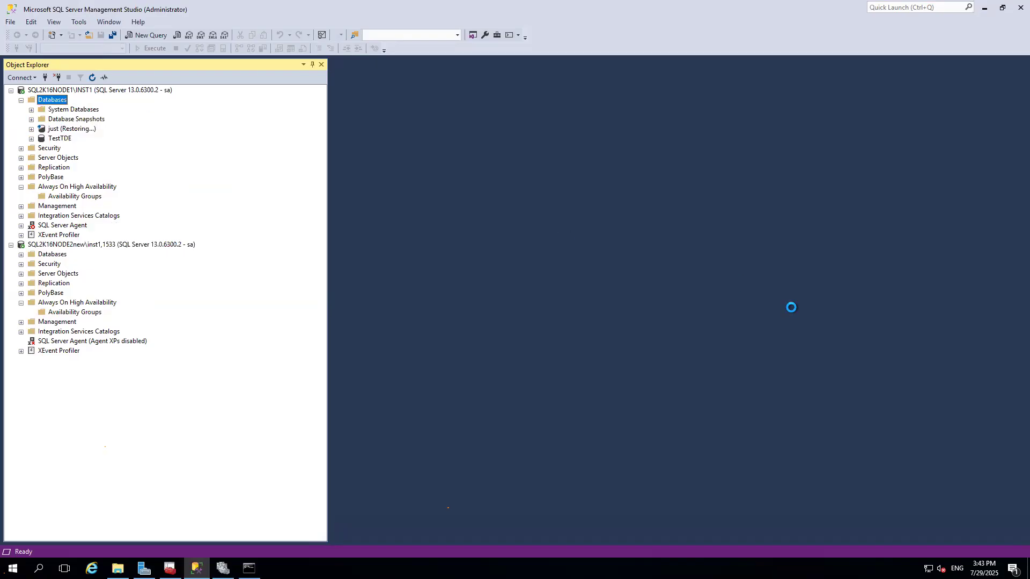
pyautogui.write('dbdemo')
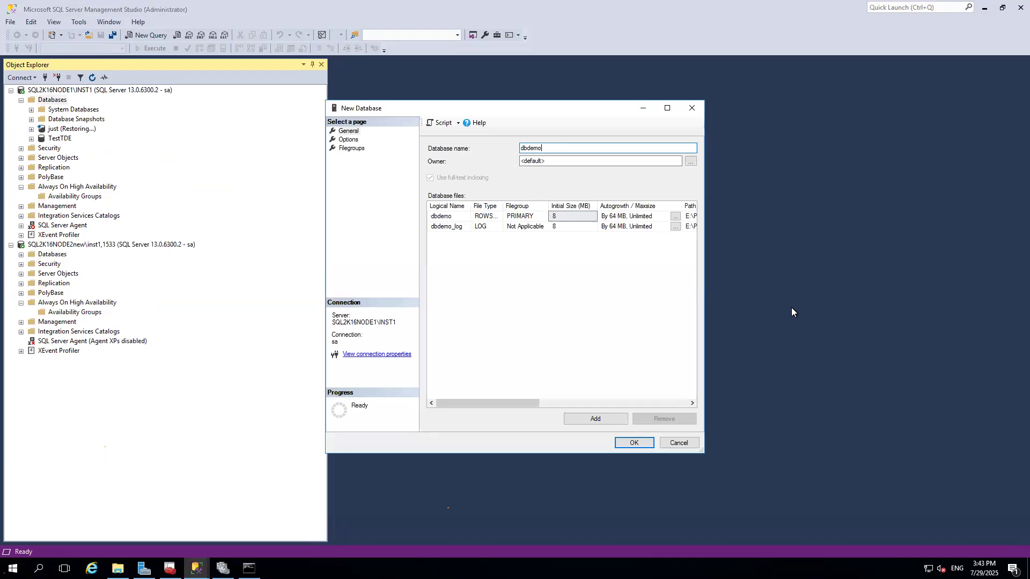
pyautogui.press('Return')
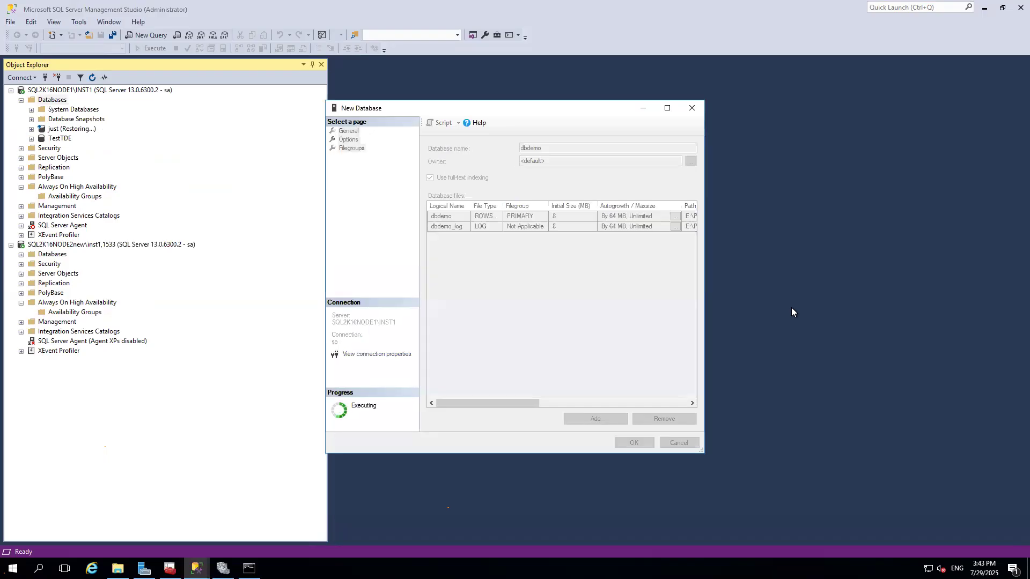
# Run a full backup of dbdemo to E:\temp\dbdemofull.bak.
pyautogui.rightClick(61, 150)
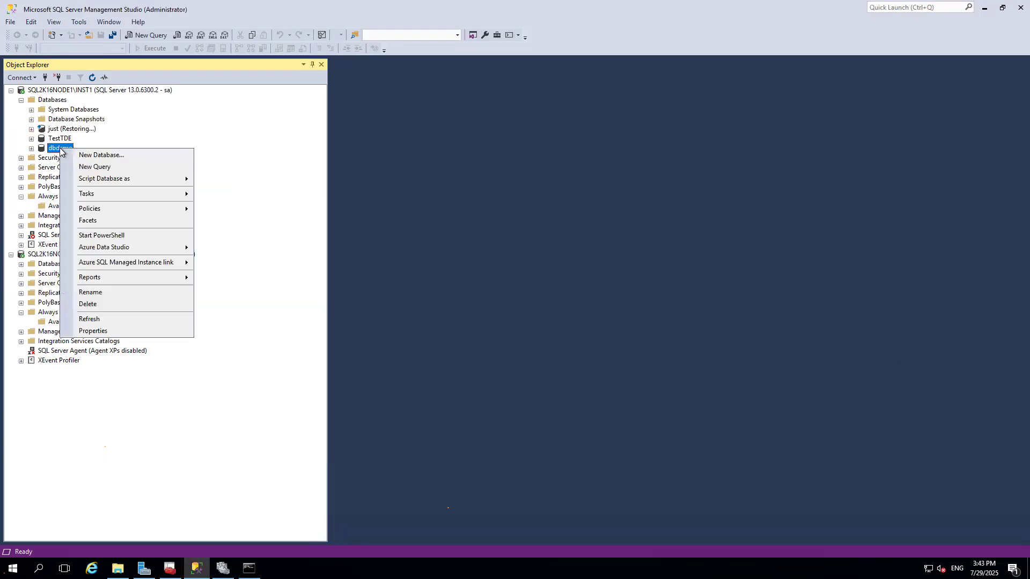
pyautogui.moveTo(150, 192)
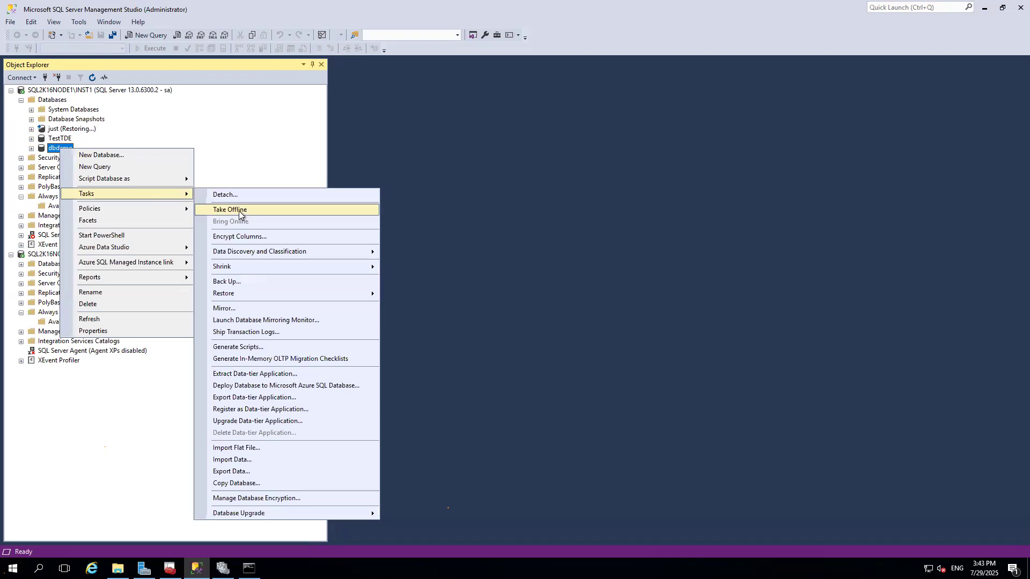
pyautogui.click(229, 282)
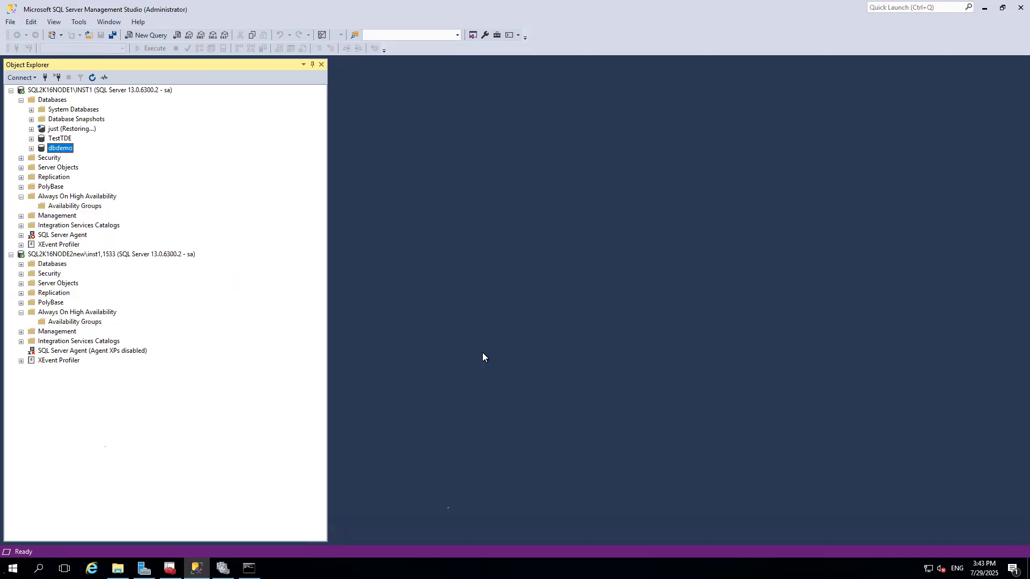
pyautogui.click(781, 326)
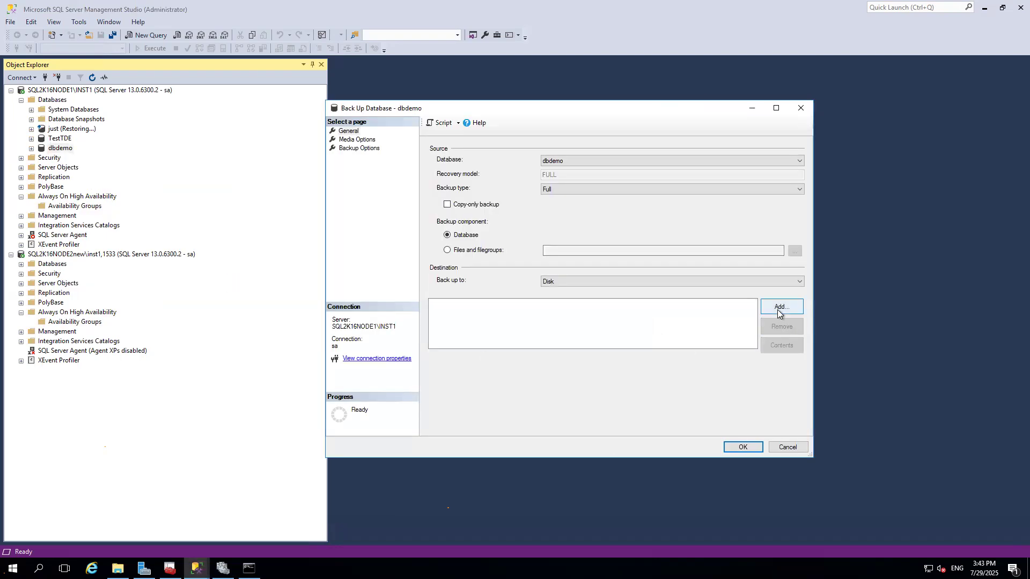
pyautogui.click(781, 306)
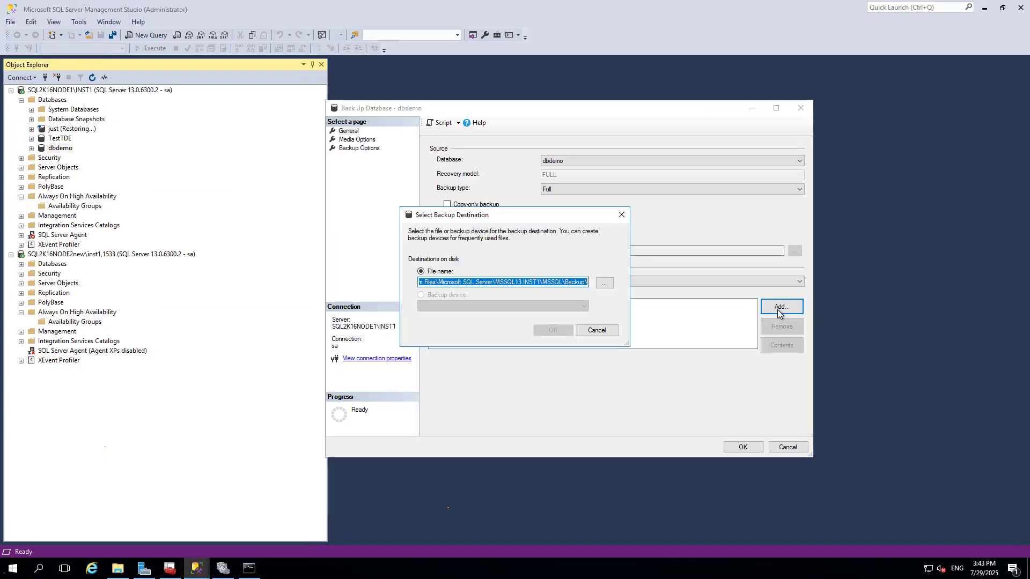
pyautogui.click(604, 282)
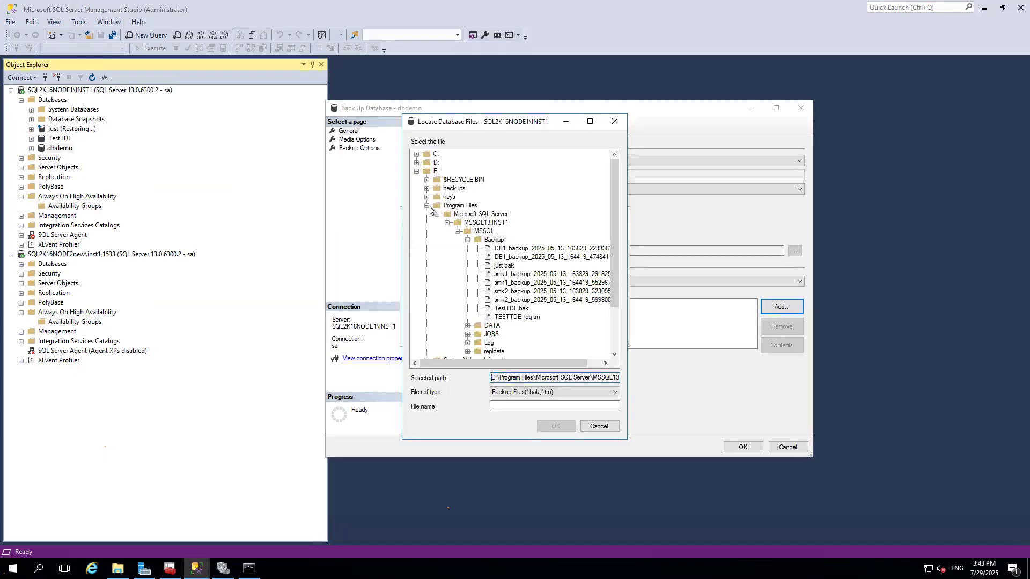
pyautogui.click(426, 205)
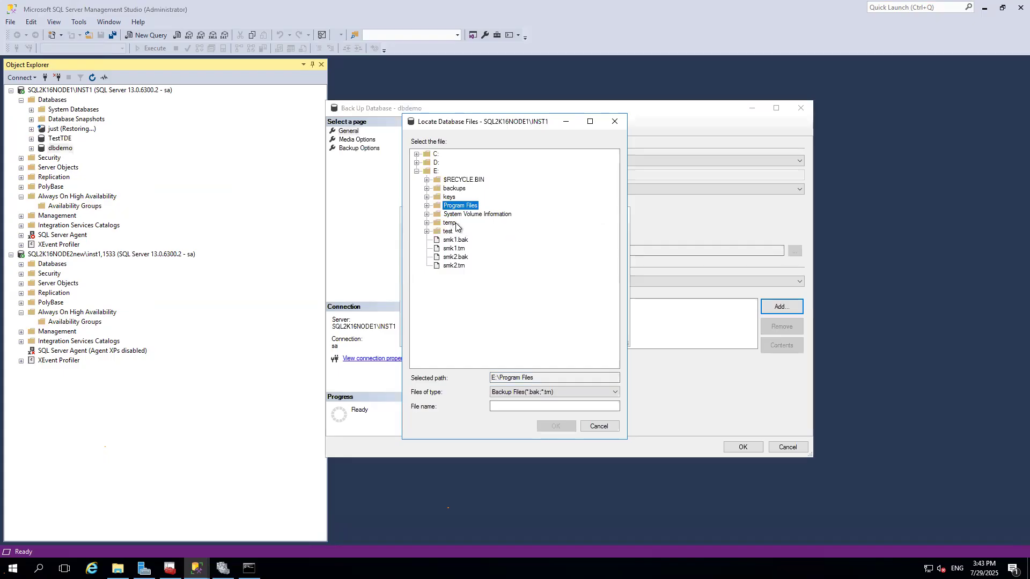
pyautogui.doubleClick(455, 226)
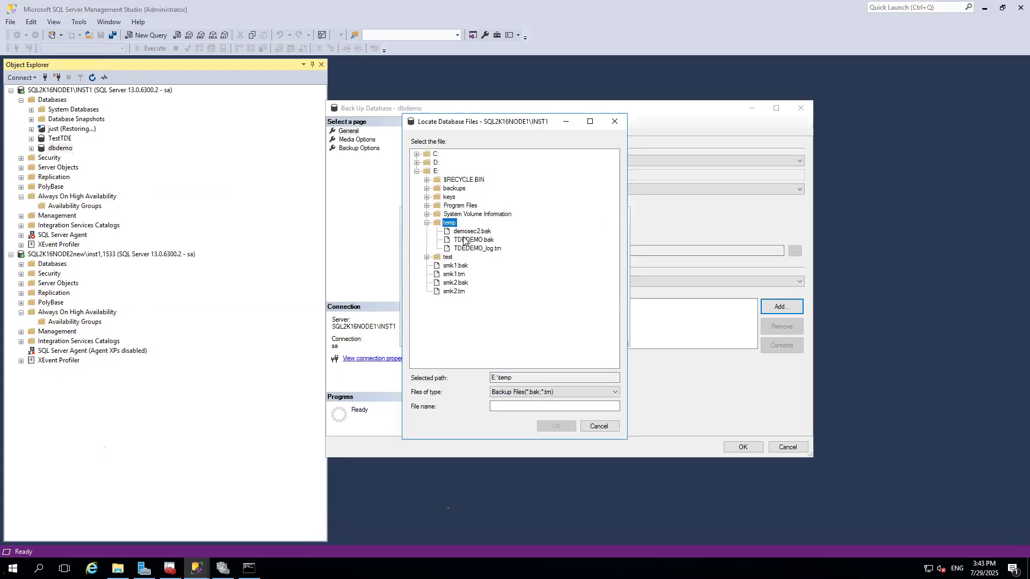
pyautogui.click(516, 406)
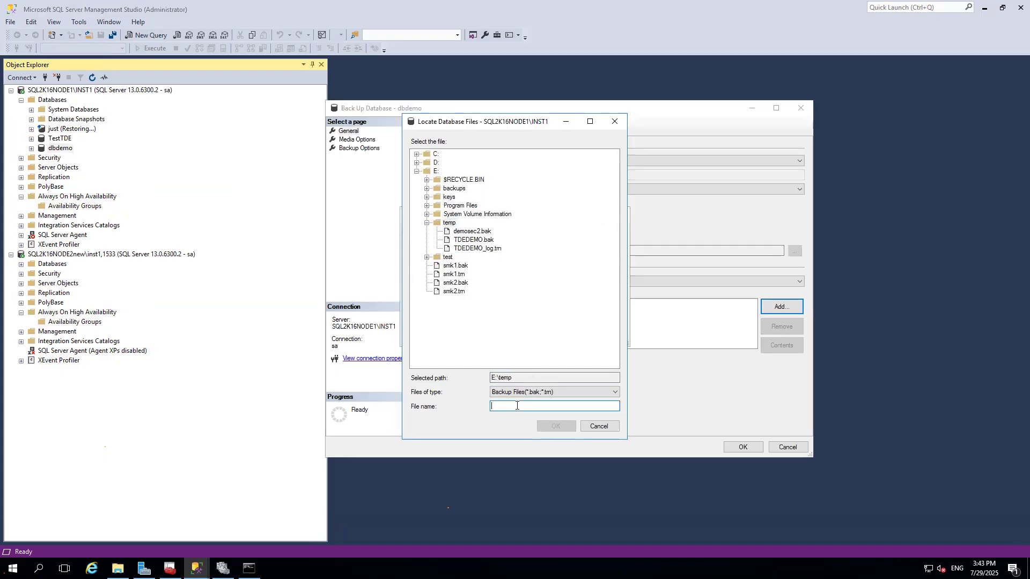
pyautogui.write('db')
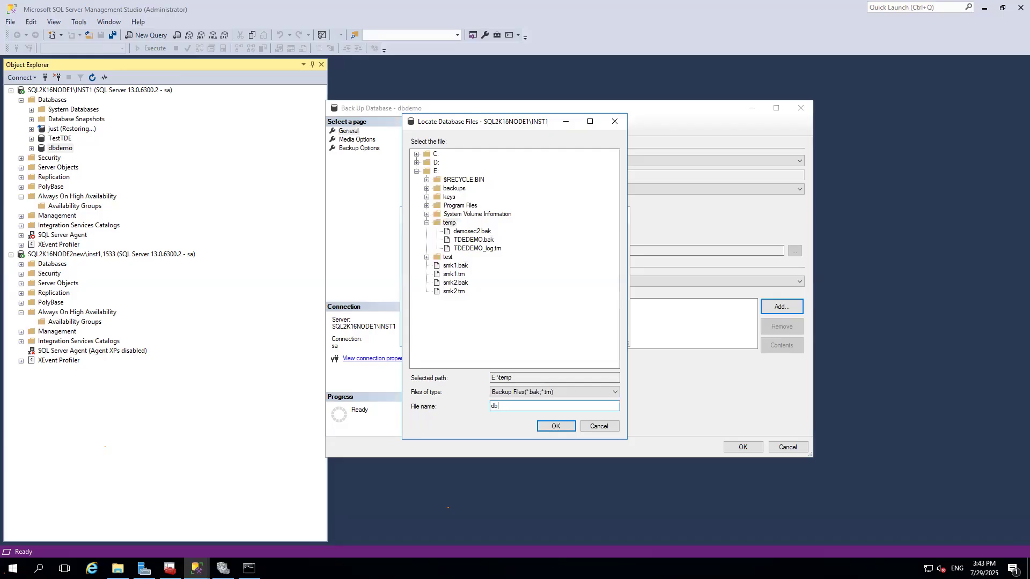
pyautogui.write('demof')
pyautogui.press('Return')
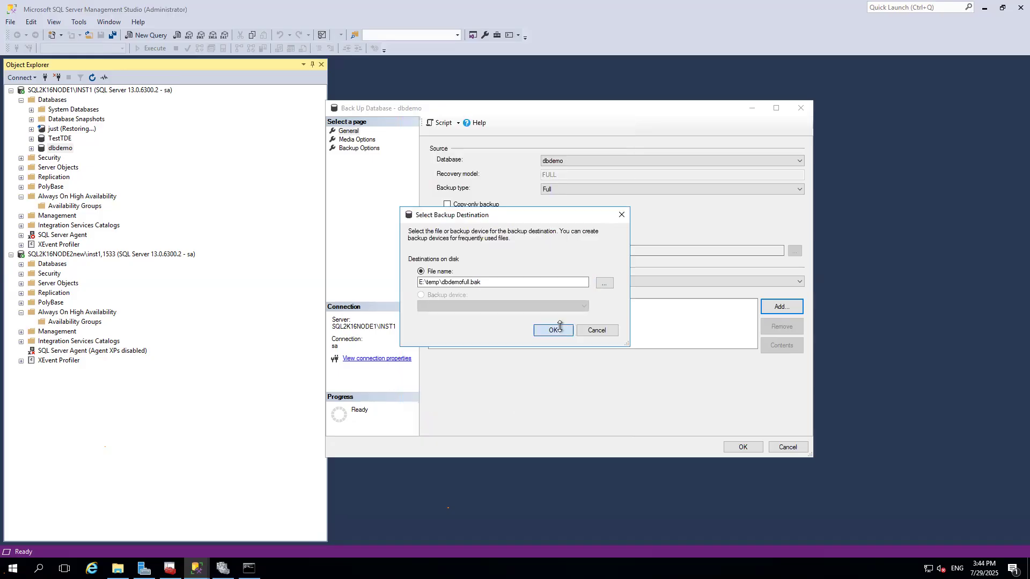
pyautogui.click(557, 328)
pyautogui.click(743, 447)
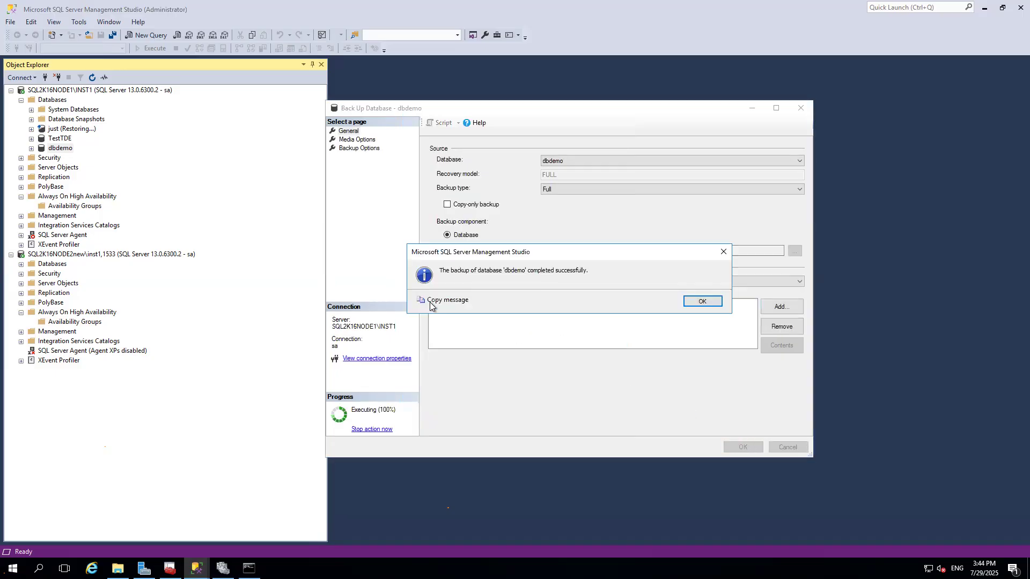
pyautogui.click(702, 301)
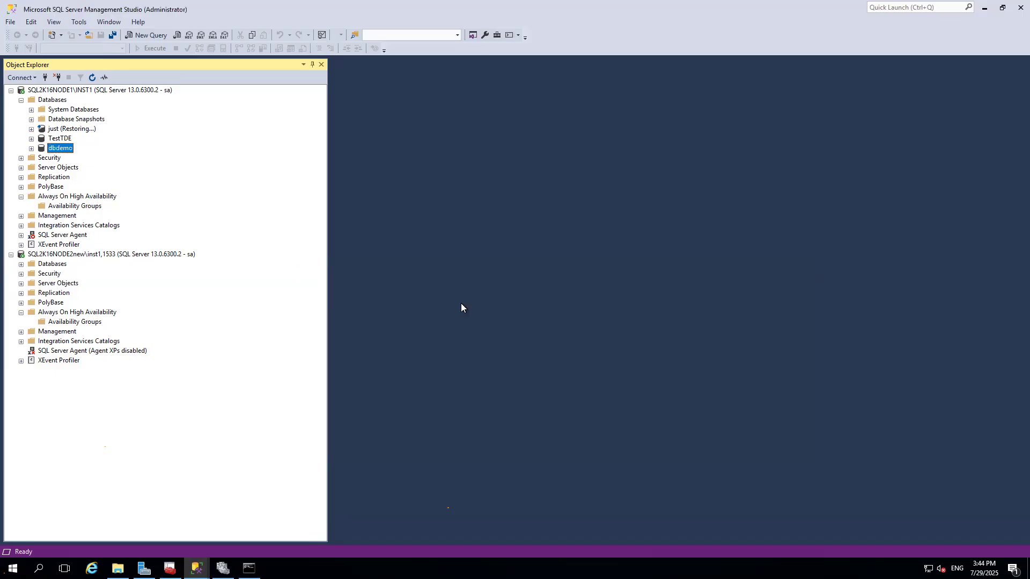
# Start a new backup of dbdemo with backup type Transaction Log and remove the previous destination file.
pyautogui.rightClick(70, 150)
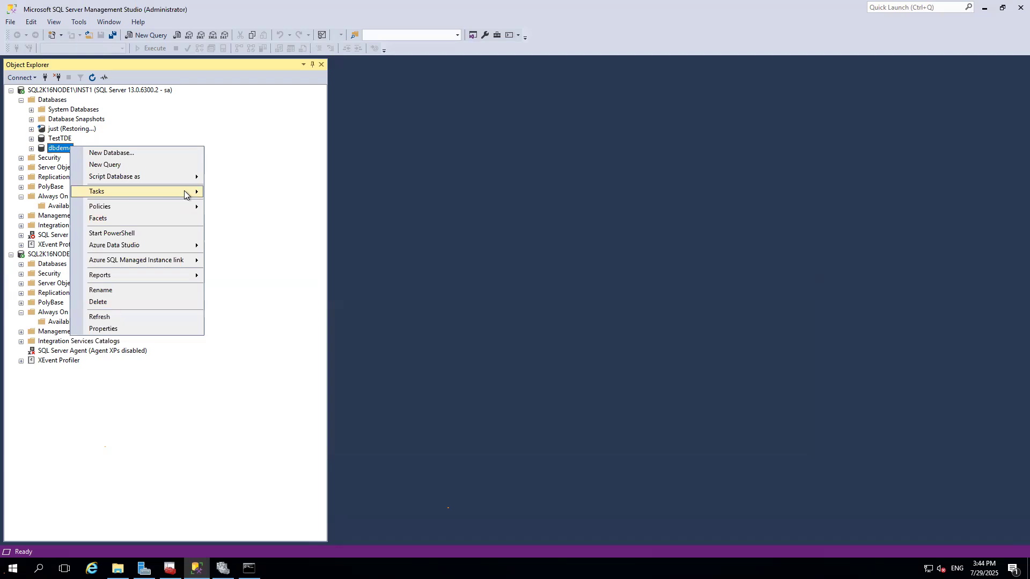
pyautogui.moveTo(186, 192)
pyautogui.click(252, 280)
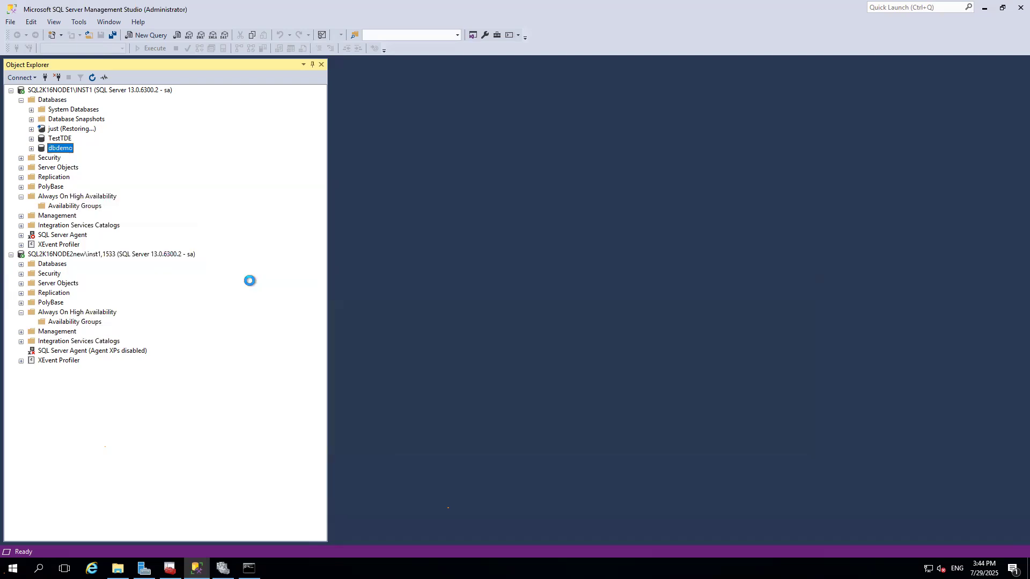
pyautogui.click(565, 192)
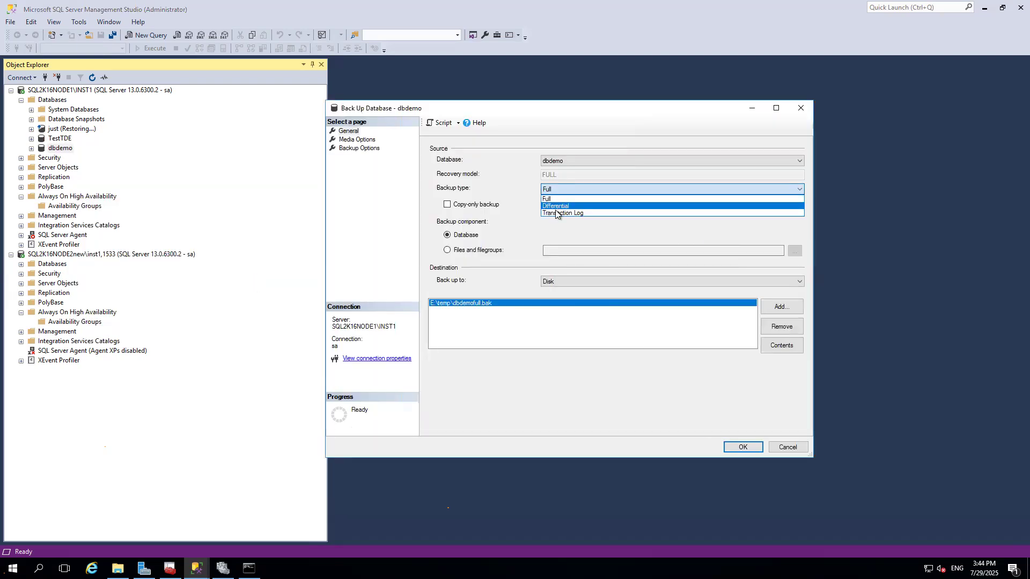
pyautogui.click(558, 213)
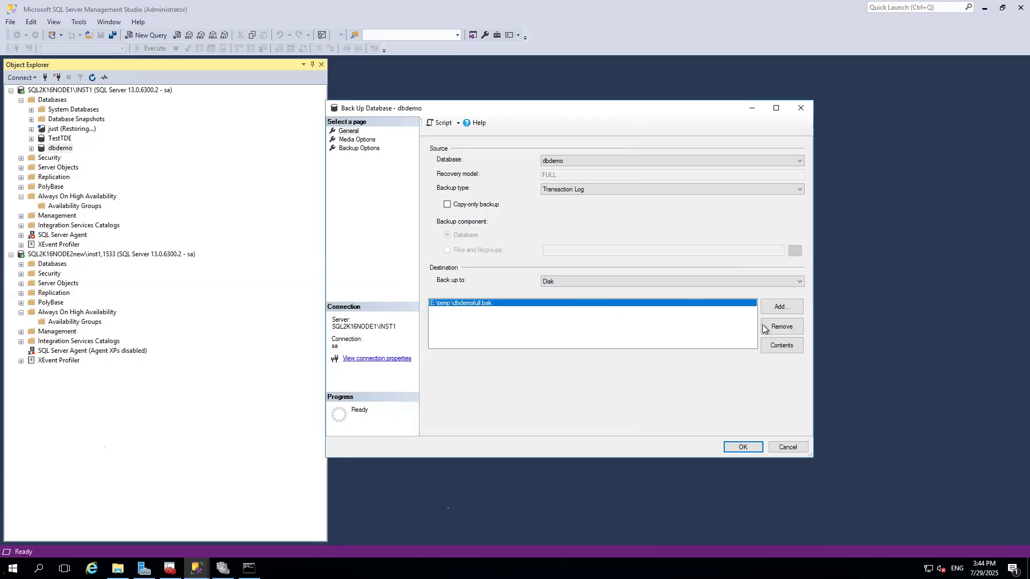
pyautogui.click(781, 326)
# Add E:\temp\dbdemolog.trn as the backup destination and run the transaction log backup.
pyautogui.click(780, 307)
pyautogui.click(604, 283)
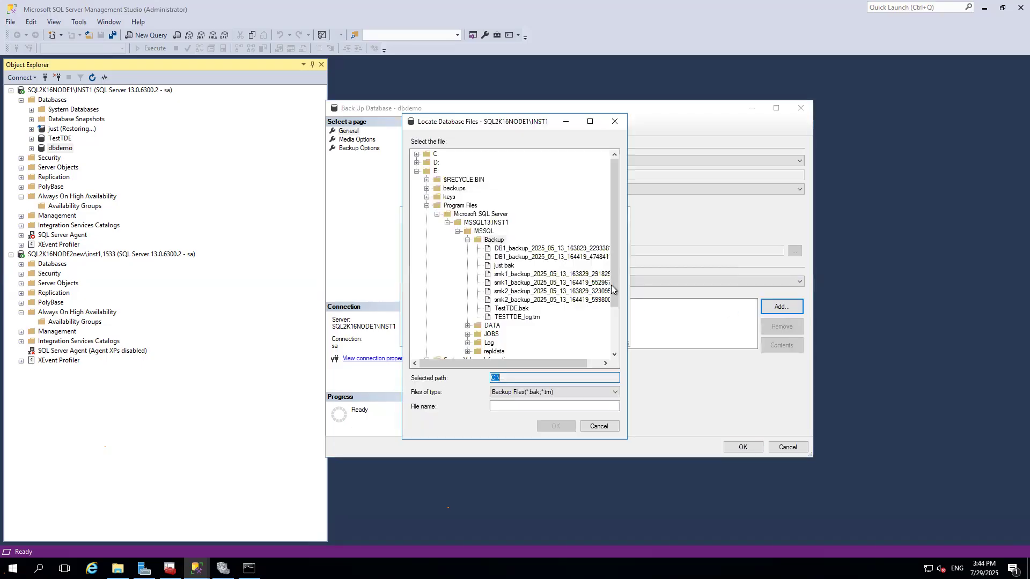
pyautogui.click(427, 206)
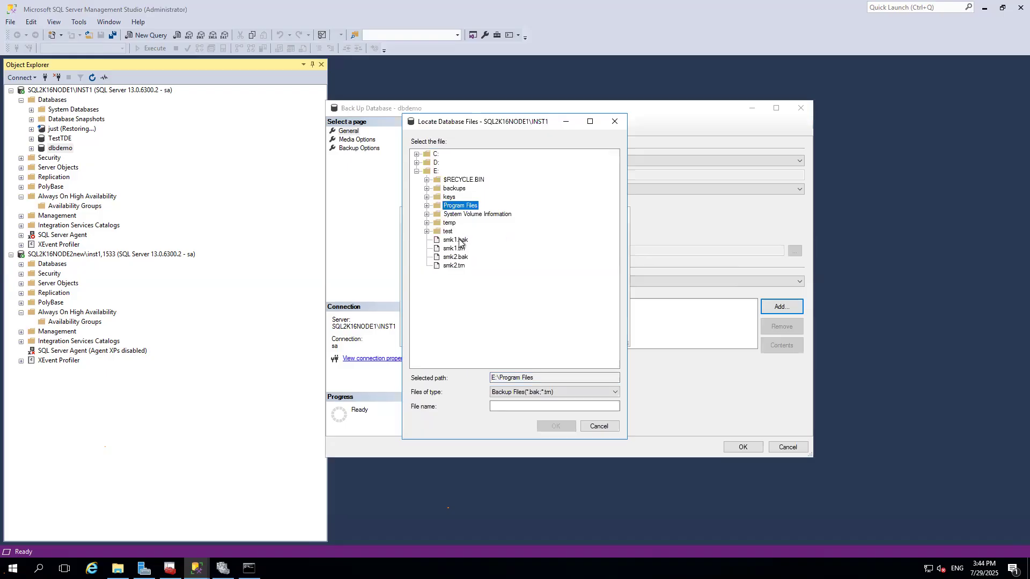
pyautogui.doubleClick(450, 223)
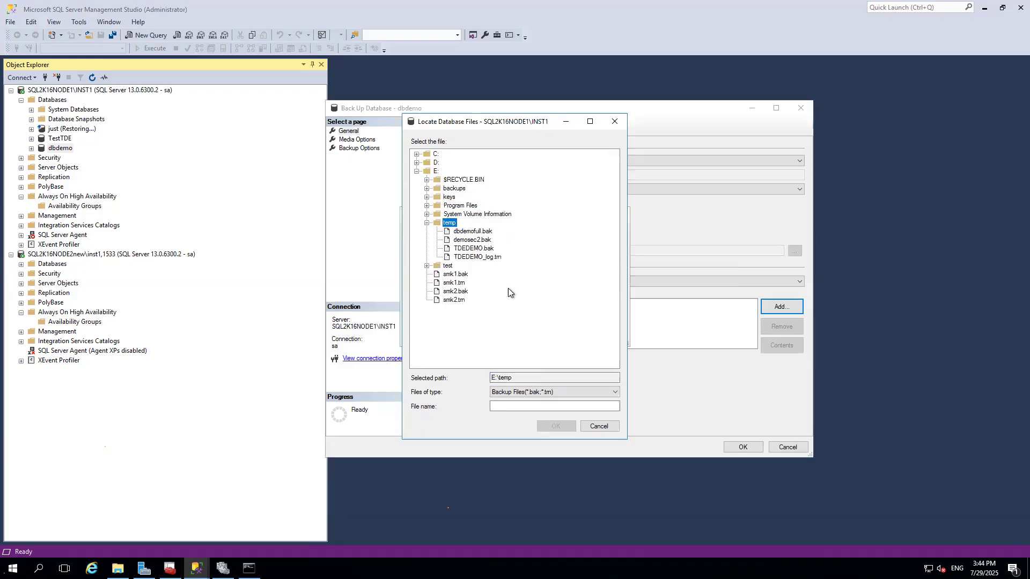
pyautogui.click(518, 407)
pyautogui.write('db')
pyautogui.write('demolog.t')
pyautogui.write('rn')
pyautogui.press('Return')
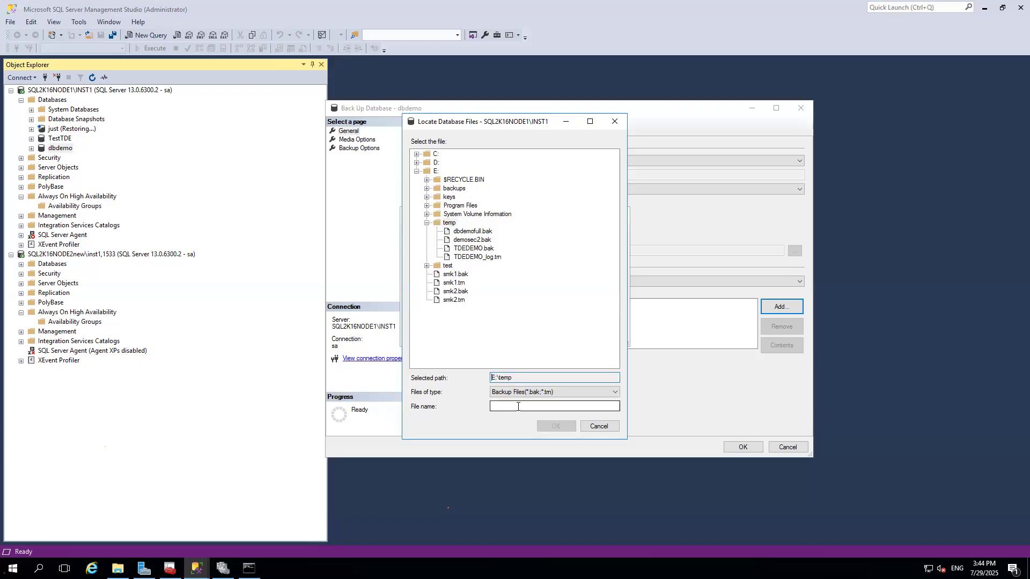
pyautogui.click(518, 406)
pyautogui.write('dbdemolog')
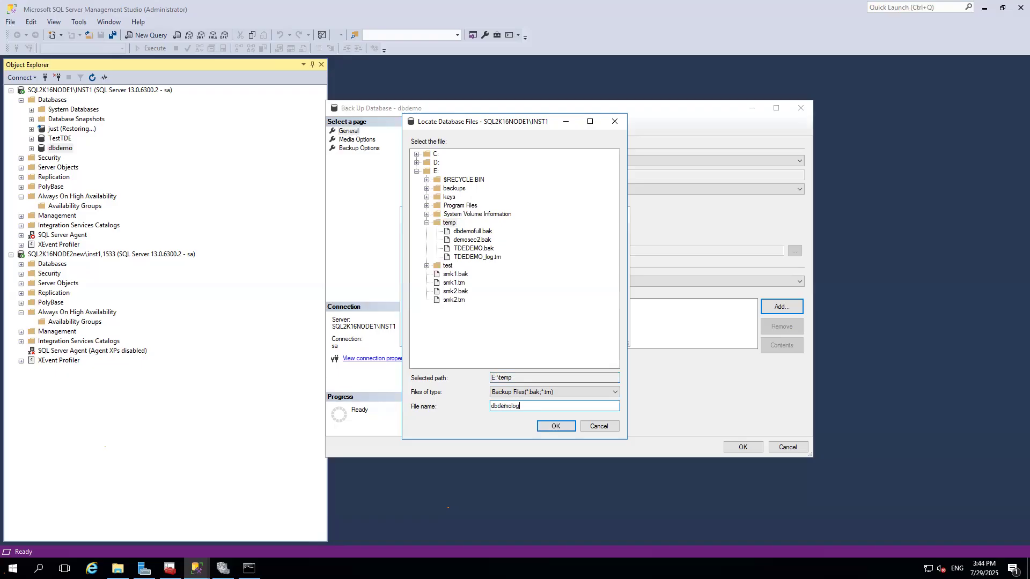
pyautogui.write('.trn')
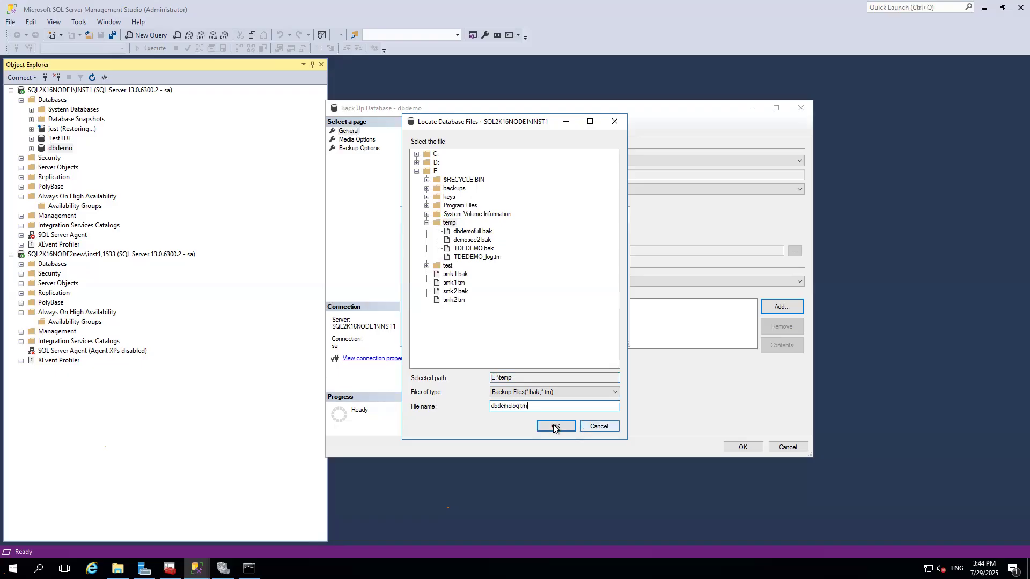
pyautogui.click(555, 425)
pyautogui.click(553, 333)
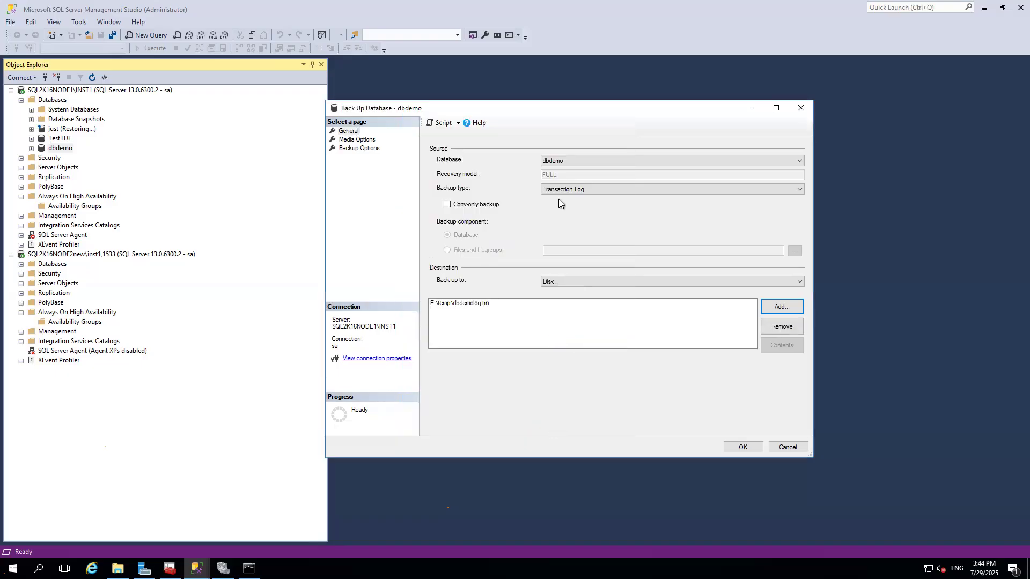
pyautogui.click(743, 447)
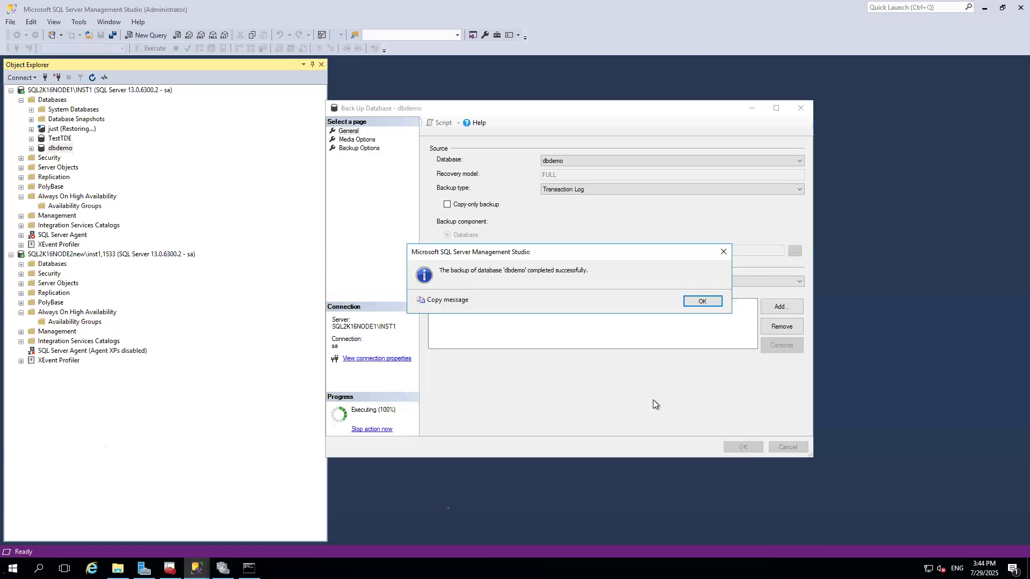
pyautogui.click(702, 301)
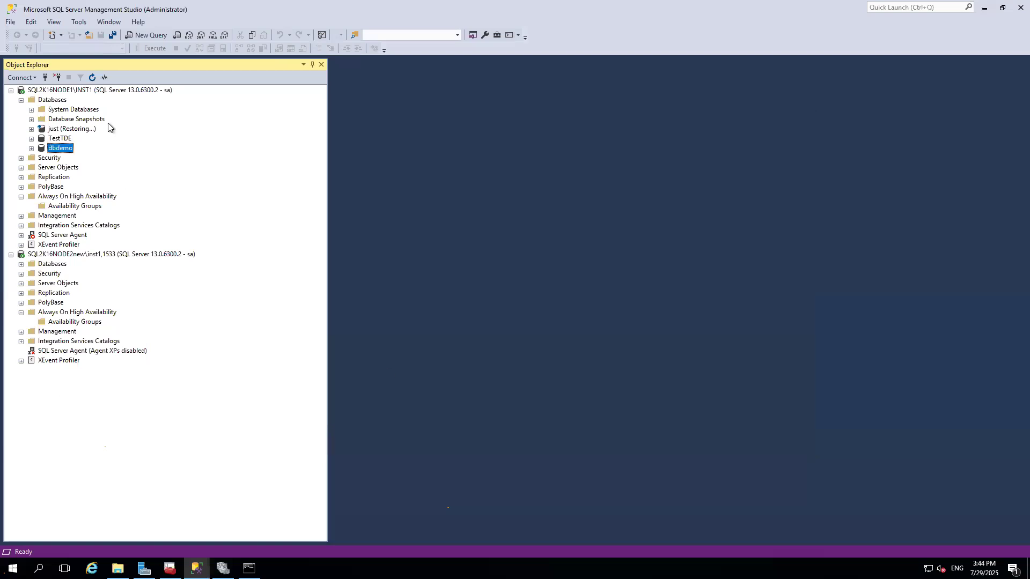
# Launch the New Availability Group Wizard on the first node and advance past its introduction.
pyautogui.rightClick(85, 206)
pyautogui.click(133, 213)
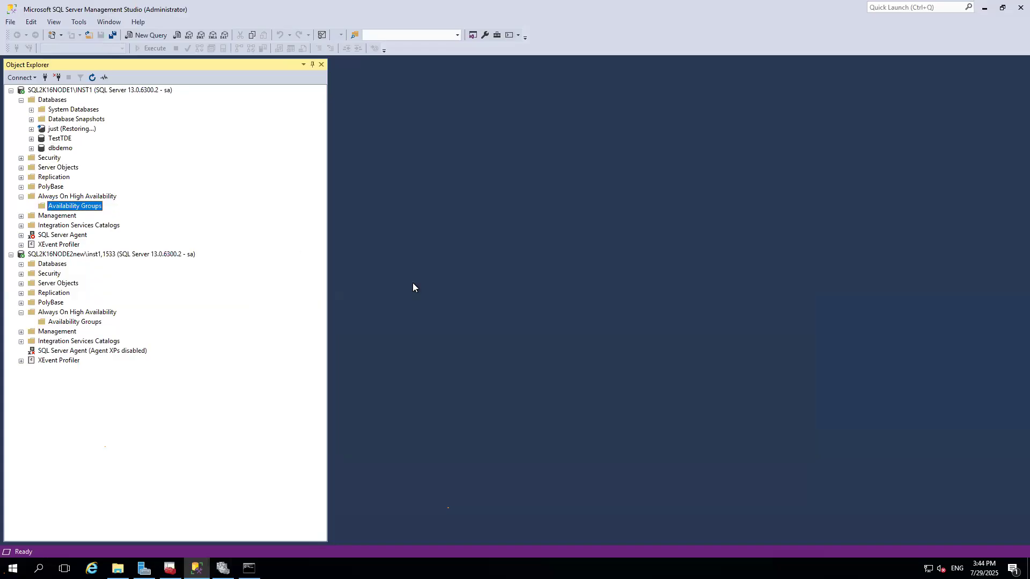
pyautogui.click(648, 465)
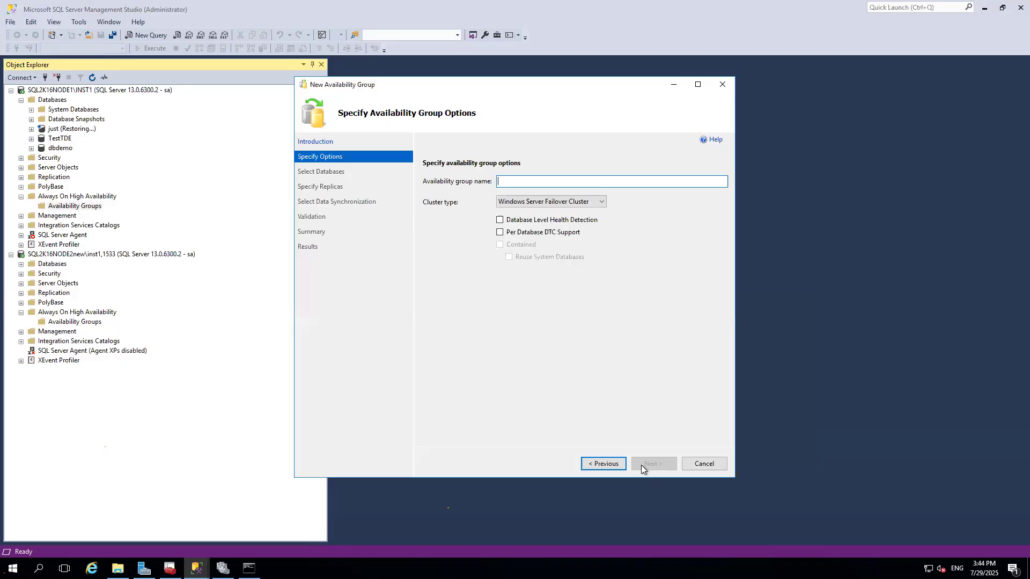
# Name the availability group Azurevmag and continue to database selection.
pyautogui.write('v')
pyautogui.press('BackSpace')
pyautogui.write('Azurevmag')
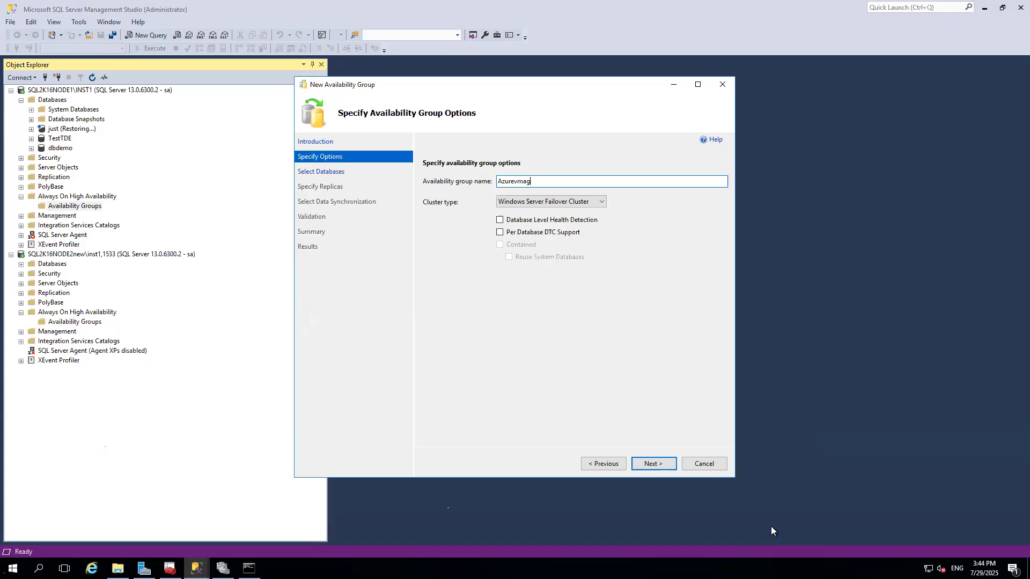
pyautogui.click(649, 463)
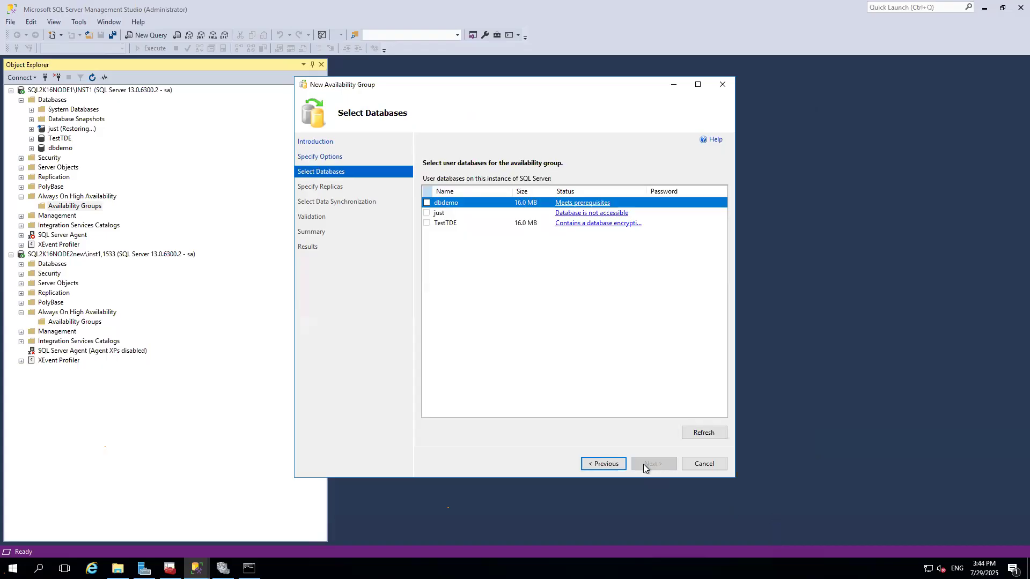
# Select the dbdemo database for the availability group and continue to replica setup.
pyautogui.click(426, 203)
pyautogui.click(659, 463)
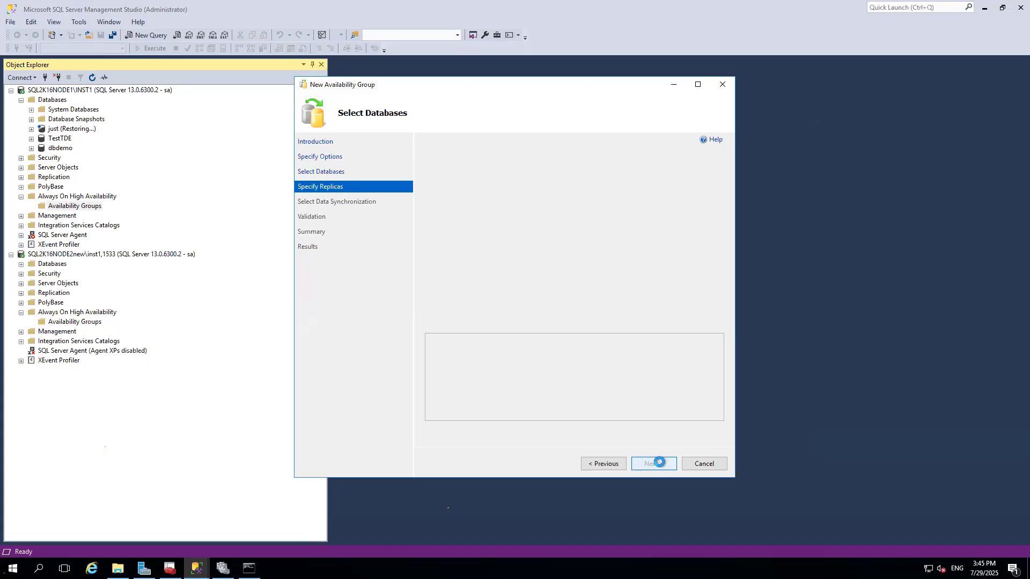
# Try to add SQL2K16NODE2new\inst1,1533 as a replica by connecting to it, then dismiss the error.
pyautogui.click(458, 321)
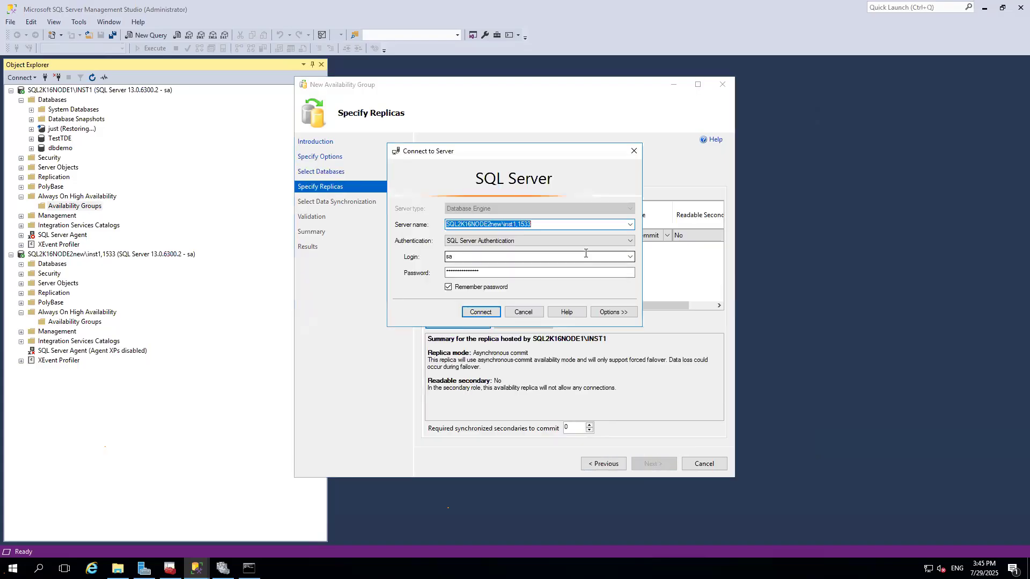
pyautogui.click(478, 313)
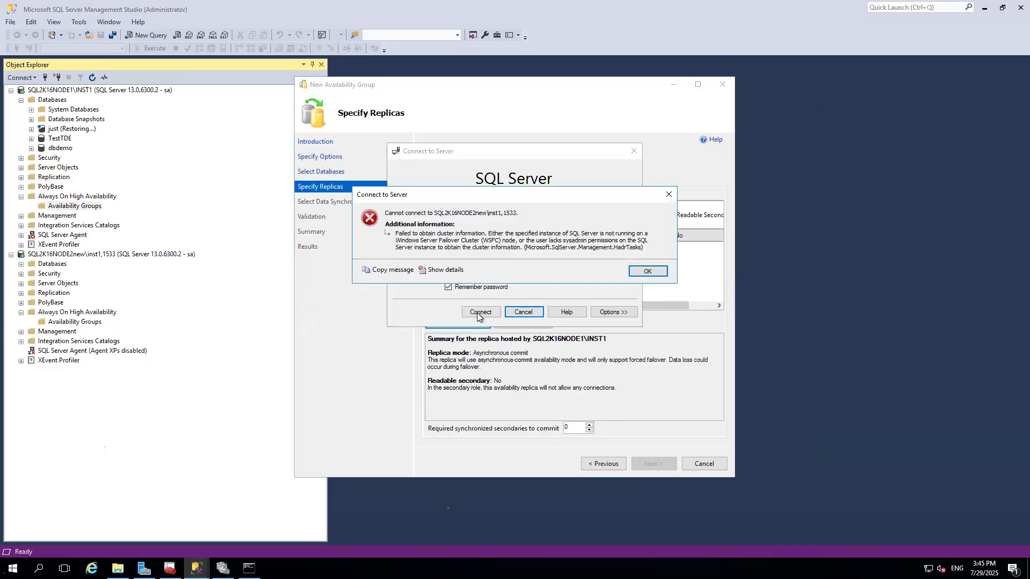
pyautogui.click(653, 271)
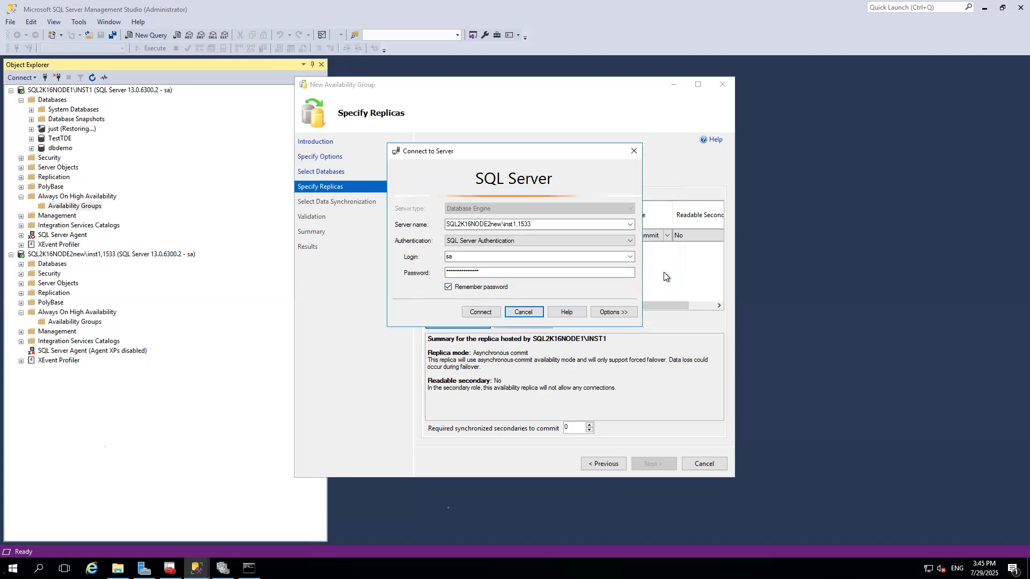
# Switch to the remote desktop session of the second node.
pyautogui.moveTo(516, 3)
pyautogui.click(622, 6)
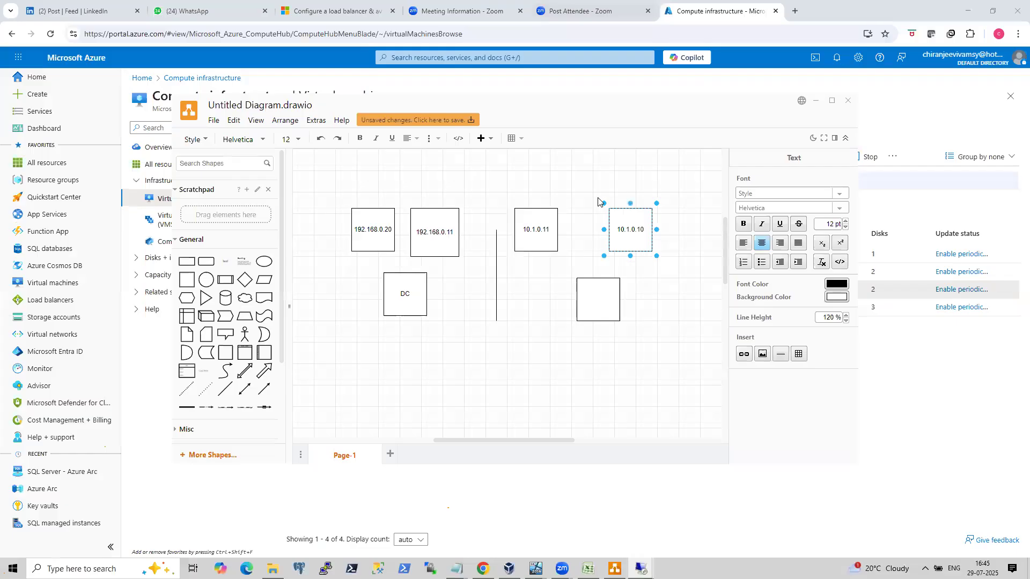
pyautogui.moveTo(642, 568)
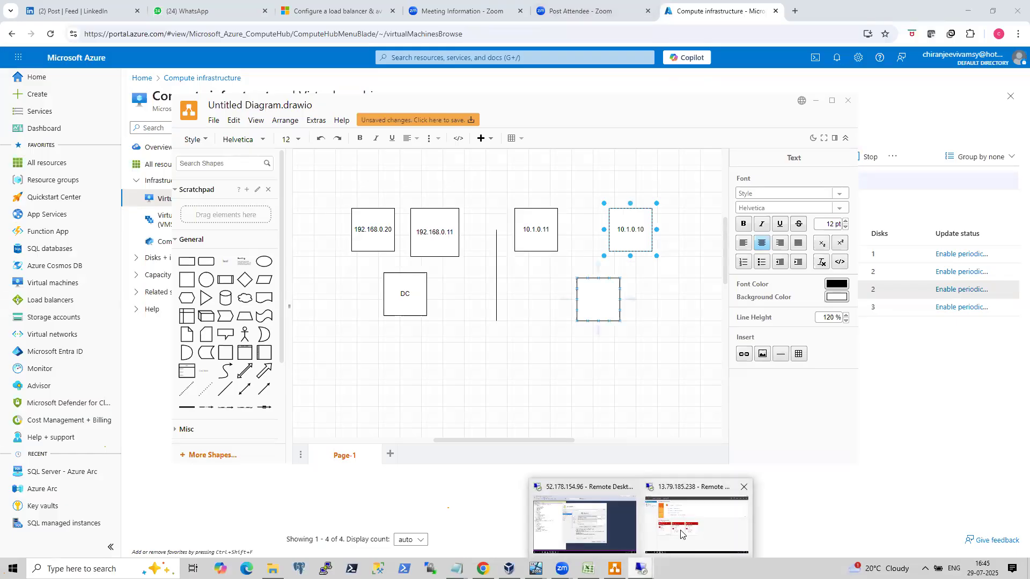
pyautogui.click(681, 533)
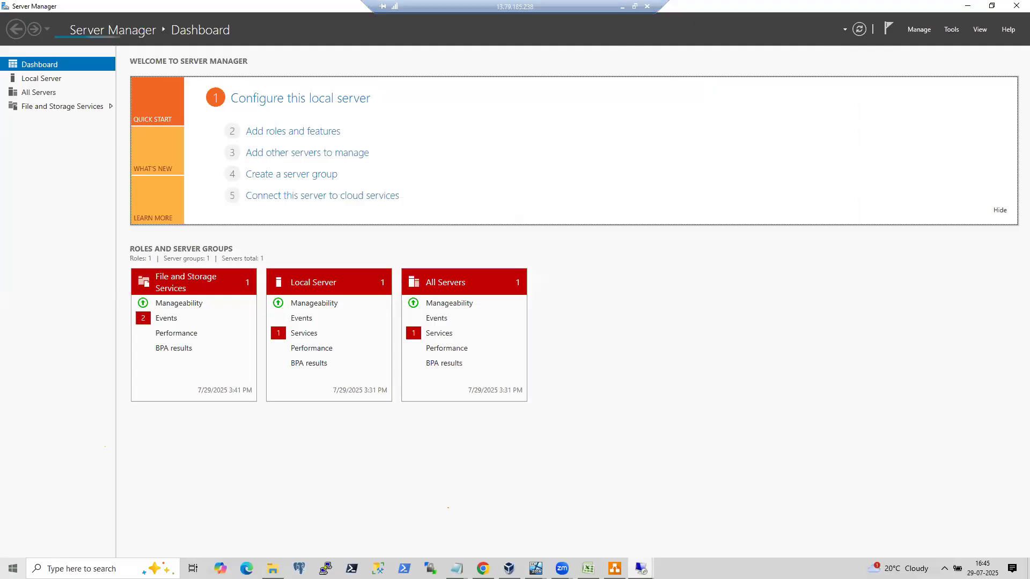
# Open SQL Server Configuration Manager (sqlservermanager13.msc) and the properties of the SQL Server (INST1) service.
pyautogui.press('super')
pyautogui.click(644, 501)
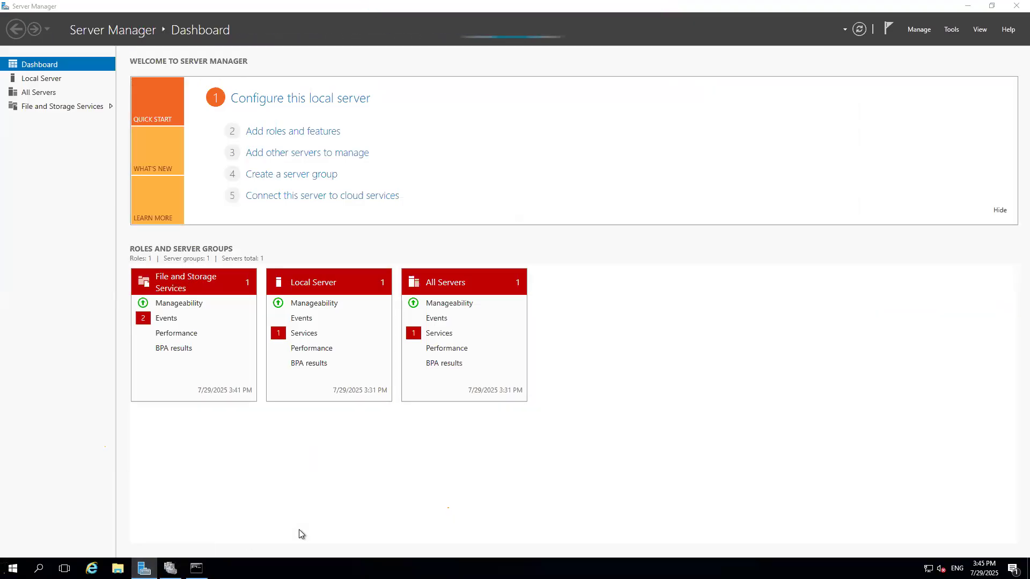
pyautogui.press('super+r')
pyautogui.write('sql')
pyautogui.press('Down')
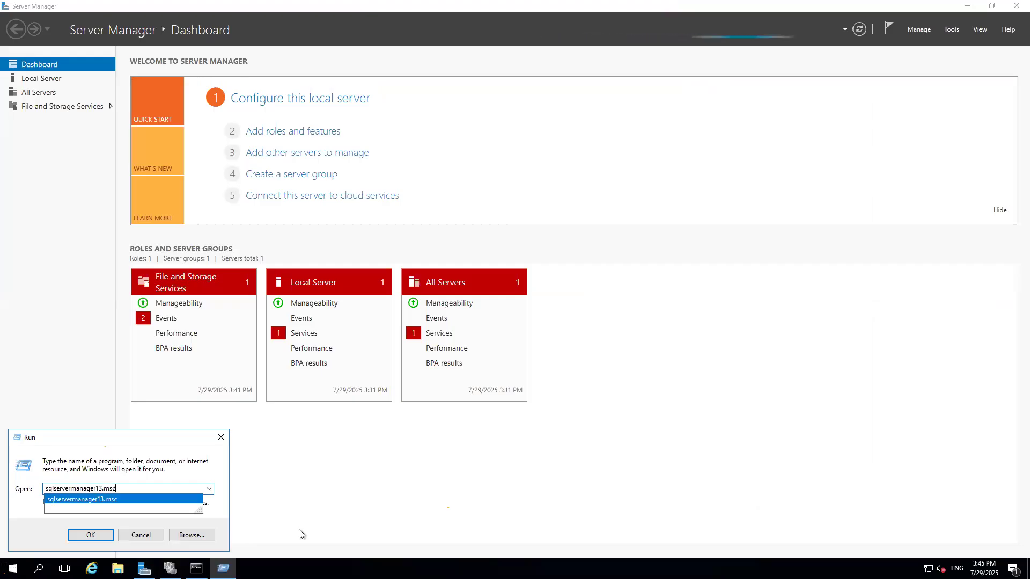
pyautogui.press('Return')
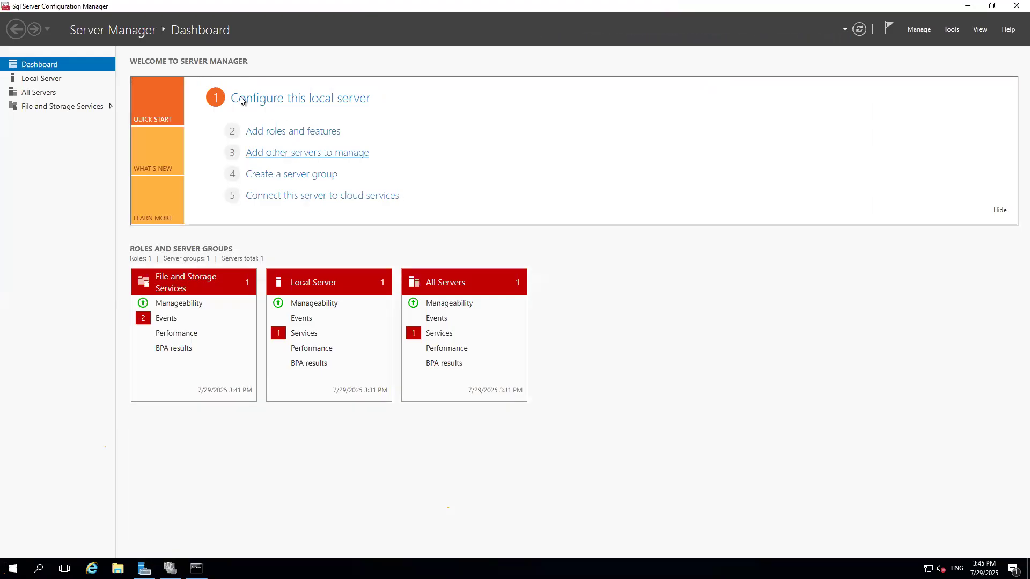
pyautogui.doubleClick(188, 60)
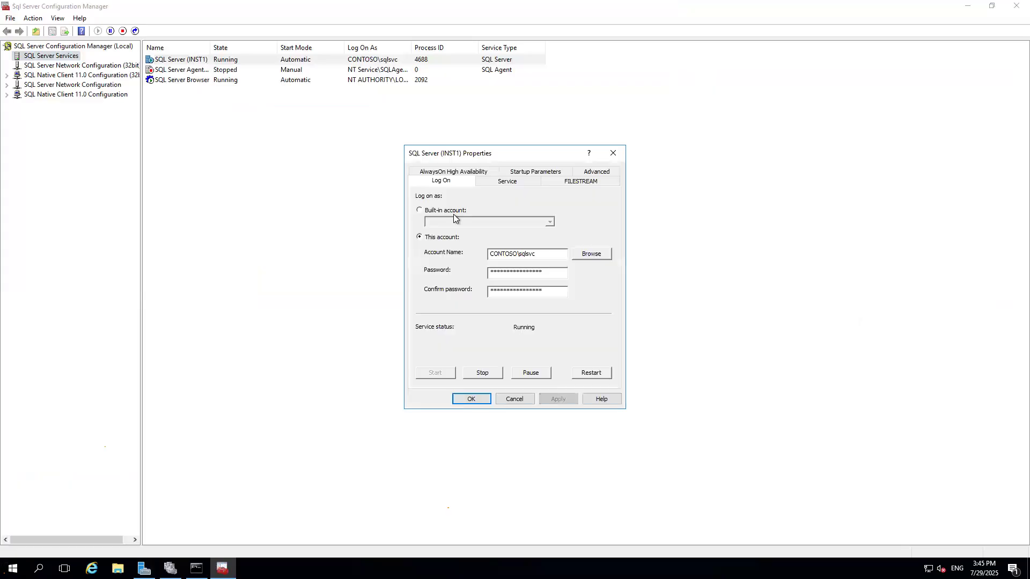
# Disable Always On Availability Groups for the INST1 service and apply the change.
pyautogui.click(449, 173)
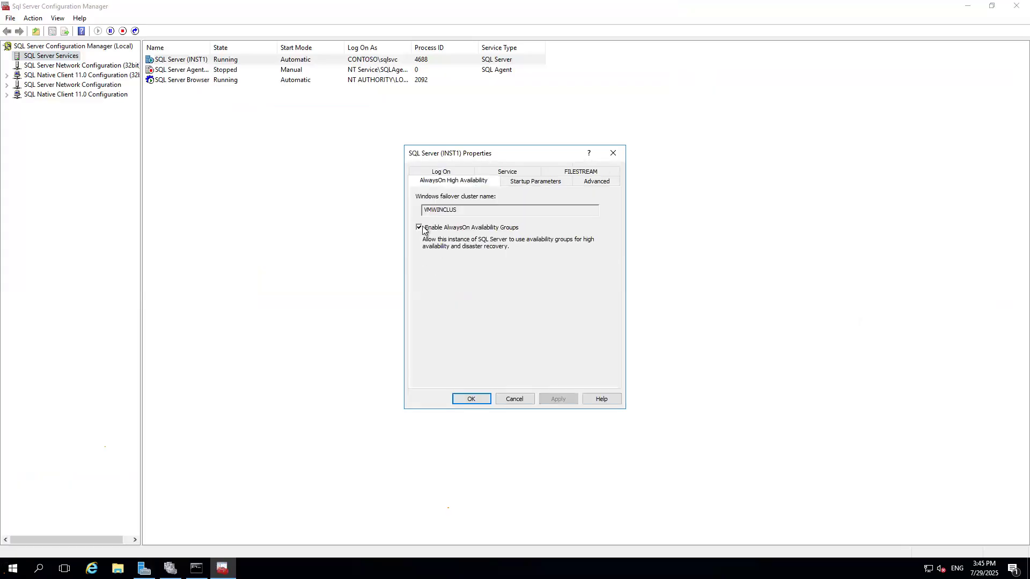
pyautogui.click(419, 227)
pyautogui.click(581, 335)
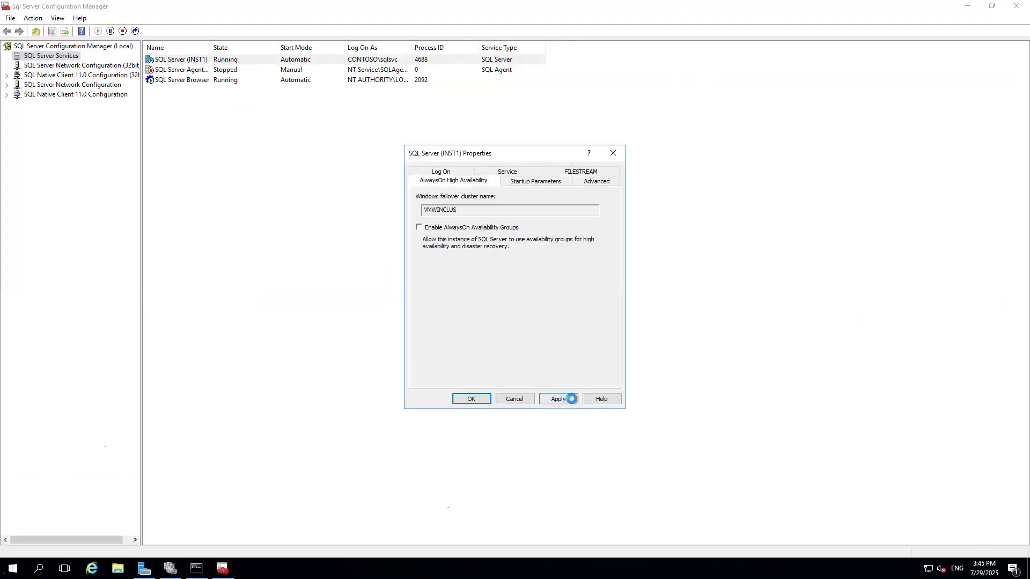
pyautogui.click(471, 399)
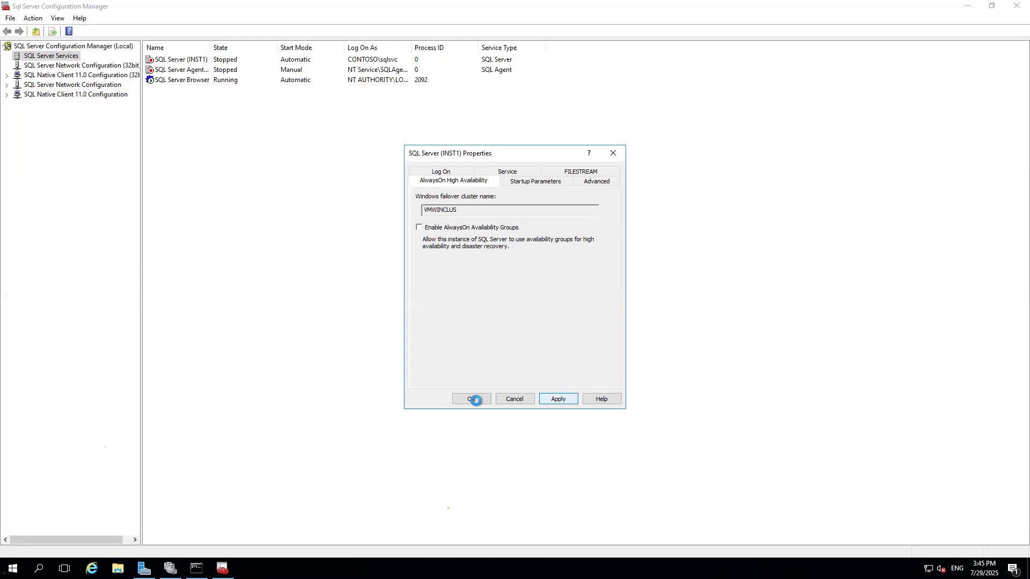
pyautogui.click(471, 399)
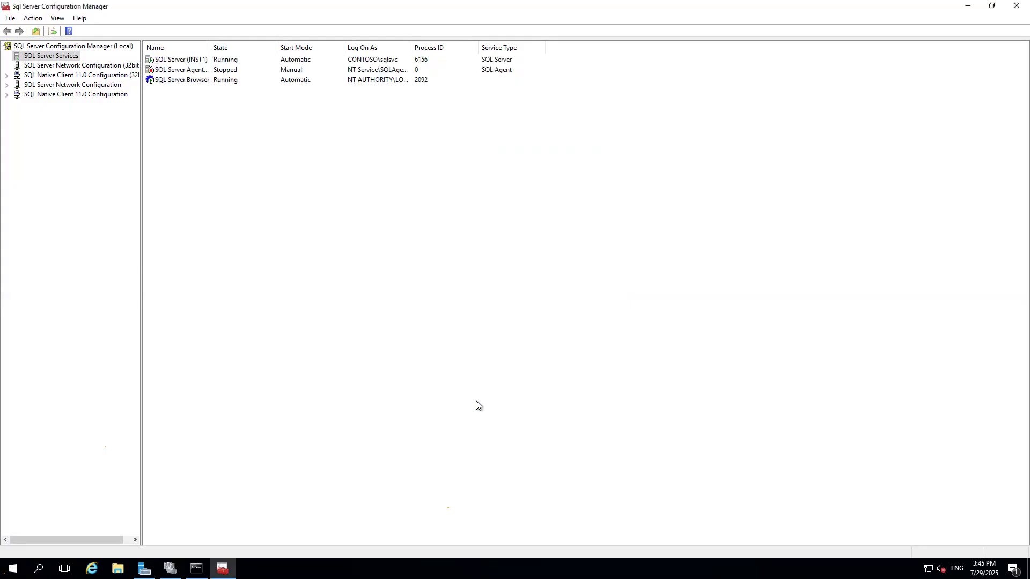
# Reopen the INST1 service properties and re-enable Always On Availability Groups, applying the change.
pyautogui.rightClick(186, 62)
pyautogui.click(239, 127)
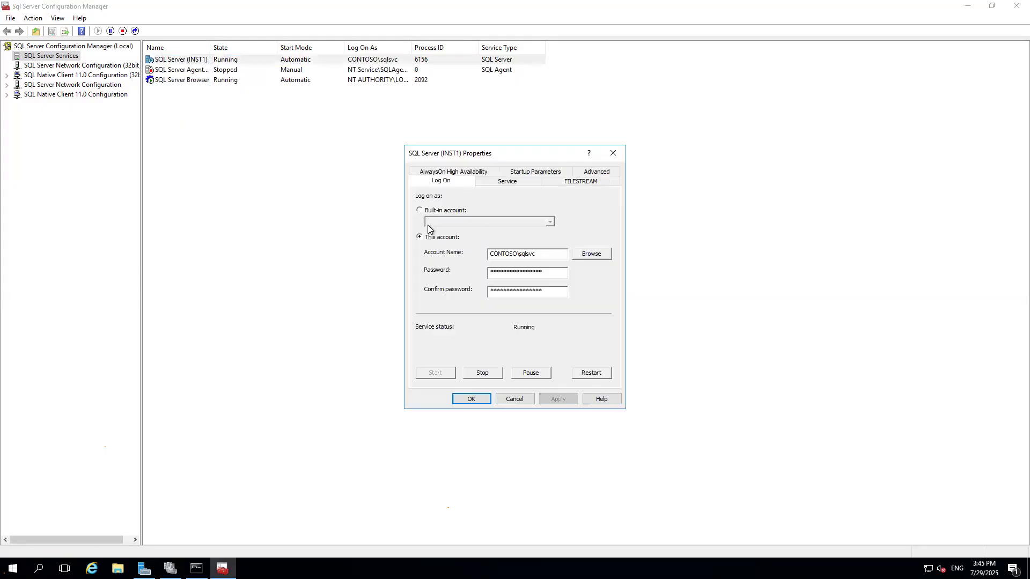
pyautogui.click(443, 172)
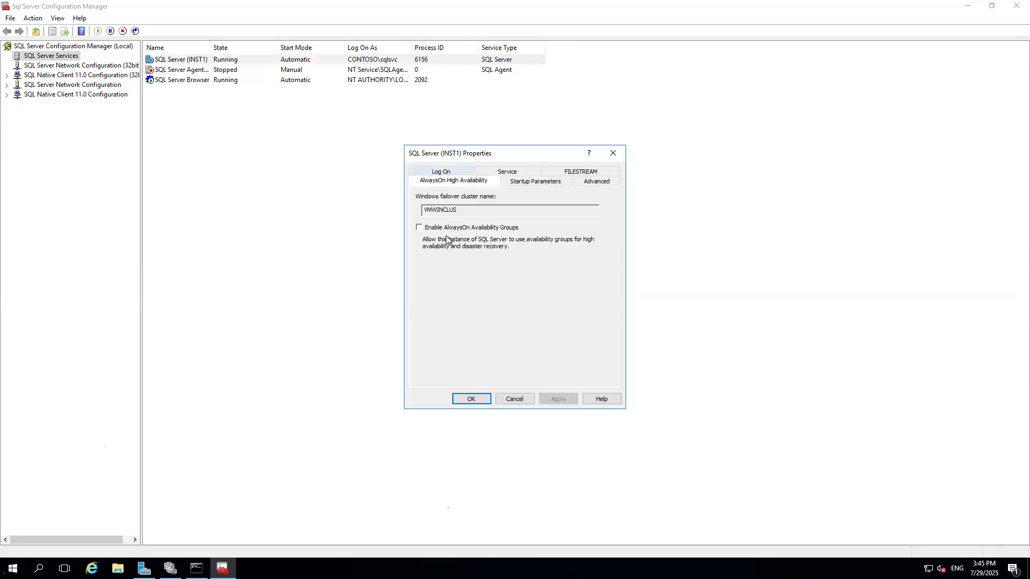
pyautogui.click(419, 228)
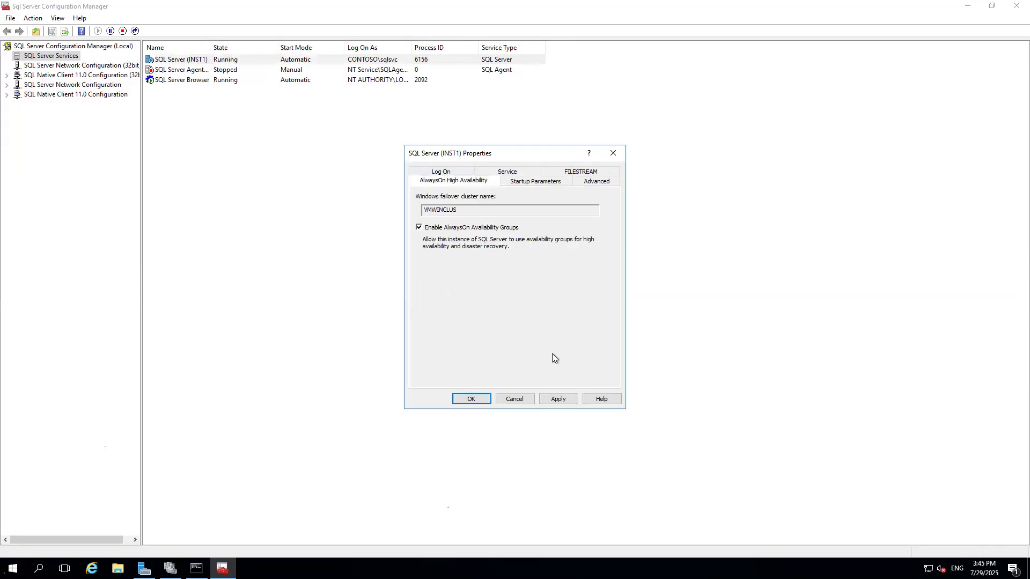
pyautogui.click(558, 399)
pyautogui.click(610, 323)
pyautogui.click(467, 398)
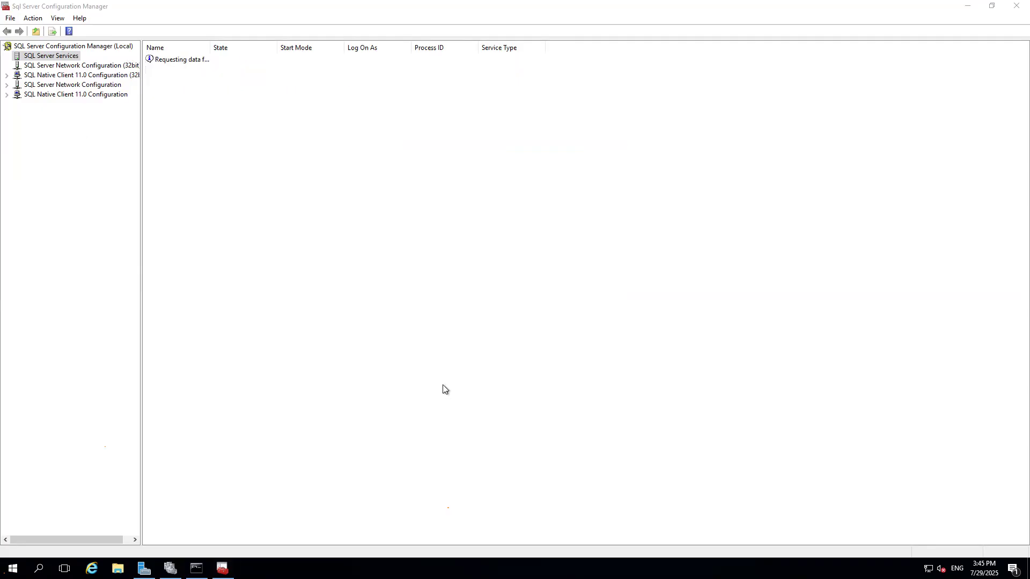
# Restart the SQL Server (INST1) service on the second node.
pyautogui.rightClick(170, 59)
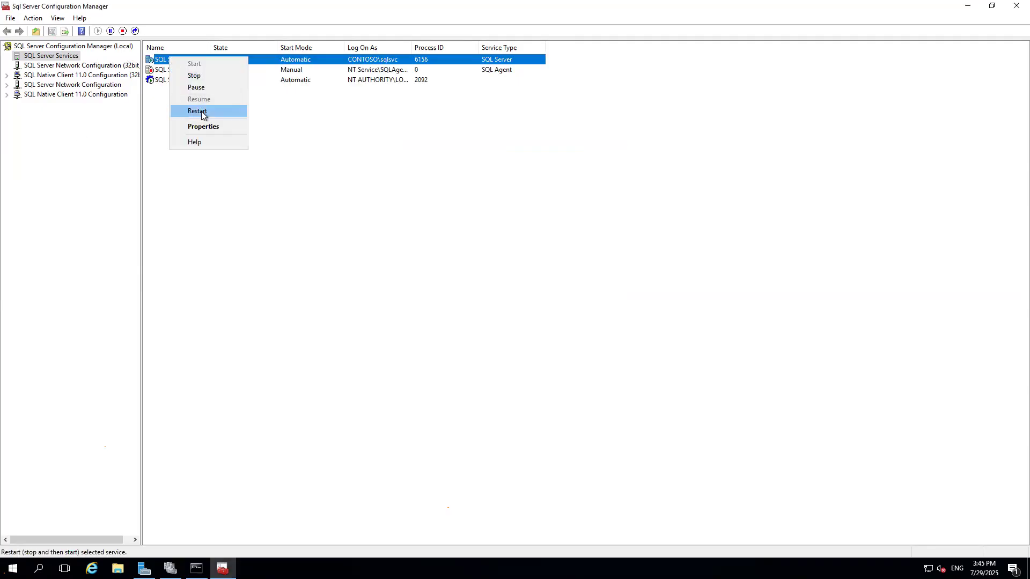
pyautogui.click(201, 111)
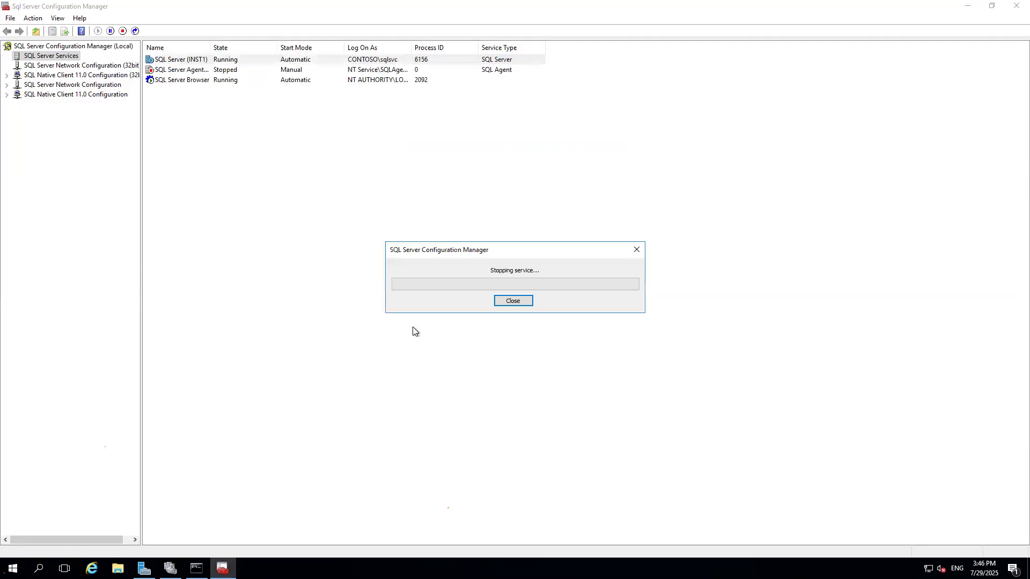
# Switch back to the first node's remote desktop session with the wizard open.
pyautogui.moveTo(590, 4)
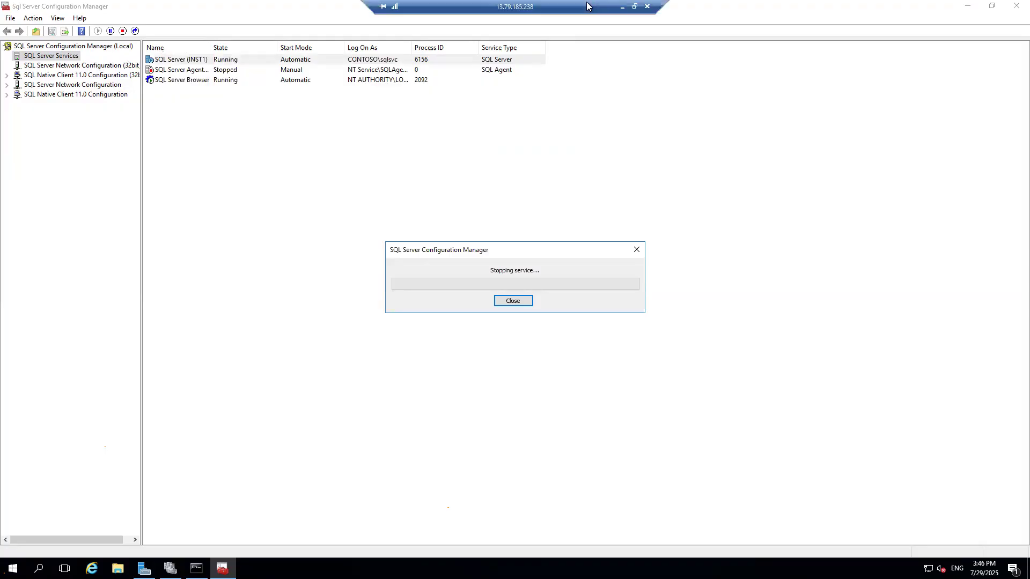
pyautogui.click(622, 7)
pyautogui.moveTo(640, 567)
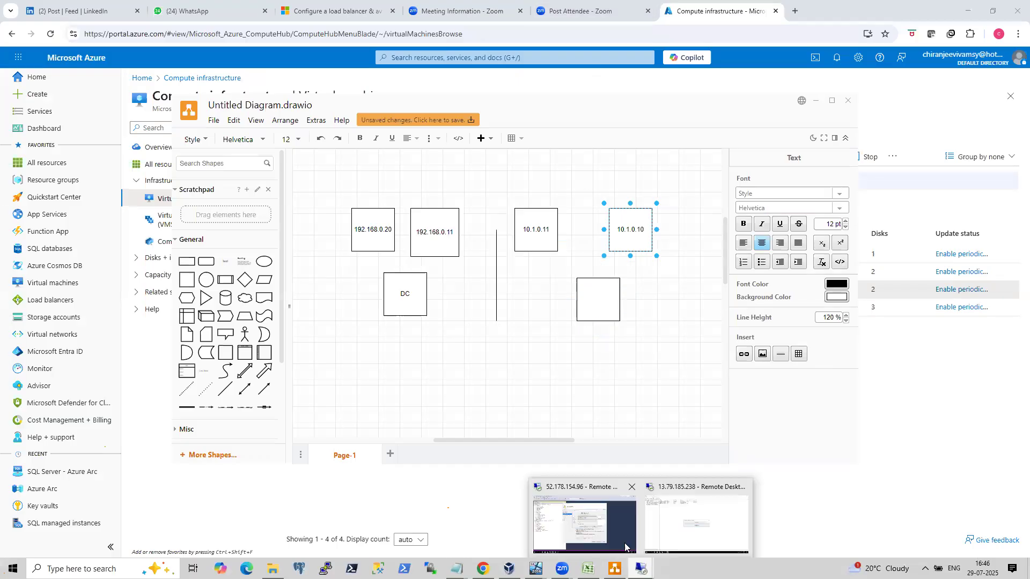
pyautogui.click(625, 547)
pyautogui.moveTo(670, 2)
pyautogui.click(622, 6)
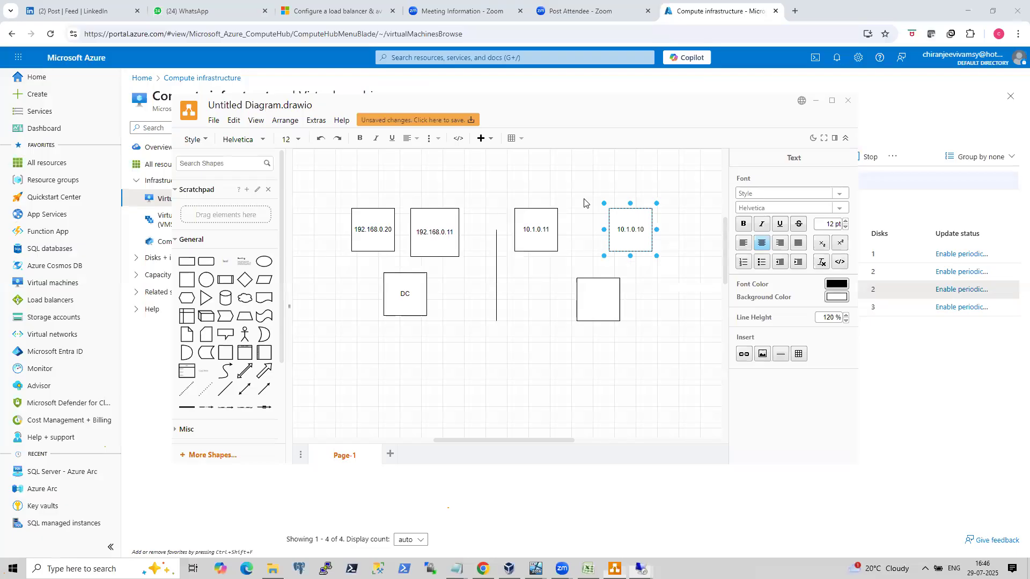
pyautogui.click(710, 520)
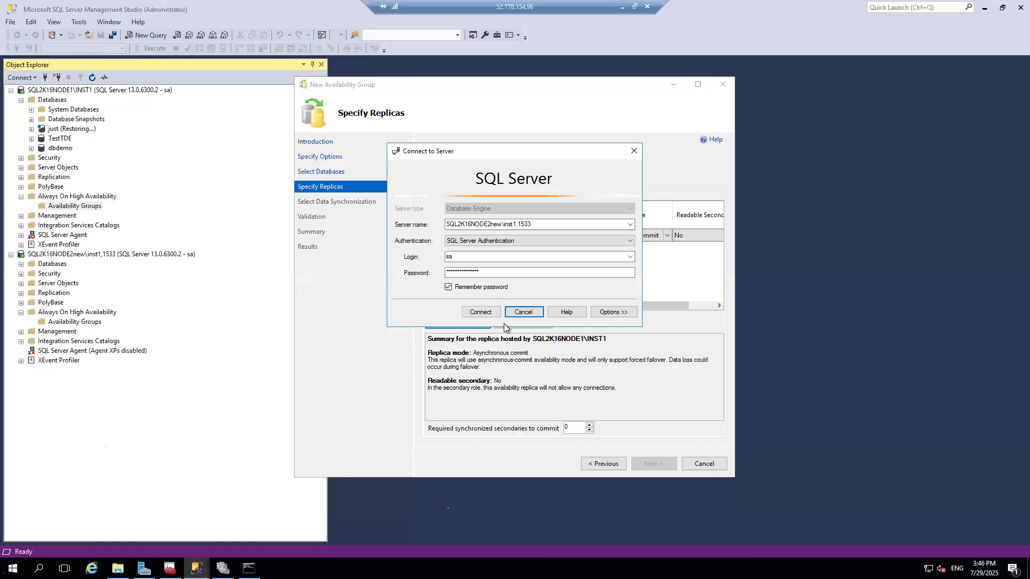
# Connect SQL2K16NODE2new\inst1,1533 as the secondary replica and proceed with Automatic seeding to validation.
pyautogui.click(492, 313)
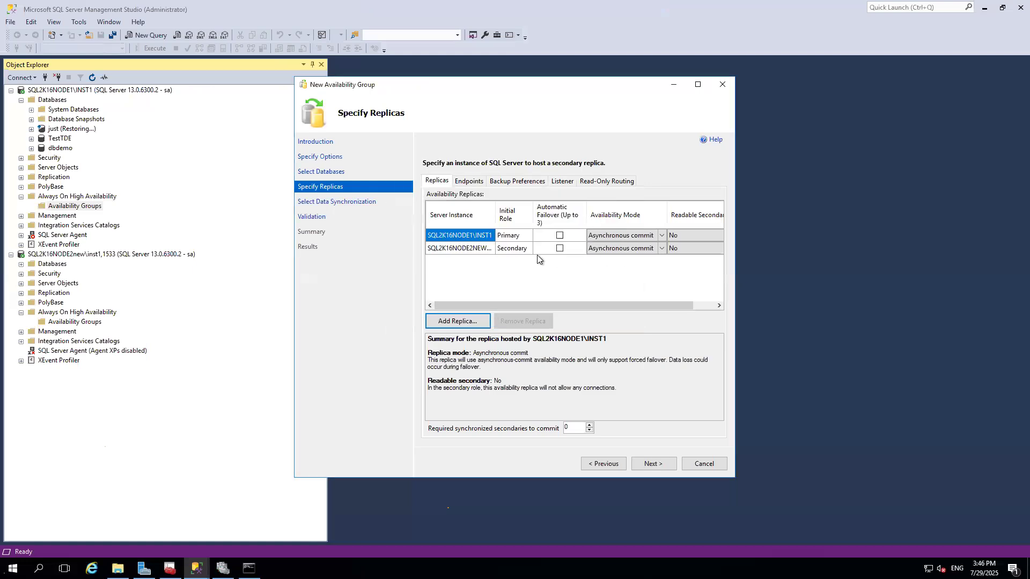
pyautogui.click(654, 463)
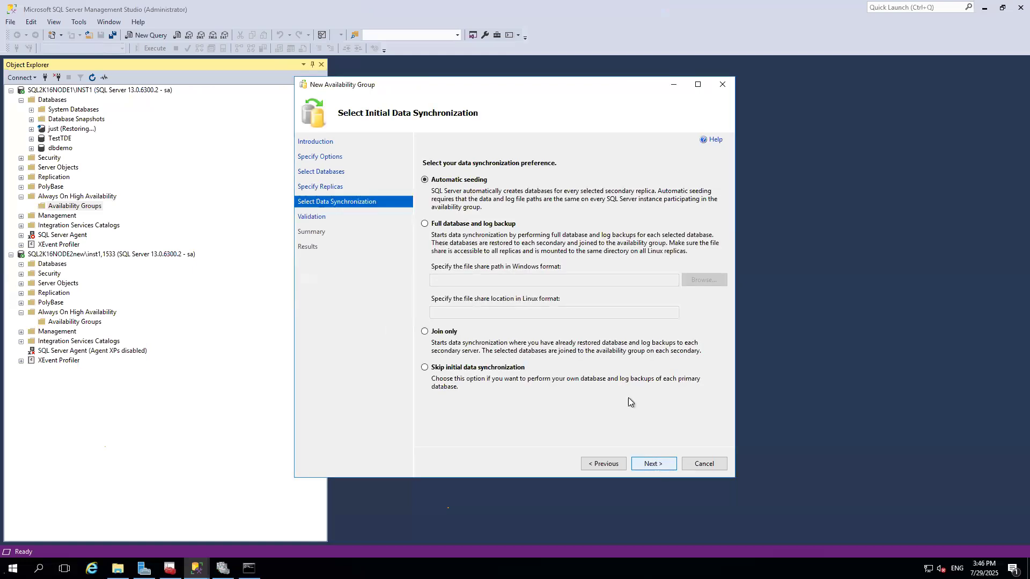
pyautogui.click(653, 464)
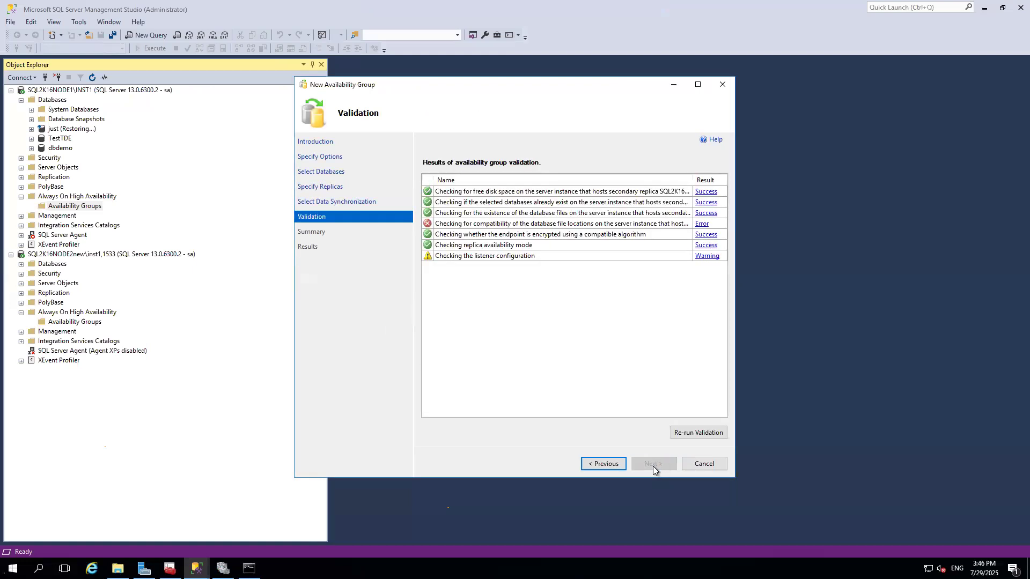
# Maximize the wizard and step back and forward to review the availability group validation results.
pyautogui.click(700, 88)
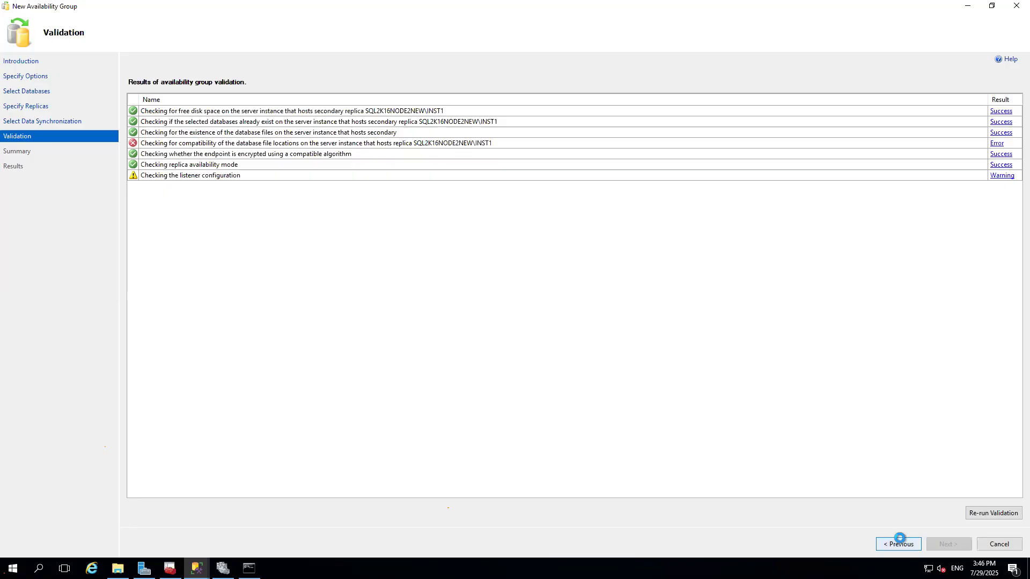
pyautogui.click(898, 543)
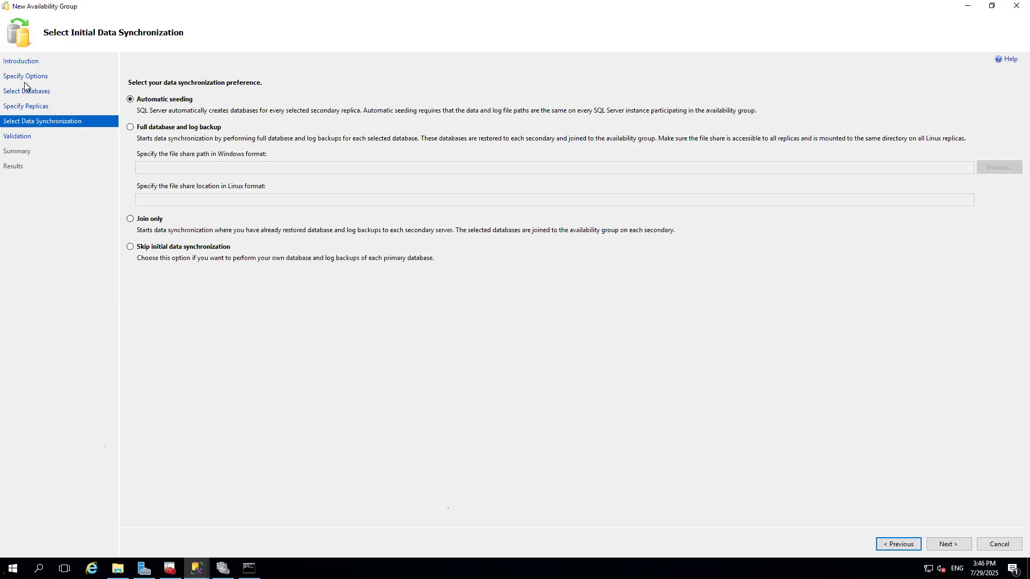
pyautogui.click(948, 543)
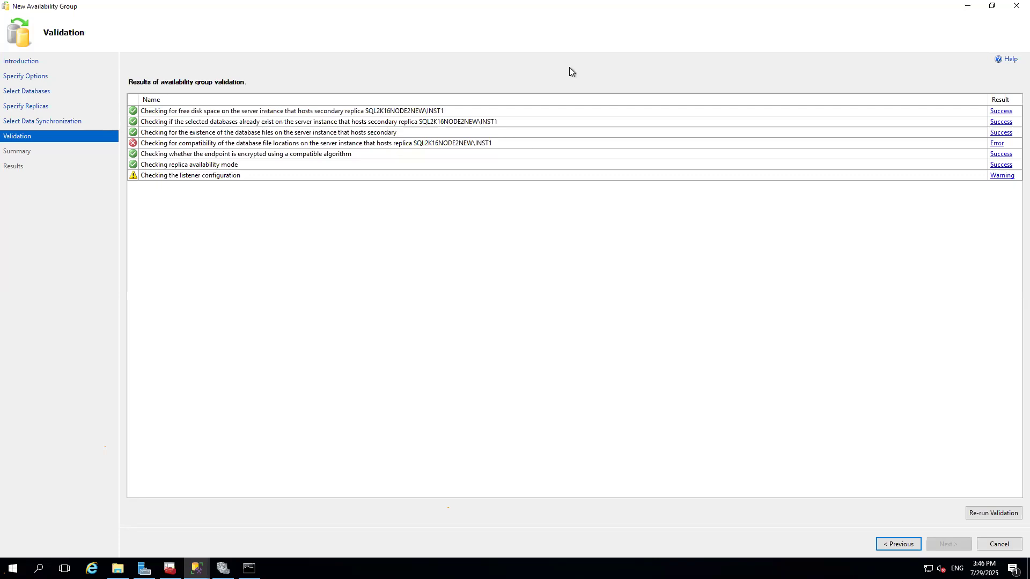
pyautogui.moveTo(575, 1)
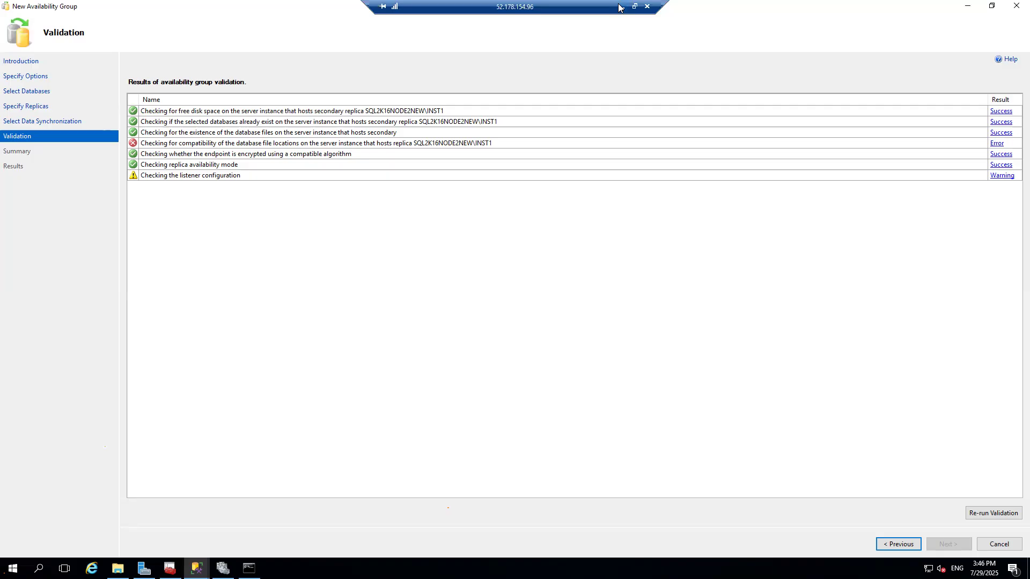
pyautogui.click(622, 7)
pyautogui.moveTo(601, 570)
pyautogui.click(601, 533)
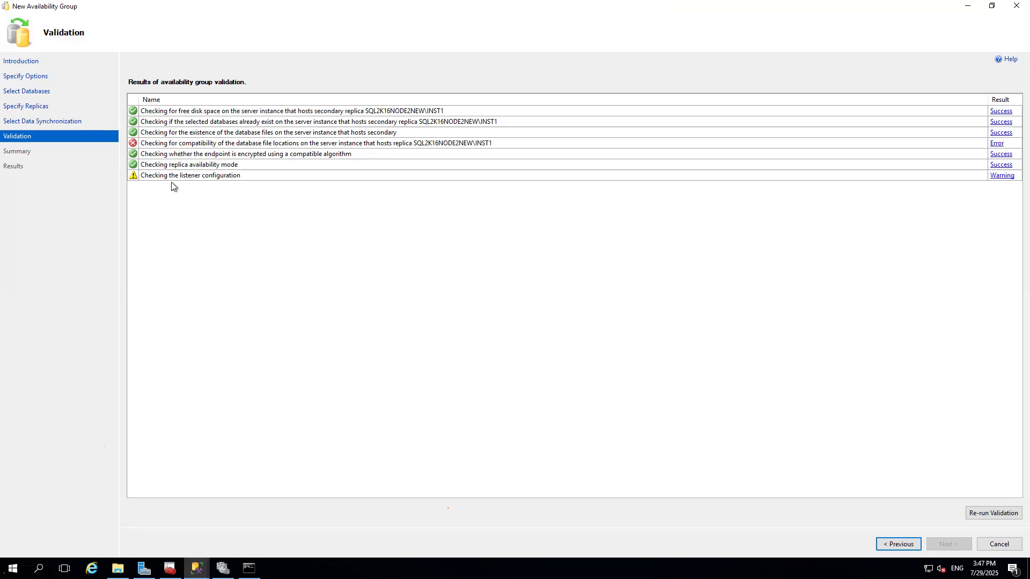
pyautogui.moveTo(606, 5)
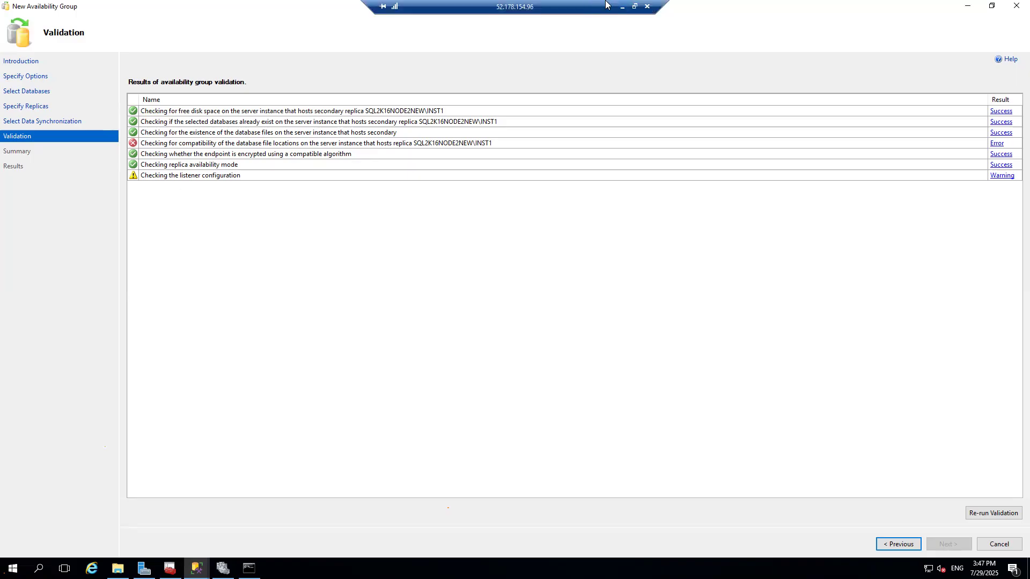
# Switch between the remote desktop session and the onpremSQLNode2 VirtualBox VM to compare the availability group validation results.
pyautogui.click(622, 8)
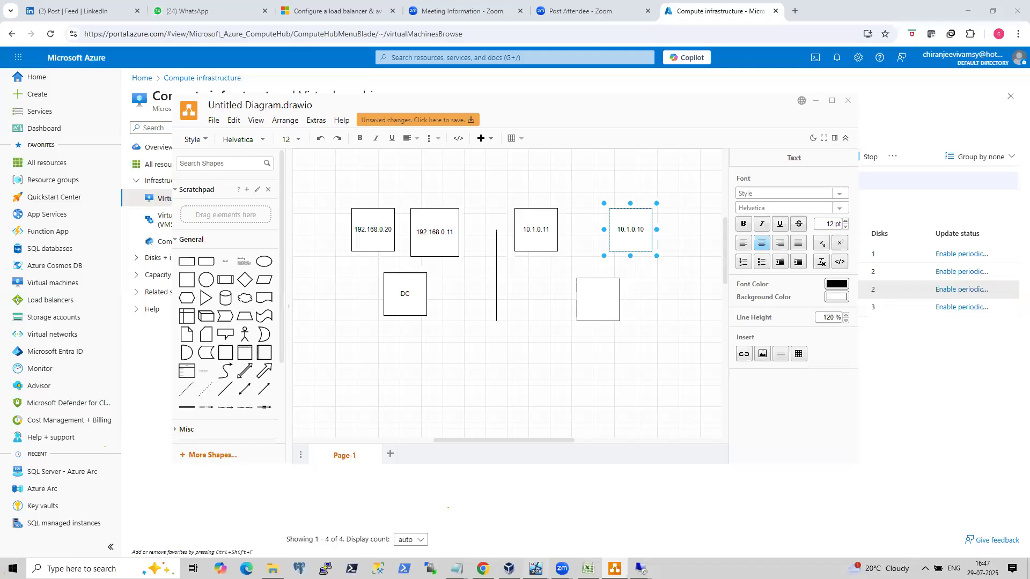
pyautogui.click(535, 569)
pyautogui.click(459, 527)
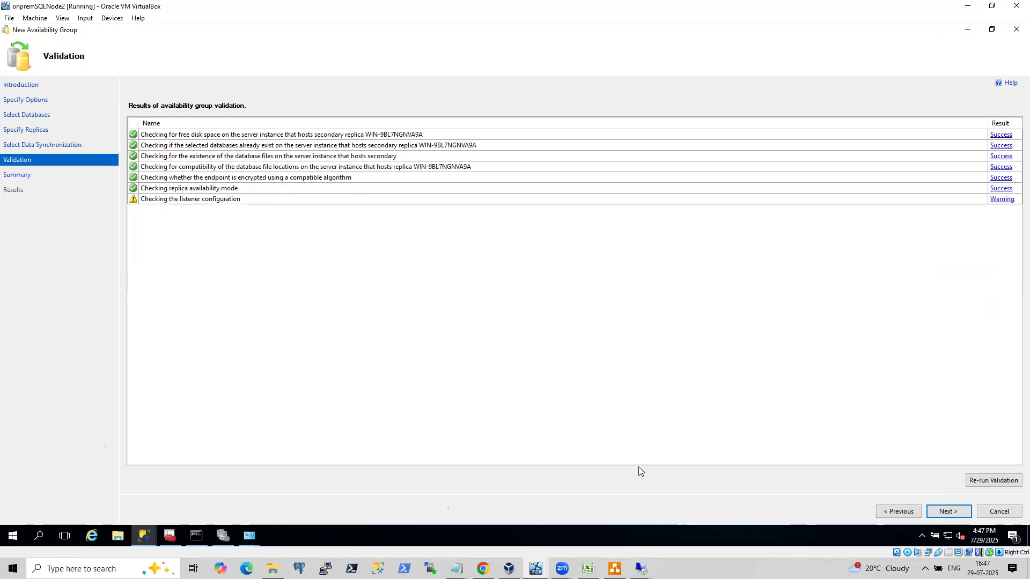
pyautogui.moveTo(641, 568)
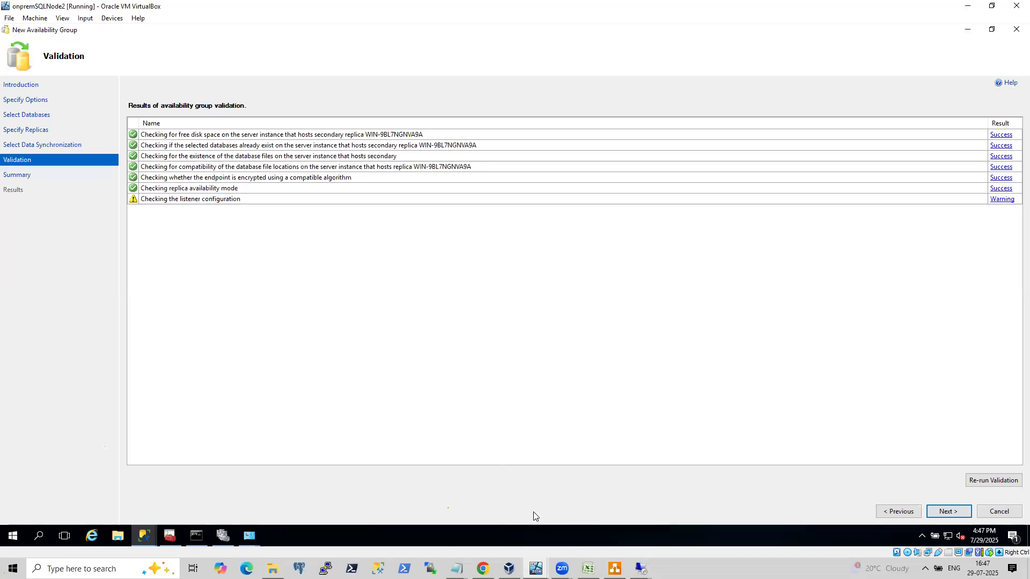
pyautogui.moveTo(509, 568)
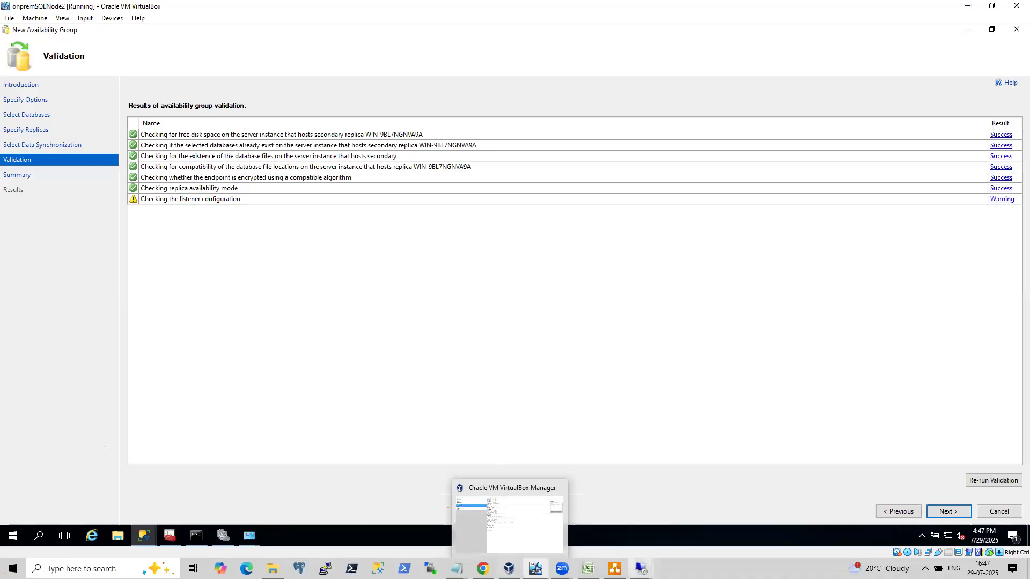
pyautogui.click(676, 542)
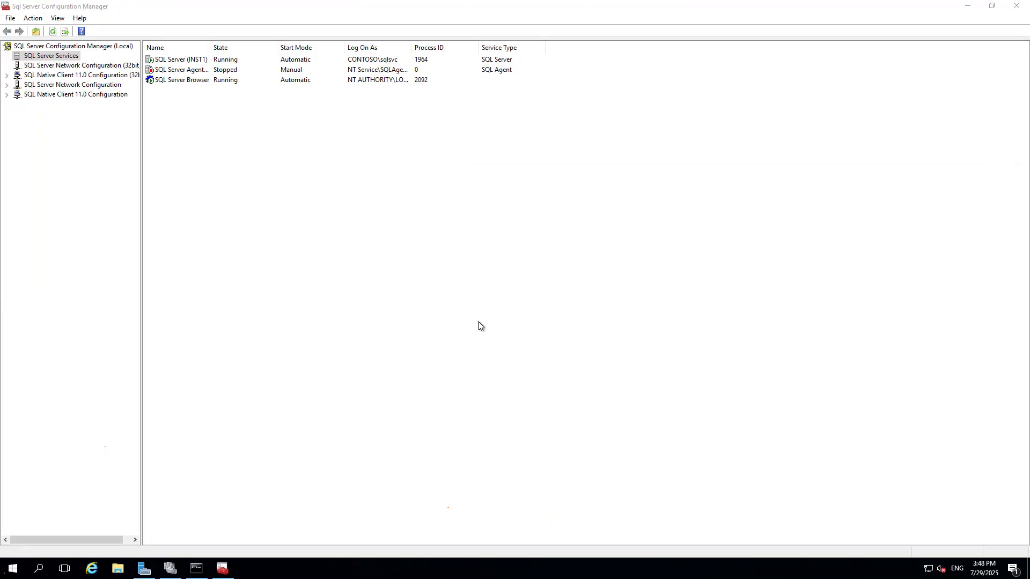
pyautogui.click(622, 7)
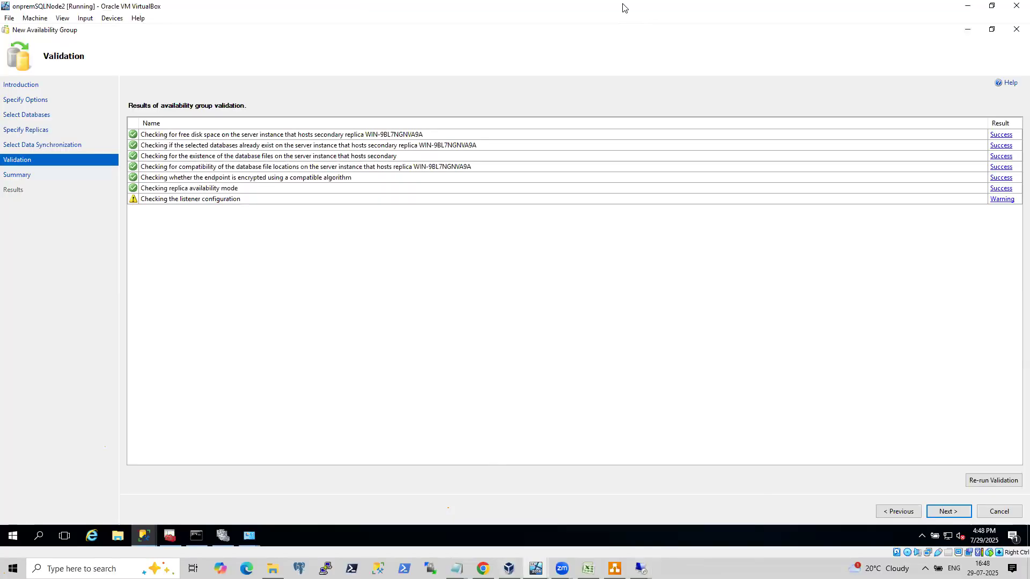
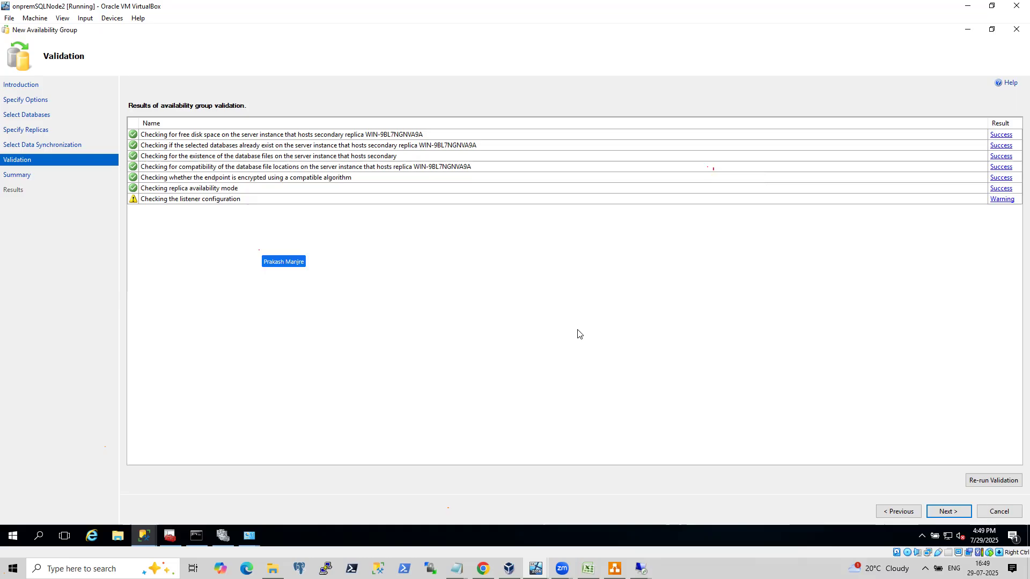
# Advance past validation and finish the wizard to create the onpremAG availability group, expanding the progress details.
pyautogui.click(641, 569)
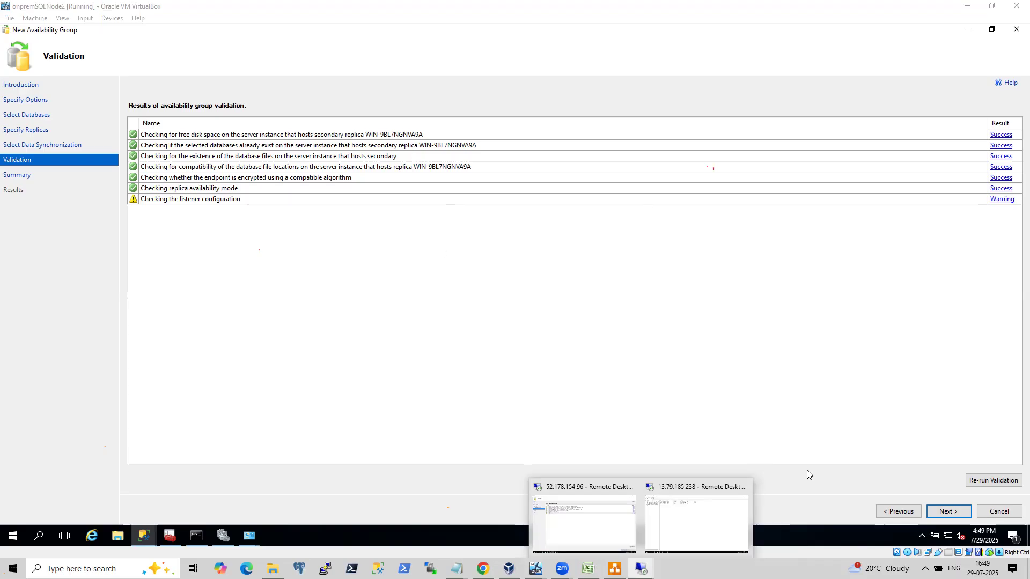
pyautogui.click(830, 399)
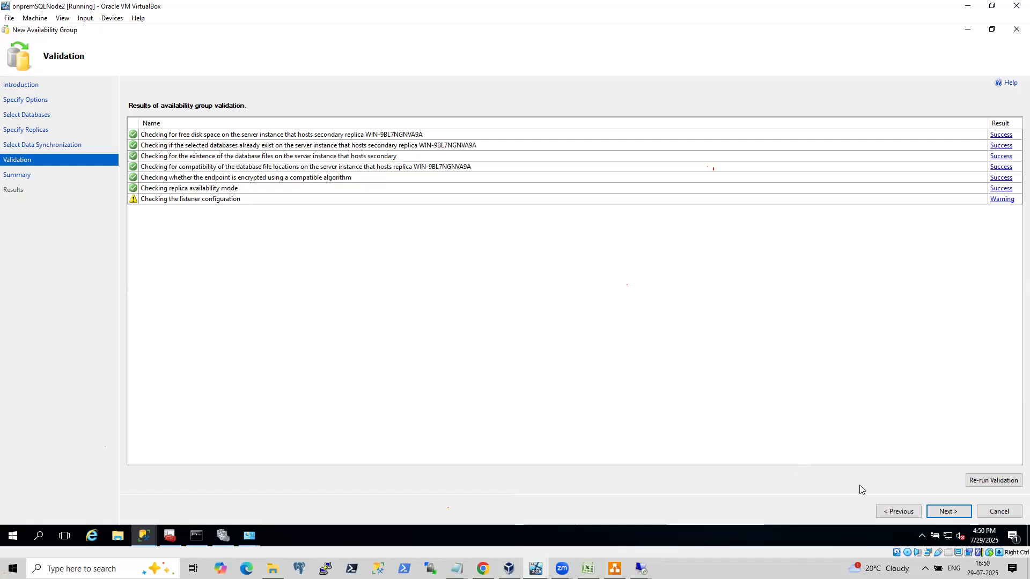
pyautogui.click(944, 511)
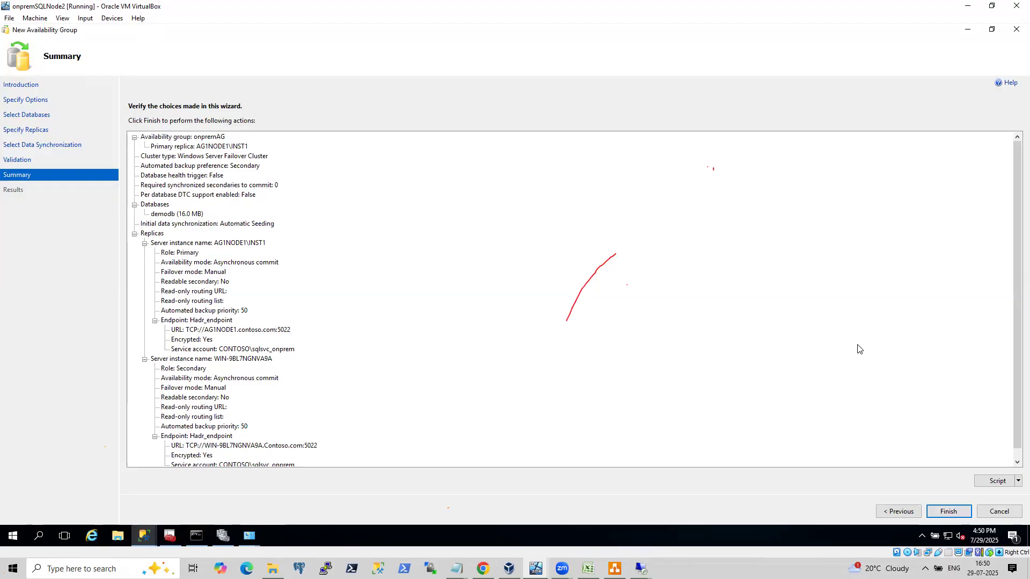
pyautogui.moveTo(561, 568)
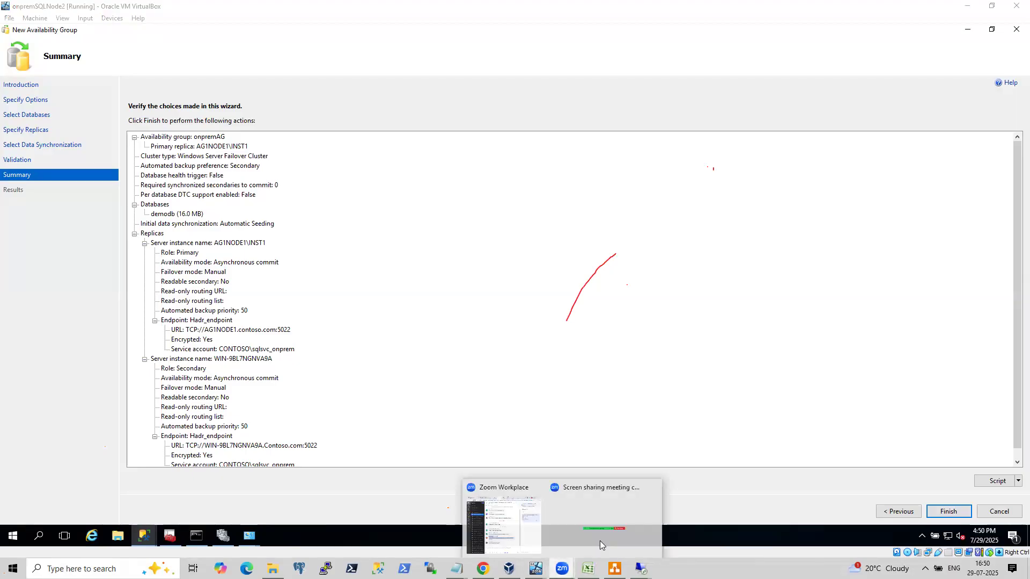
pyautogui.click(524, 530)
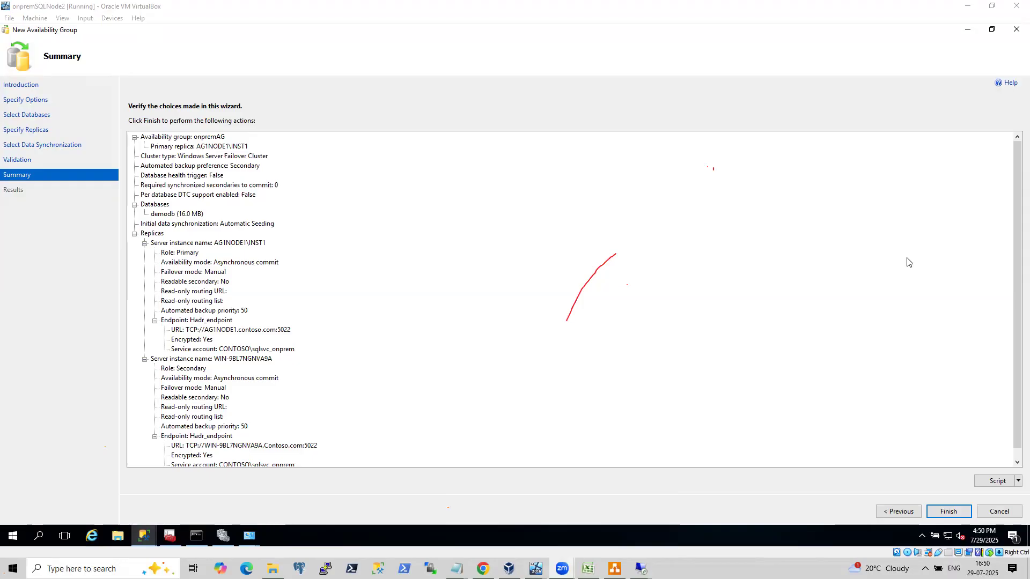
pyautogui.click(946, 511)
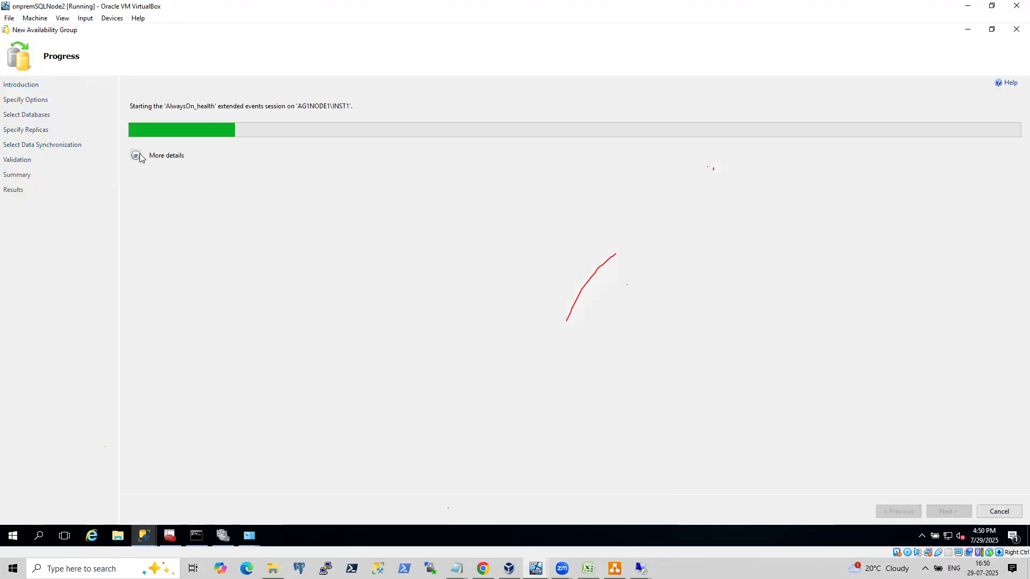
pyautogui.click(135, 156)
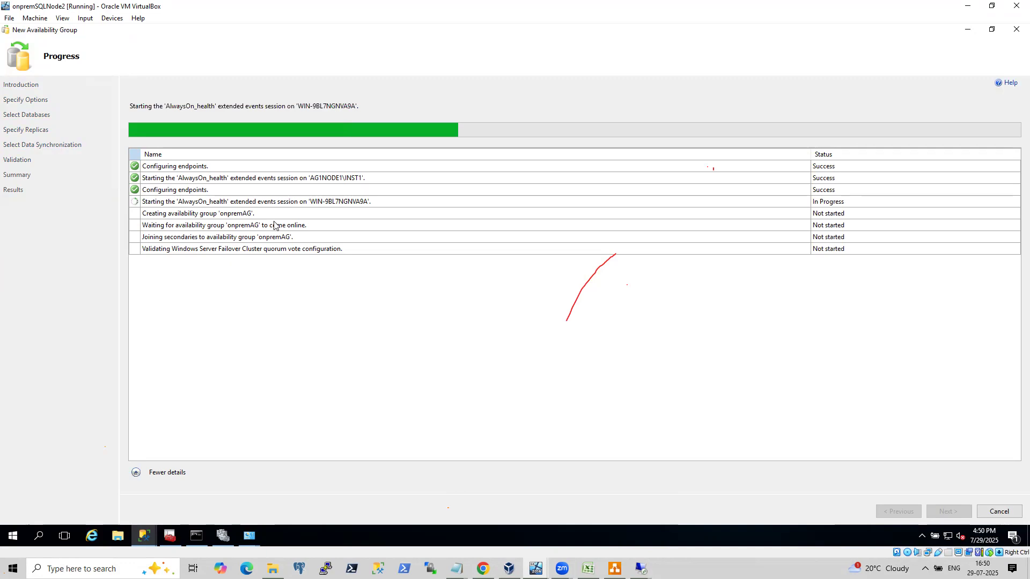
# Switch to the 13.79.185.238 remote desktop session and back to the VM's availability group wizard results.
pyautogui.click(641, 569)
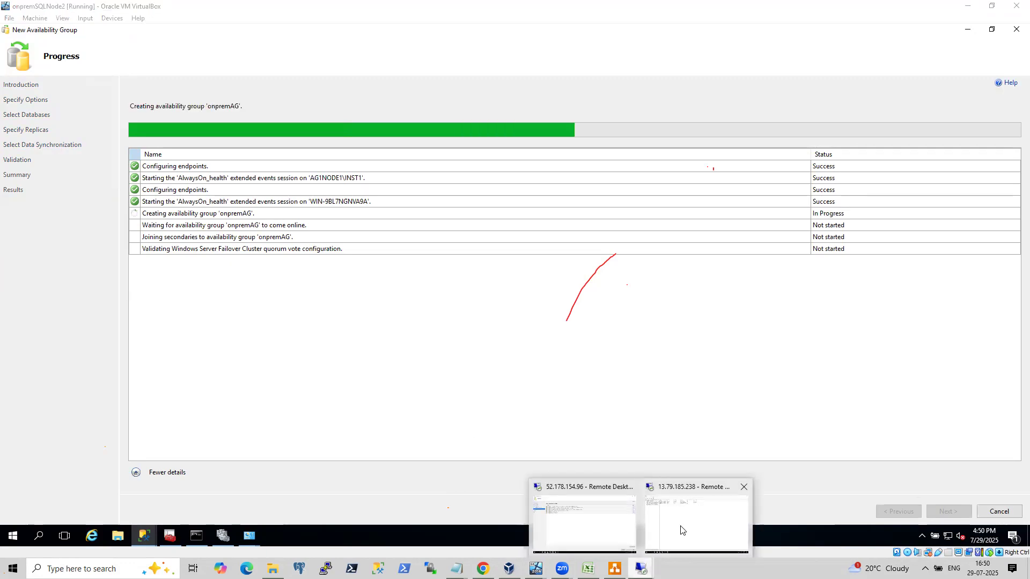
pyautogui.click(681, 530)
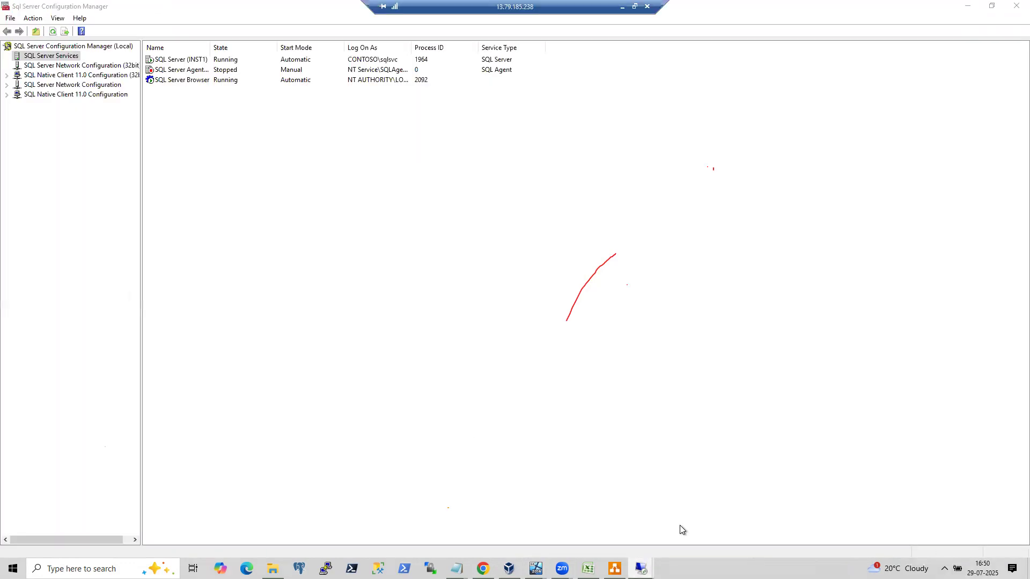
pyautogui.click(630, 5)
pyautogui.click(641, 568)
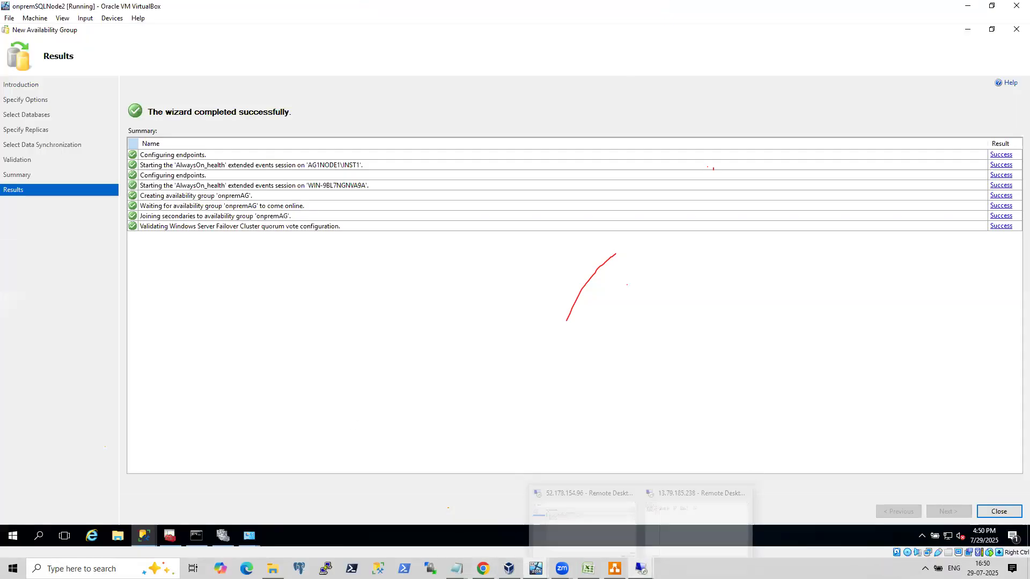
# In the 52.178.154.96 session, step back to data synchronization and forward to revalidate, then minimize the wizard.
pyautogui.click(606, 535)
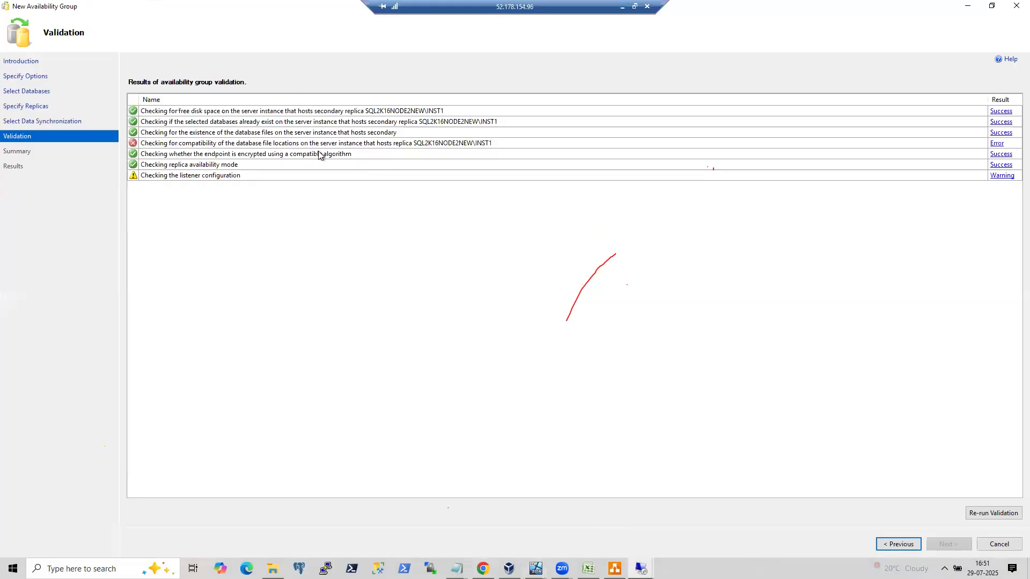
pyautogui.click(917, 543)
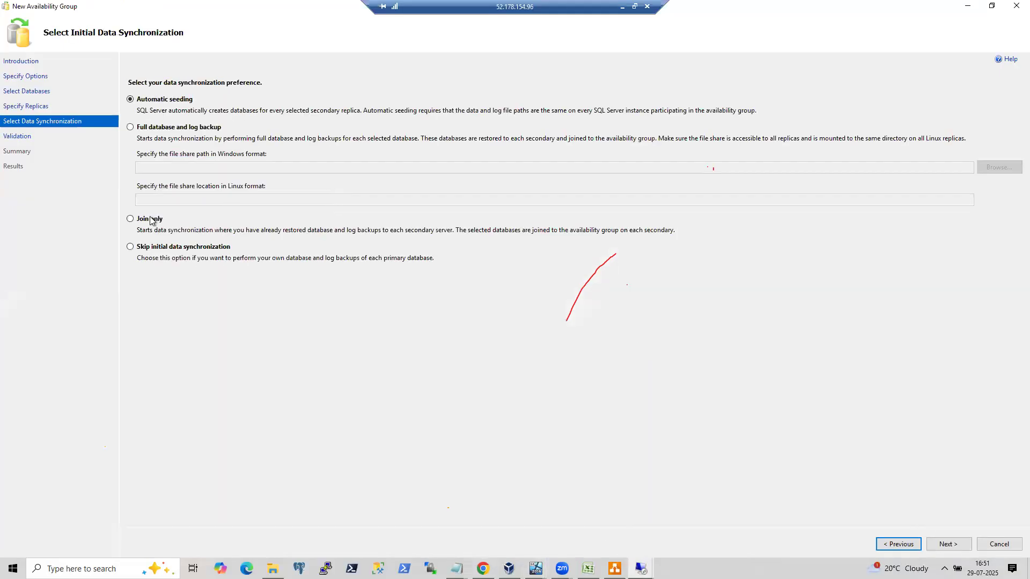
pyautogui.click(946, 544)
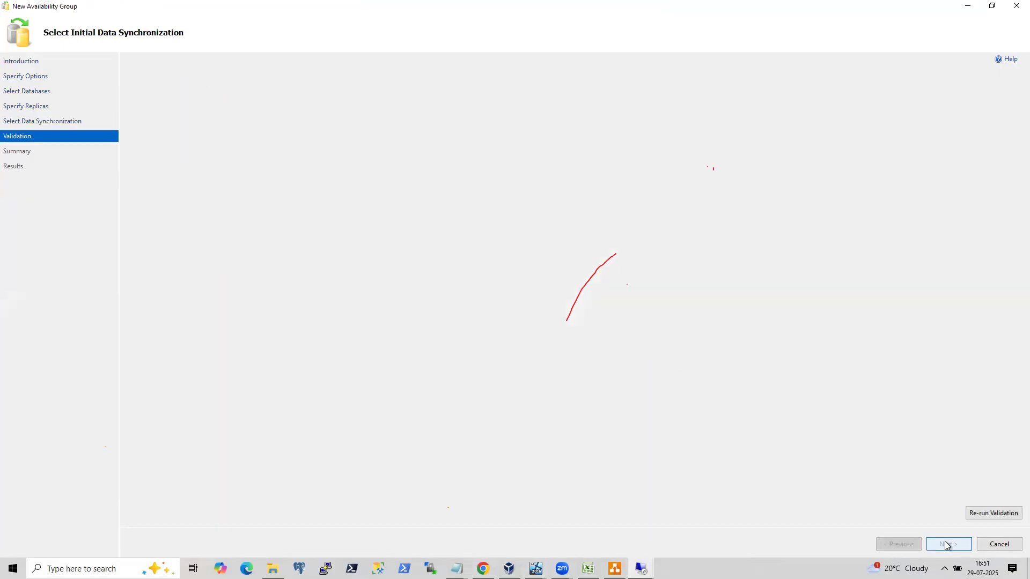
pyautogui.click(967, 6)
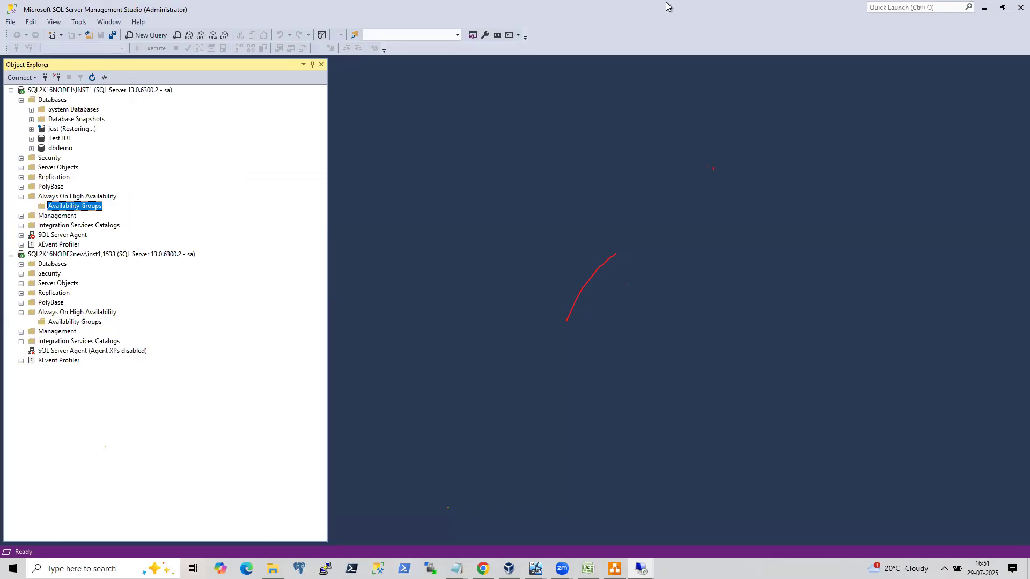
# Switch to the 13.79.185.238 remote desktop session and open File Explorer.
pyautogui.click(620, 4)
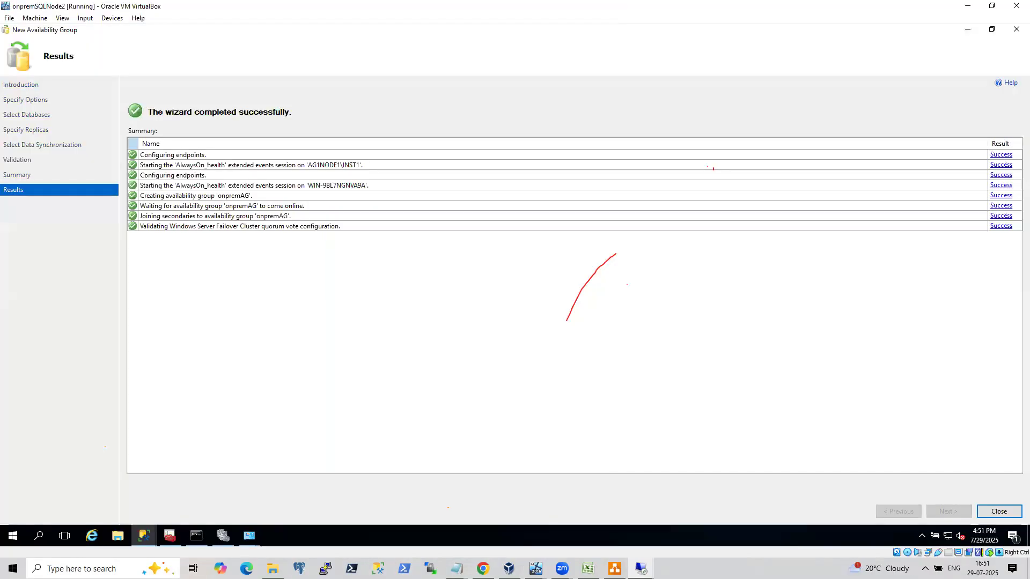
pyautogui.click(642, 568)
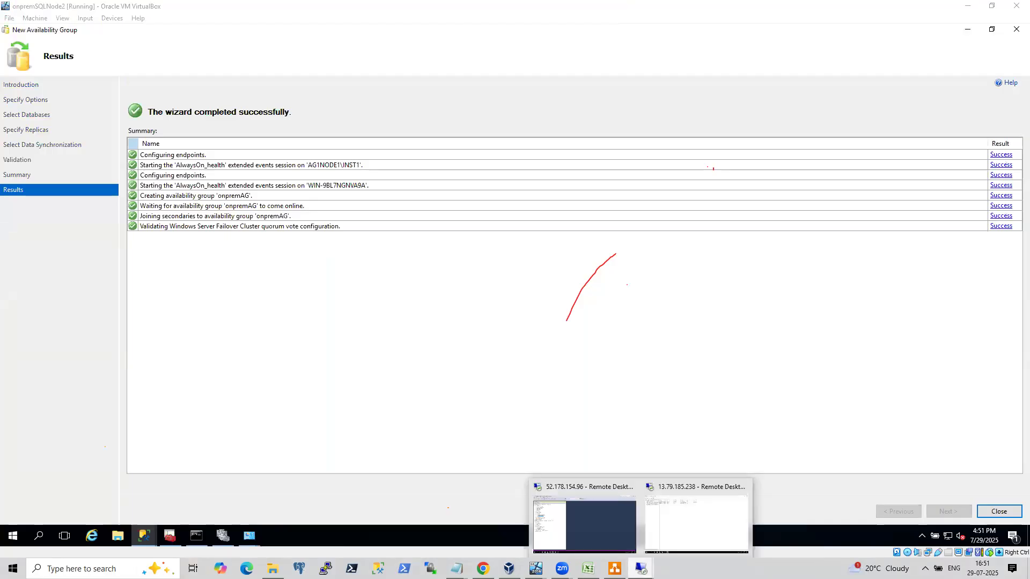
pyautogui.click(670, 528)
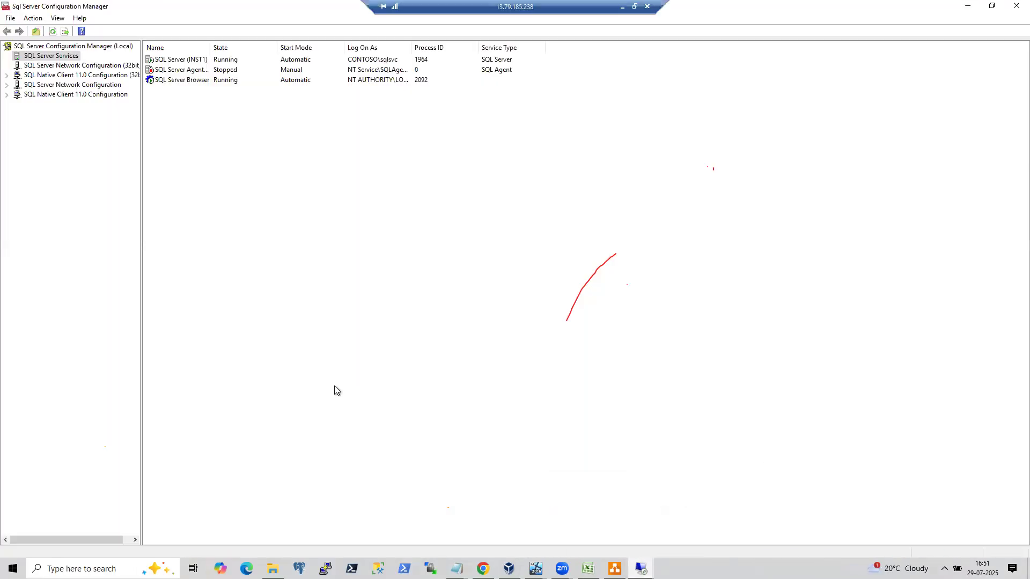
pyautogui.press('super')
pyautogui.click(572, 421)
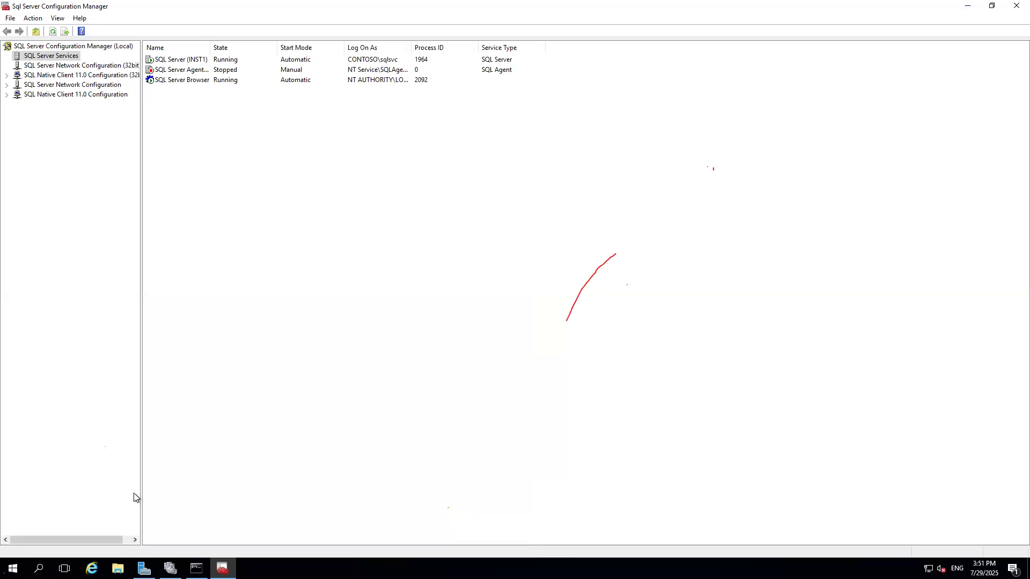
pyautogui.click(118, 569)
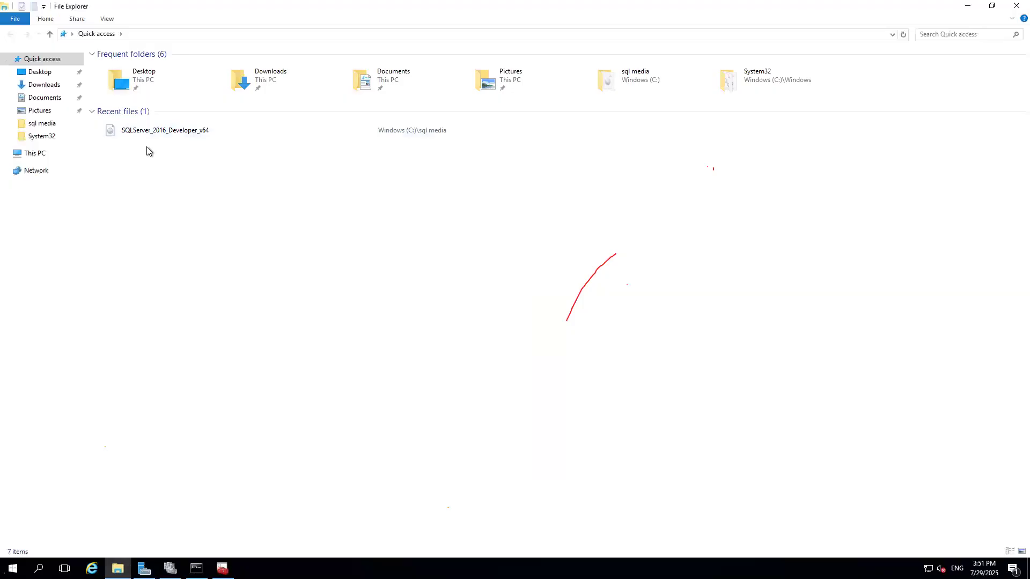
# Open the network share \\10.1.0.11\e$ through the Run dialog.
pyautogui.press('super+r')
pyautogui.write('\\\\')
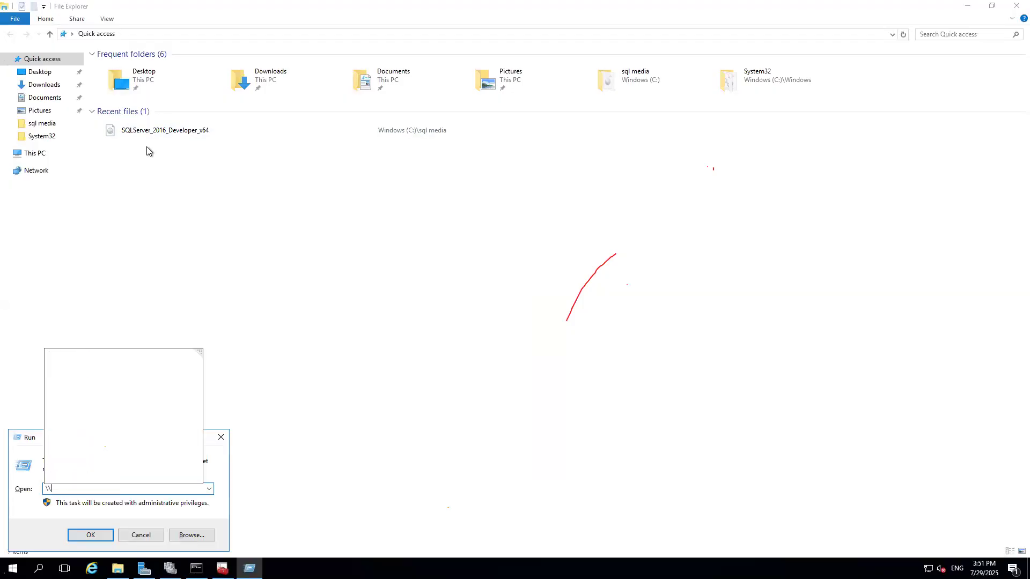
pyautogui.write('sq')
pyautogui.press('BackSpace')
pyautogui.press('BackSpace')
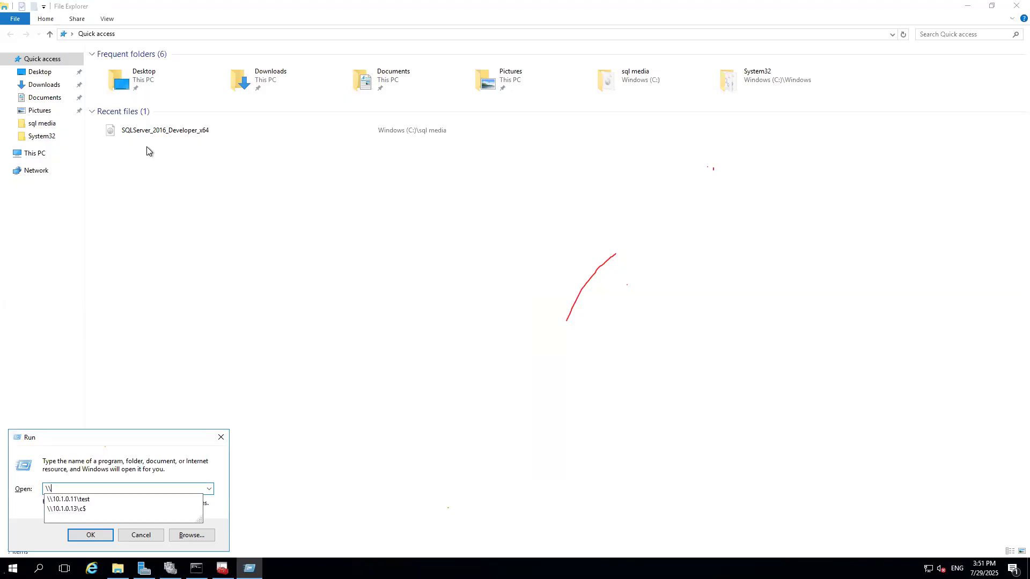
pyautogui.press('Down')
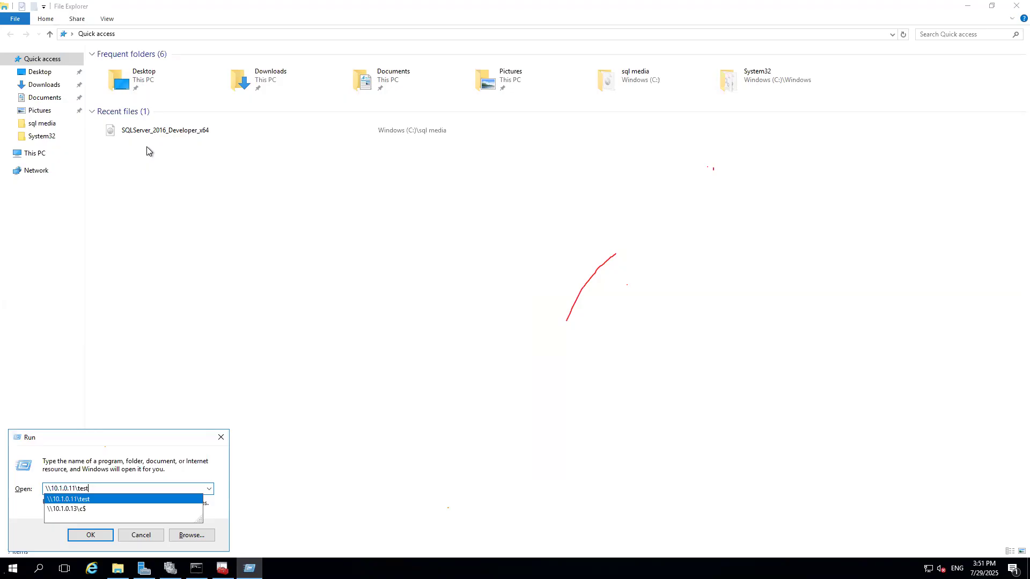
pyautogui.press('BackSpace')
pyautogui.press('BackSpace')
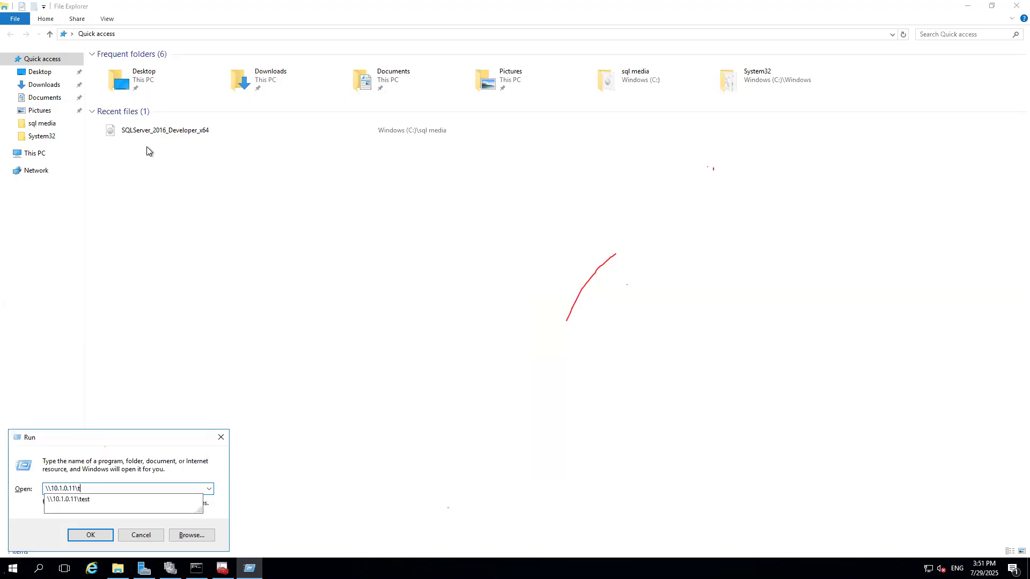
pyautogui.write('e$')
pyautogui.press('Return')
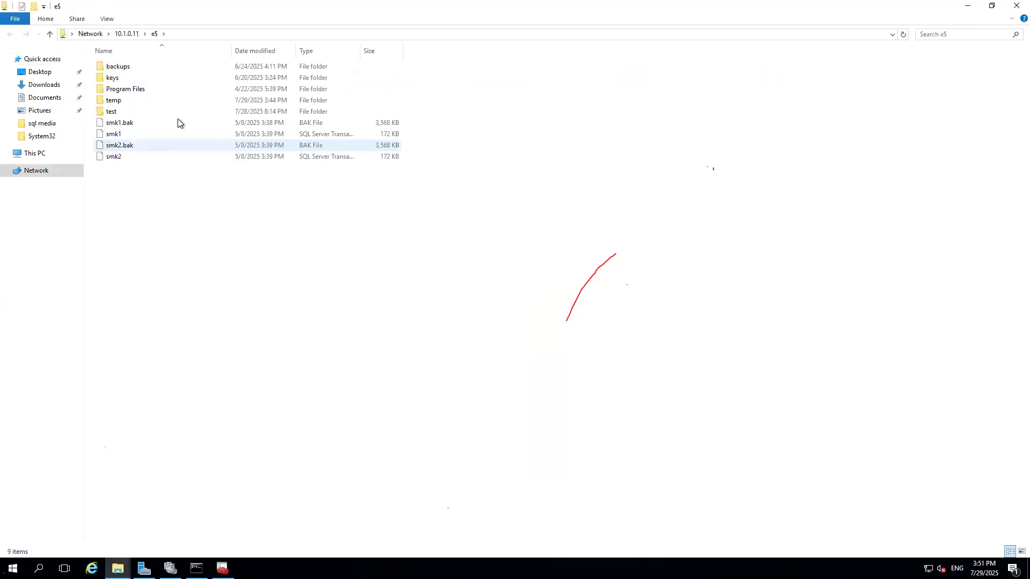
# Copy dbdemofull.bak and dbdemolog from the share's temp folder into the backups folder on New Volume (G:).
pyautogui.doubleClick(124, 100)
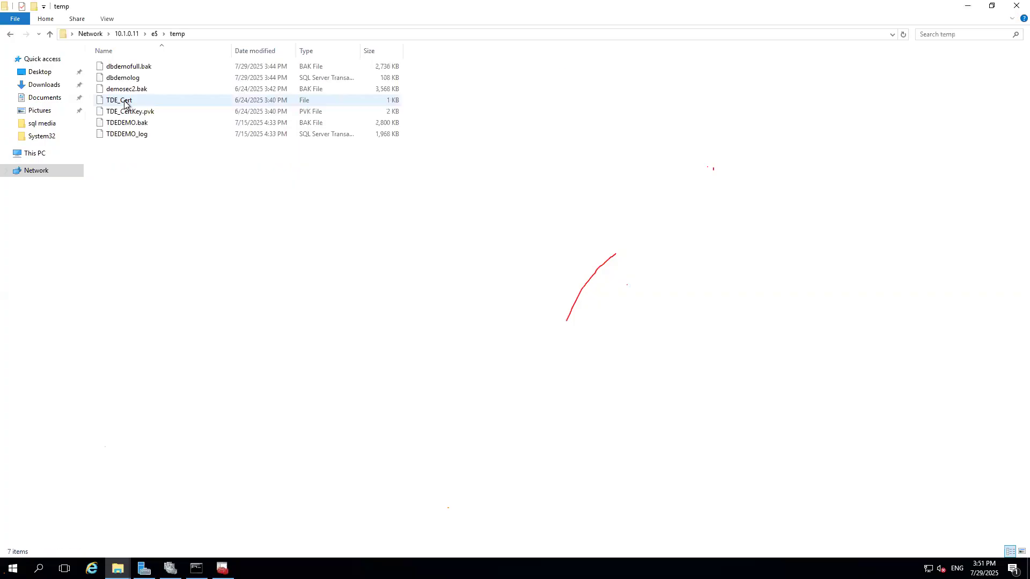
pyautogui.click(139, 71)
pyautogui.hotkey('shift', 'Down')
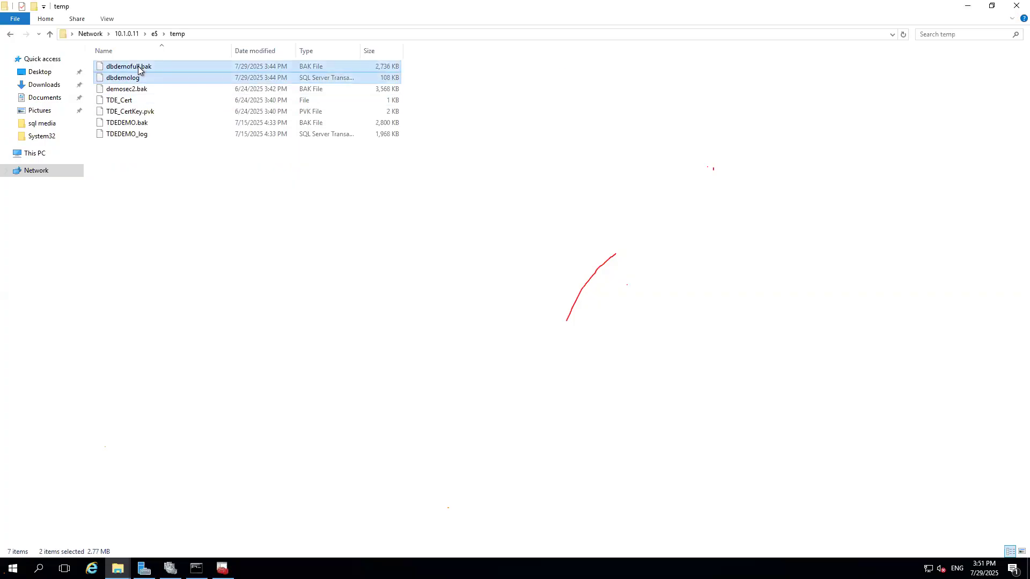
pyautogui.click(33, 153)
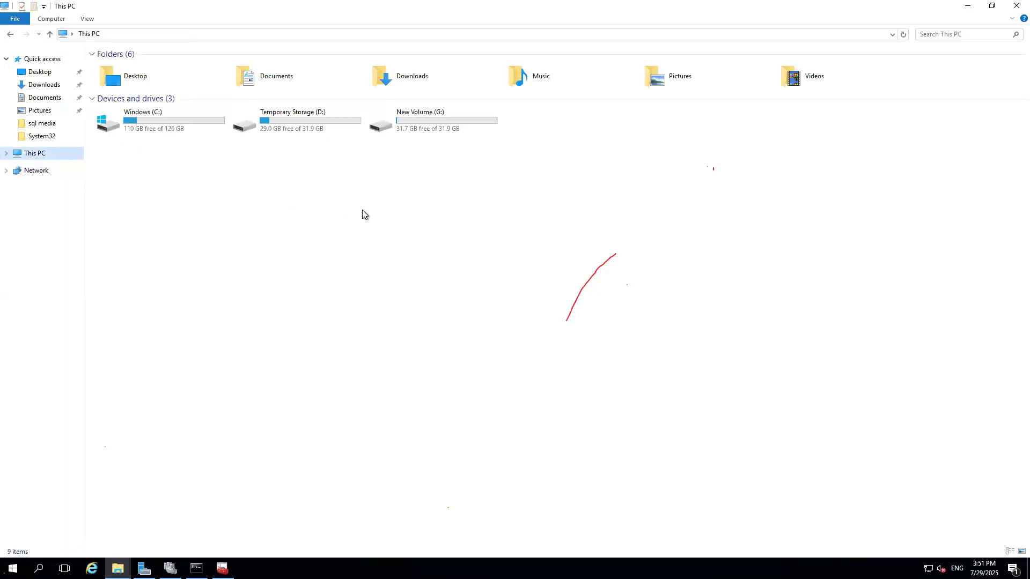
pyautogui.doubleClick(399, 124)
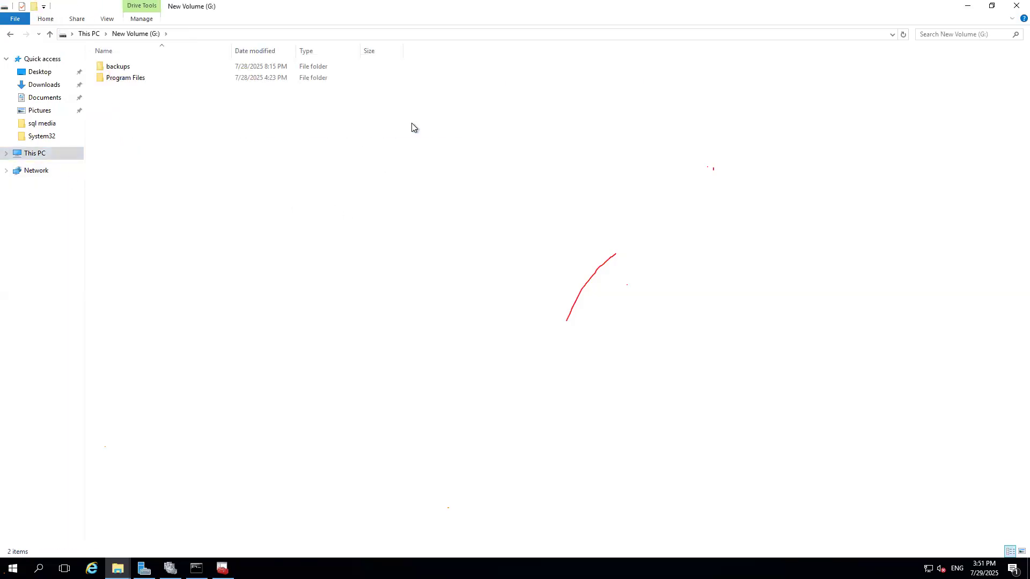
pyautogui.doubleClick(117, 67)
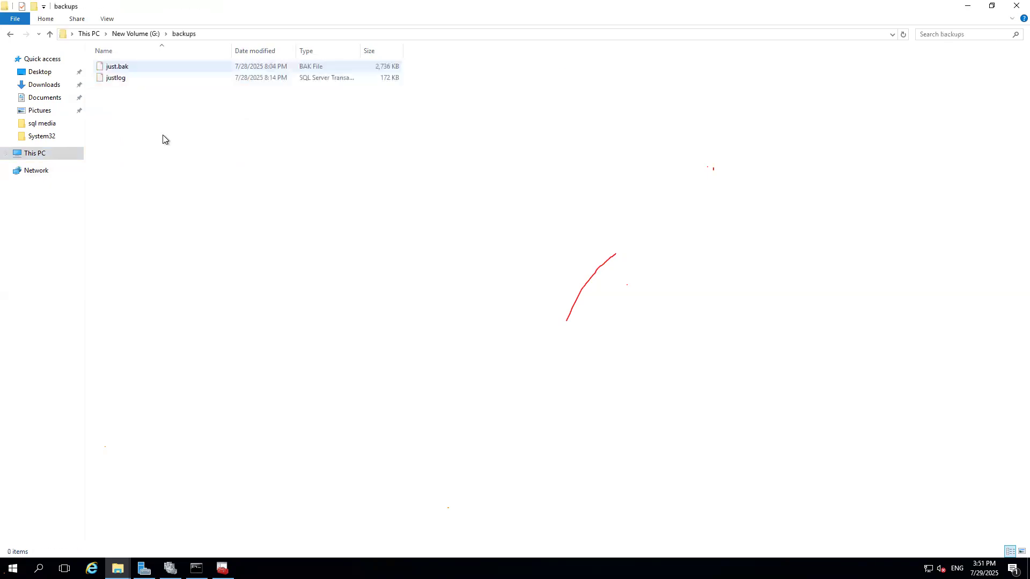
pyautogui.rightClick(204, 181)
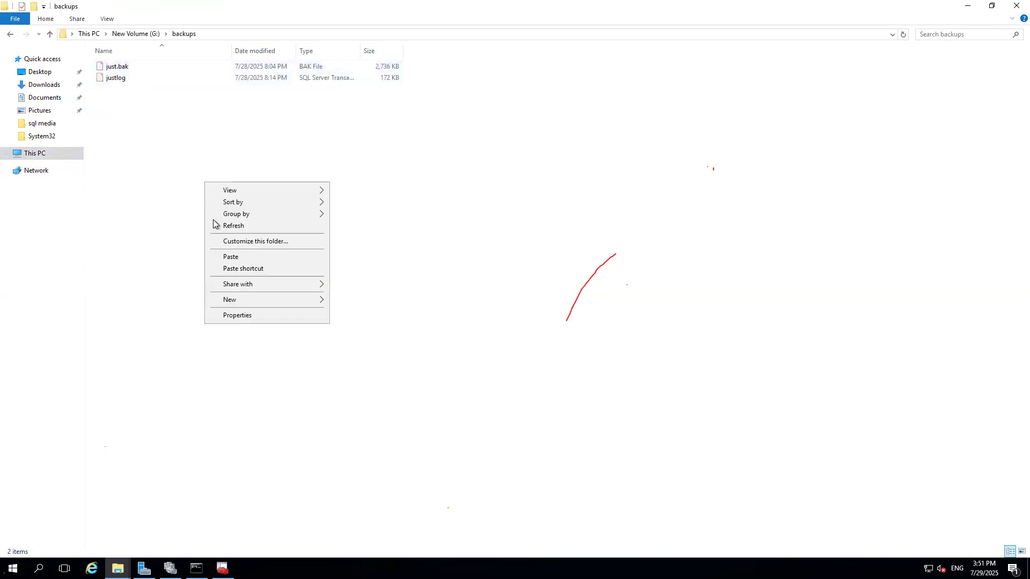
pyautogui.click(229, 253)
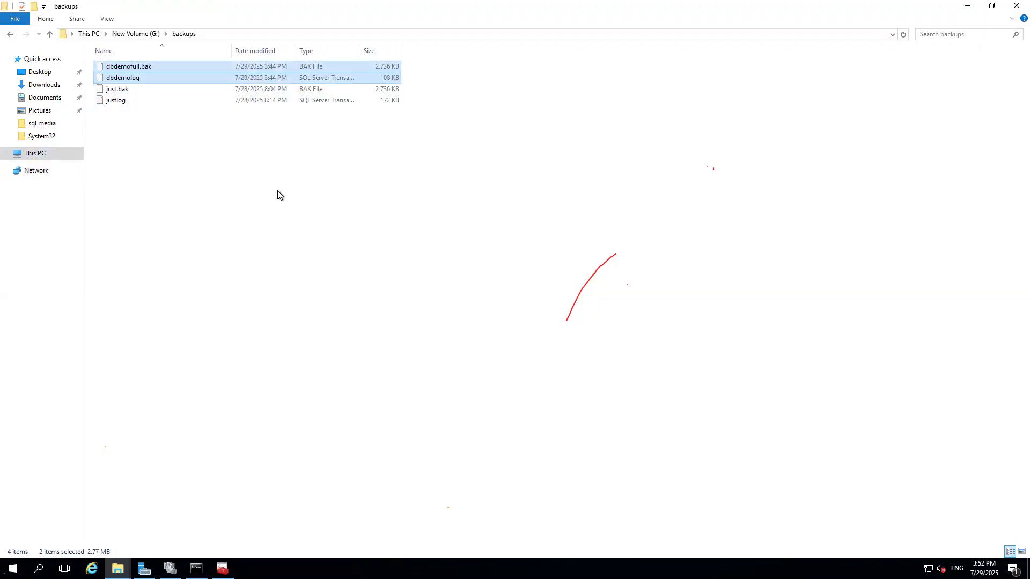
# Close the completed availability group wizard on the VM and switch to the first node's SSMS remote session.
pyautogui.moveTo(487, 7)
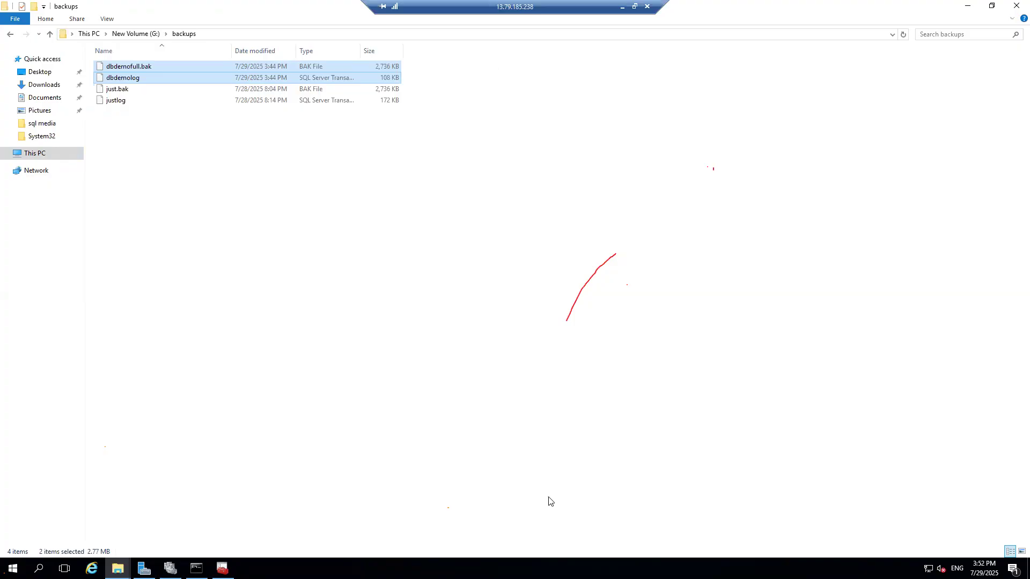
pyautogui.hotkey('alt', 'Tab')
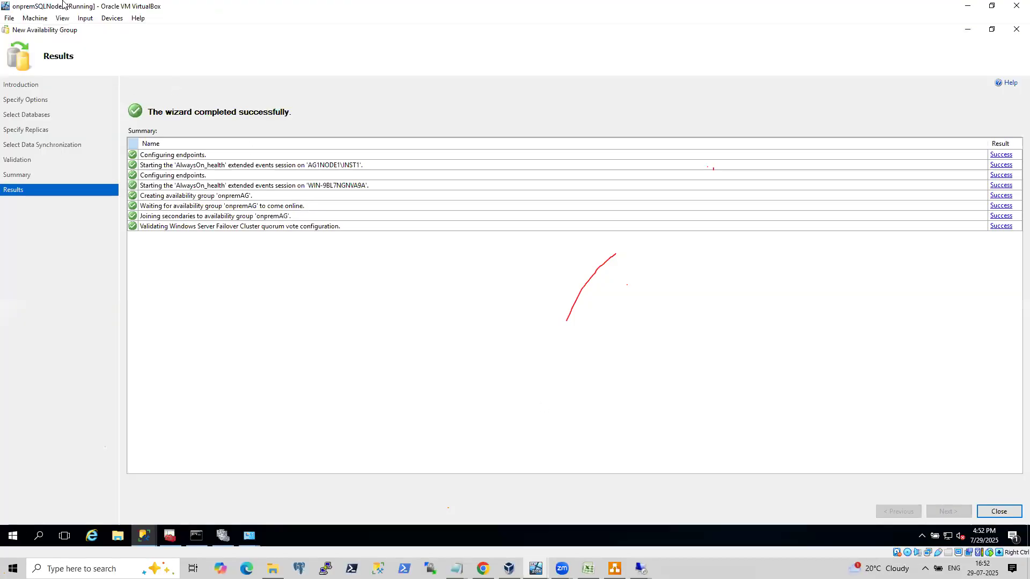
pyautogui.click(999, 511)
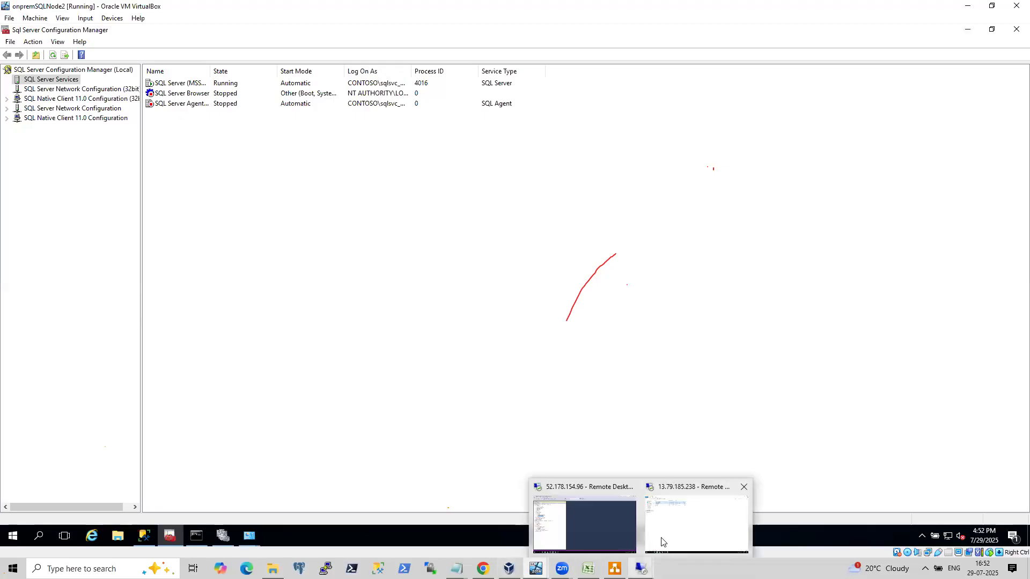
pyautogui.click(590, 523)
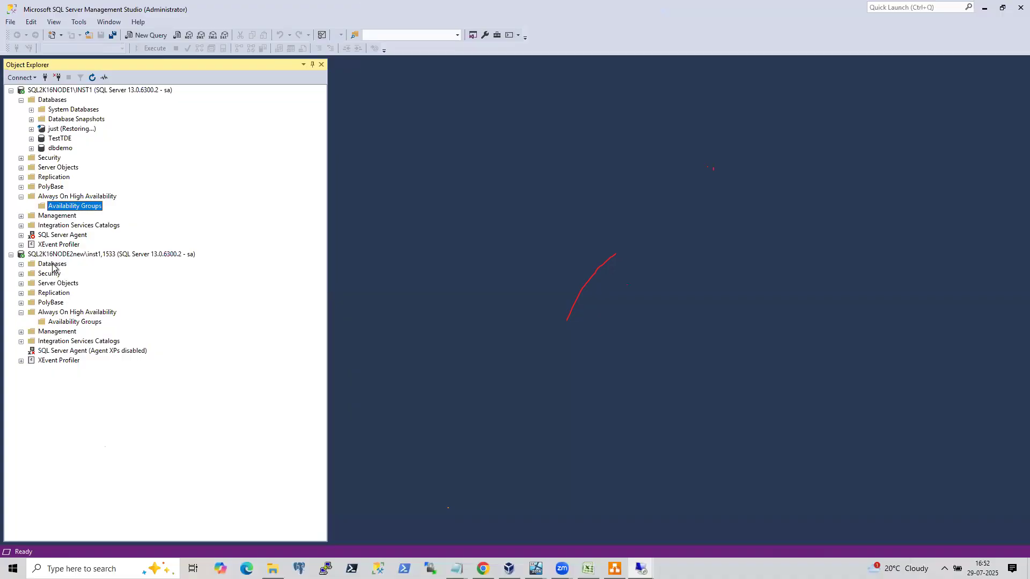
# Open Restore Database for the second node's Databases and choose a device as the backup source.
pyautogui.rightClick(49, 263)
pyautogui.click(565, 385)
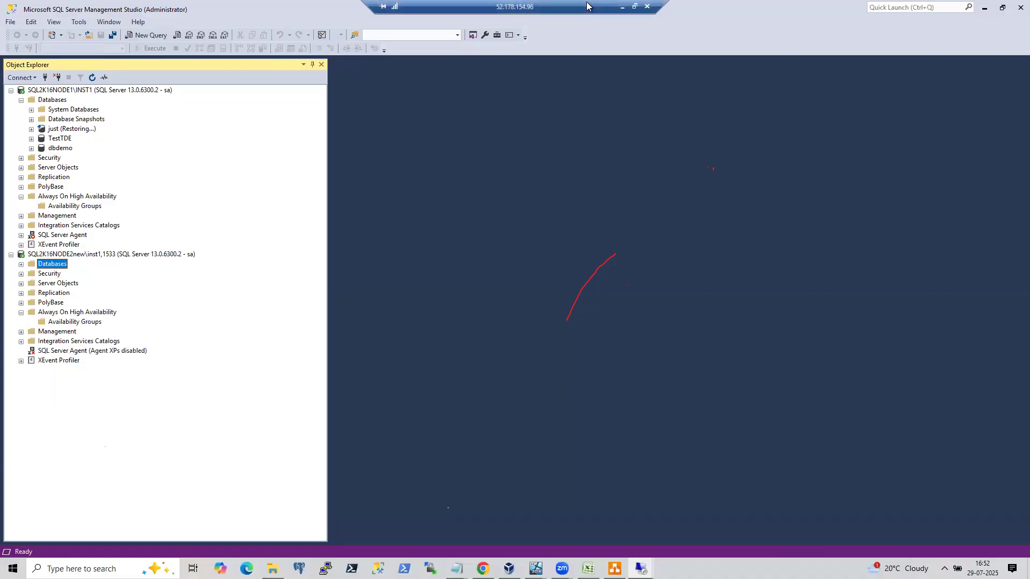
pyautogui.rightClick(63, 268)
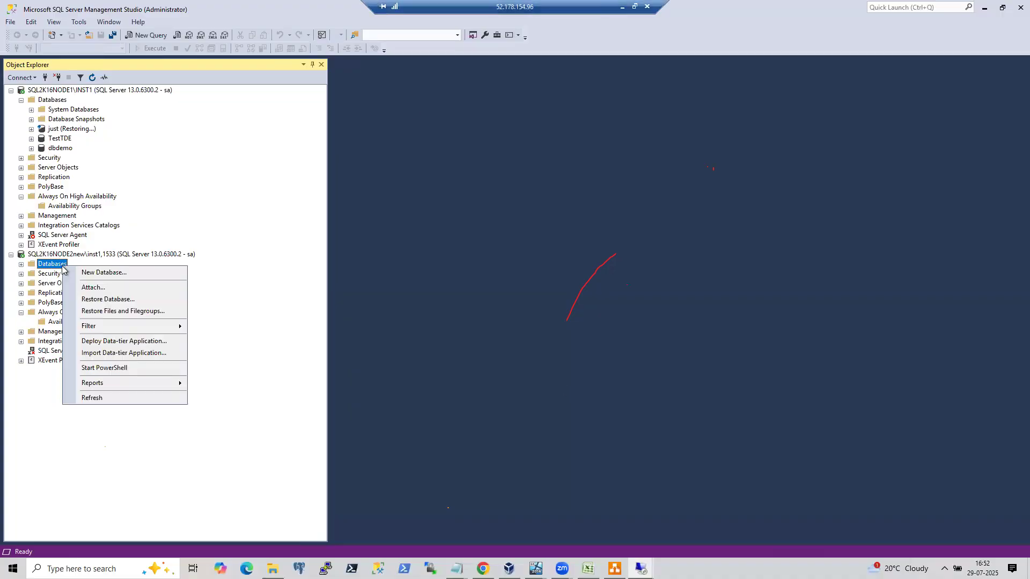
pyautogui.click(108, 299)
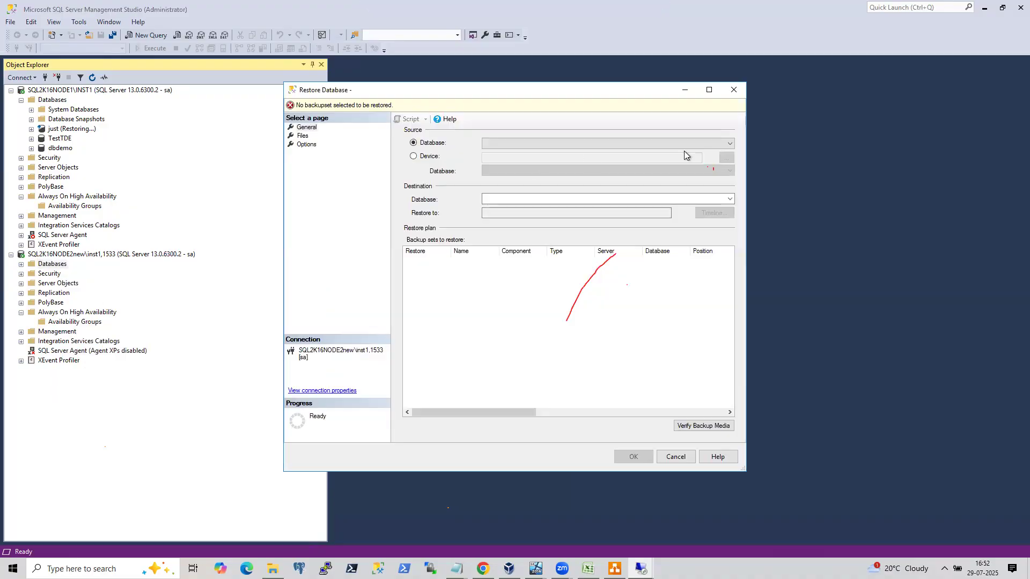
pyautogui.click(426, 159)
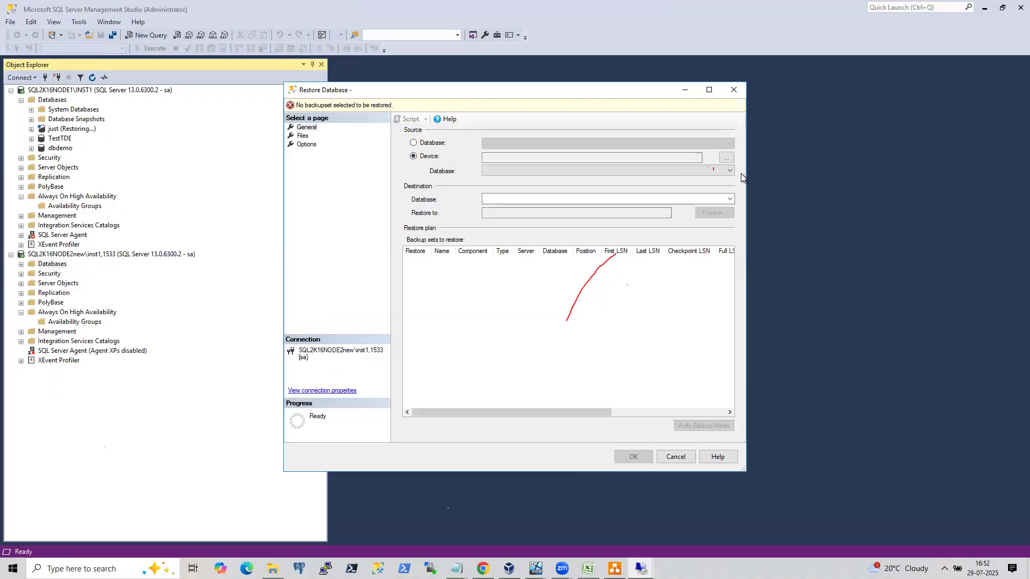
# Add G:\backups\just.bak as the backup device and review the Files and Options pages.
pyautogui.click(726, 157)
pyautogui.click(622, 250)
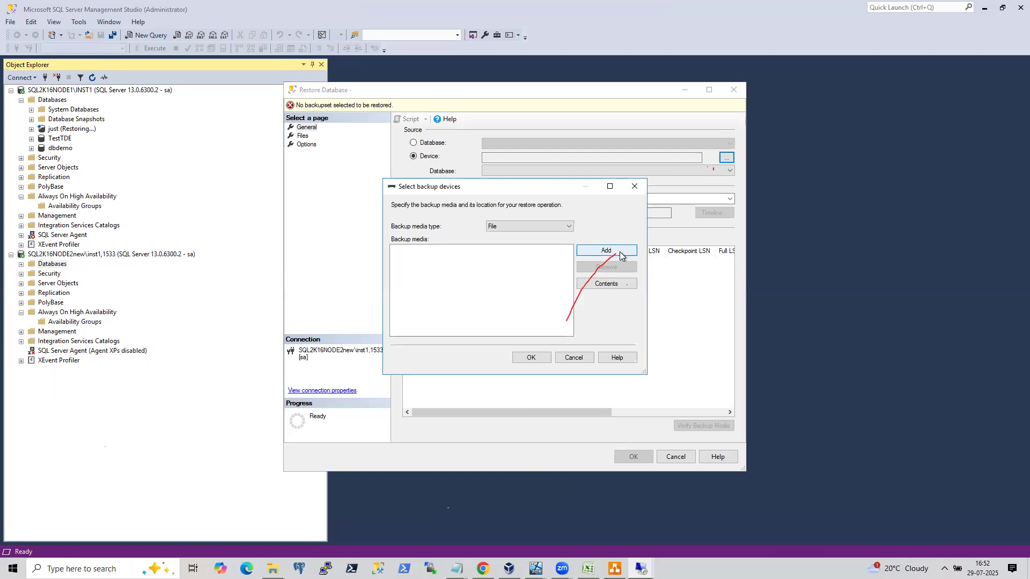
pyautogui.click(391, 227)
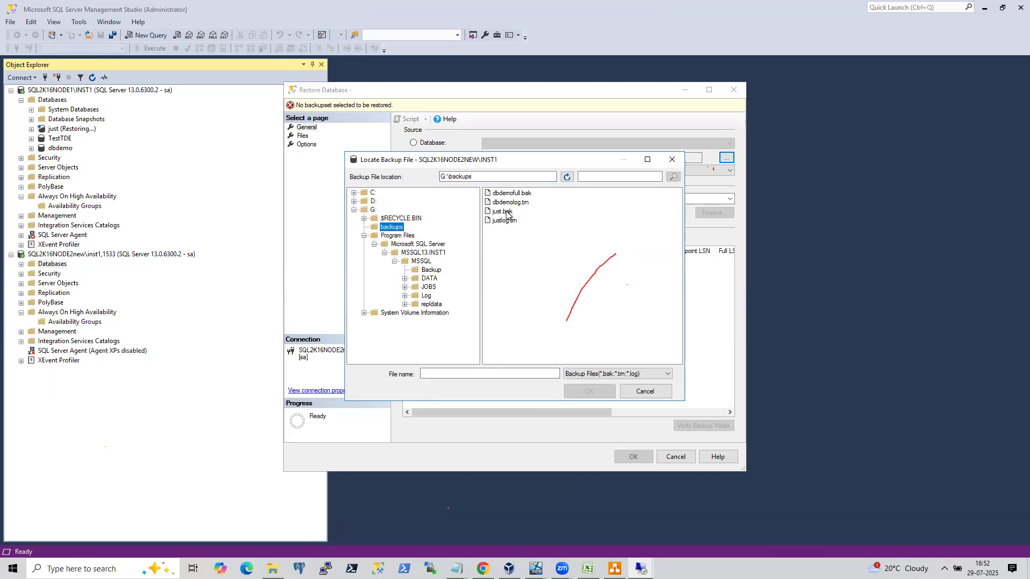
pyautogui.click(506, 212)
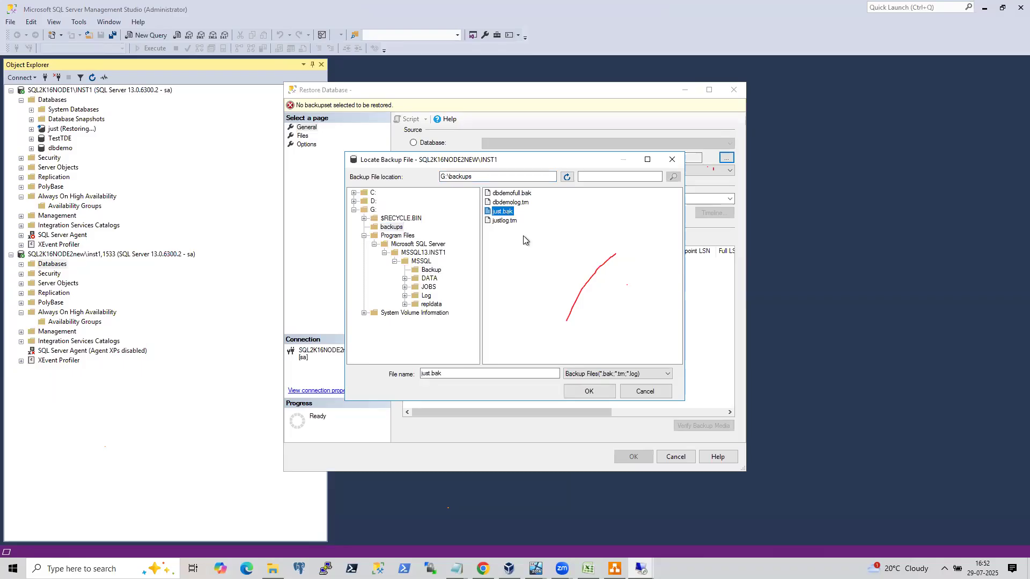
pyautogui.click(598, 390)
pyautogui.click(529, 358)
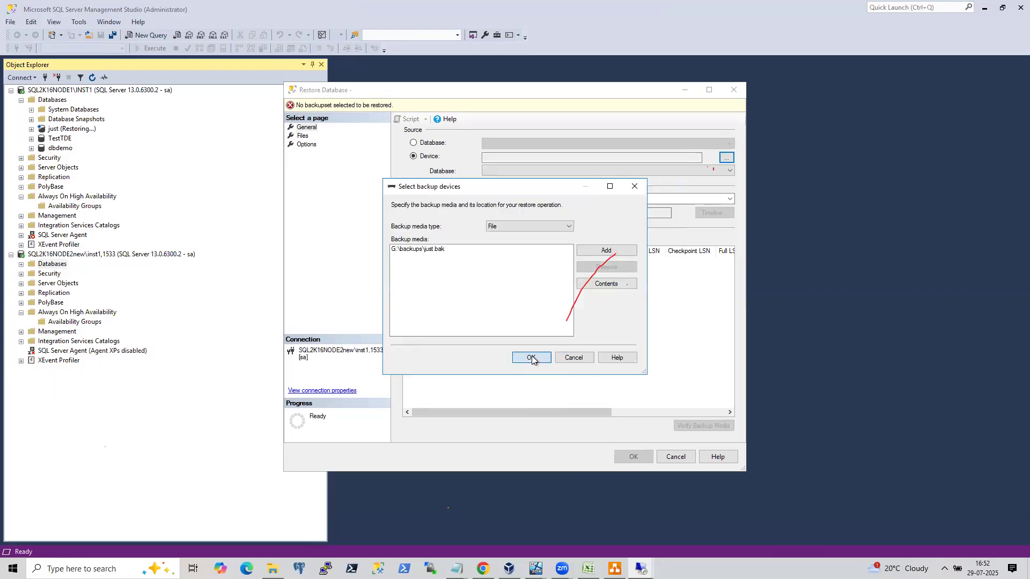
pyautogui.click(303, 136)
pyautogui.click(306, 145)
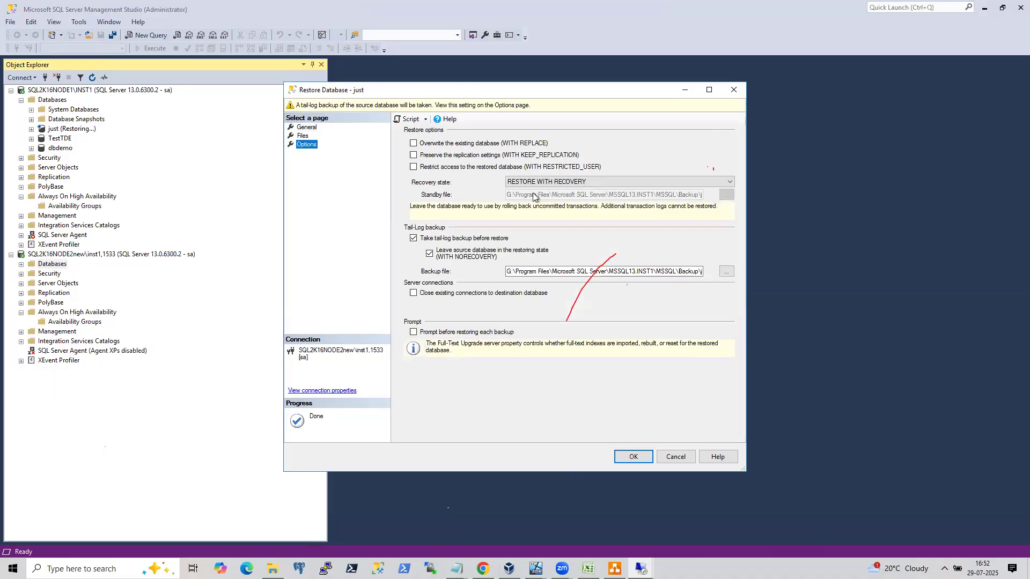
pyautogui.click(307, 127)
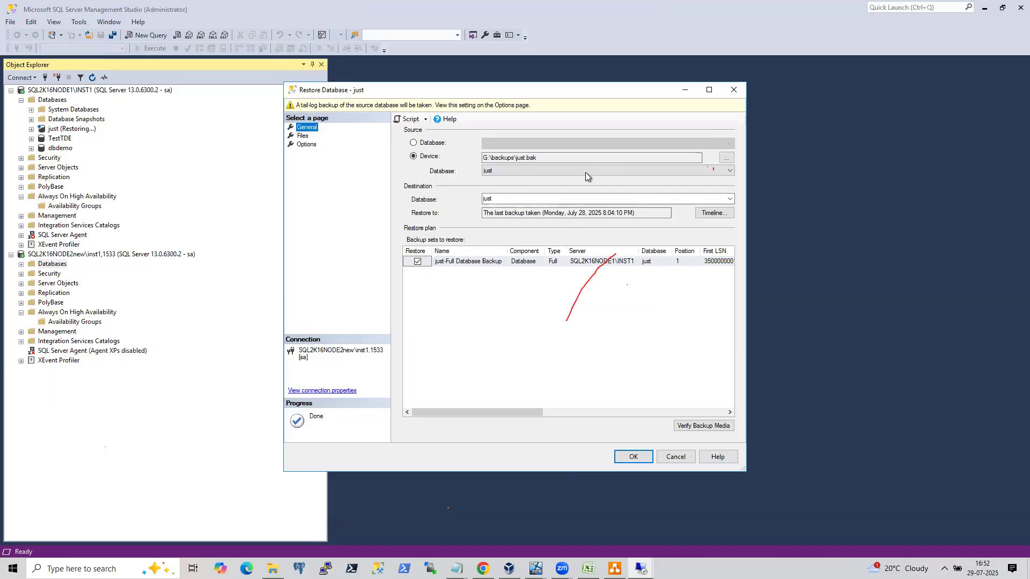
# Replace the backup media with G:\backups\dbdemofull.bak from the backups folder.
pyautogui.click(730, 160)
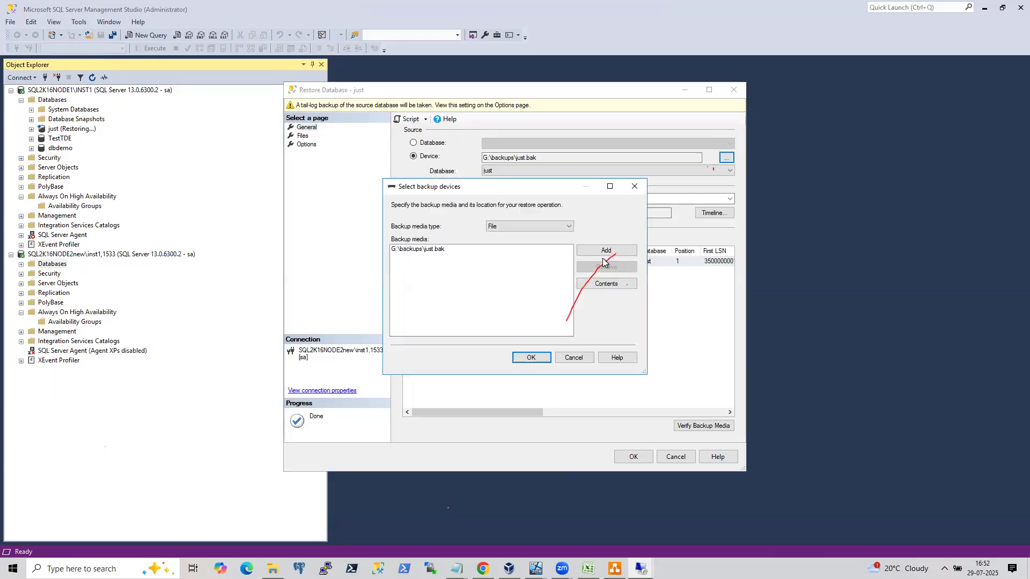
pyautogui.click(435, 250)
pyautogui.click(606, 250)
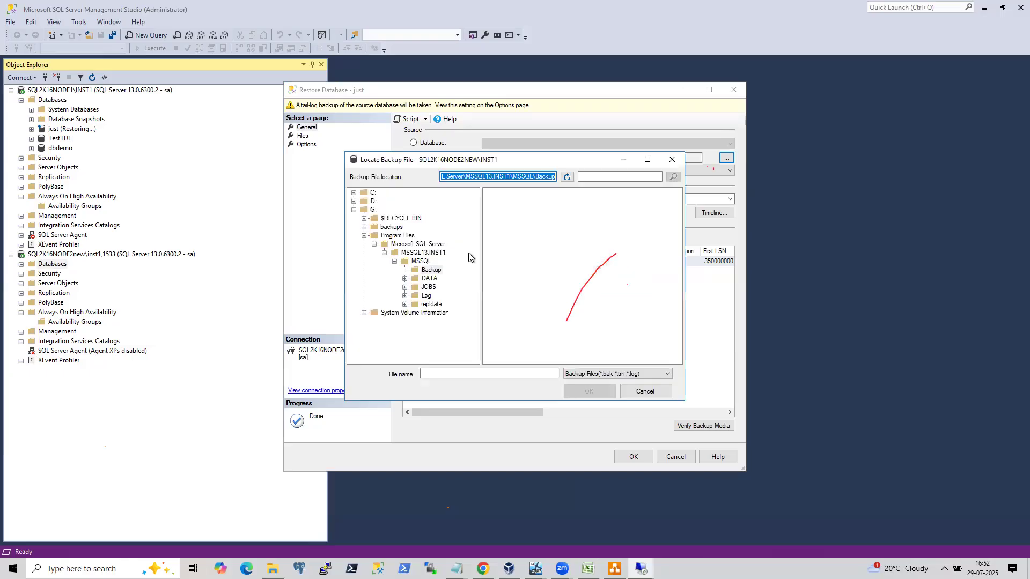
pyautogui.click(392, 227)
pyautogui.click(514, 195)
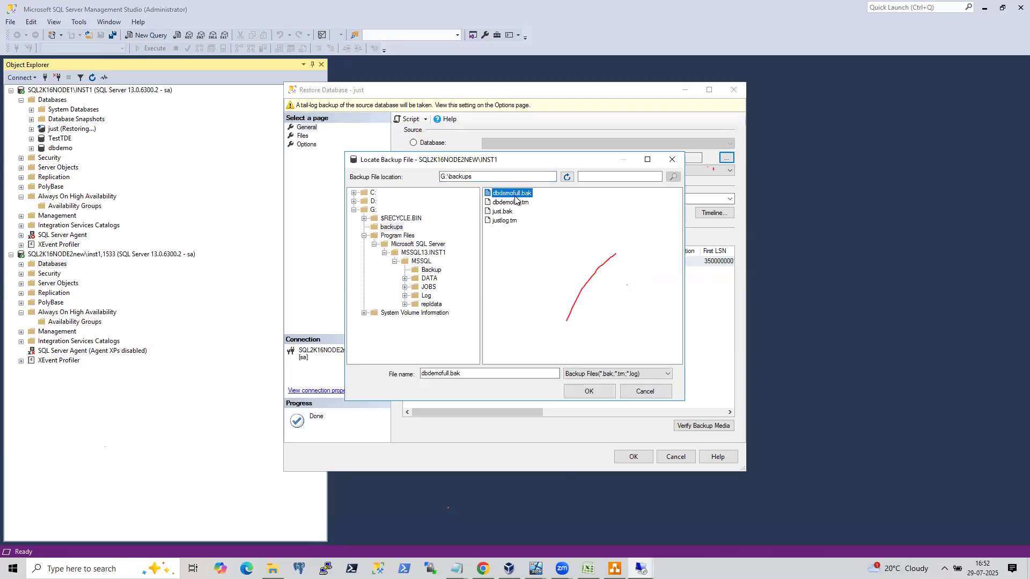
pyautogui.click(589, 391)
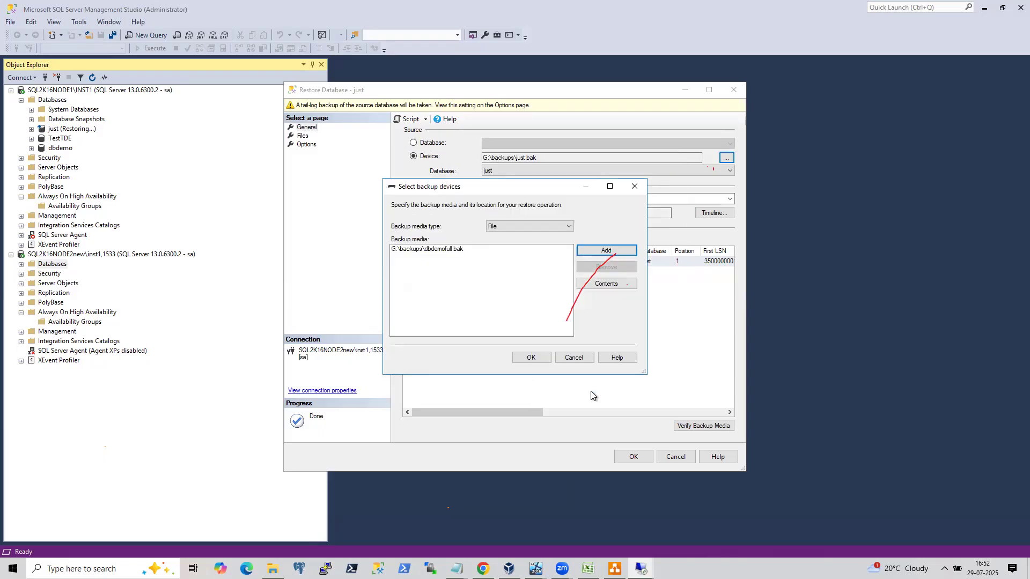
pyautogui.click(531, 357)
# Set the recovery state to RESTORE WITH NORECOVERY and run the dbdemo full restore.
pyautogui.click(302, 135)
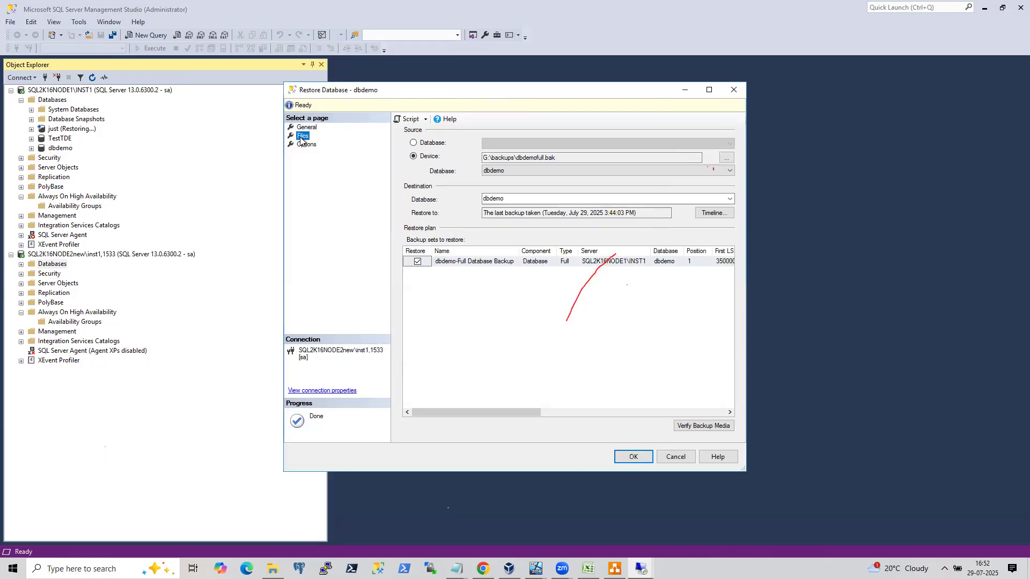
pyautogui.click(307, 144)
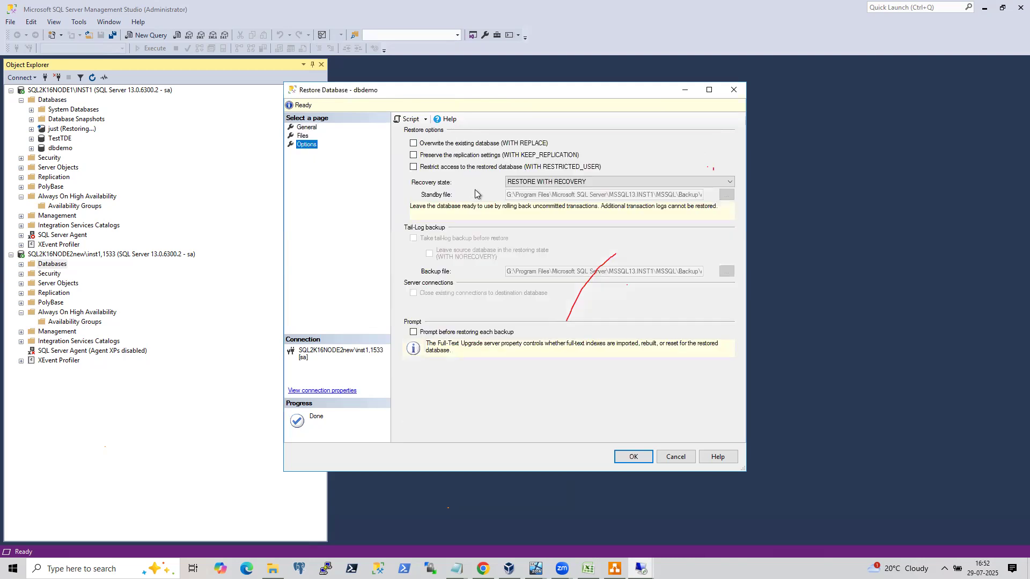
pyautogui.click(558, 184)
pyautogui.click(556, 198)
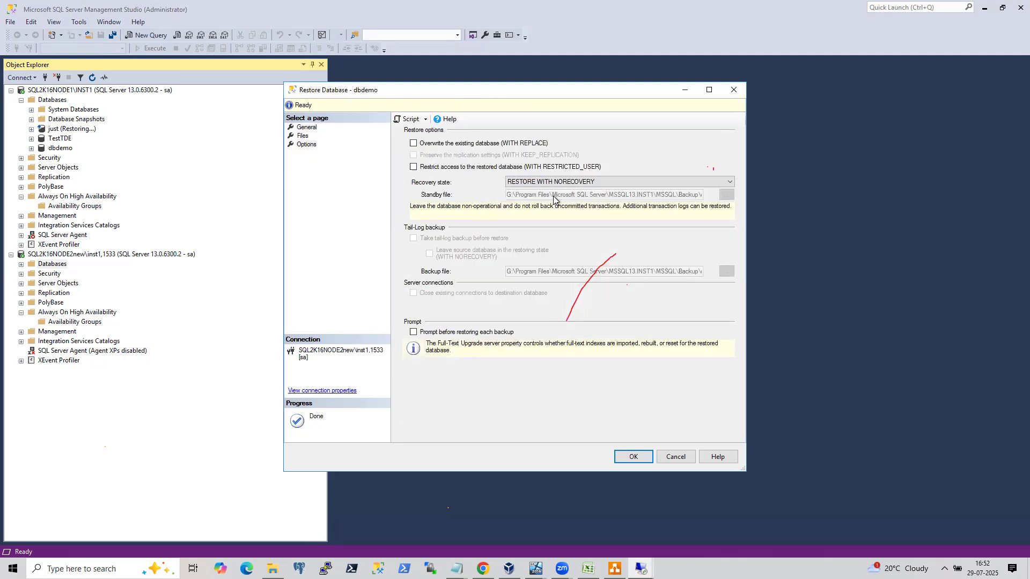
pyautogui.click(309, 129)
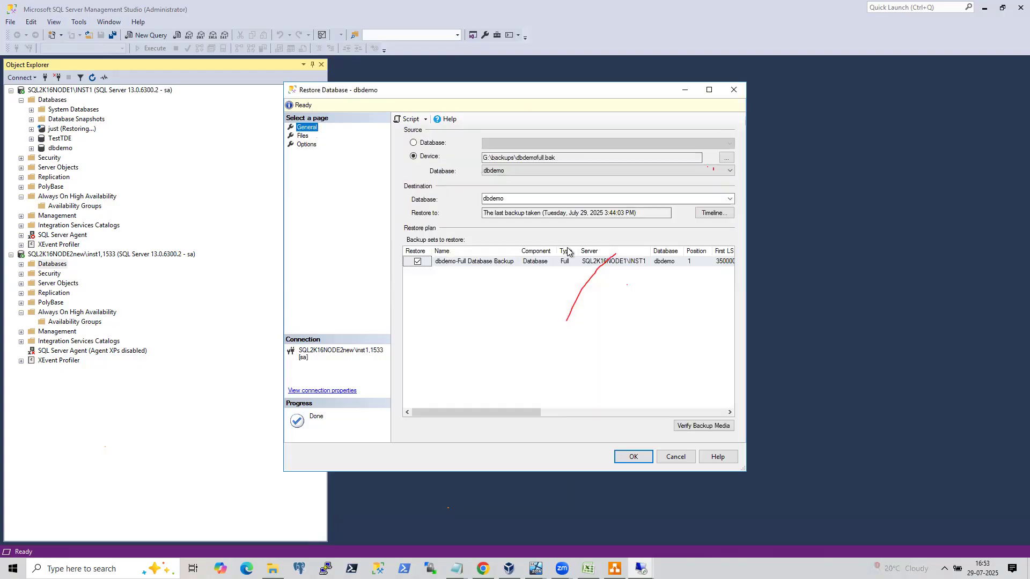
pyautogui.click(648, 457)
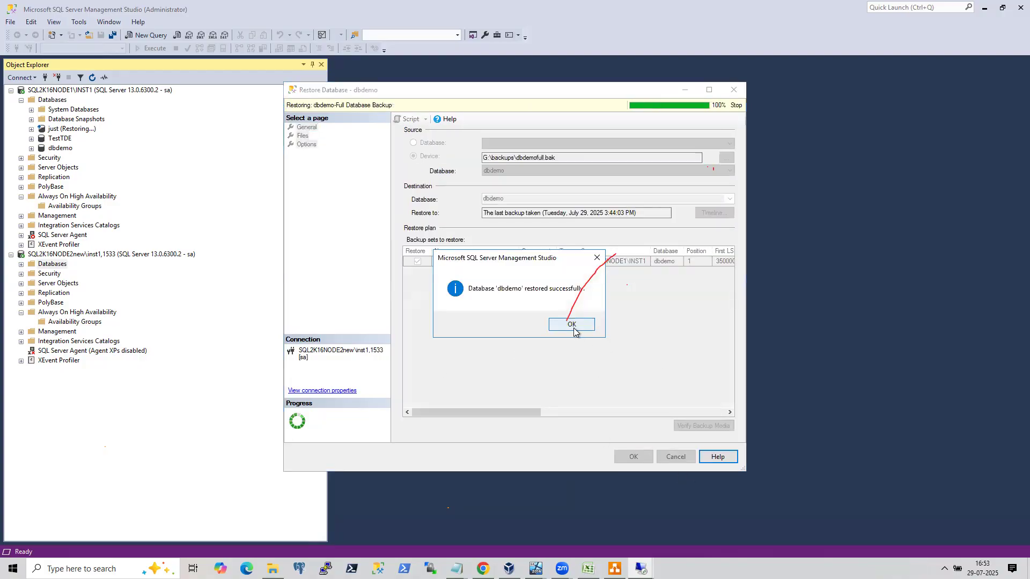
pyautogui.click(573, 324)
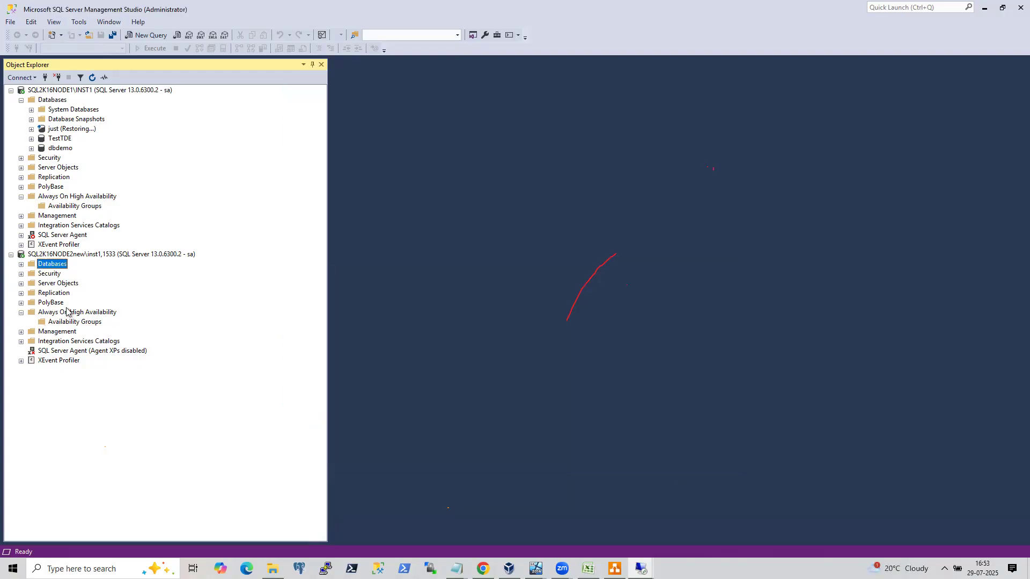
# Open Restore Database again on the second node and add G:\backups\dbdemolog.trn as the backup device.
pyautogui.rightClick(56, 264)
pyautogui.click(107, 295)
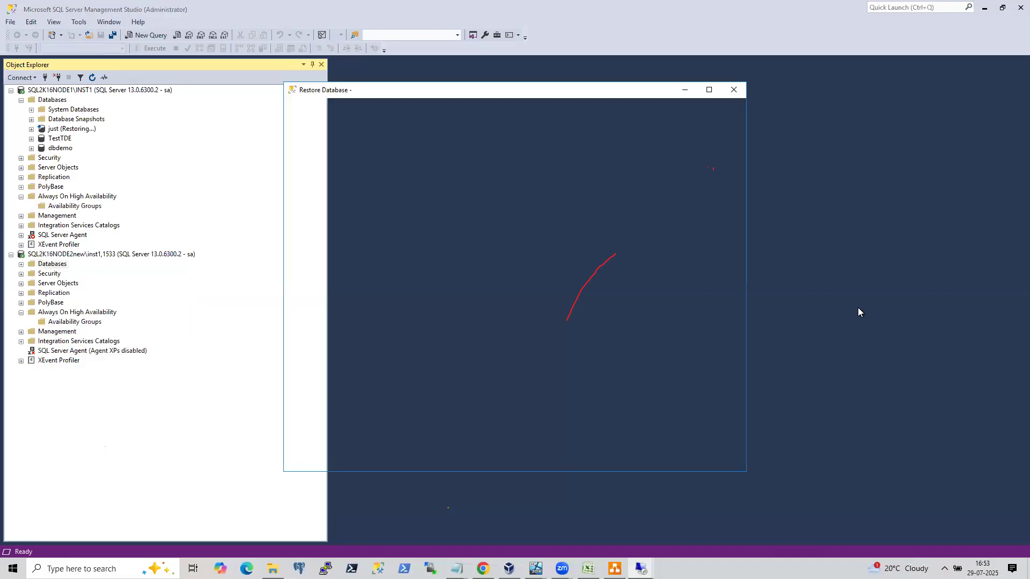
pyautogui.click(428, 157)
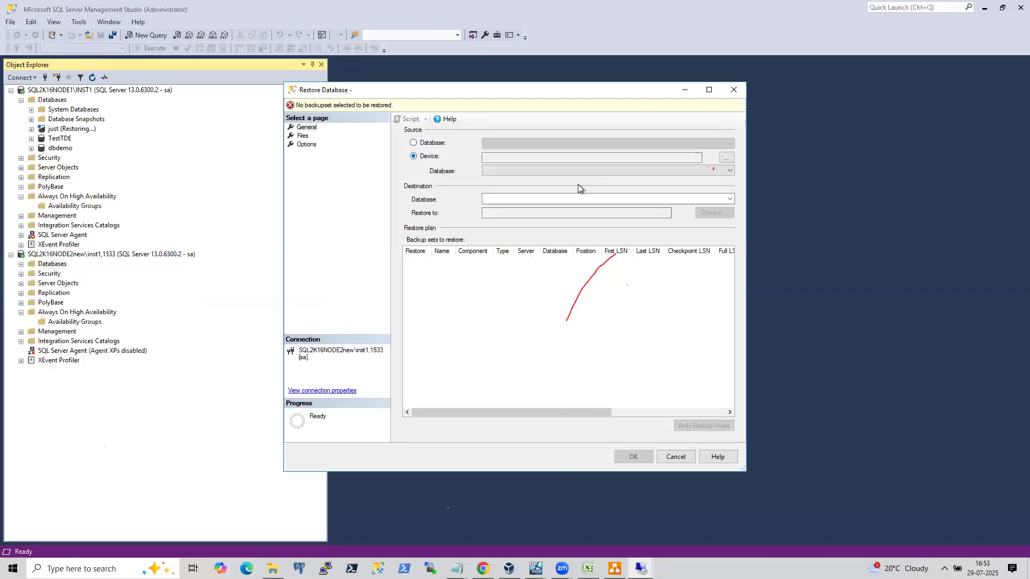
pyautogui.click(726, 158)
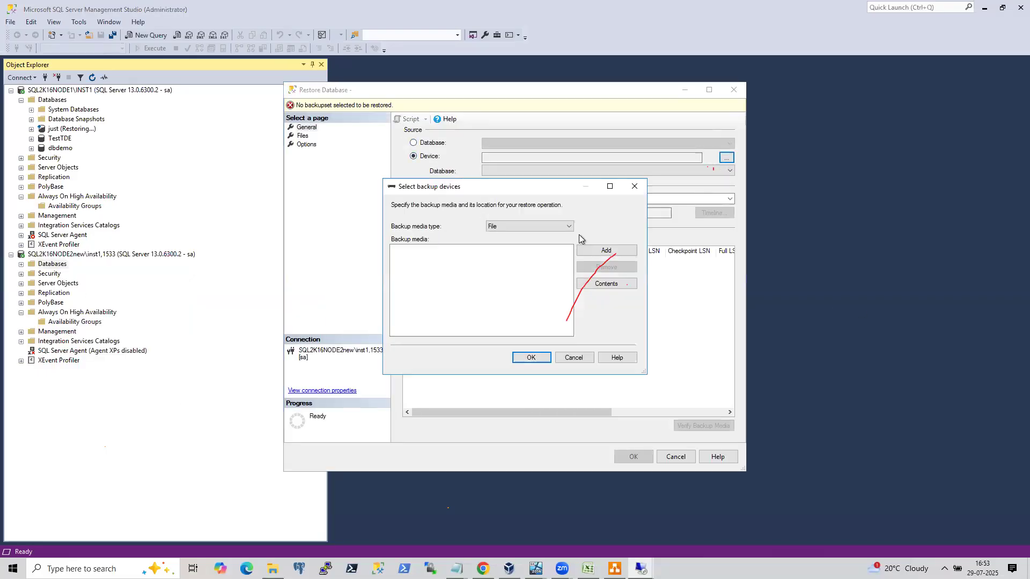
pyautogui.click(625, 252)
pyautogui.click(391, 227)
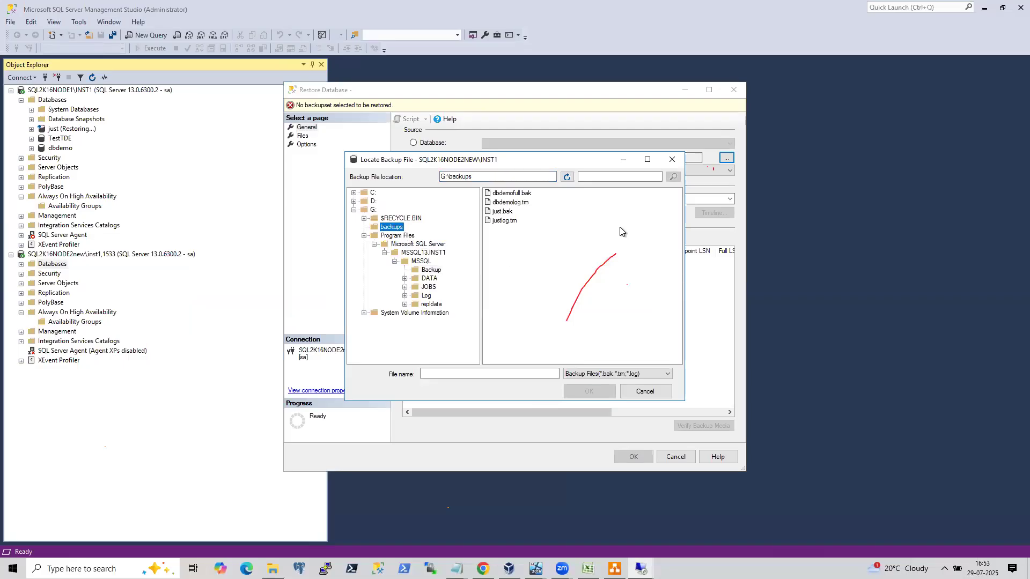
pyautogui.click(512, 204)
pyautogui.click(589, 391)
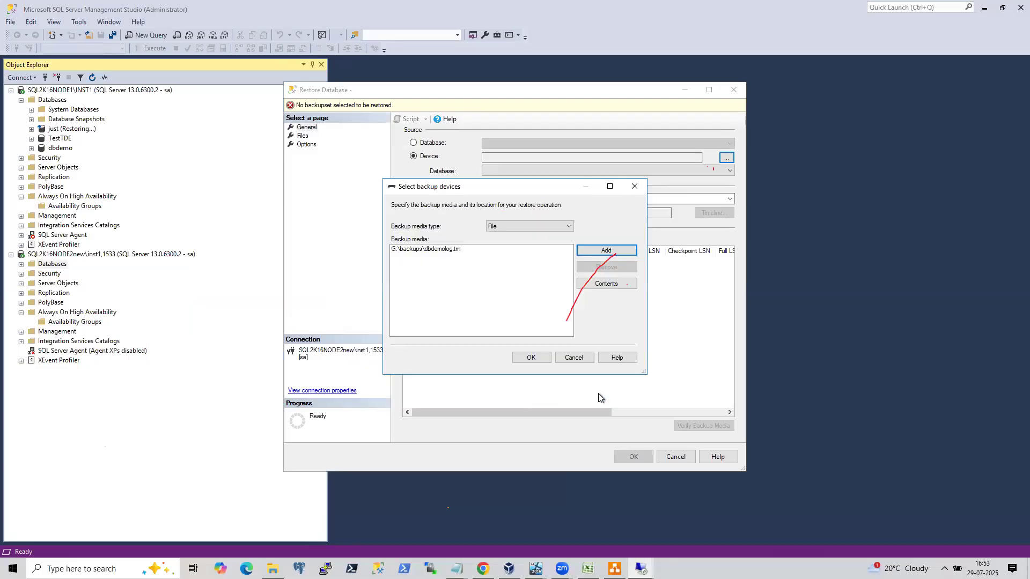
pyautogui.click(544, 359)
# Restore dbdemolog.trn with all files relocated to the default folders and RESTORE WITH NORECOVERY.
pyautogui.click(303, 138)
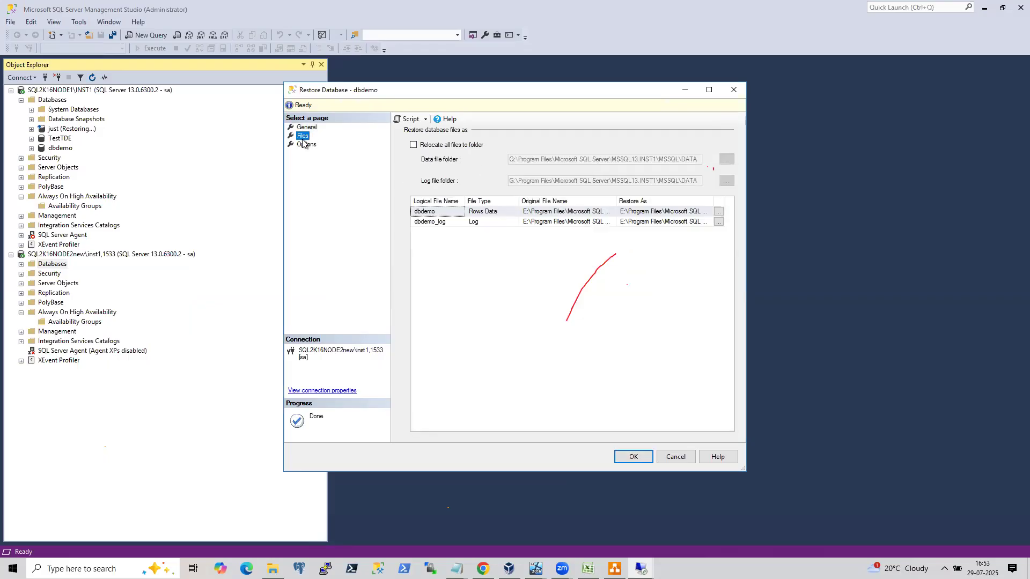
pyautogui.click(412, 146)
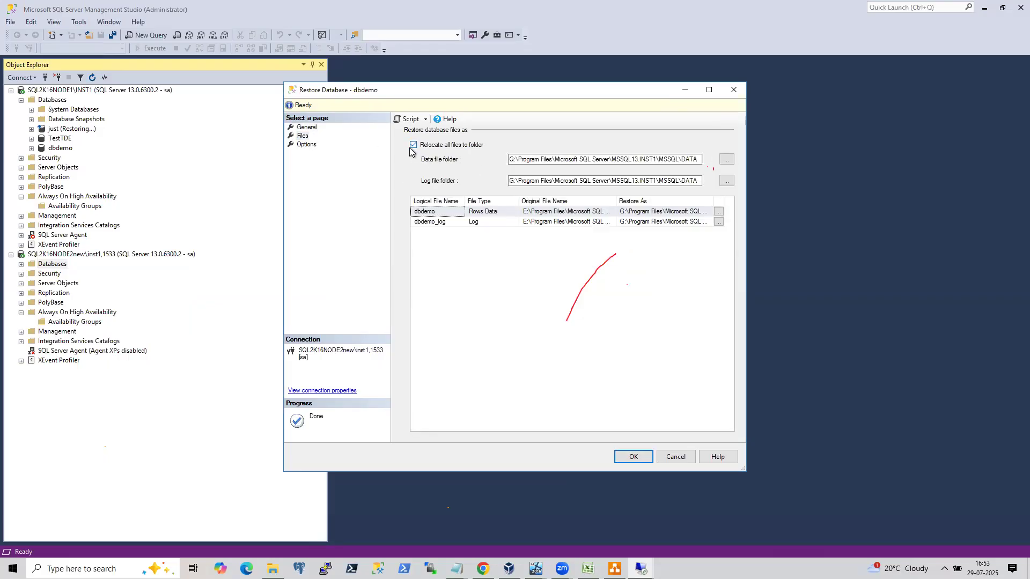
pyautogui.click(312, 144)
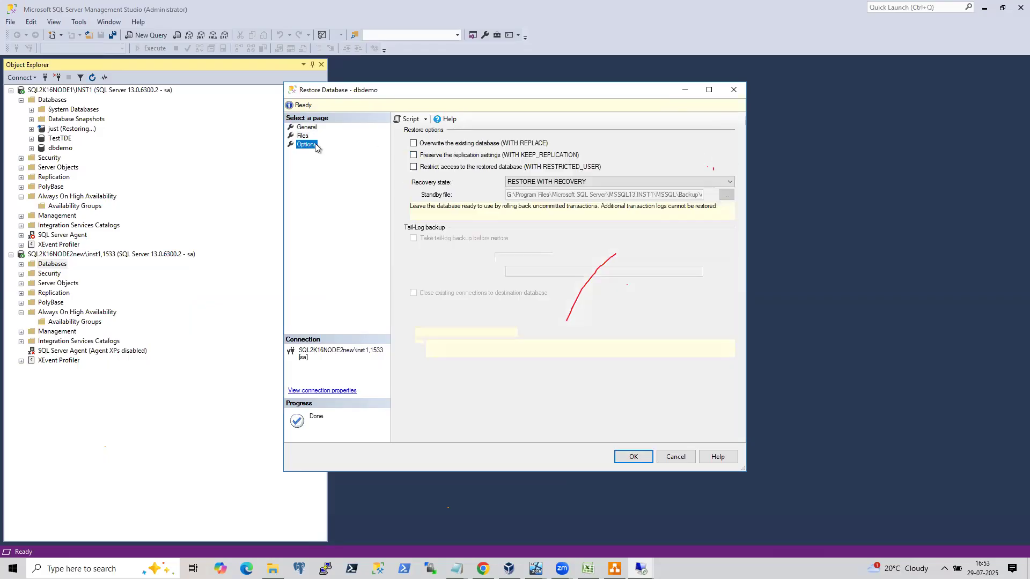
pyautogui.click(525, 186)
pyautogui.click(532, 197)
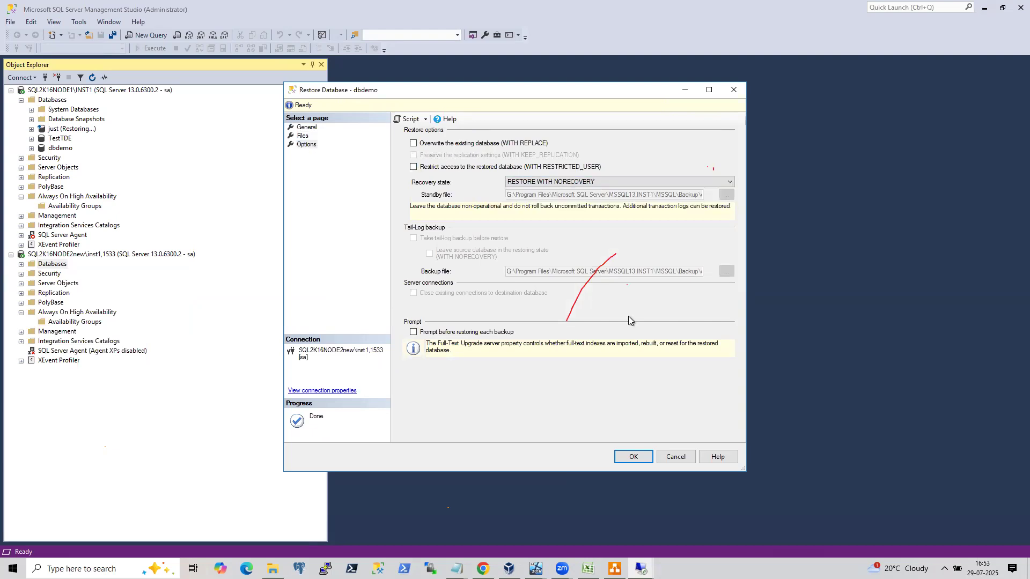
pyautogui.click(633, 456)
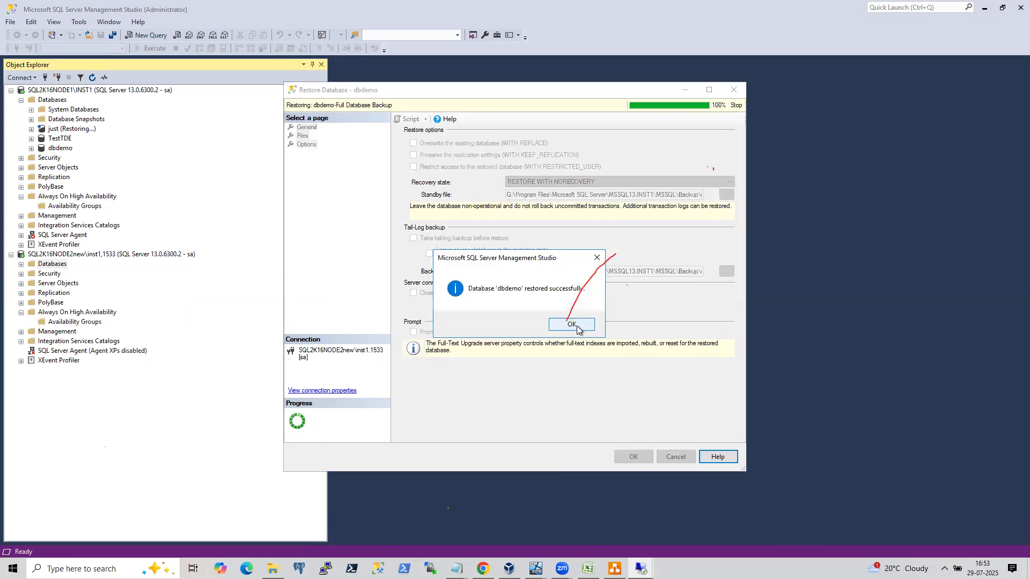
pyautogui.click(576, 329)
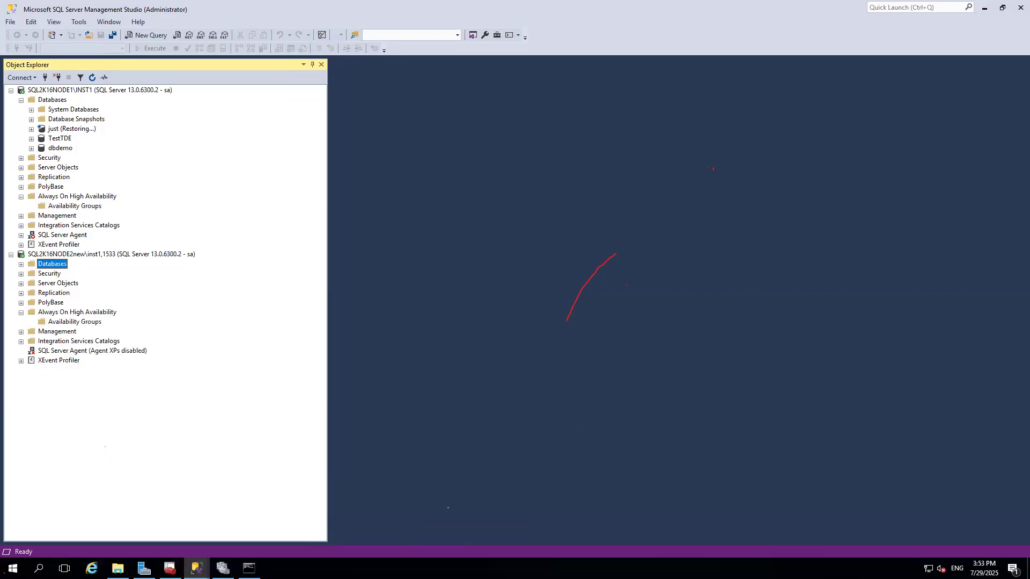
# Switch to the New Availability Group wizard on the VM, proceed past Validation, and expand the progress details.
pyautogui.moveTo(196, 568)
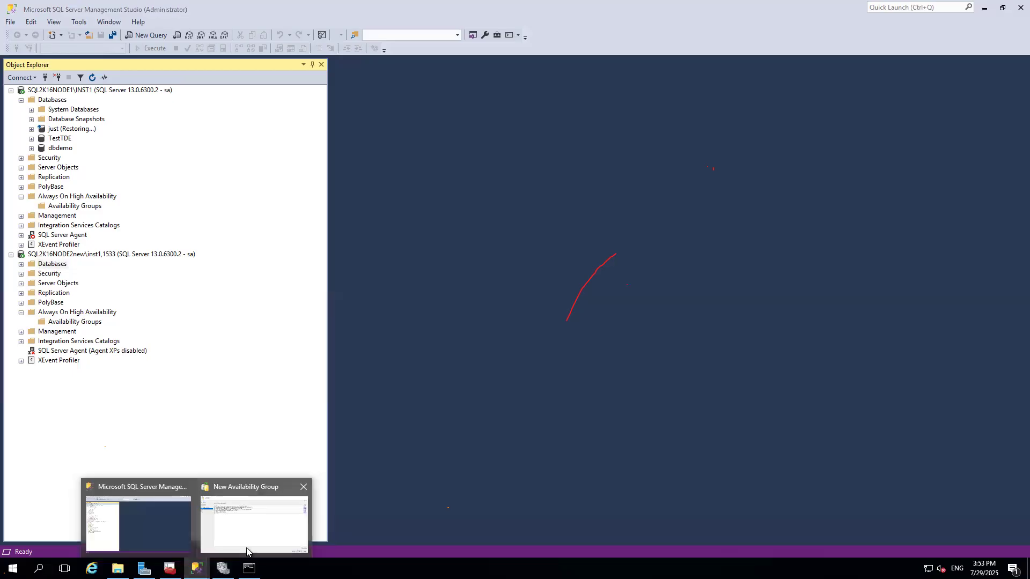
pyautogui.click(327, 512)
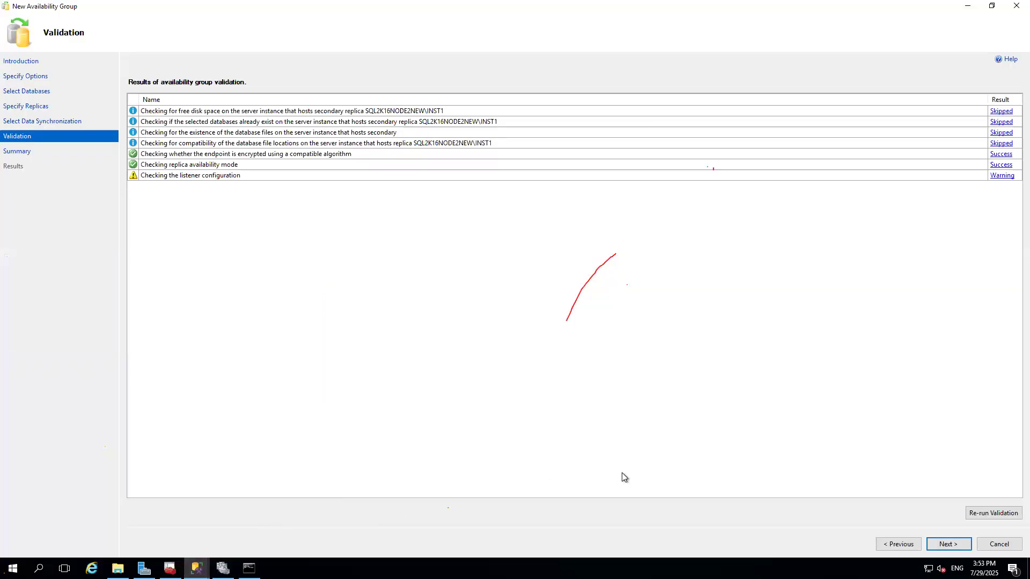
pyautogui.click(895, 543)
pyautogui.click(944, 545)
pyautogui.click(944, 545)
pyautogui.click(946, 544)
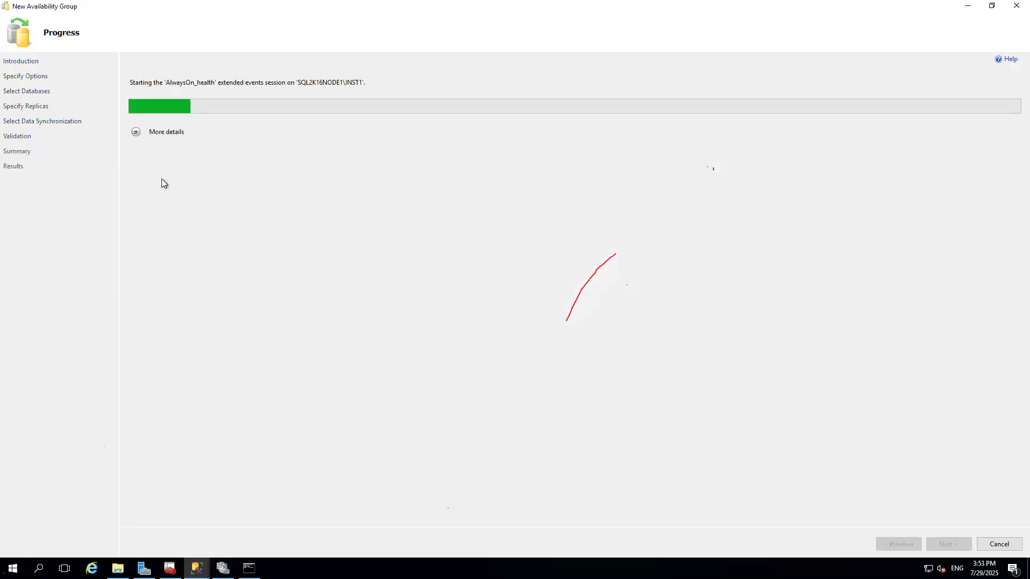
pyautogui.click(136, 132)
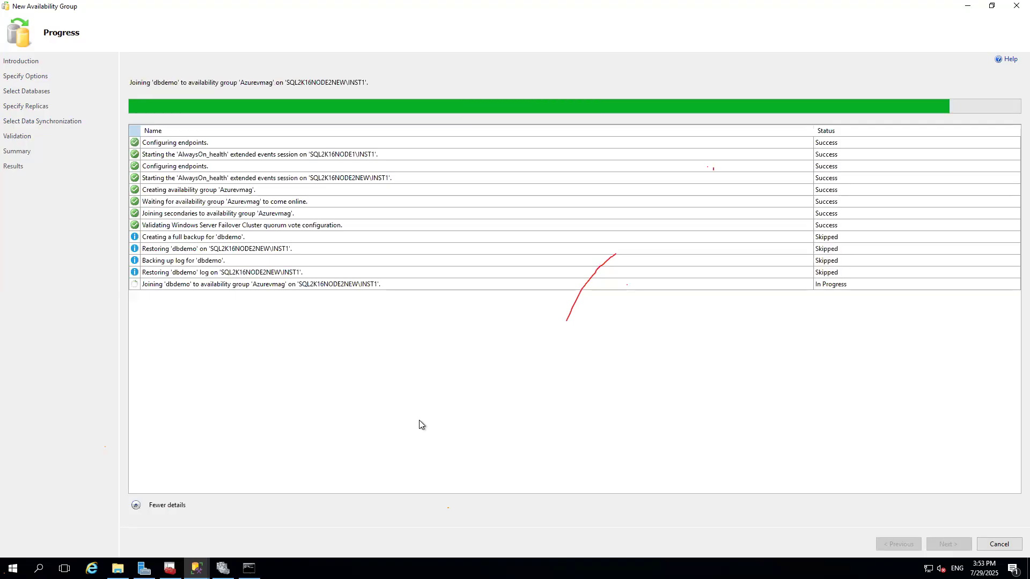
# Close the completed wizard, refresh the first node, and check dbdemo and the Azurevmag group on both nodes.
pyautogui.click(997, 544)
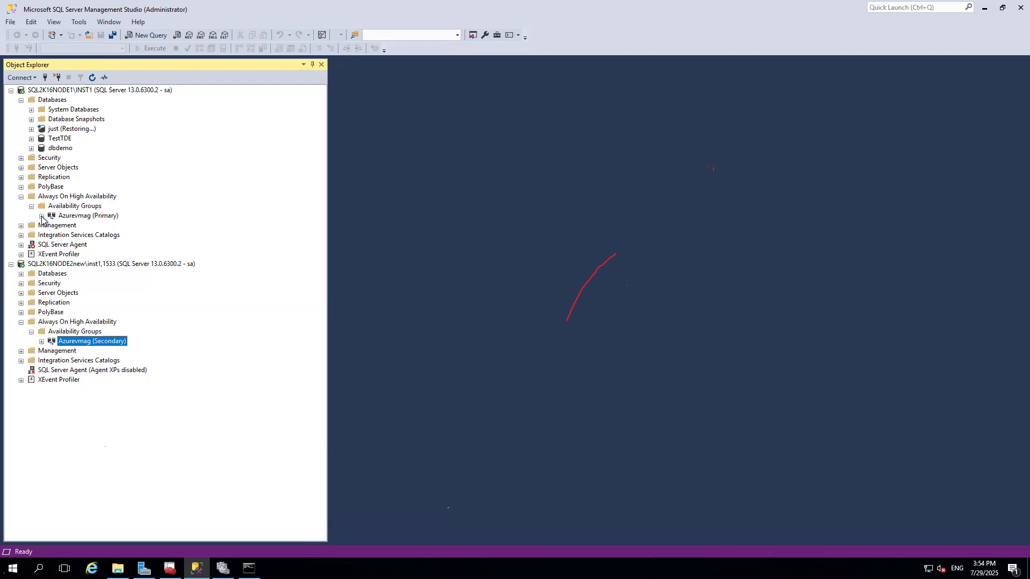
pyautogui.click(41, 216)
pyautogui.rightClick(83, 91)
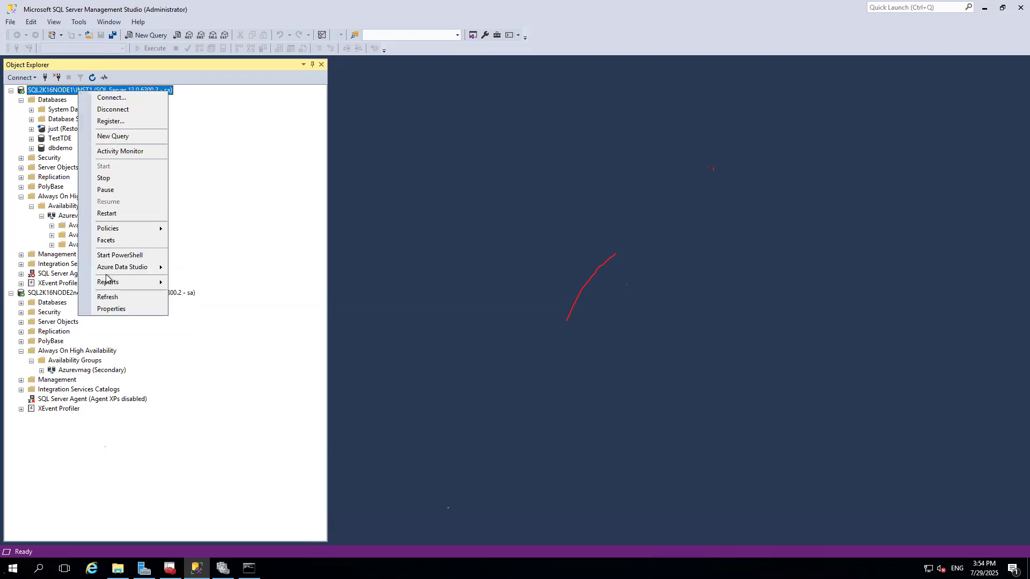
pyautogui.click(113, 299)
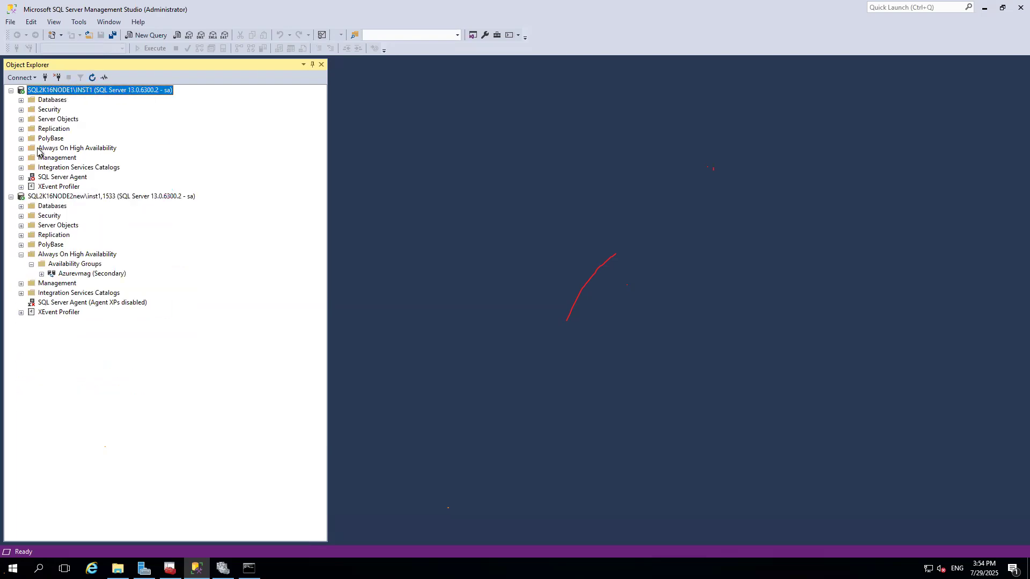
pyautogui.click(21, 100)
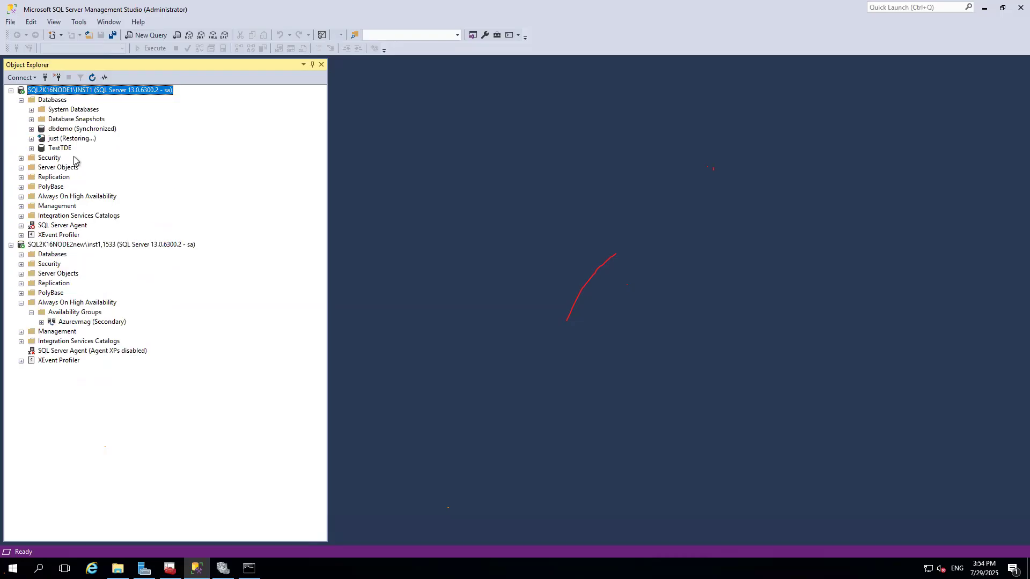
pyautogui.click(21, 255)
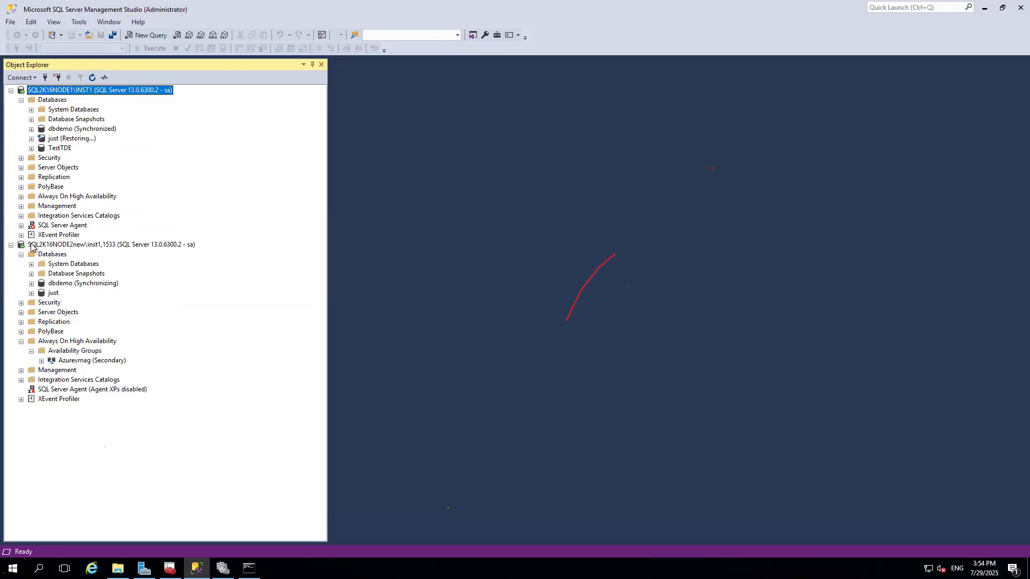
pyautogui.click(21, 197)
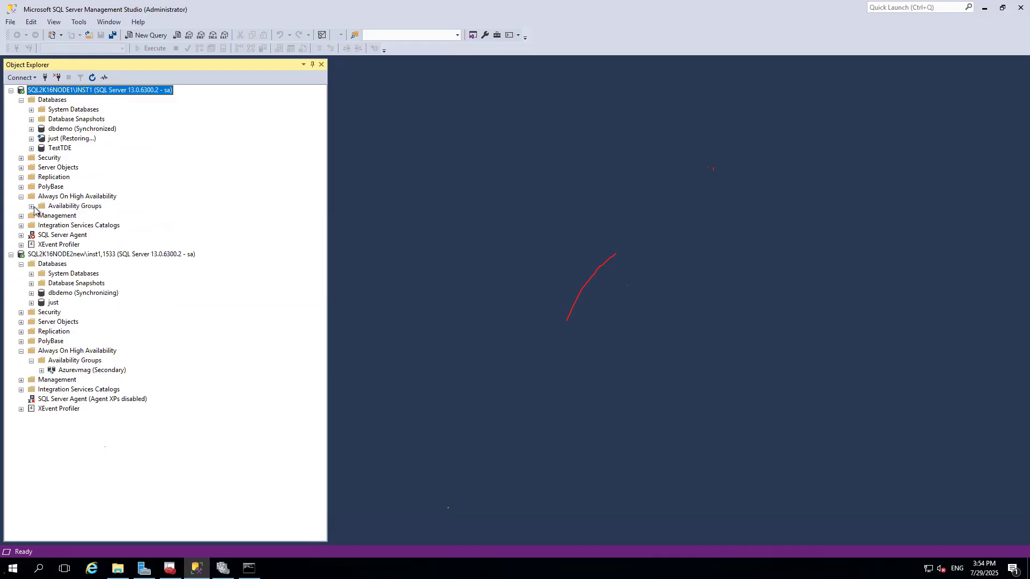
pyautogui.click(32, 206)
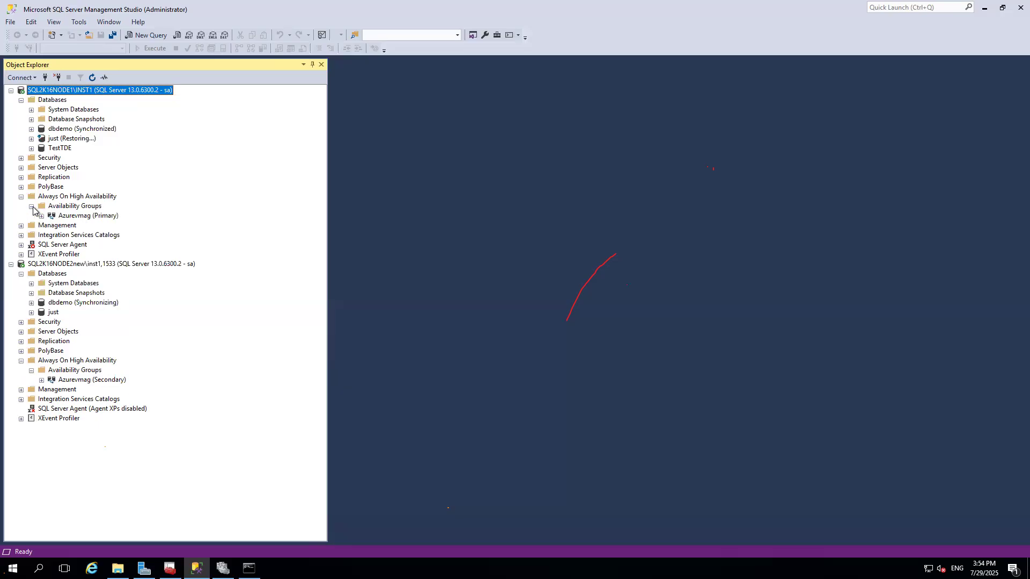
# In the onpremSQLNode2 VM's Management Studio, add a listener to the onpremAG group named onpremlist.
pyautogui.click(624, 5)
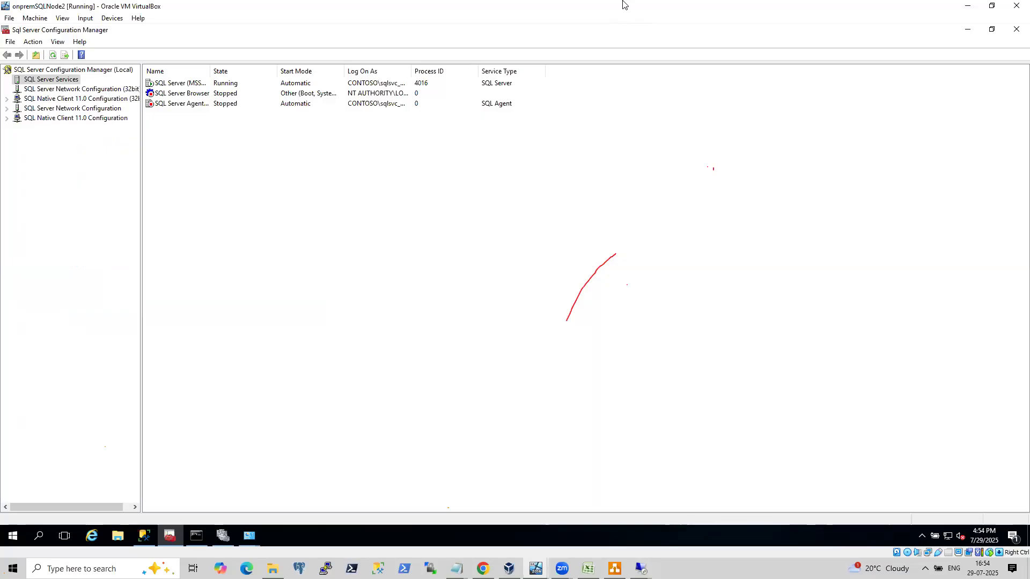
pyautogui.click(535, 567)
pyautogui.click(148, 532)
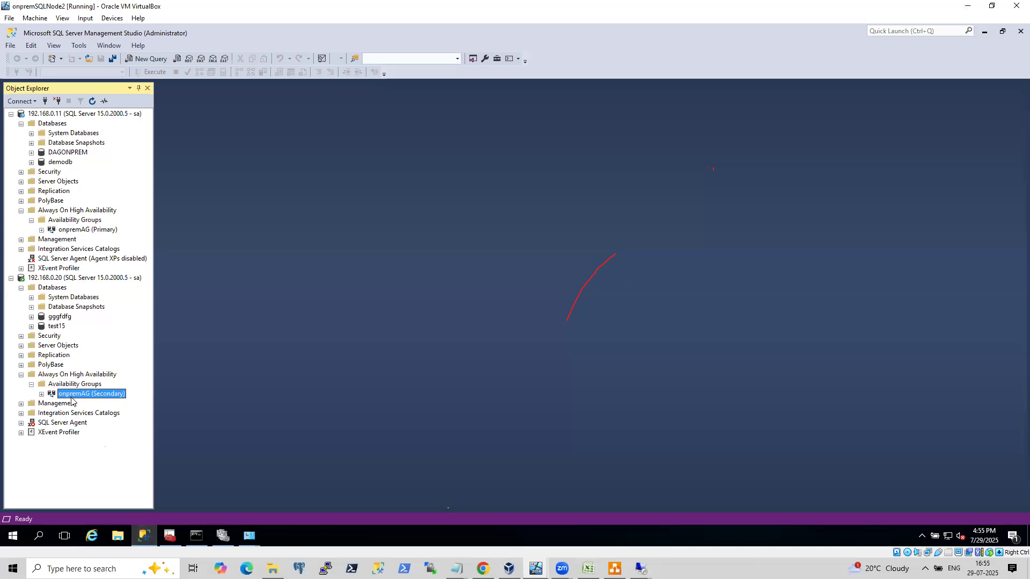
pyautogui.click(42, 230)
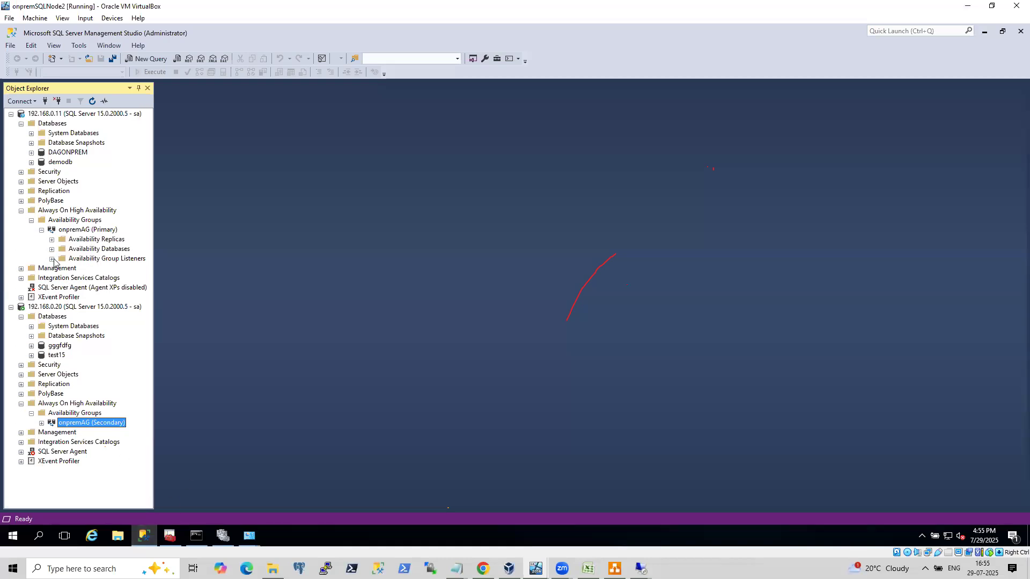
pyautogui.rightClick(121, 262)
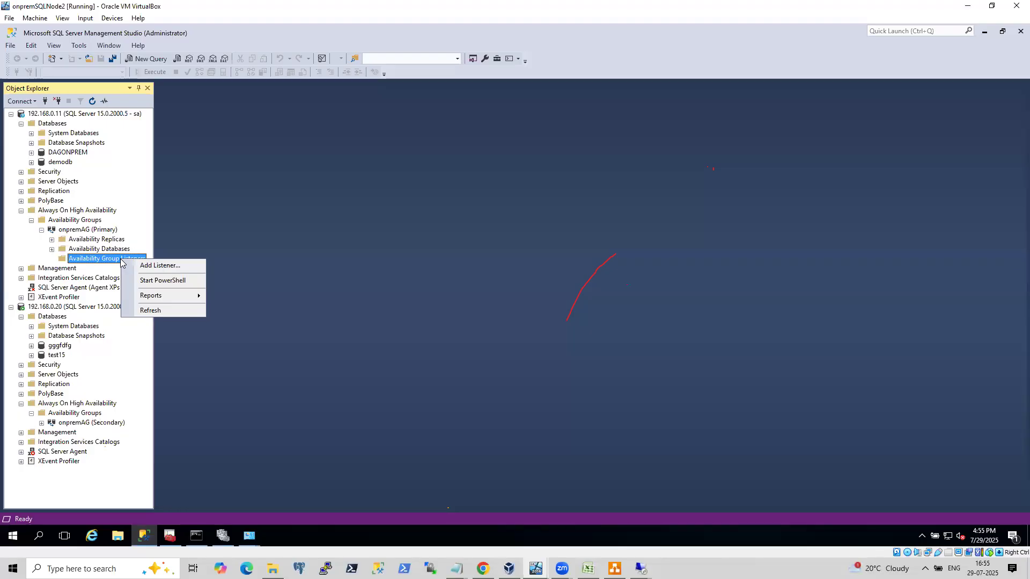
pyautogui.click(144, 266)
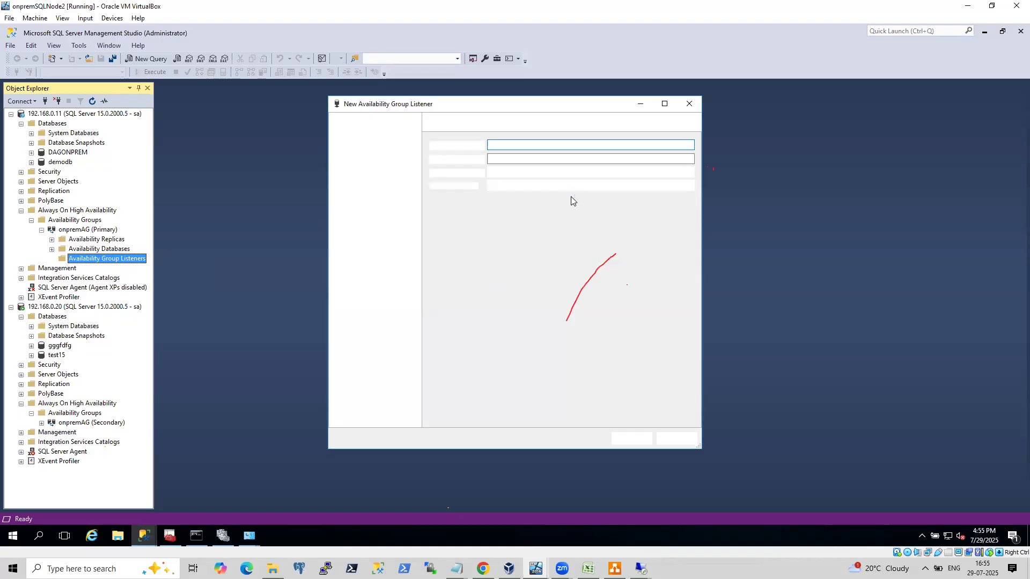
pyautogui.write('on')
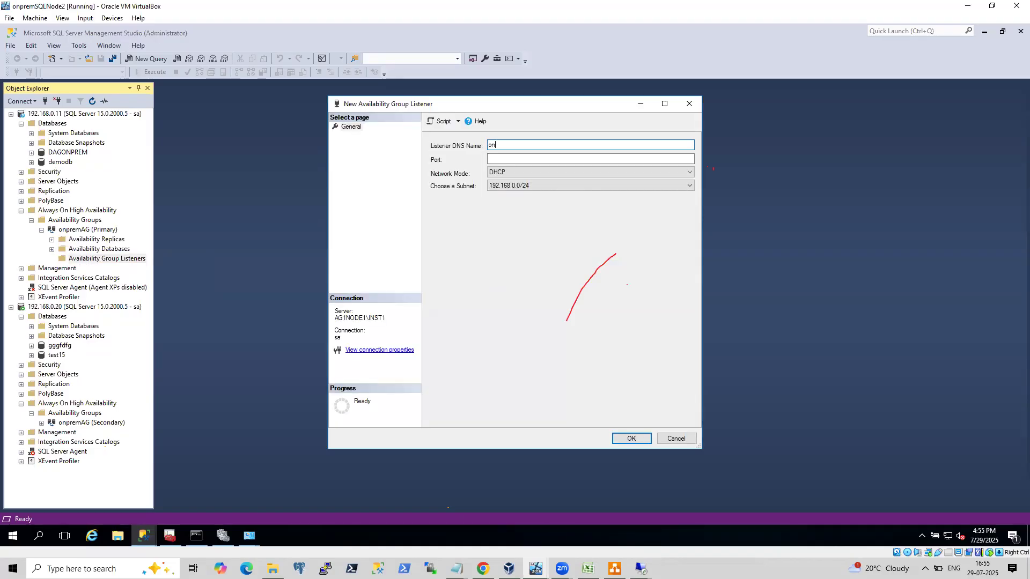
pyautogui.write('premlist')
# Set the listener port to 1433 and Static IP mode with address 192.168.0.35, then create it.
pyautogui.click(528, 159)
pyautogui.click(507, 158)
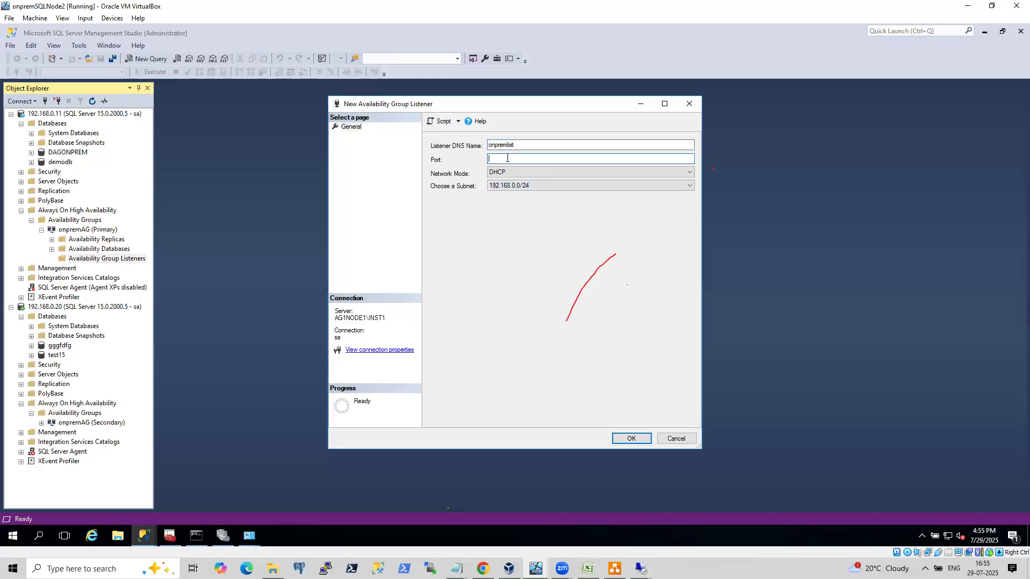
pyautogui.write('1433')
pyautogui.click(557, 172)
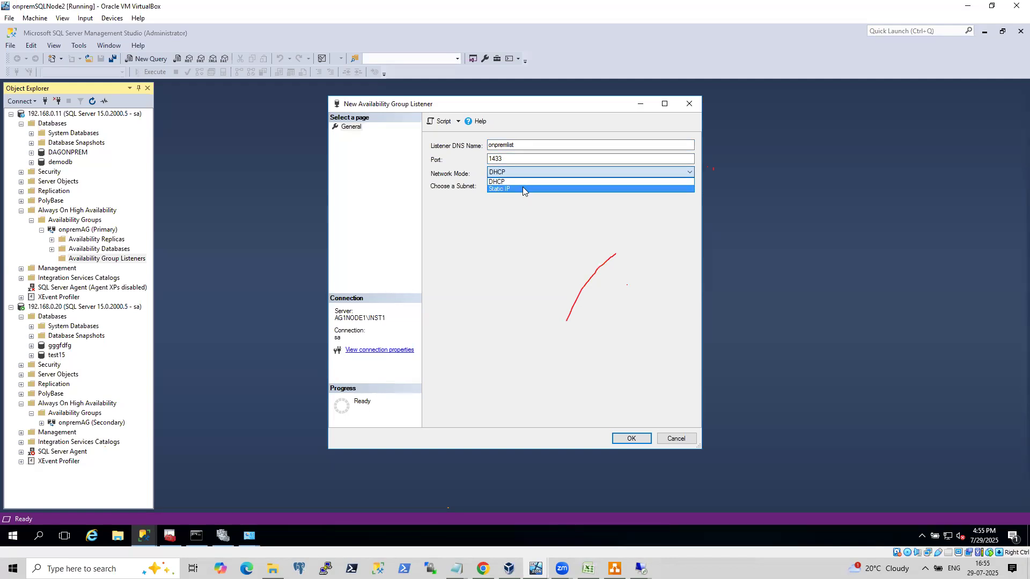
pyautogui.click(522, 187)
pyautogui.click(628, 416)
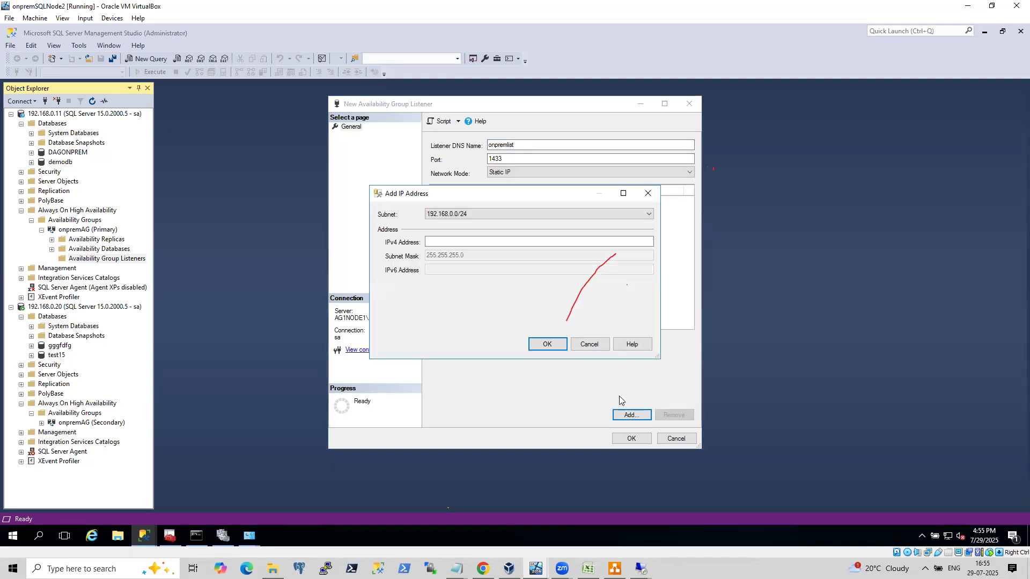
pyautogui.write('192.168.0.')
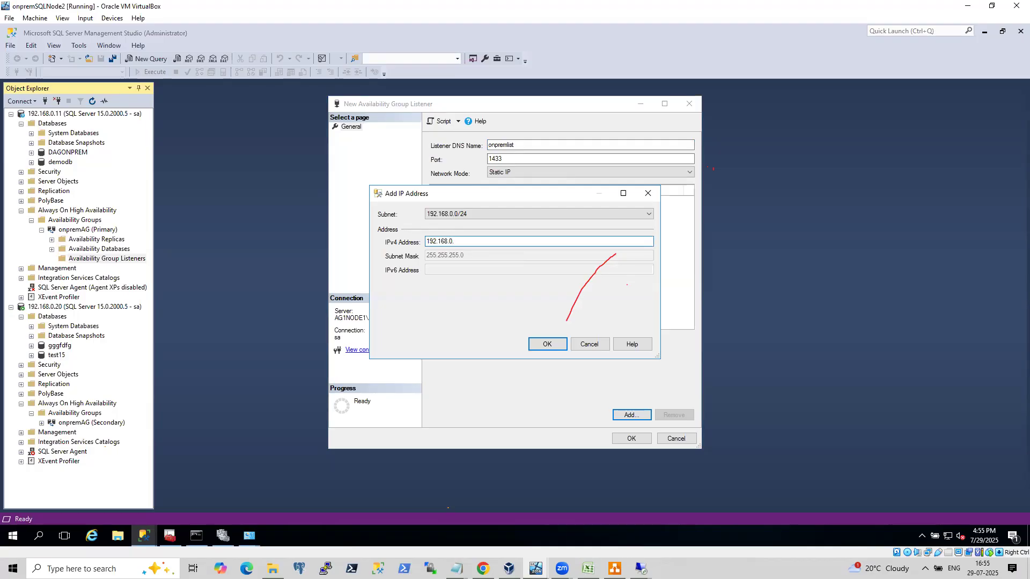
pyautogui.write('35')
pyautogui.click(541, 344)
pyautogui.click(647, 438)
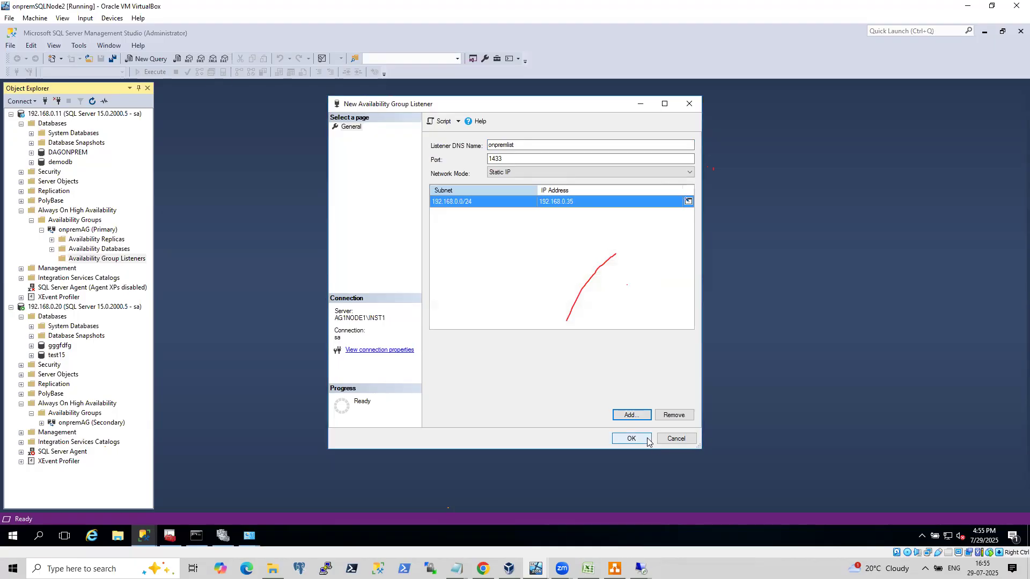
pyautogui.click(223, 536)
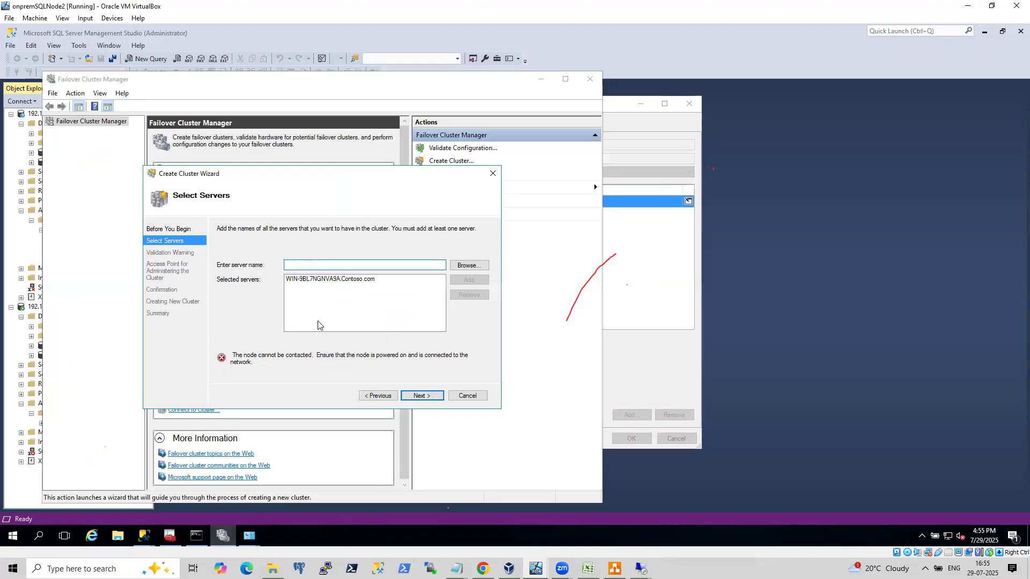
pyautogui.click(476, 398)
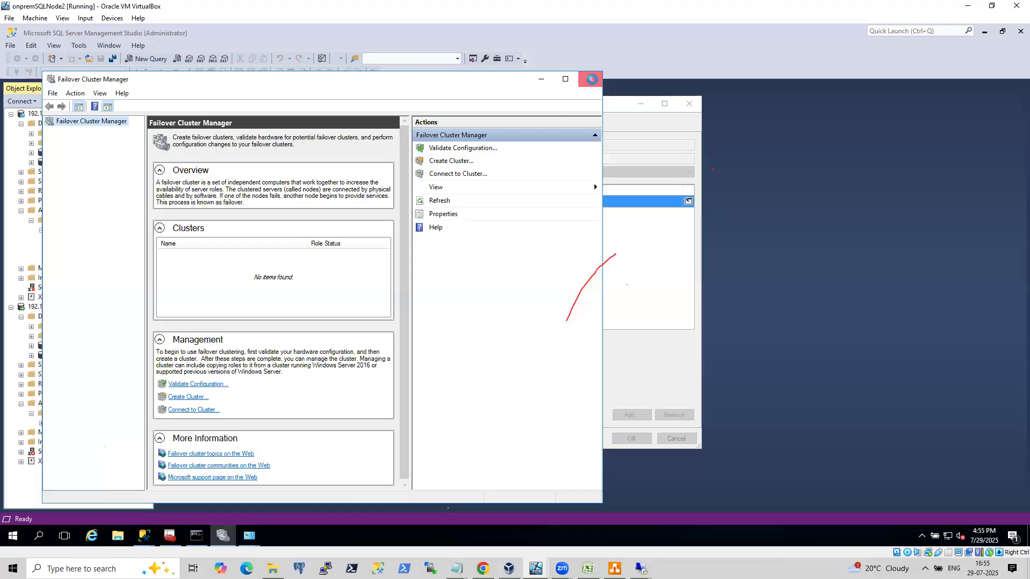
pyautogui.click(589, 79)
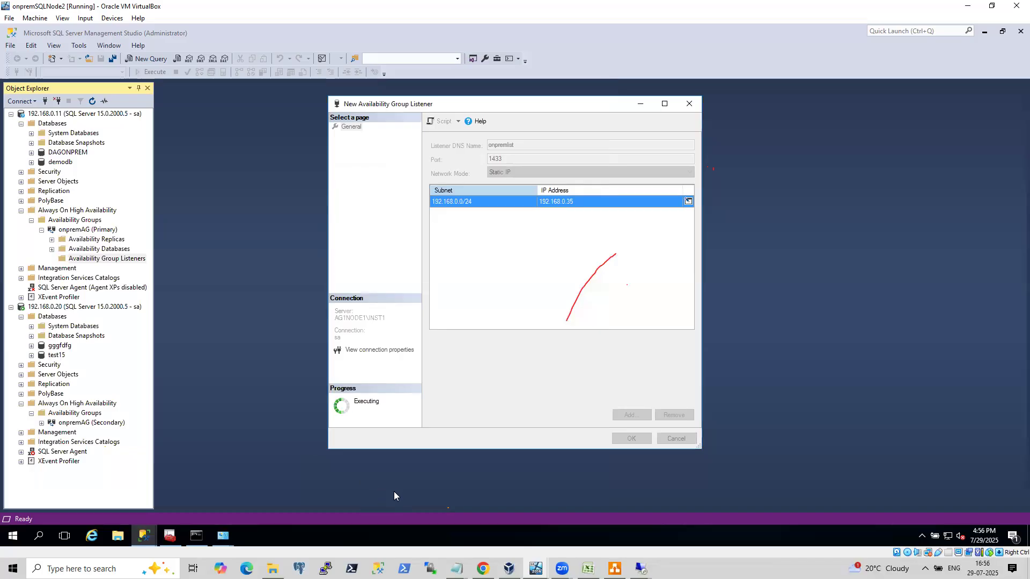
# Switch to the onpremsql VM and sign in as CONTOSO\Administrator with the account password.
pyautogui.moveTo(508, 568)
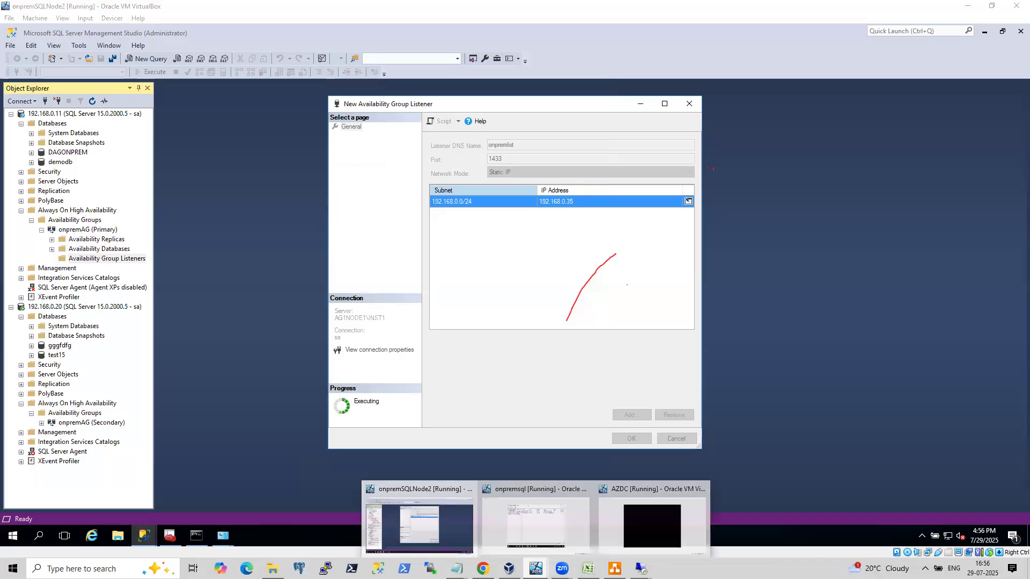
pyautogui.click(524, 524)
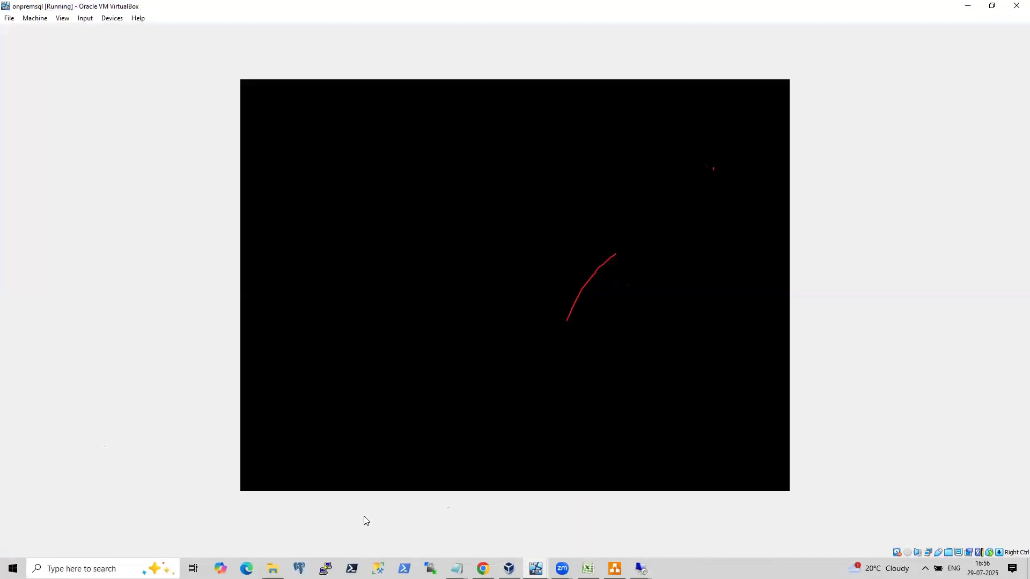
pyautogui.hotkey('ctrl', 'alt', 'Delete')
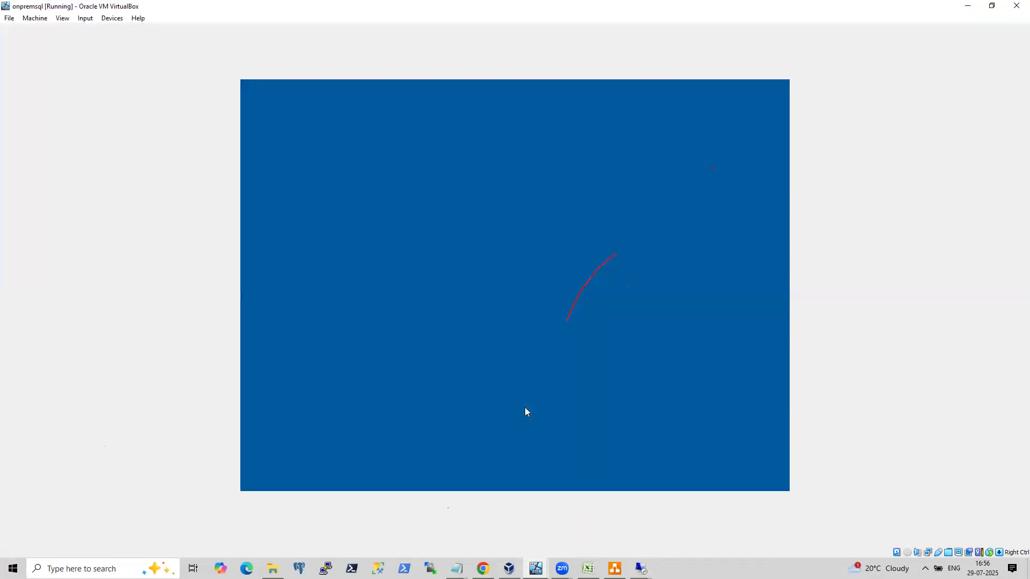
pyautogui.write('Pa•••••••••')
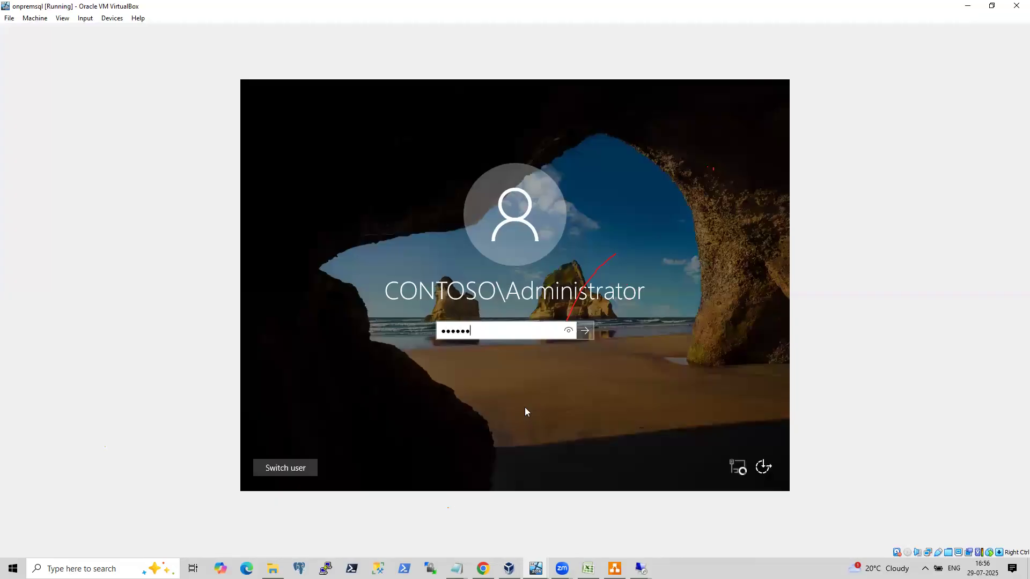
pyautogui.press('Return')
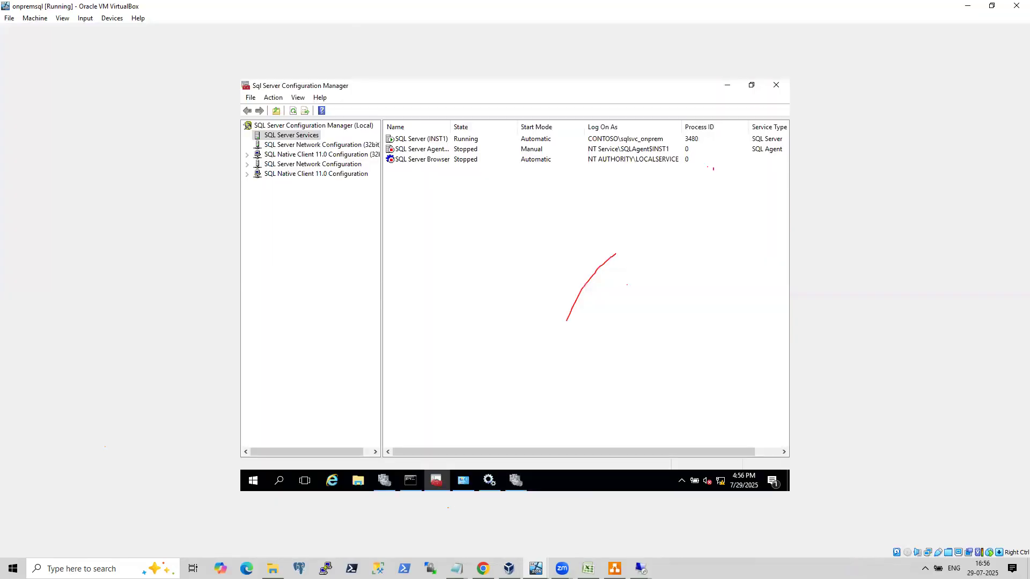
# In Failover Cluster Manager, inspect the onpremAG role's resources, including the onpremlist name and its IP address.
pyautogui.click(515, 480)
pyautogui.click(251, 140)
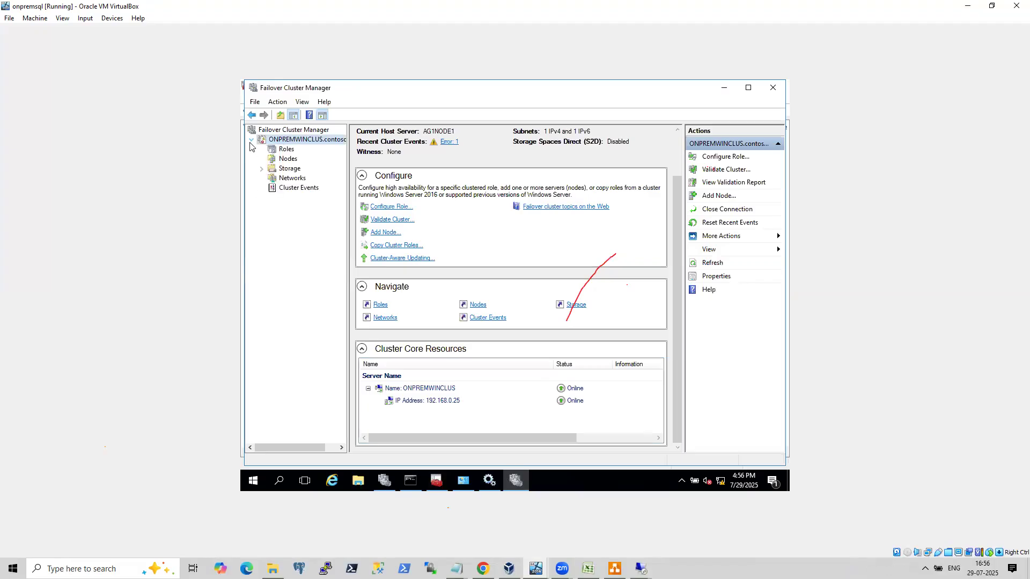
pyautogui.click(286, 148)
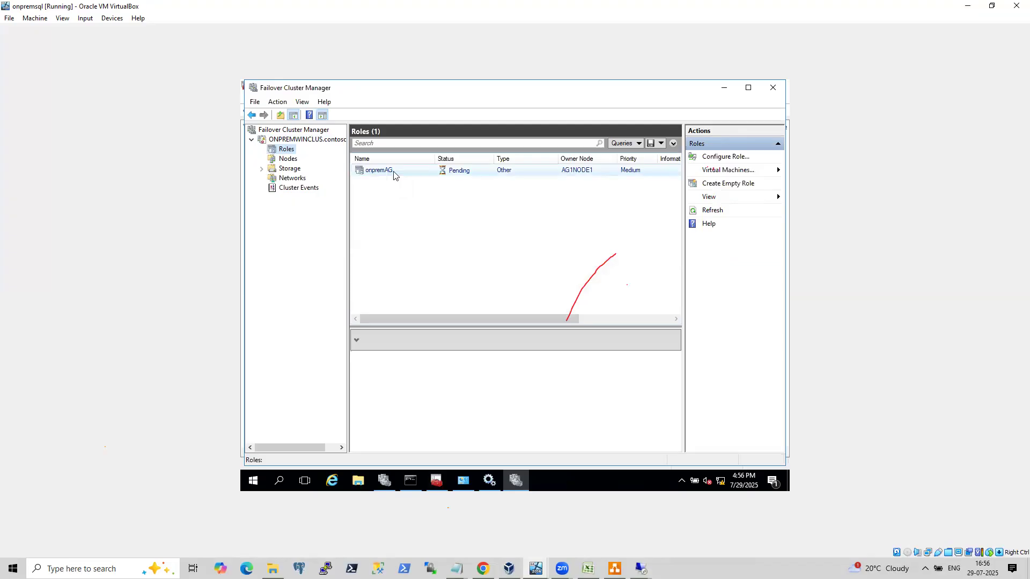
pyautogui.click(394, 172)
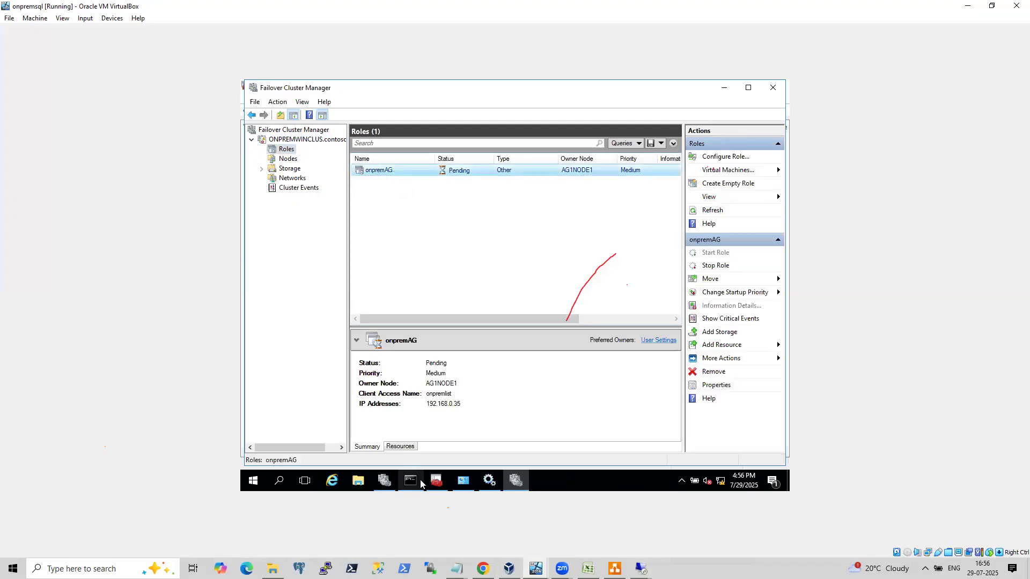
pyautogui.click(407, 449)
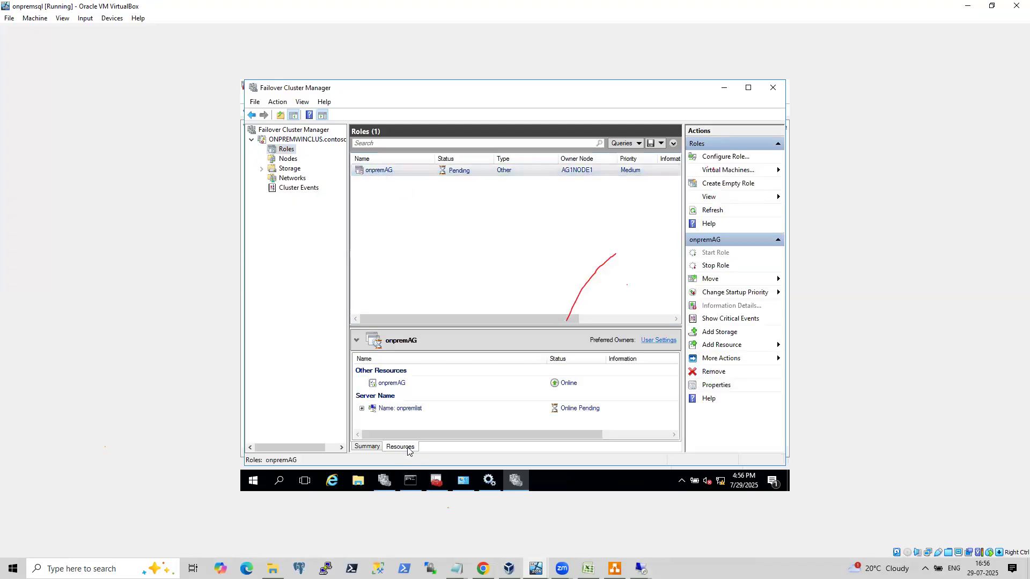
pyautogui.click(362, 410)
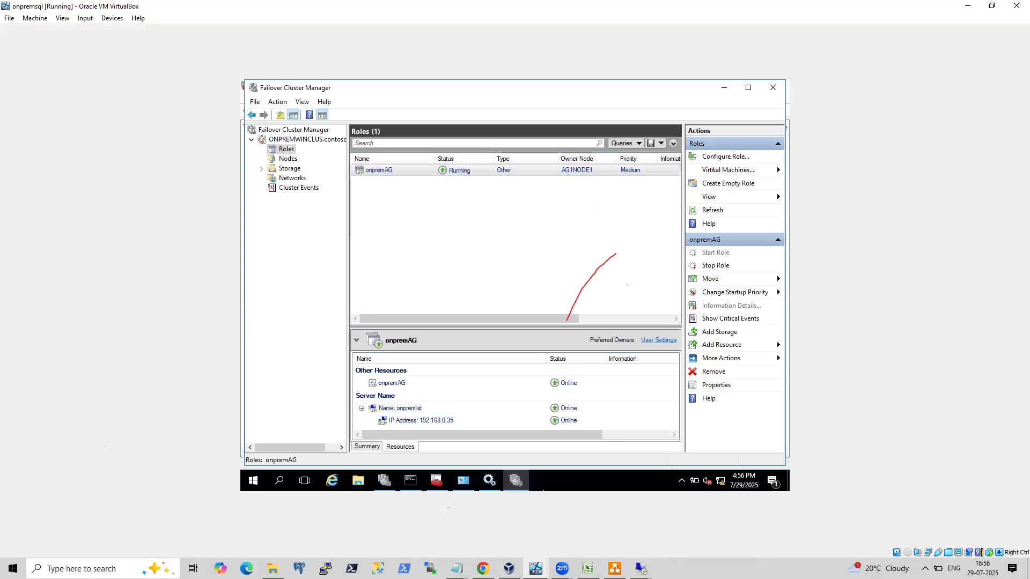
# In the onpremSQLNode2 VM's Management Studio, connect to server onpremlist using SQL Server Authentication as sa with the account password.
pyautogui.moveTo(535, 568)
pyautogui.click(468, 539)
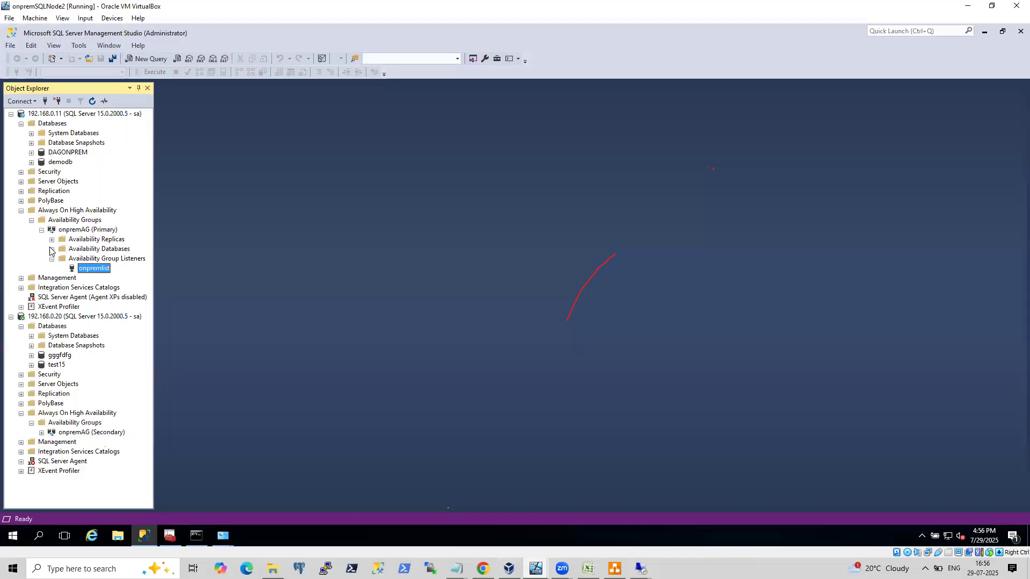
pyautogui.click(21, 211)
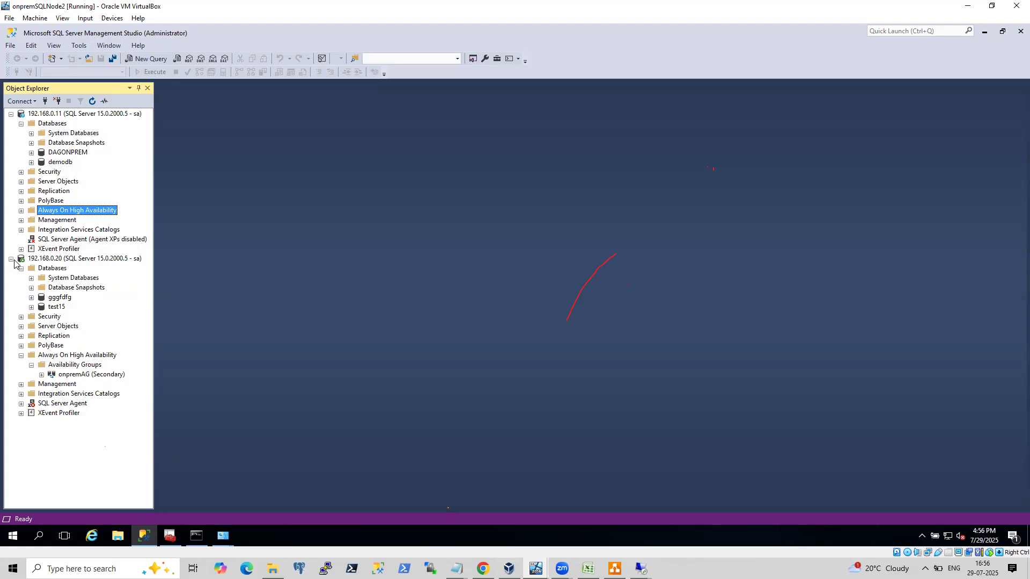
pyautogui.click(12, 259)
pyautogui.click(21, 124)
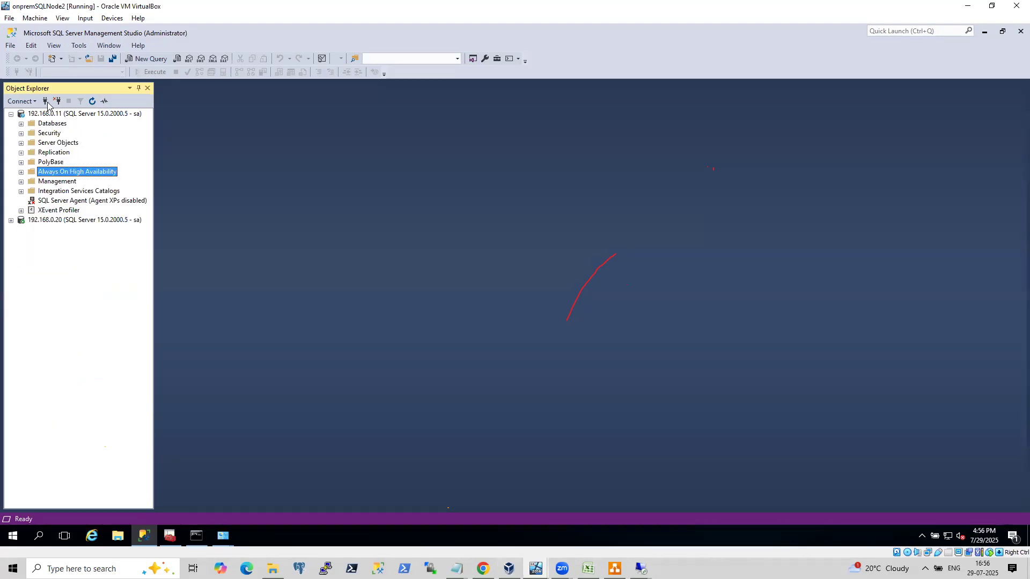
pyautogui.click(45, 101)
pyautogui.write('onpremkist')
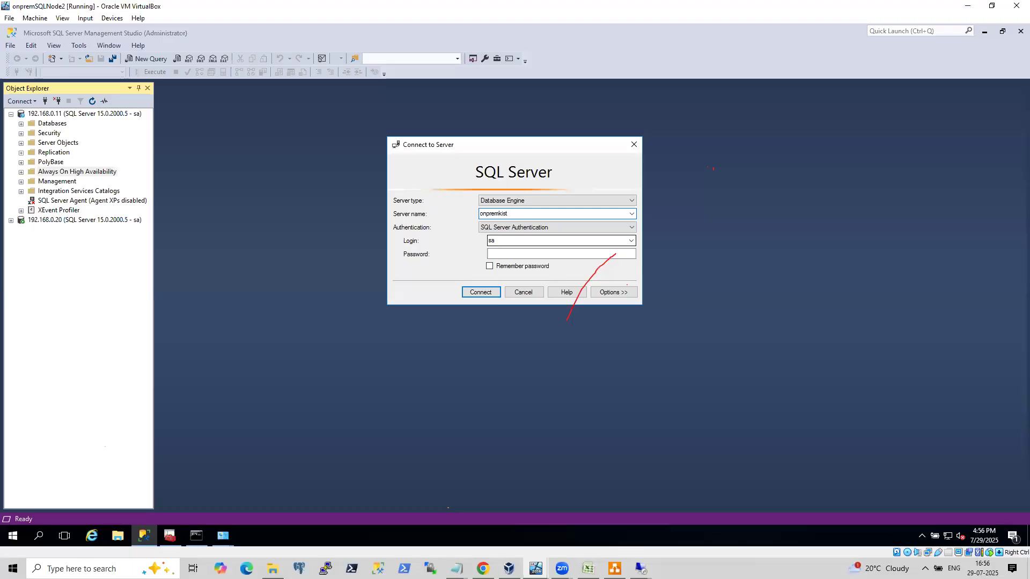
pyautogui.press('BackSpace')
pyautogui.write('list')
pyautogui.press('Tab')
pyautogui.press('Tab')
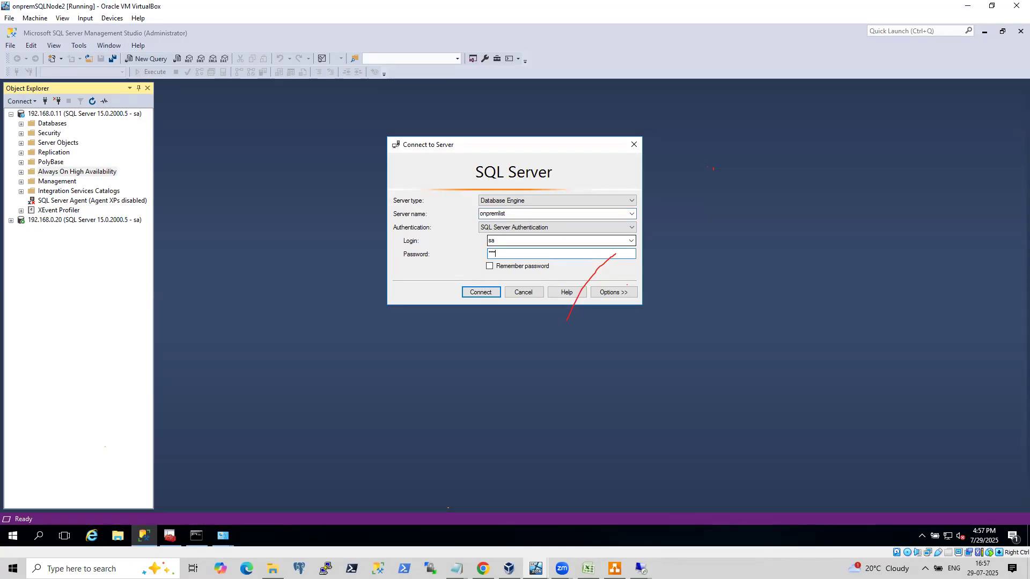
pyautogui.write('***')
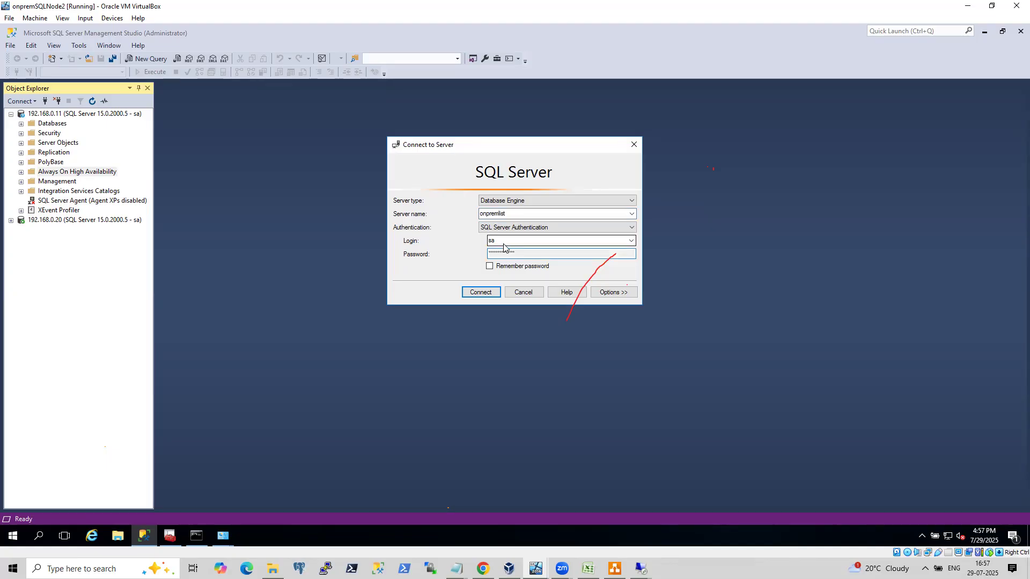
pyautogui.press('Return')
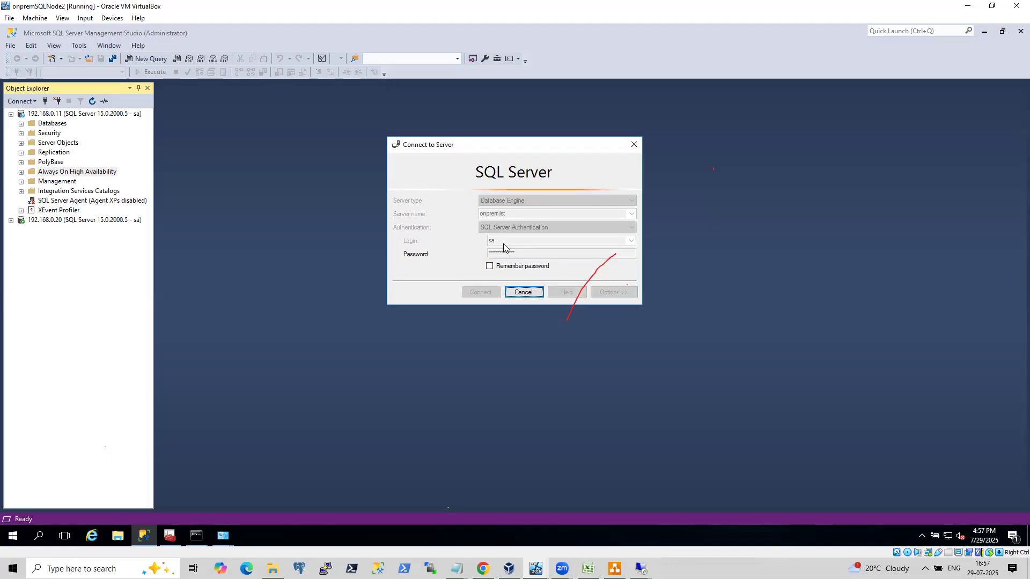
# Cancel the pending connection and retry connecting to onpremlist after re-entering the sa password.
pyautogui.click(523, 294)
pyautogui.moveTo(517, 254); pyautogui.dragTo(420, 265)
pyautogui.write('***')
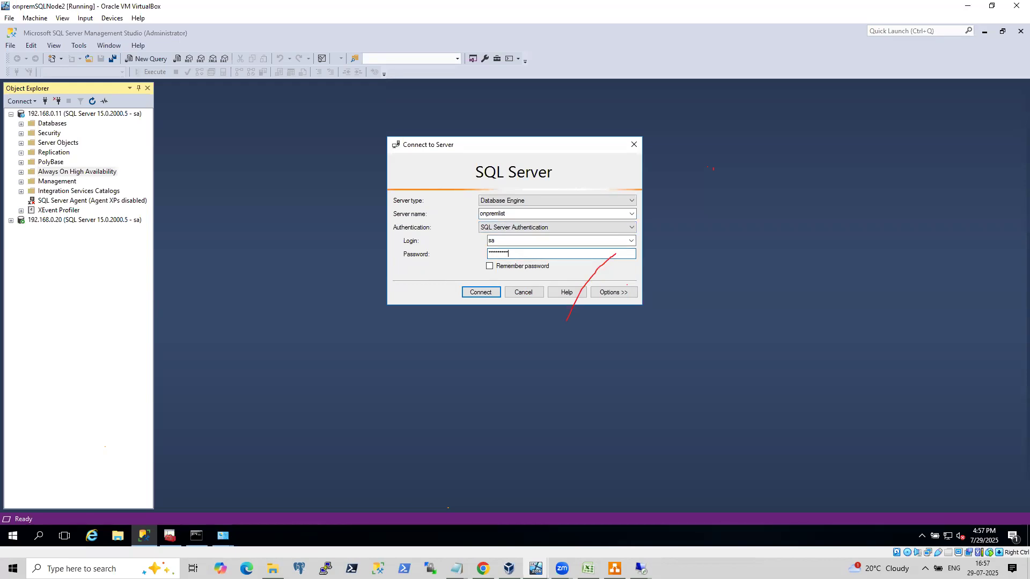
pyautogui.press('Return')
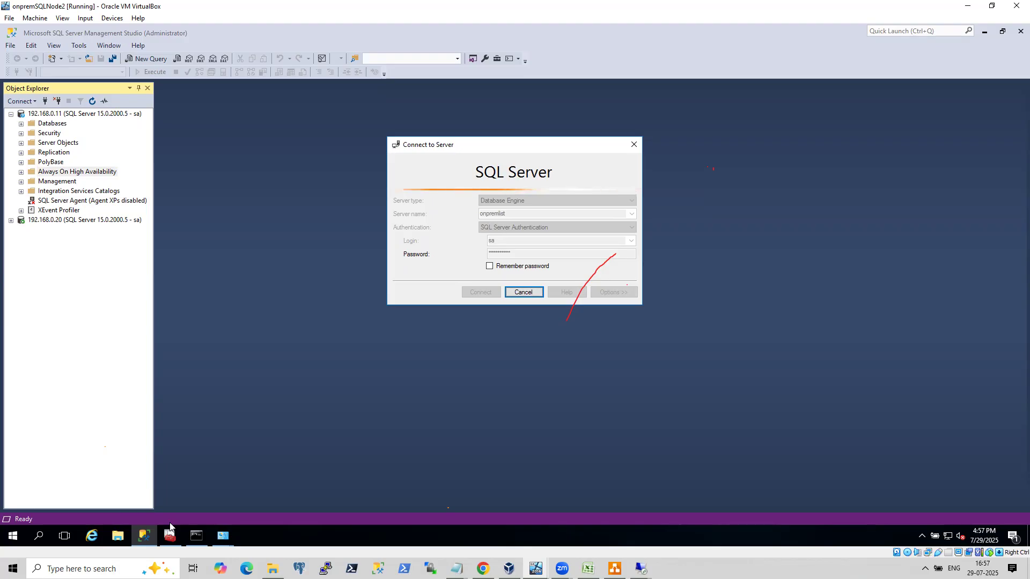
# Switch to the AZDC VM and unlock it as CONTOSO\administrator with the account password.
pyautogui.moveTo(170, 539)
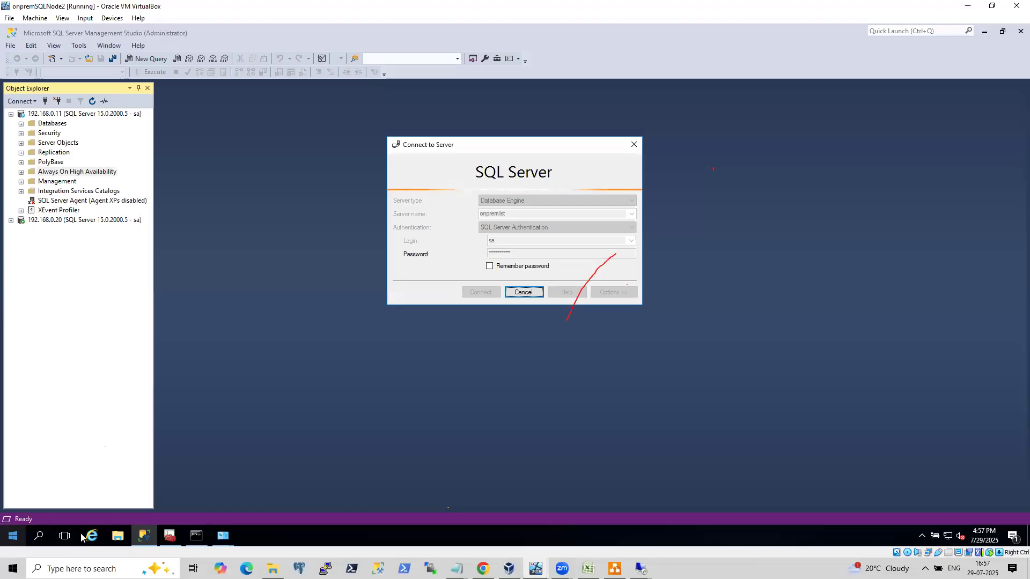
pyautogui.moveTo(508, 568)
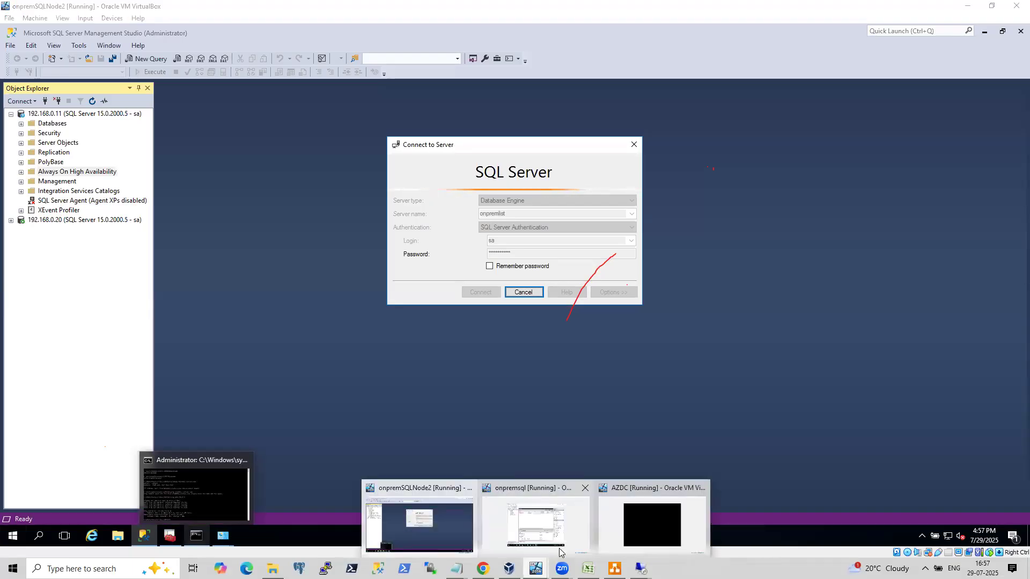
pyautogui.click(664, 520)
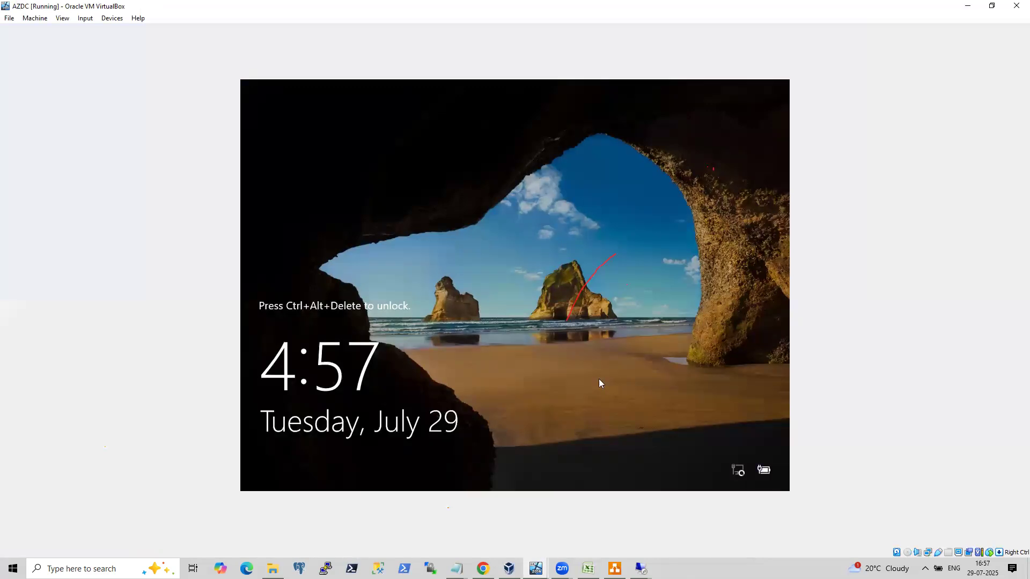
pyautogui.hotkey('ctrl', 'alt', 'Delete')
pyautogui.write('**********')
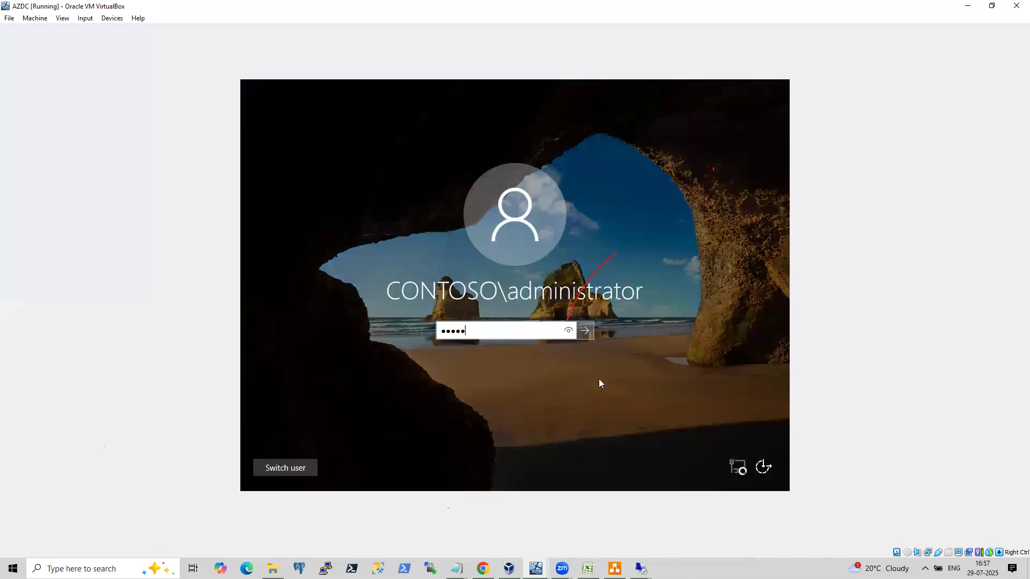
pyautogui.press('Return')
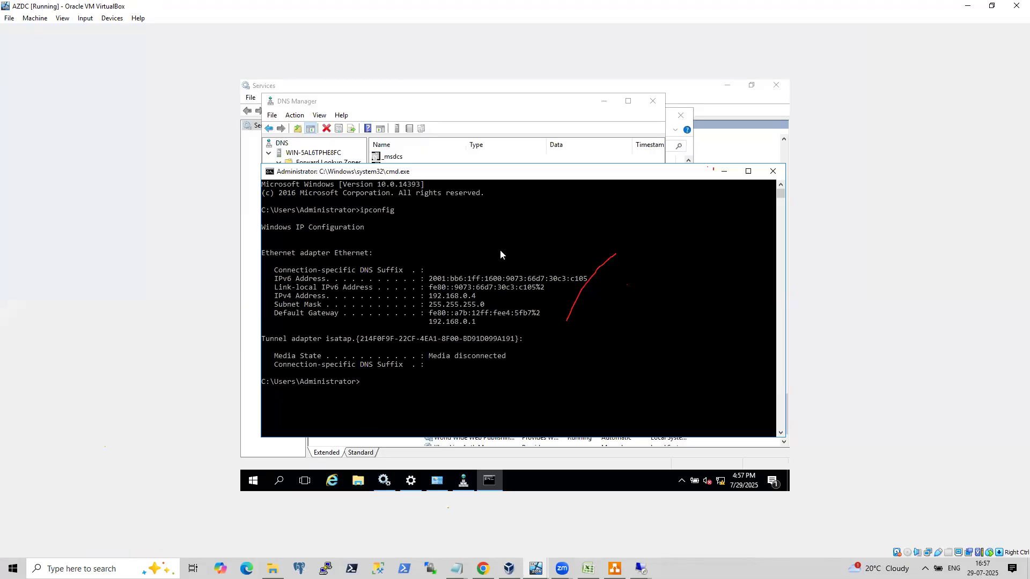
# In DNS Manager, refresh the Contoso.com forward lookup zone and select the onpremlist host record.
pyautogui.click(723, 171)
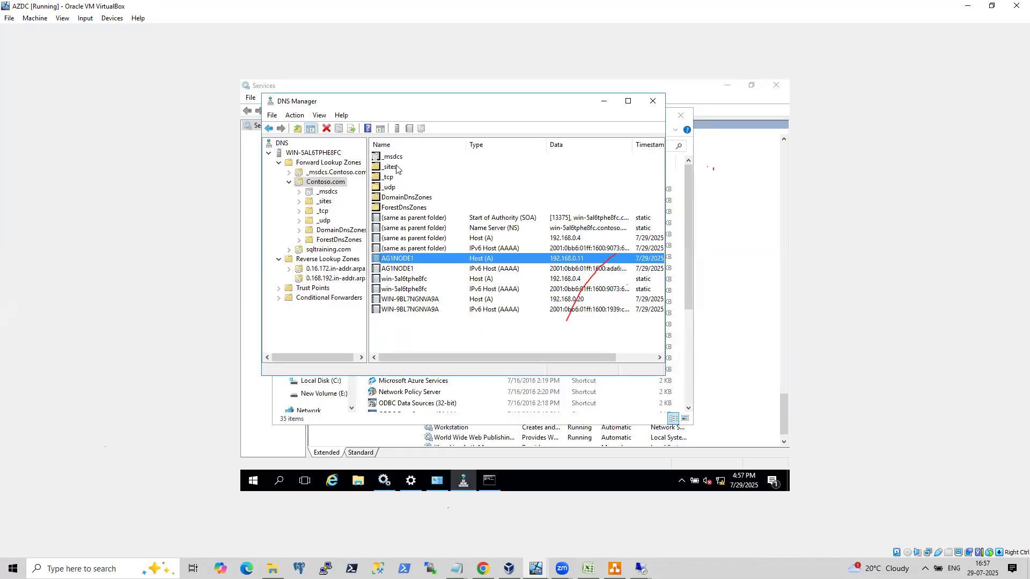
pyautogui.click(294, 115)
pyautogui.click(267, 178)
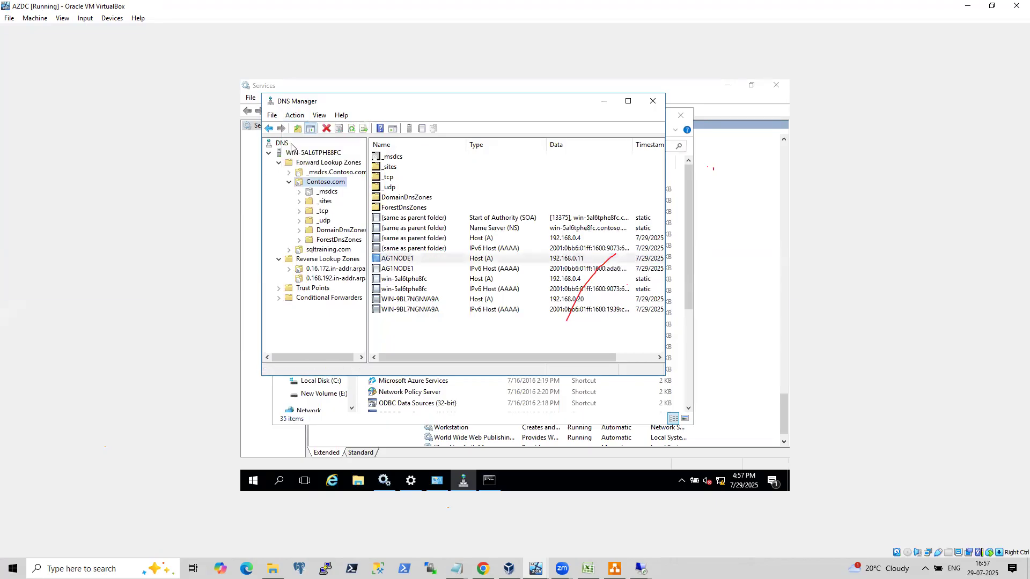
pyautogui.click(351, 129)
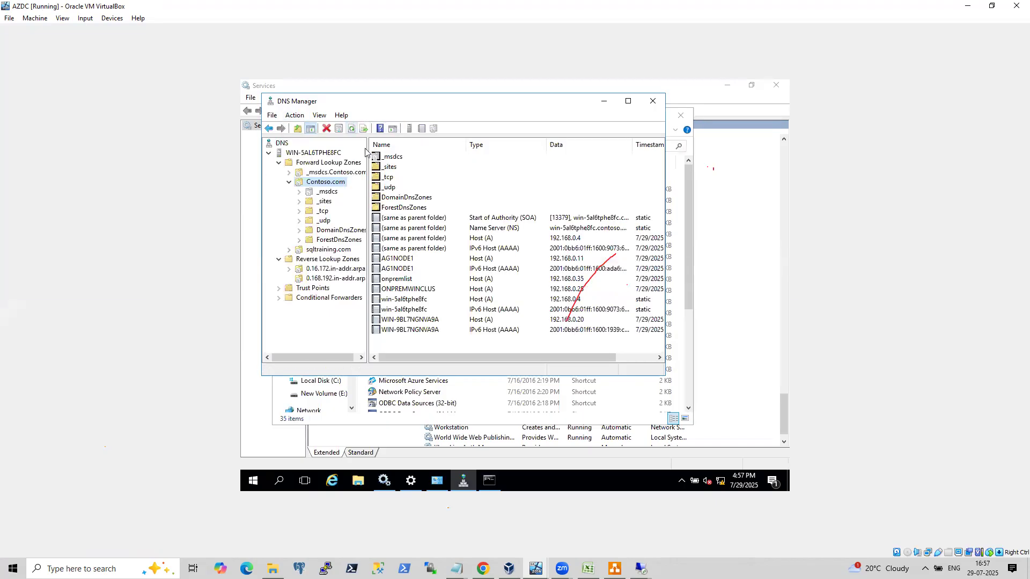
pyautogui.click(413, 279)
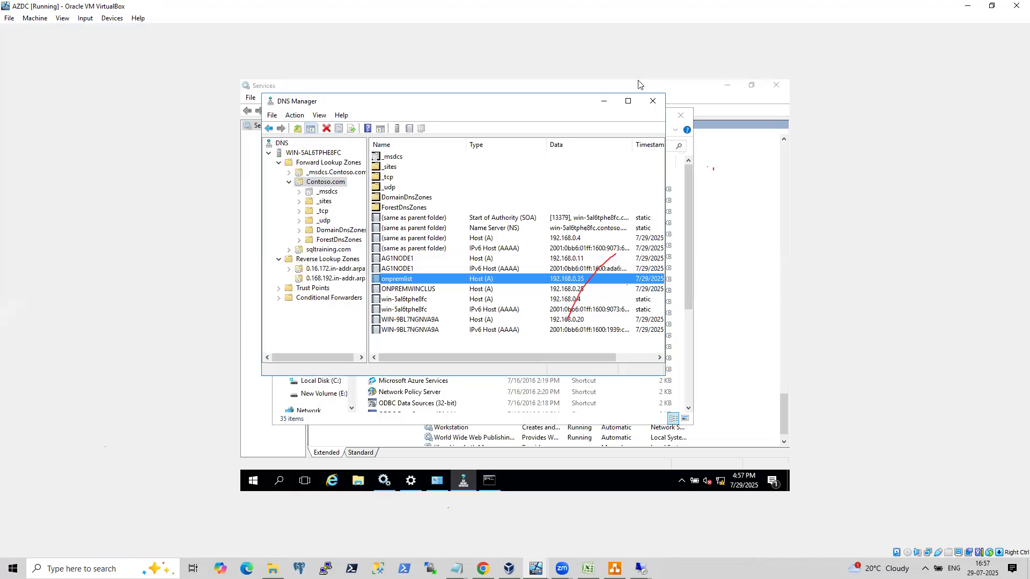
# Back in the onpremSQLNode2 VM, dismiss the connection error and connect to server 192.168.0.35 instead.
pyautogui.click(508, 568)
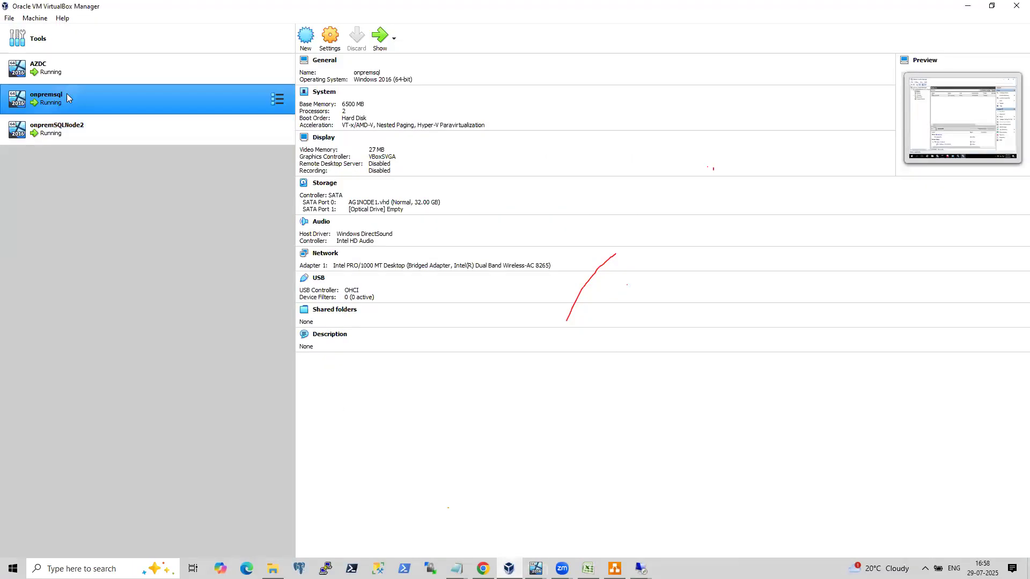
pyautogui.moveTo(535, 569)
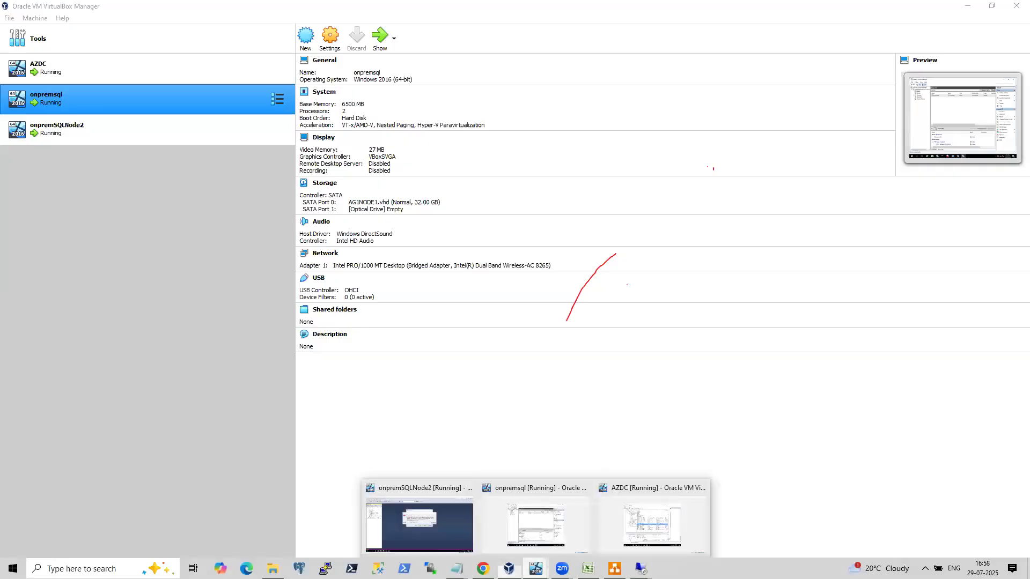
pyautogui.click(453, 529)
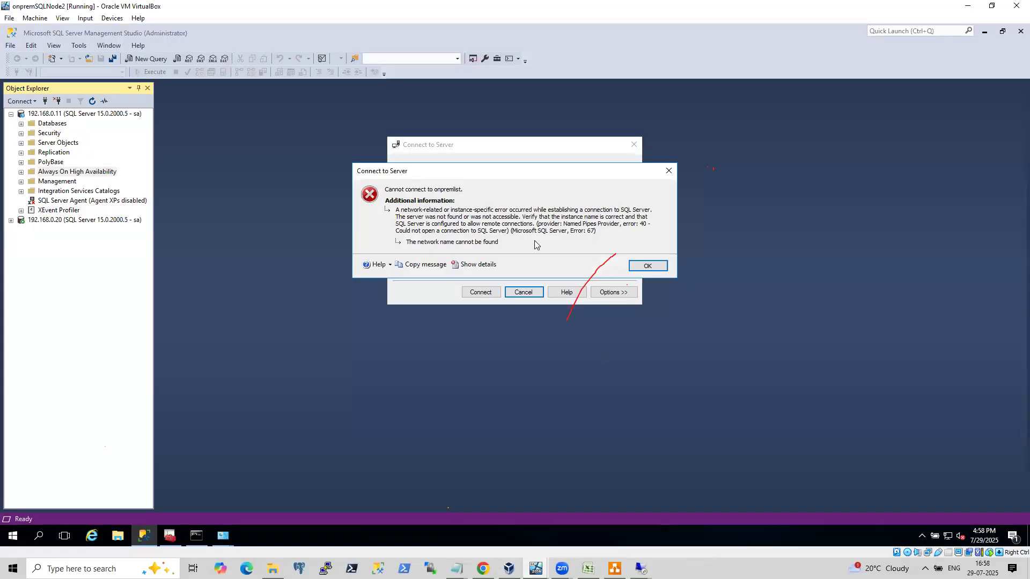
pyautogui.click(647, 266)
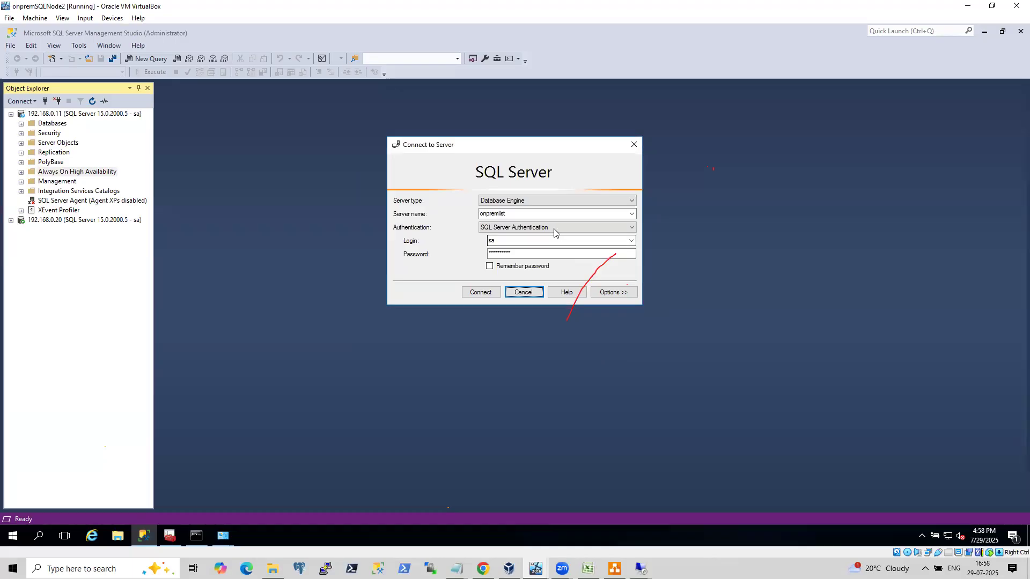
pyautogui.write('192.1')
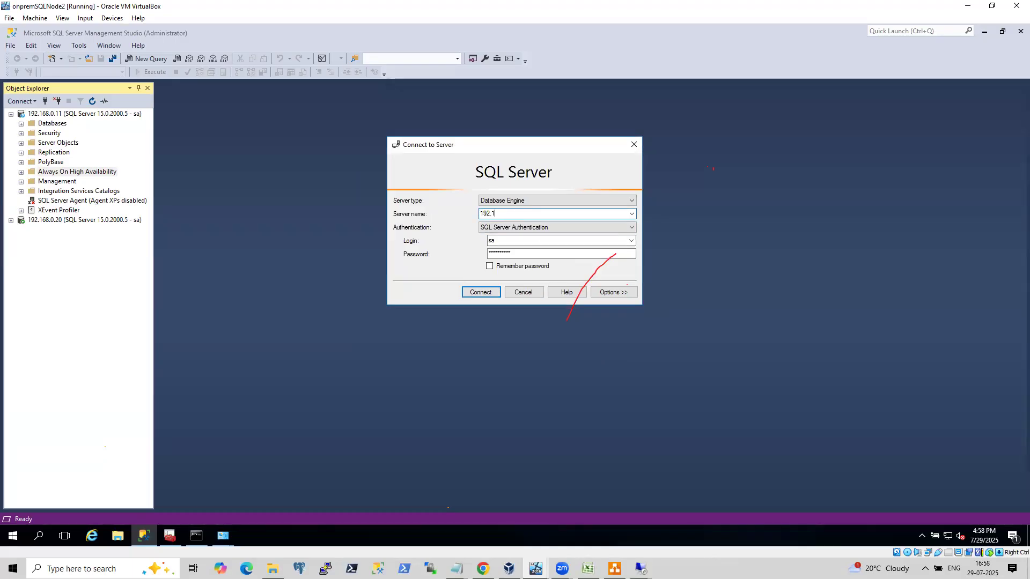
pyautogui.write('68.0.35')
pyautogui.press('Return')
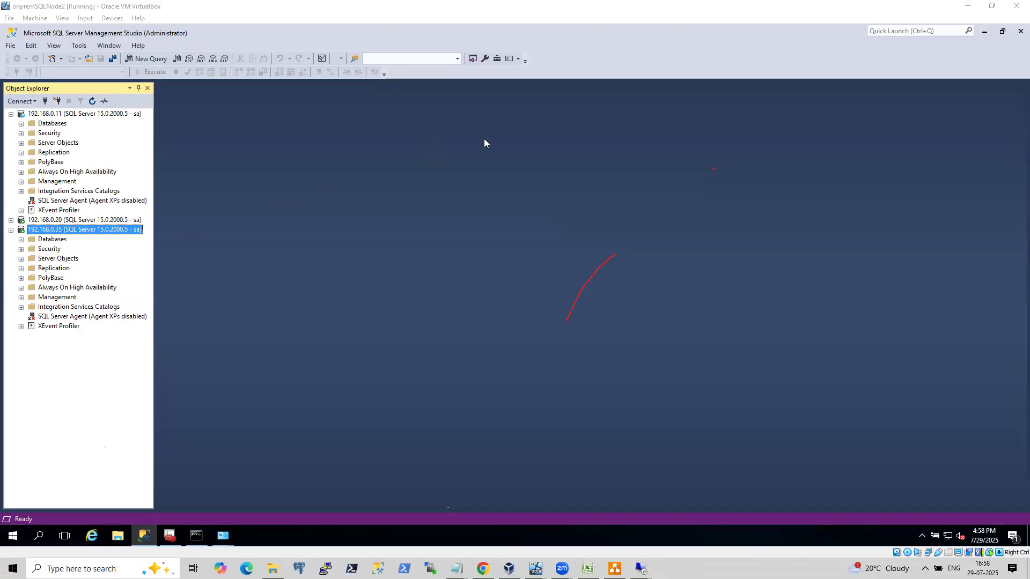
# Disconnect 192.168.0.35 and try connecting to onpremlist,1433 with the sa password, then cancel the attempt.
pyautogui.click(57, 101)
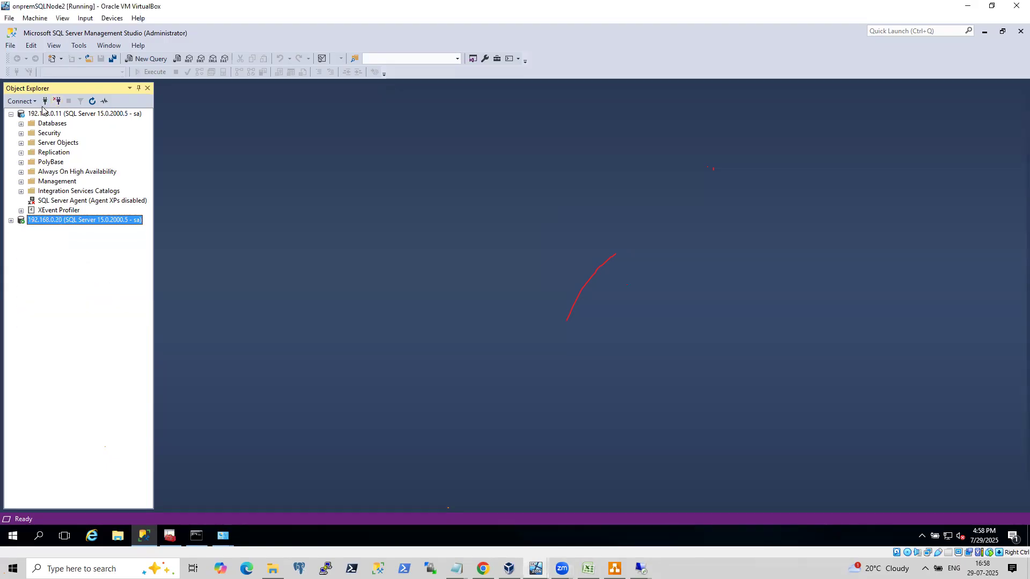
pyautogui.click(45, 102)
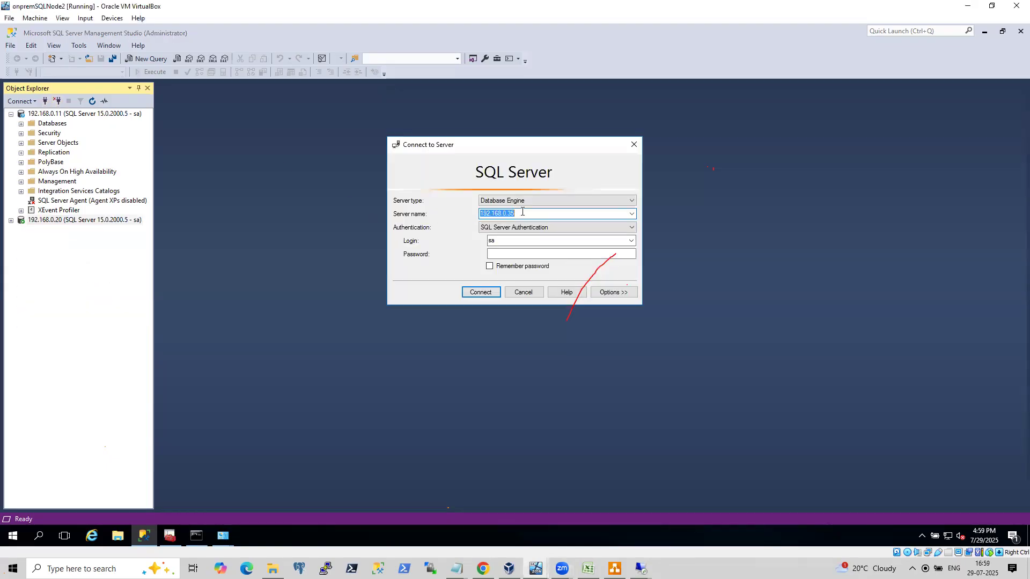
pyautogui.press('BackSpace')
pyautogui.write('onprem')
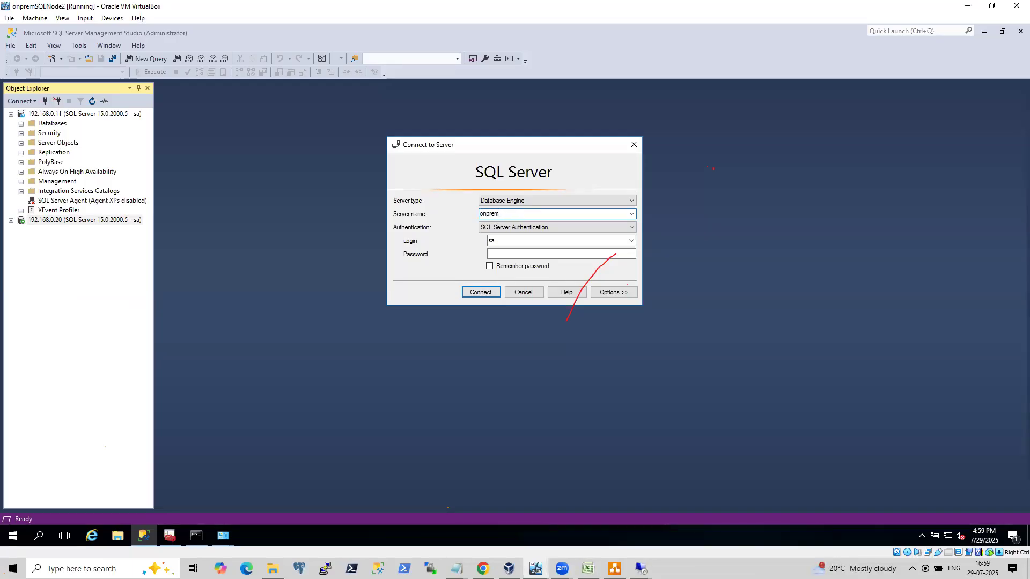
pyautogui.write('list,1433')
pyautogui.press('Tab')
pyautogui.press('Tab')
pyautogui.press('Tab')
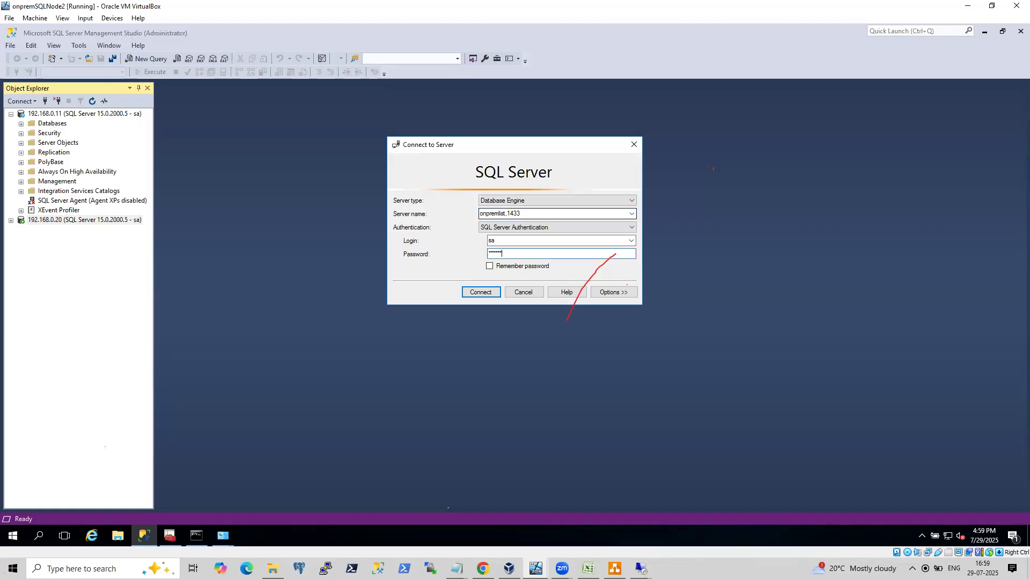
pyautogui.press('Return')
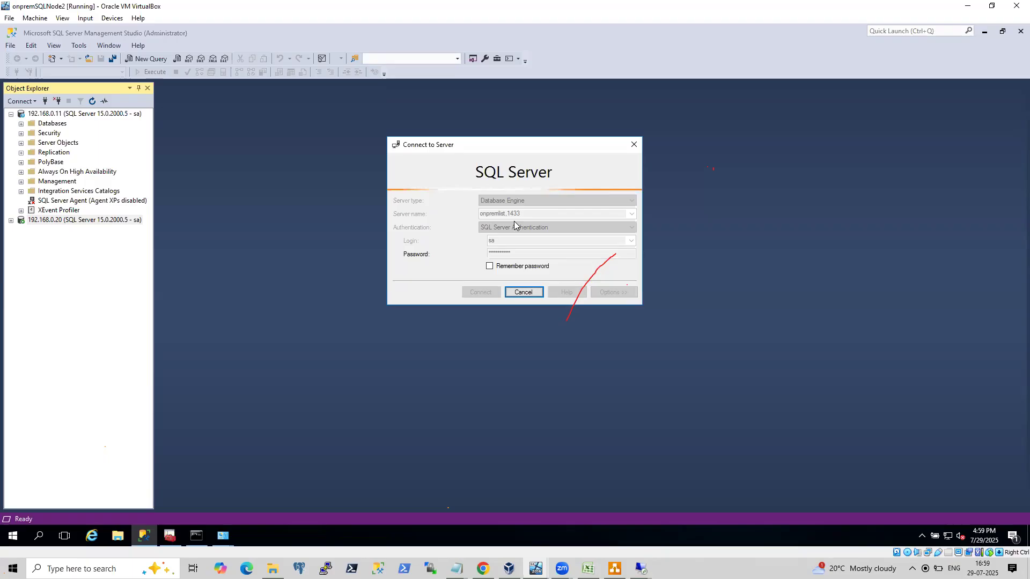
pyautogui.click(516, 295)
# Connect to server 192.168.0.35 again as sa.
pyautogui.click(531, 216)
pyautogui.write('192.168.0.35')
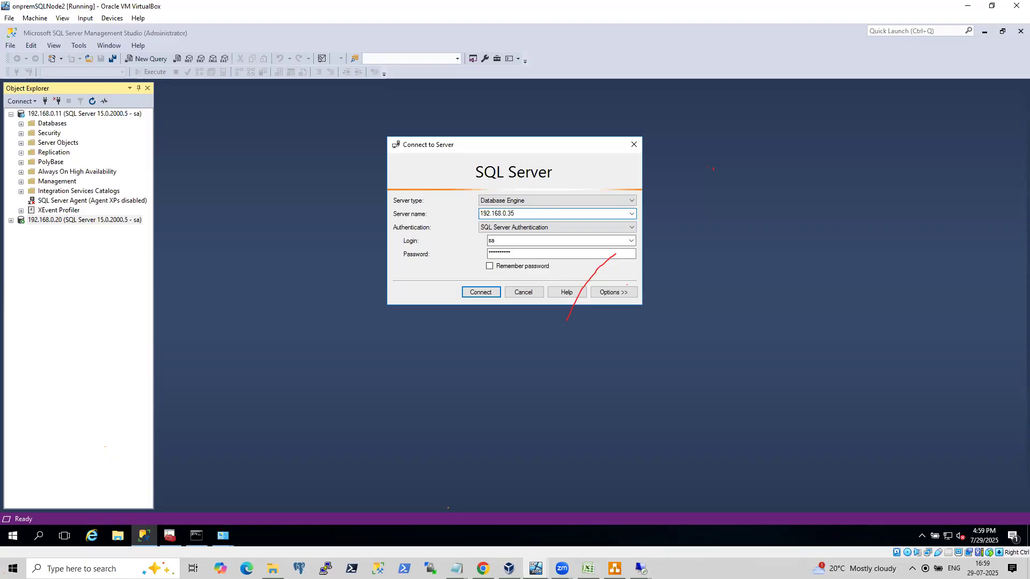
pyautogui.press('Return')
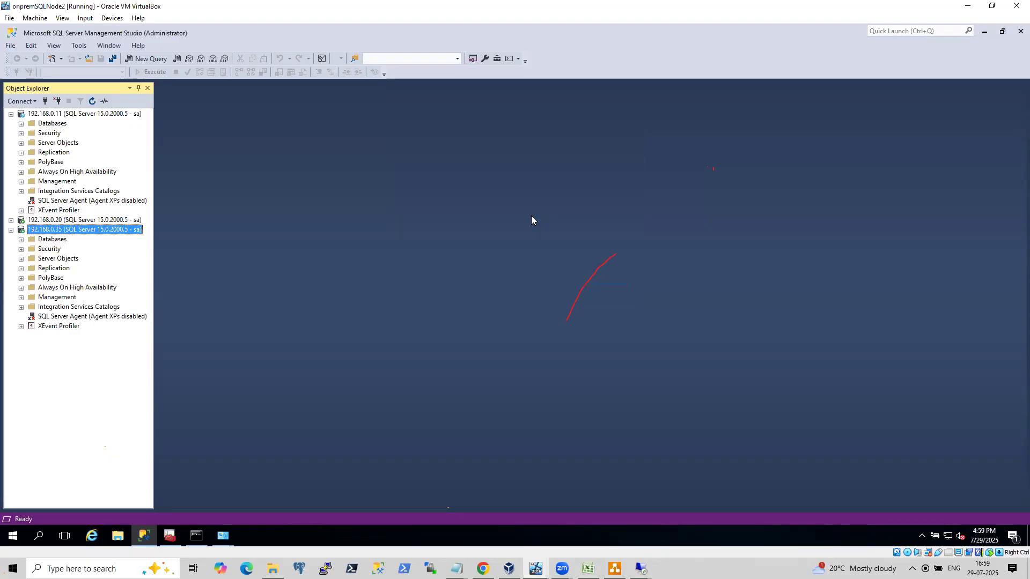
# Open the 192.168.0.35 server's Properties to check its server name, then close the dialog.
pyautogui.rightClick(89, 231)
pyautogui.click(125, 443)
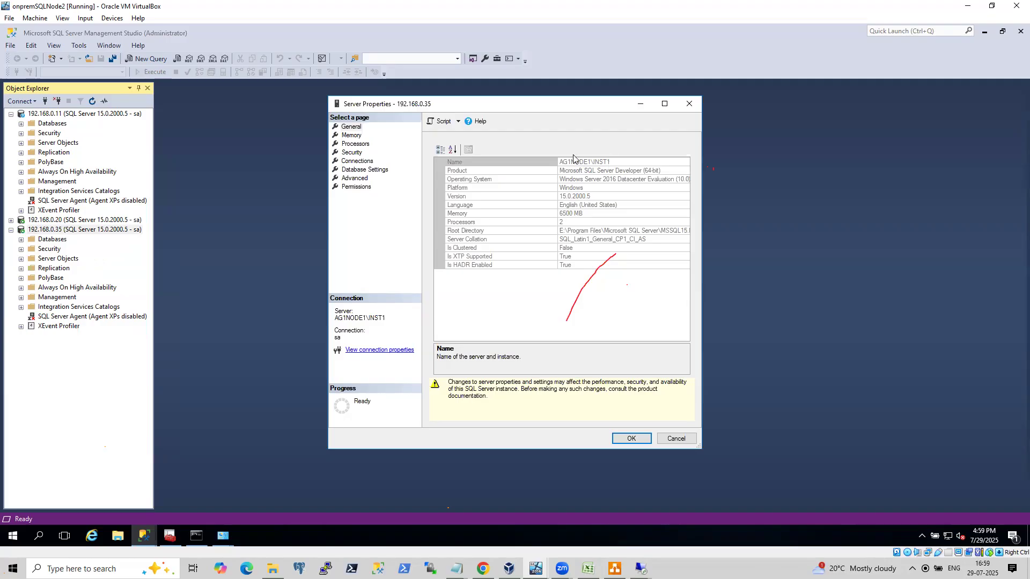
pyautogui.click(676, 438)
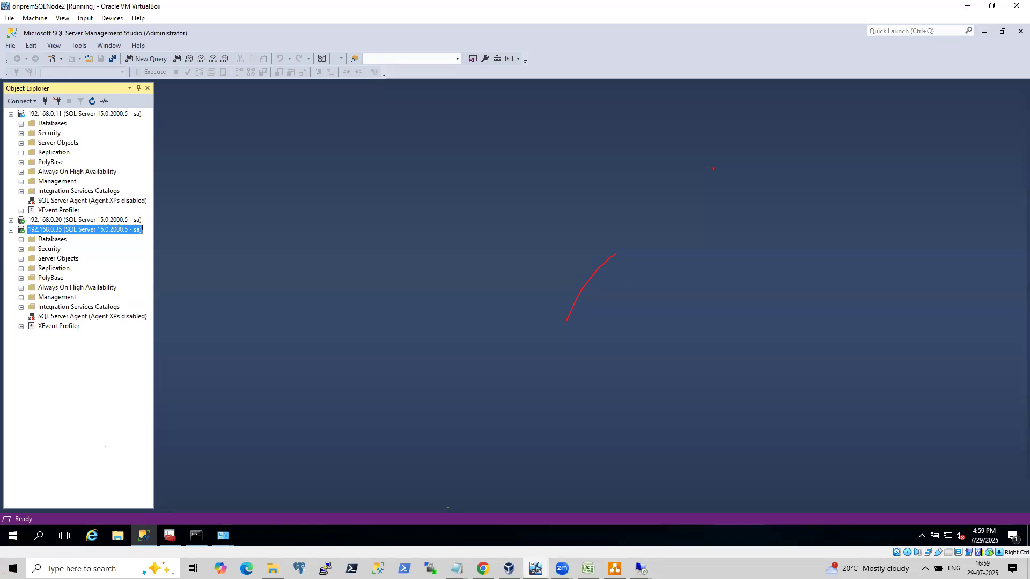
# Switch to the onpremsql VM window.
pyautogui.moveTo(535, 569)
pyautogui.click(553, 524)
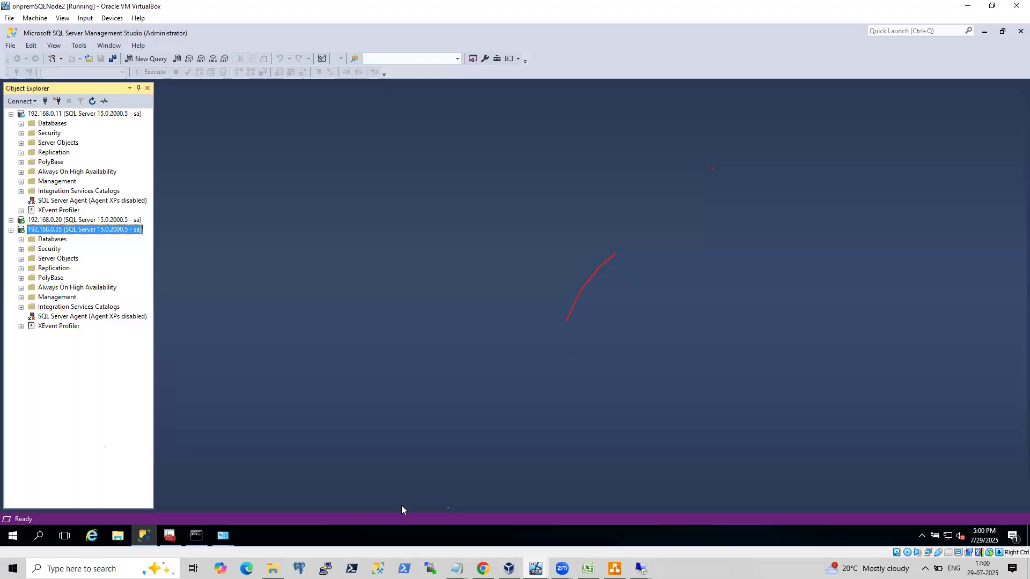
# On the onpremSQLNode2 VM, open a command prompt and clear its screen with cls.
pyautogui.click(407, 516)
pyautogui.click(196, 535)
pyautogui.write('cls')
pyautogui.press('Return')
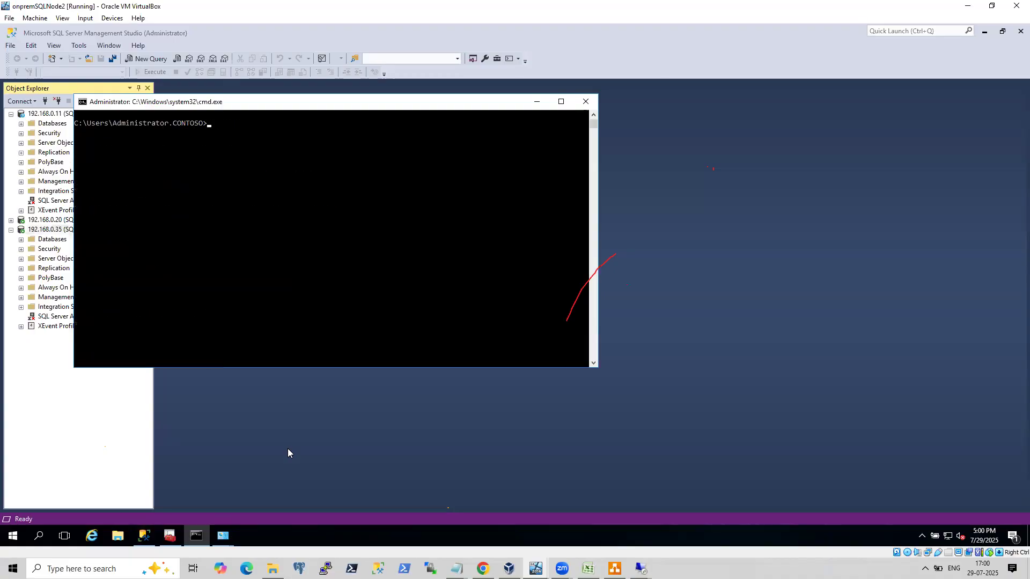
# Run hostname, select the returned computer name, and reposition the command prompt window.
pyautogui.write('hostname')
pyautogui.press('Return')
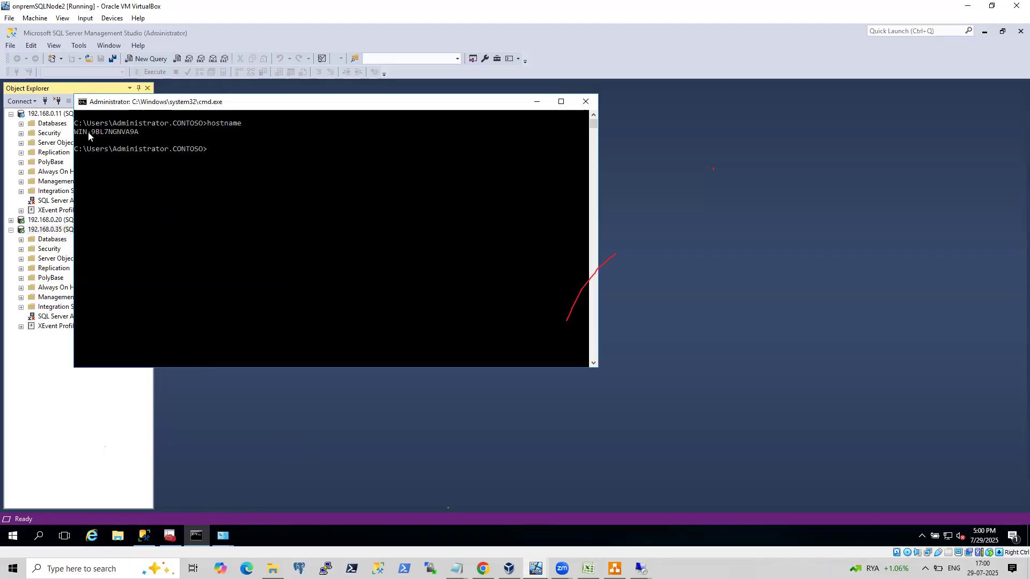
pyautogui.moveTo(75, 132); pyautogui.dragTo(140, 133)
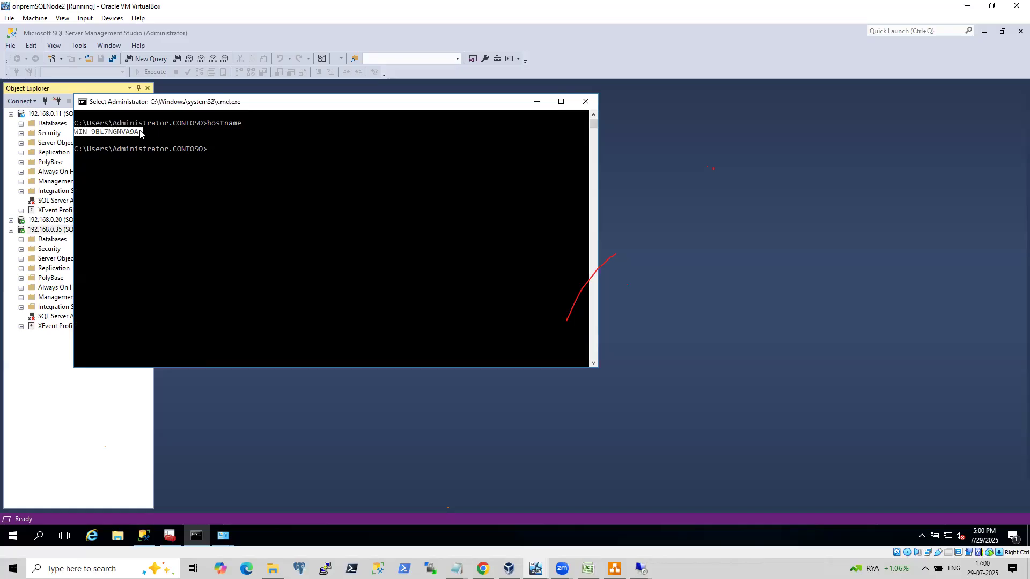
pyautogui.moveTo(177, 103); pyautogui.dragTo(322, 147)
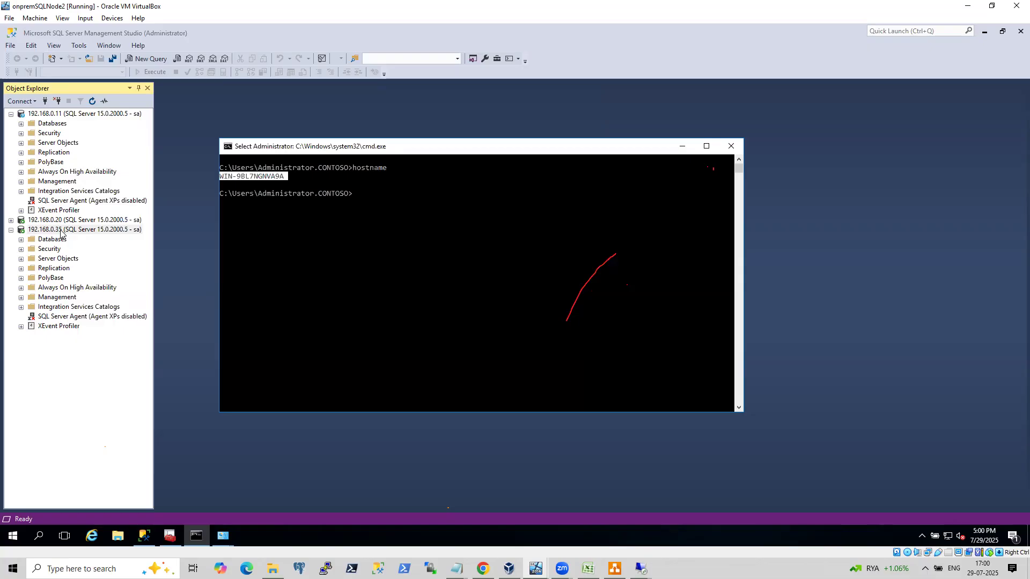
# Switch to the 52.178.154.96 remote desktop session.
pyautogui.click(641, 568)
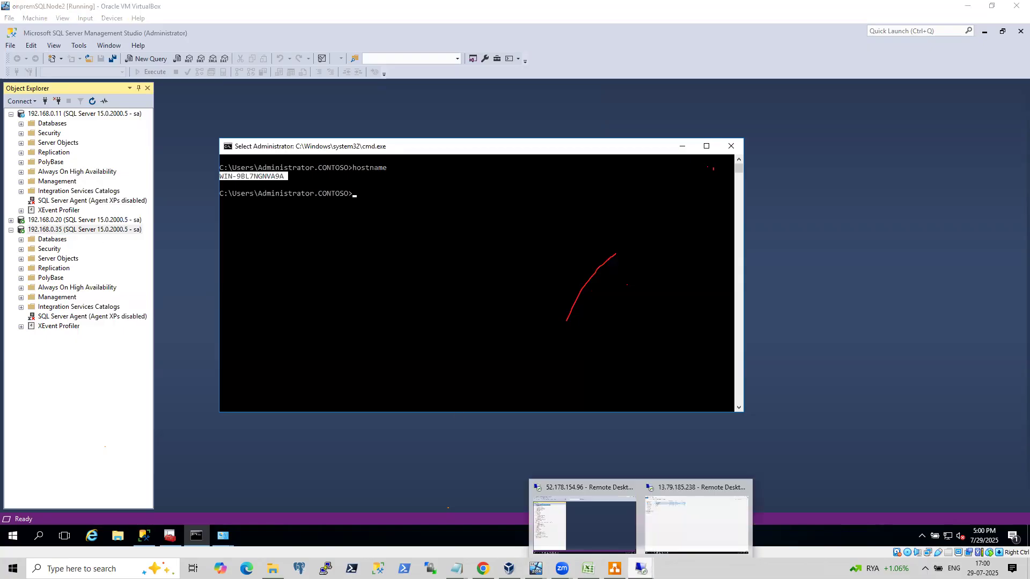
pyautogui.click(696, 530)
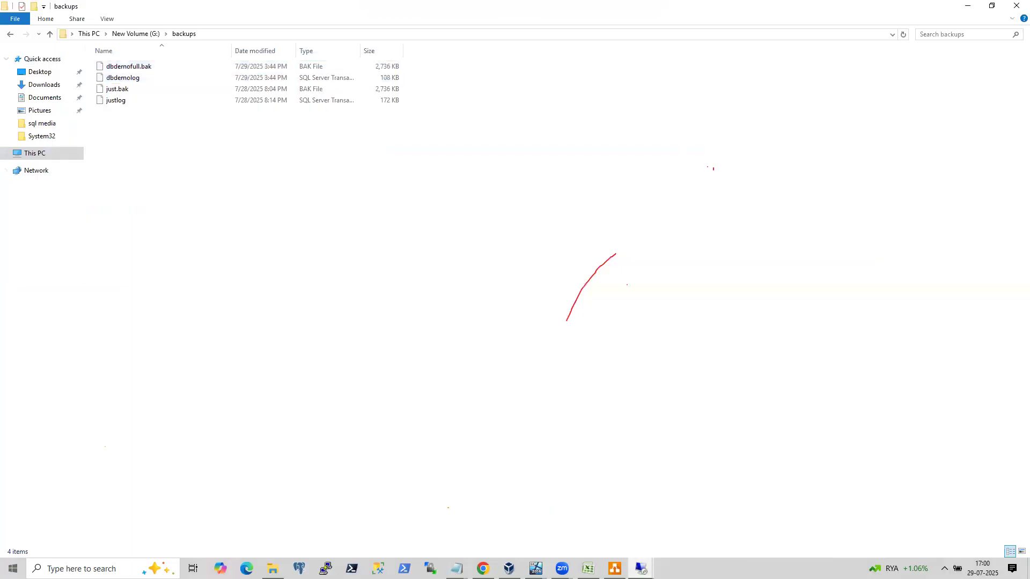
pyautogui.press('super')
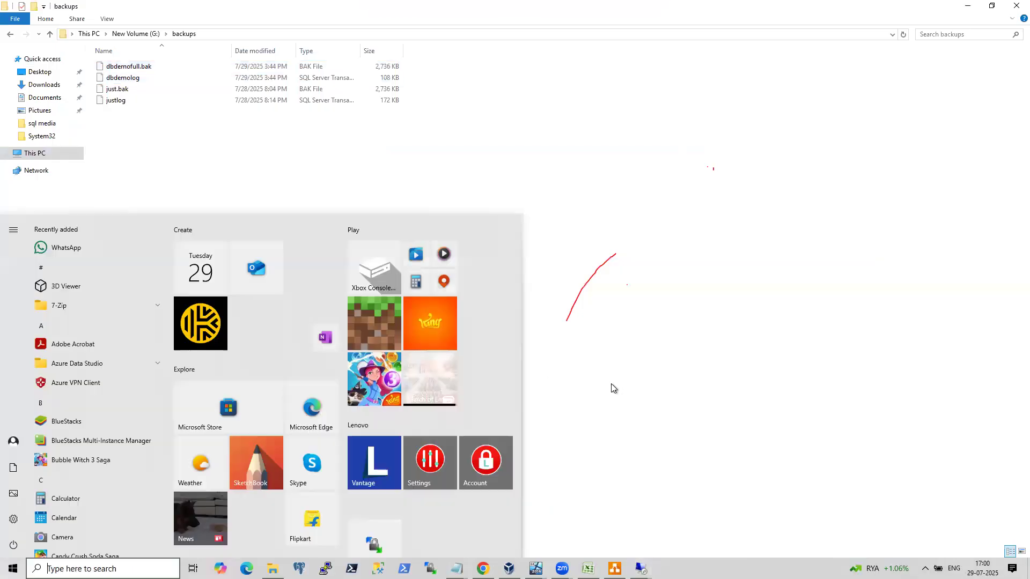
pyautogui.click(610, 384)
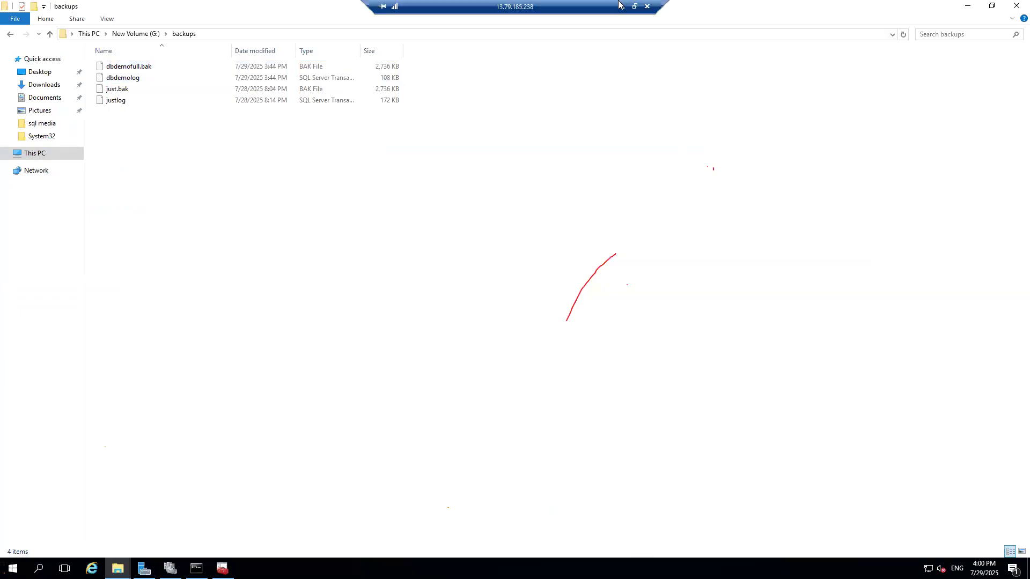
pyautogui.click(623, 5)
pyautogui.moveTo(641, 568)
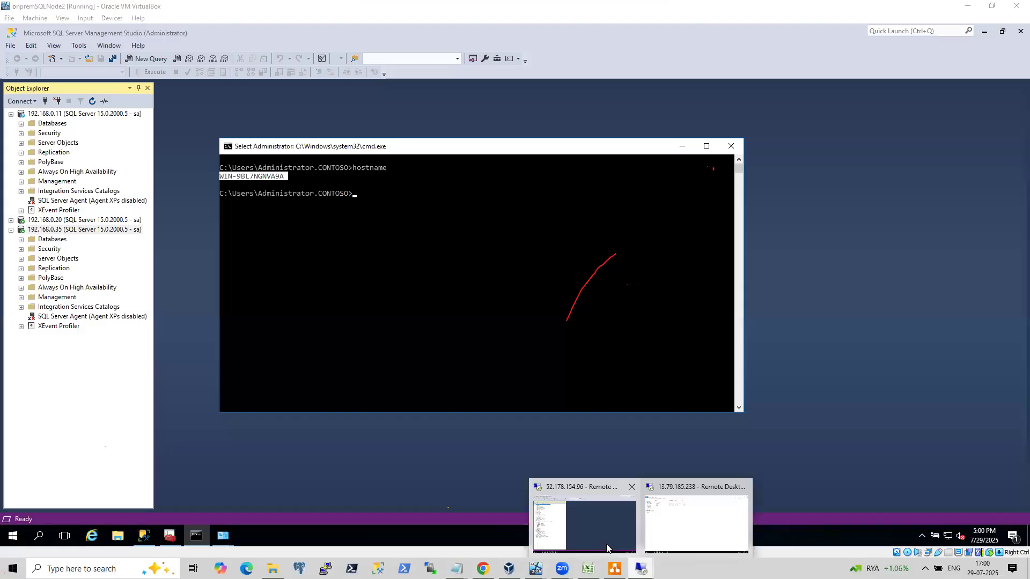
pyautogui.click(605, 538)
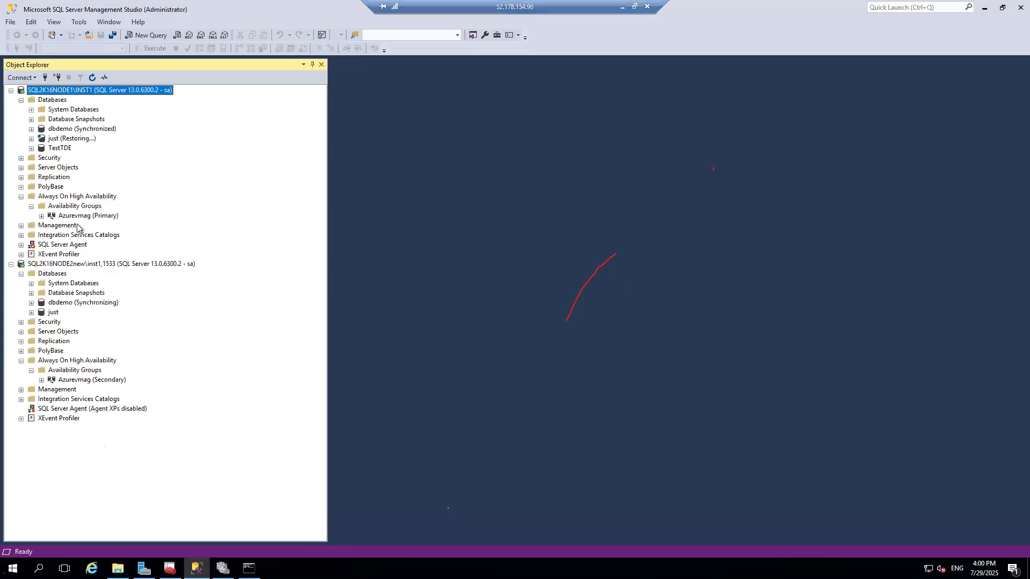
# Refresh both the SQL2K16NODE1\INST1 and SQL2K16NODE2new\inst1,1533 server connections.
pyautogui.rightClick(79, 90)
pyautogui.click(94, 294)
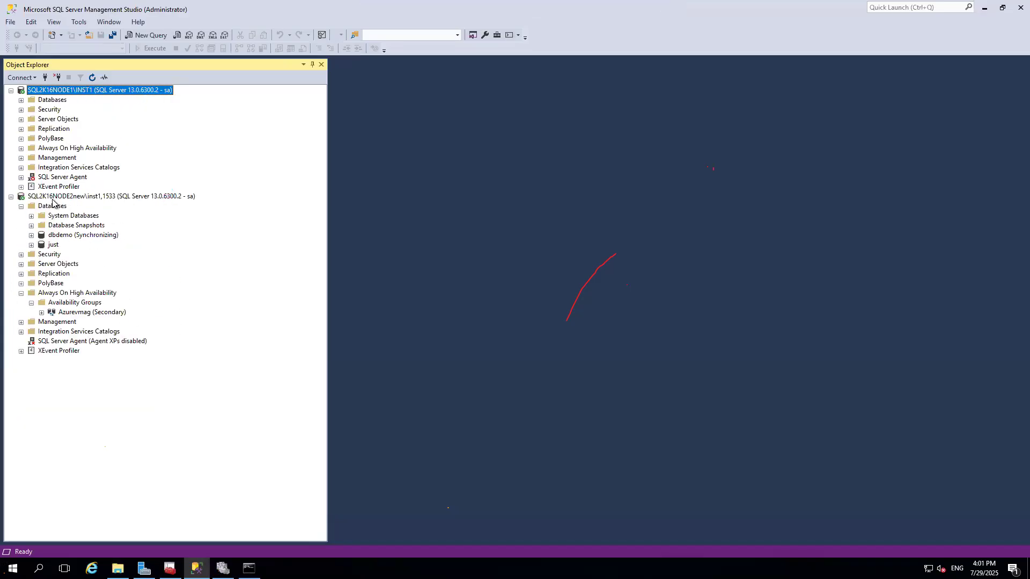
pyautogui.rightClick(75, 197)
pyautogui.click(113, 403)
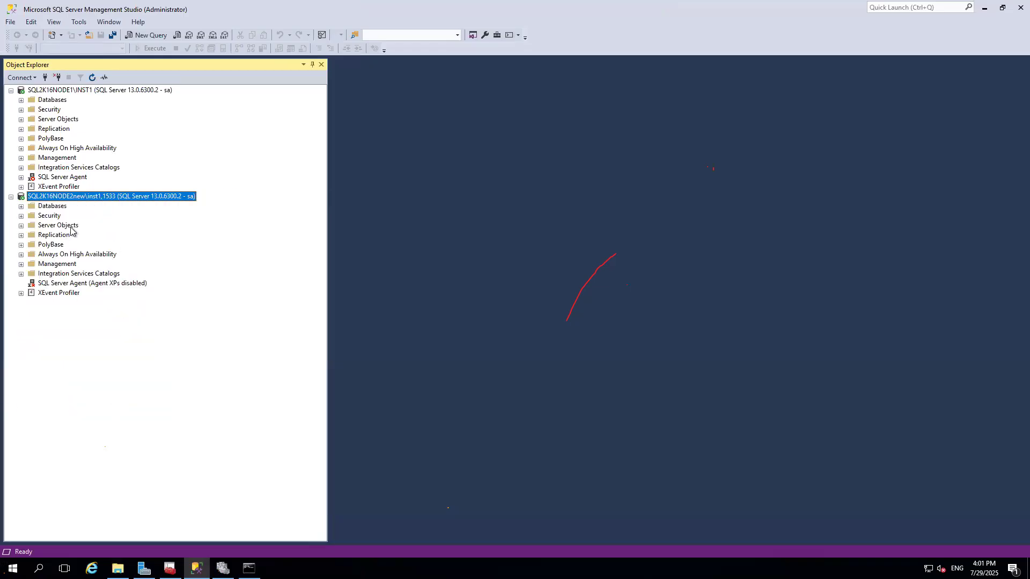
# Under the Azurevmag availability group, start a new listener named azvmlistener on port 1433.
pyautogui.click(21, 148)
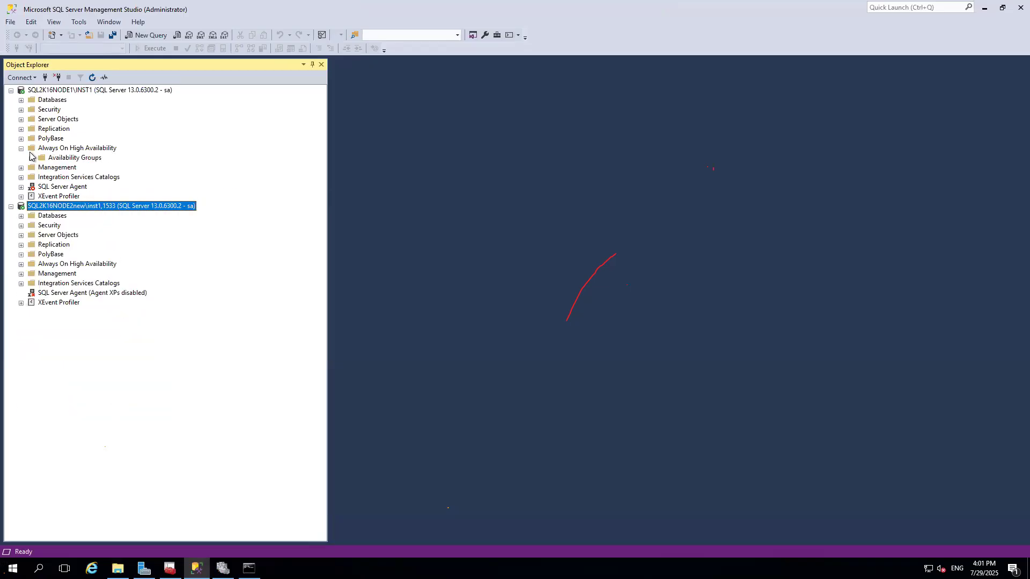
pyautogui.click(31, 158)
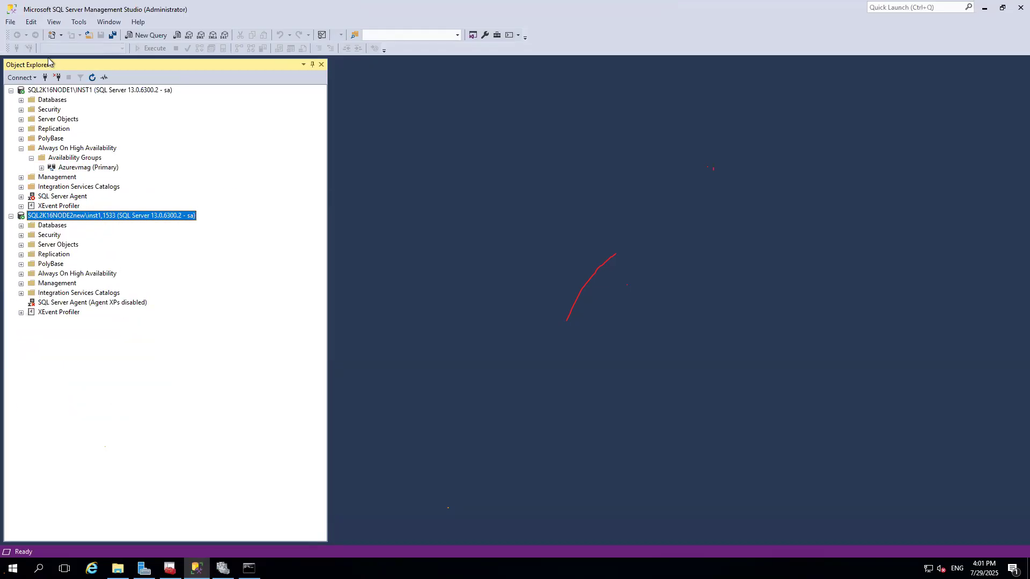
pyautogui.click(42, 168)
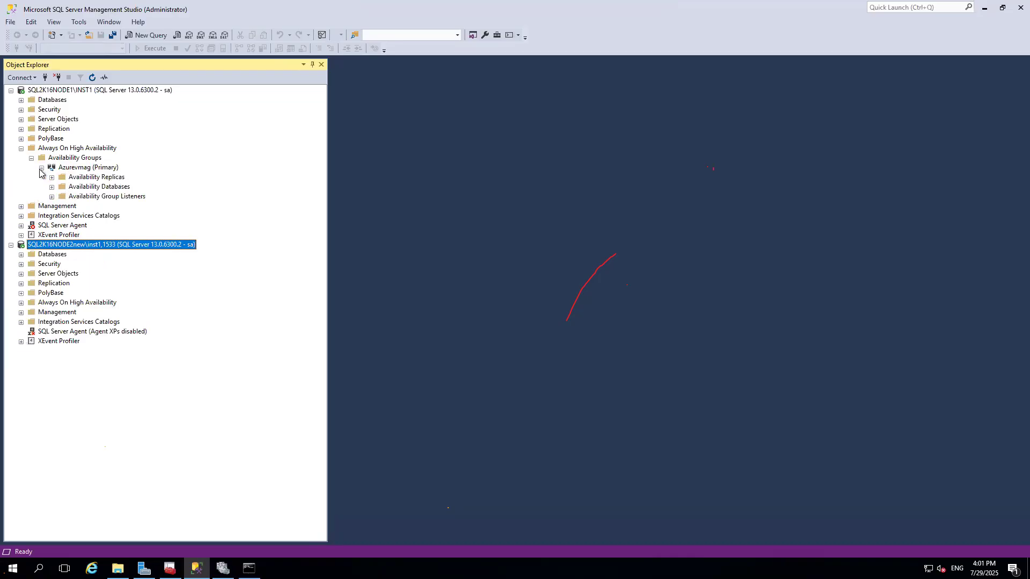
pyautogui.rightClick(123, 197)
pyautogui.click(161, 201)
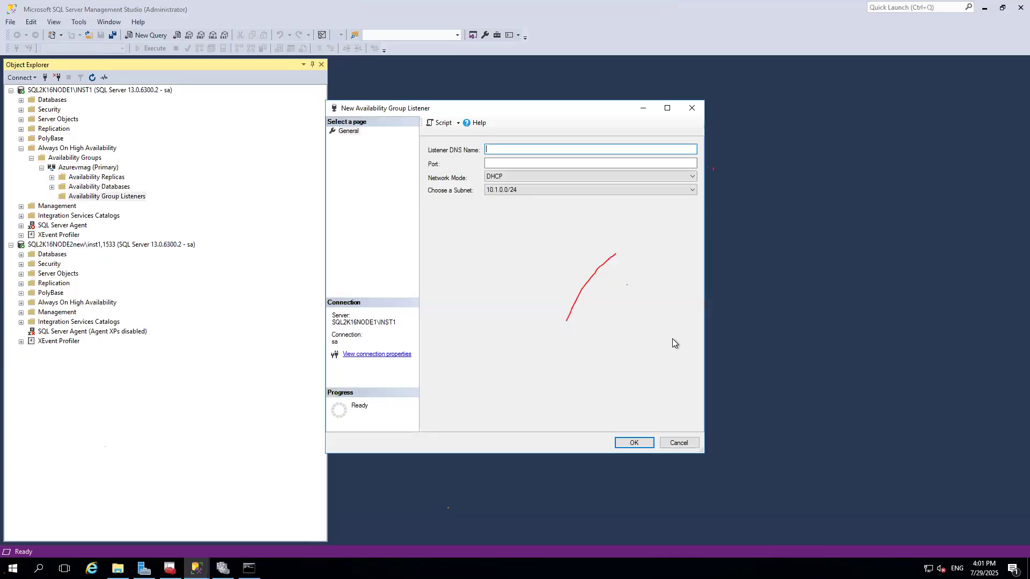
pyautogui.write('azvmlistener')
pyautogui.click(501, 164)
pyautogui.write('1433')
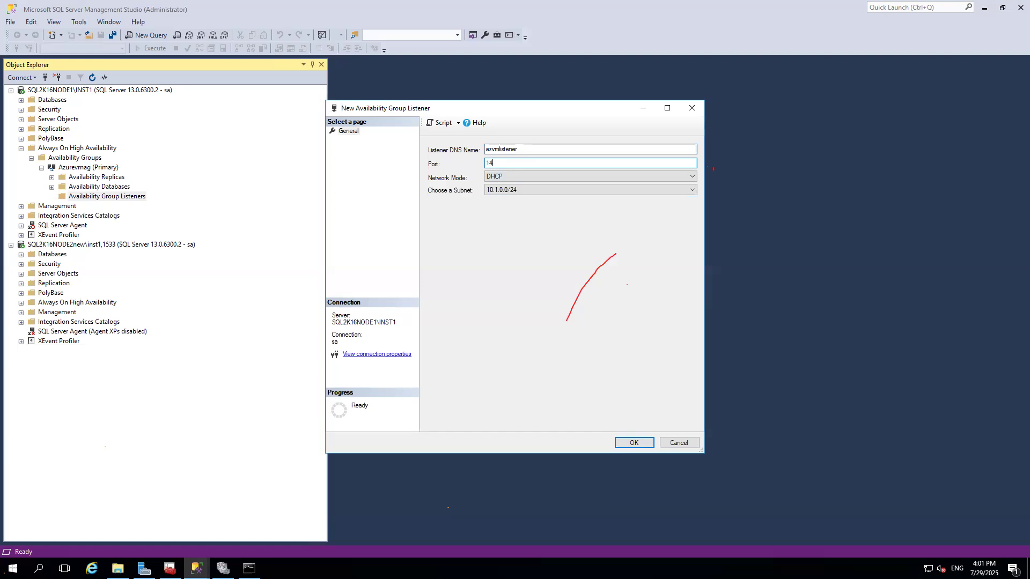
# Set the listener to Static IP, add address 10.1.0.35 on subnet 10.1.0.0/24, and create the listener.
pyautogui.click(528, 175)
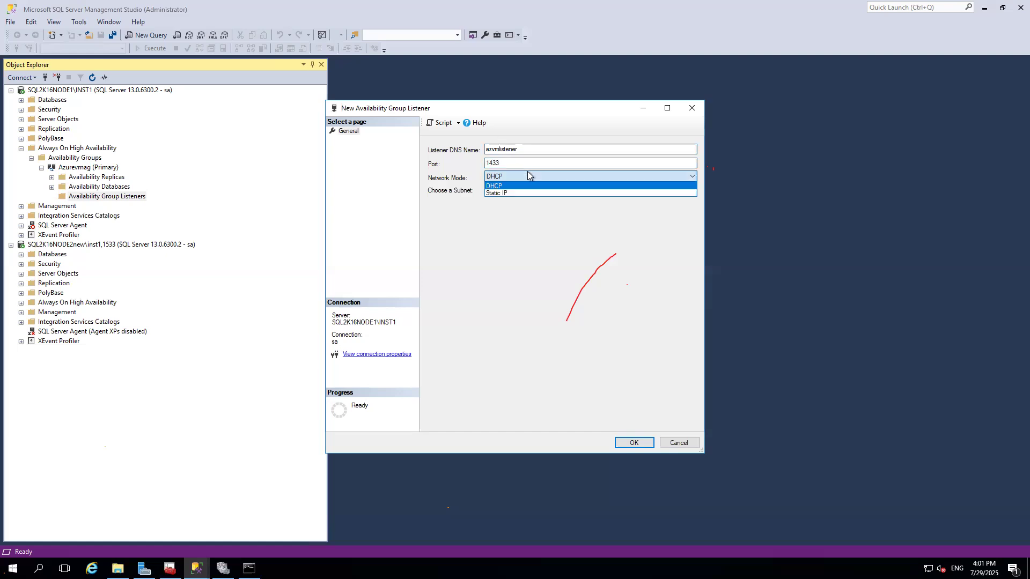
pyautogui.click(509, 193)
pyautogui.click(634, 420)
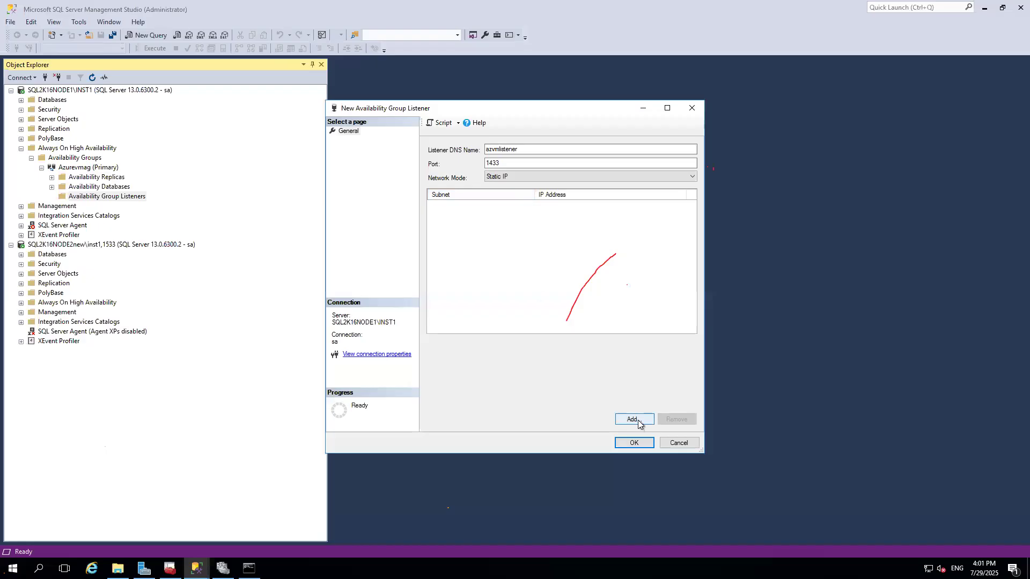
pyautogui.click(467, 246)
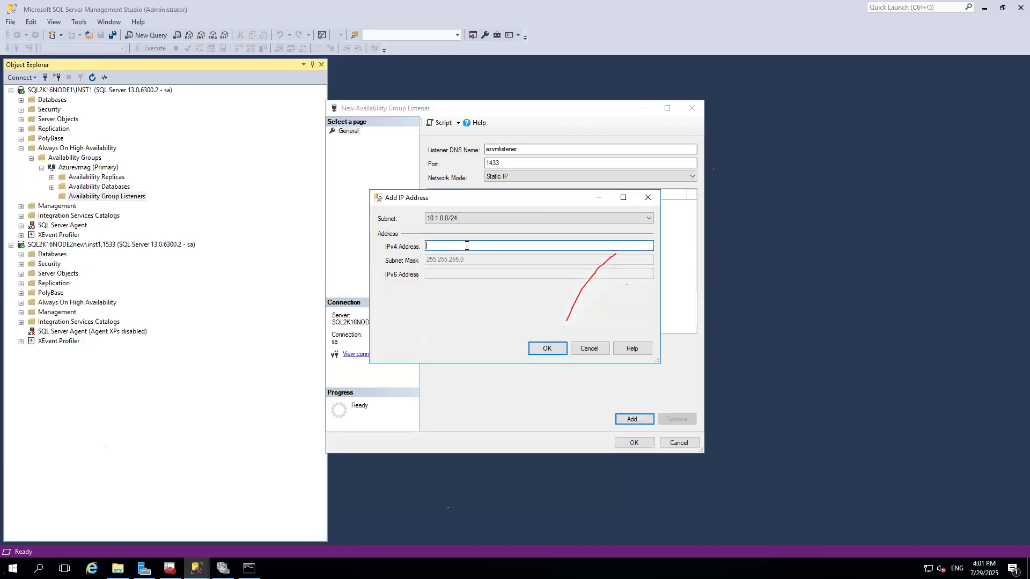
pyautogui.write('10.1.0.35')
pyautogui.click(557, 349)
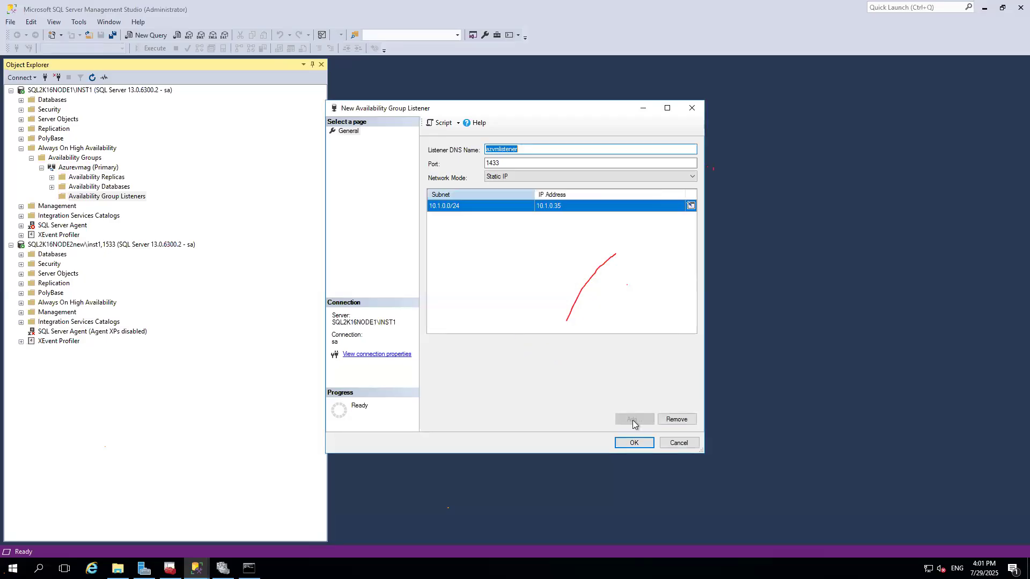
pyautogui.click(638, 439)
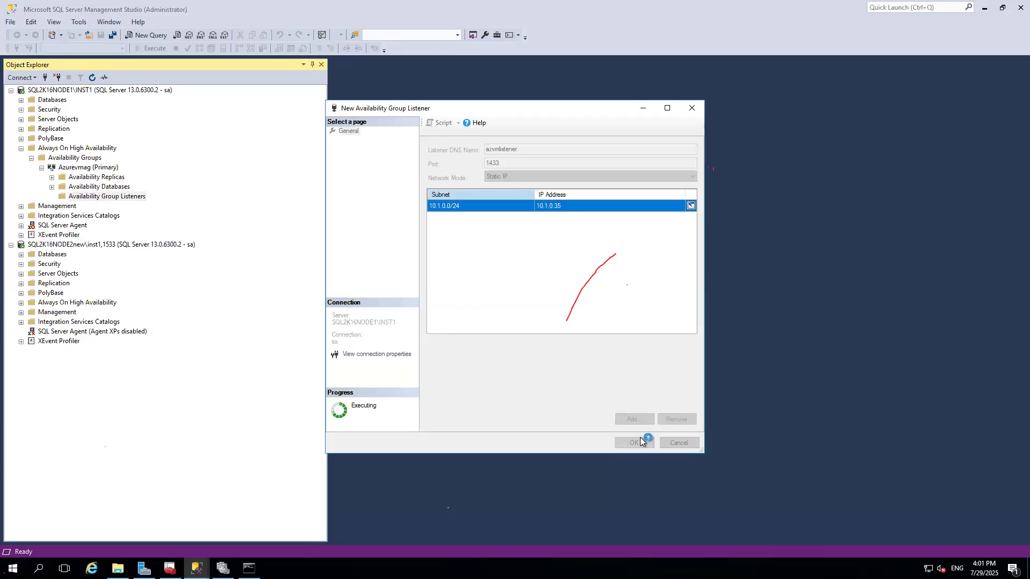
# In Failover Cluster Manager, inspect the Azurevmag role's resources including the azvmlistener name and IP address.
pyautogui.click(223, 568)
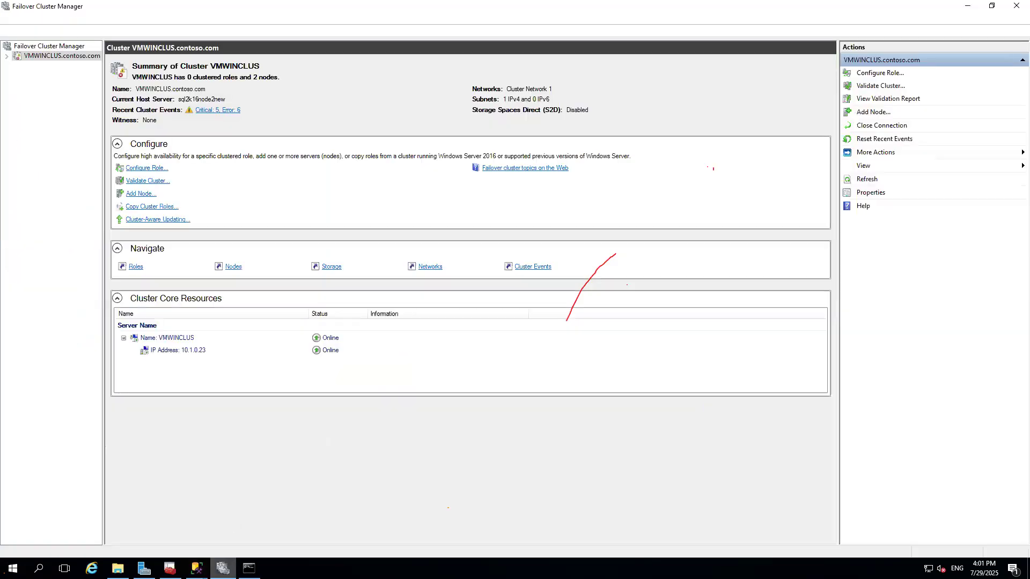
pyautogui.click(6, 56)
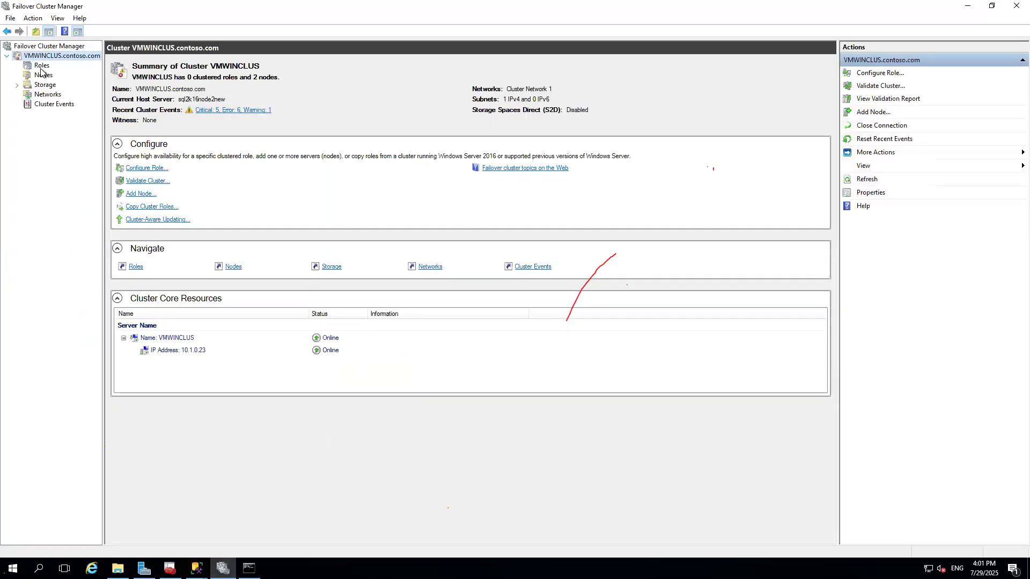
pyautogui.click(41, 66)
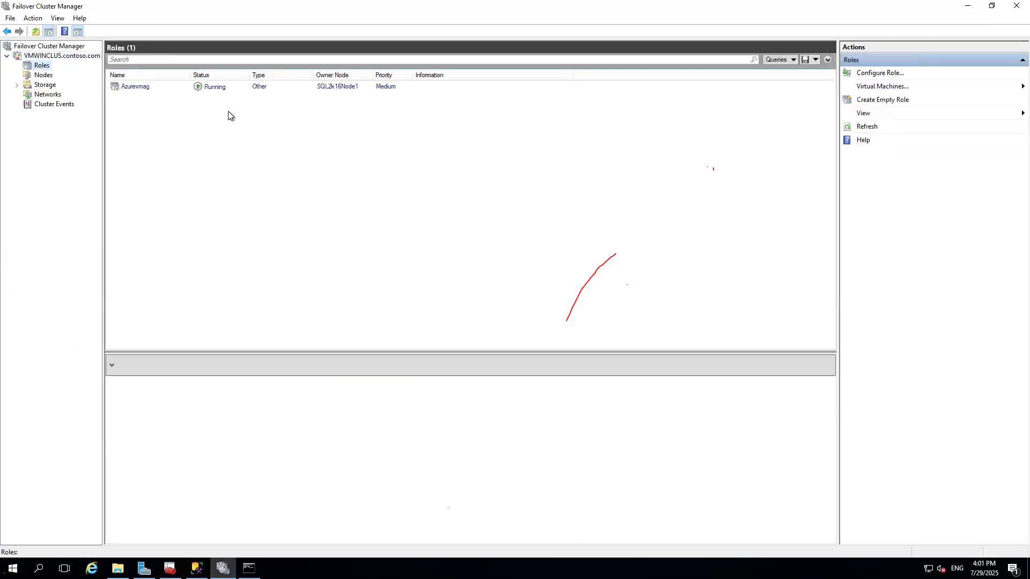
pyautogui.click(161, 87)
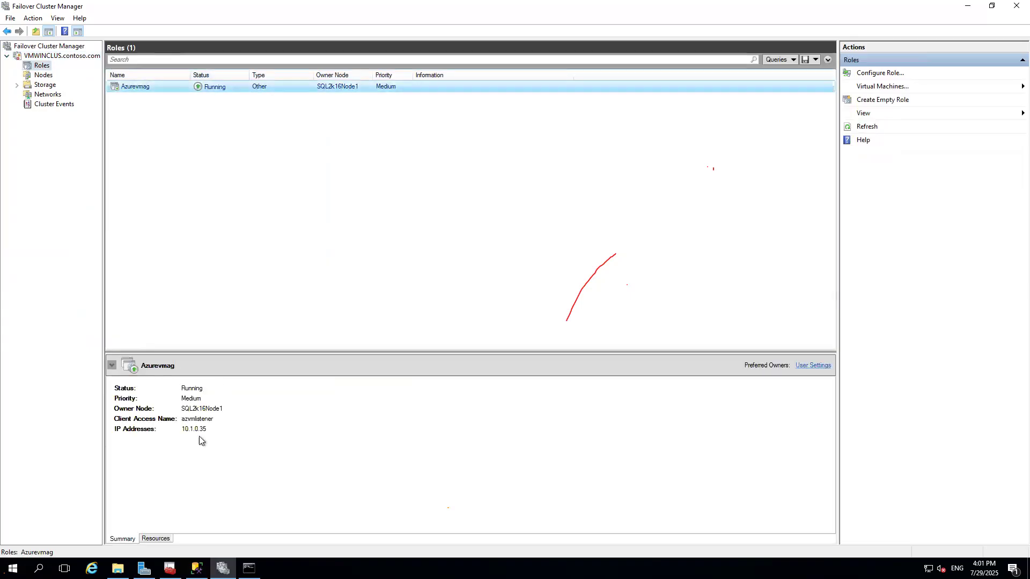
pyautogui.click(155, 538)
pyautogui.click(122, 432)
pyautogui.click(118, 434)
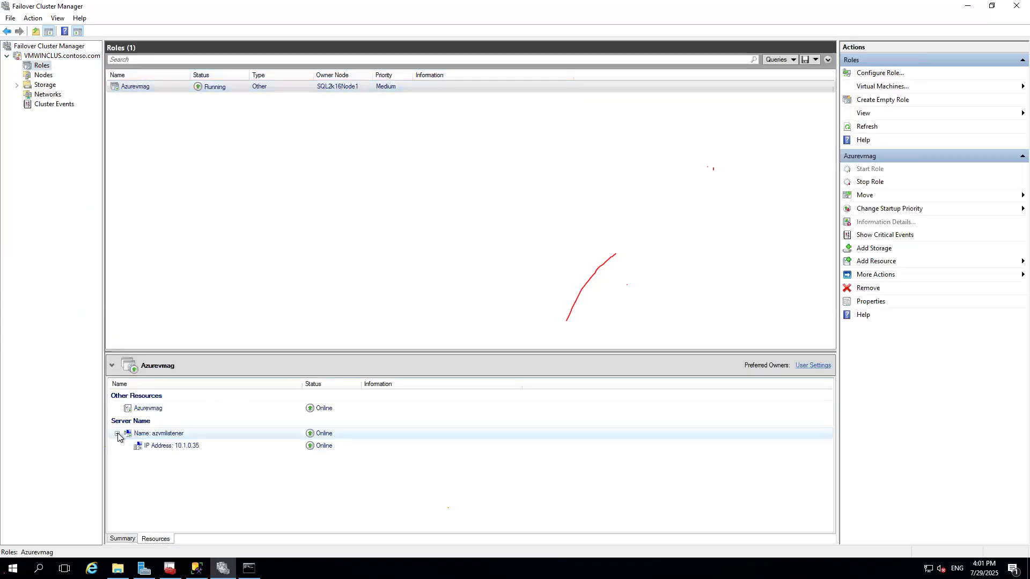
pyautogui.click(196, 568)
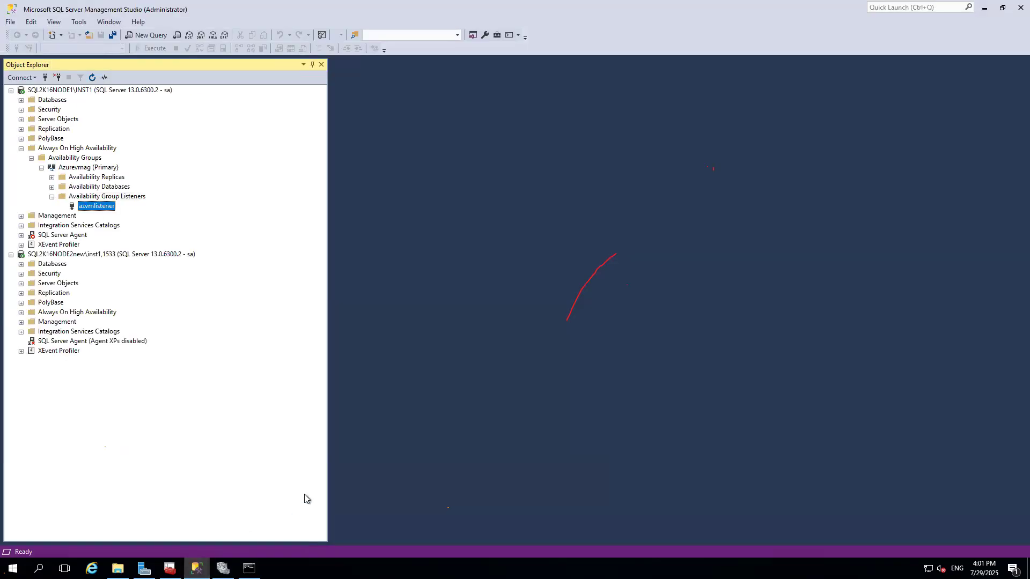
pyautogui.click(222, 568)
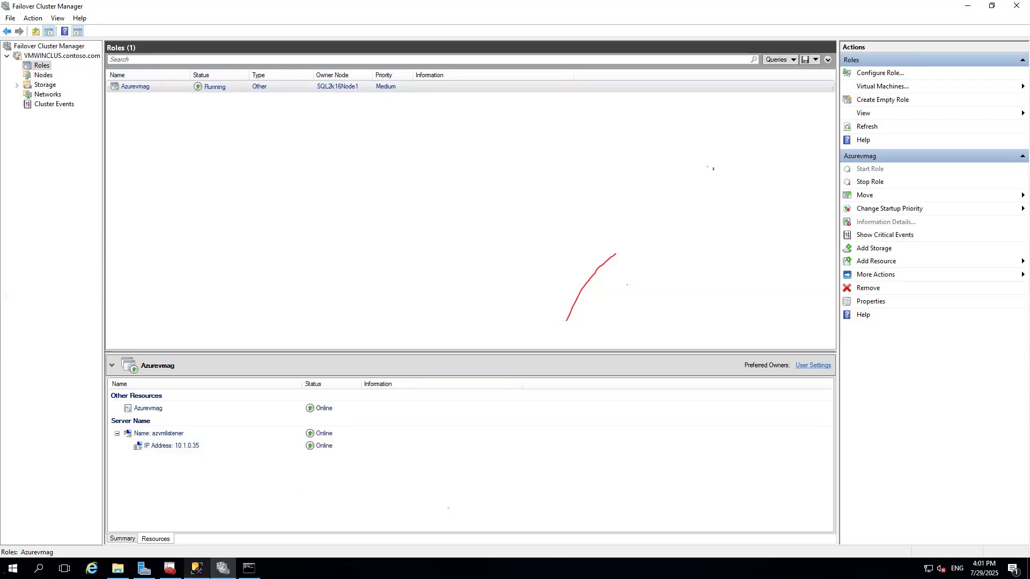
# In the command prompt, clear the screen and run hostname, then return to Management Studio.
pyautogui.click(249, 568)
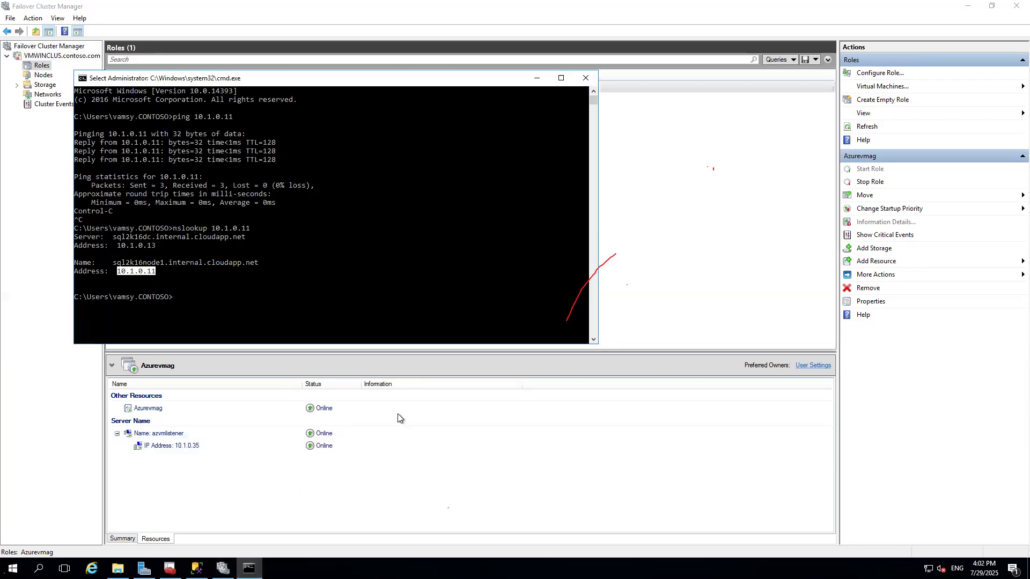
pyautogui.click(208, 289)
pyautogui.write('ck')
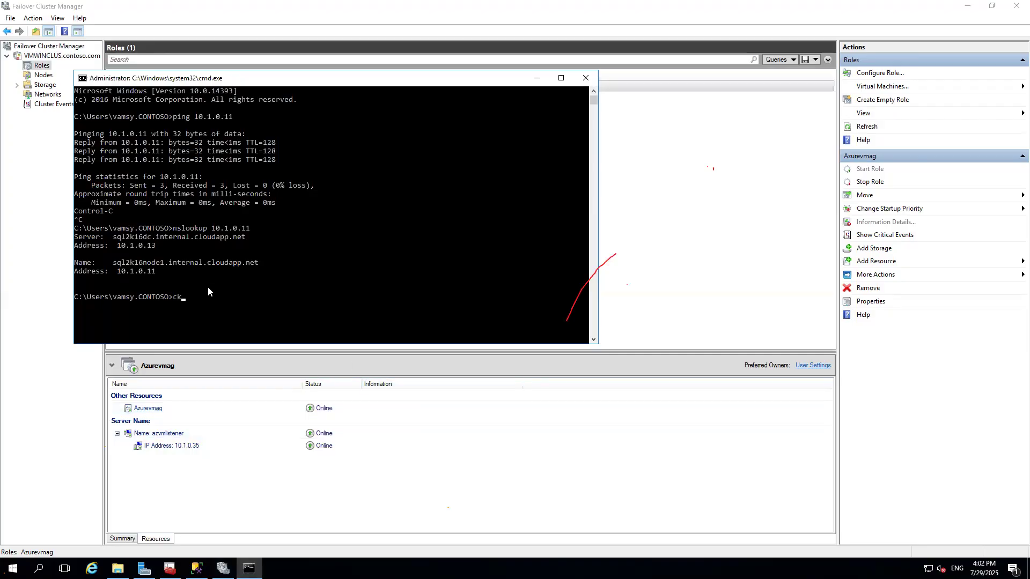
pyautogui.write('ls')
pyautogui.press('Return')
pyautogui.write('hostname')
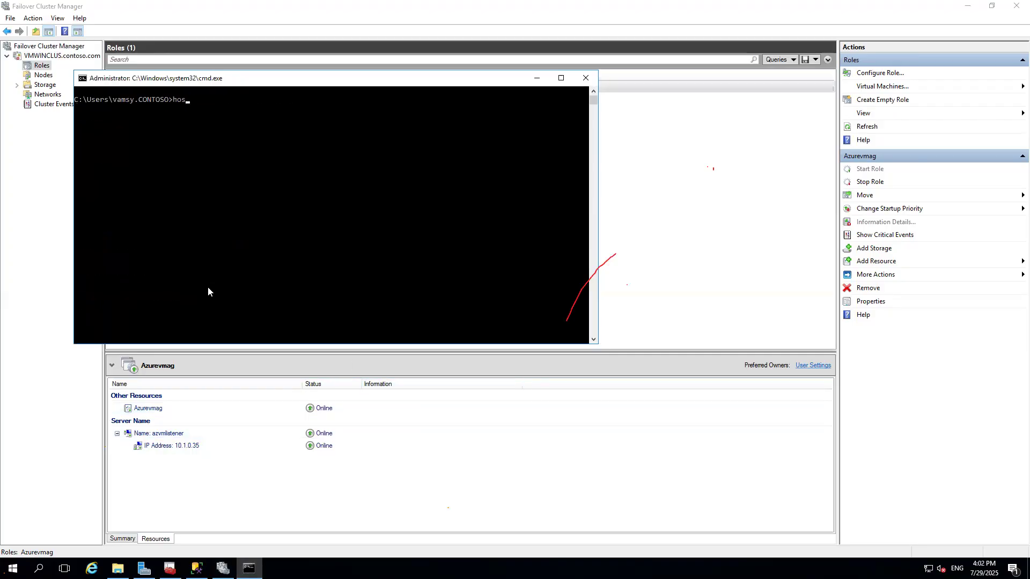
pyautogui.press('Return')
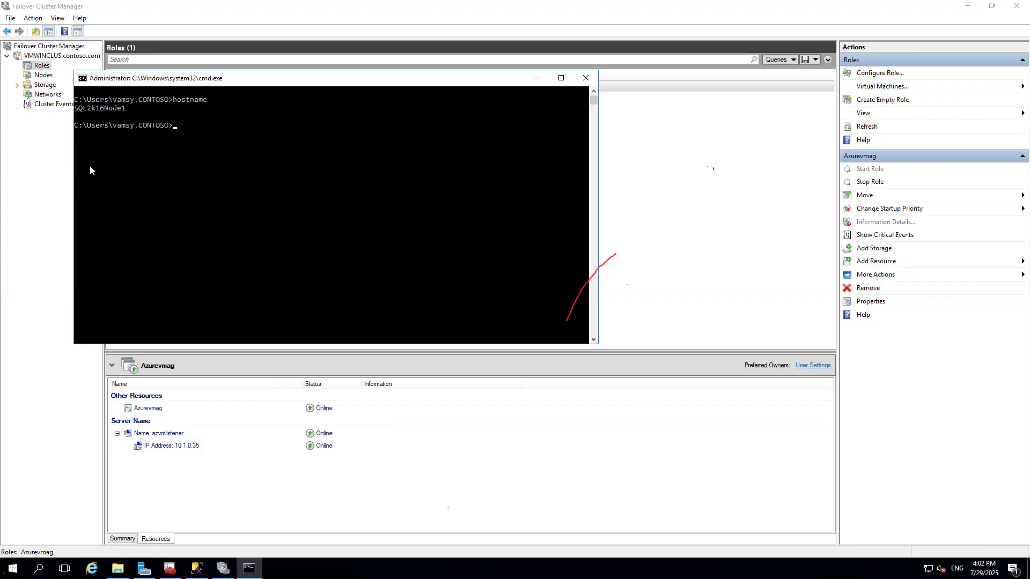
pyautogui.click(196, 568)
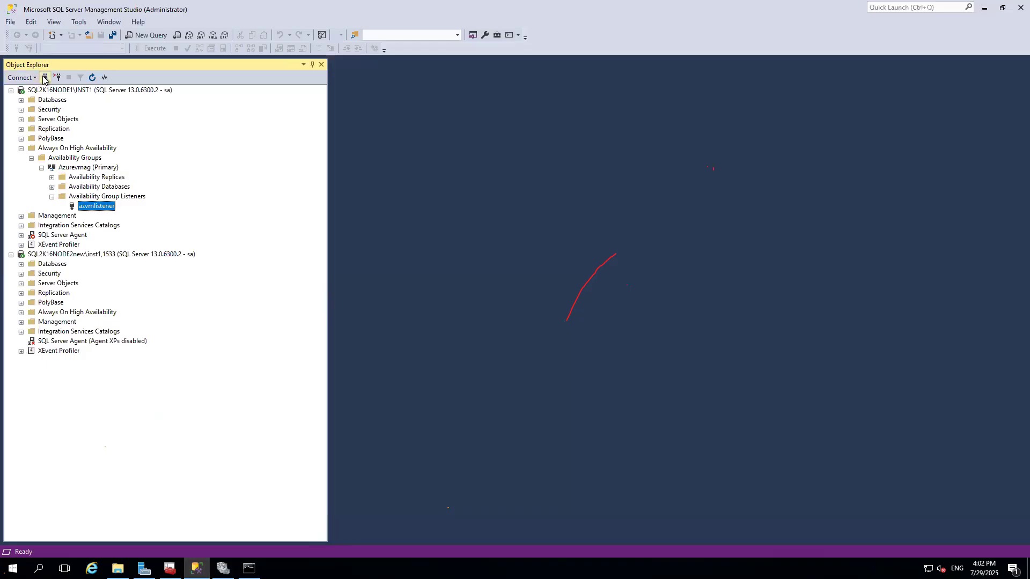
# Connect Object Explorer to azvmlistener with SQL Server Authentication as sa, entering the account password.
pyautogui.click(46, 78)
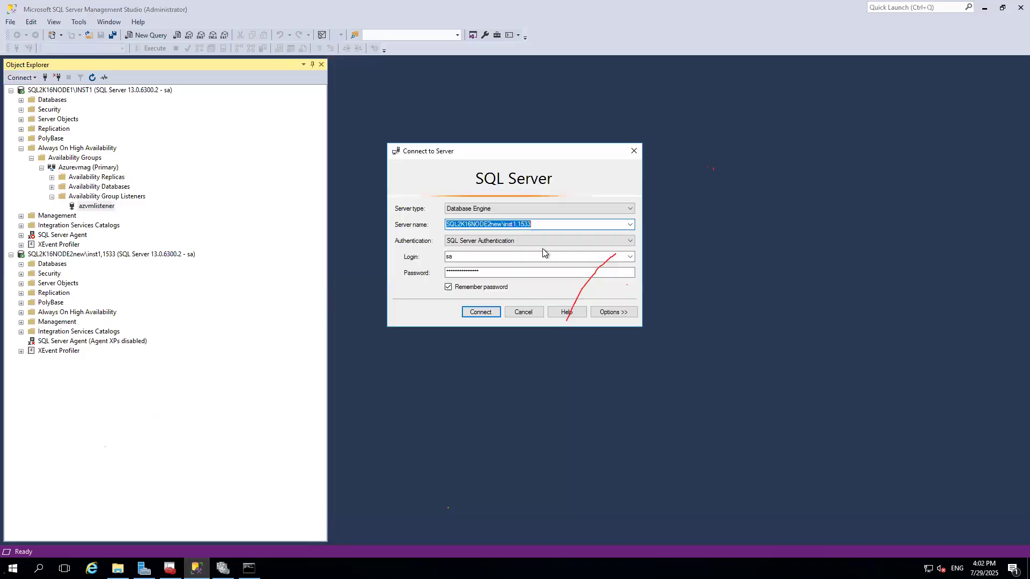
pyautogui.write('azvmliste')
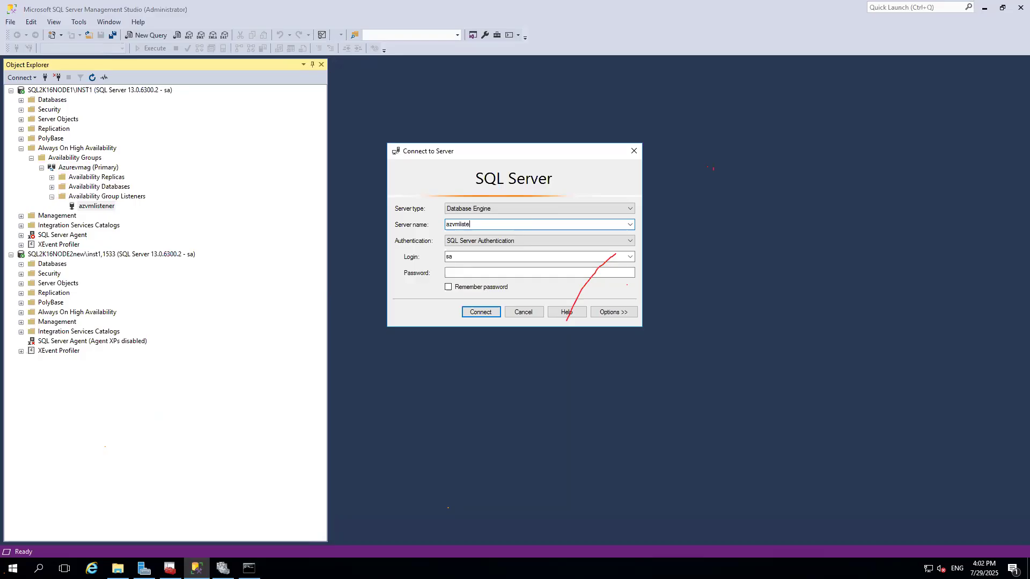
pyautogui.press('Tab')
pyautogui.press('Tab')
pyautogui.press('Tab')
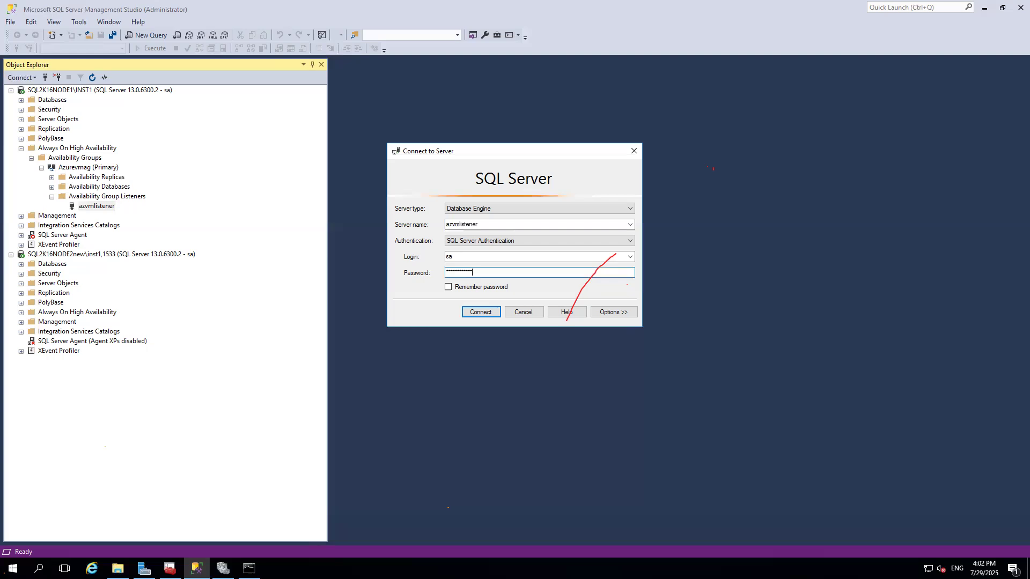
pyautogui.press('Return')
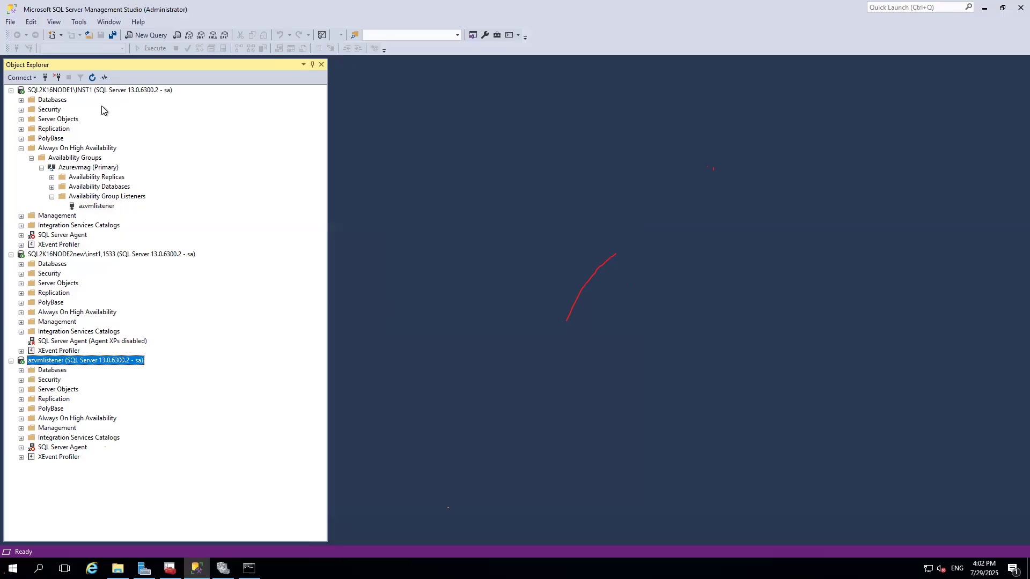
pyautogui.click(21, 312)
pyautogui.click(31, 322)
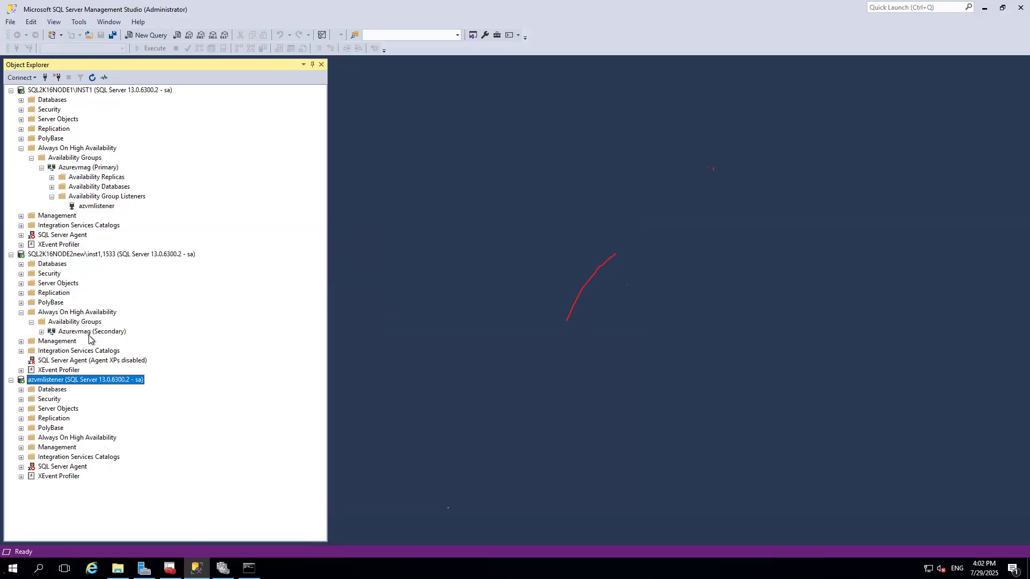
pyautogui.click(89, 333)
pyautogui.rightClick(89, 335)
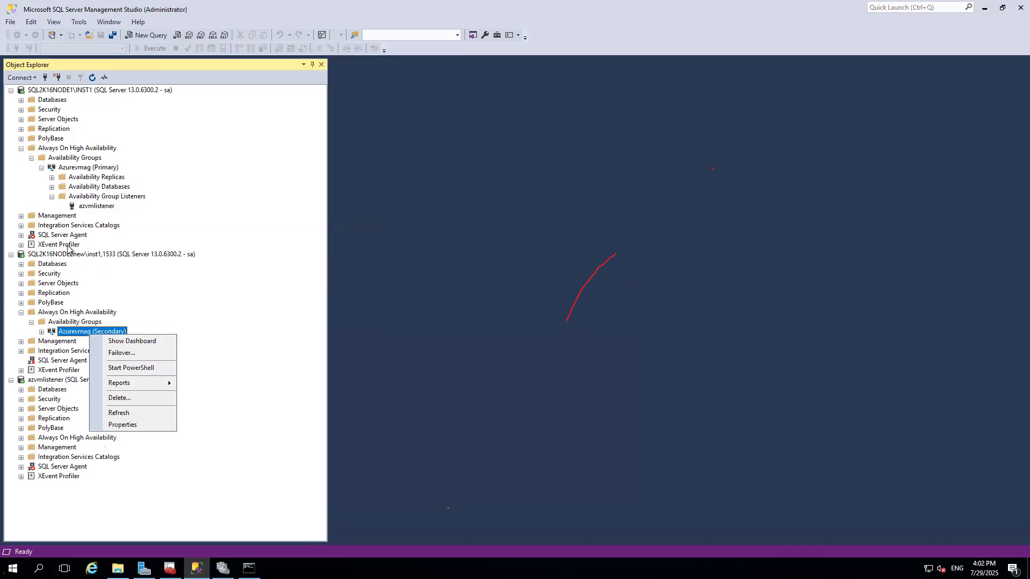
pyautogui.click(125, 353)
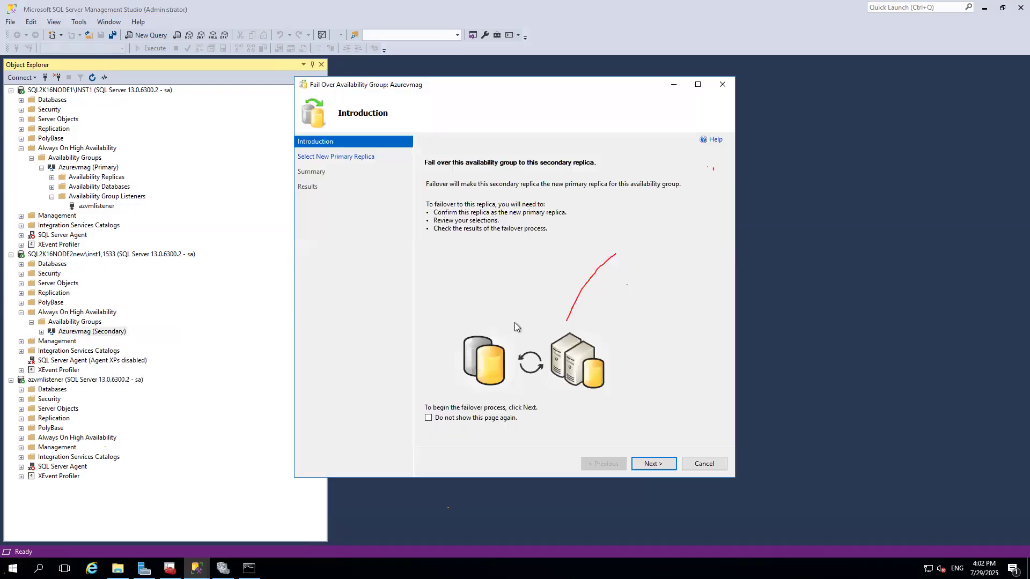
pyautogui.click(662, 462)
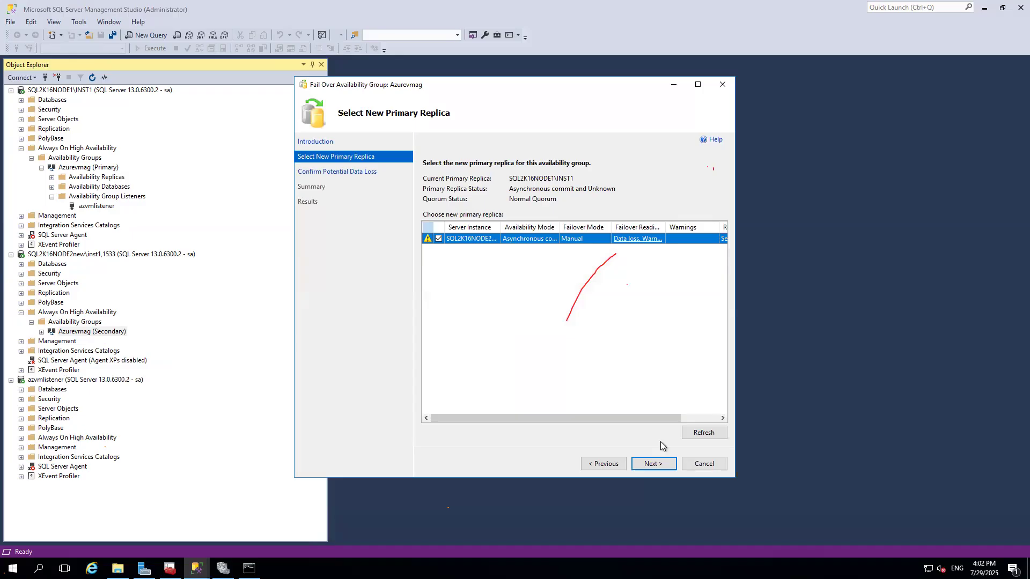
pyautogui.click(719, 463)
pyautogui.click(560, 324)
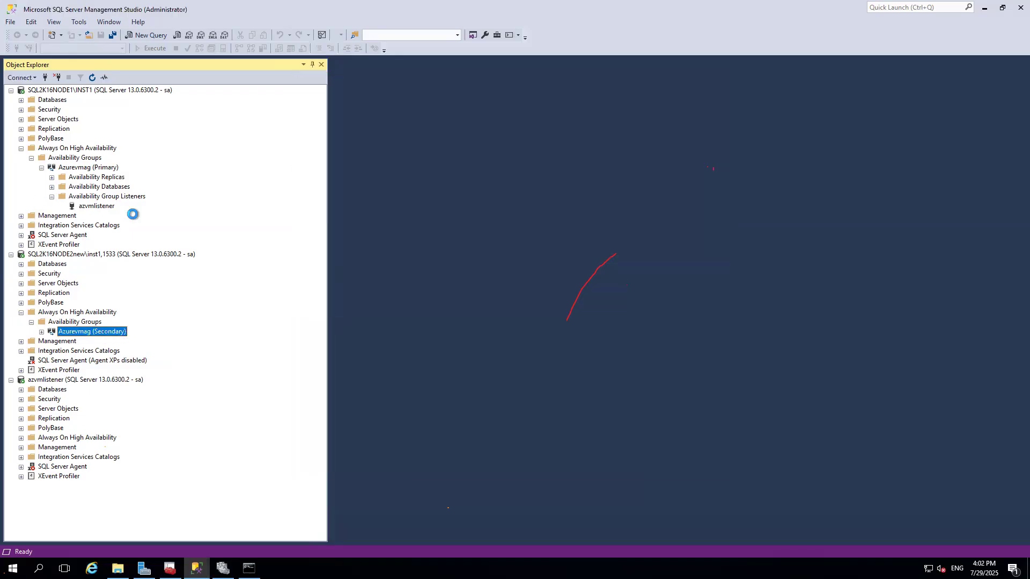
# In the Azurevmag availability group properties, set both replicas' availability mode to Synchronous commit.
pyautogui.rightClick(99, 170)
pyautogui.click(143, 294)
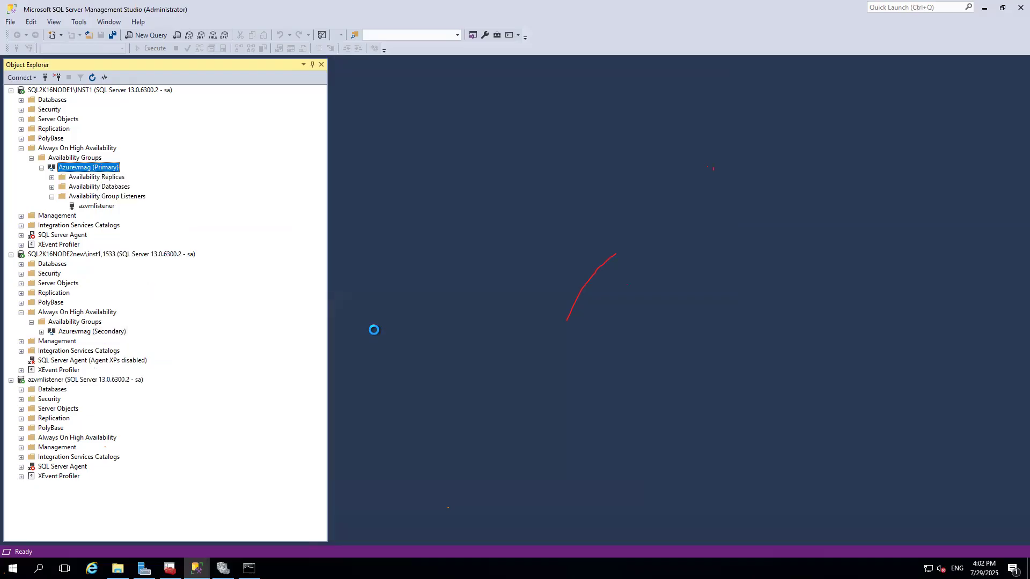
pyautogui.click(609, 353)
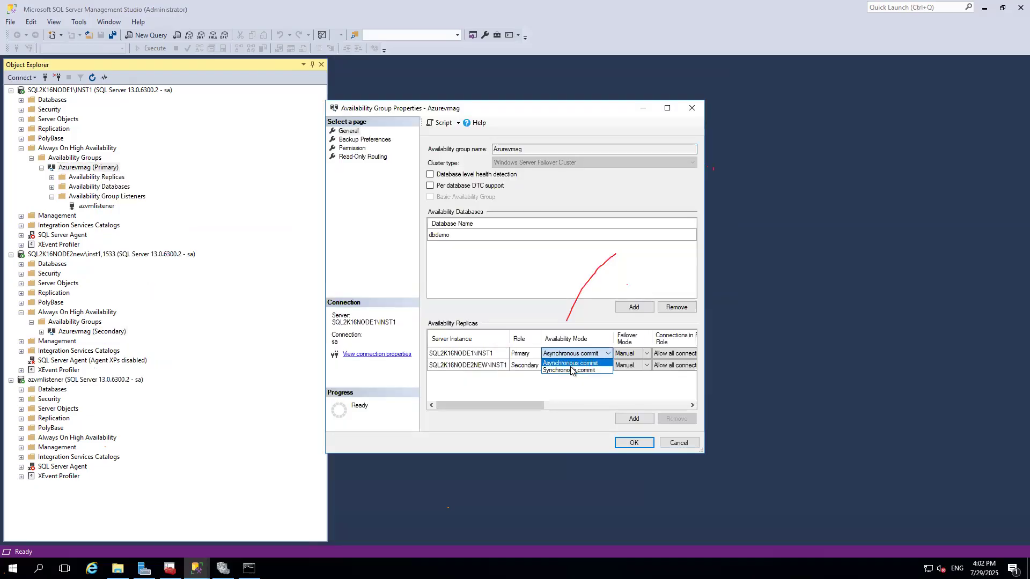
pyautogui.click(602, 365)
pyautogui.click(603, 364)
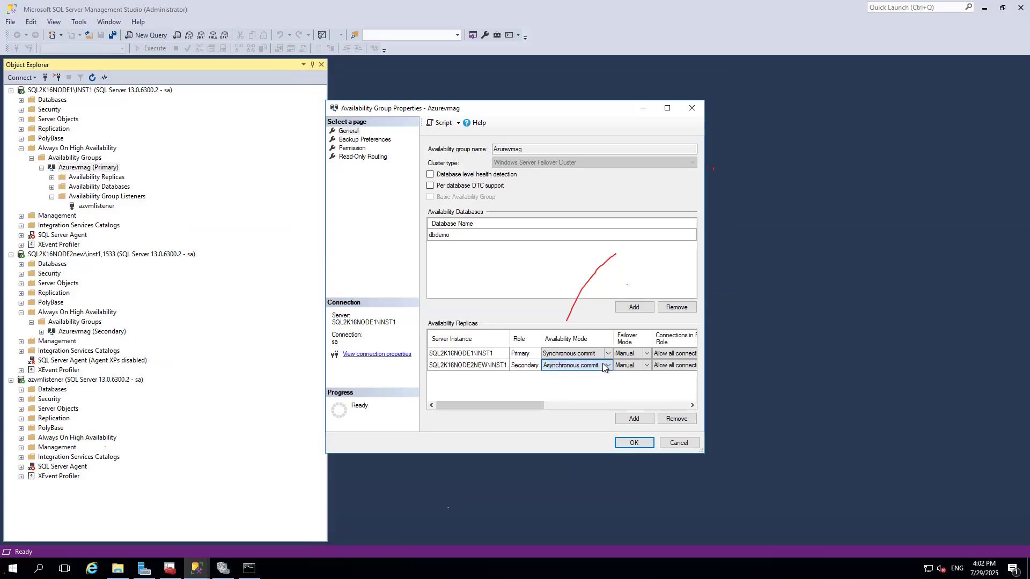
pyautogui.click(577, 373)
pyautogui.click(633, 443)
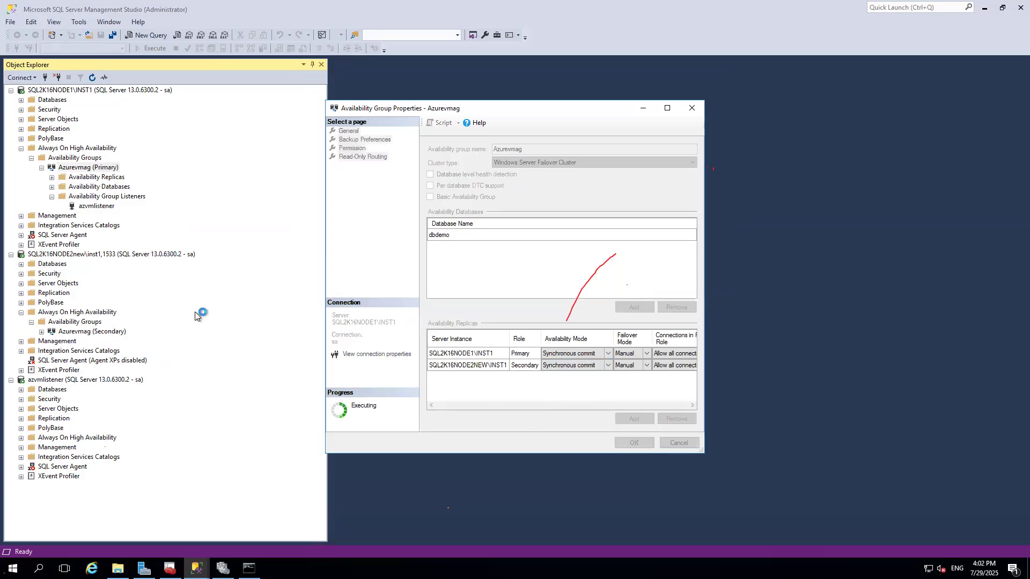
# Fail over the Azurevmag availability group to the secondary replica SQL2K16NODE2NEW\INST1 and close the wizard.
pyautogui.rightClick(102, 322)
pyautogui.click(154, 340)
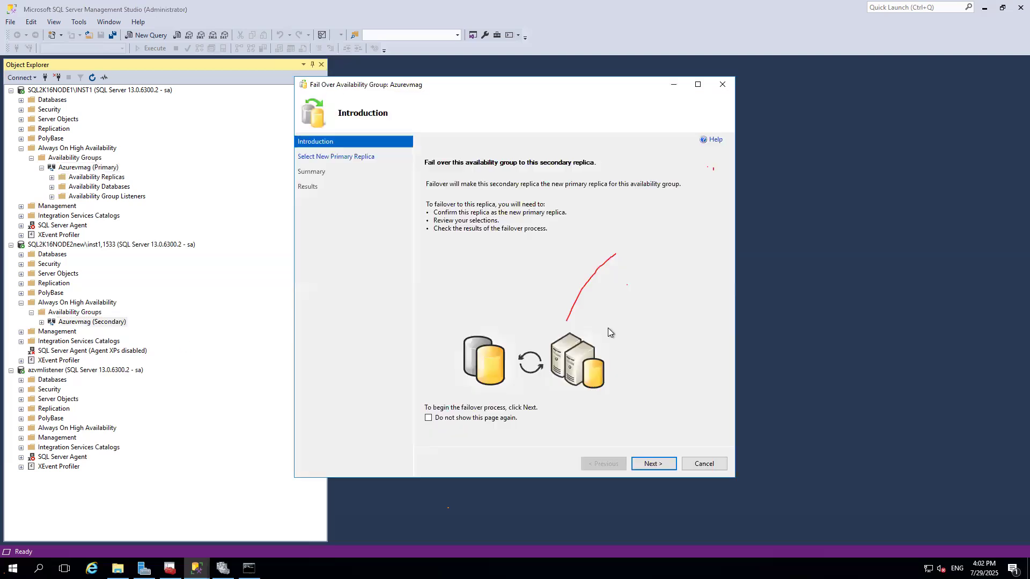
pyautogui.click(653, 461)
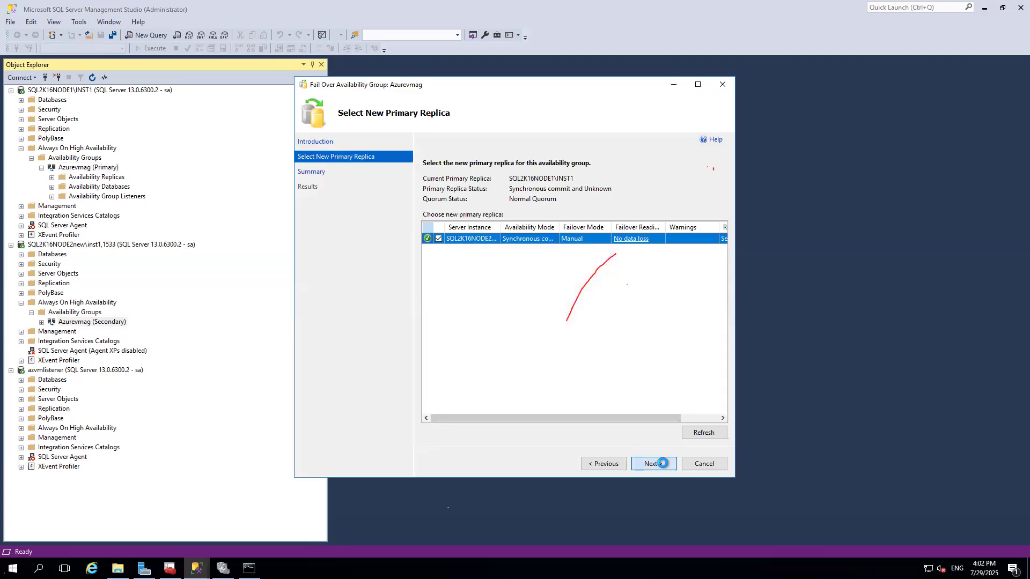
pyautogui.click(653, 464)
pyautogui.click(653, 463)
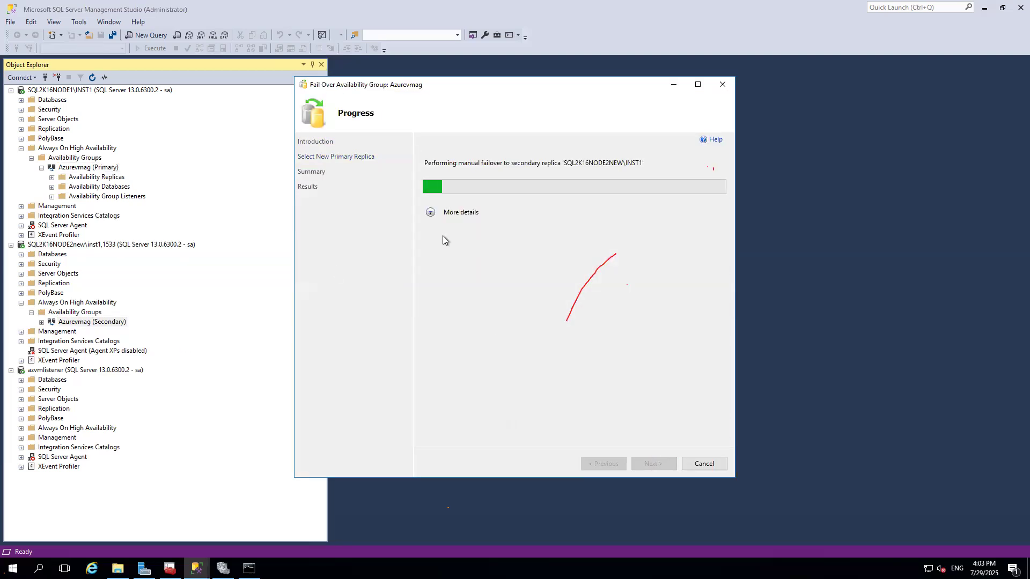
pyautogui.click(430, 213)
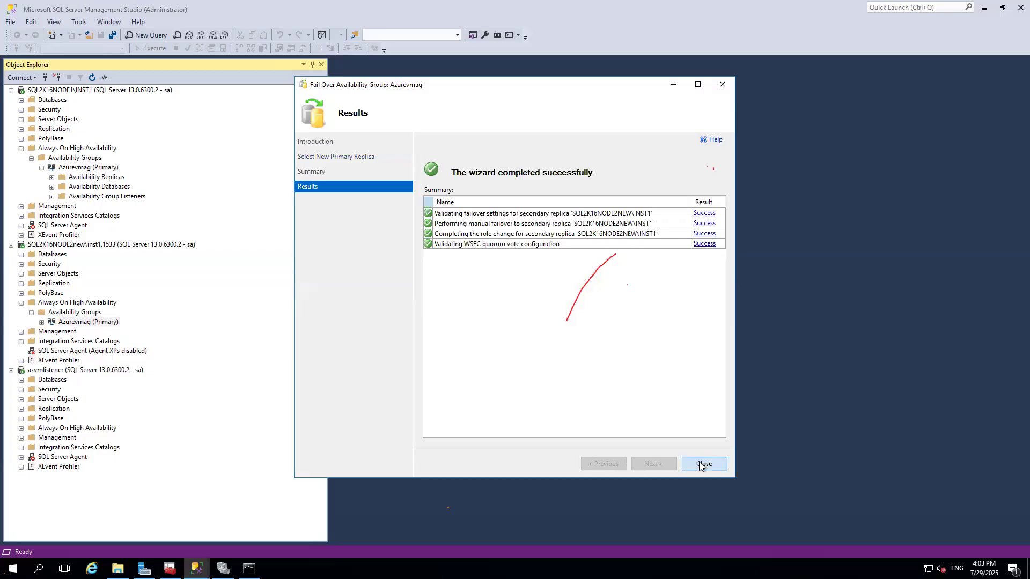
pyautogui.click(704, 463)
# Disconnect the azvmlistener connection and reconnect to azvmlistener as sa with the account password.
pyautogui.click(100, 370)
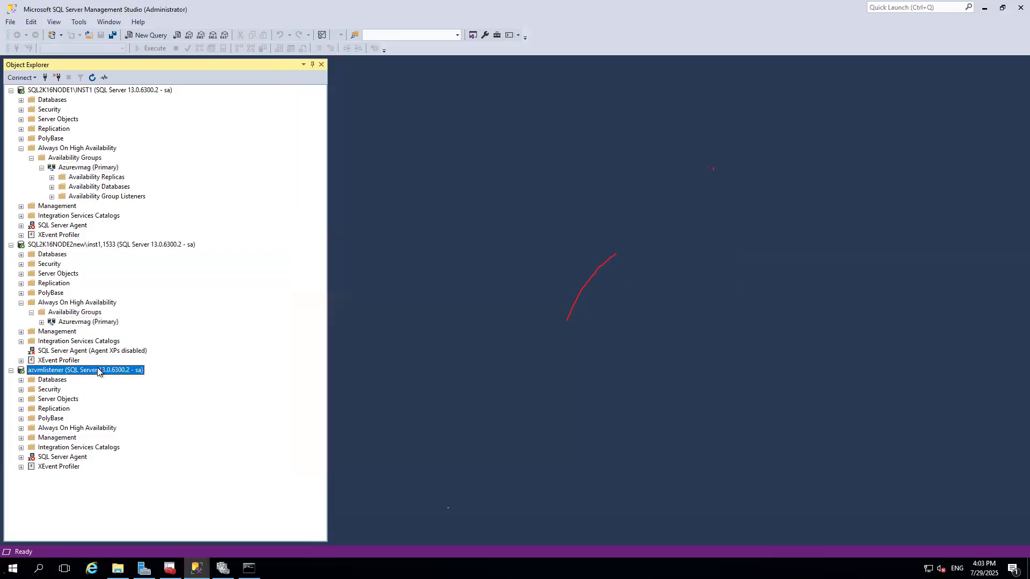
pyautogui.click(57, 78)
pyautogui.click(45, 77)
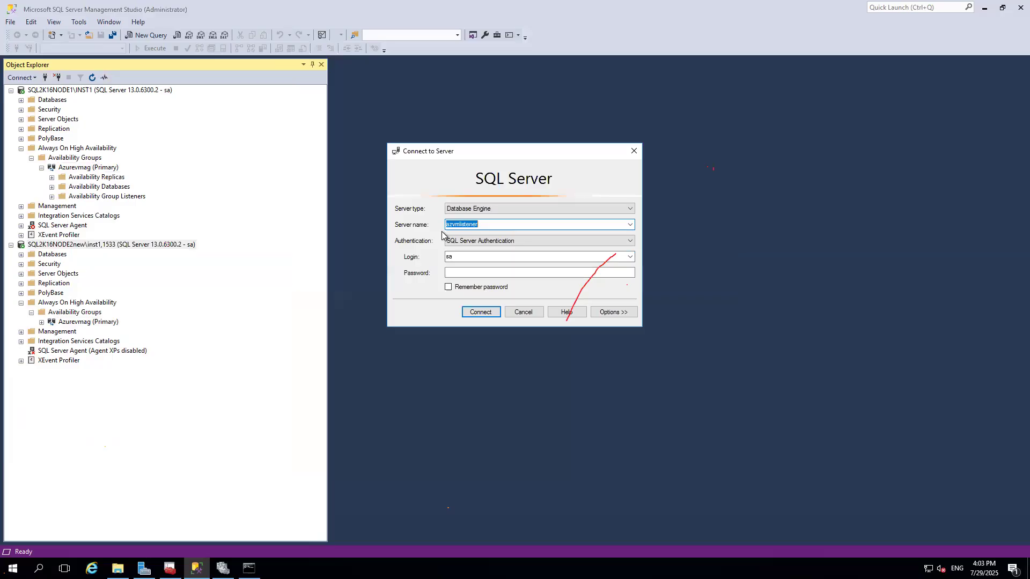
pyautogui.click(465, 271)
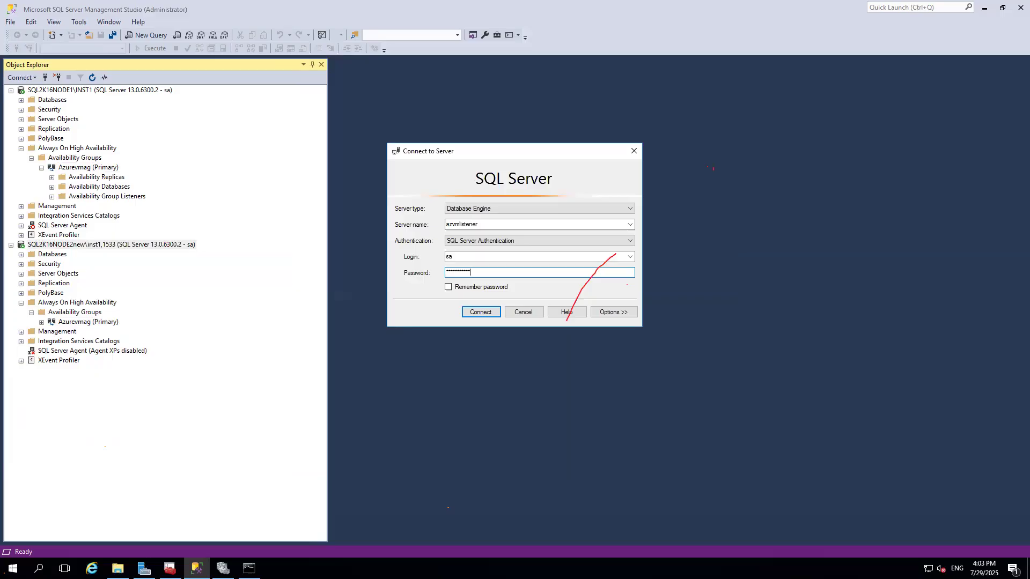
pyautogui.click(479, 312)
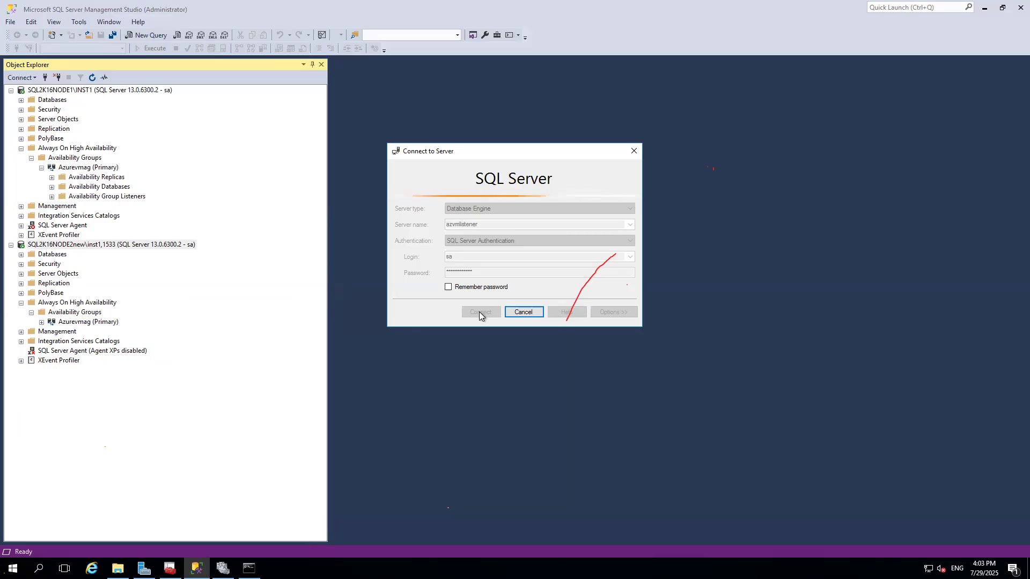
# Check the Azurevmag role's owner node in Failover Cluster Manager and the hostname in the command prompt.
pyautogui.click(223, 569)
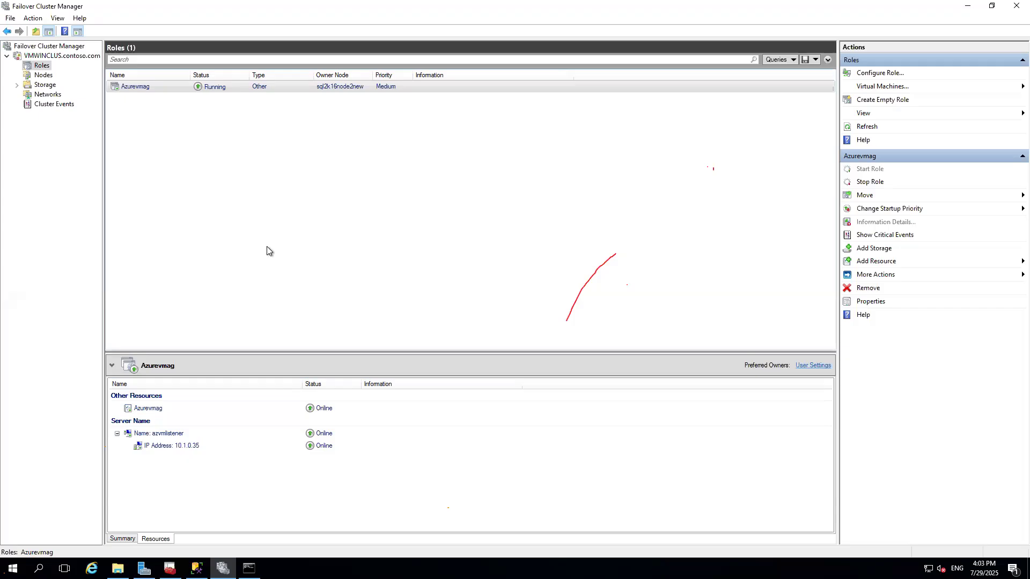
pyautogui.click(125, 91)
pyautogui.click(250, 569)
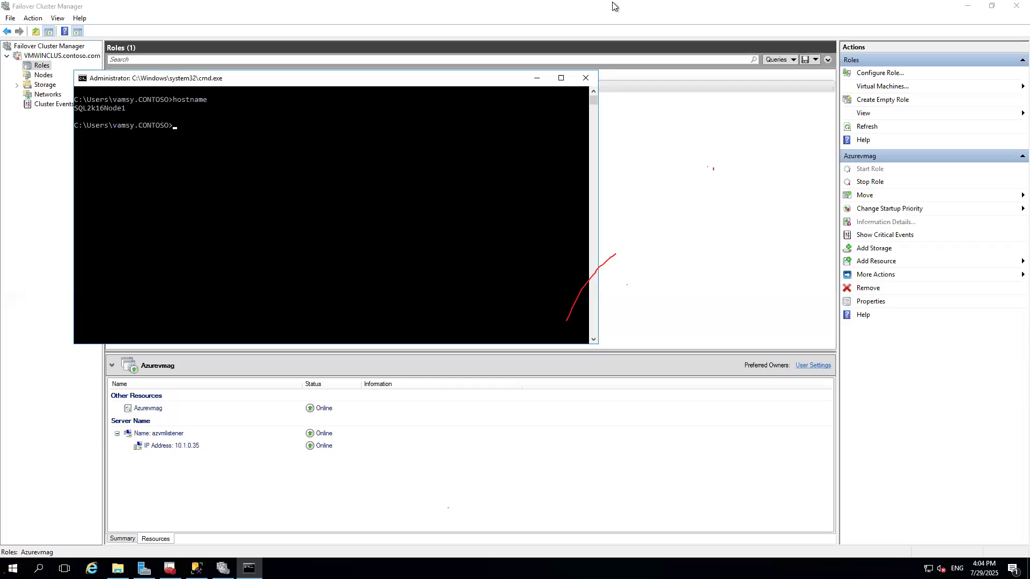
pyautogui.moveTo(616, 5)
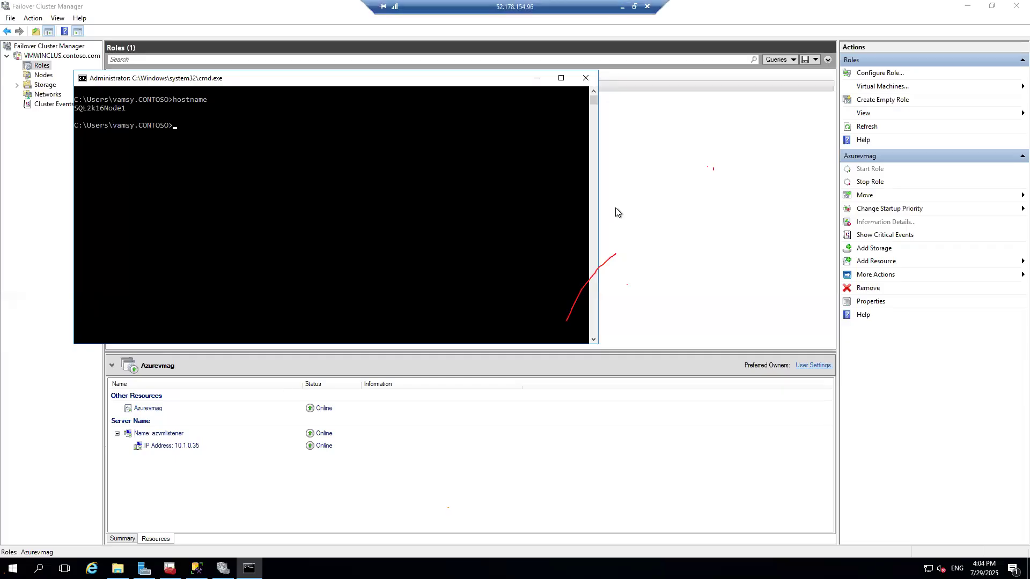
# Switch to the onpremSQLNode2 virtual machine, launch Failover Cluster Manager from Run, and connect to the cluster on this server.
pyautogui.click(622, 7)
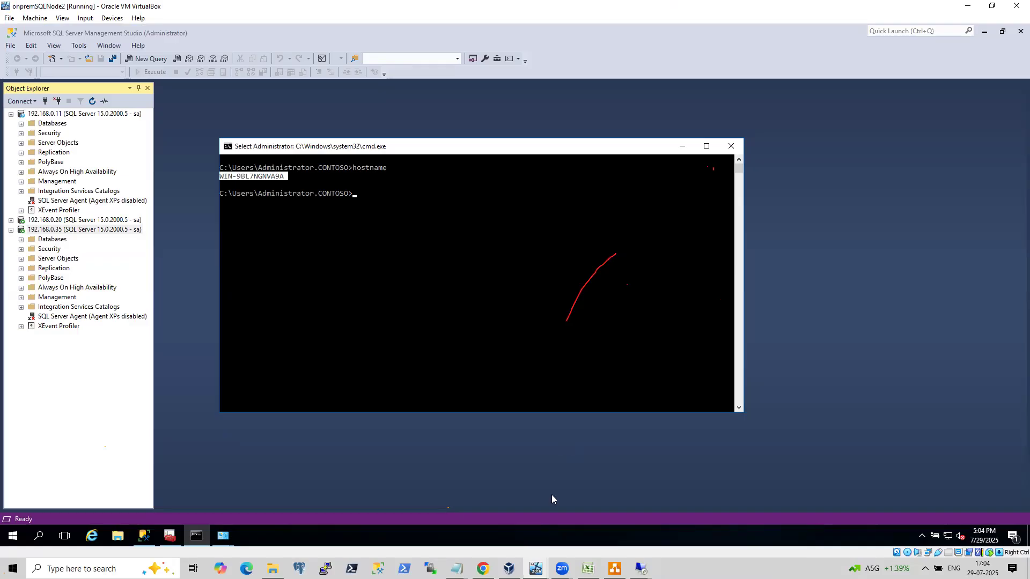
pyautogui.click(535, 568)
pyautogui.click(428, 528)
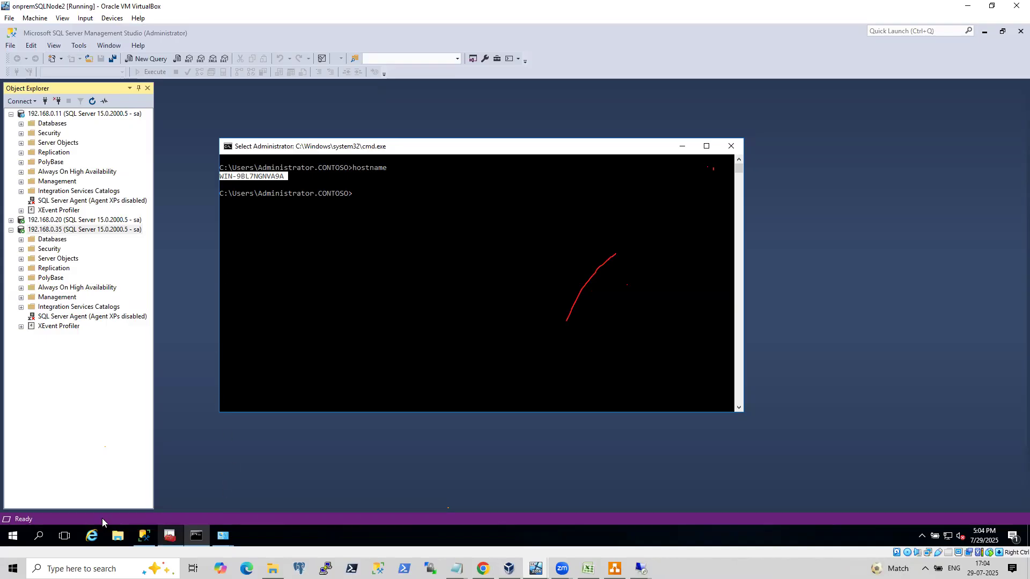
pyautogui.rightClick(16, 536)
pyautogui.click(67, 482)
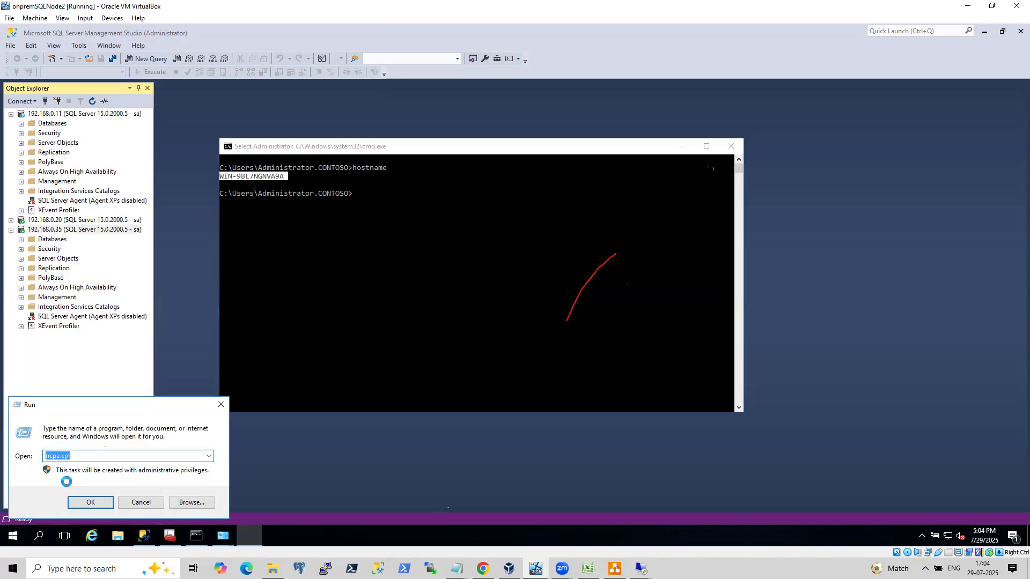
pyautogui.write('cl')
pyautogui.press('Down')
pyautogui.press('Return')
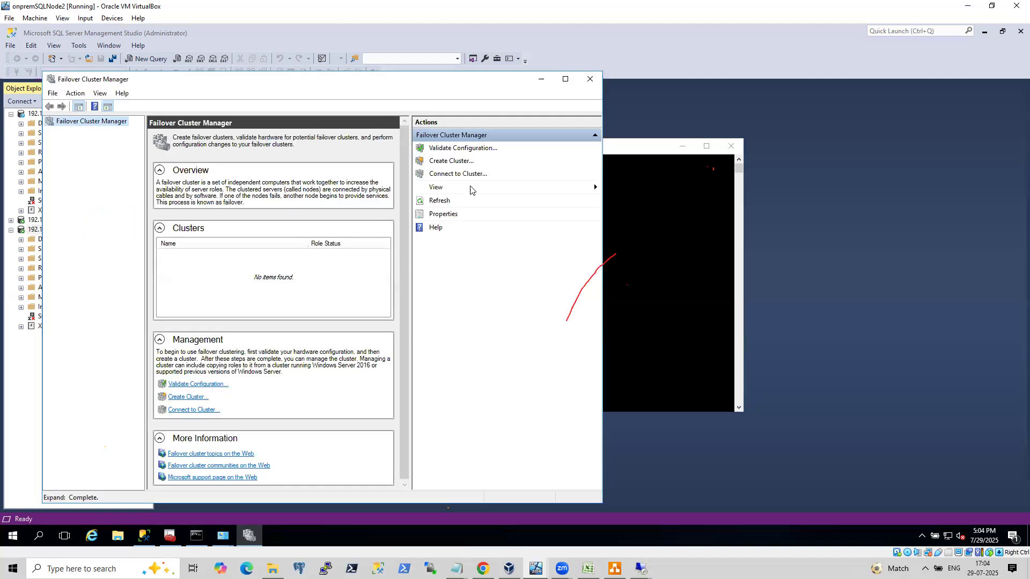
pyautogui.click(454, 174)
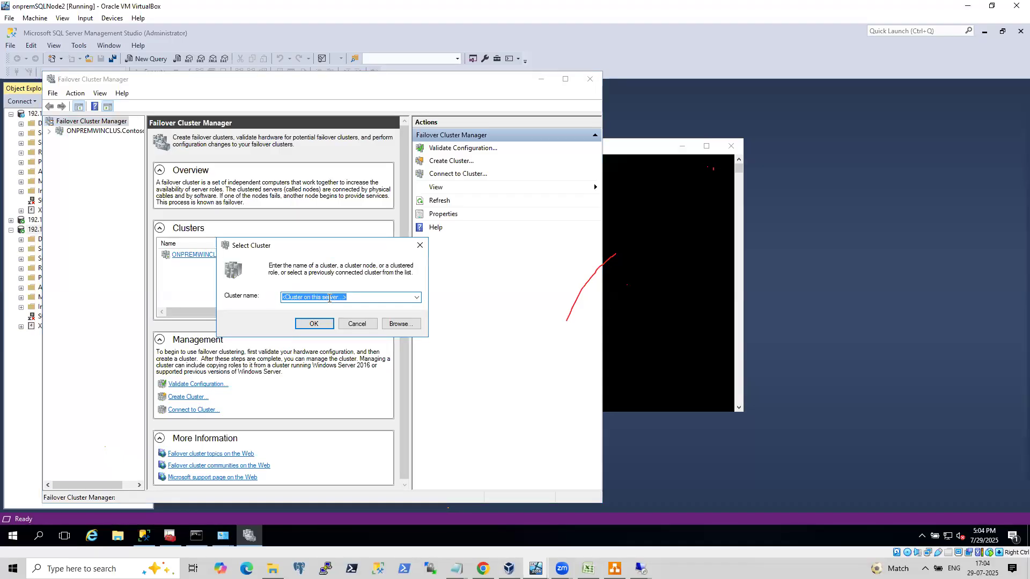
pyautogui.click(324, 325)
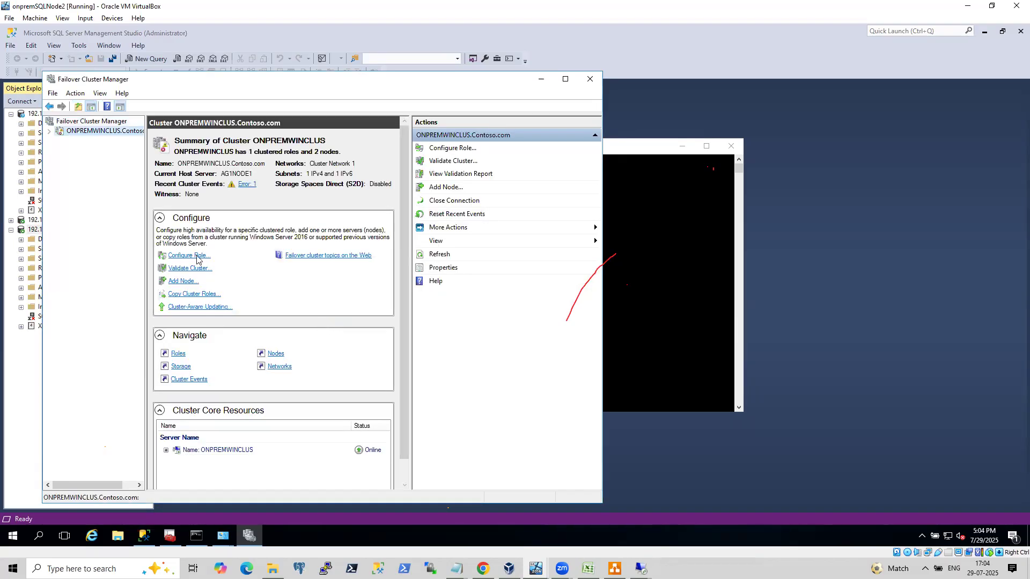
# Inspect the ONPREMWINCLUS core resources and the onpremAG role's owner node, then return to Management Studio.
pyautogui.click(566, 81)
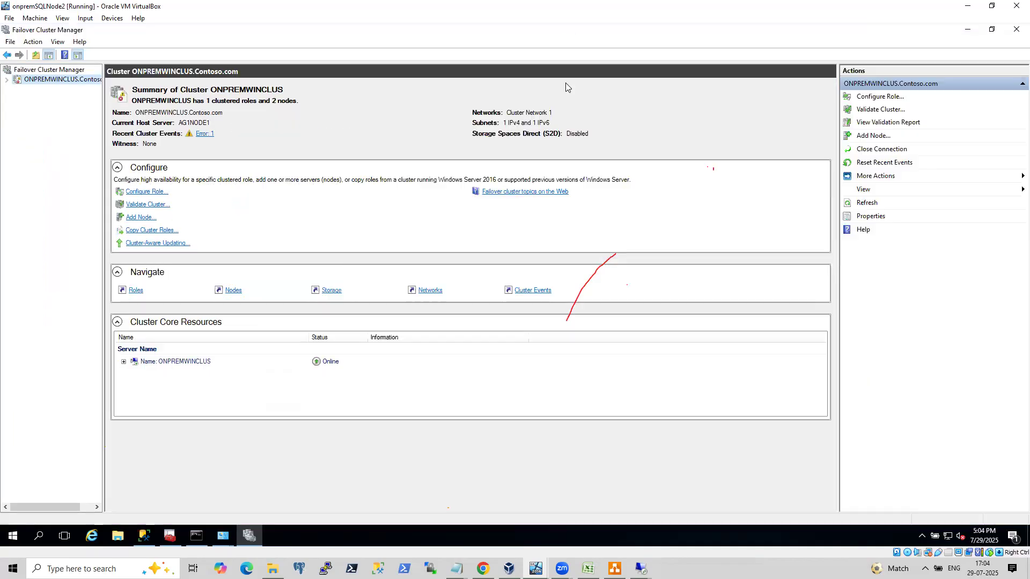
pyautogui.click(124, 361)
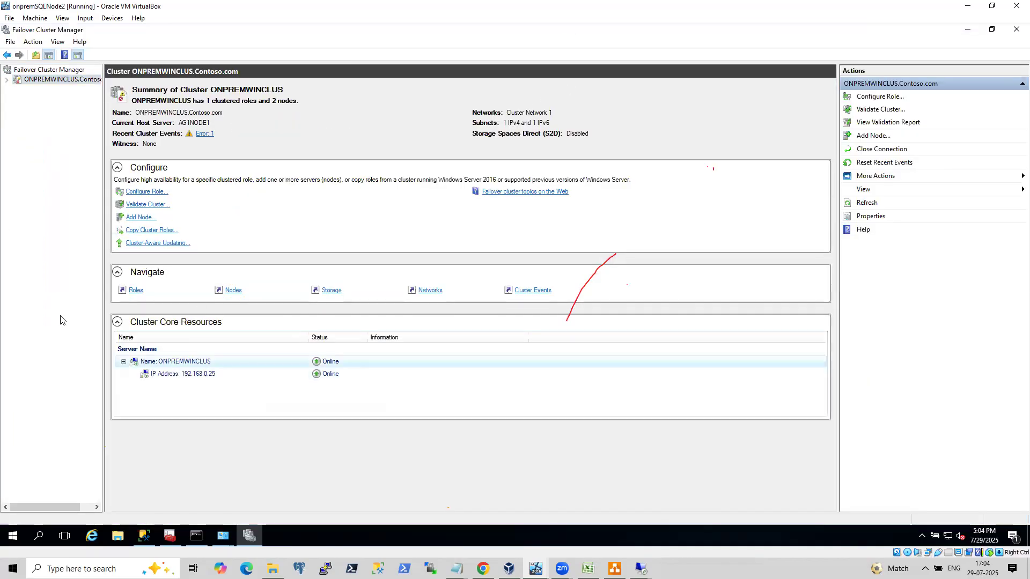
pyautogui.click(7, 80)
pyautogui.click(42, 89)
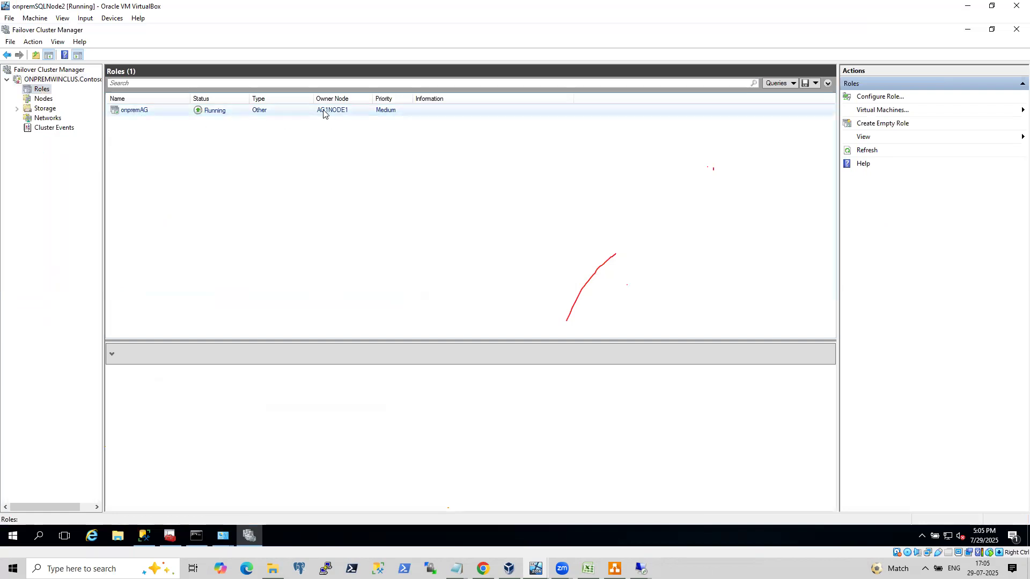
pyautogui.click(197, 537)
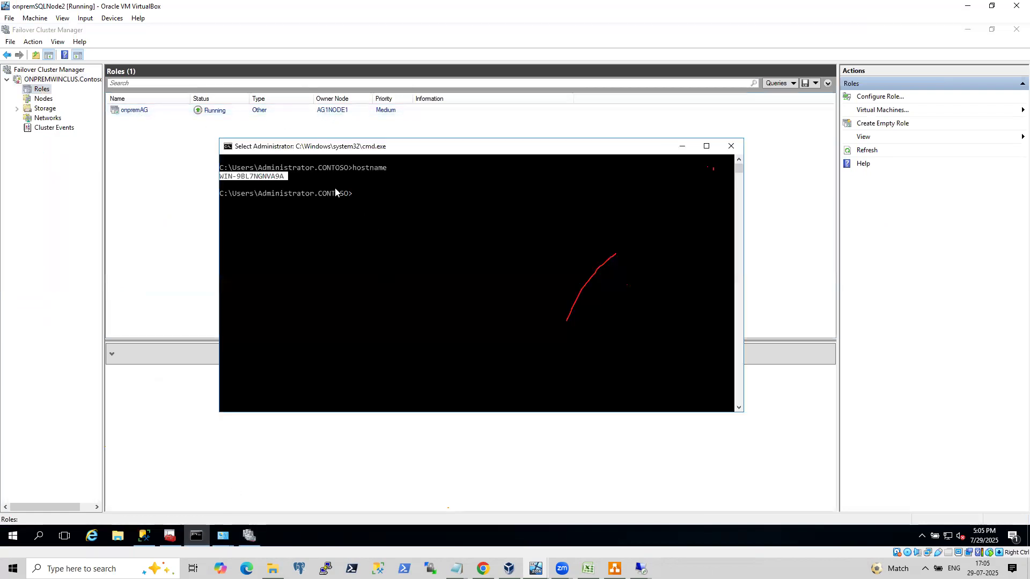
pyautogui.click(143, 536)
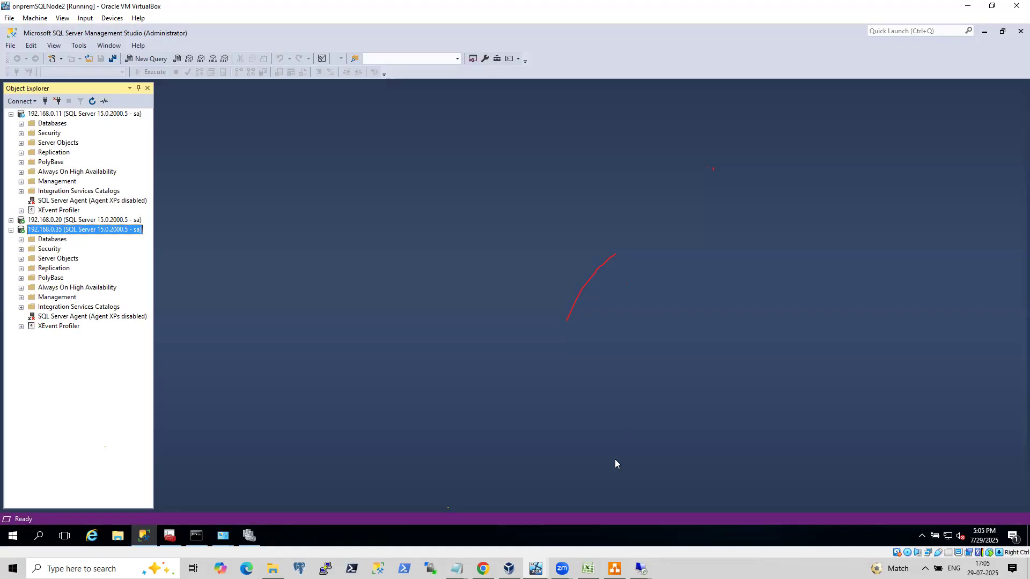
pyautogui.moveTo(641, 568)
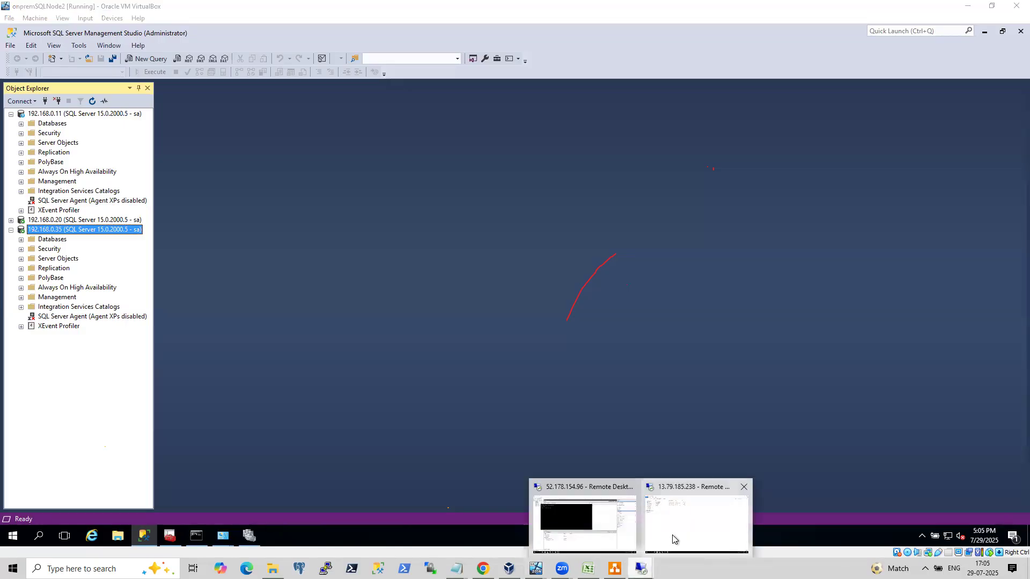
pyautogui.click(671, 542)
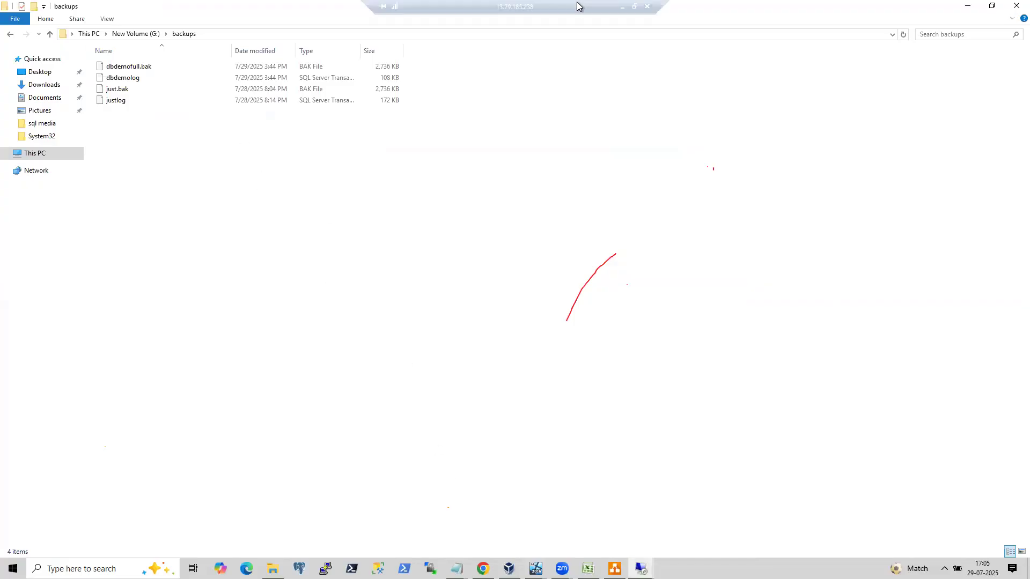
pyautogui.click(622, 4)
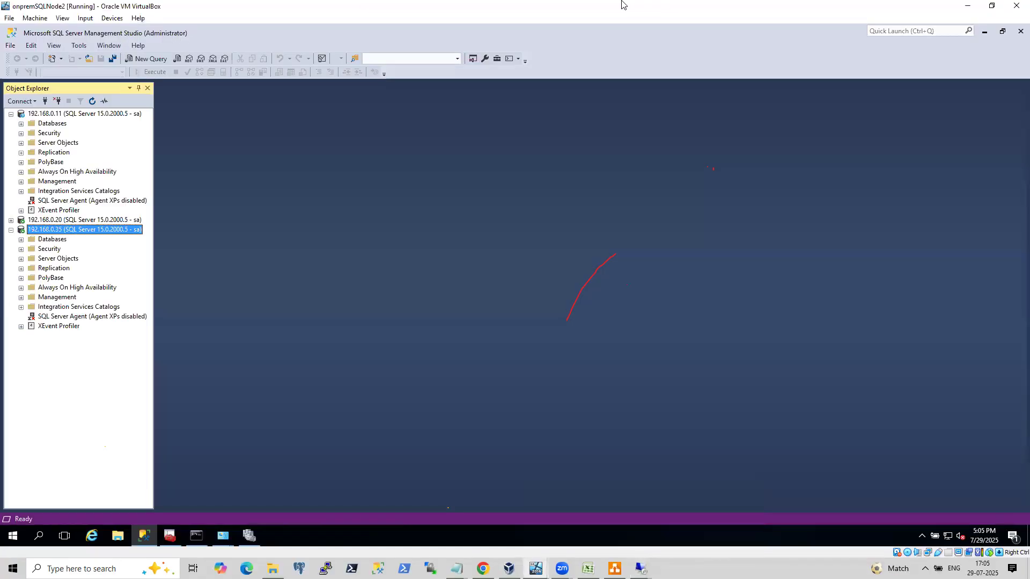
# Open YouTube in a new browser tab and search for the presenter's channel videos about dnn.
pyautogui.moveTo(641, 567)
pyautogui.click(579, 517)
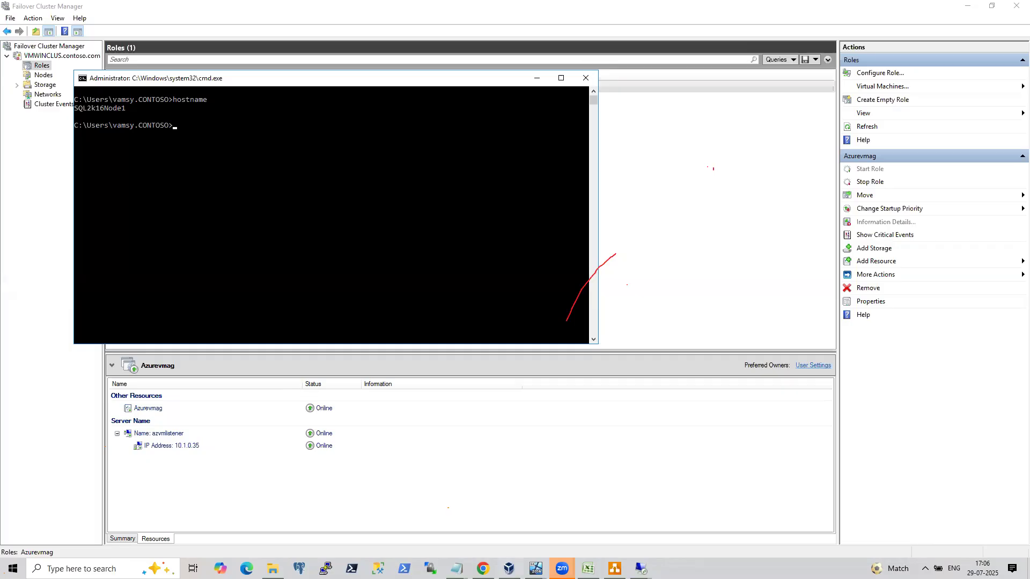
pyautogui.click(482, 568)
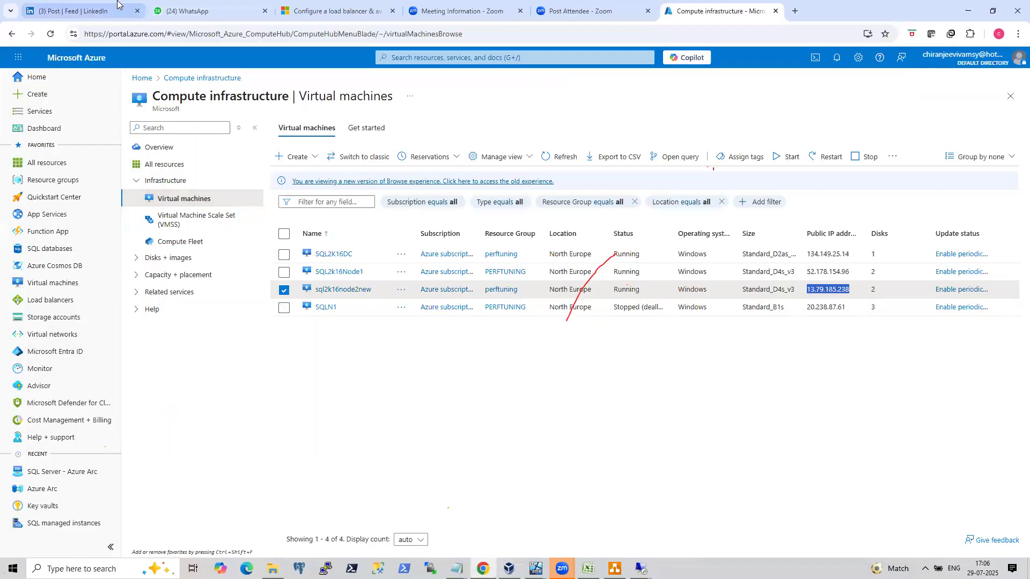
pyautogui.click(794, 11)
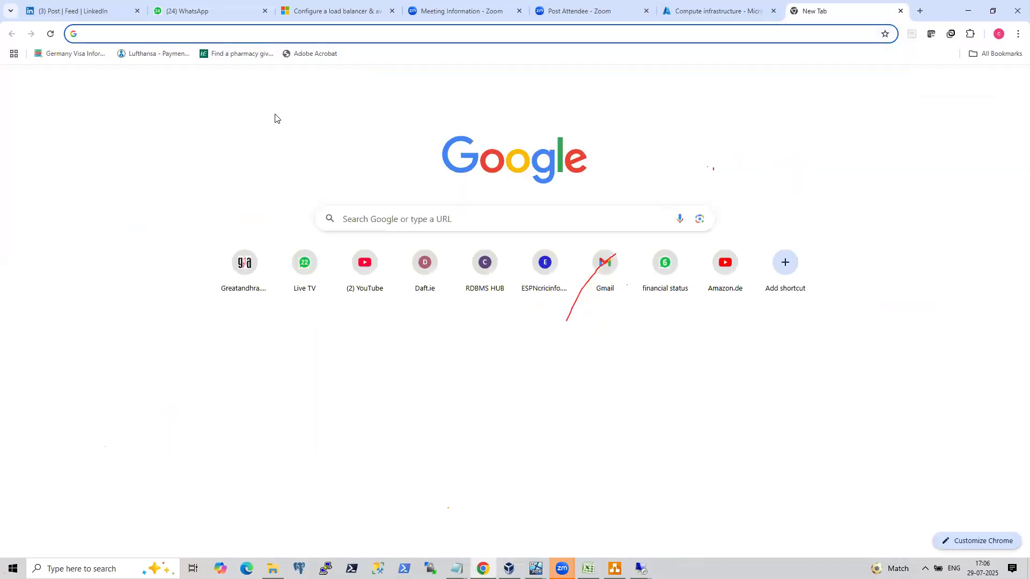
pyautogui.click(369, 268)
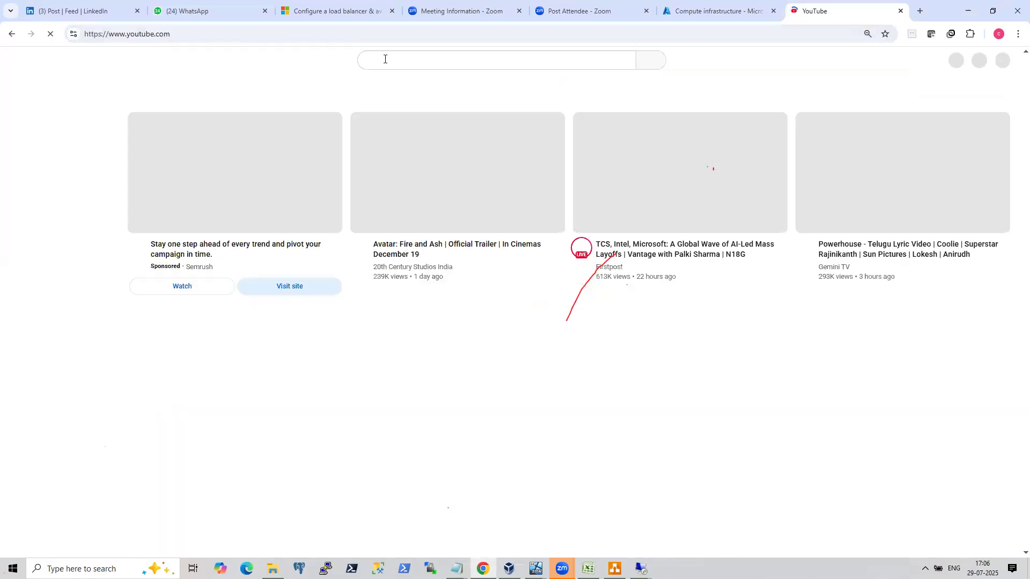
pyautogui.click(385, 59)
pyautogui.write('va,su')
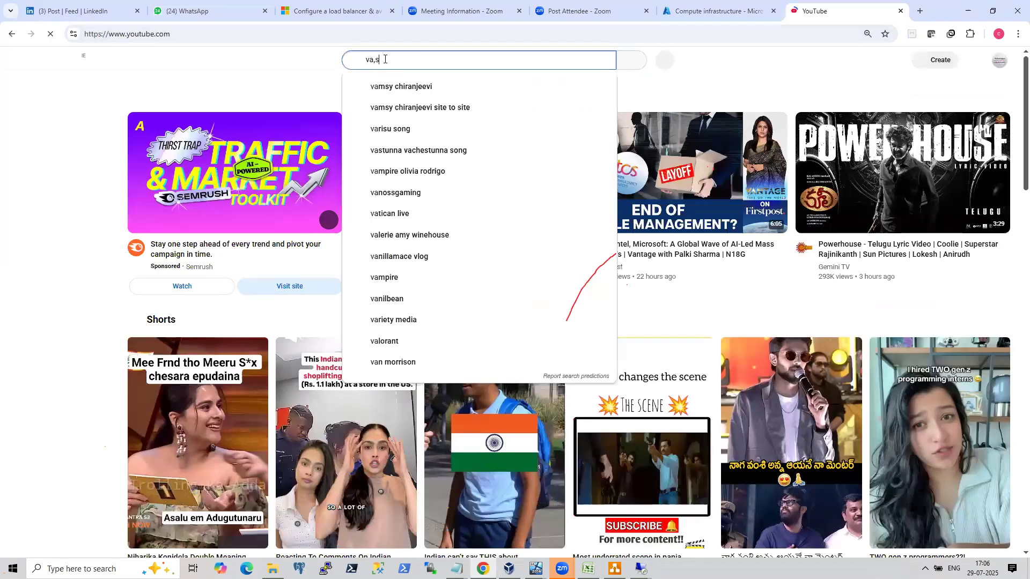
pyautogui.press('BackSpace')
pyautogui.press('BackSpace')
pyautogui.press('BackSpace')
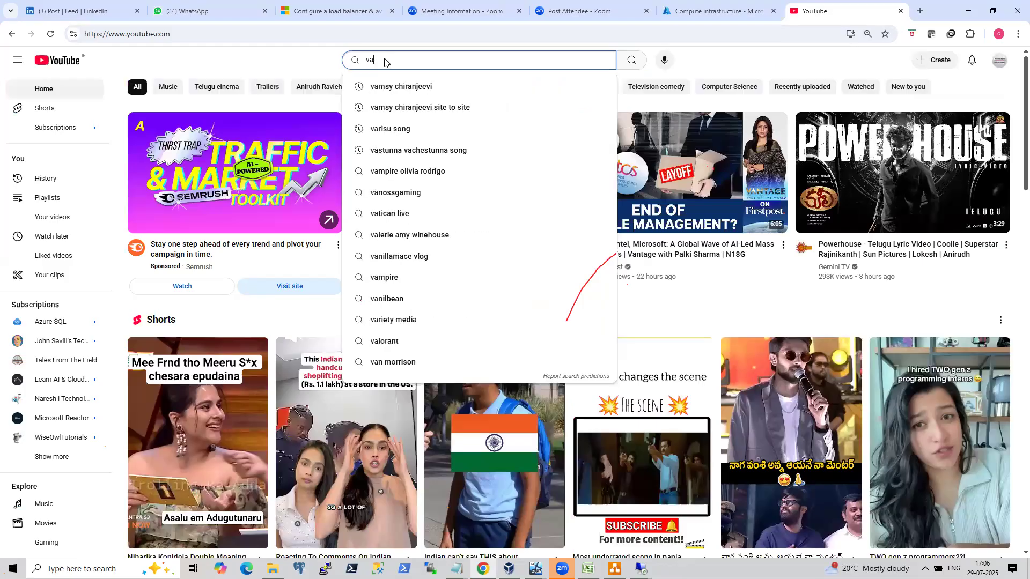
pyautogui.click(407, 86)
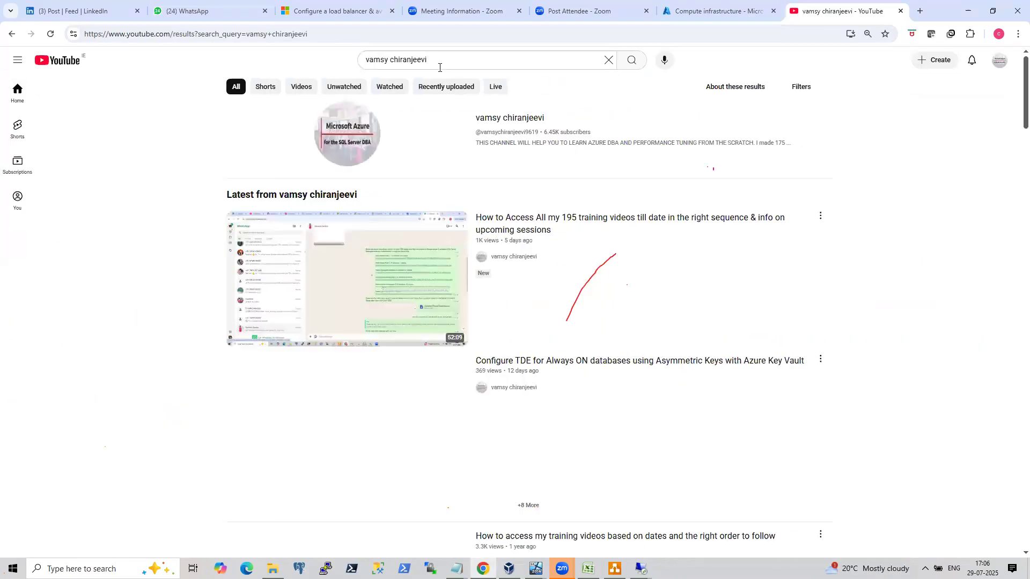
pyautogui.click(439, 68)
pyautogui.write('dnn')
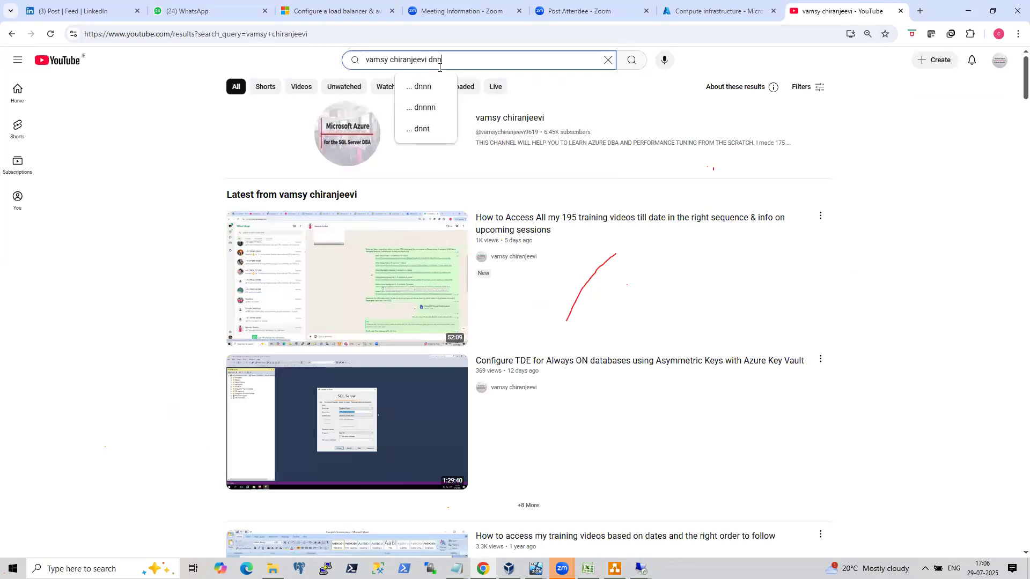
pyautogui.press('Return')
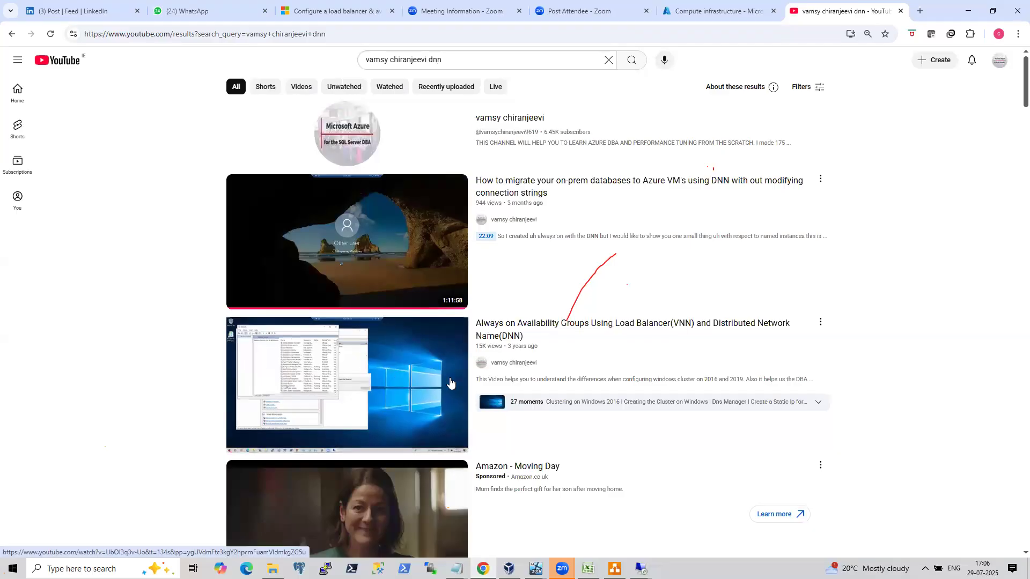
# Open another new tab and search Google for arp protocol.
pyautogui.moveTo(429, 384)
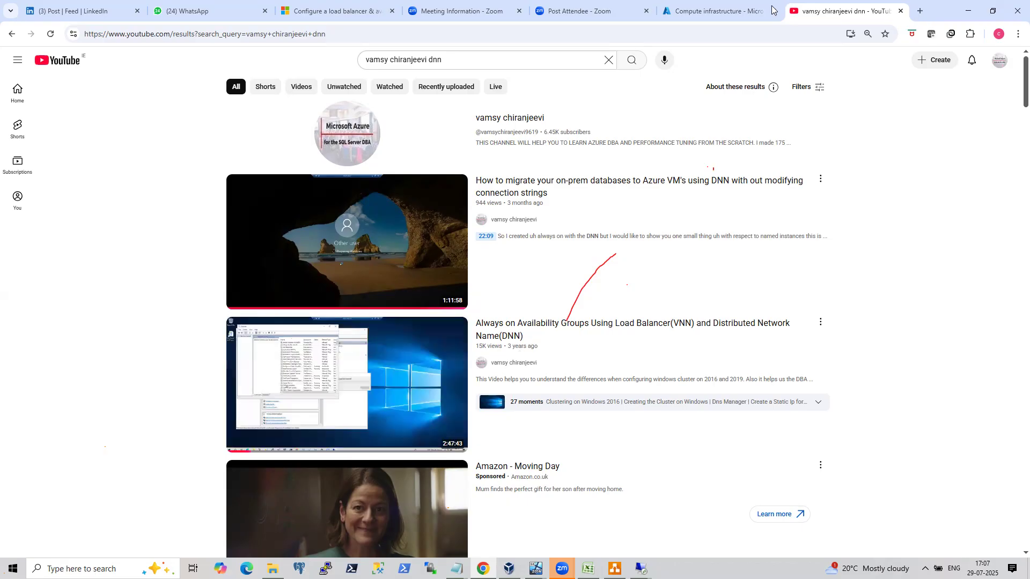
pyautogui.click(920, 10)
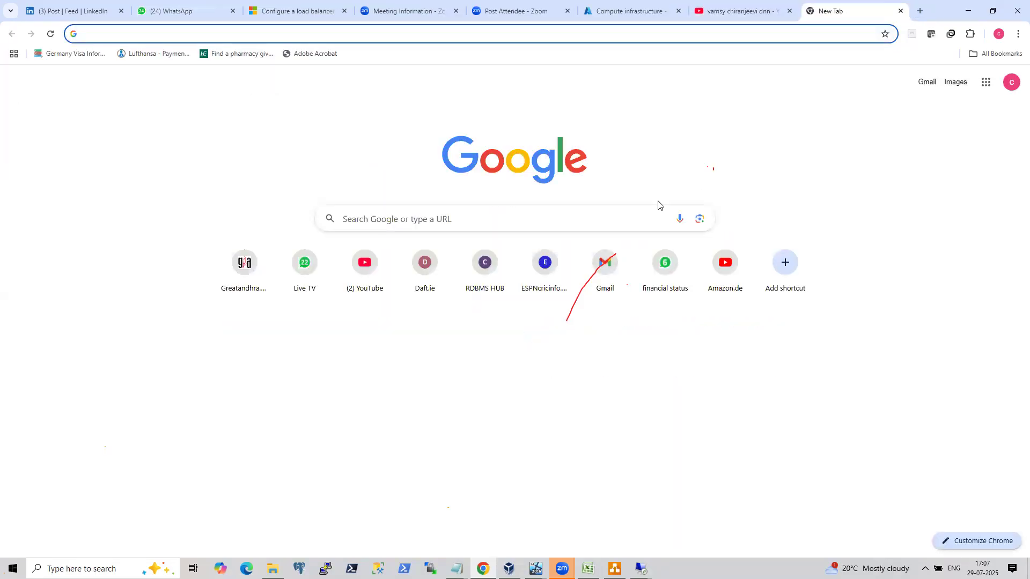
pyautogui.write('arp')
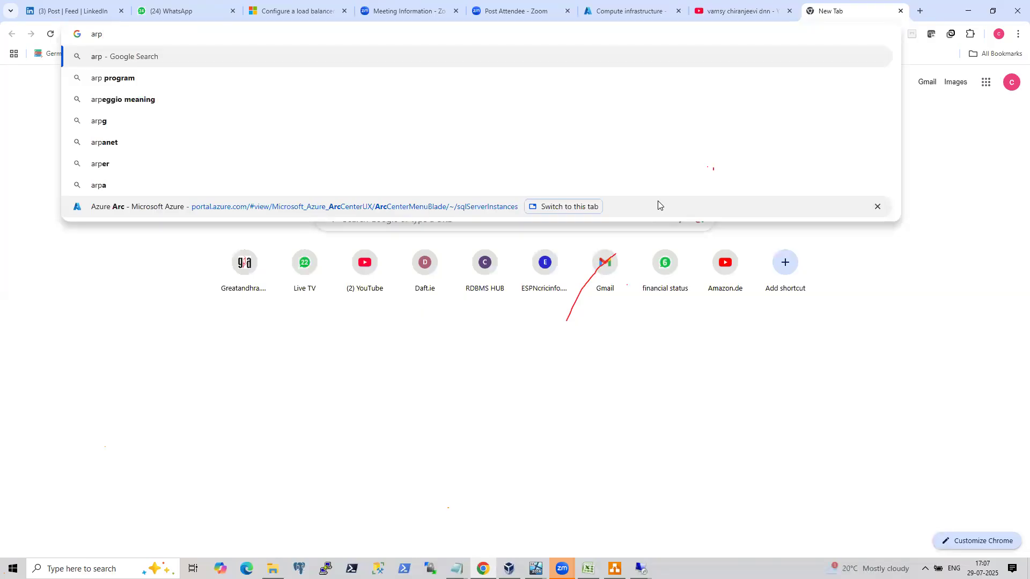
pyautogui.write('pr')
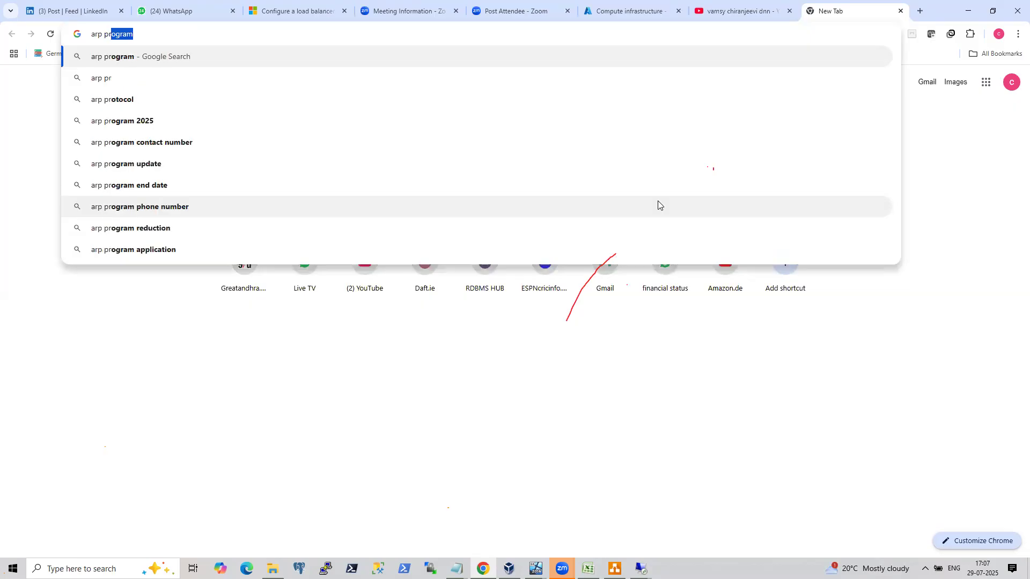
pyautogui.write('otocol')
pyautogui.press('Return')
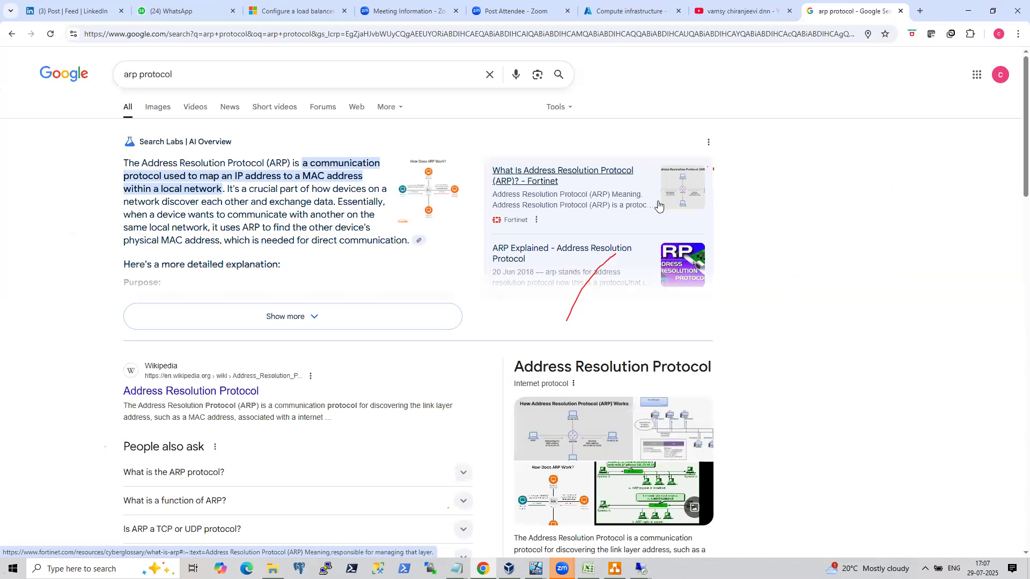
# Search for coeo always on load balancer and open the Coeo blog post on load balancers for availability group listeners.
pyautogui.click(196, 79)
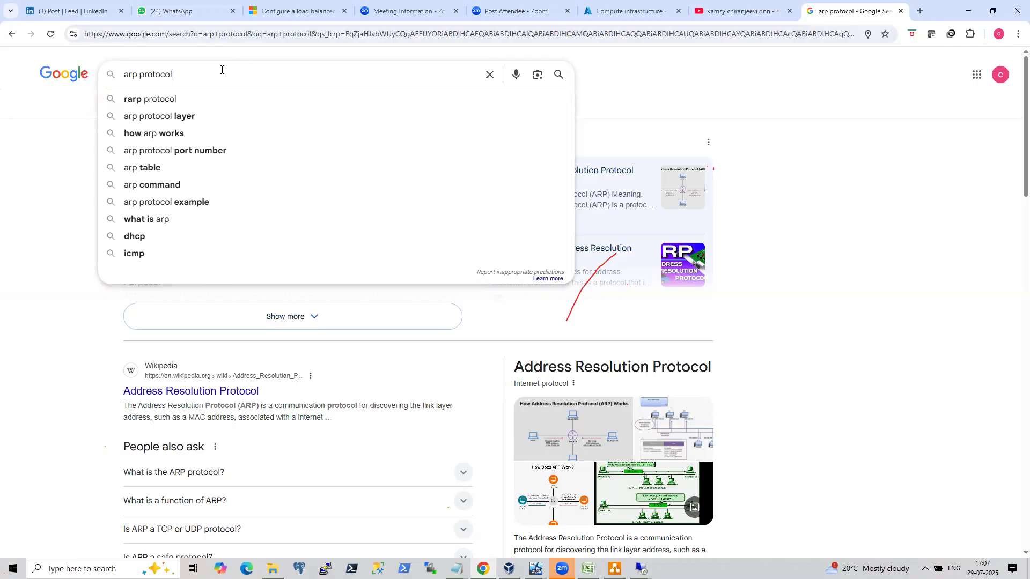
pyautogui.moveTo(221, 70); pyautogui.dragTo(3, 74)
pyautogui.write('co')
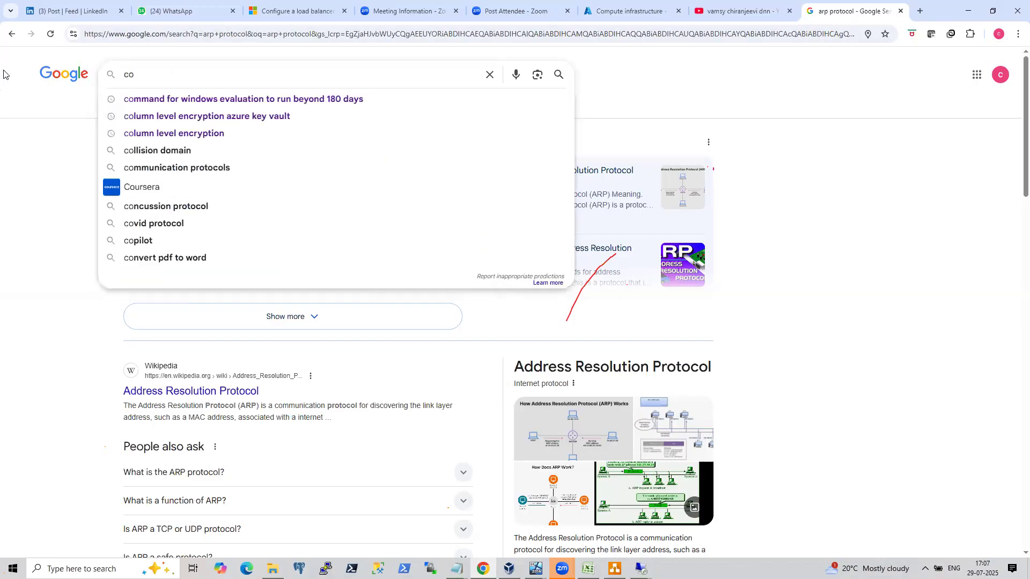
pyautogui.write('eo always on load balancer')
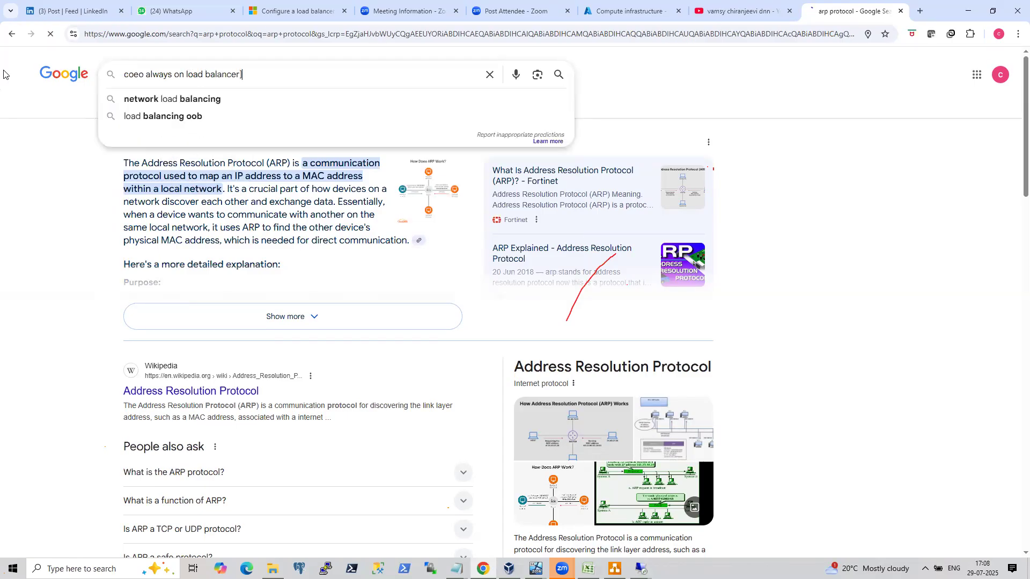
pyautogui.press('Return')
pyautogui.click(329, 171)
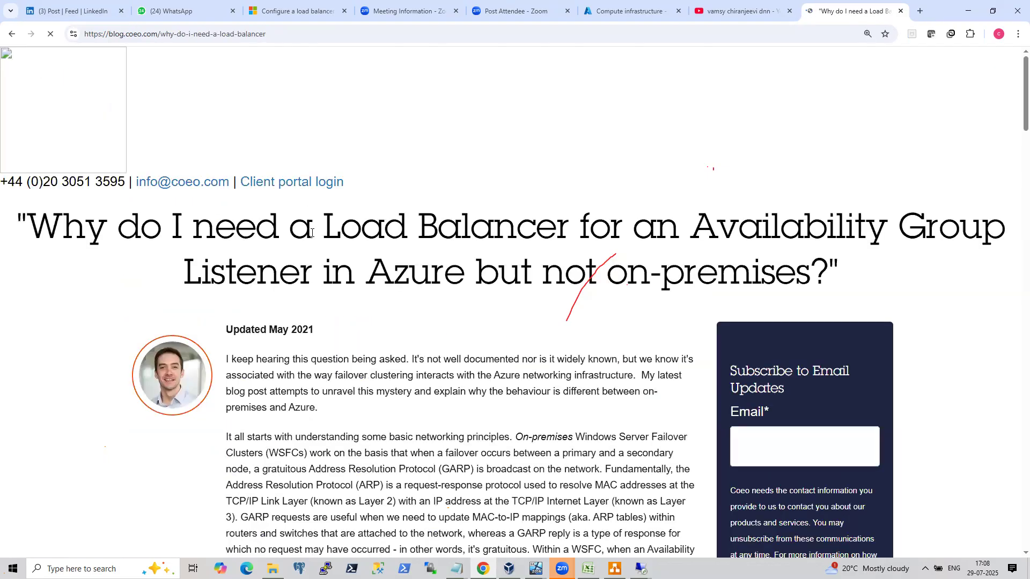
# Read through the Coeo article explaining why Azure listeners need a load balancer but on-premises ones do not.
pyautogui.scroll(-1, 320, 337)
pyautogui.scroll(-4, 320, 336)
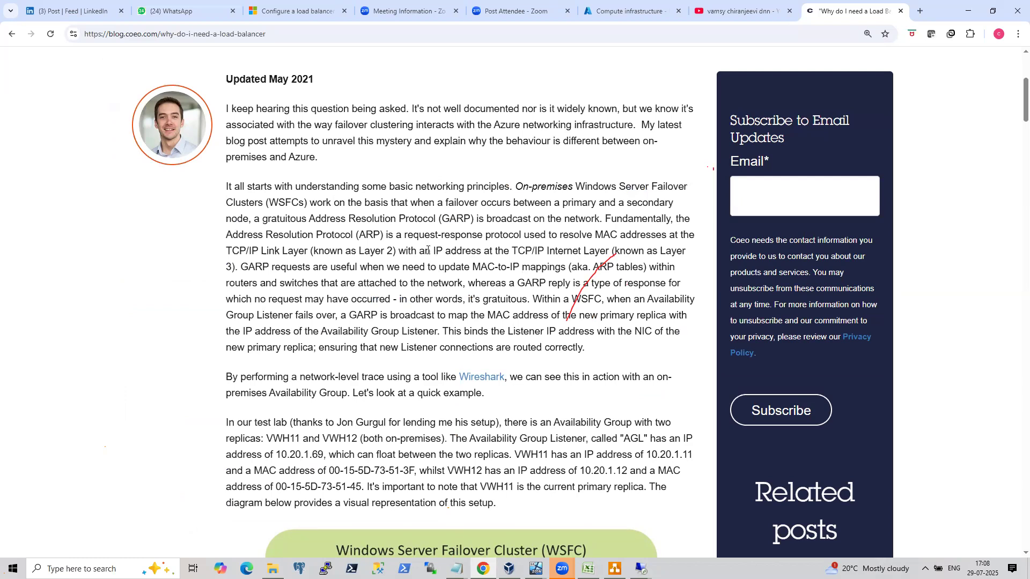
pyautogui.click(744, 6)
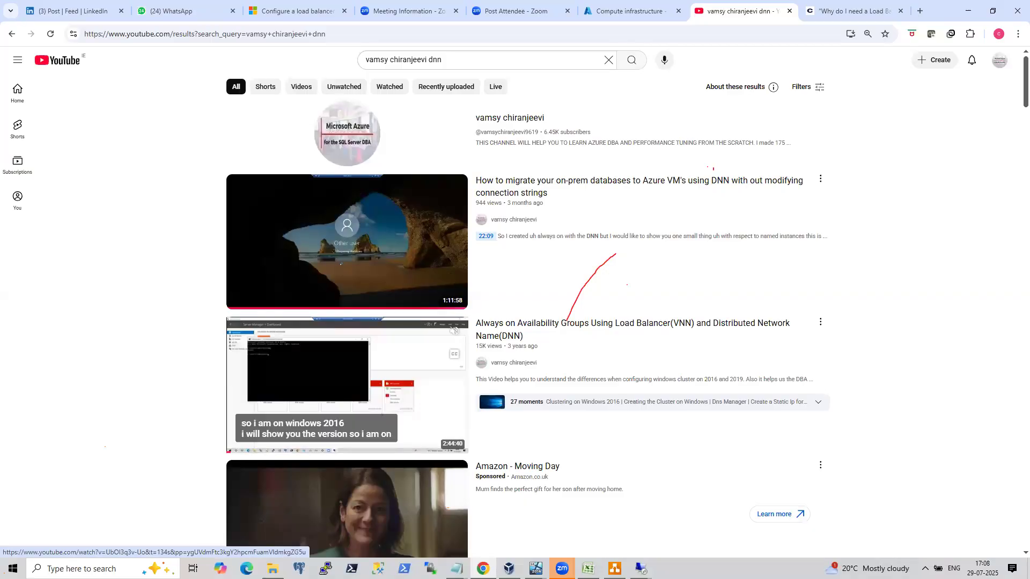
pyautogui.click(843, 13)
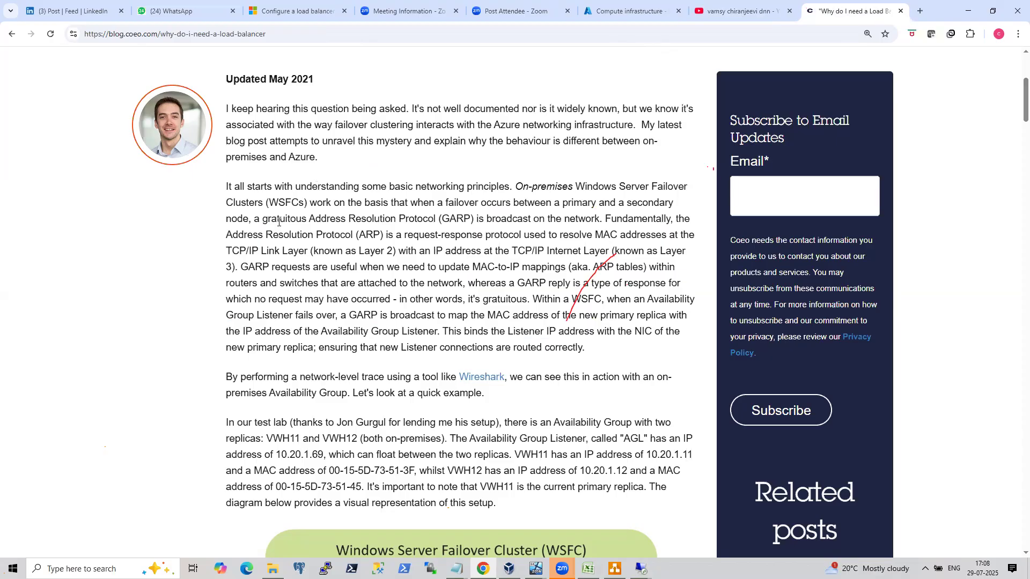
pyautogui.scroll(-7, 339, 253)
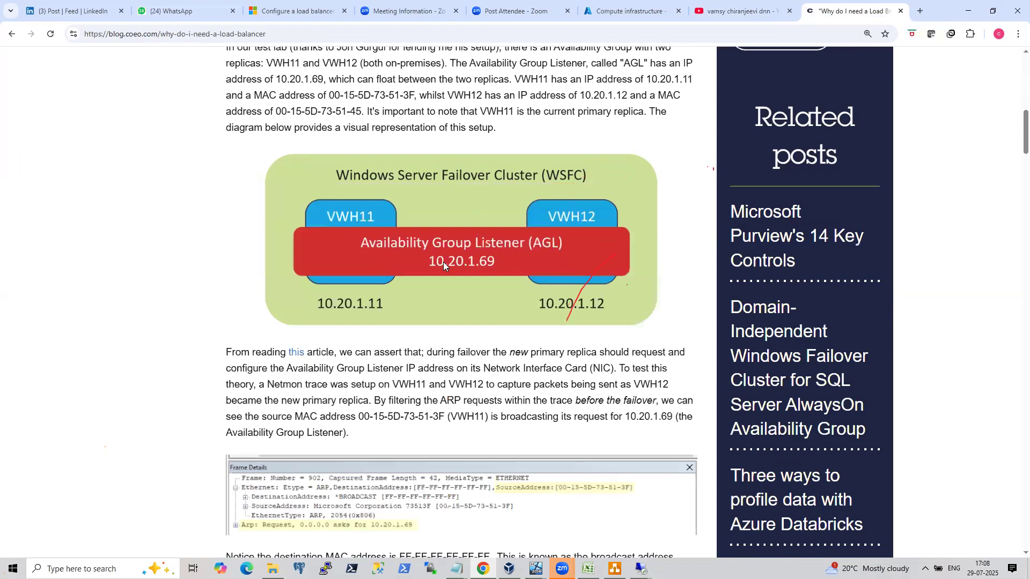
pyautogui.scroll(5, 443, 261)
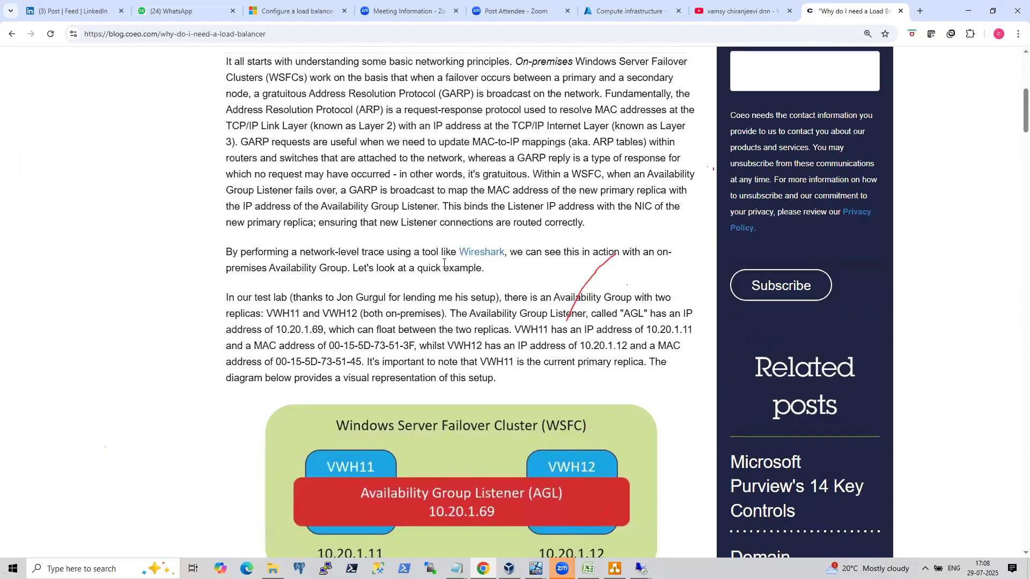
pyautogui.scroll(-14, 444, 262)
pyautogui.scroll(-7, 443, 262)
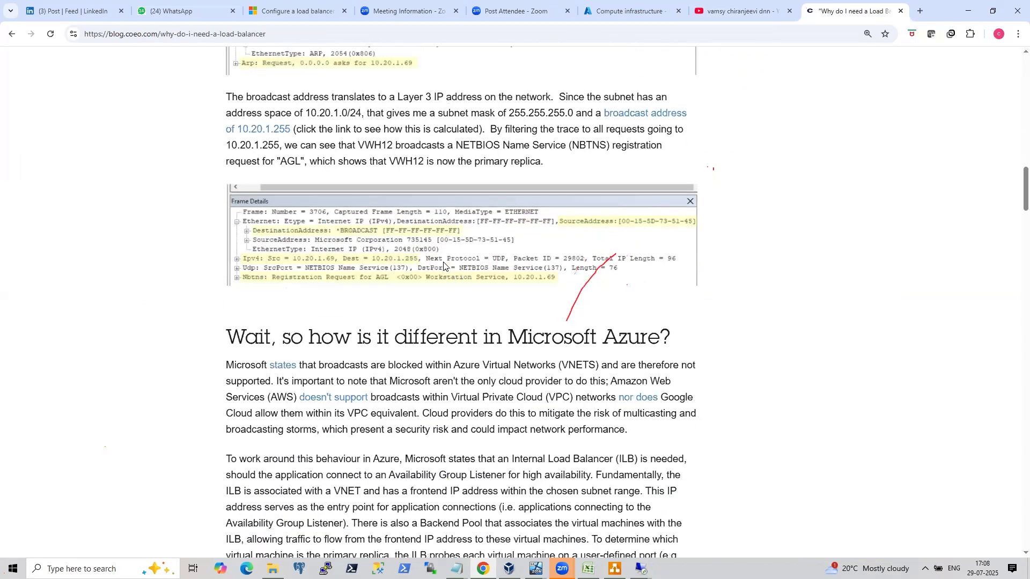
pyautogui.scroll(17, 443, 263)
pyautogui.scroll(7, 443, 262)
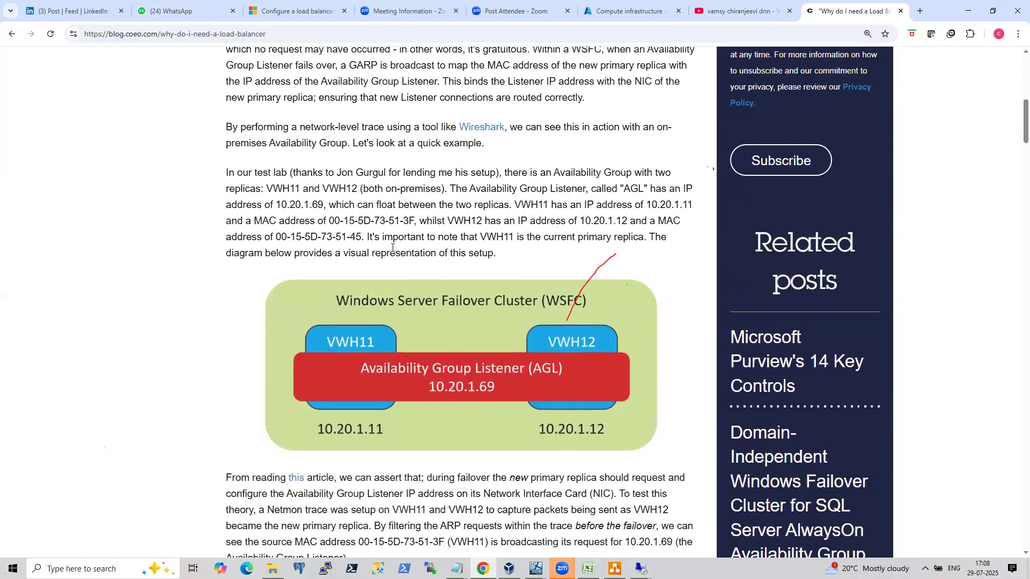
pyautogui.scroll(2, 441, 204)
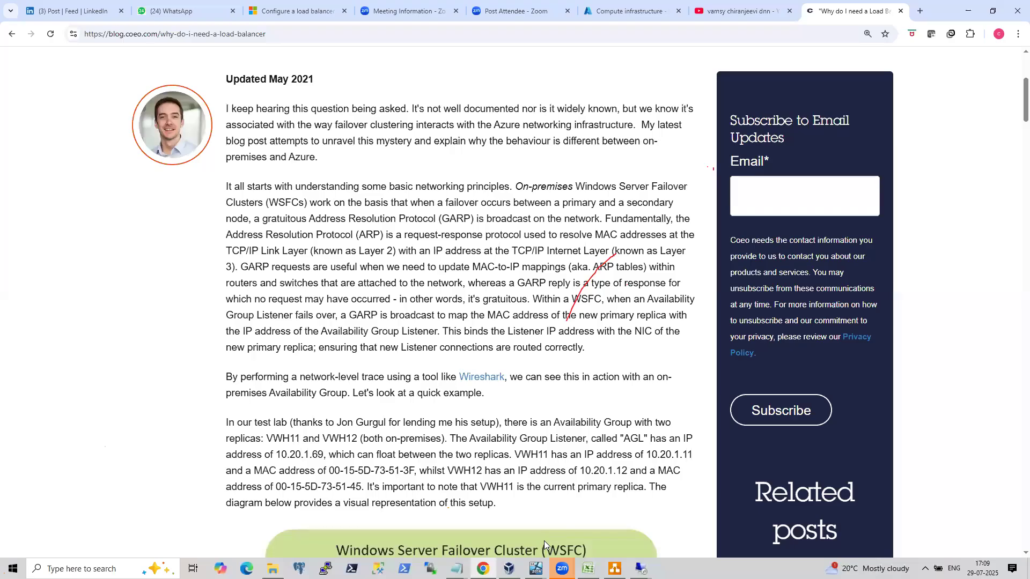
pyautogui.moveTo(536, 568)
pyautogui.click(472, 532)
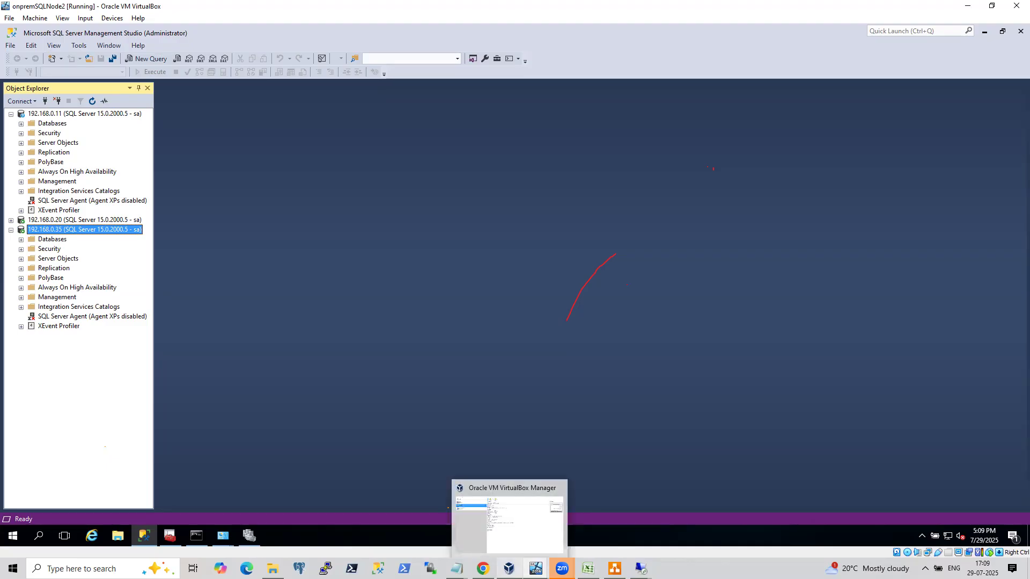
pyautogui.moveTo(483, 569)
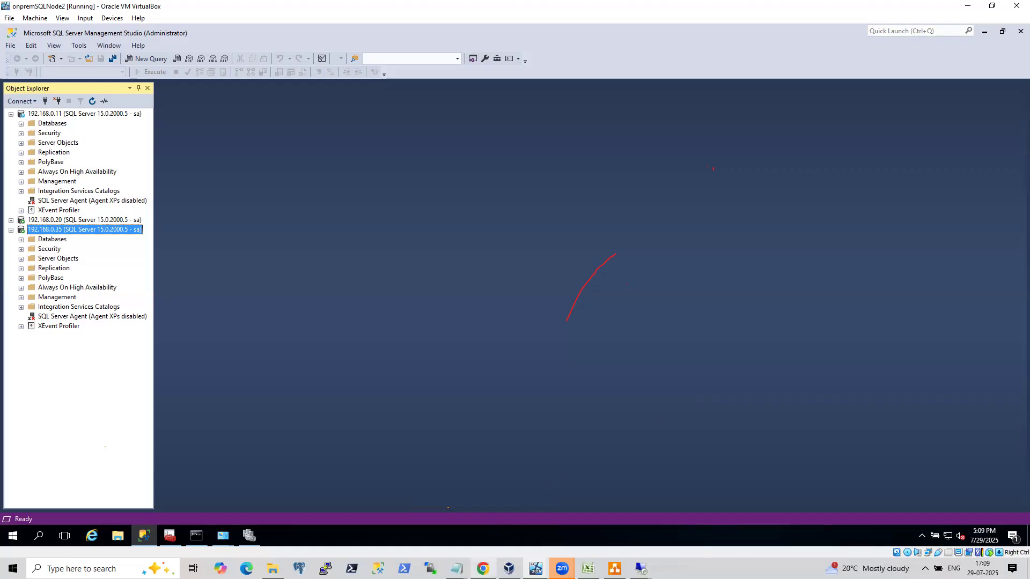
pyautogui.click(483, 515)
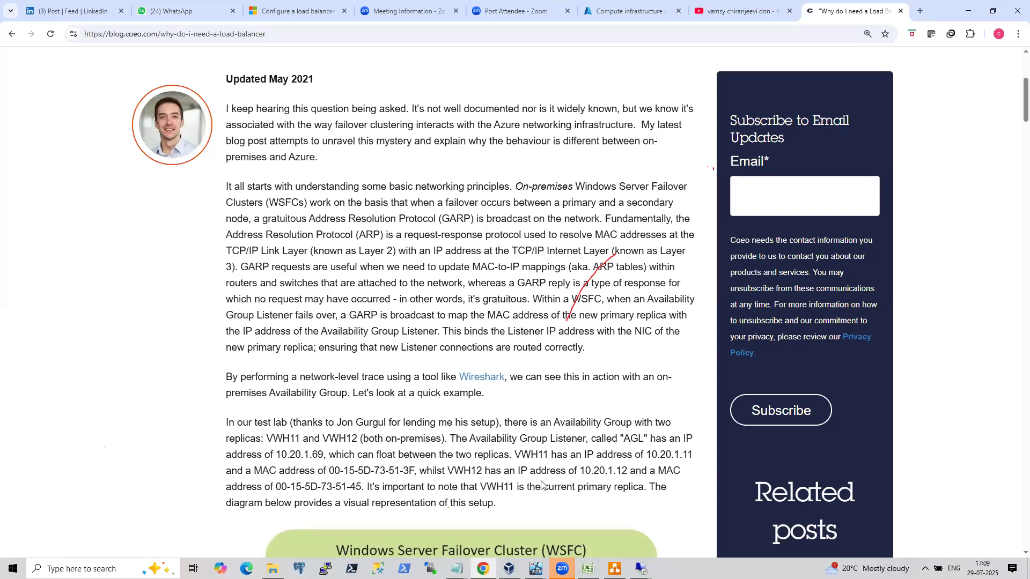
# Open draw.io and create a new blank diagram.
pyautogui.click(615, 568)
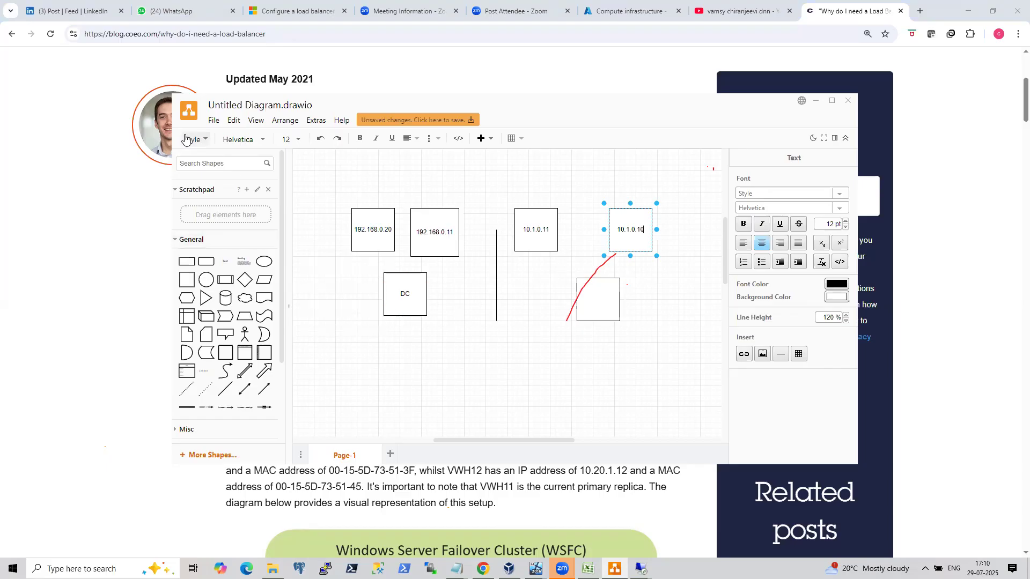
pyautogui.click(213, 121)
pyautogui.click(223, 138)
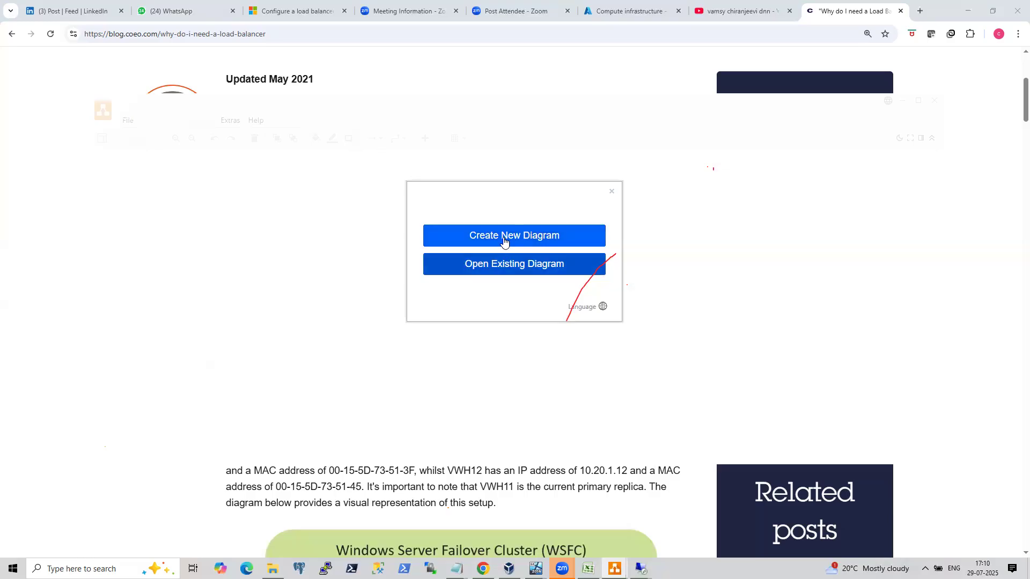
pyautogui.click(504, 237)
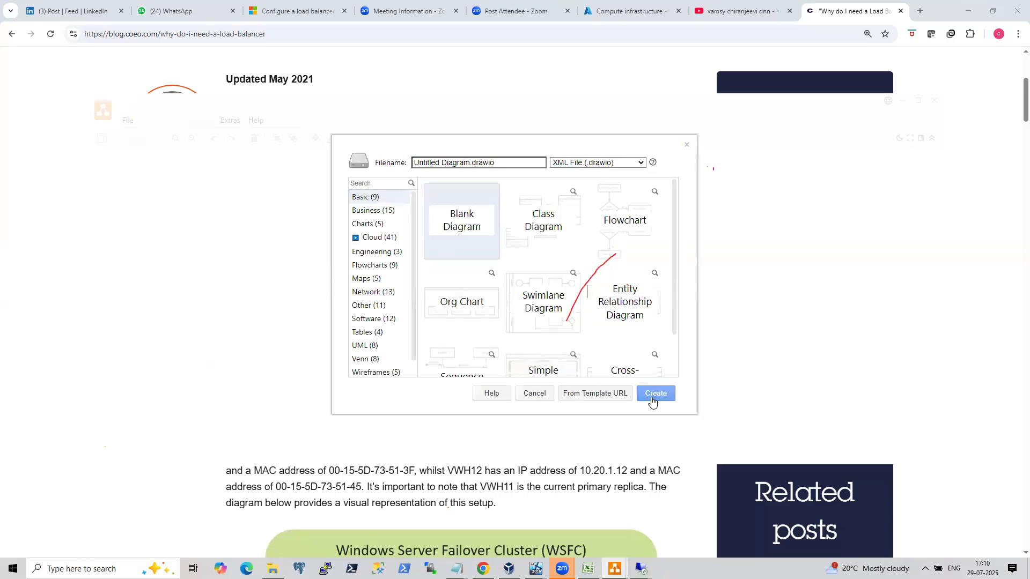
pyautogui.click(656, 393)
# Add six rectangles to the canvas, arranged in two columns of three.
pyautogui.moveTo(101, 279); pyautogui.dragTo(299, 214)
pyautogui.moveTo(101, 280); pyautogui.dragTo(317, 276)
pyautogui.moveTo(100, 280); pyautogui.dragTo(324, 338)
pyautogui.moveTo(101, 279); pyautogui.dragTo(516, 198)
pyautogui.moveTo(101, 279); pyautogui.dragTo(523, 286)
pyautogui.moveTo(101, 280); pyautogui.dragTo(563, 360)
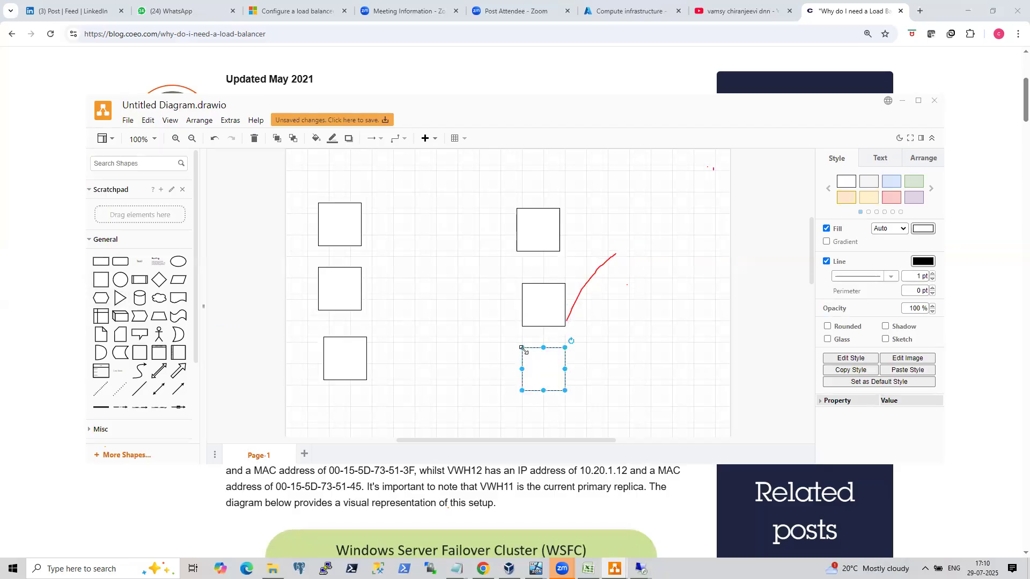
# Reposition the rectangles so each column lines up evenly.
pyautogui.moveTo(535, 307); pyautogui.dragTo(530, 290)
pyautogui.moveTo(545, 362); pyautogui.dragTo(539, 351)
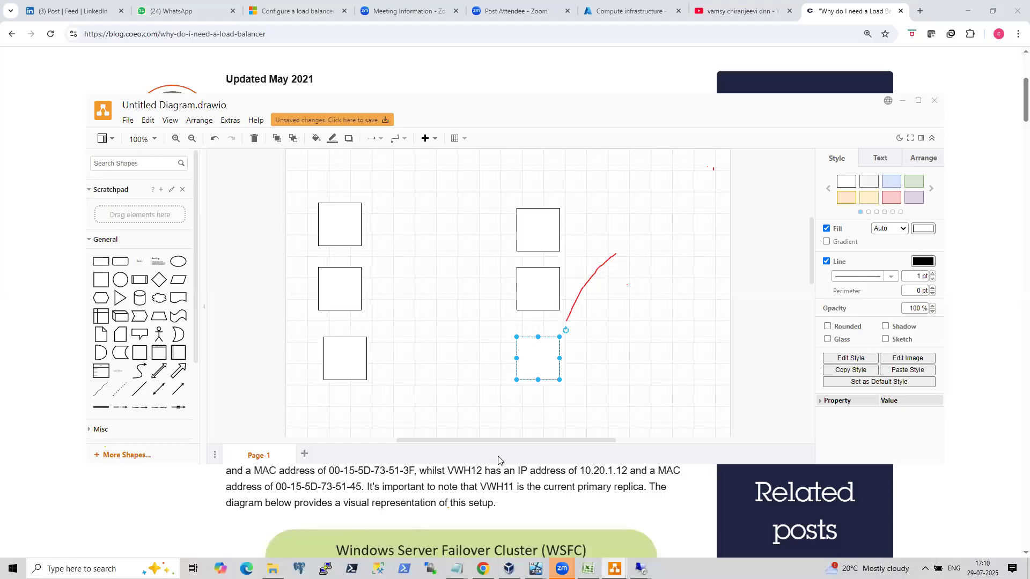
pyautogui.click(343, 356)
pyautogui.moveTo(344, 356); pyautogui.dragTo(338, 356)
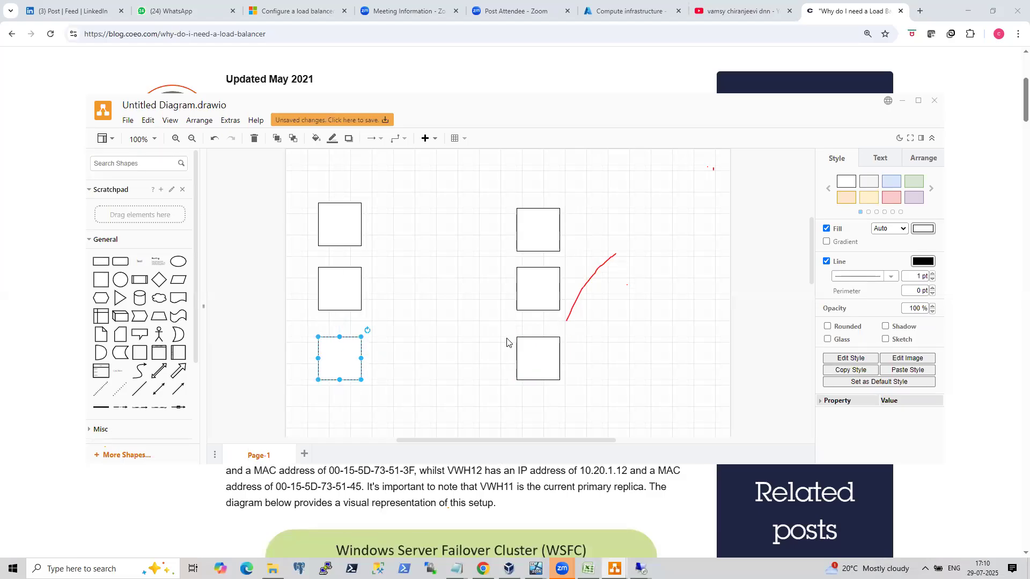
pyautogui.moveTo(526, 232); pyautogui.dragTo(483, 222)
pyautogui.moveTo(549, 283); pyautogui.dragTo(507, 284)
pyautogui.moveTo(537, 349); pyautogui.dragTo(494, 353)
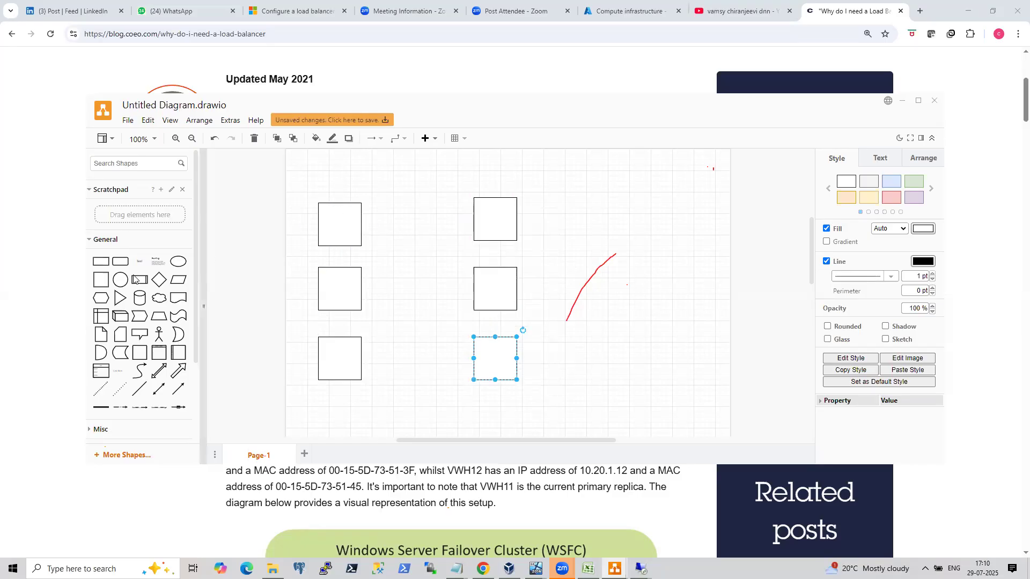
# Add a fourth rectangle at the top of the left column, shifting the existing boxes downward.
pyautogui.moveTo(101, 279); pyautogui.dragTo(333, 141)
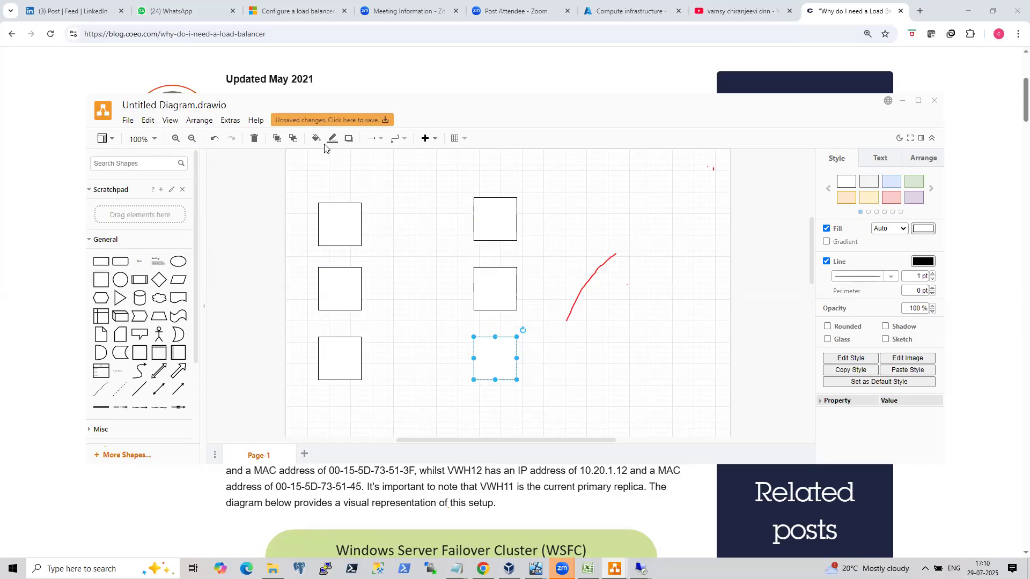
pyautogui.moveTo(330, 359); pyautogui.dragTo(324, 380)
pyautogui.moveTo(339, 293); pyautogui.dragTo(338, 299)
pyautogui.click(342, 222)
pyautogui.moveTo(101, 279); pyautogui.dragTo(329, 149)
pyautogui.moveTo(327, 364); pyautogui.dragTo(327, 380)
pyautogui.moveTo(345, 288); pyautogui.dragTo(339, 305)
pyautogui.moveTo(345, 223); pyautogui.dragTo(340, 228)
pyautogui.moveTo(101, 280); pyautogui.dragTo(315, 161)
# Add a fourth rectangle at the top of the right column and space its boxes downward.
pyautogui.moveTo(102, 280); pyautogui.dragTo(471, 155)
pyautogui.moveTo(482, 171); pyautogui.dragTo(483, 392)
pyautogui.moveTo(489, 286); pyautogui.dragTo(480, 301)
pyautogui.moveTo(490, 228); pyautogui.dragTo(481, 238)
pyautogui.moveTo(486, 175); pyautogui.dragTo(481, 178)
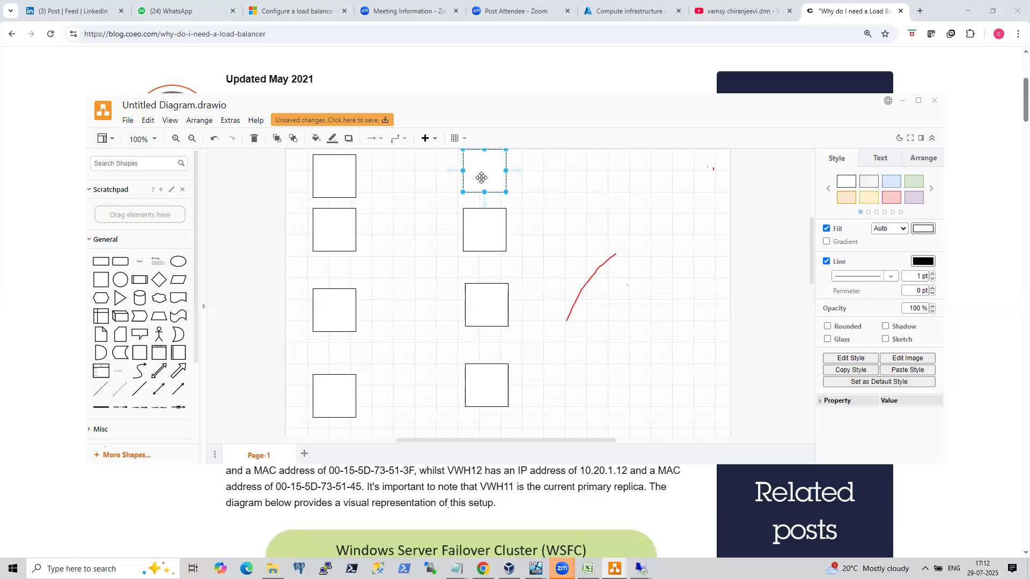
# Open Notepad from the Run dialog.
pyautogui.press('super+r')
pyautogui.write('notepad')
pyautogui.press('Return')
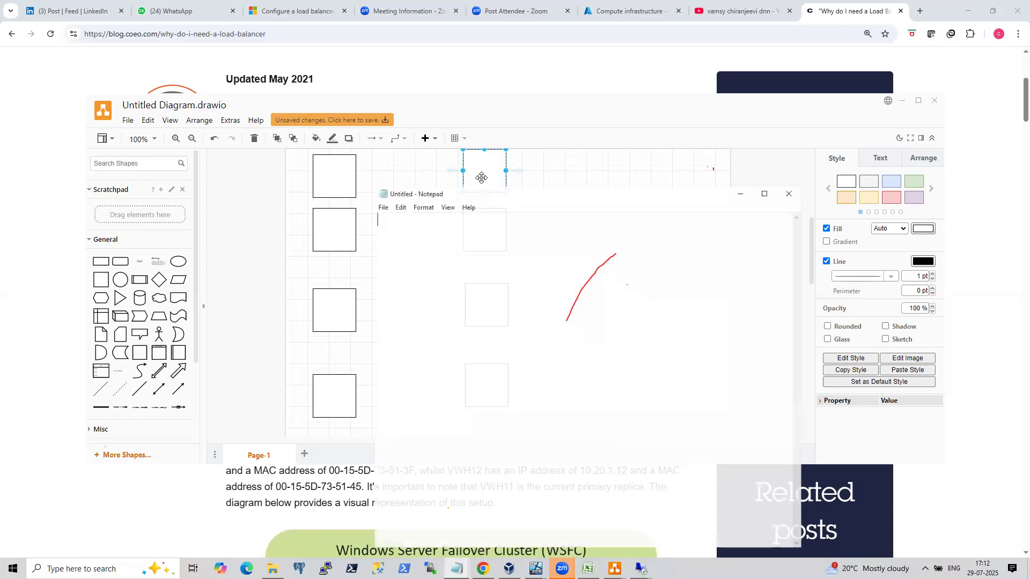
# Type the carrier prefixes 9885(vodafone) and 9849 (Airtel) on separate lines.
pyautogui.write('988')
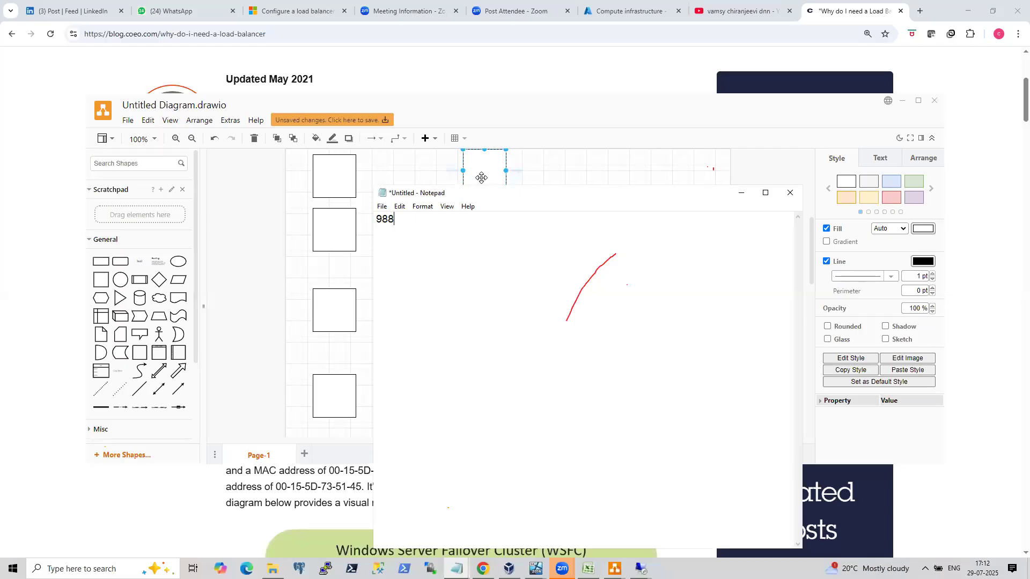
pyautogui.write('5')
pyautogui.press('Return')
pyautogui.press('Return')
pyautogui.write('9849')
pyautogui.write('rtel)')
pyautogui.click(436, 222)
pyautogui.write('(vodafone)')
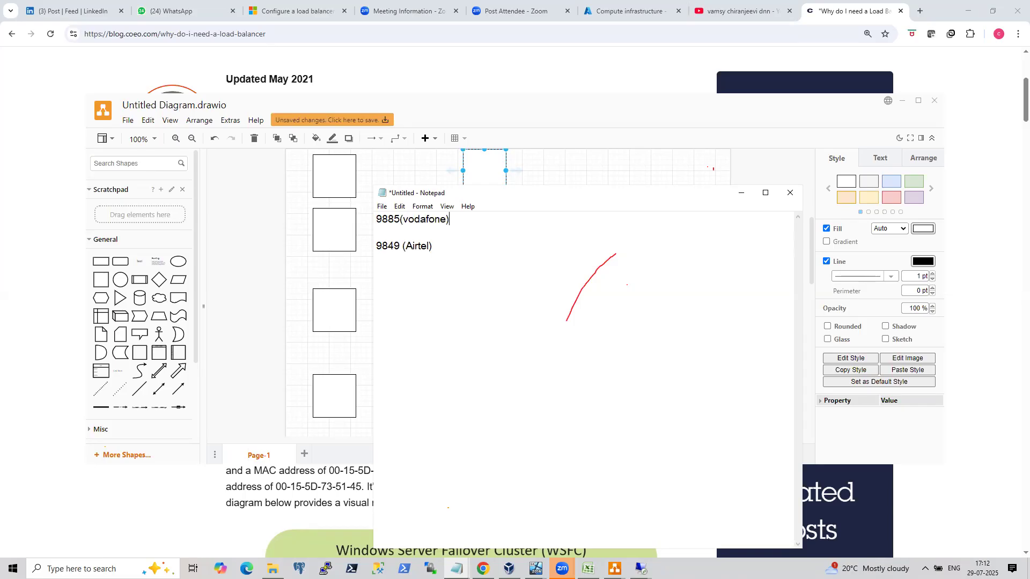
pyautogui.write('  6 ')
pyautogui.write('uniq')
pyautogui.write('uely  9849')
pyautogui.write(' (Airtel)    ')
pyautogui.write('6 uniquel')
pyautogui.write('y')
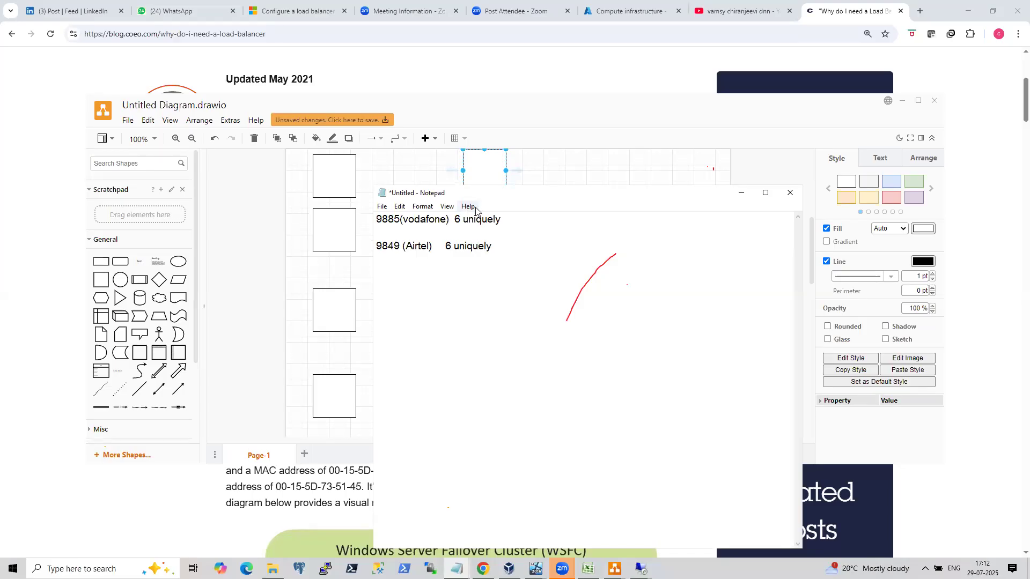
# Add separate lines for transport, network, mac and physical below the carrier lines.
pyautogui.moveTo(494, 197); pyautogui.dragTo(537, 280)
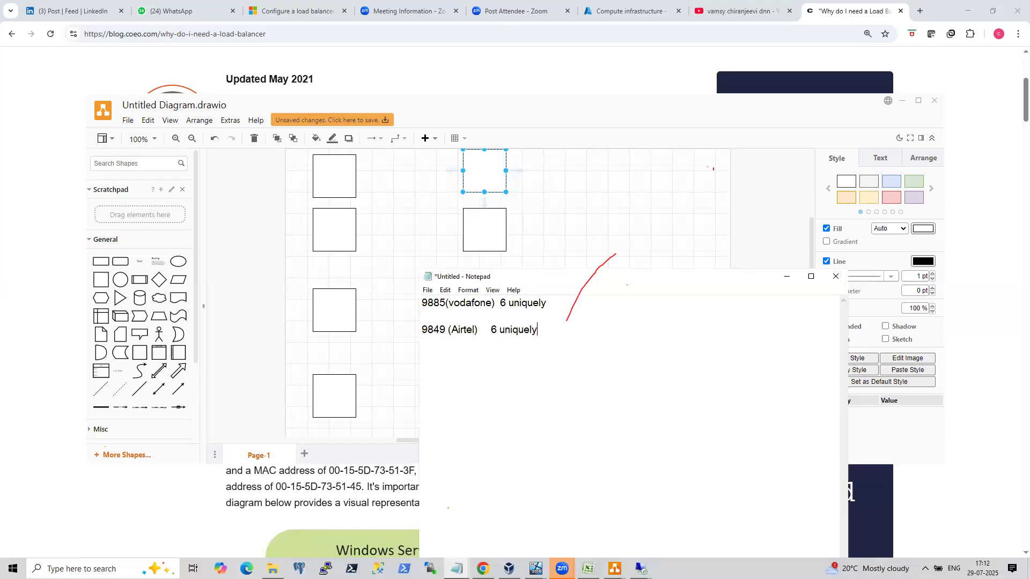
pyautogui.press('Return')
pyautogui.press('Return')
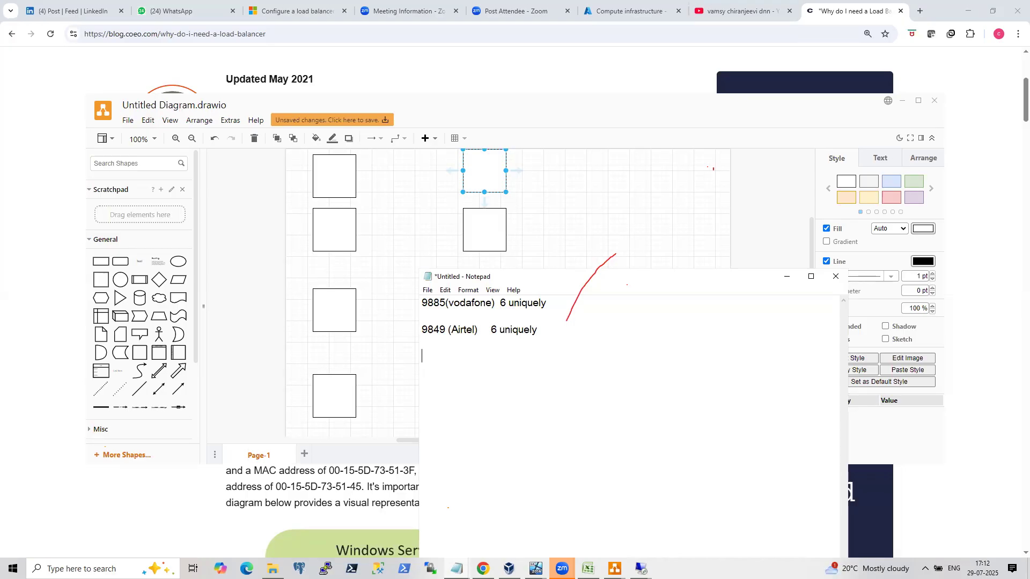
pyautogui.write('transp')
pyautogui.press('BackSpace')
pyautogui.press('BackSpace')
pyautogui.press('BackSpace')
pyautogui.press('BackSpace')
pyautogui.write('ansport')
pyautogui.press('Return')
pyautogui.press('Return')
pyautogui.write('network  ')
pyautogui.write('mac')
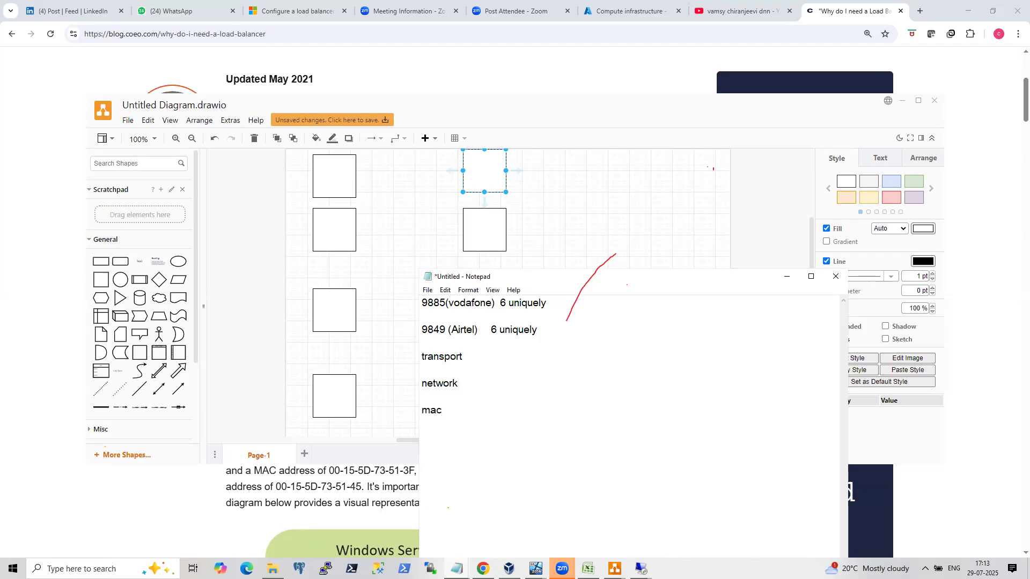
pyautogui.press('Return')
pyautogui.press('Return')
pyautogui.write('physical')
# Append 1,01,1,0 to the physical line.
pyautogui.moveTo(422, 356); pyautogui.dragTo(461, 440)
pyautogui.click(467, 442)
pyautogui.write('1,0')
pyautogui.write('1,10')
pyautogui.write('.')
pyautogui.press('BackSpace')
pyautogui.press('BackSpace')
pyautogui.write(',0')
# Append 'ip address' to the network line.
pyautogui.moveTo(492, 304); pyautogui.dragTo(458, 330)
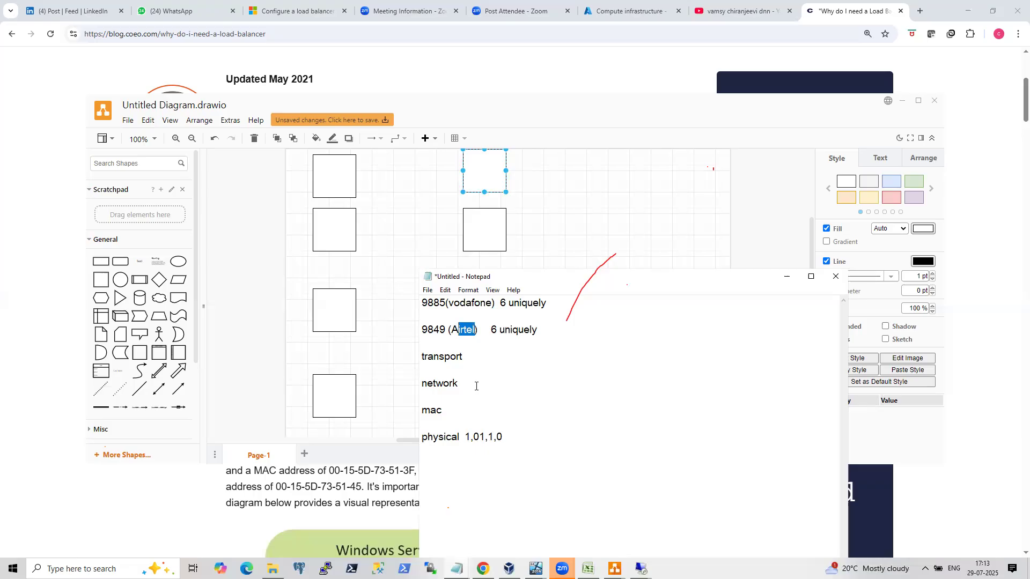
pyautogui.click(475, 386)
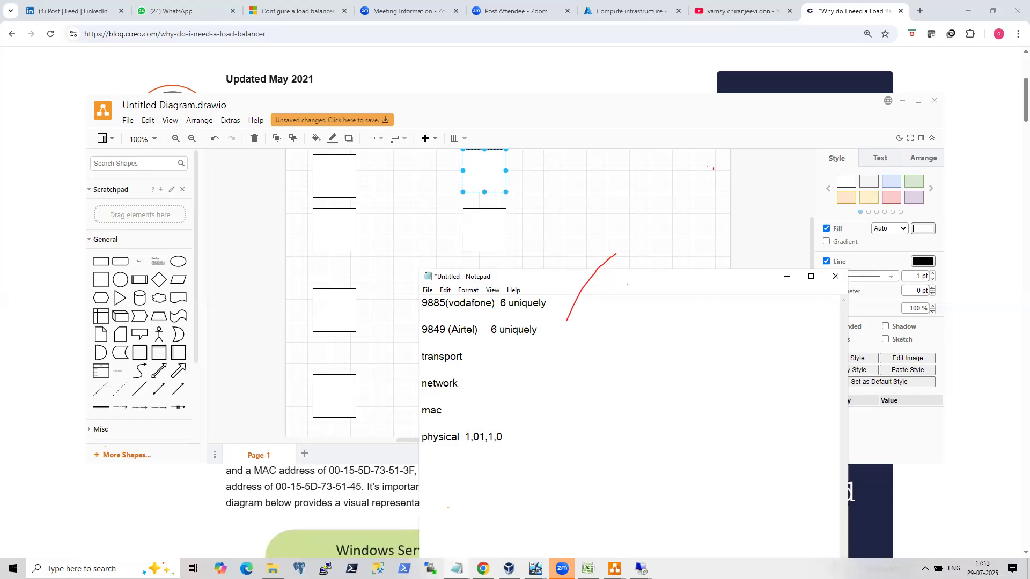
pyautogui.write('ip address')
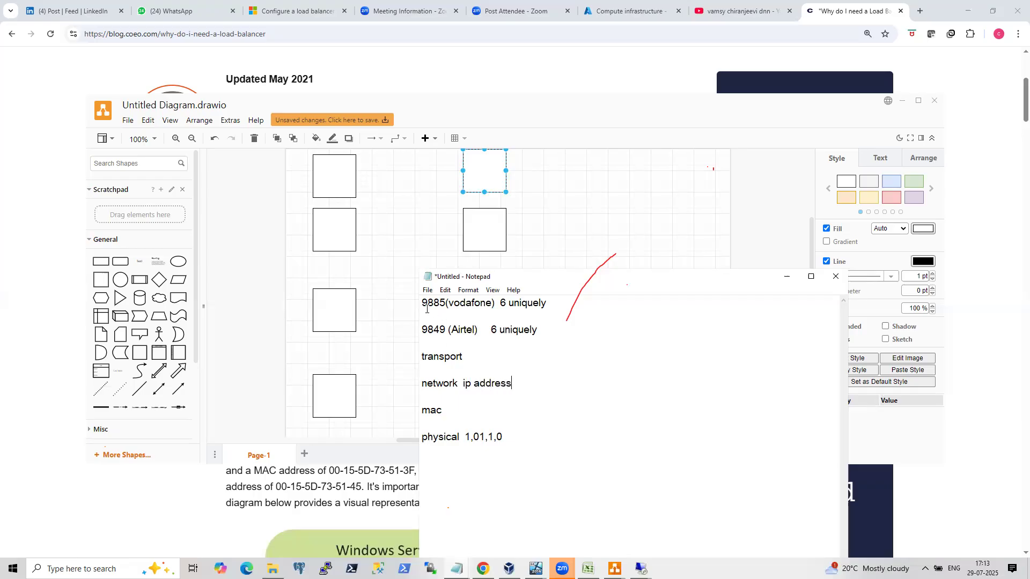
# Append '32 bit' after ip address on the network line.
pyautogui.moveTo(422, 302); pyautogui.dragTo(449, 331)
pyautogui.moveTo(419, 387); pyautogui.dragTo(431, 387)
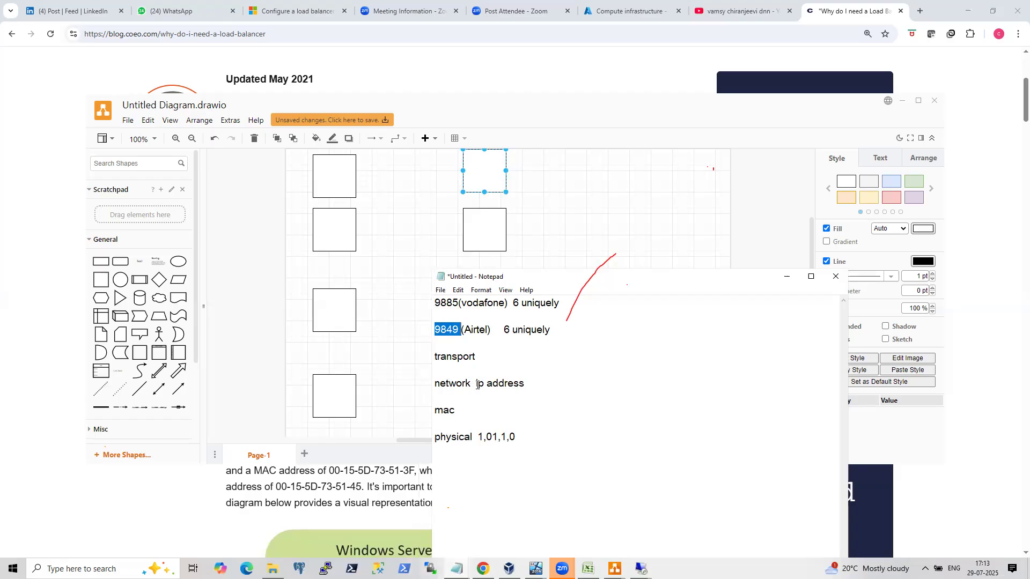
pyautogui.moveTo(477, 385); pyautogui.dragTo(534, 385)
pyautogui.click(540, 390)
pyautogui.write('32 bit')
# Add lines 192.168., 10.1.0 and 172.16 below the physical line.
pyautogui.click(581, 432)
pyautogui.press('Return')
pyautogui.write('19')
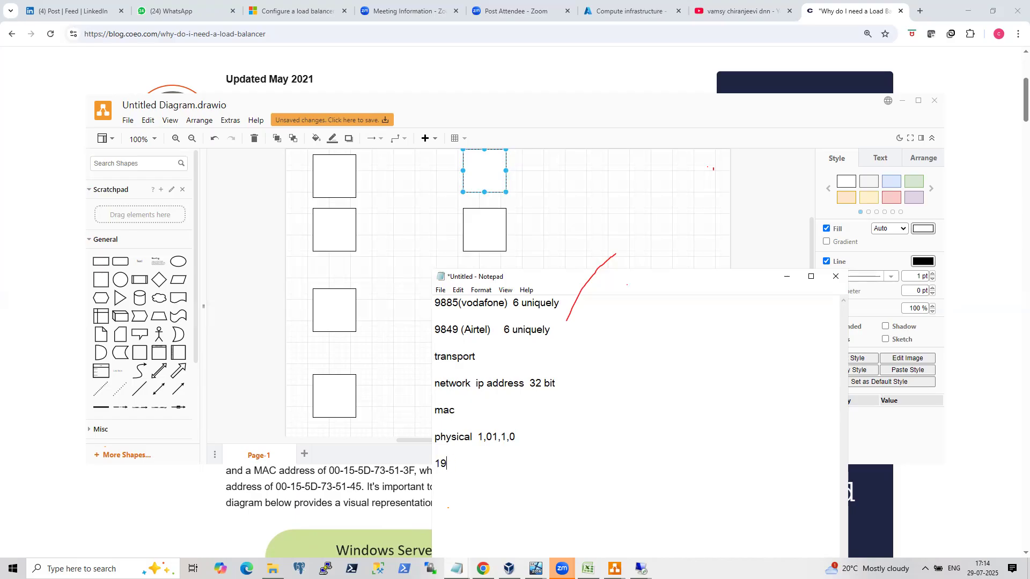
pyautogui.write('2.168')
pyautogui.press('Return')
pyautogui.write('10.1.0')
pyautogui.press('Return')
pyautogui.write('127')
pyautogui.press('BackSpace')
pyautogui.press('BackSpace')
pyautogui.write('72.16')
# Highlight the carrier lines, the IP range lines and the ip address text in the notes.
pyautogui.moveTo(491, 330); pyautogui.dragTo(429, 300)
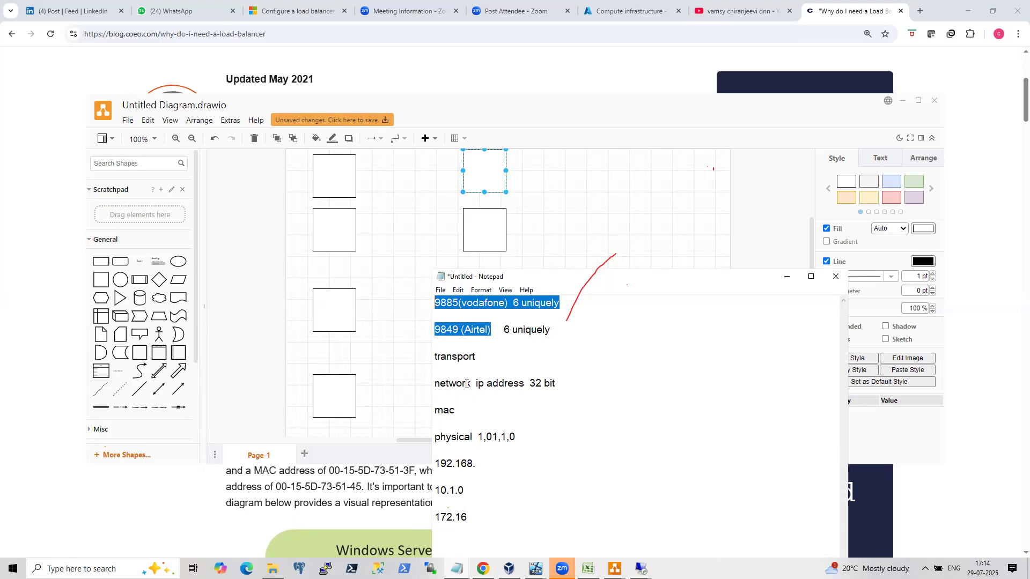
pyautogui.moveTo(468, 518); pyautogui.dragTo(427, 468)
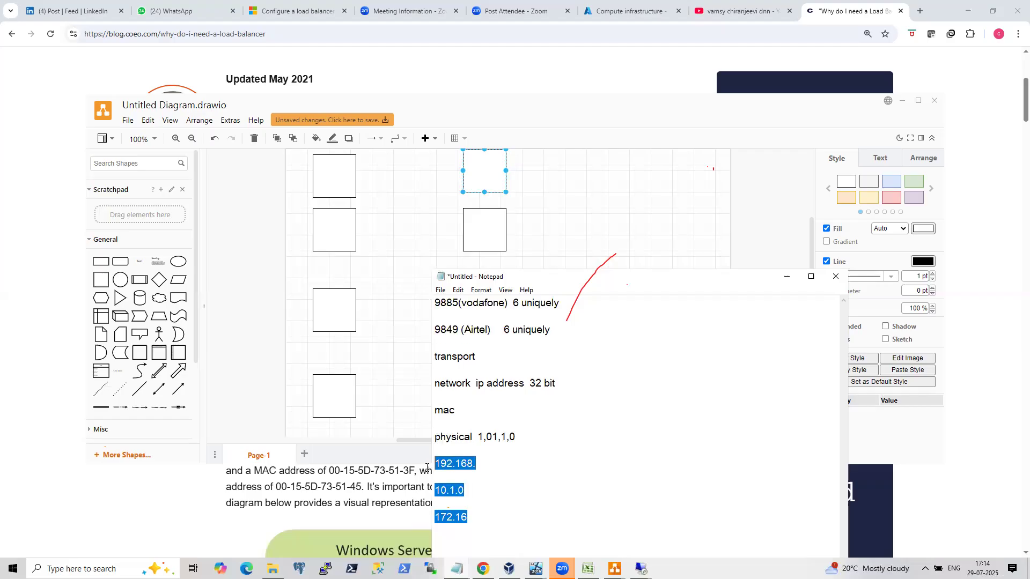
pyautogui.click(485, 479)
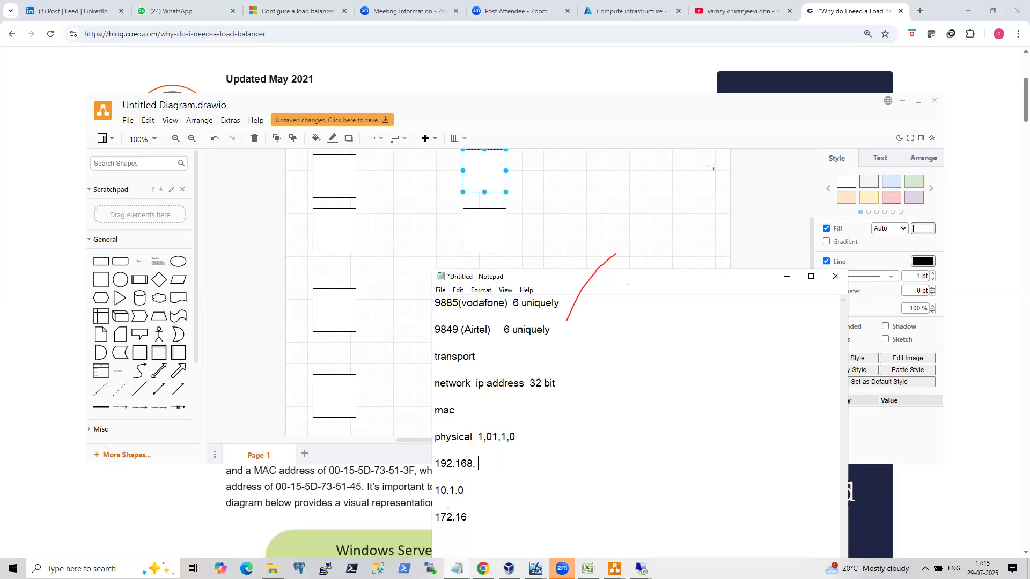
pyautogui.moveTo(475, 383); pyautogui.dragTo(523, 390)
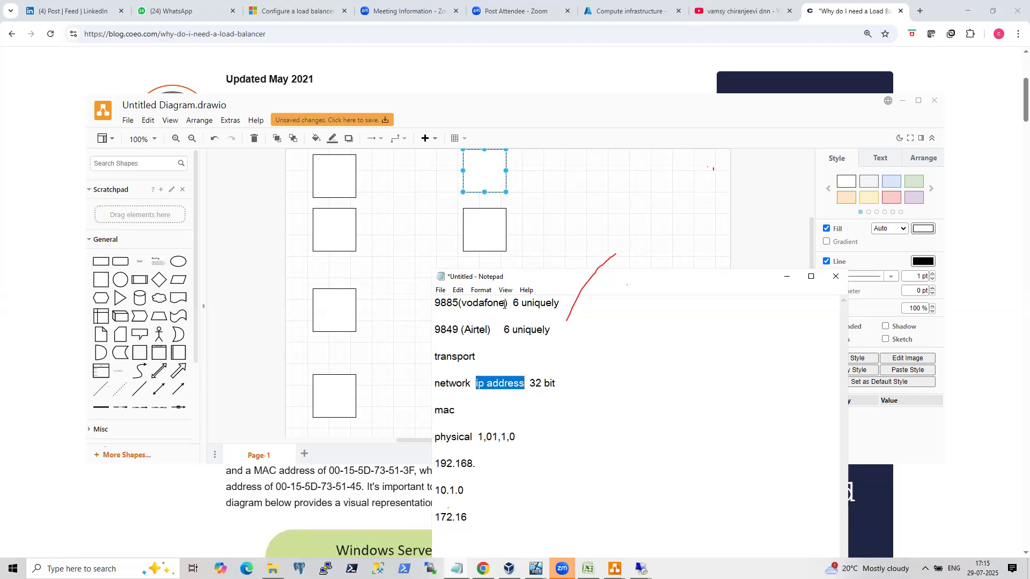
pyautogui.click(486, 468)
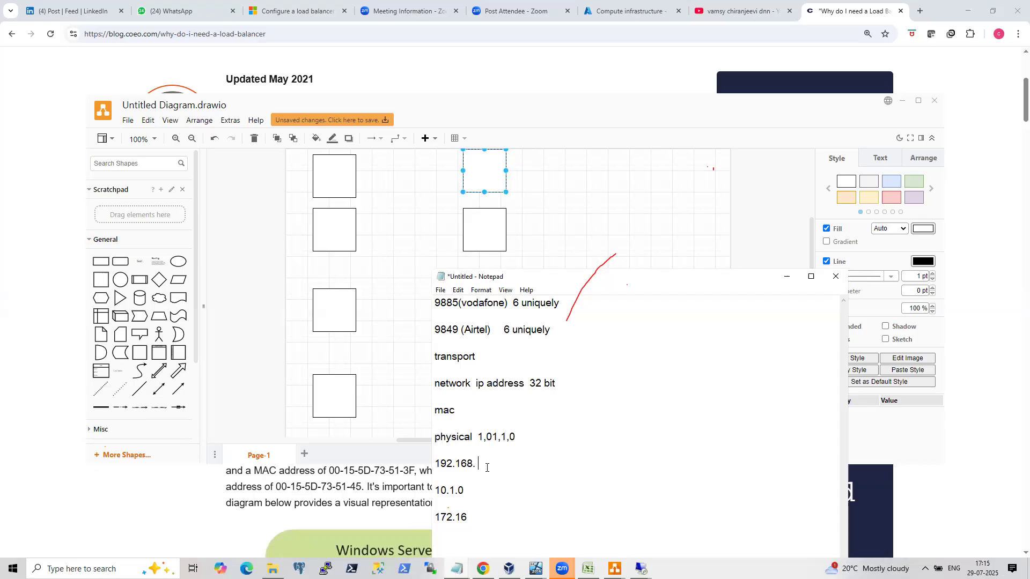
pyautogui.click(509, 303)
pyautogui.moveTo(518, 303); pyautogui.dragTo(559, 303)
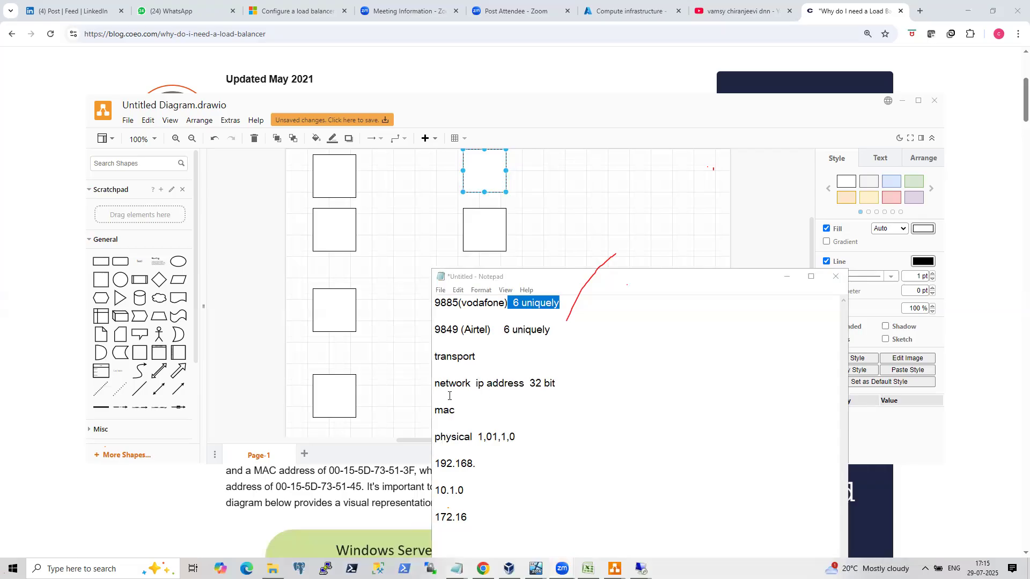
# Append '48 bit address' to the mac line.
pyautogui.click(474, 406)
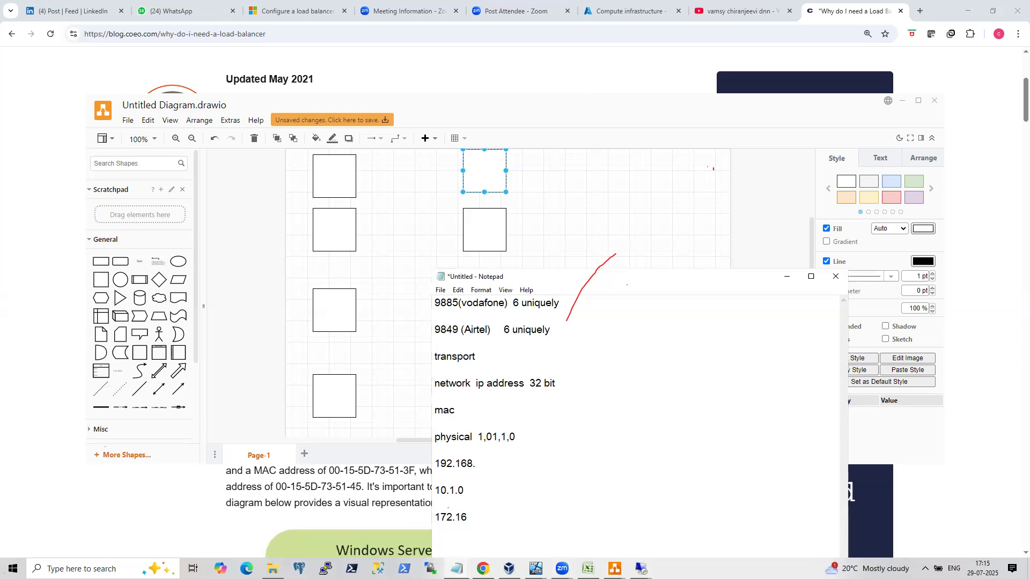
pyautogui.write('8 bit')
pyautogui.moveTo(496, 410); pyautogui.dragTo(461, 412)
pyautogui.click(499, 407)
pyautogui.write('address')
# Add 'unique' at the end of the mac line.
pyautogui.moveTo(542, 411); pyautogui.dragTo(434, 411)
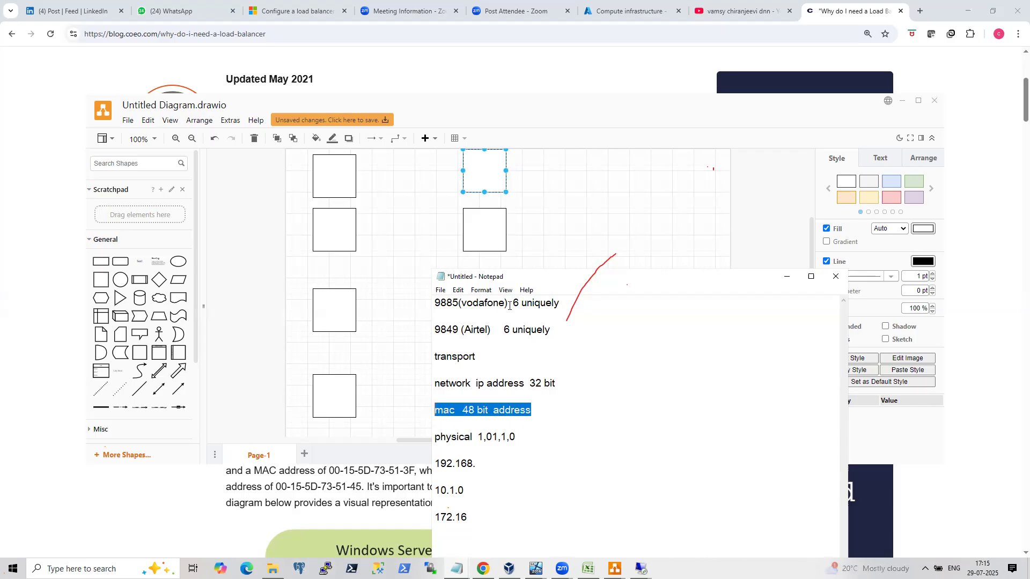
pyautogui.click(550, 409)
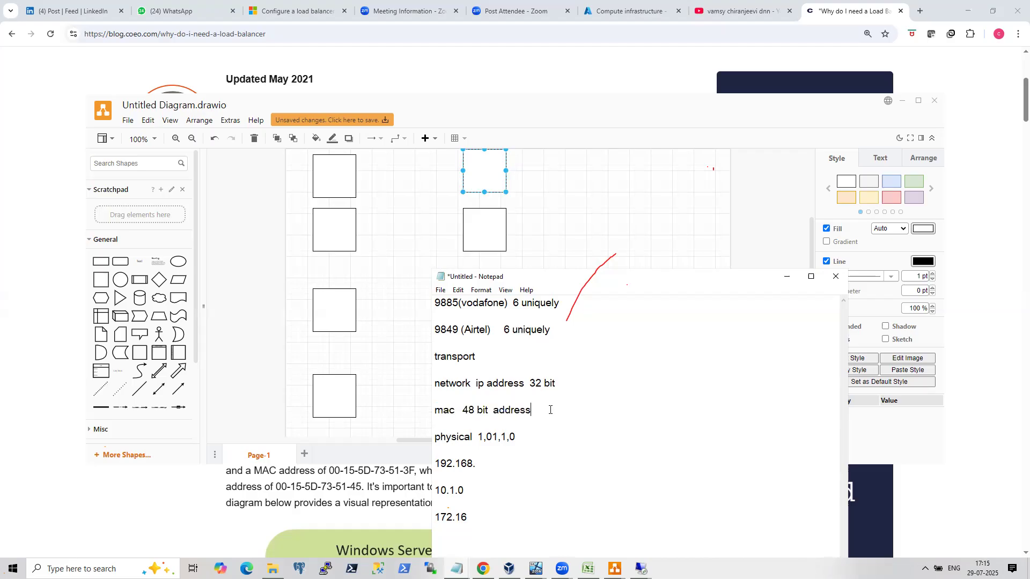
pyautogui.write('unique')
# Append 'port' to the transport line.
pyautogui.moveTo(560, 383); pyautogui.dragTo(419, 377)
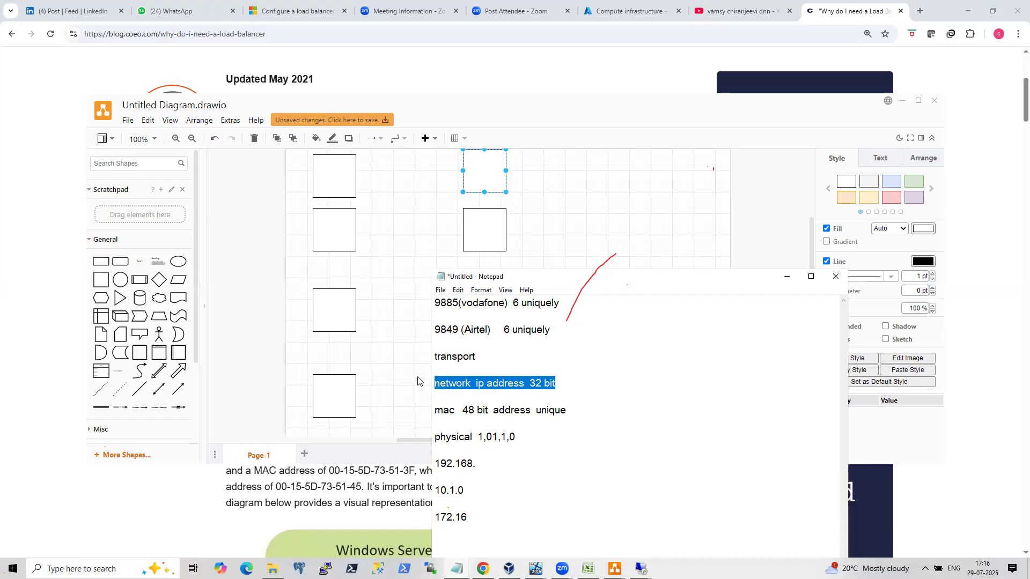
pyautogui.moveTo(568, 415); pyautogui.dragTo(425, 418)
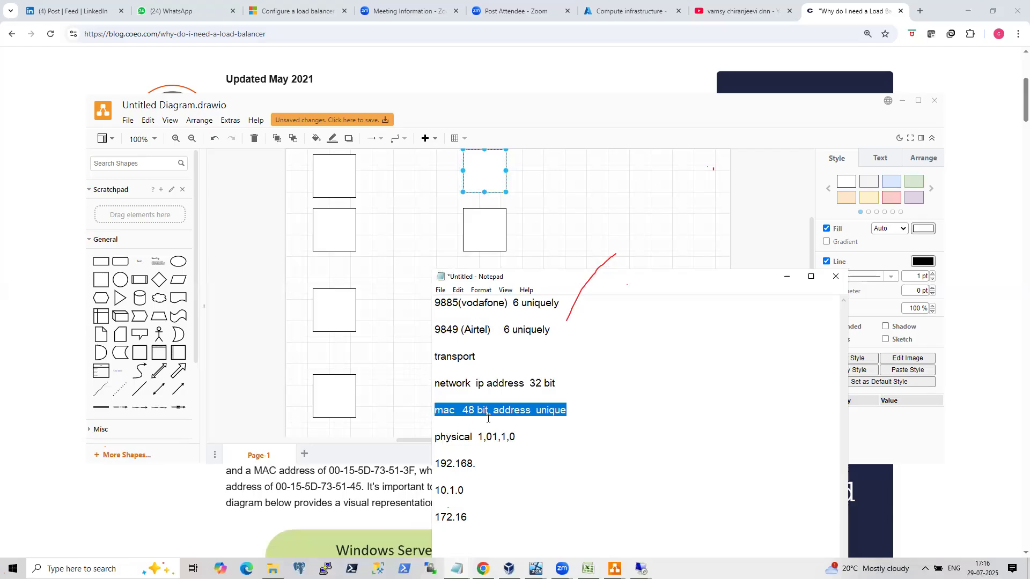
pyautogui.click(579, 410)
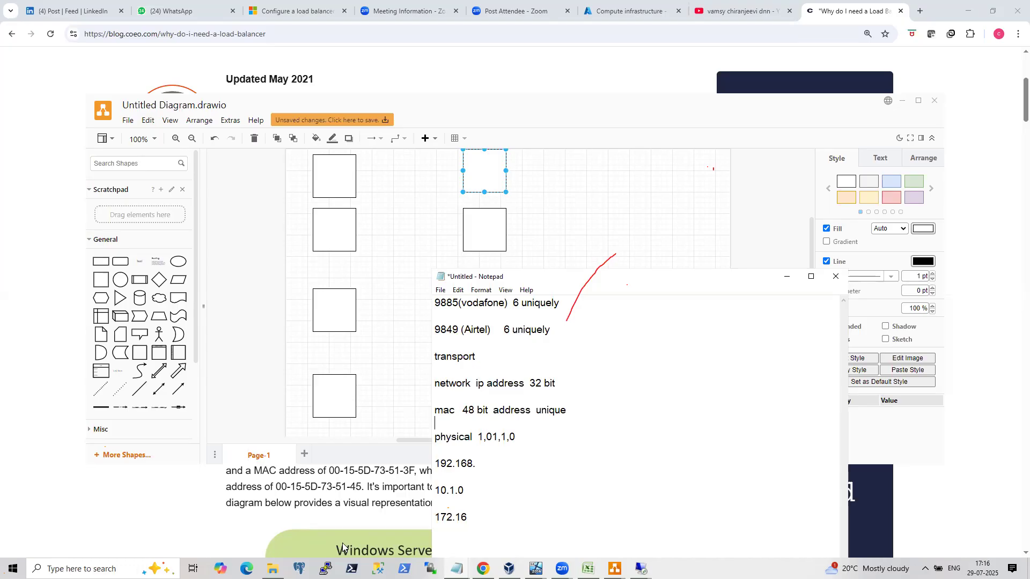
pyautogui.click(494, 354)
pyautogui.write('port')
# Add port numbers 1521, 5432 and 1433 on separate lines at the end of the notes.
pyautogui.moveTo(654, 279); pyautogui.dragTo(670, 130)
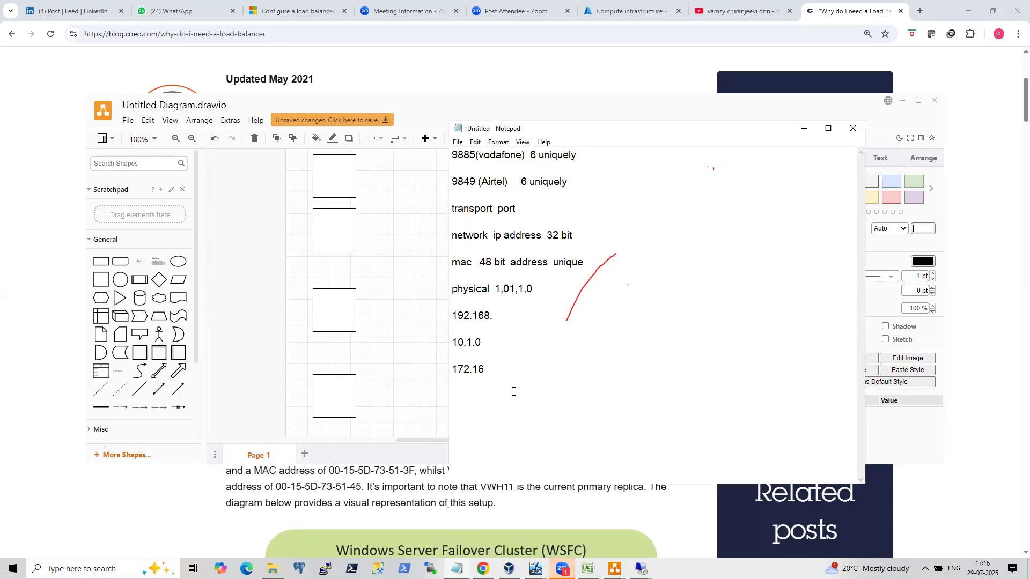
pyautogui.press('Return')
pyautogui.write('1521 ')
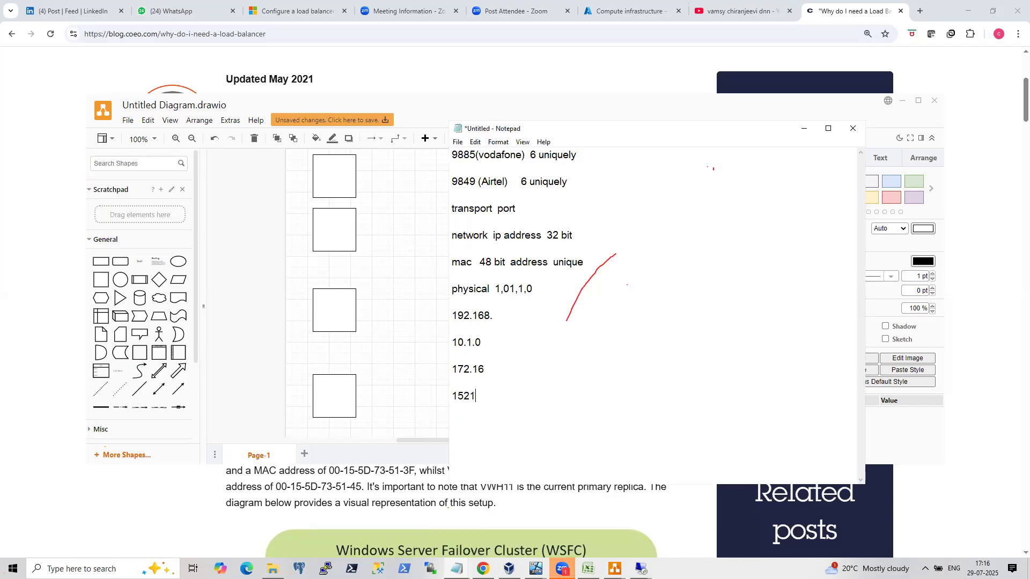
pyautogui.write('5432')
pyautogui.press('Return')
pyautogui.write('1433')
pyautogui.press('BackSpace')
pyautogui.press('BackSpace')
pyautogui.press('BackSpace')
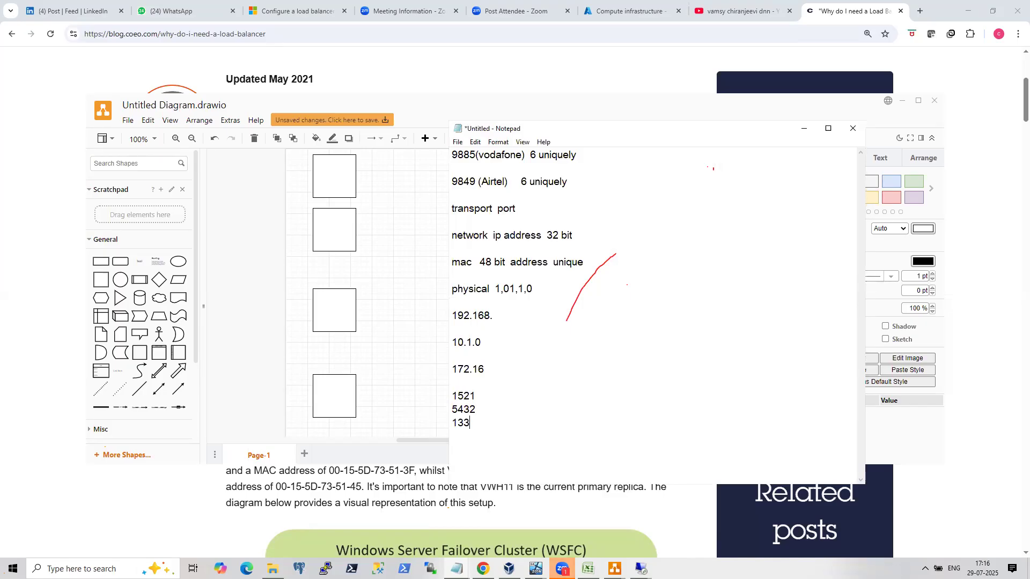
pyautogui.write('433')
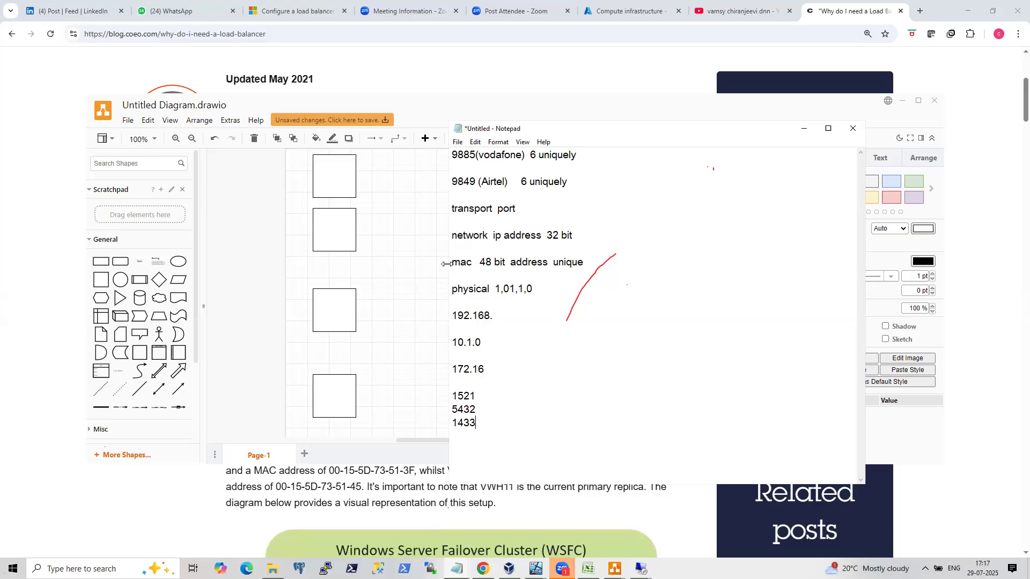
# Highlight the network, transport and physical lines in the notes.
pyautogui.moveTo(463, 234); pyautogui.dragTo(515, 226)
pyautogui.moveTo(516, 209); pyautogui.dragTo(496, 208)
pyautogui.click(334, 174)
pyautogui.moveTo(452, 209); pyautogui.dragTo(467, 235)
pyautogui.moveTo(452, 290); pyautogui.dragTo(533, 289)
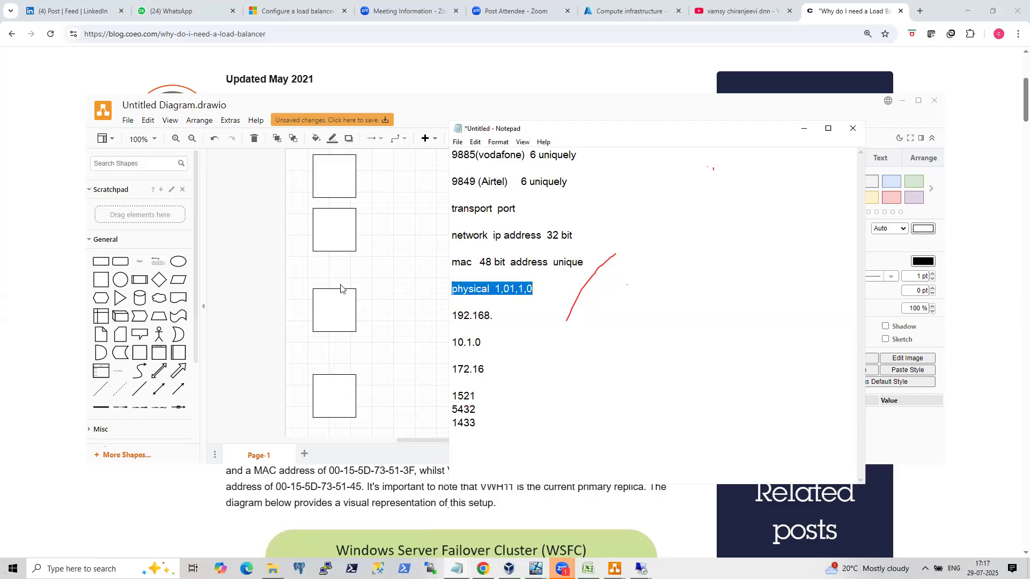
# Minimize Notepad and select each of the four left-column boxes in the diagram in turn.
pyautogui.click(803, 129)
pyautogui.click(322, 177)
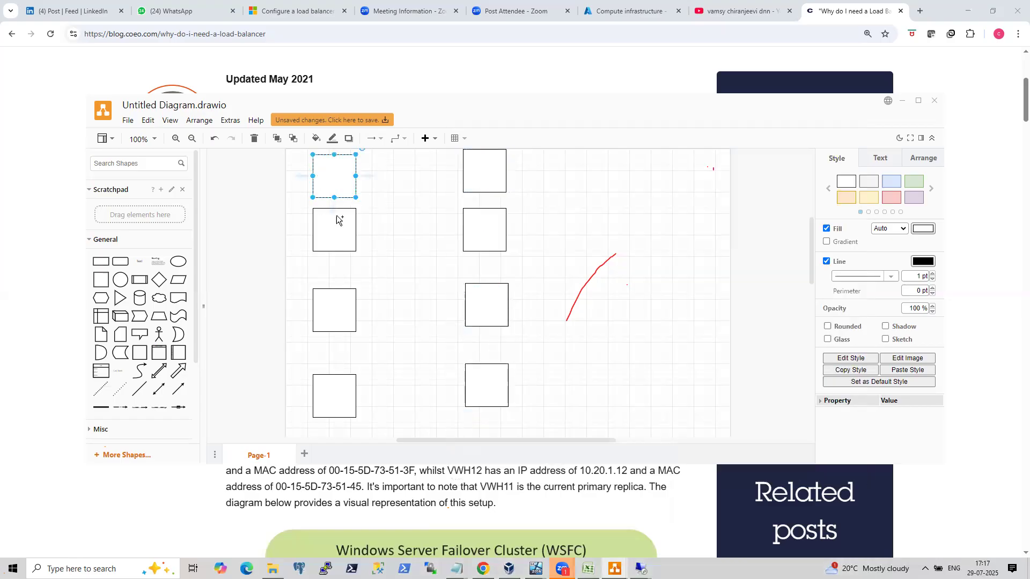
pyautogui.click(337, 226)
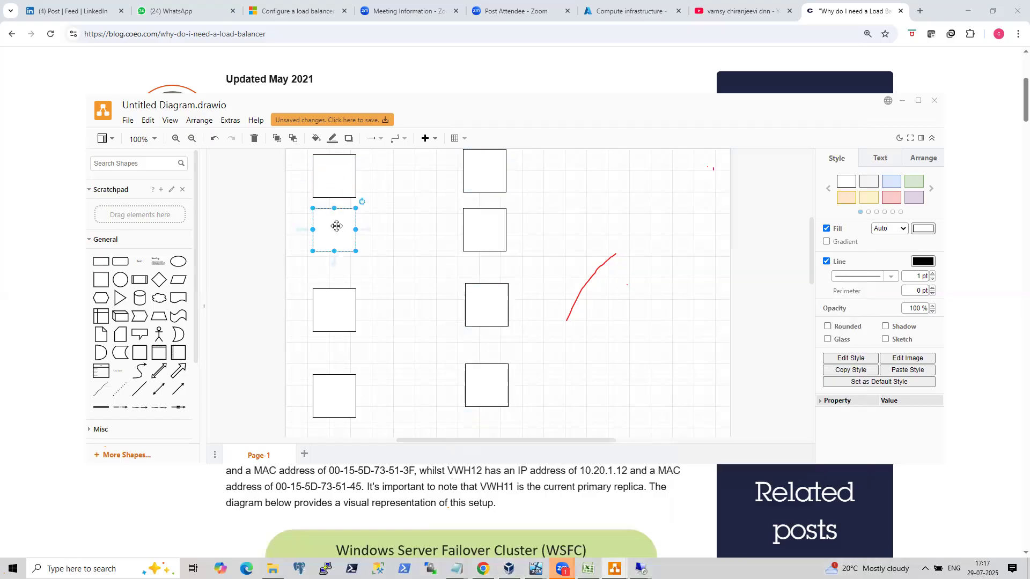
pyautogui.click(335, 306)
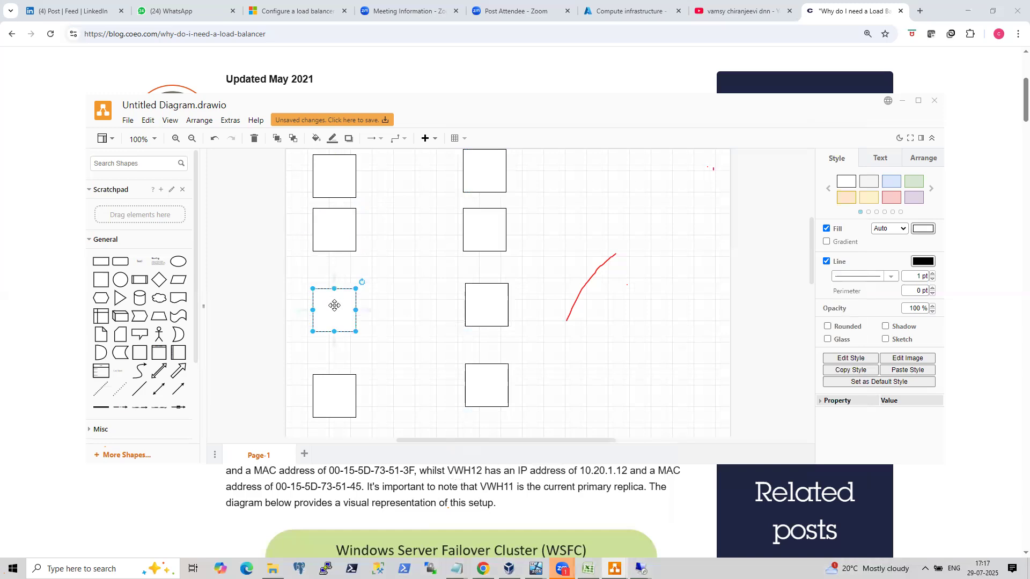
pyautogui.click(333, 383)
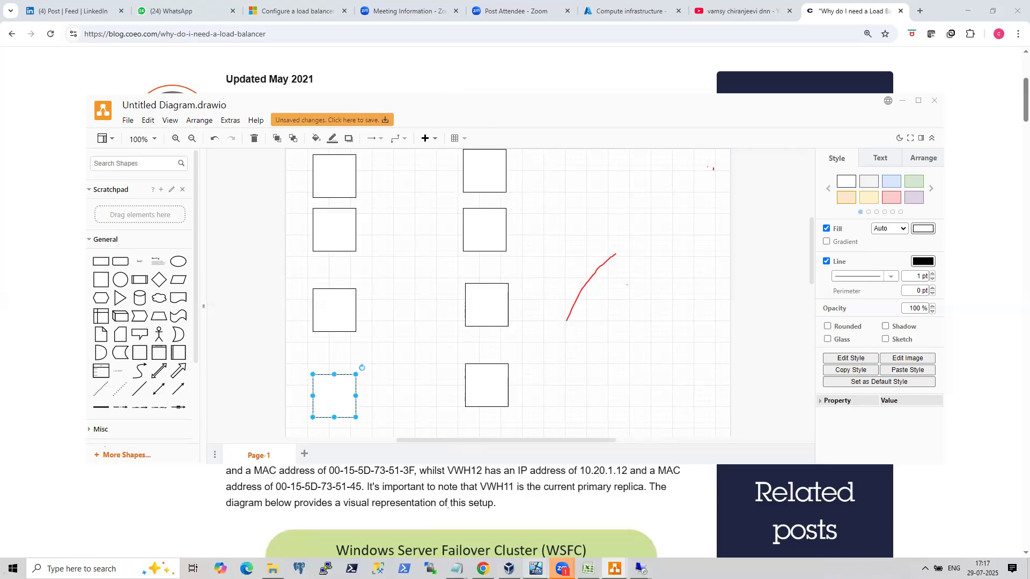
# Bring the load balancer blog article to the front.
pyautogui.moveTo(640, 569)
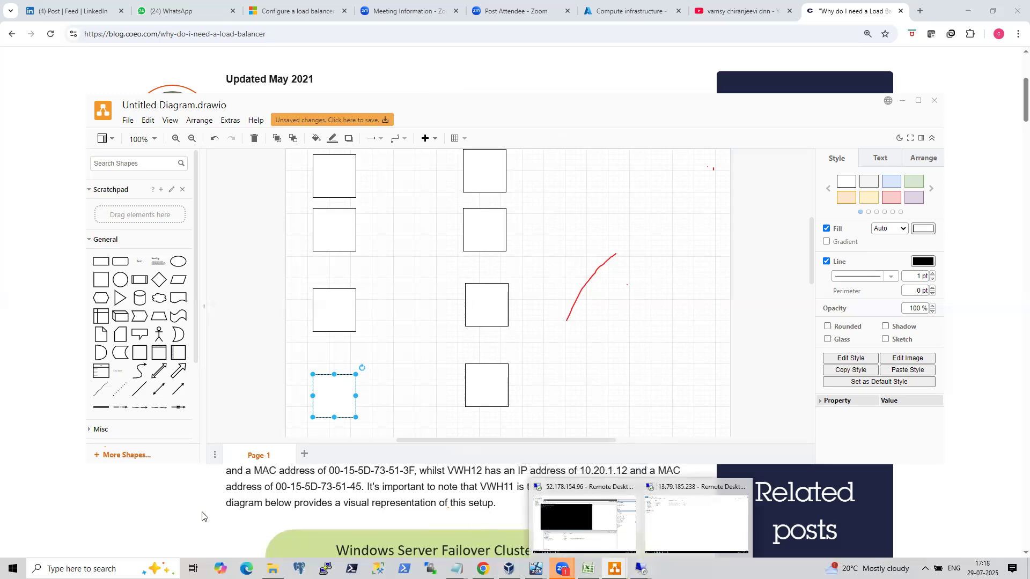
pyautogui.click(174, 512)
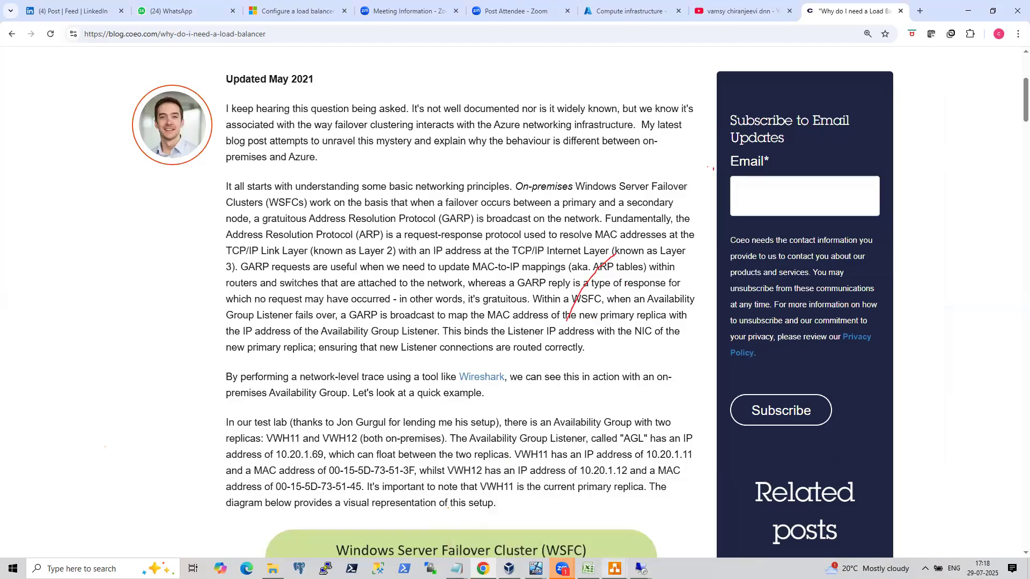
# Bring up the draw.io diagram and nudge the second left-column box slightly downward.
pyautogui.moveTo(535, 568)
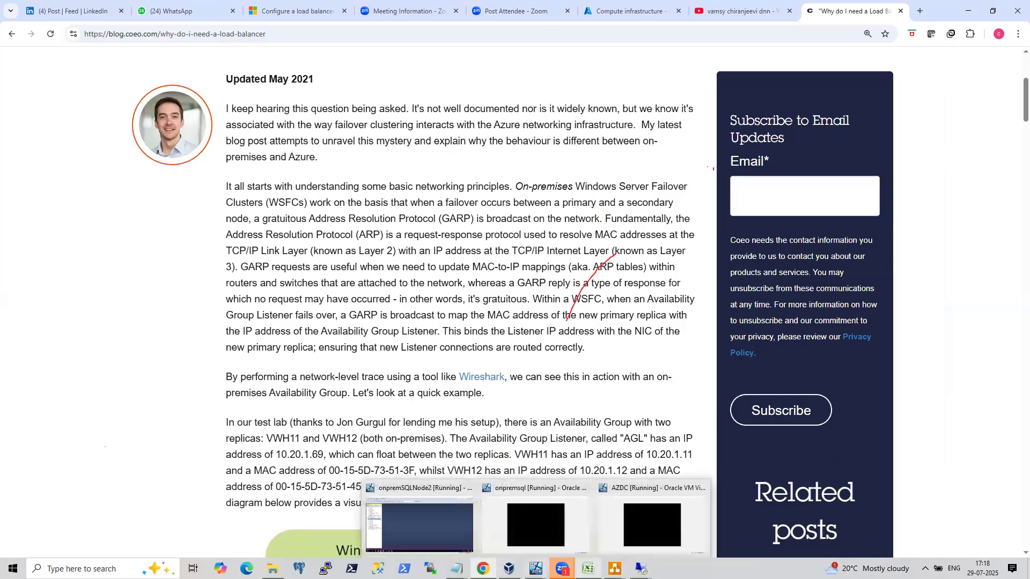
pyautogui.moveTo(615, 568)
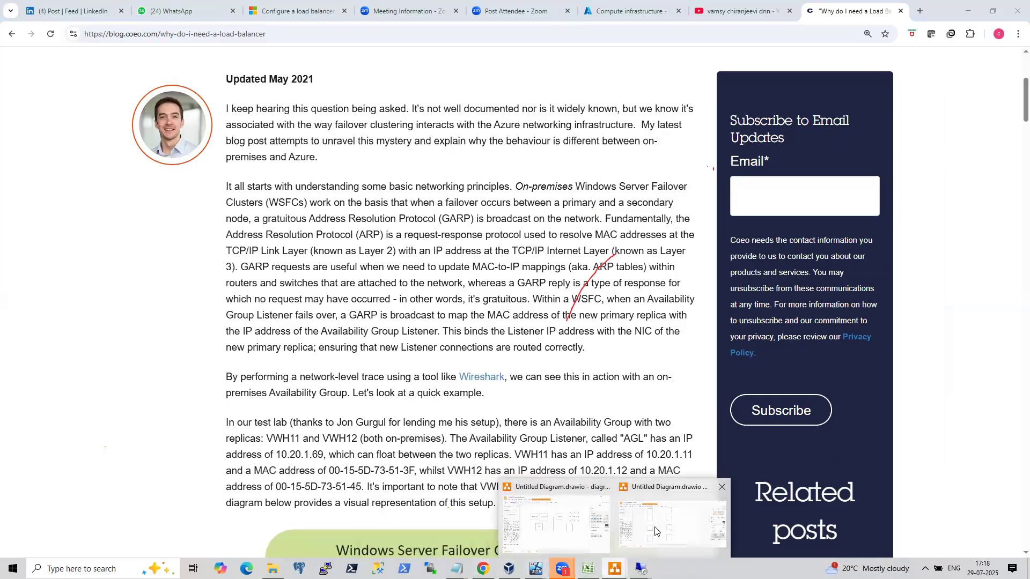
pyautogui.click(655, 531)
pyautogui.click(337, 179)
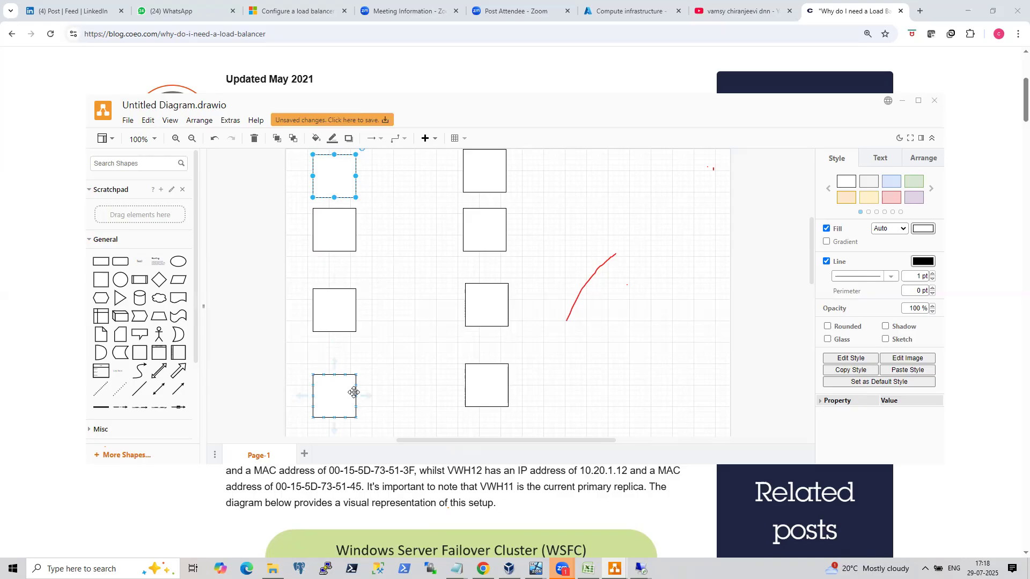
pyautogui.moveTo(332, 235)
pyautogui.mouseDown()
pyautogui.moveTo(330, 250)
pyautogui.moveTo(344, 246)
pyautogui.moveTo(335, 244)
pyautogui.mouseUp()
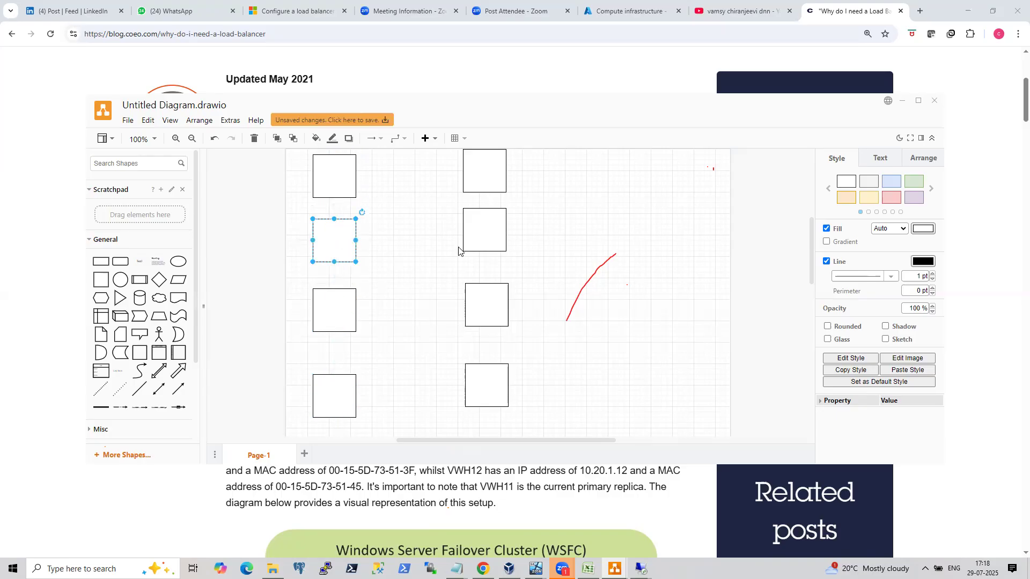
pyautogui.hotkey('alt', 'Tab')
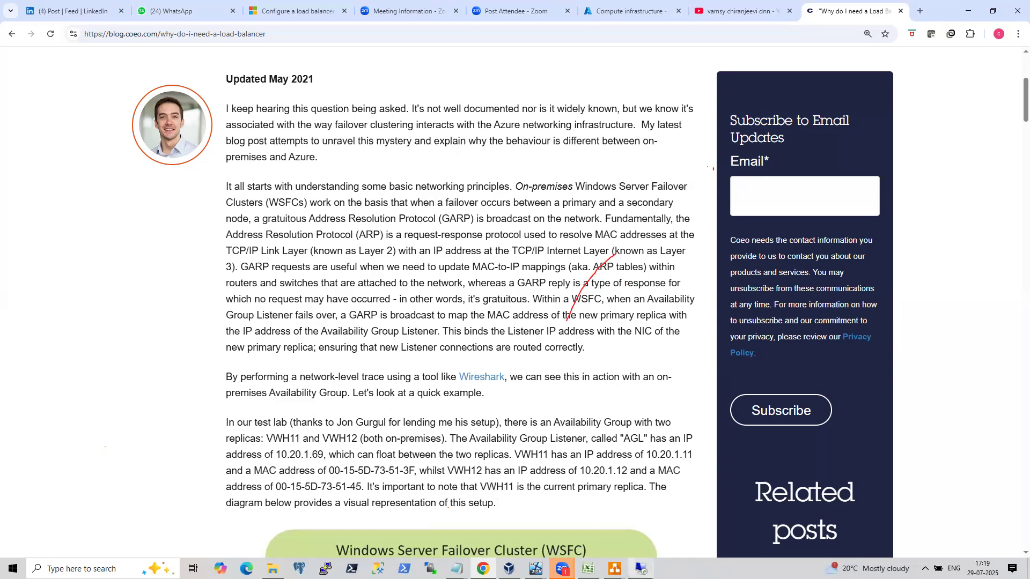
# Open the frontend IP configuration FEIP of the 'test' load balancer in the Azure portal.
pyautogui.moveTo(641, 569)
pyautogui.click(685, 537)
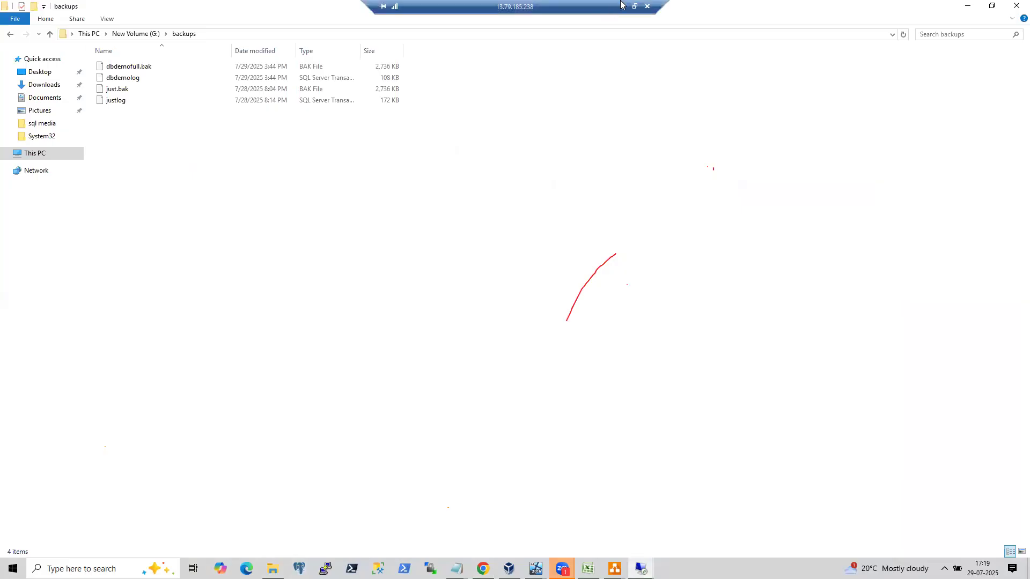
pyautogui.click(623, 5)
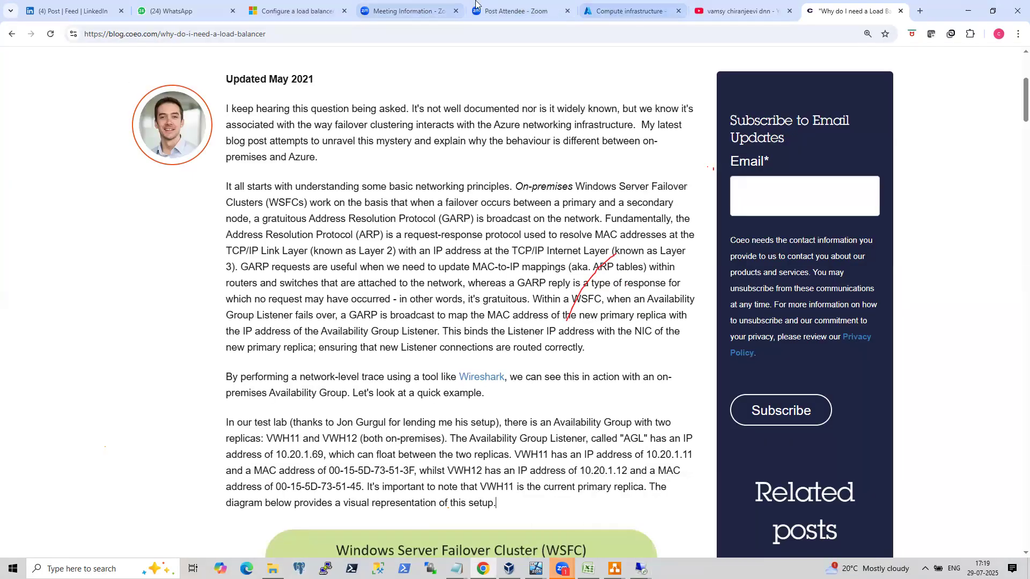
pyautogui.click(622, 10)
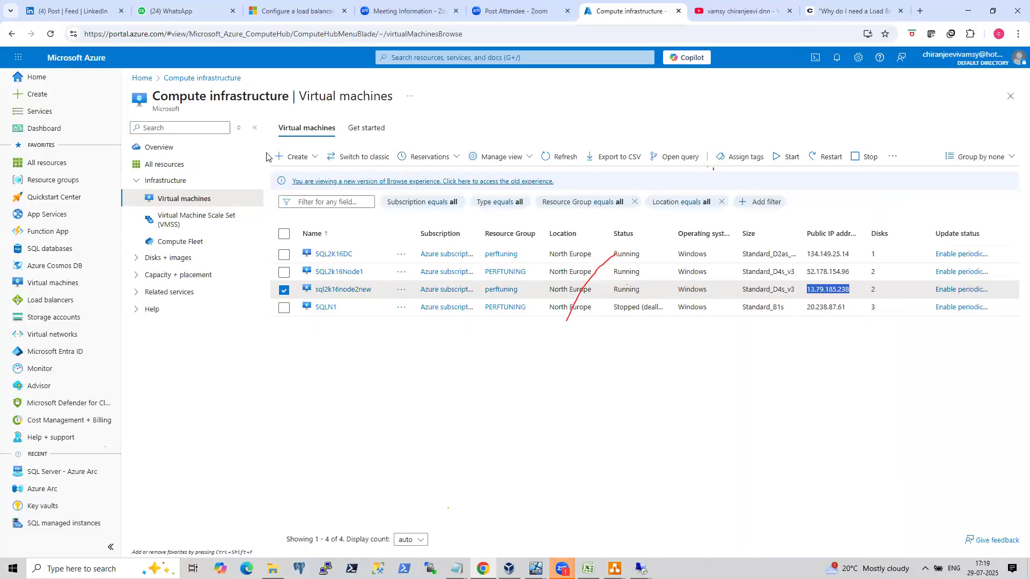
pyautogui.hotkey('g', '/')
pyautogui.write('load')
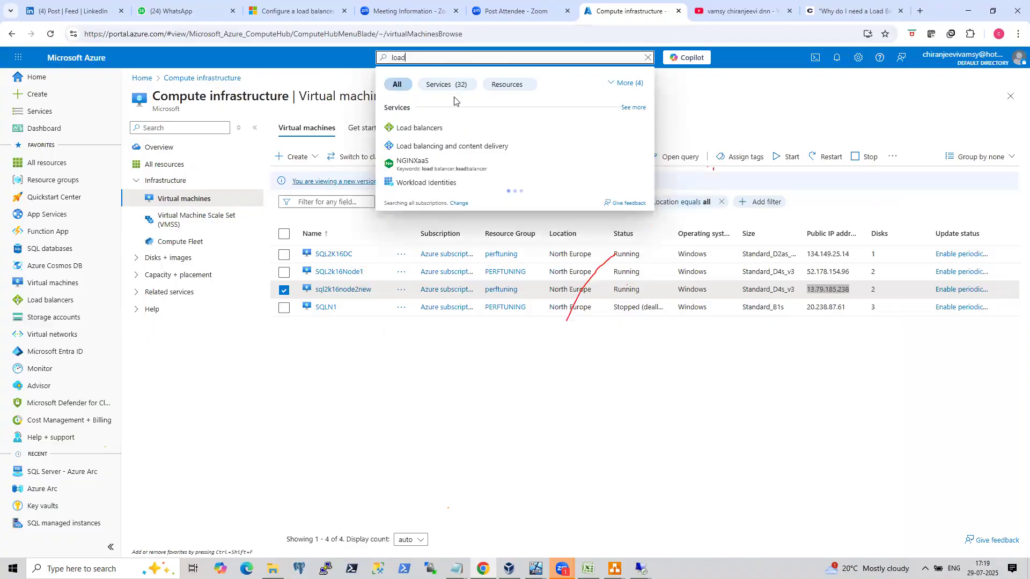
pyautogui.click(429, 128)
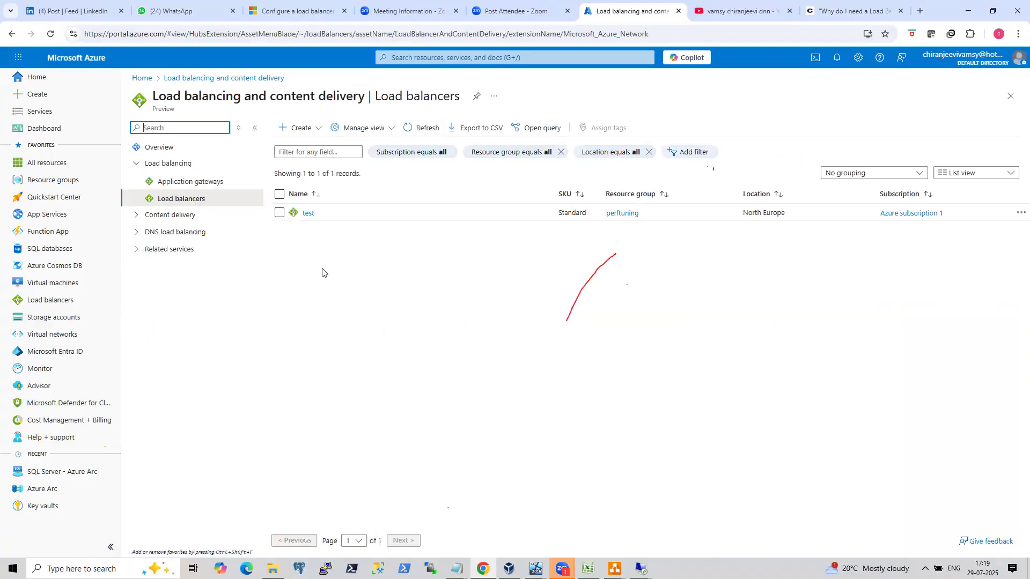
pyautogui.click(313, 217)
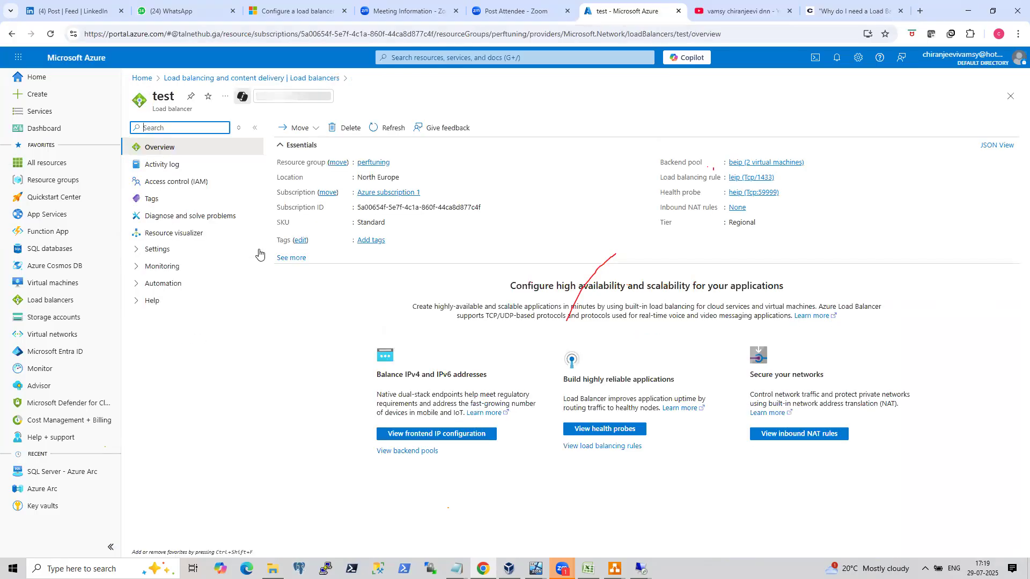
pyautogui.click(162, 251)
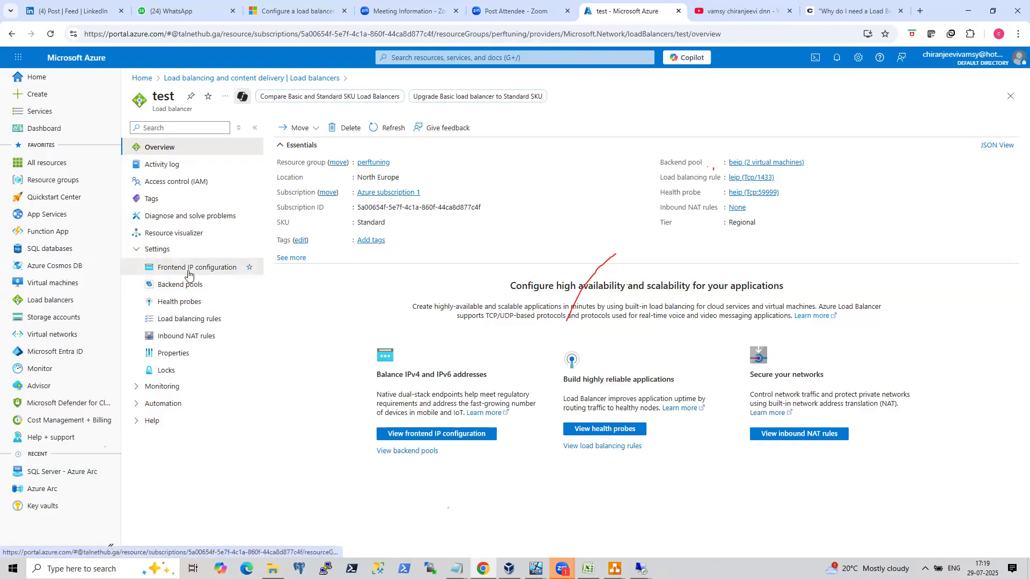
pyautogui.click(191, 269)
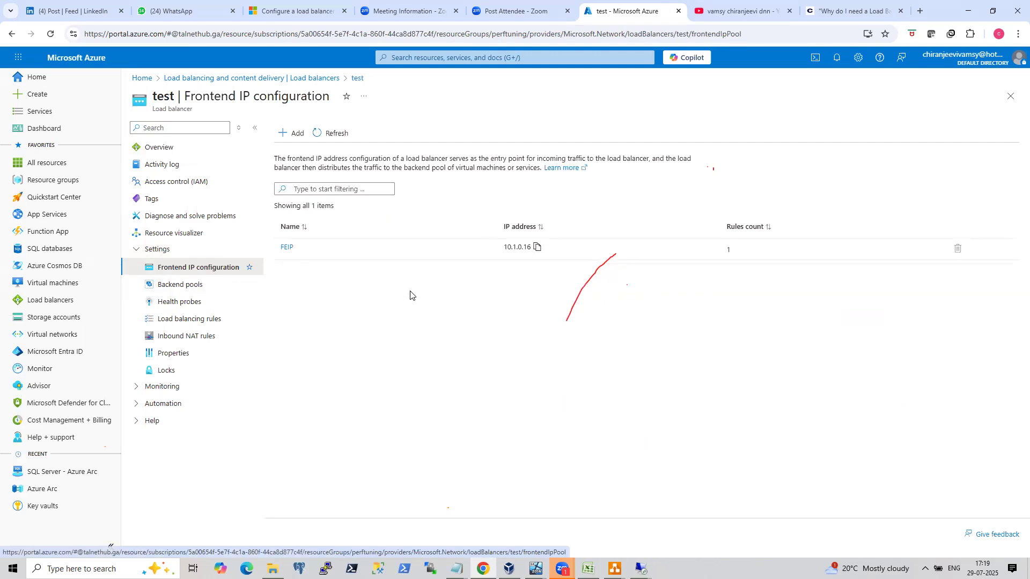
pyautogui.click(286, 247)
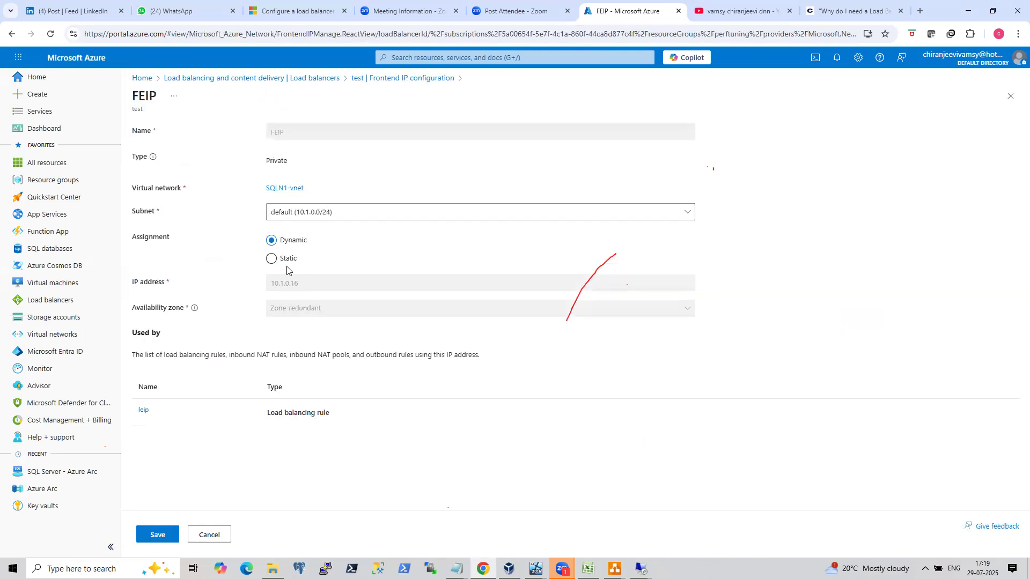
# Set FEIP's assignment to Static with IP address 10.1.0.35 and save it.
pyautogui.click(271, 263)
pyautogui.click(310, 284)
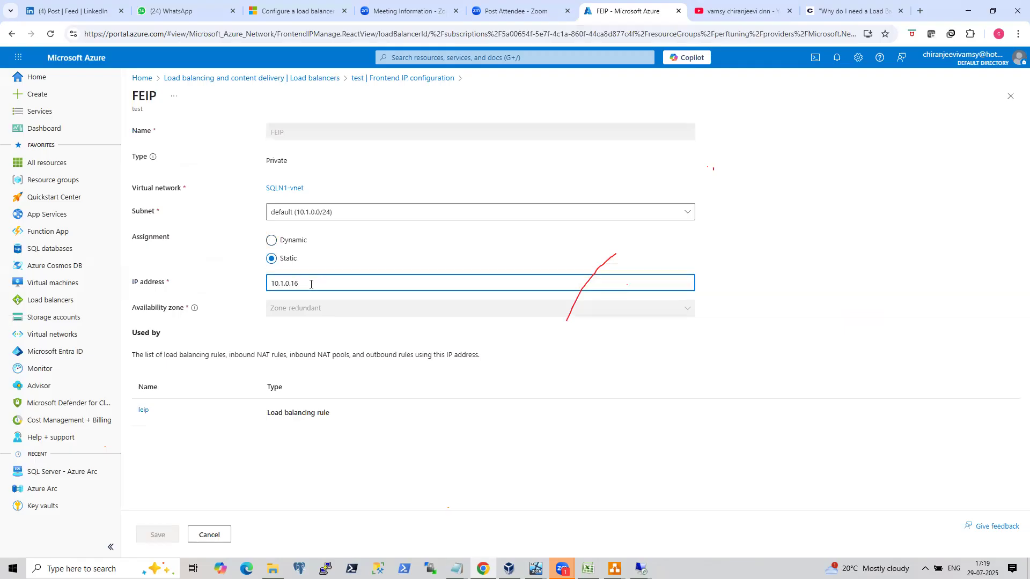
pyautogui.press('BackSpace')
pyautogui.press('BackSpace')
pyautogui.write('35')
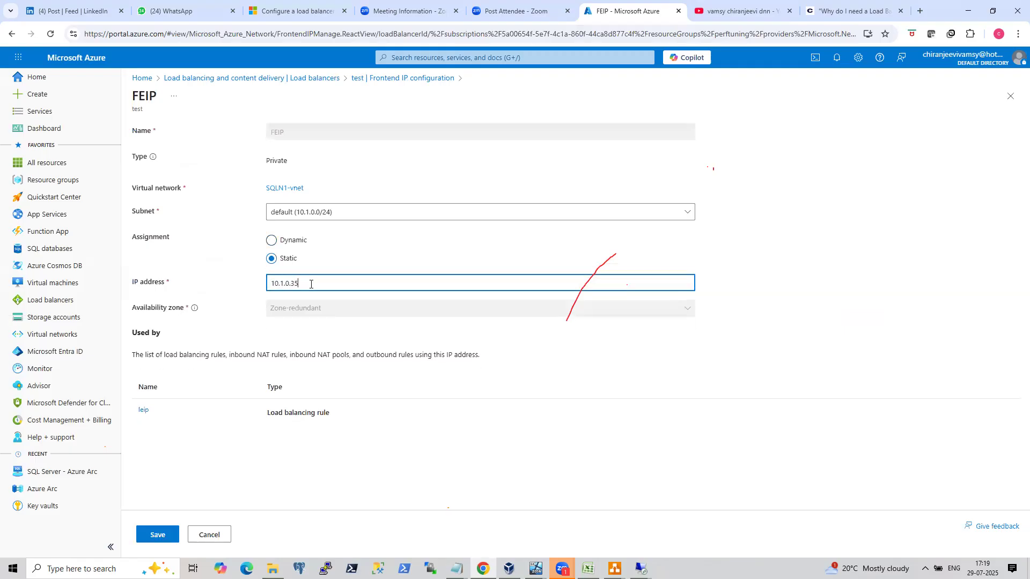
pyautogui.click(156, 534)
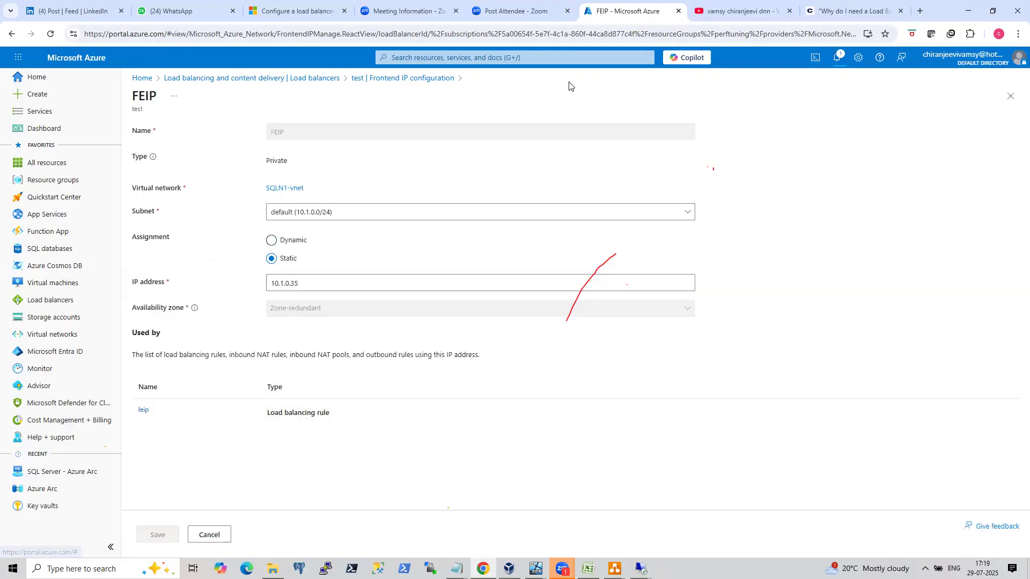
# Copy the PowerShell cluster-parameter script from the Microsoft load balancer documentation article.
pyautogui.click(299, 16)
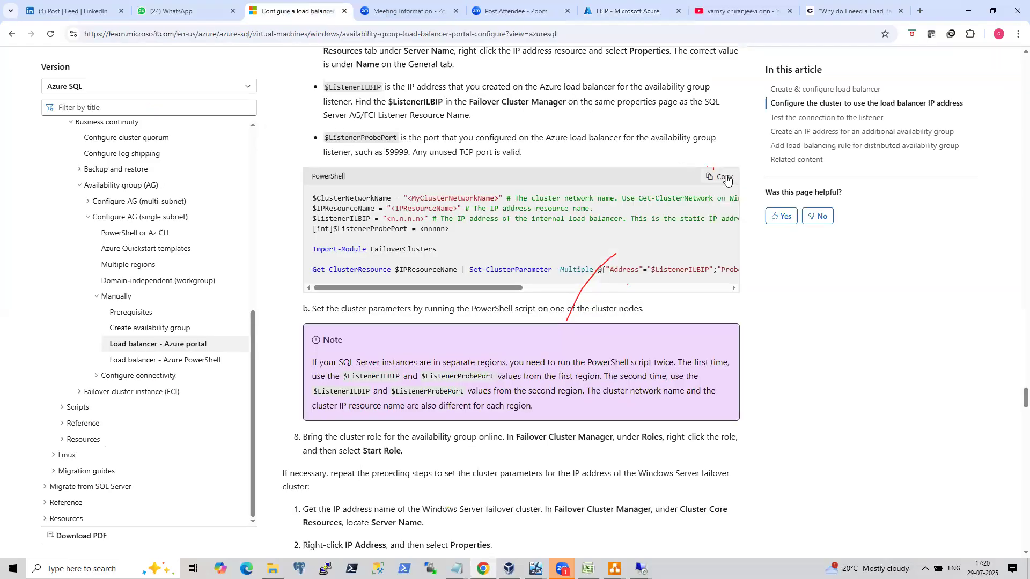
pyautogui.click(721, 175)
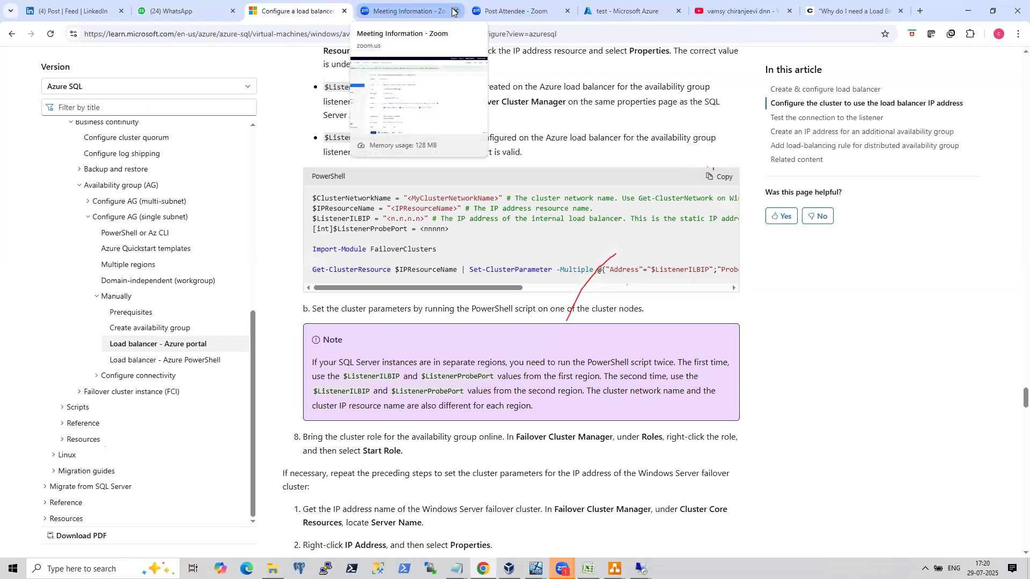
pyautogui.click(850, 10)
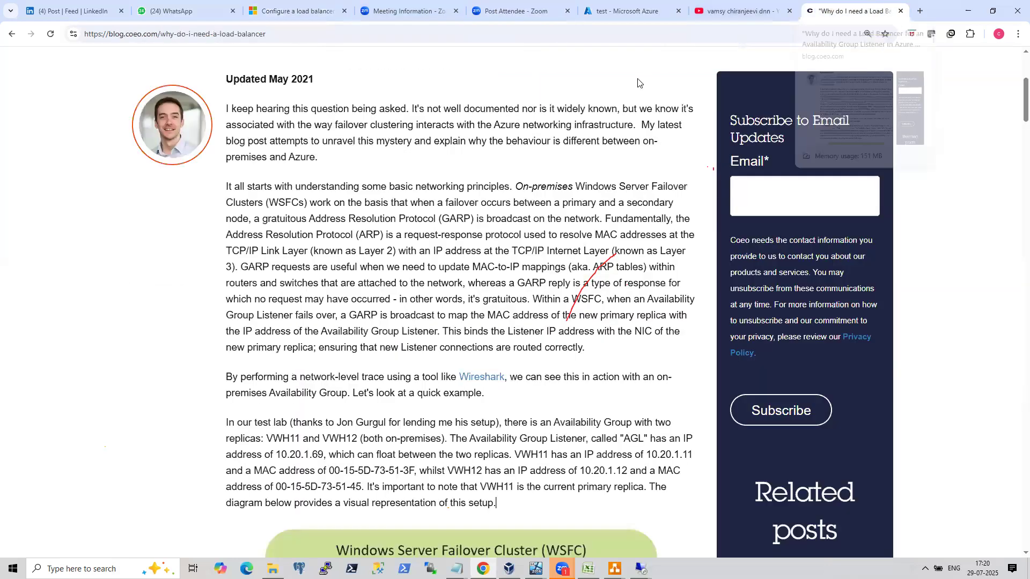
pyautogui.click(518, 10)
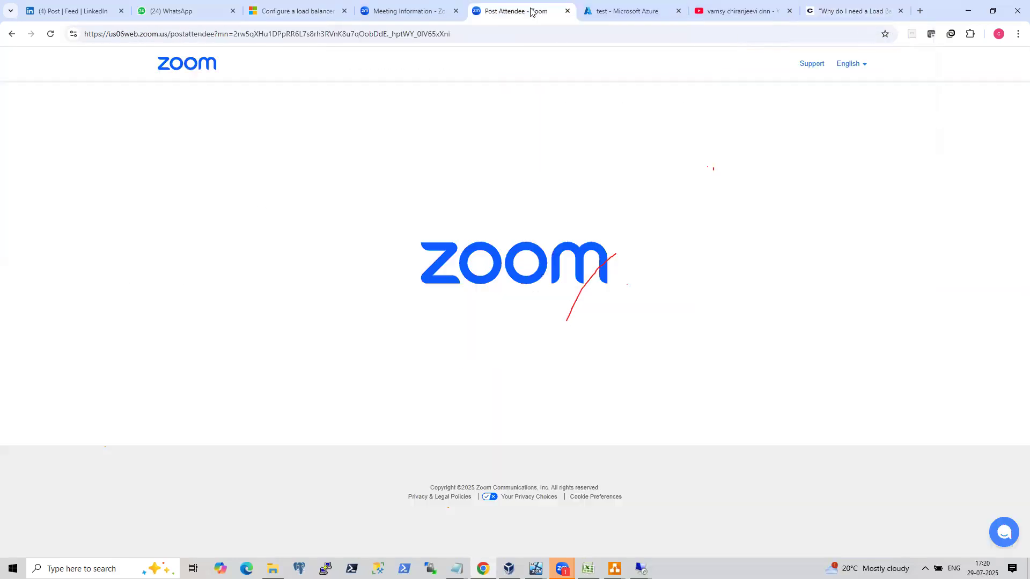
pyautogui.moveTo(561, 569)
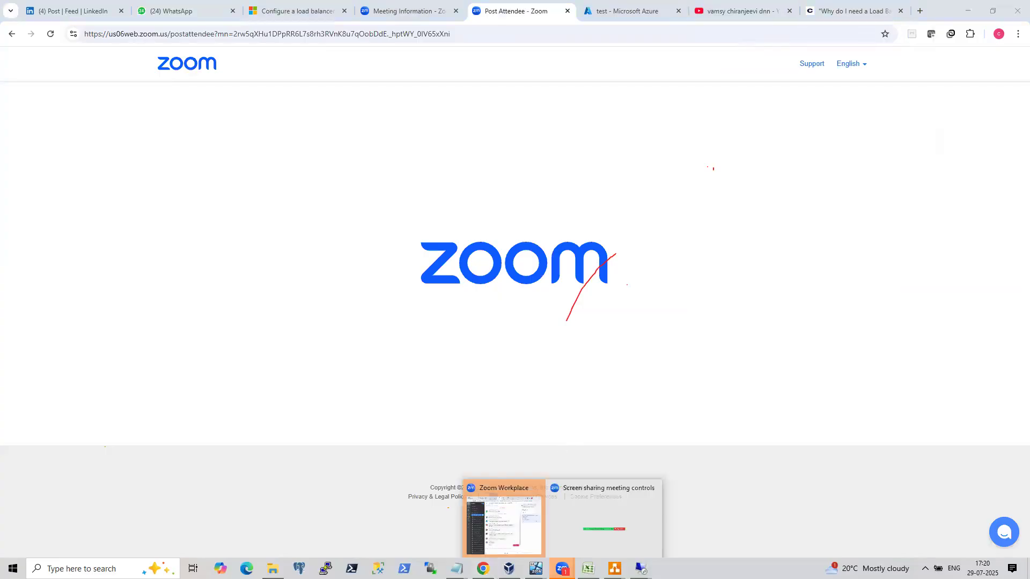
pyautogui.click(526, 529)
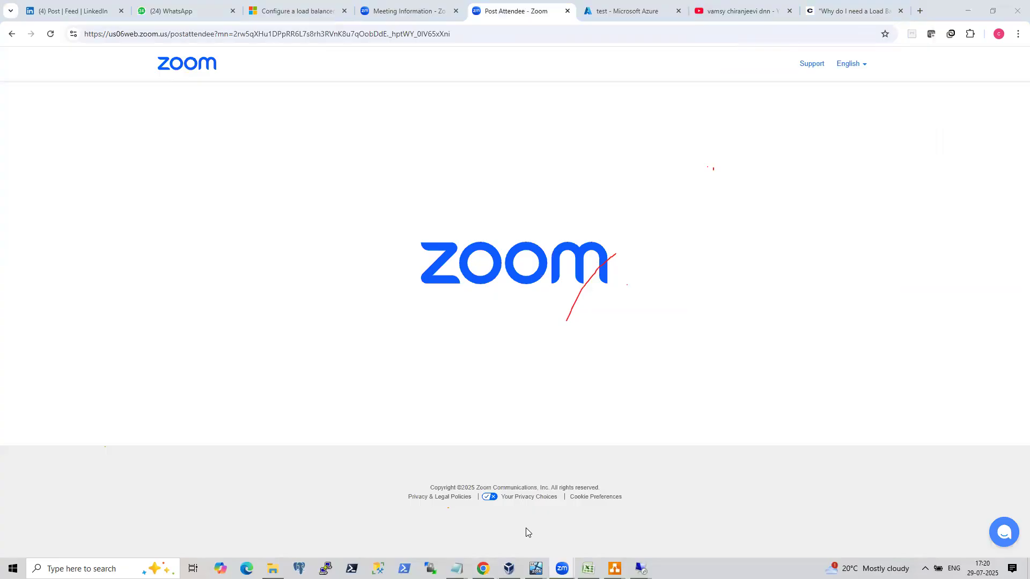
pyautogui.click(190, 15)
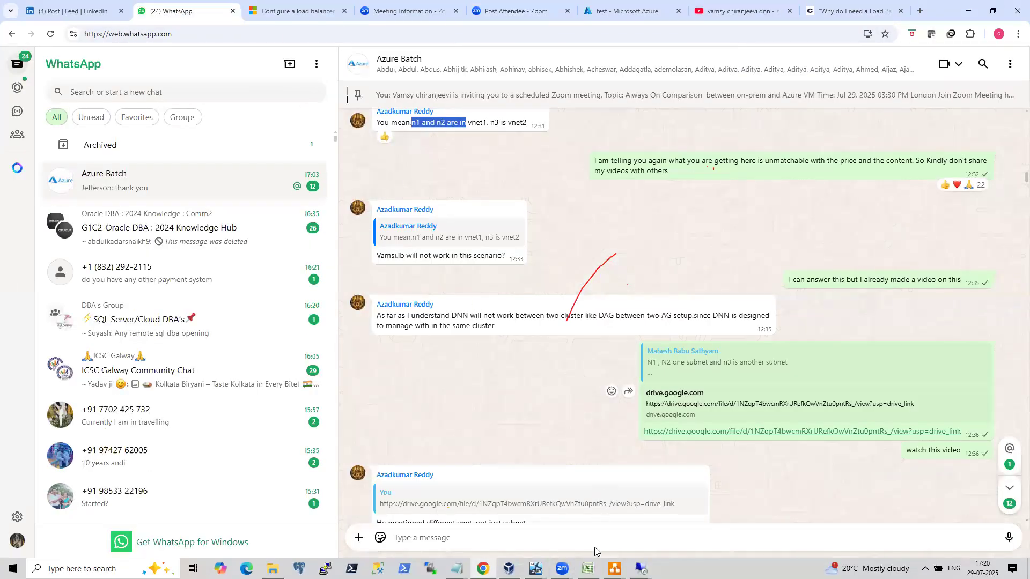
pyautogui.click(641, 568)
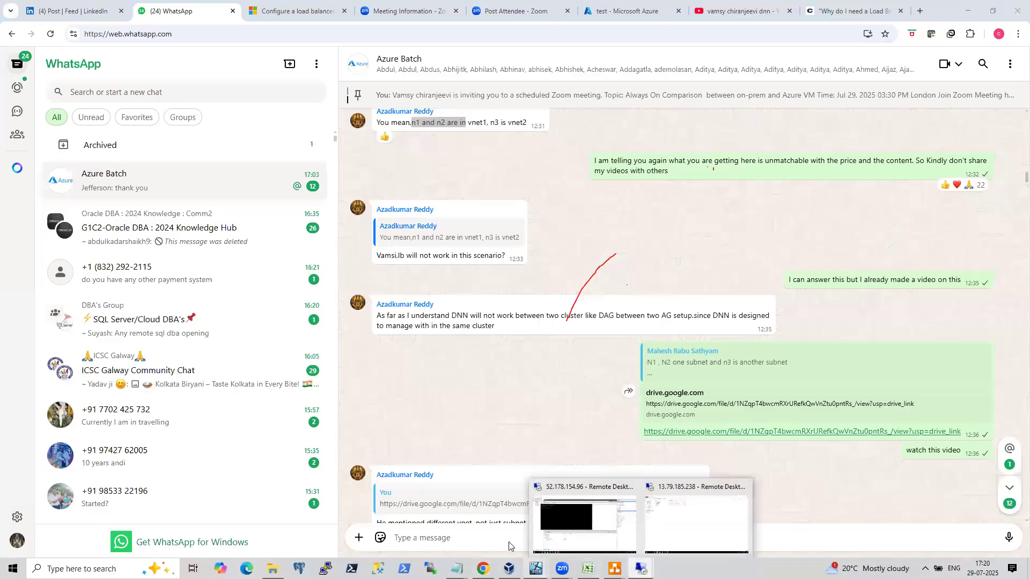
pyautogui.click(541, 7)
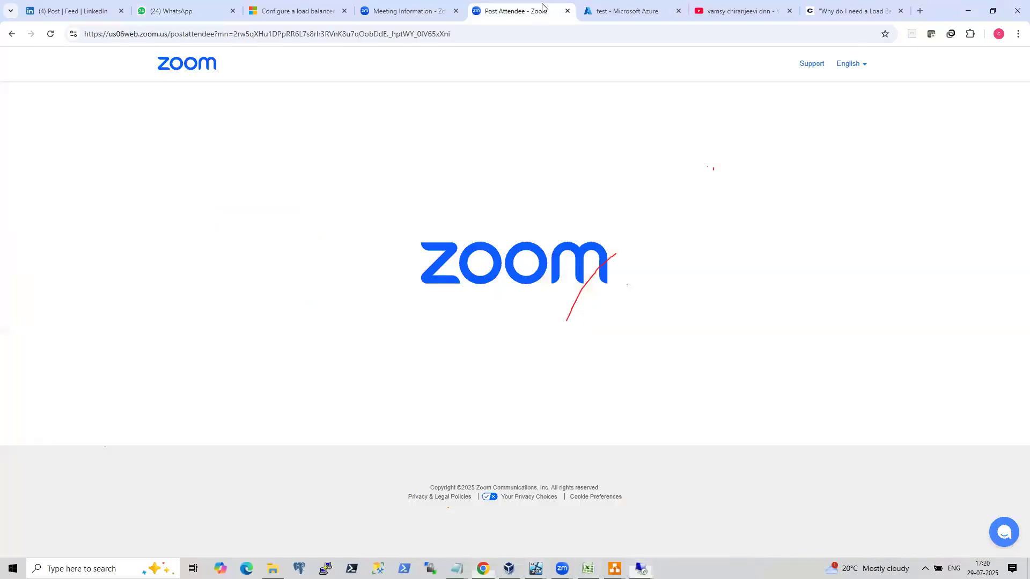
# Open the Azure portal notifications for the load balancer deployment.
pyautogui.click(638, 11)
pyautogui.click(837, 59)
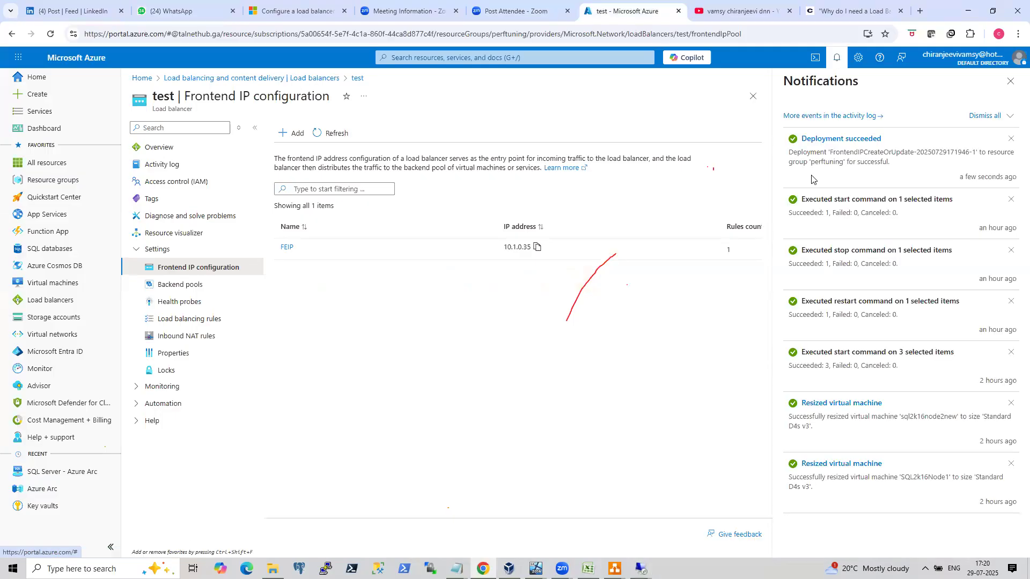
# Launch PowerShell ISE as administrator in the remote desktop session and open a new script.
pyautogui.moveTo(641, 568)
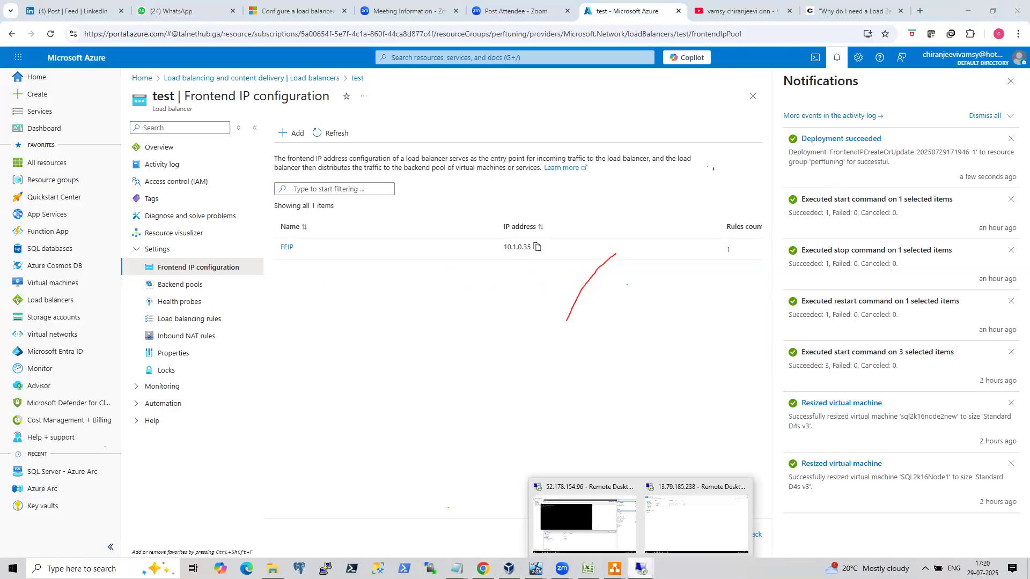
pyautogui.click(696, 523)
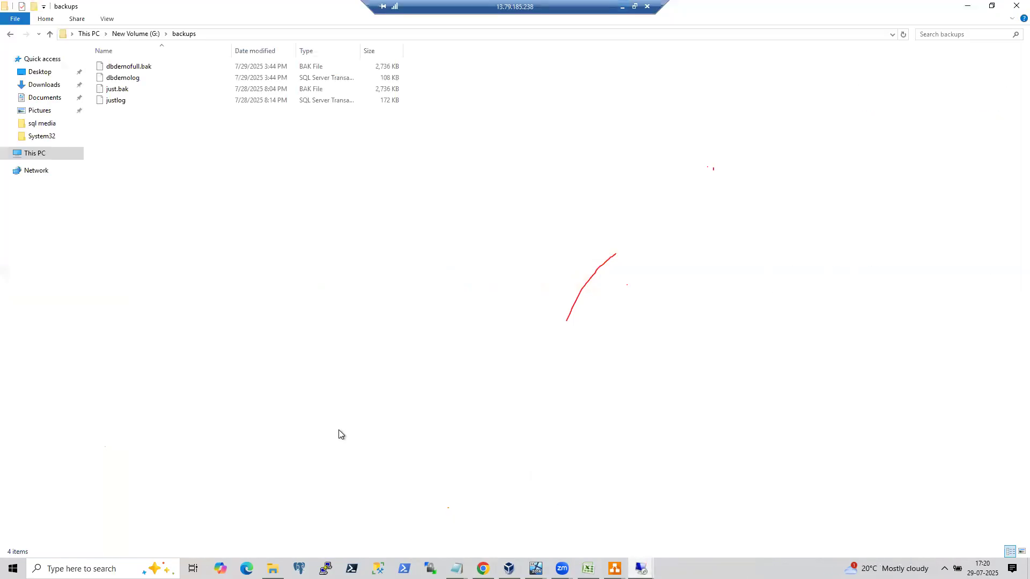
pyautogui.click(12, 568)
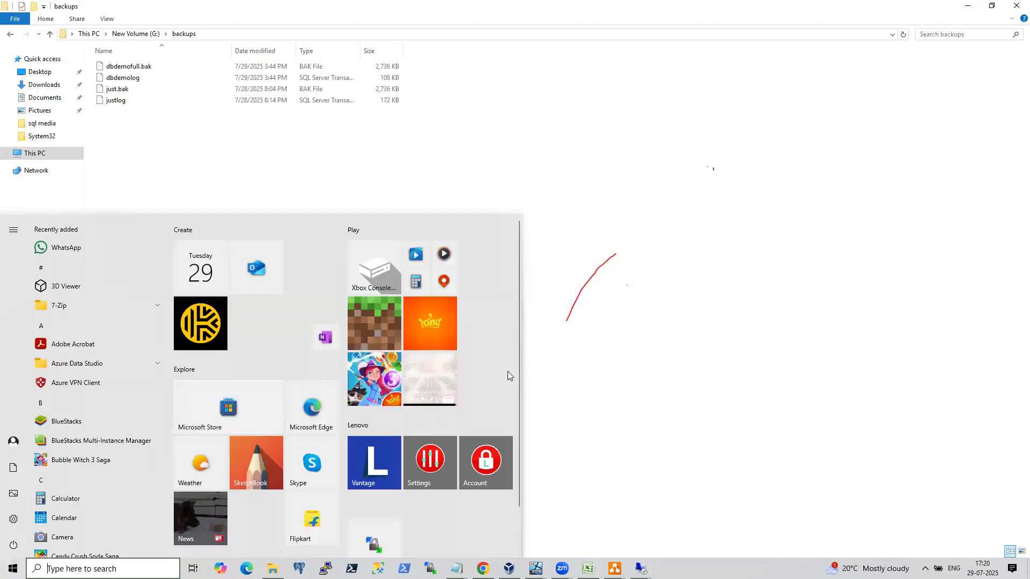
pyautogui.click(603, 357)
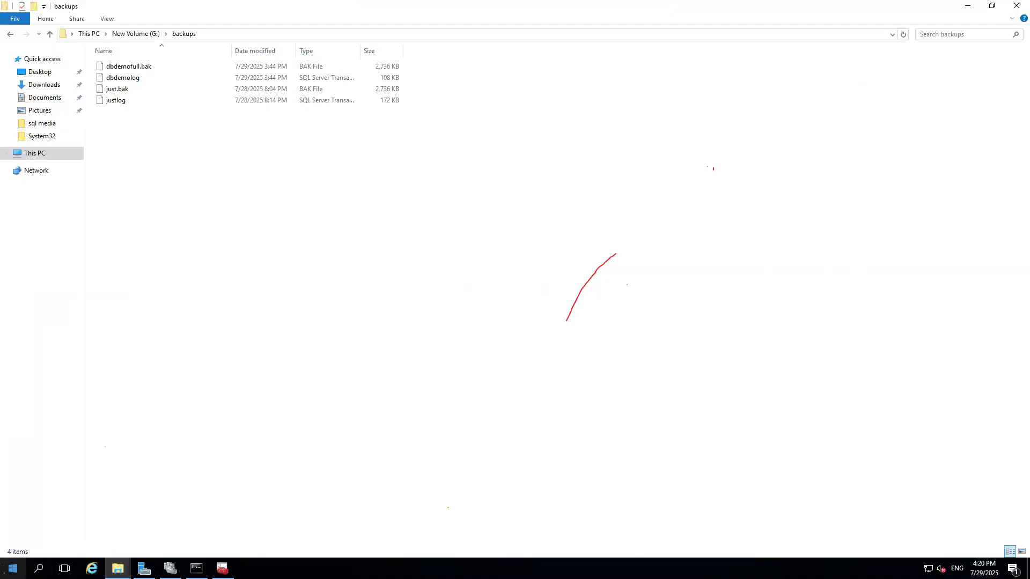
pyautogui.click(12, 568)
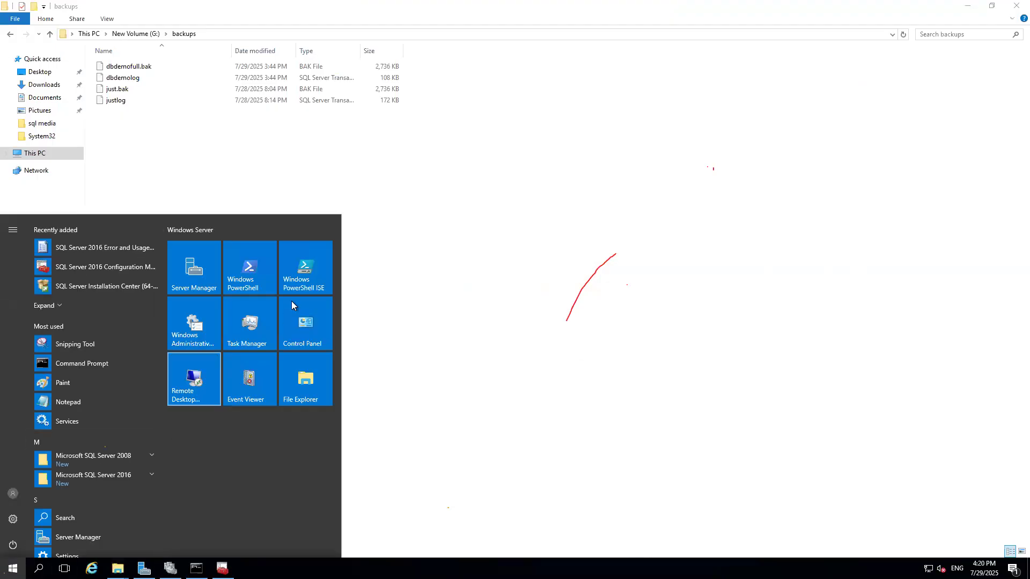
pyautogui.rightClick(305, 275)
pyautogui.moveTo(382, 321)
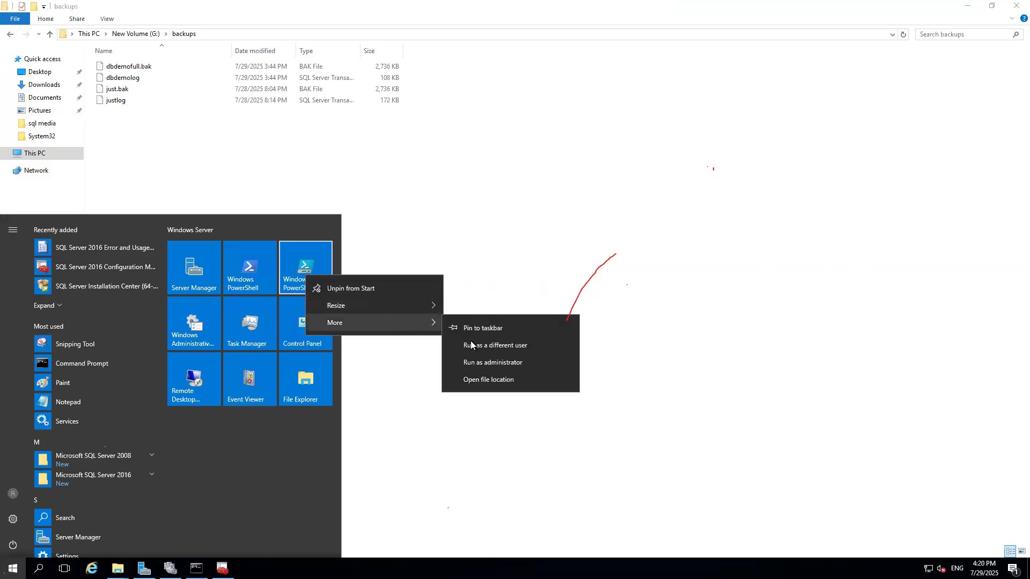
pyautogui.click(497, 361)
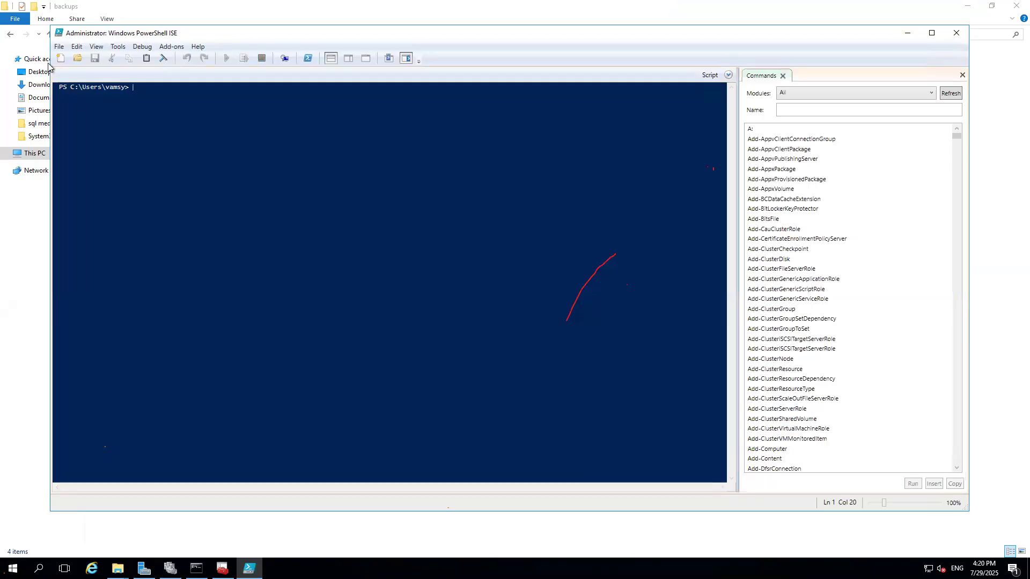
pyautogui.click(59, 46)
pyautogui.click(69, 64)
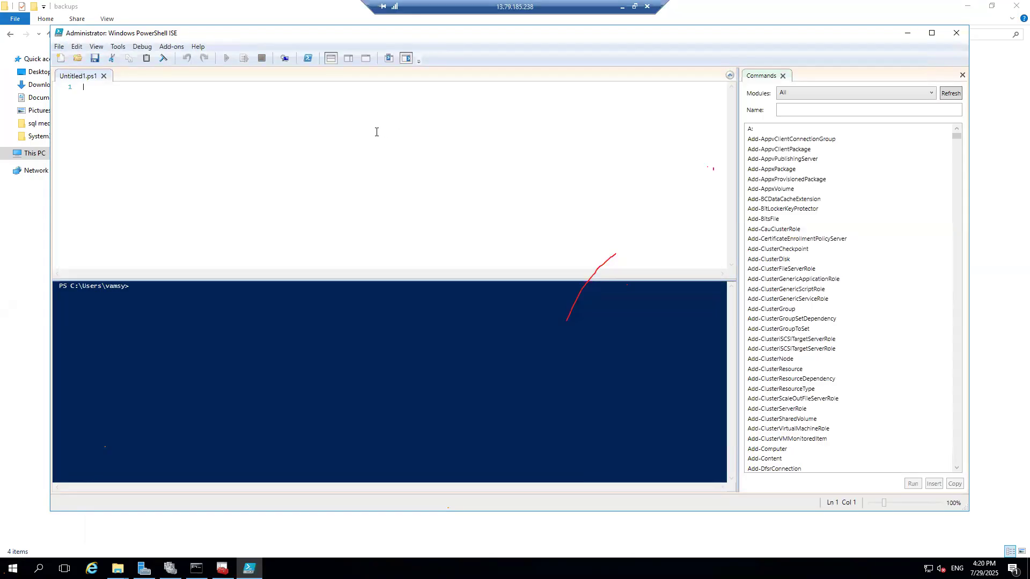
# Paste the copied cluster-parameter script into the new PowerShell ISE script.
pyautogui.hotkey('ctrl', 'v')
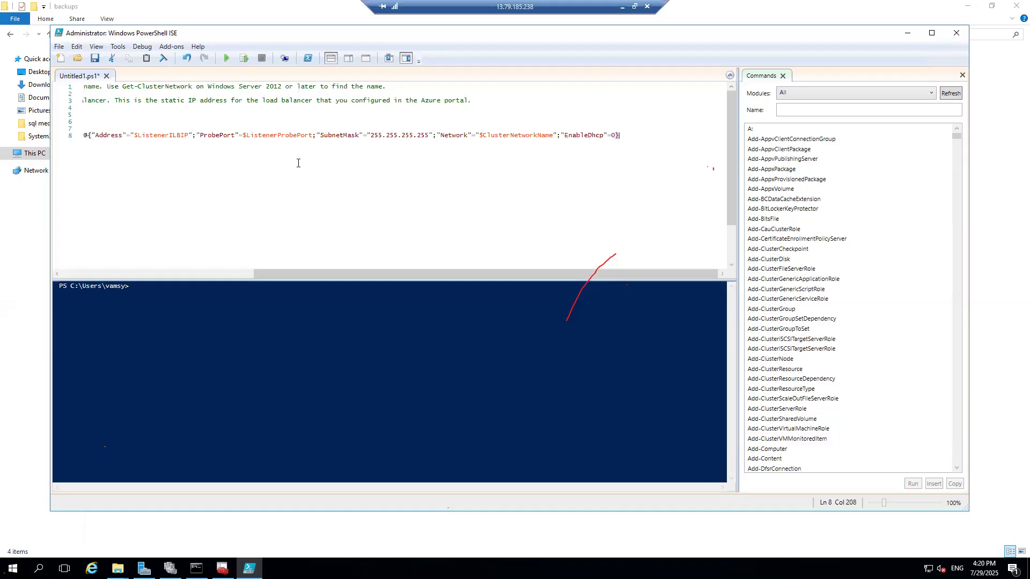
# Highlight the LinkedIn post's points about listener connectivity, load balancers and DNN on Azure virtual machines.
pyautogui.hotkey('alt', 'Tab')
pyautogui.click(86, 11)
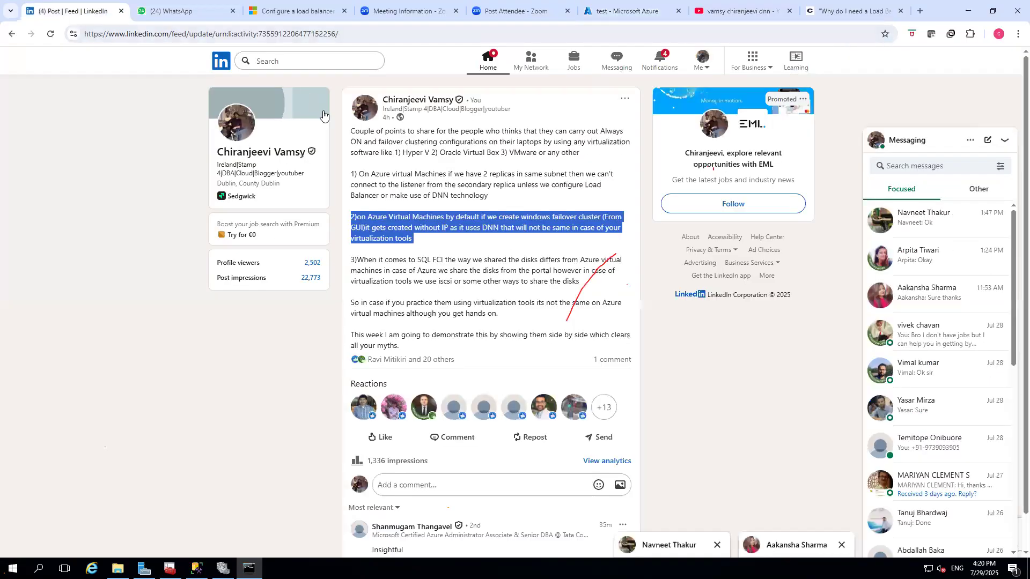
pyautogui.click(429, 185)
pyautogui.moveTo(358, 175); pyautogui.dragTo(629, 177)
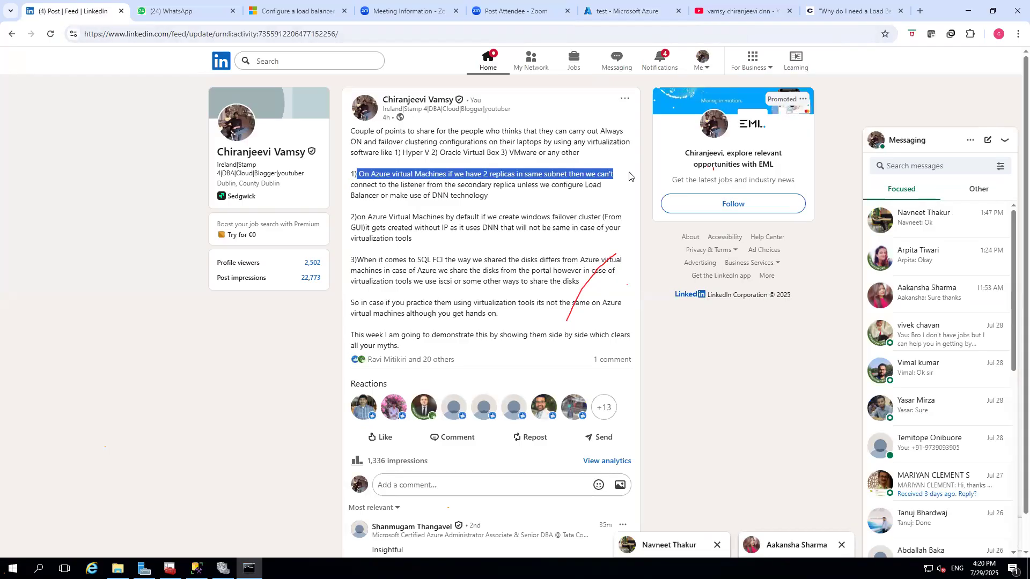
pyautogui.moveTo(358, 185); pyautogui.dragTo(567, 199)
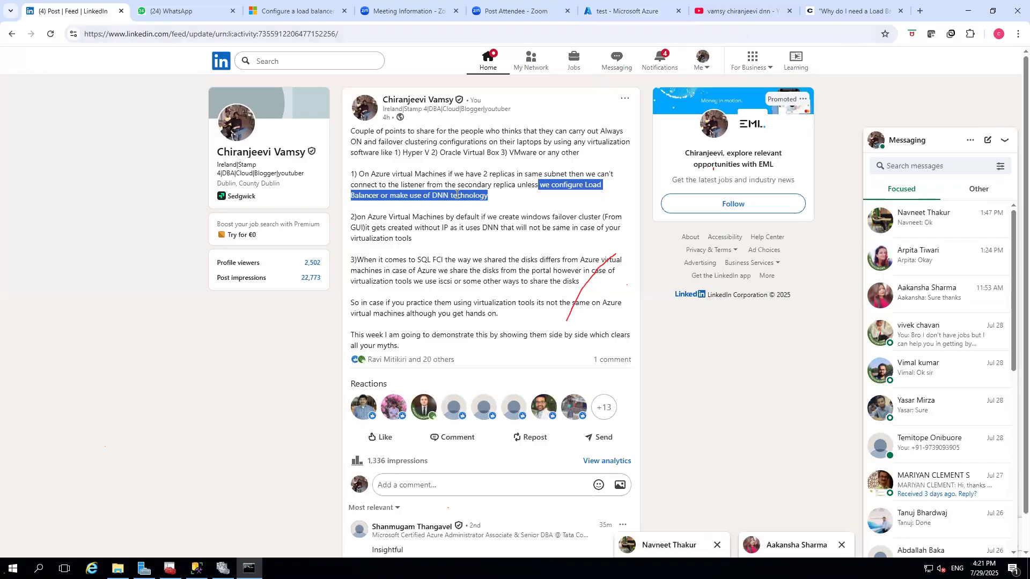
pyautogui.click(429, 196)
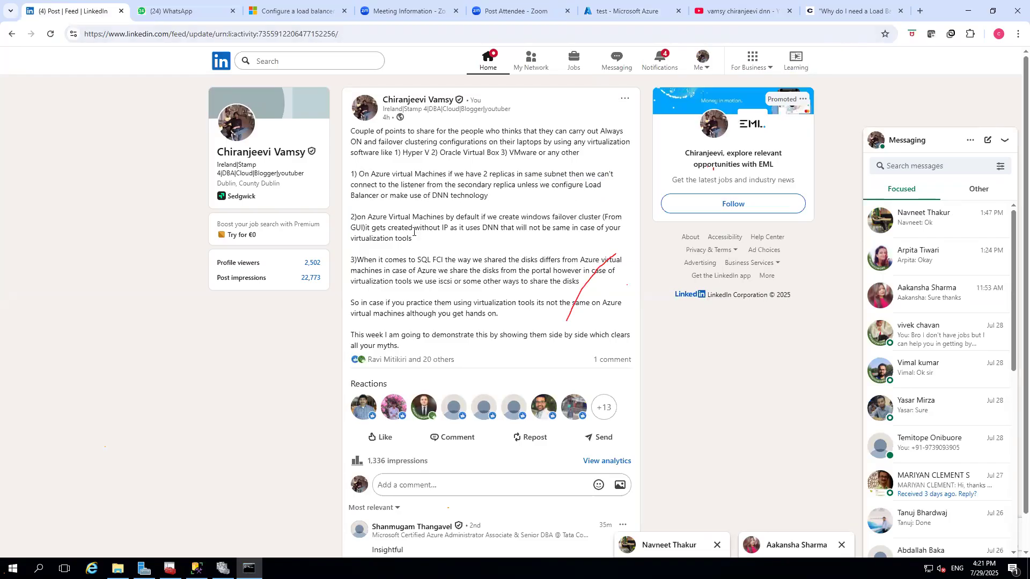
pyautogui.moveTo(376, 229); pyautogui.dragTo(361, 220)
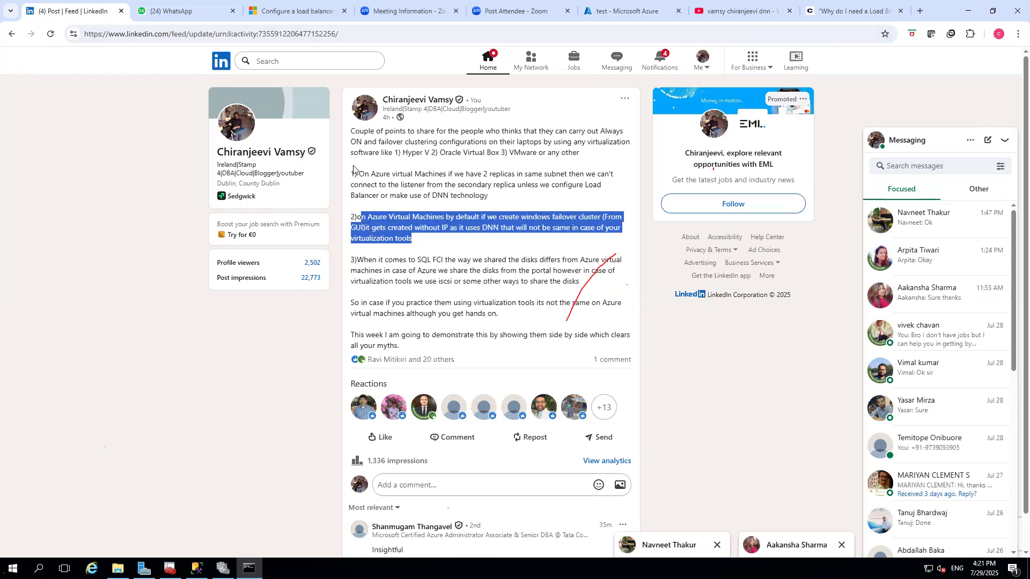
pyautogui.moveTo(358, 174); pyautogui.dragTo(453, 185)
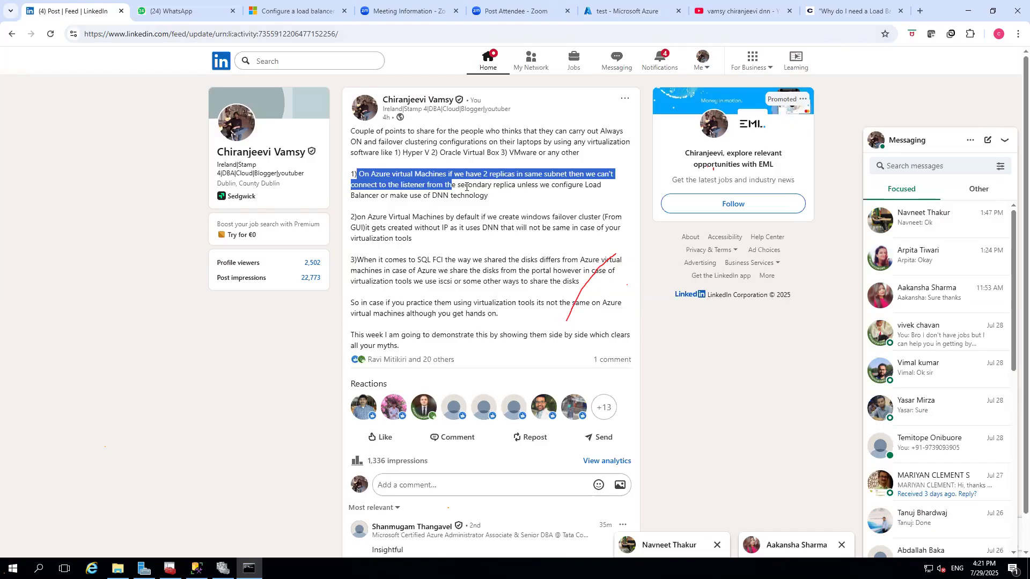
pyautogui.click(525, 186)
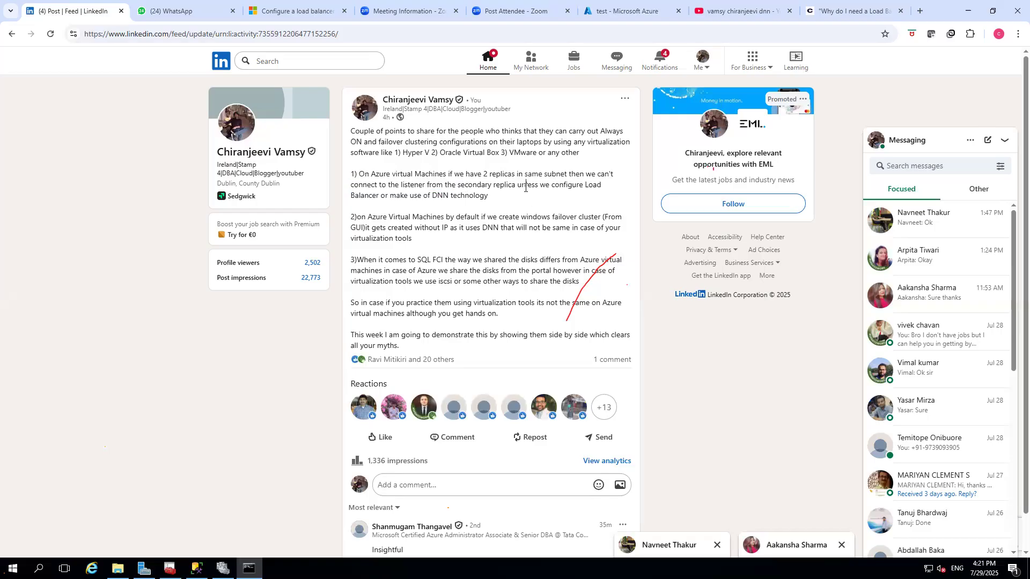
pyautogui.moveTo(518, 186); pyautogui.dragTo(593, 186)
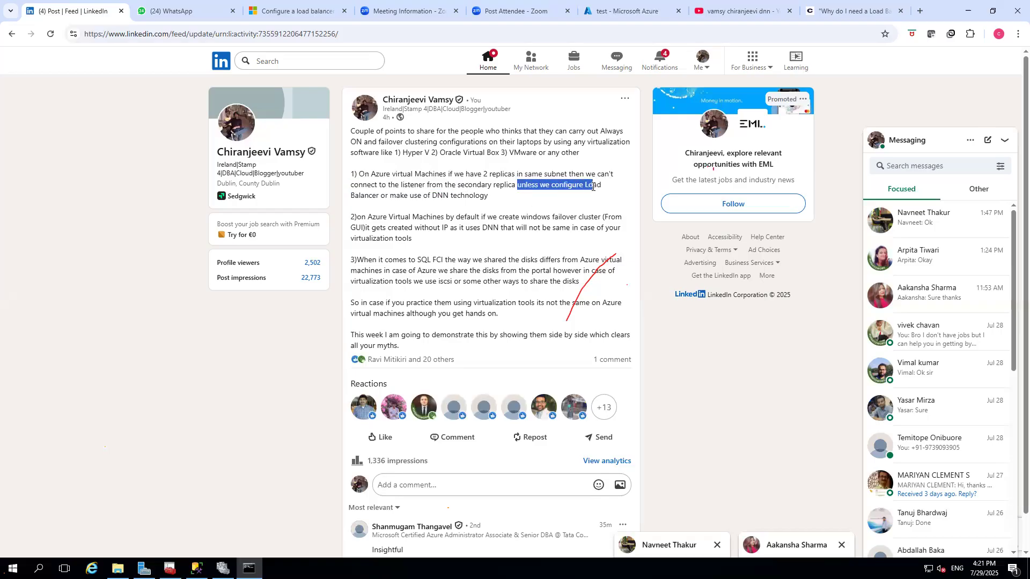
pyautogui.moveTo(421, 195); pyautogui.dragTo(489, 203)
pyautogui.moveTo(557, 186); pyautogui.dragTo(598, 194)
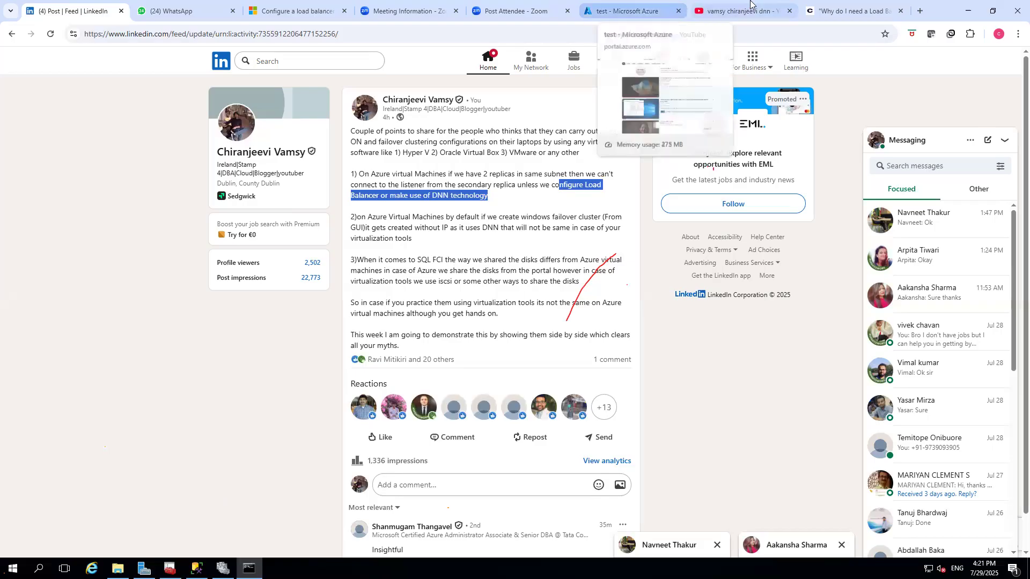
# Set $ClusterNetworkName in the script to Cluster Network 1, copied from the cluster network's properties in Failover Cluster Manager.
pyautogui.moveTo(597, 7)
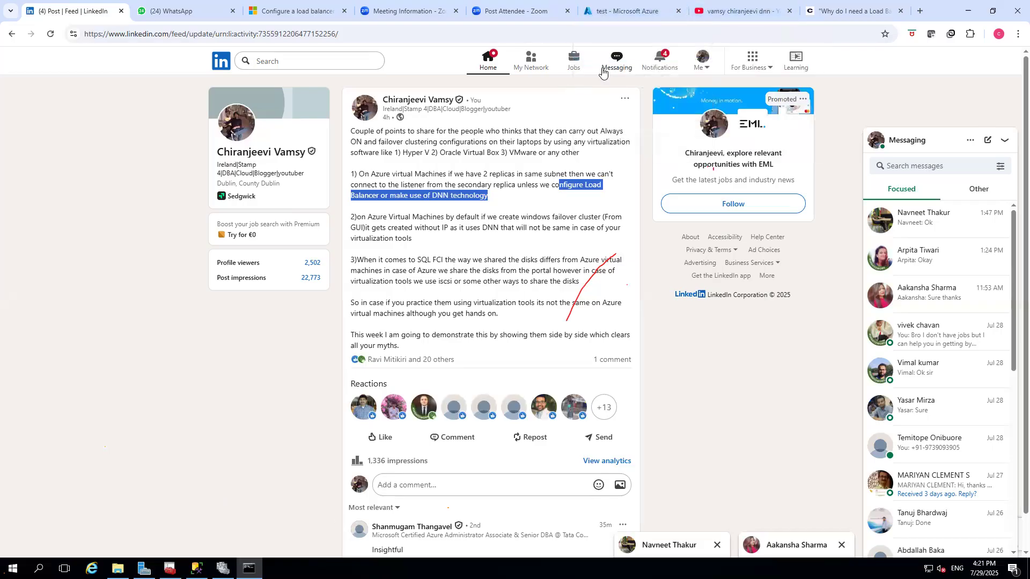
pyautogui.click(967, 11)
pyautogui.click(967, 6)
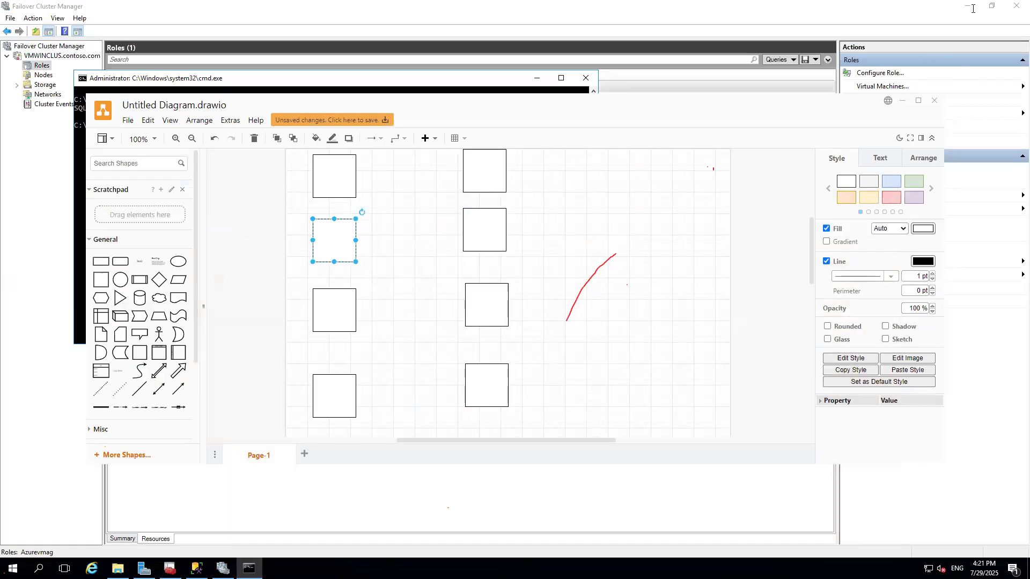
pyautogui.click(902, 101)
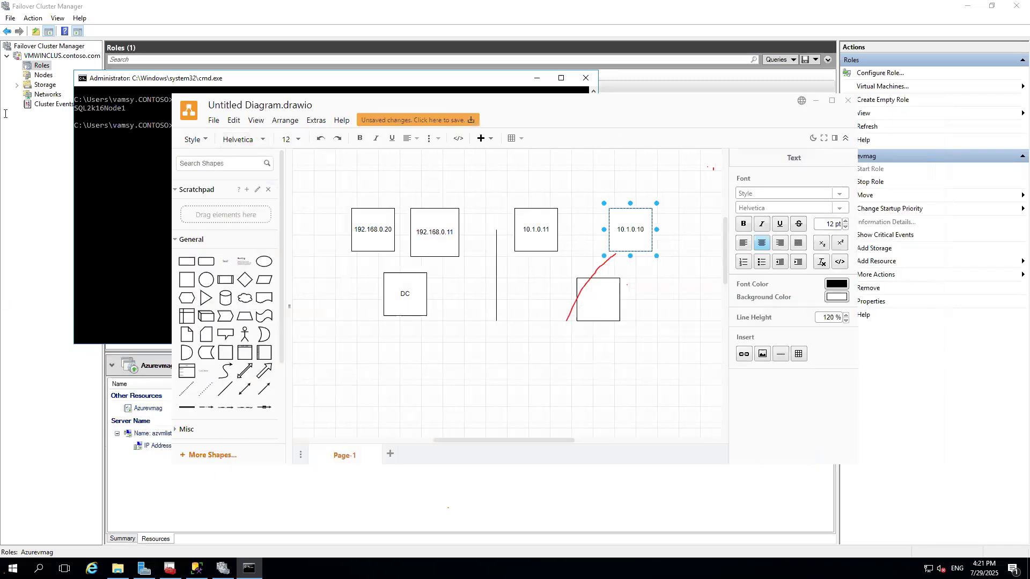
pyautogui.click(815, 101)
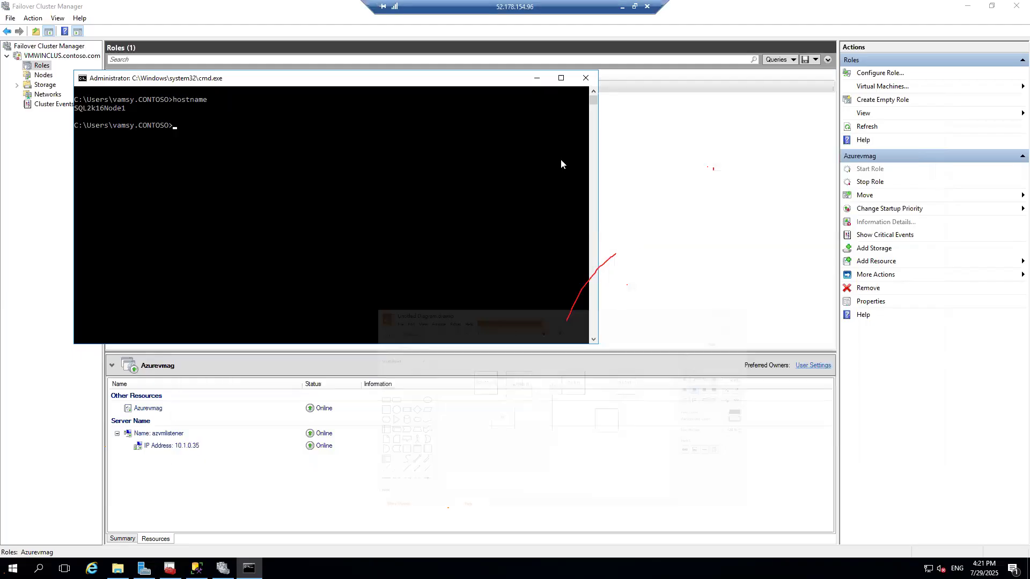
pyautogui.click(622, 7)
pyautogui.moveTo(640, 569)
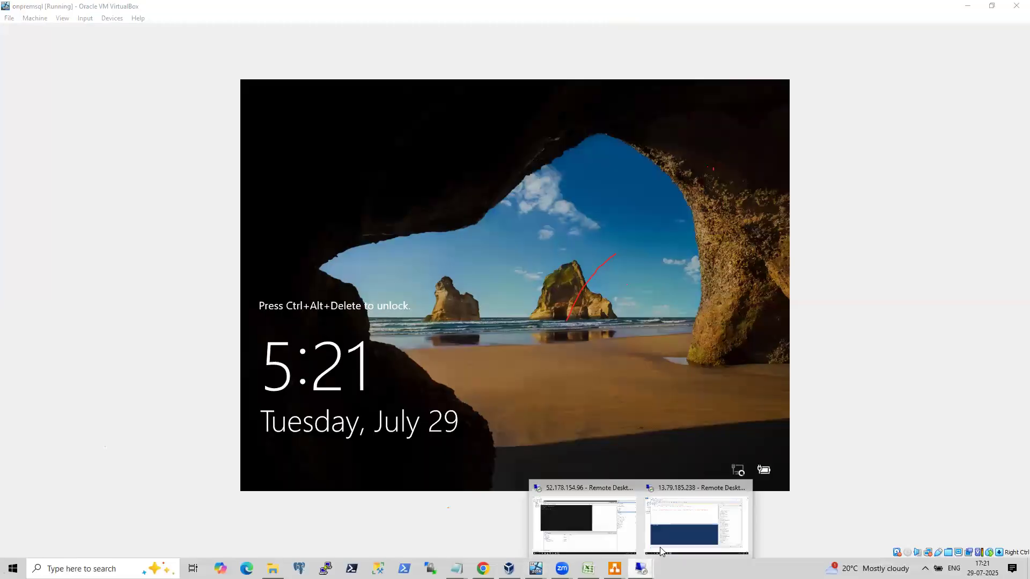
pyautogui.click(597, 484)
pyautogui.moveTo(413, 272); pyautogui.dragTo(149, 272)
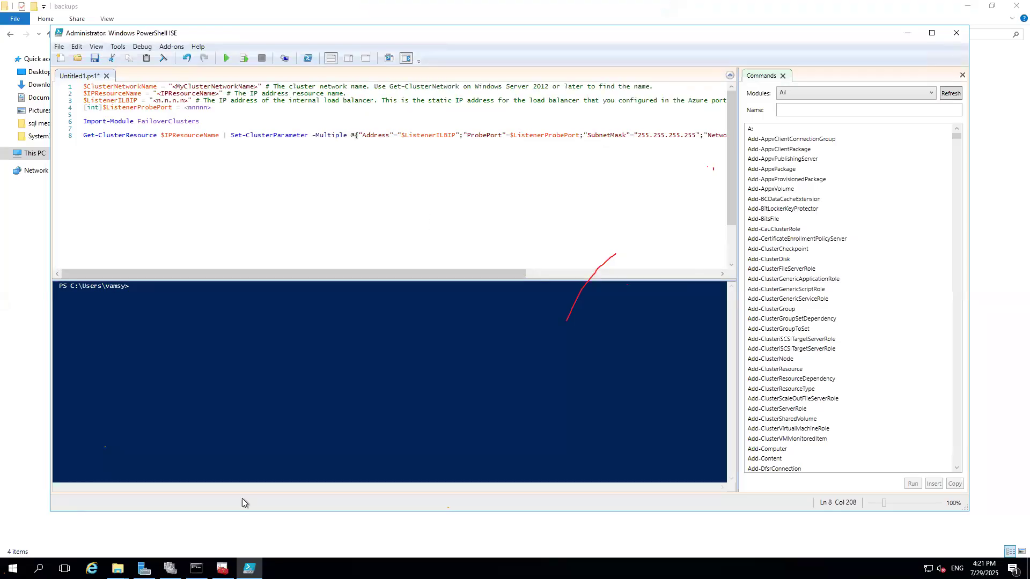
pyautogui.click(222, 569)
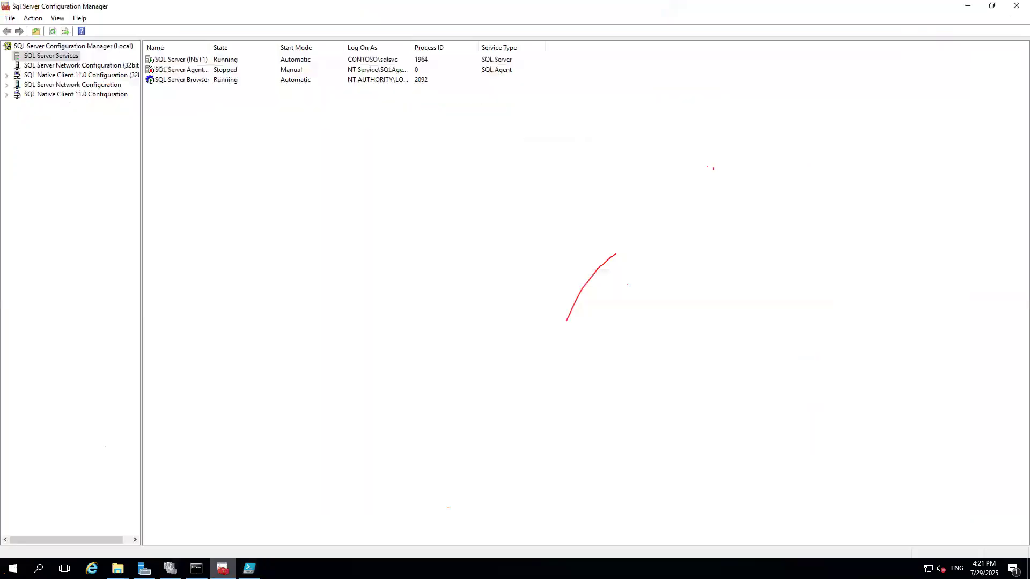
pyautogui.click(170, 569)
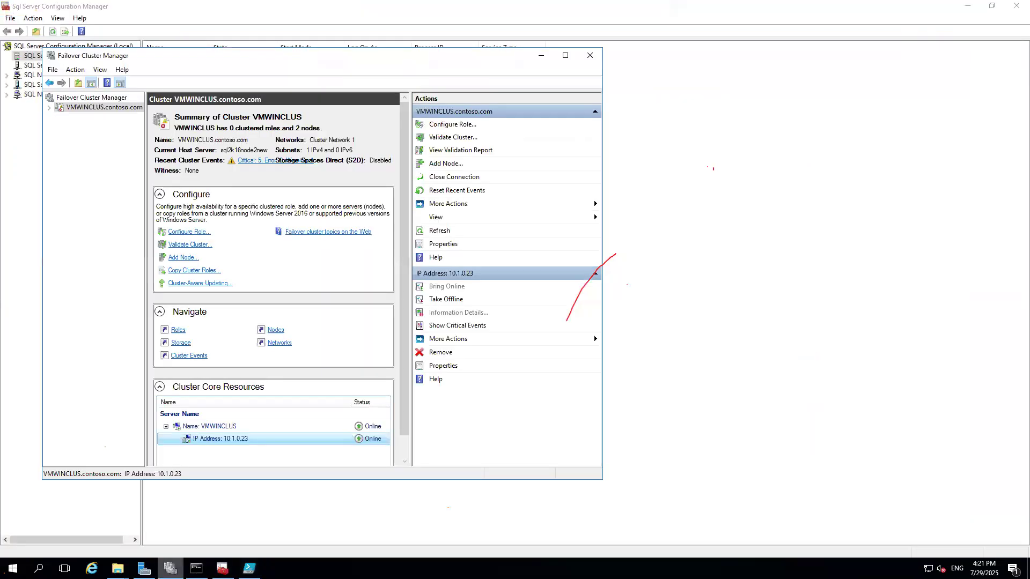
pyautogui.click(49, 107)
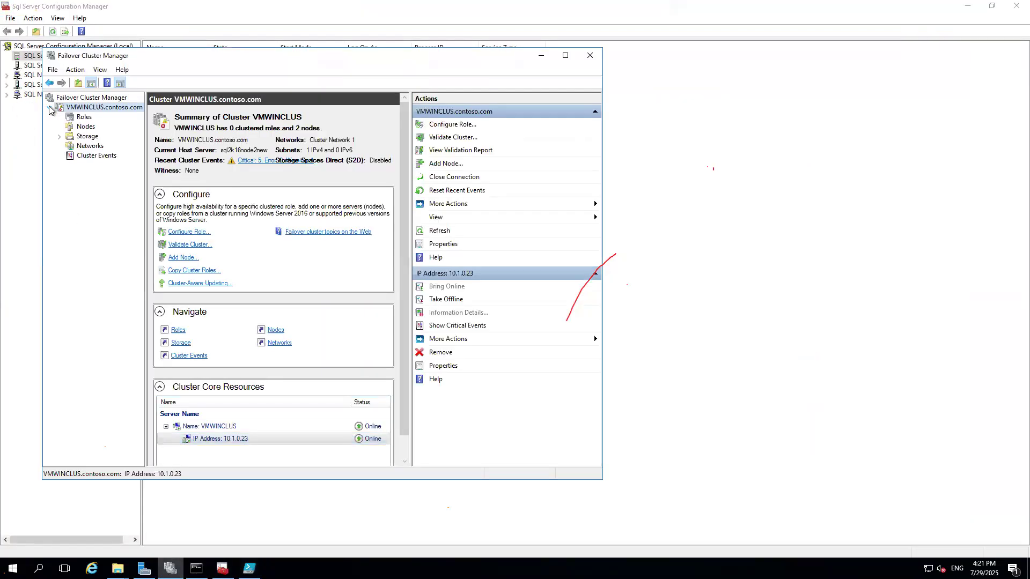
pyautogui.click(86, 146)
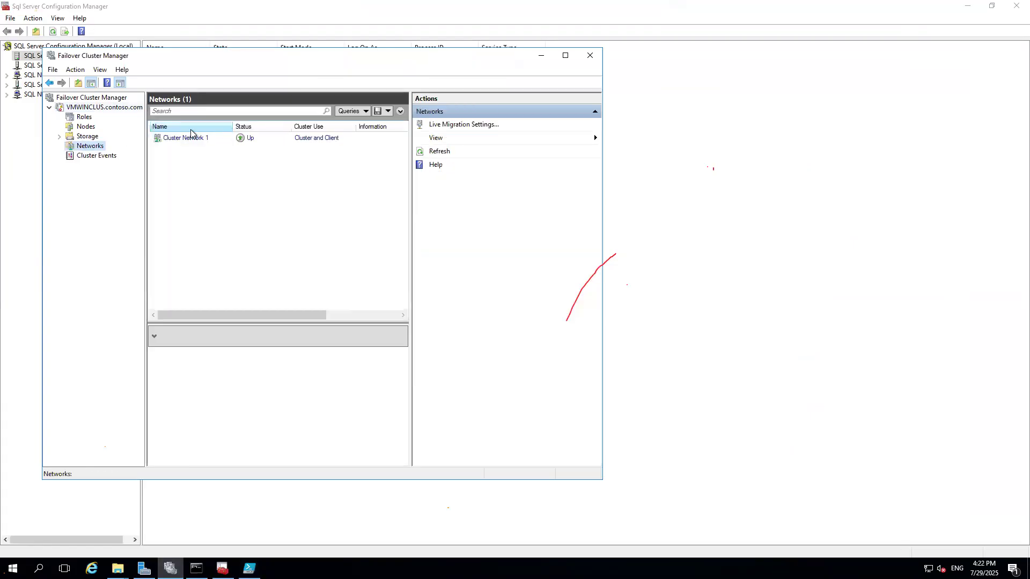
pyautogui.rightClick(182, 137)
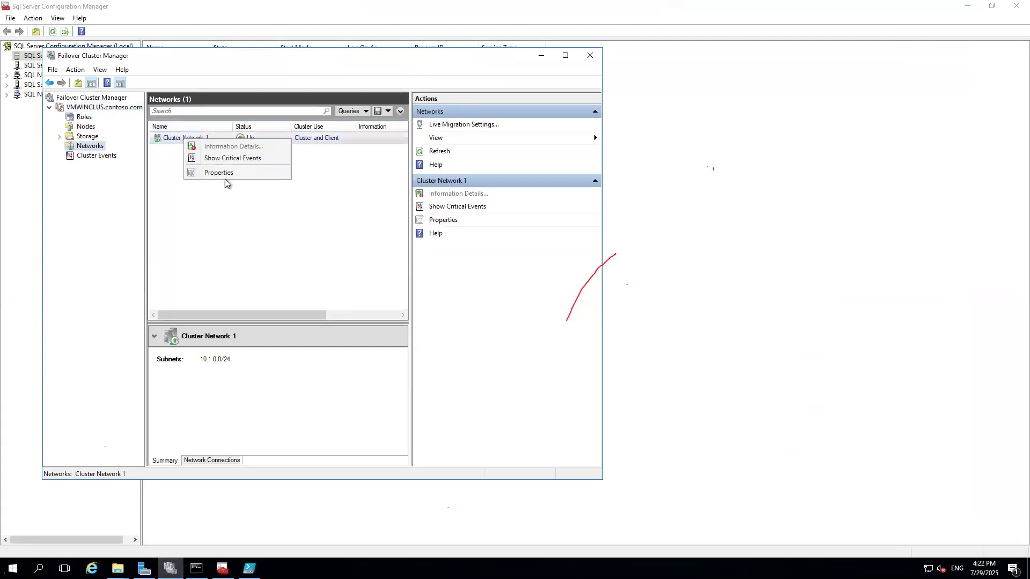
pyautogui.click(230, 176)
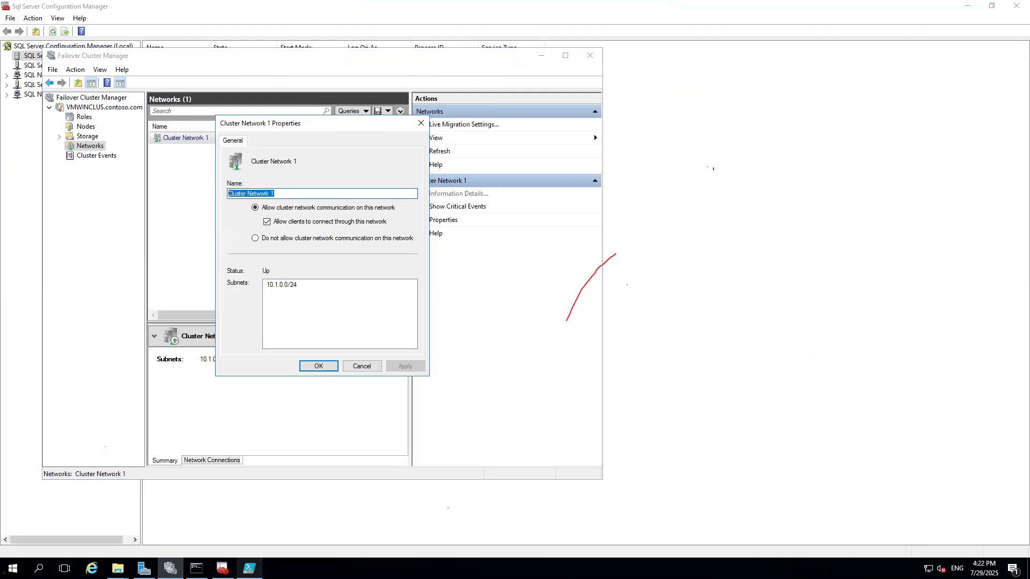
pyautogui.click(249, 569)
pyautogui.moveTo(258, 86); pyautogui.dragTo(174, 90)
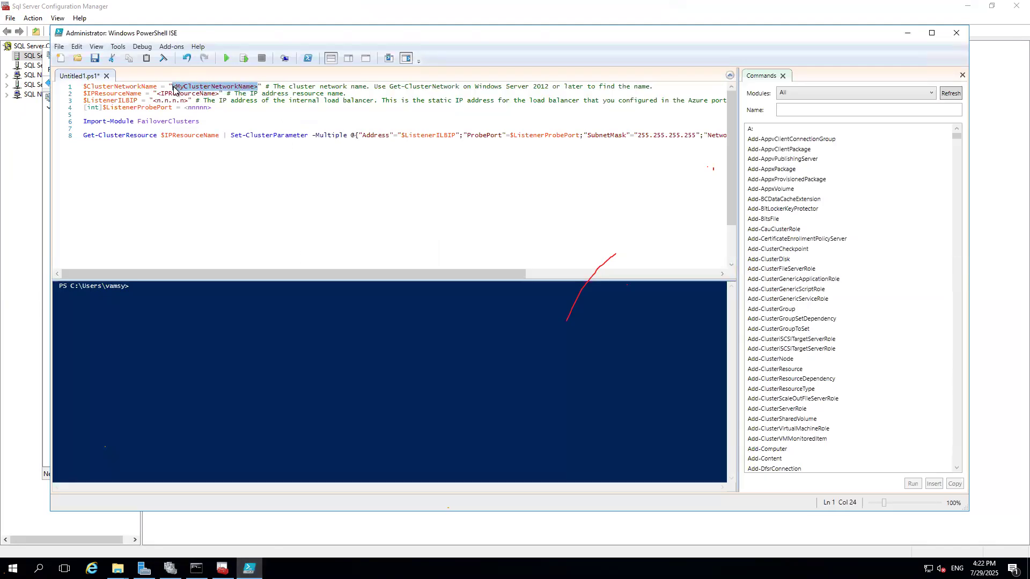
pyautogui.write('Cluster Network 1')
# Set $IPResourceName to Azurevmag_10.1.0.35, copied from the listener IP address resource's properties.
pyautogui.click(223, 567)
pyautogui.click(170, 568)
pyautogui.click(86, 117)
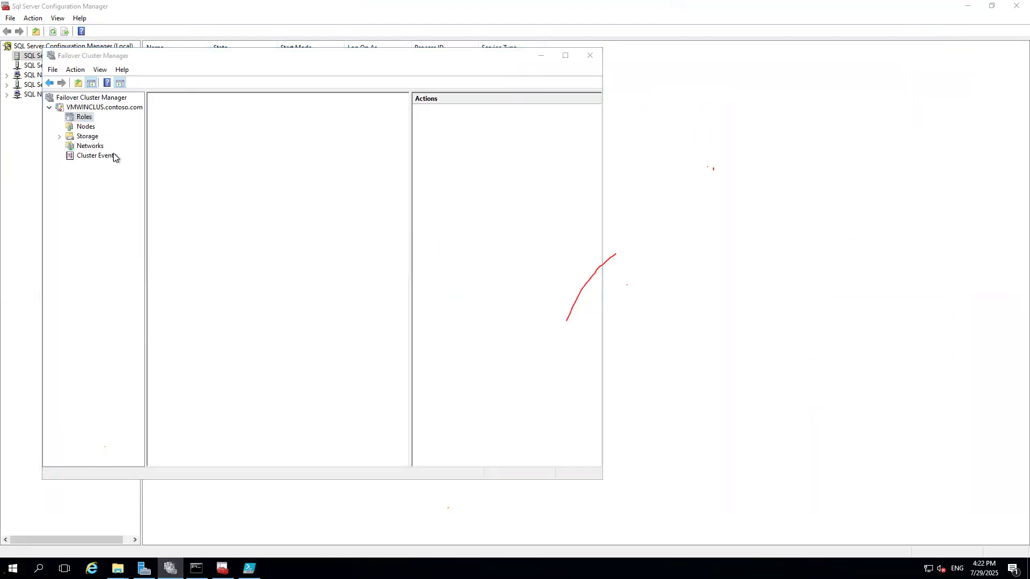
pyautogui.click(176, 138)
pyautogui.click(205, 461)
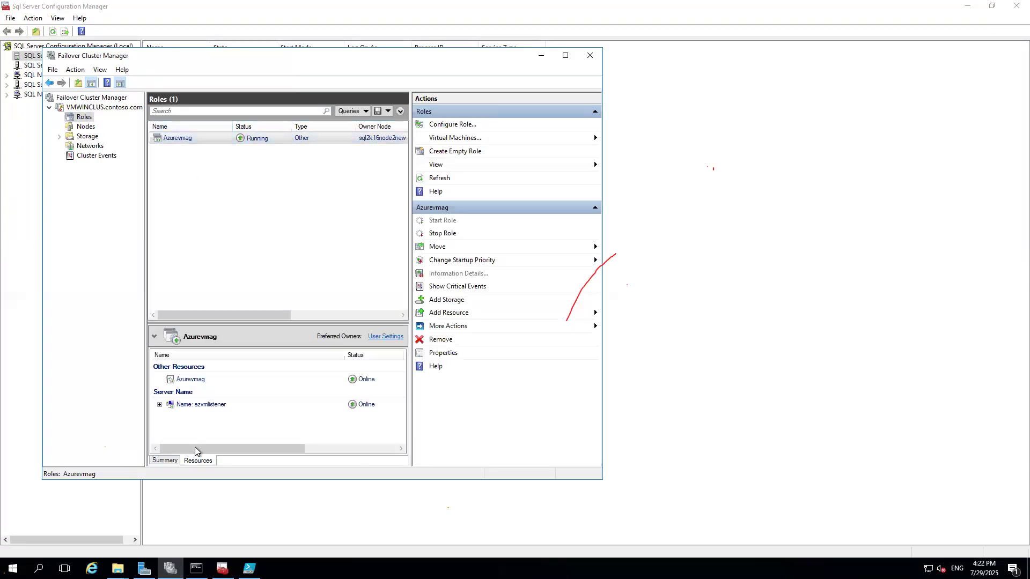
pyautogui.rightClick(196, 417)
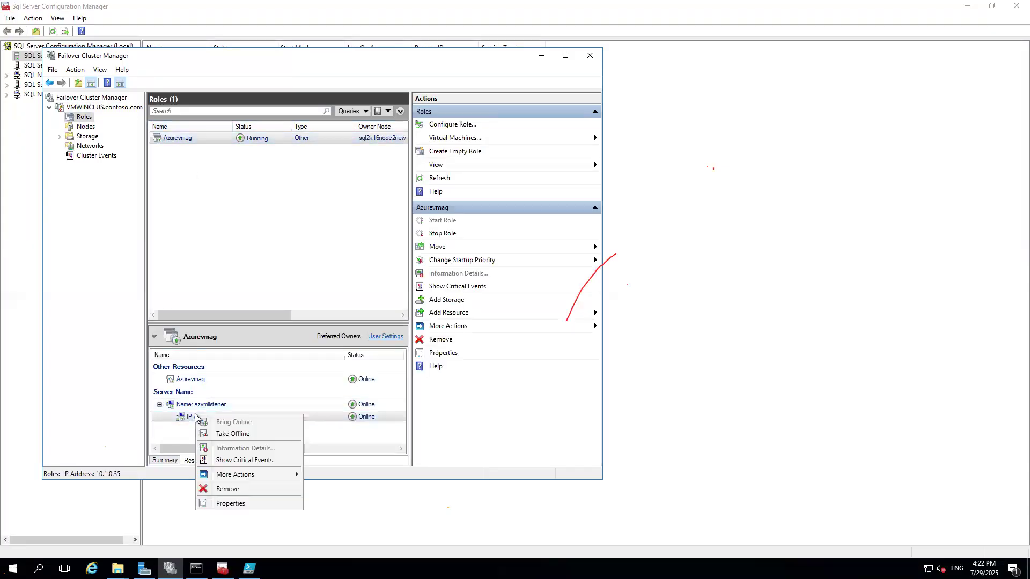
pyautogui.click(231, 503)
pyautogui.moveTo(399, 172); pyautogui.dragTo(281, 170)
pyautogui.hotkey('ctrl', 'c')
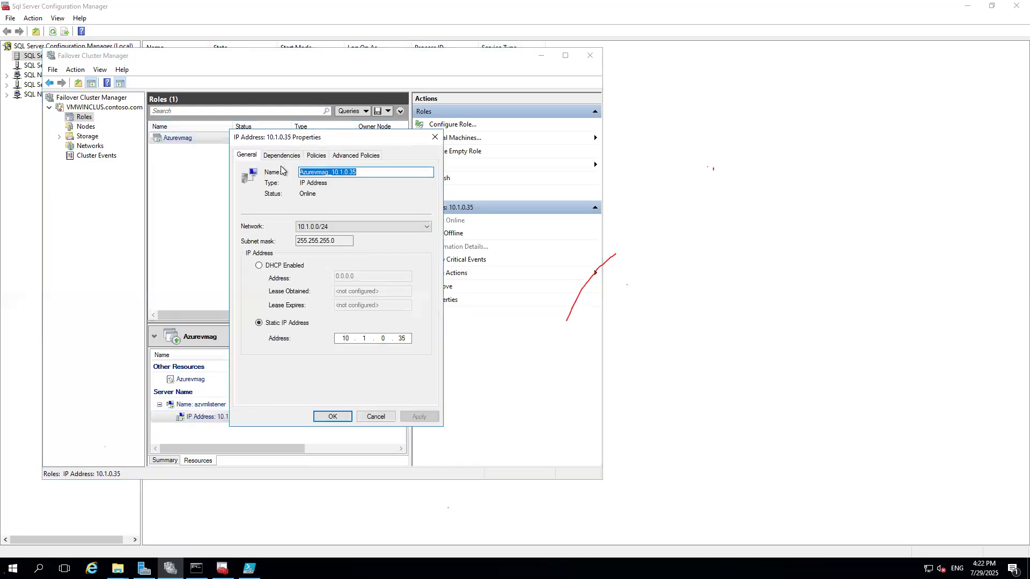
pyautogui.click(249, 568)
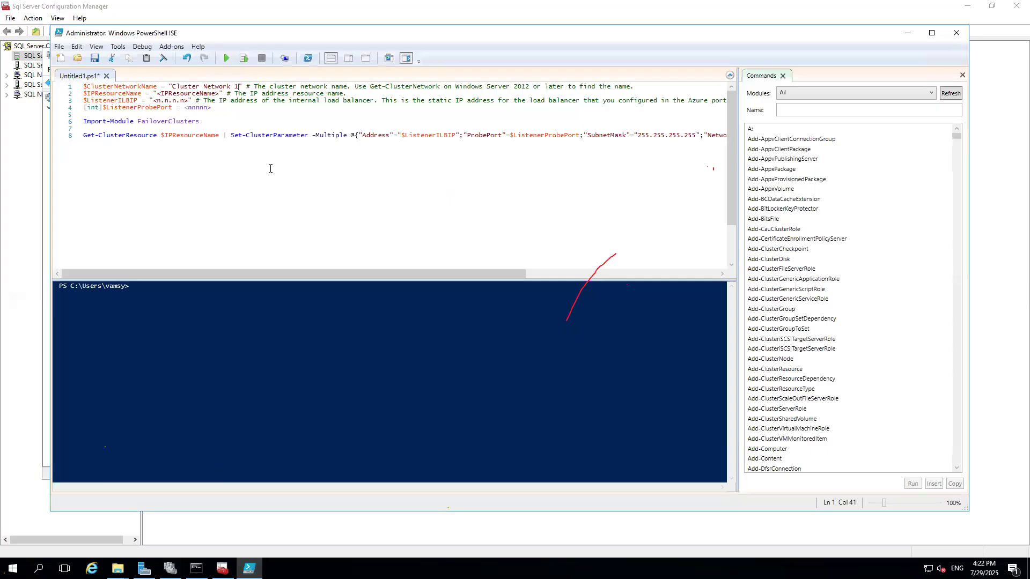
pyautogui.moveTo(221, 94); pyautogui.dragTo(157, 94)
pyautogui.hotkey('ctrl', 'v')
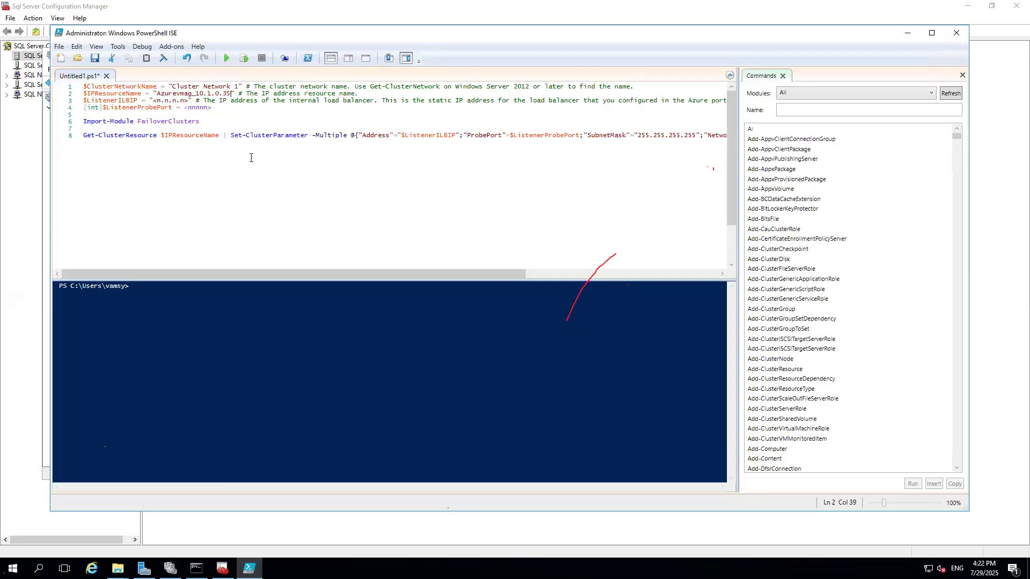
# Set $ListenerILBIP to 10.1.0.35 and $ListenerProbePort to 59999 in the script.
pyautogui.moveTo(189, 100); pyautogui.dragTo(153, 100)
pyautogui.write('10.1.')
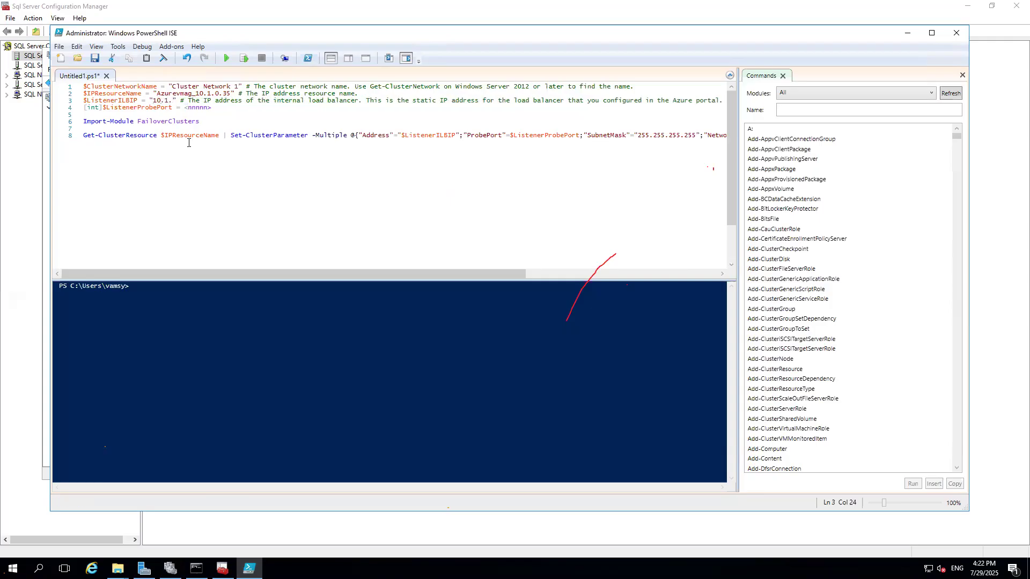
pyautogui.write('0.35')
pyautogui.moveTo(213, 107); pyautogui.dragTo(185, 108)
pyautogui.write('59999')
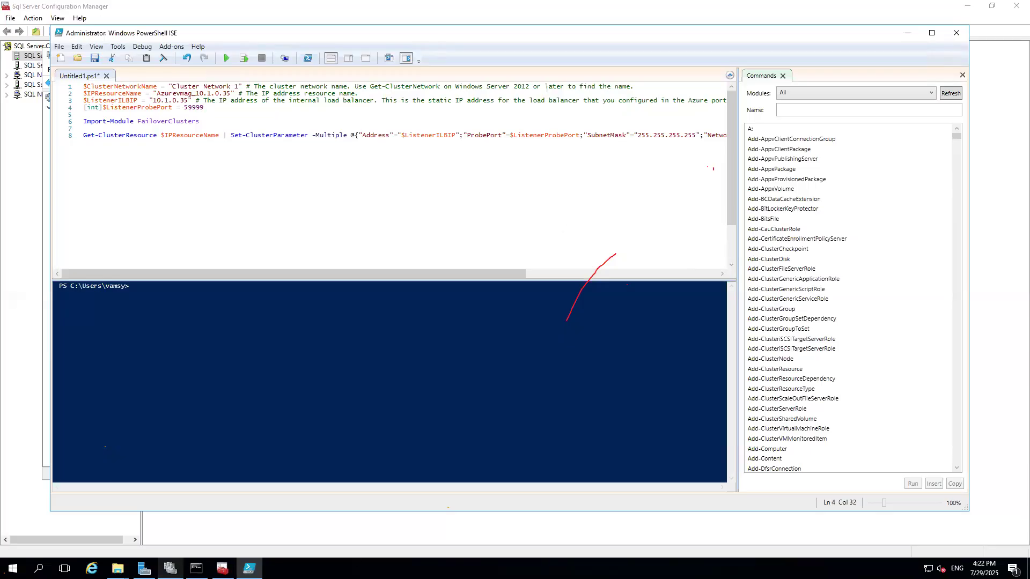
# Check the listener IP resource's subnet mask and set the script's SubnetMask to 255.255.255.0.
pyautogui.click(170, 567)
pyautogui.rightClick(230, 417)
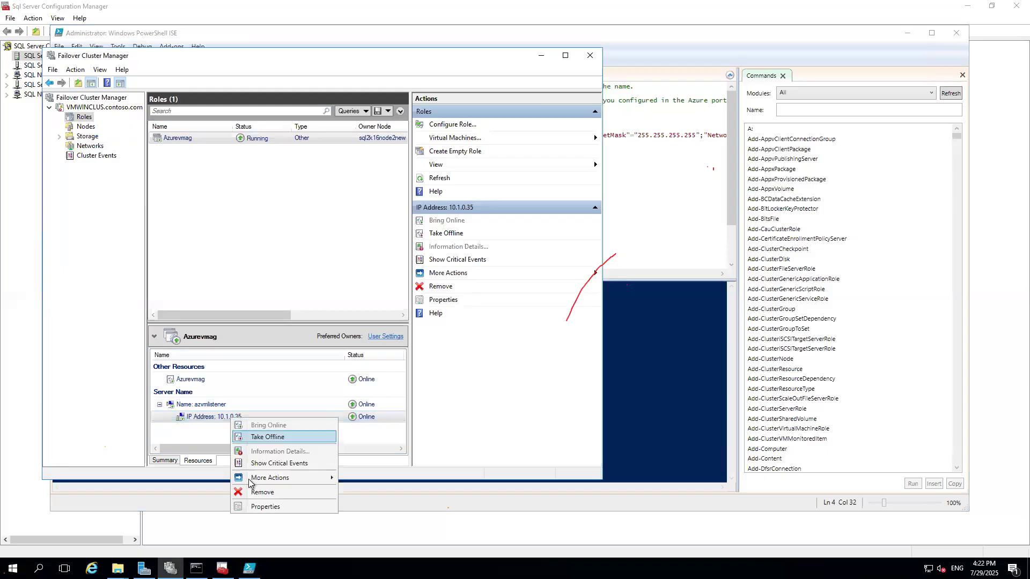
pyautogui.click(256, 507)
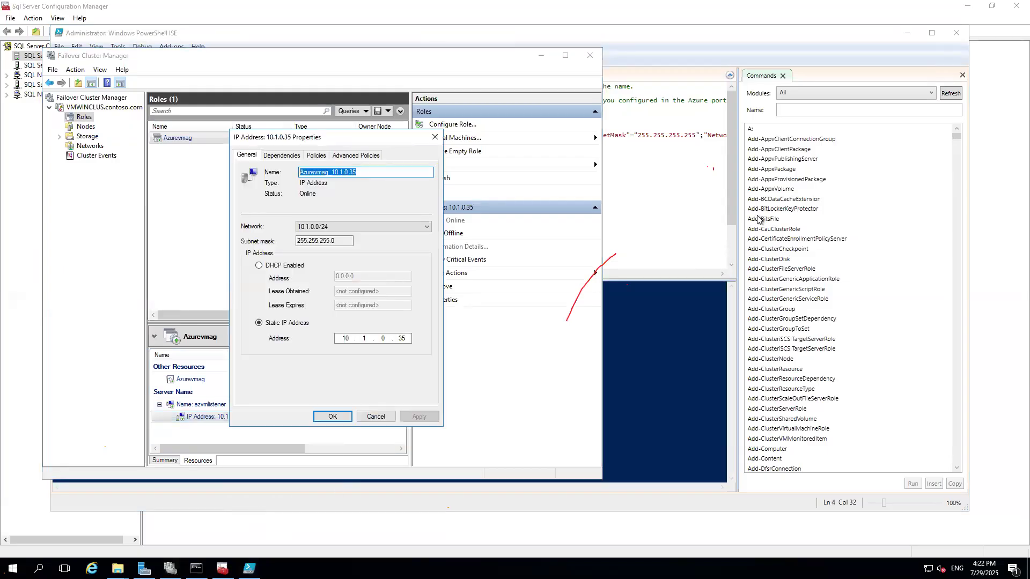
pyautogui.click(681, 136)
pyautogui.moveTo(684, 136); pyautogui.dragTo(697, 135)
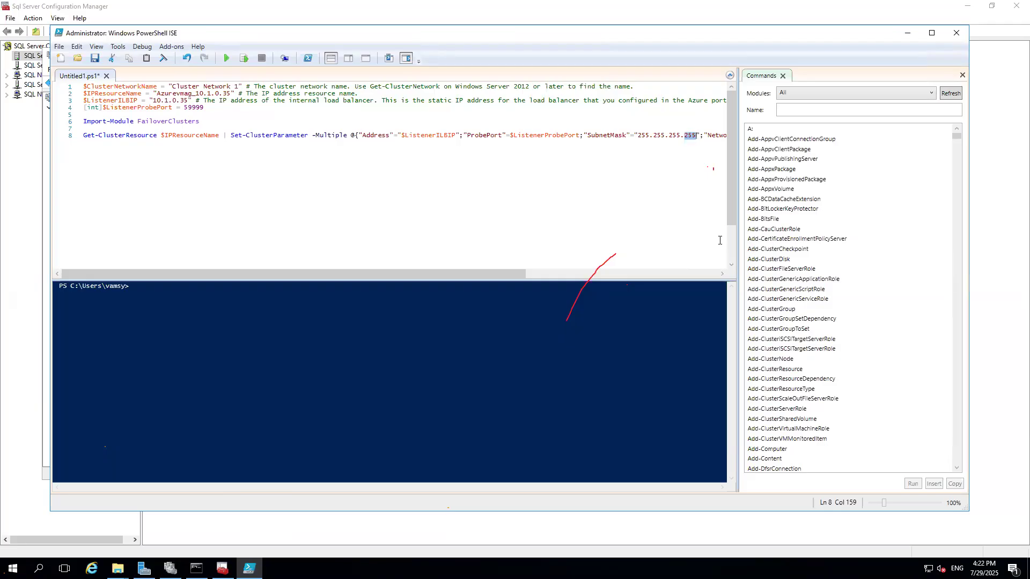
pyautogui.write('0')
# Run the script to apply the cluster parameters to the listener IP resource.
pyautogui.click(783, 75)
pyautogui.click(489, 182)
pyautogui.click(228, 58)
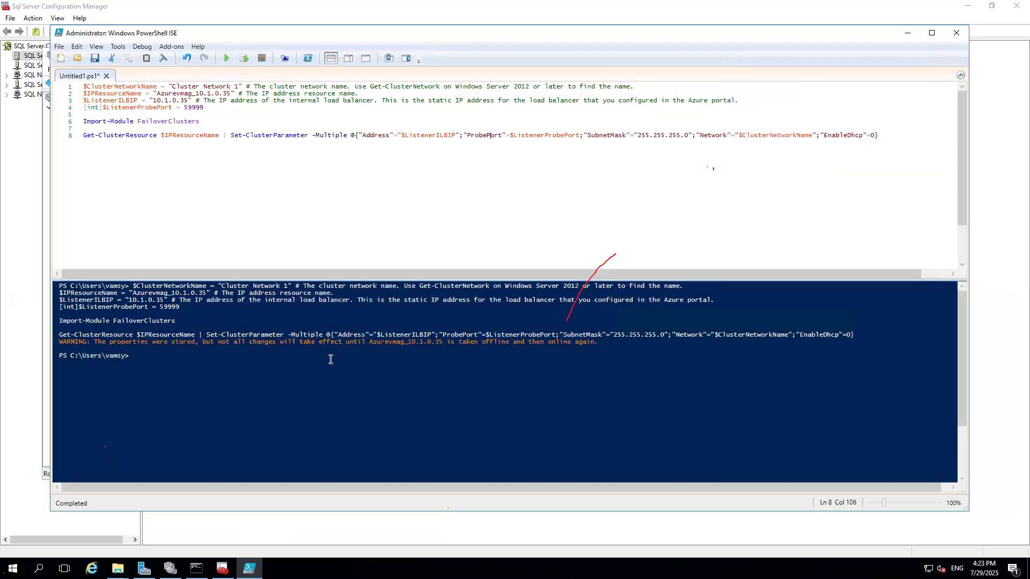
# Take the listener's IP Address 10.1.0.35 resource offline in Failover Cluster Manager.
pyautogui.click(222, 569)
pyautogui.click(170, 569)
pyautogui.rightClick(206, 417)
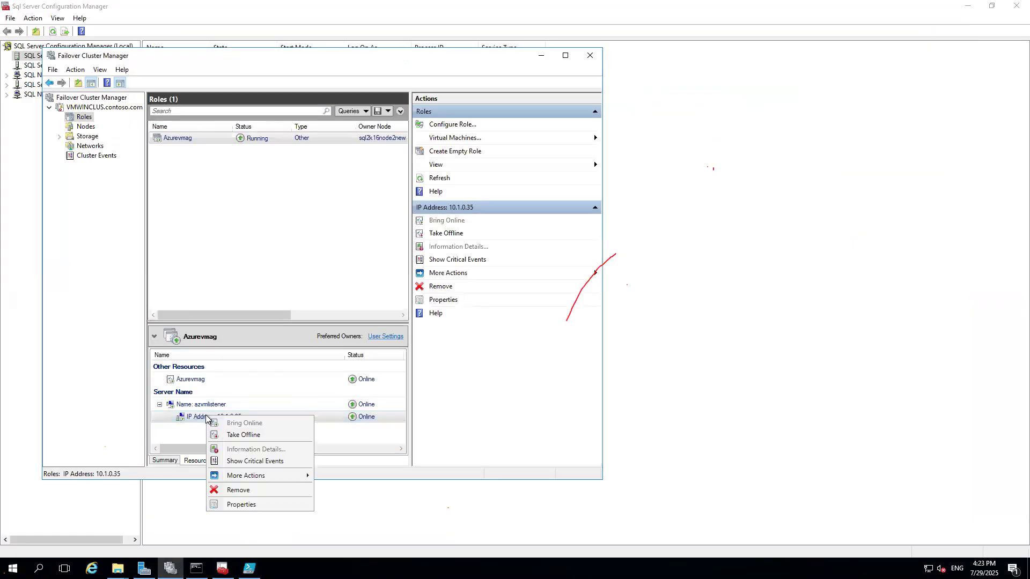
pyautogui.click(244, 435)
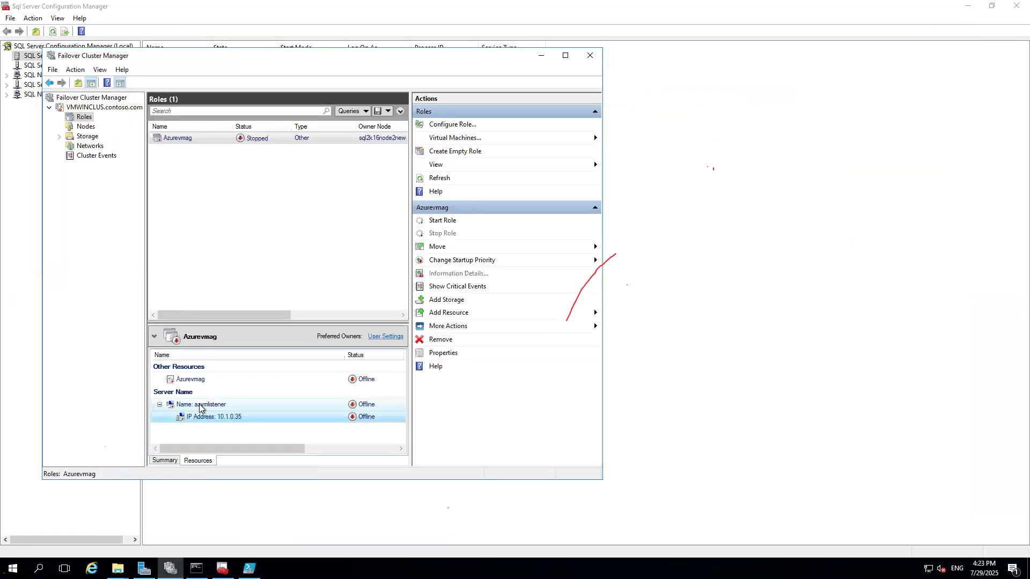
# Bring the listener IP address, the azvmlistener name and the Azurevmag resources back online.
pyautogui.rightClick(207, 417)
pyautogui.click(230, 423)
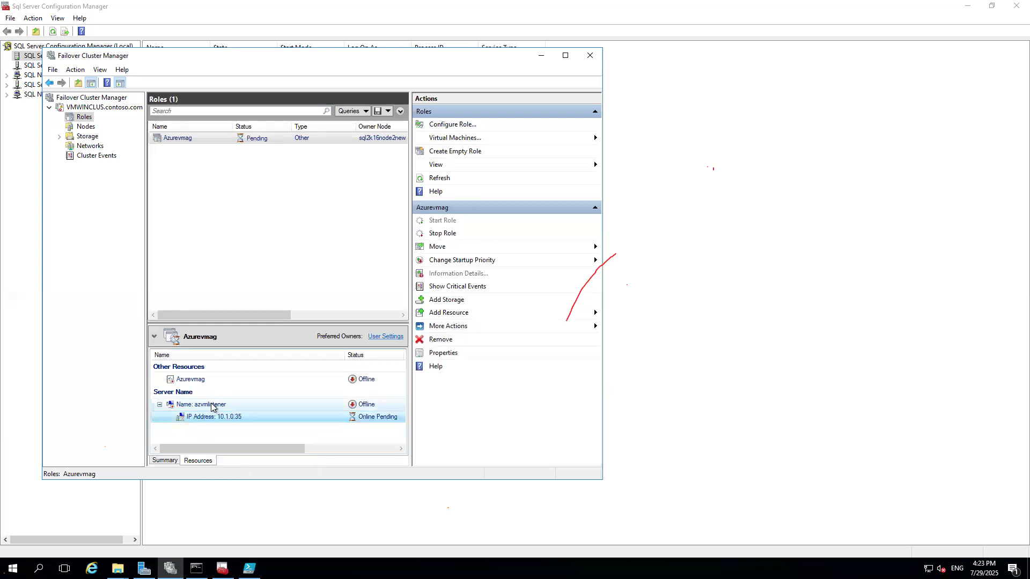
pyautogui.rightClick(211, 408)
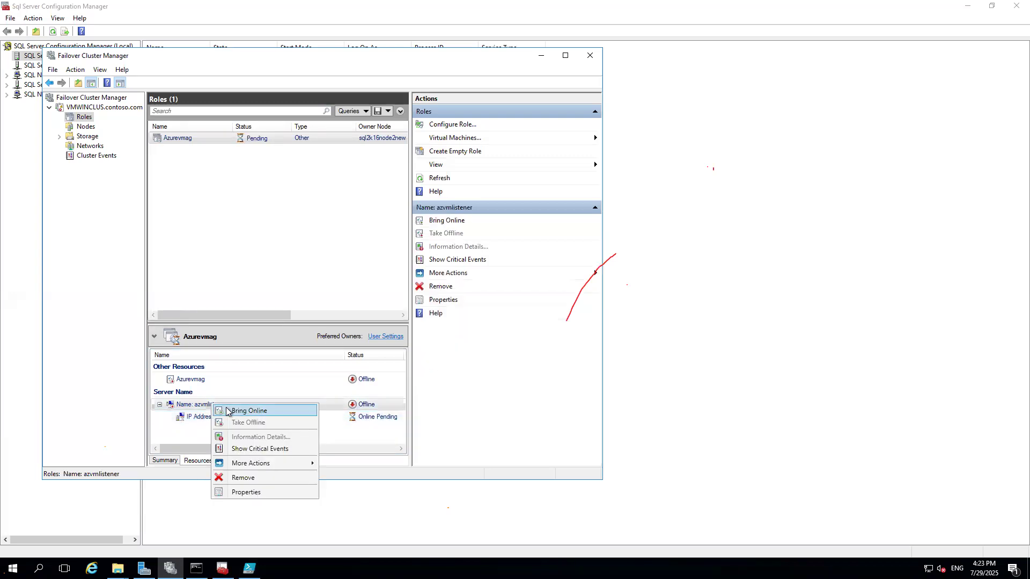
pyautogui.click(228, 414)
pyautogui.rightClick(193, 380)
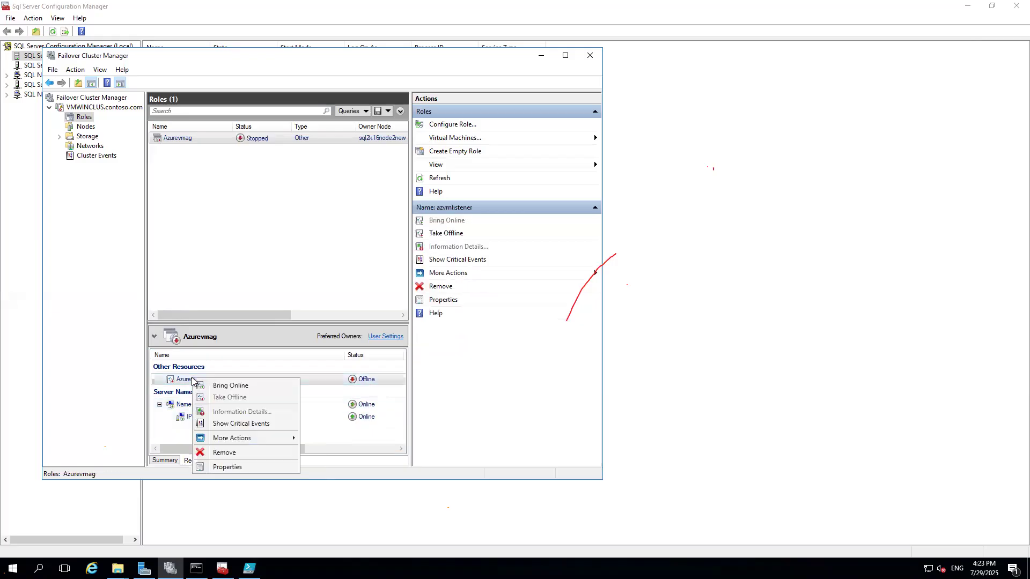
pyautogui.click(217, 391)
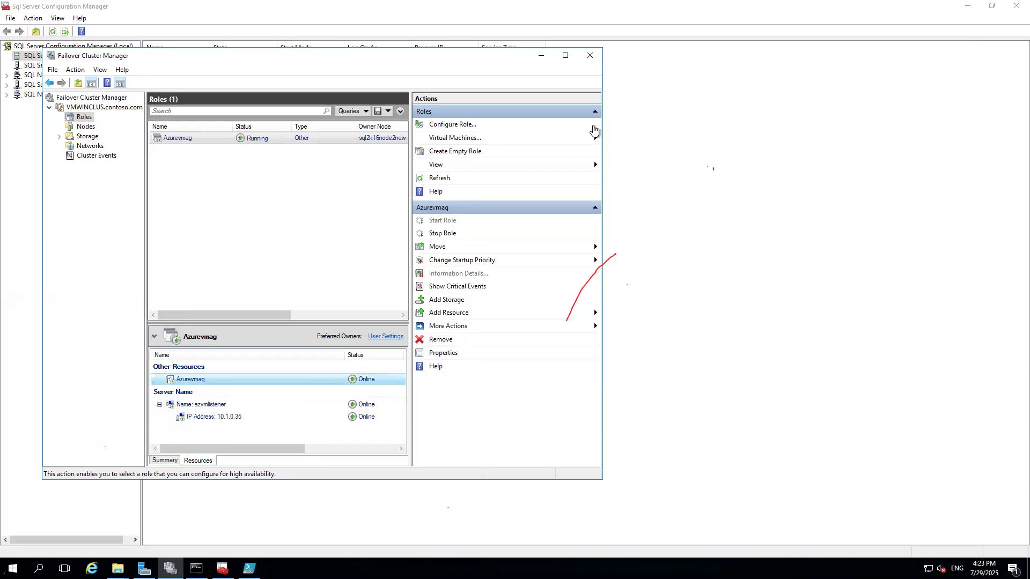
# Retry connecting to the azvmlistener listener with SQL Server Authentication in Management Studio's Object Explorer.
pyautogui.click(602, 9)
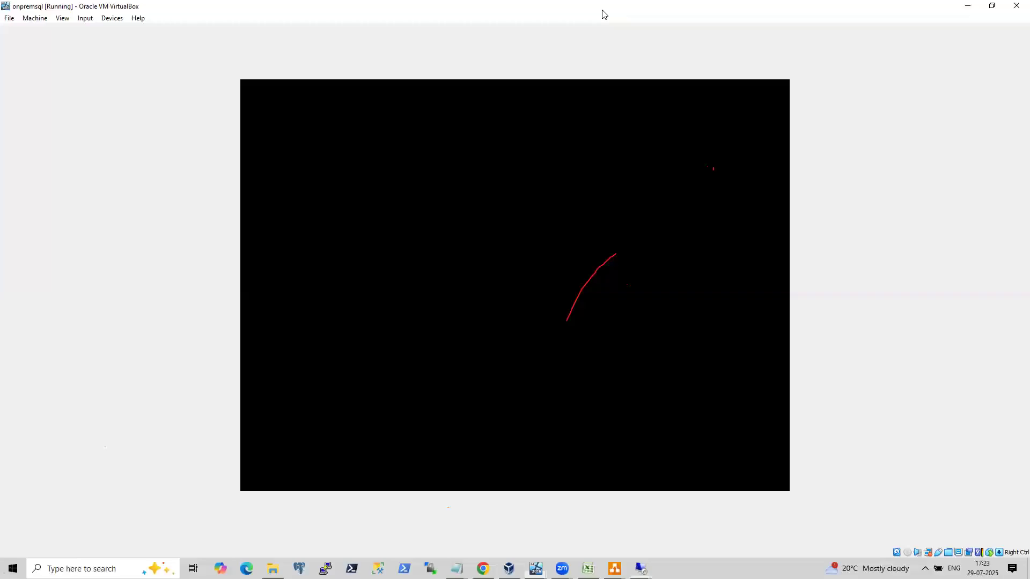
pyautogui.moveTo(641, 567)
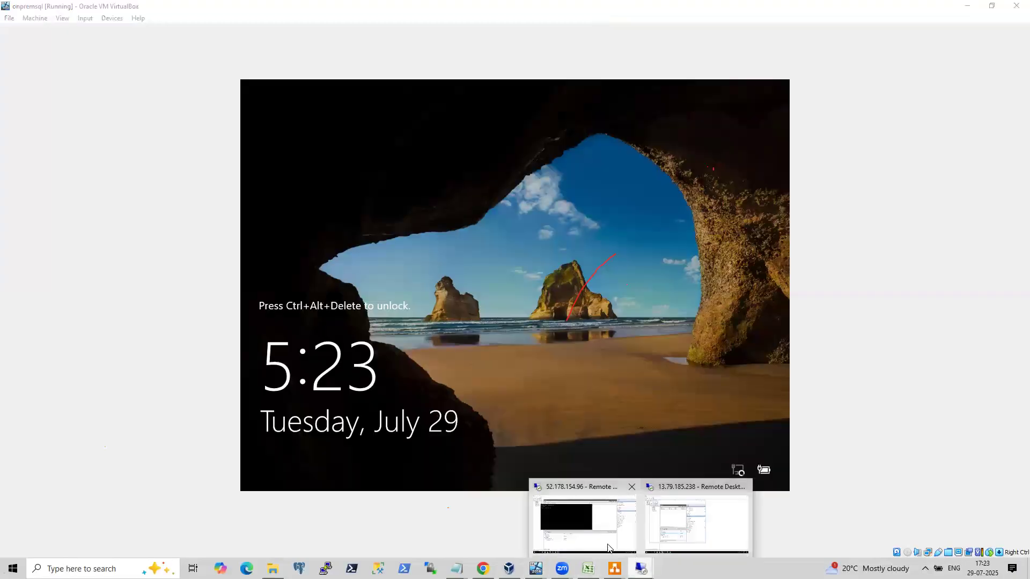
pyautogui.click(611, 547)
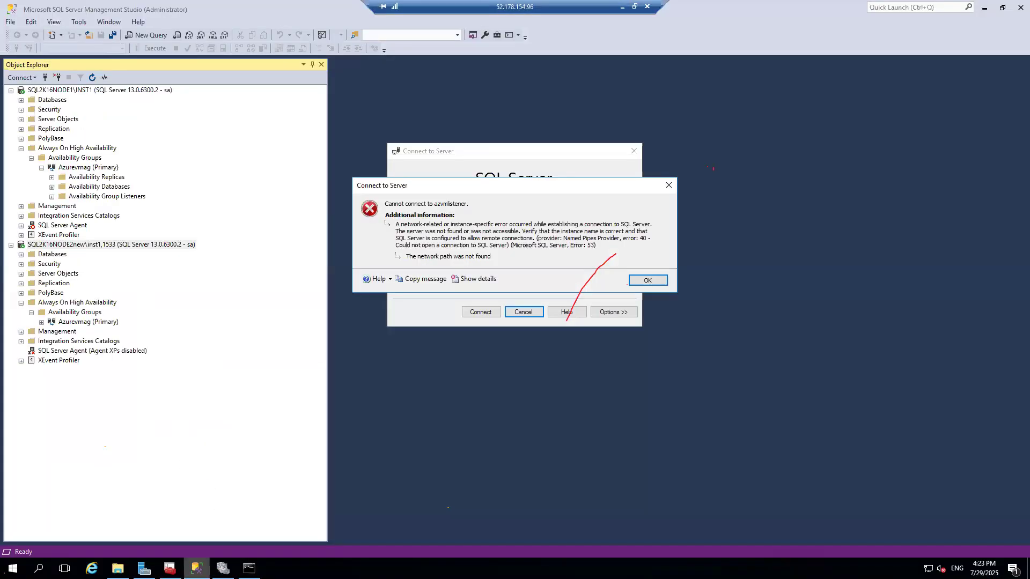
pyautogui.click(196, 568)
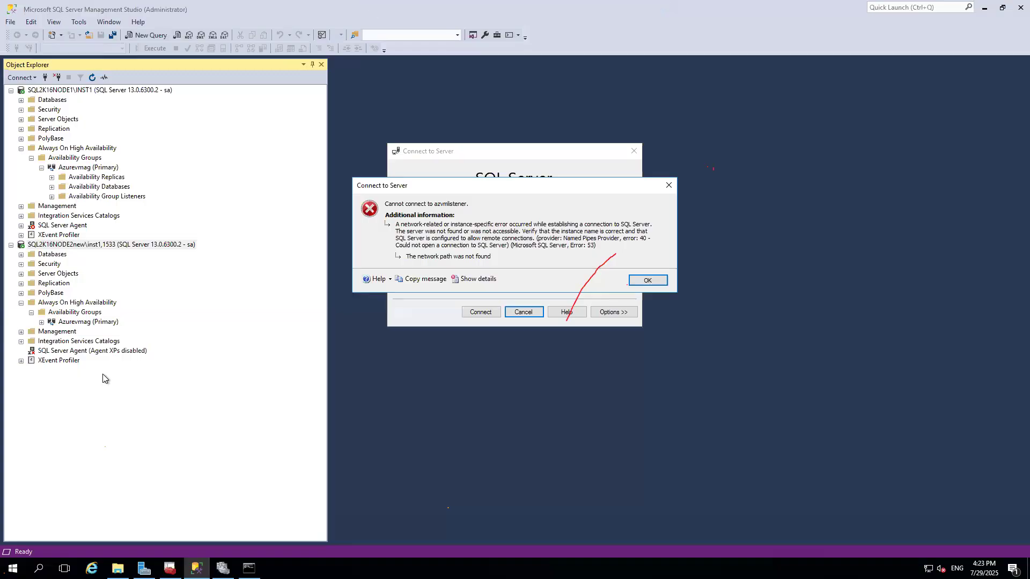
pyautogui.click(638, 279)
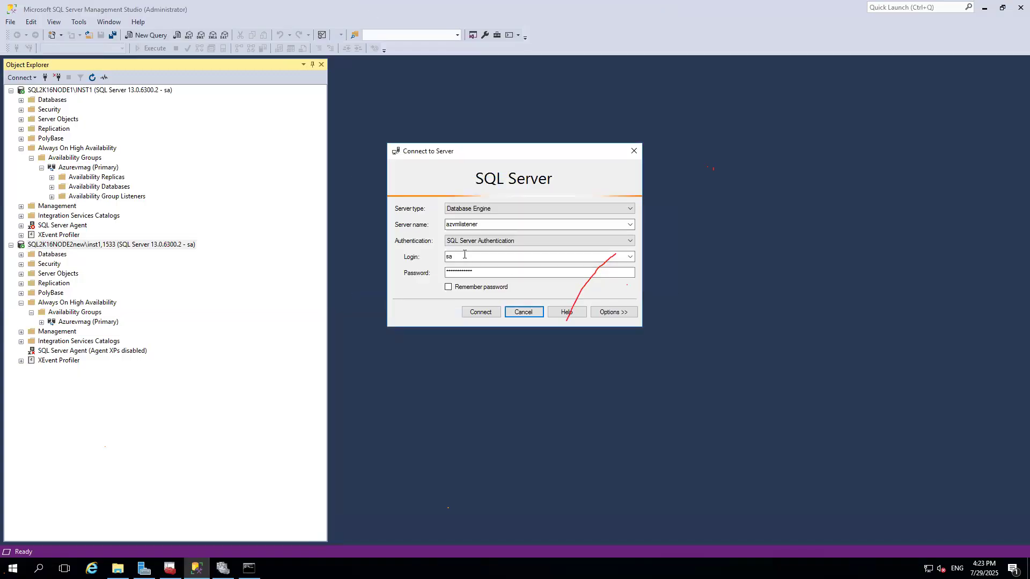
pyautogui.click(483, 313)
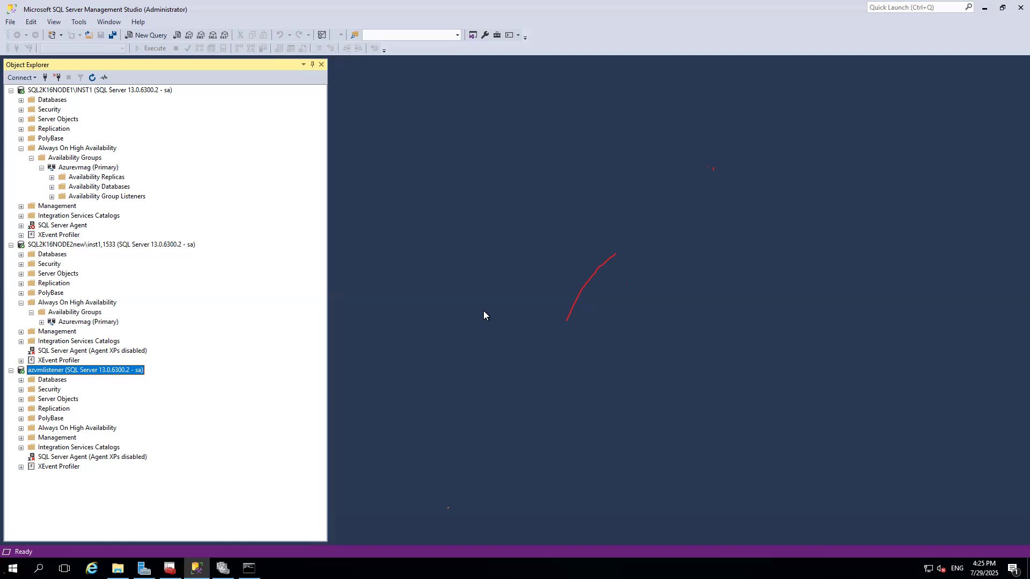
pyautogui.click(622, 7)
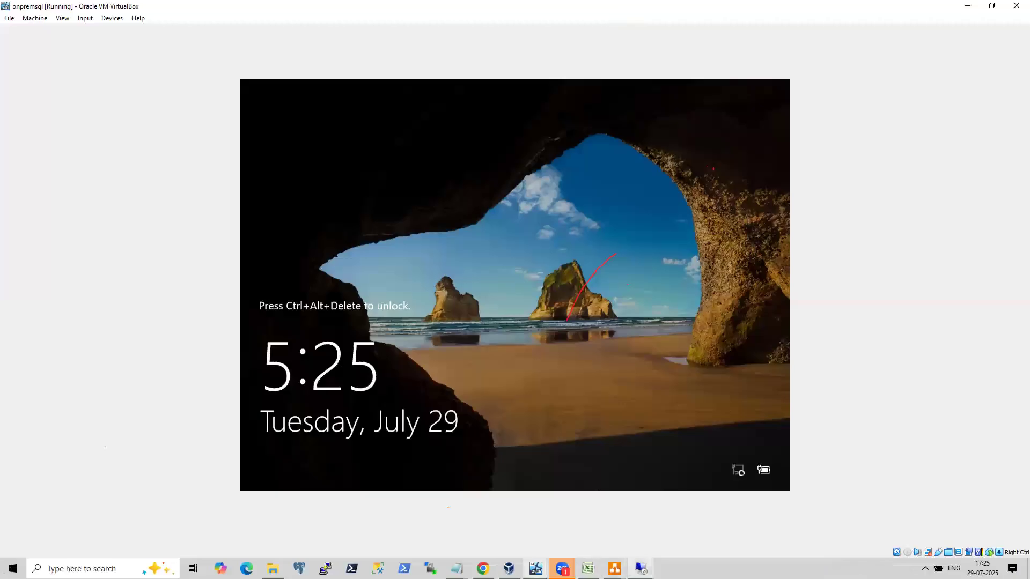
pyautogui.moveTo(536, 569)
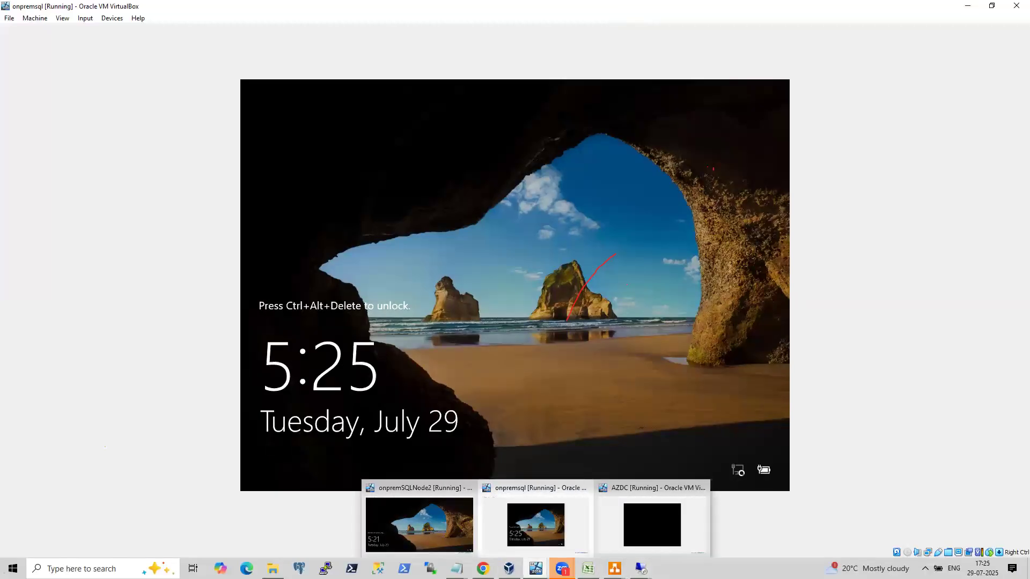
pyautogui.moveTo(640, 568)
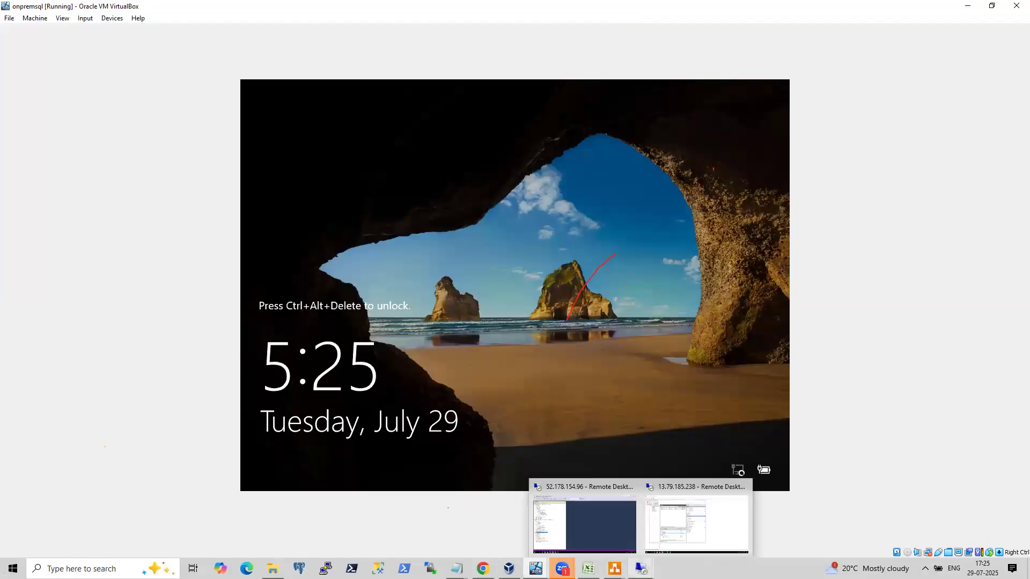
pyautogui.click(670, 542)
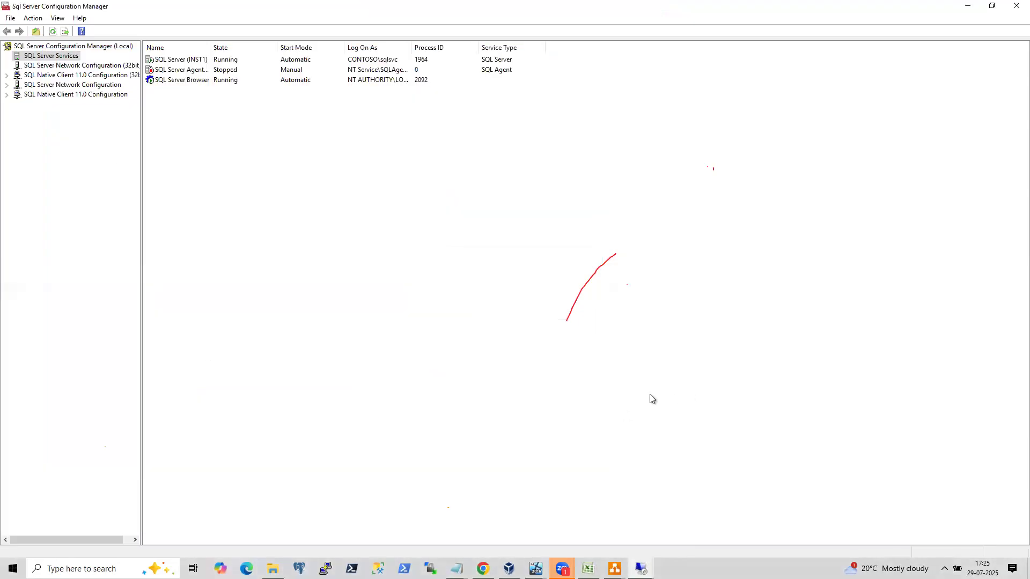
pyautogui.click(626, 6)
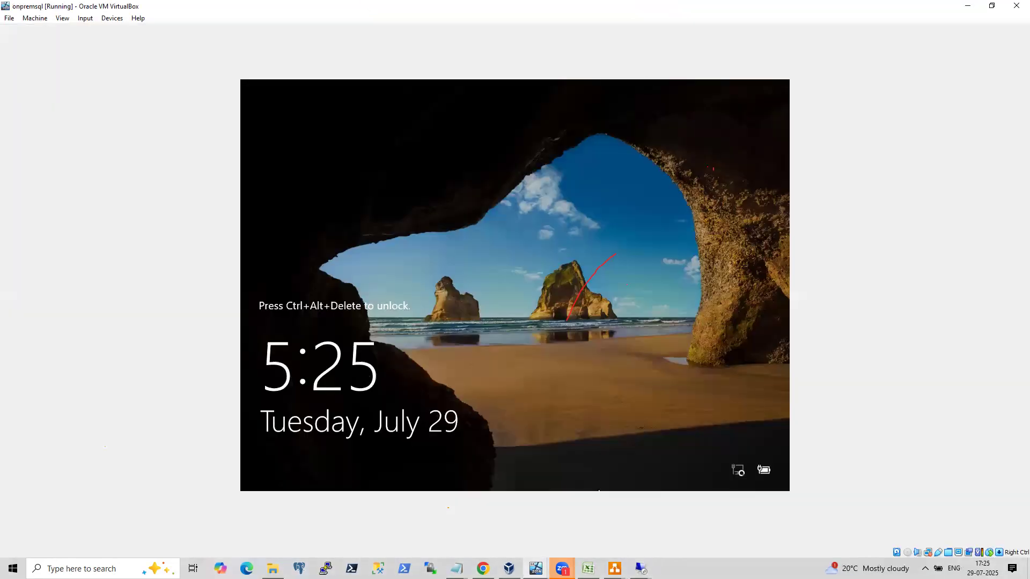
pyautogui.click(676, 4)
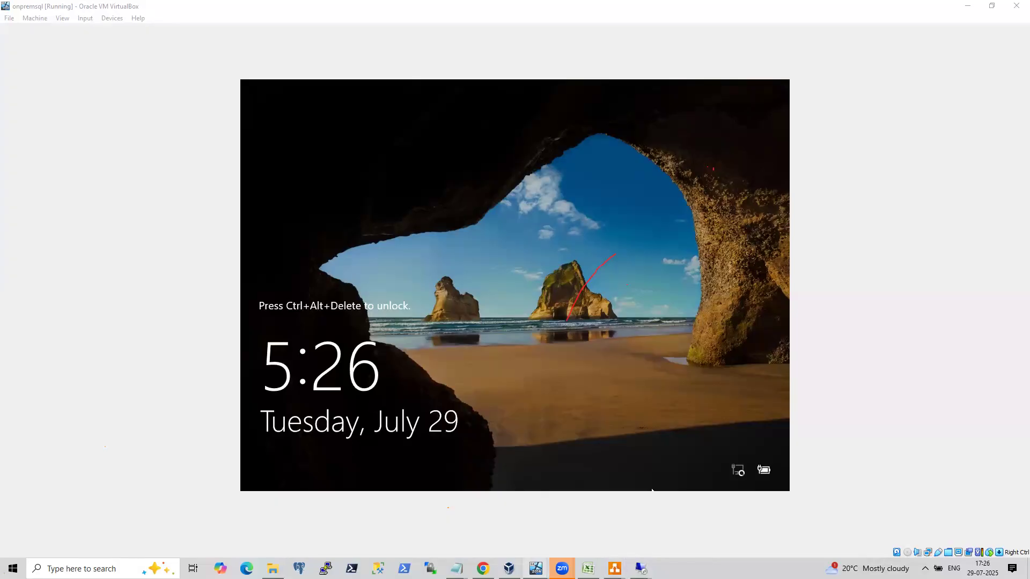
pyautogui.moveTo(536, 568)
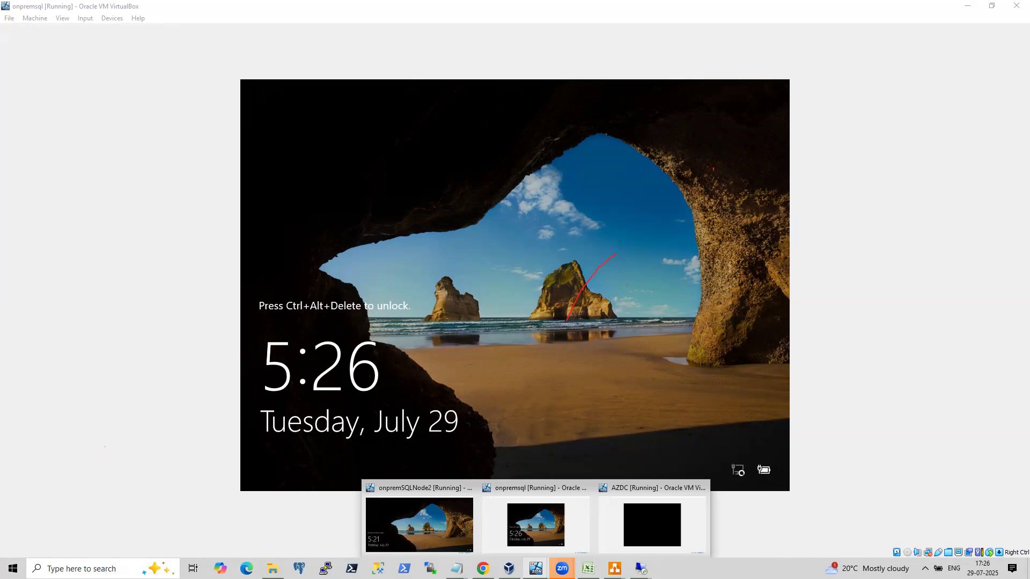
pyautogui.click(438, 539)
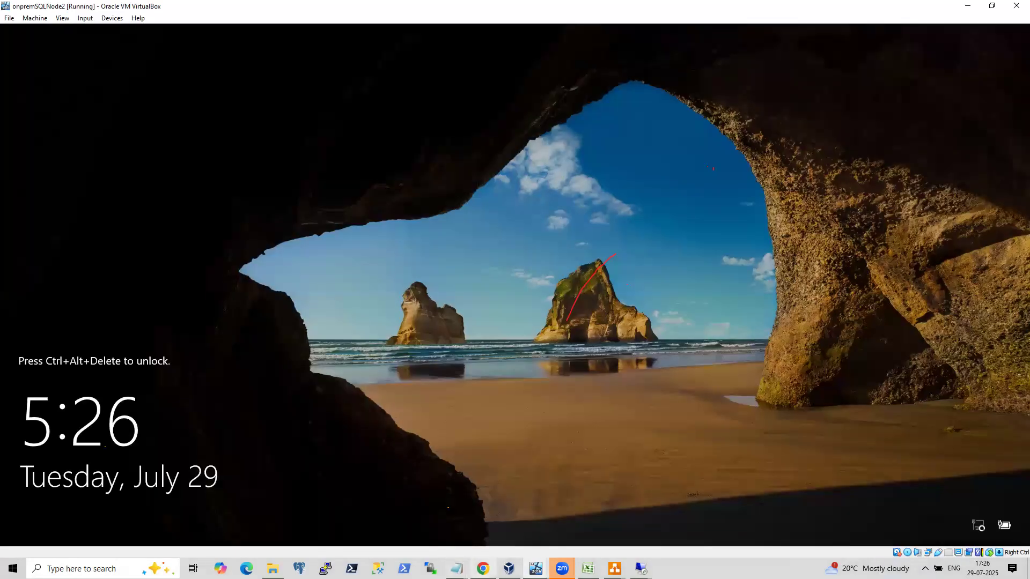
# Browse the open browser tabs covering the LinkedIn post, the load balancer blog article and YouTube results.
pyautogui.click(482, 568)
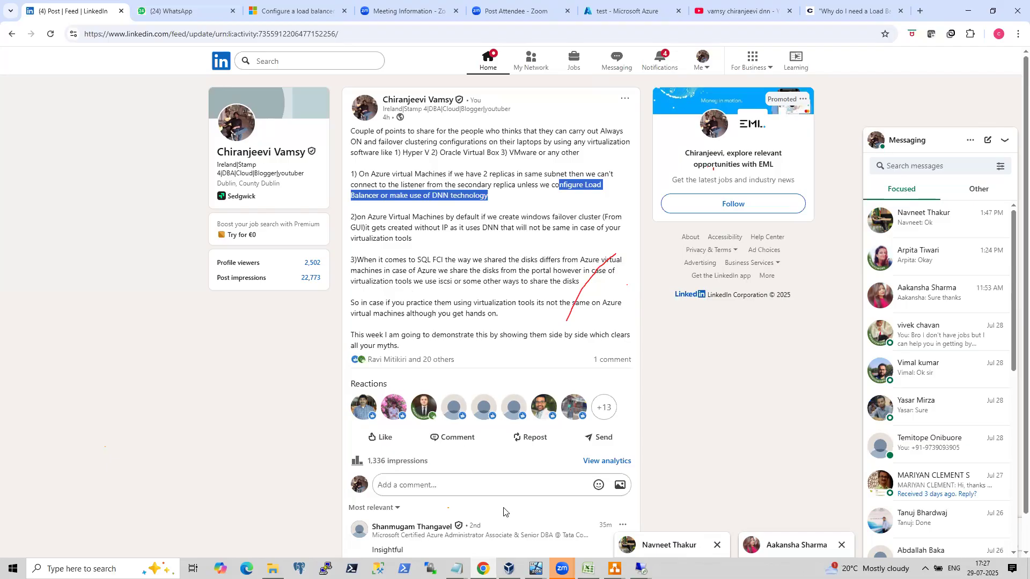
pyautogui.moveTo(535, 568)
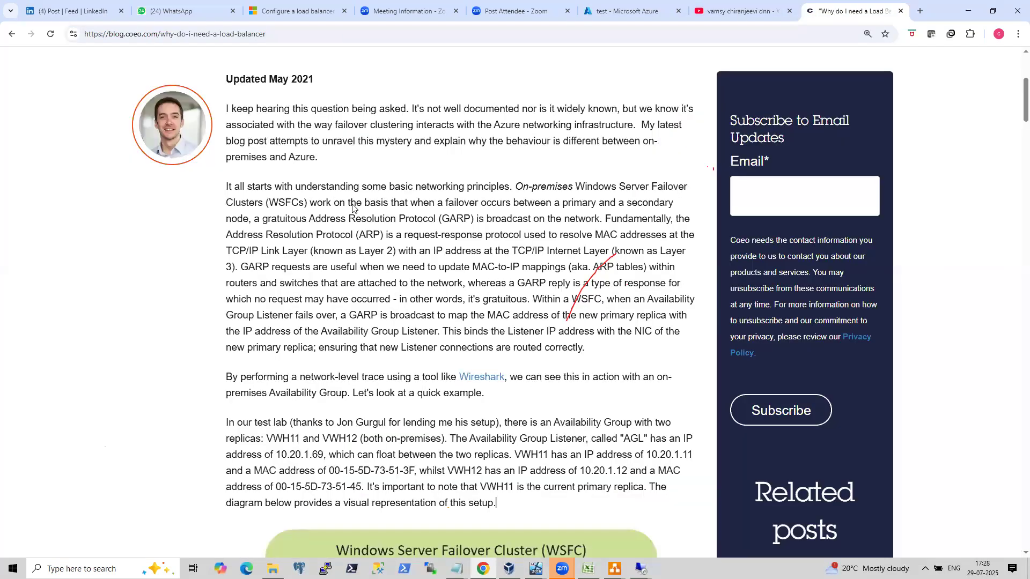
pyautogui.click(851, 11)
pyautogui.click(708, 4)
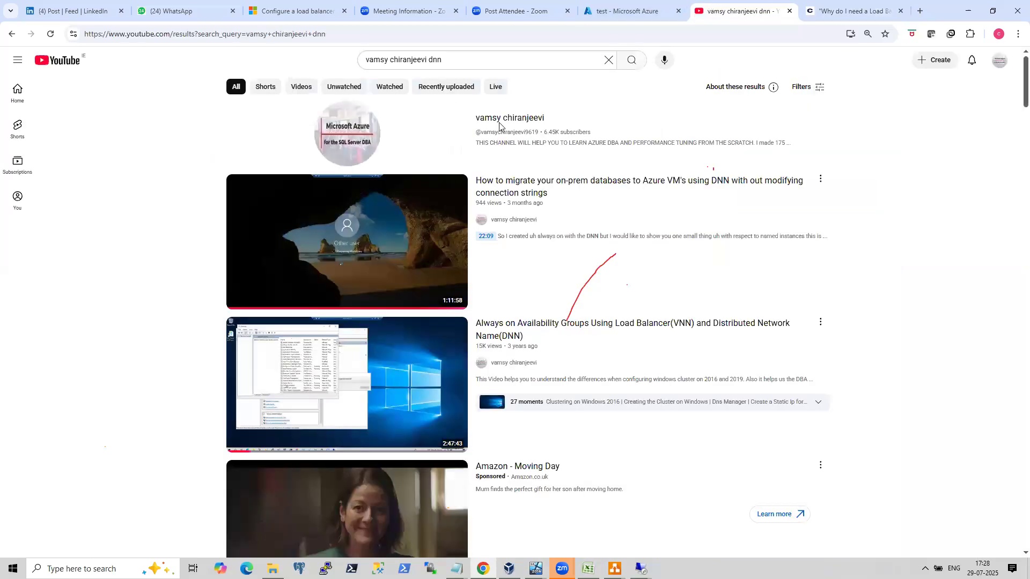
pyautogui.moveTo(351, 378)
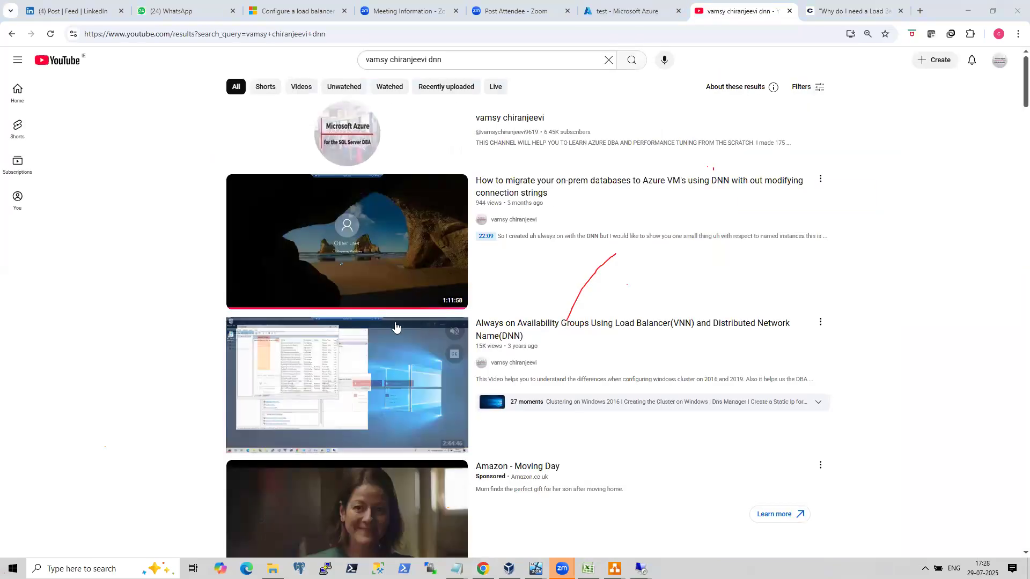